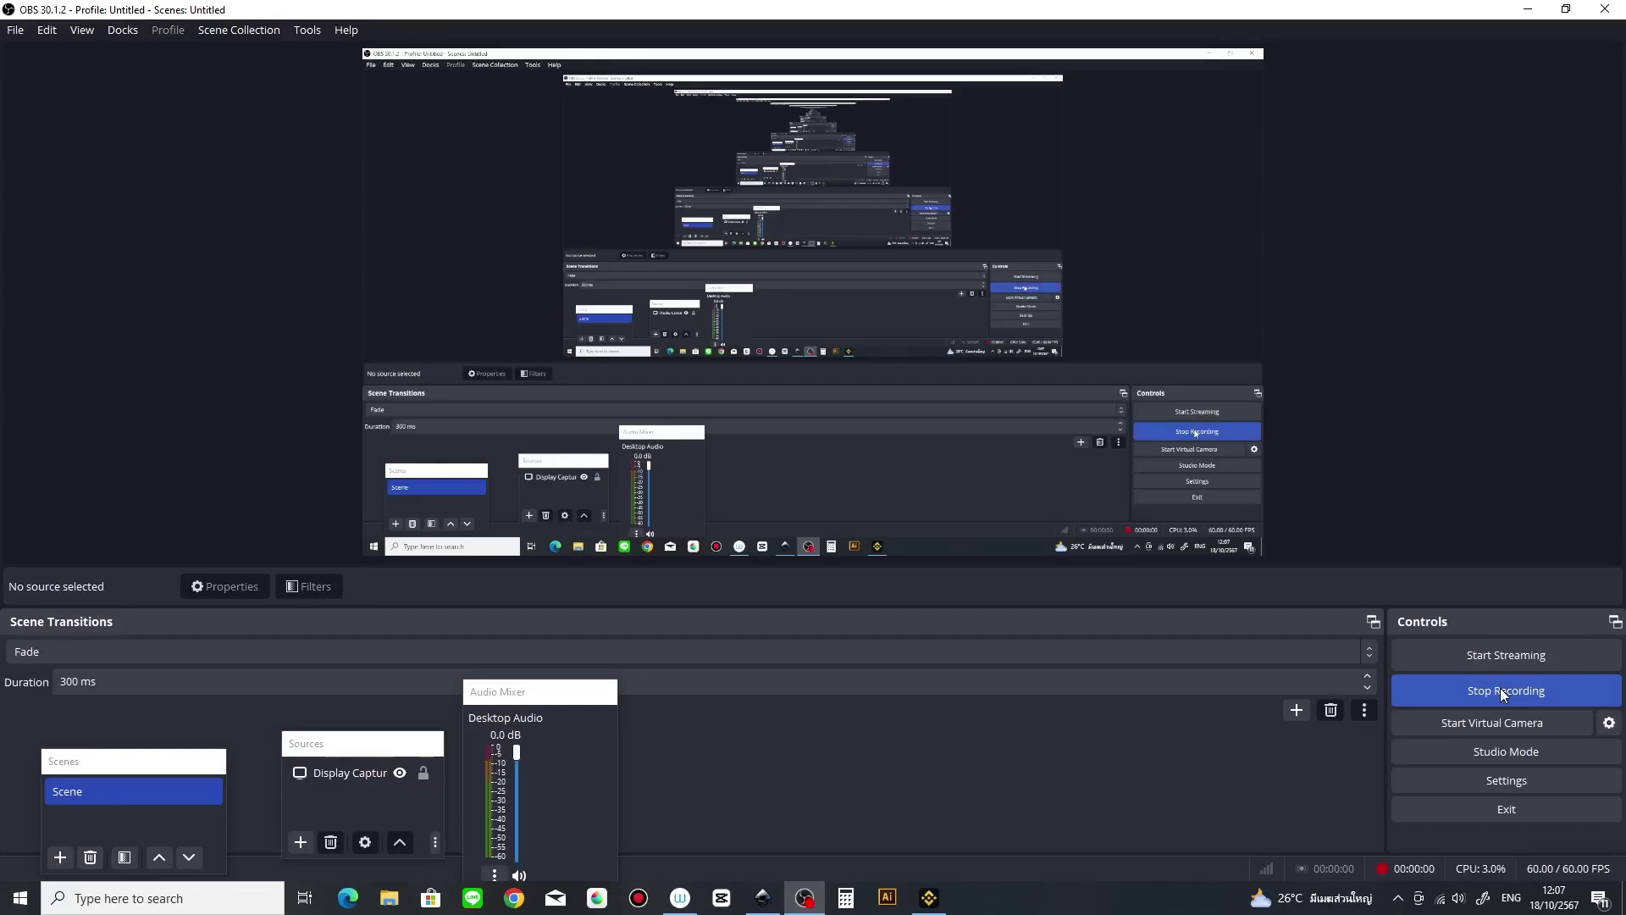
# Step: Minimize OBS and launch Chrome to its profile chooser over the Inkscape file
pyautogui.click(1531, 10)
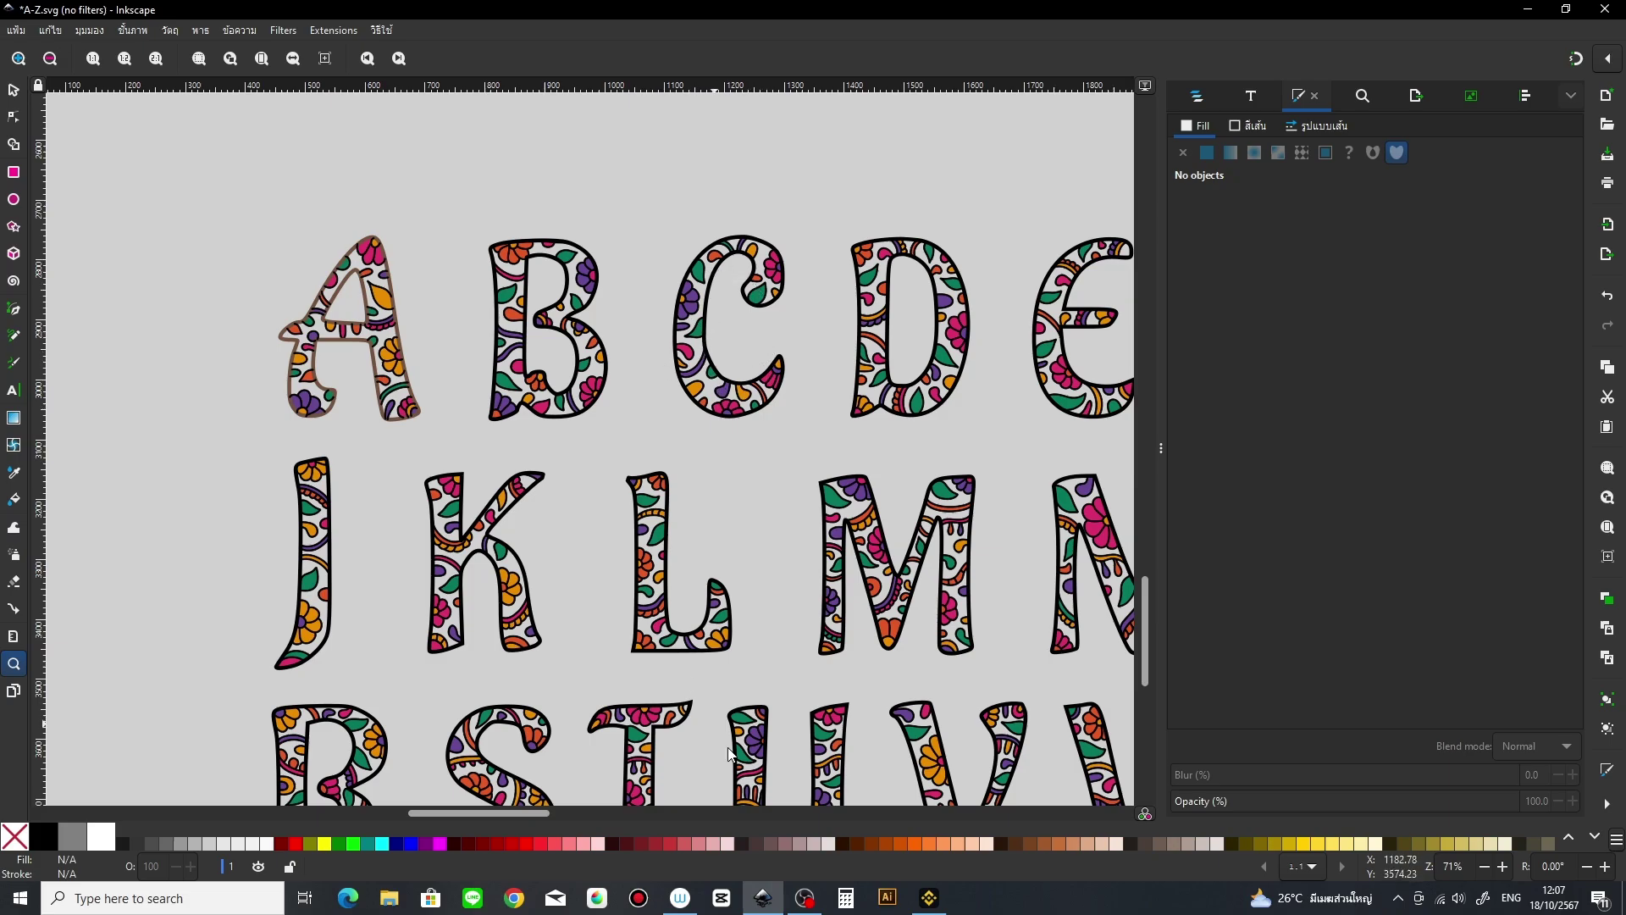
pyautogui.click(515, 897)
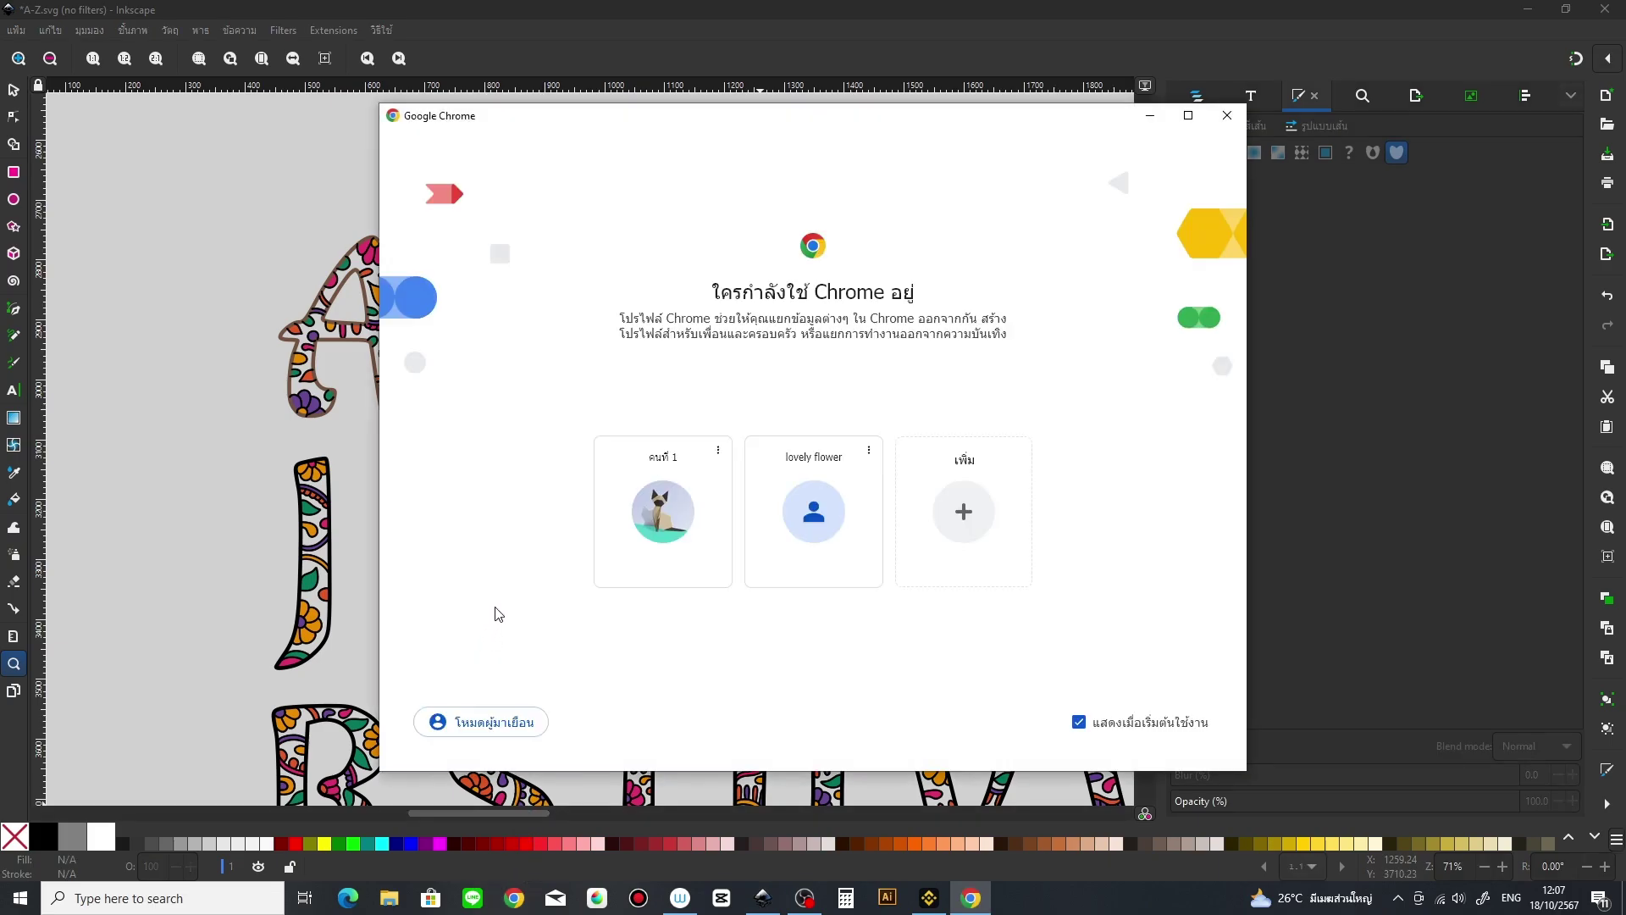
# Step: Choose a Chrome profile and rerun the 'google font' search from history
pyautogui.click(675, 519)
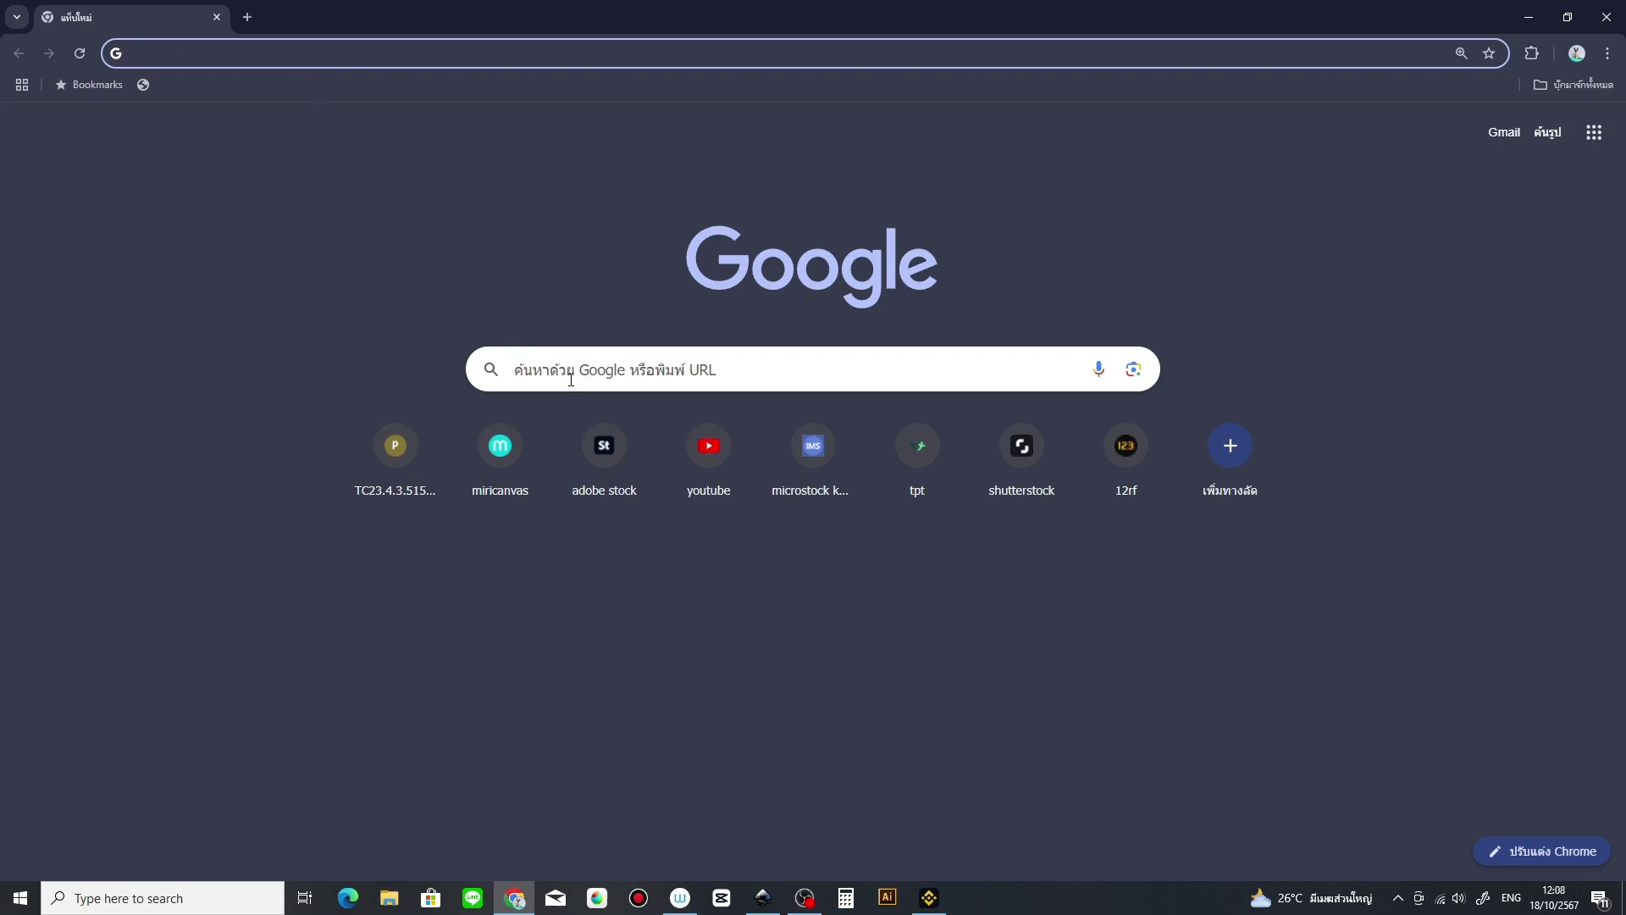
pyautogui.click(542, 369)
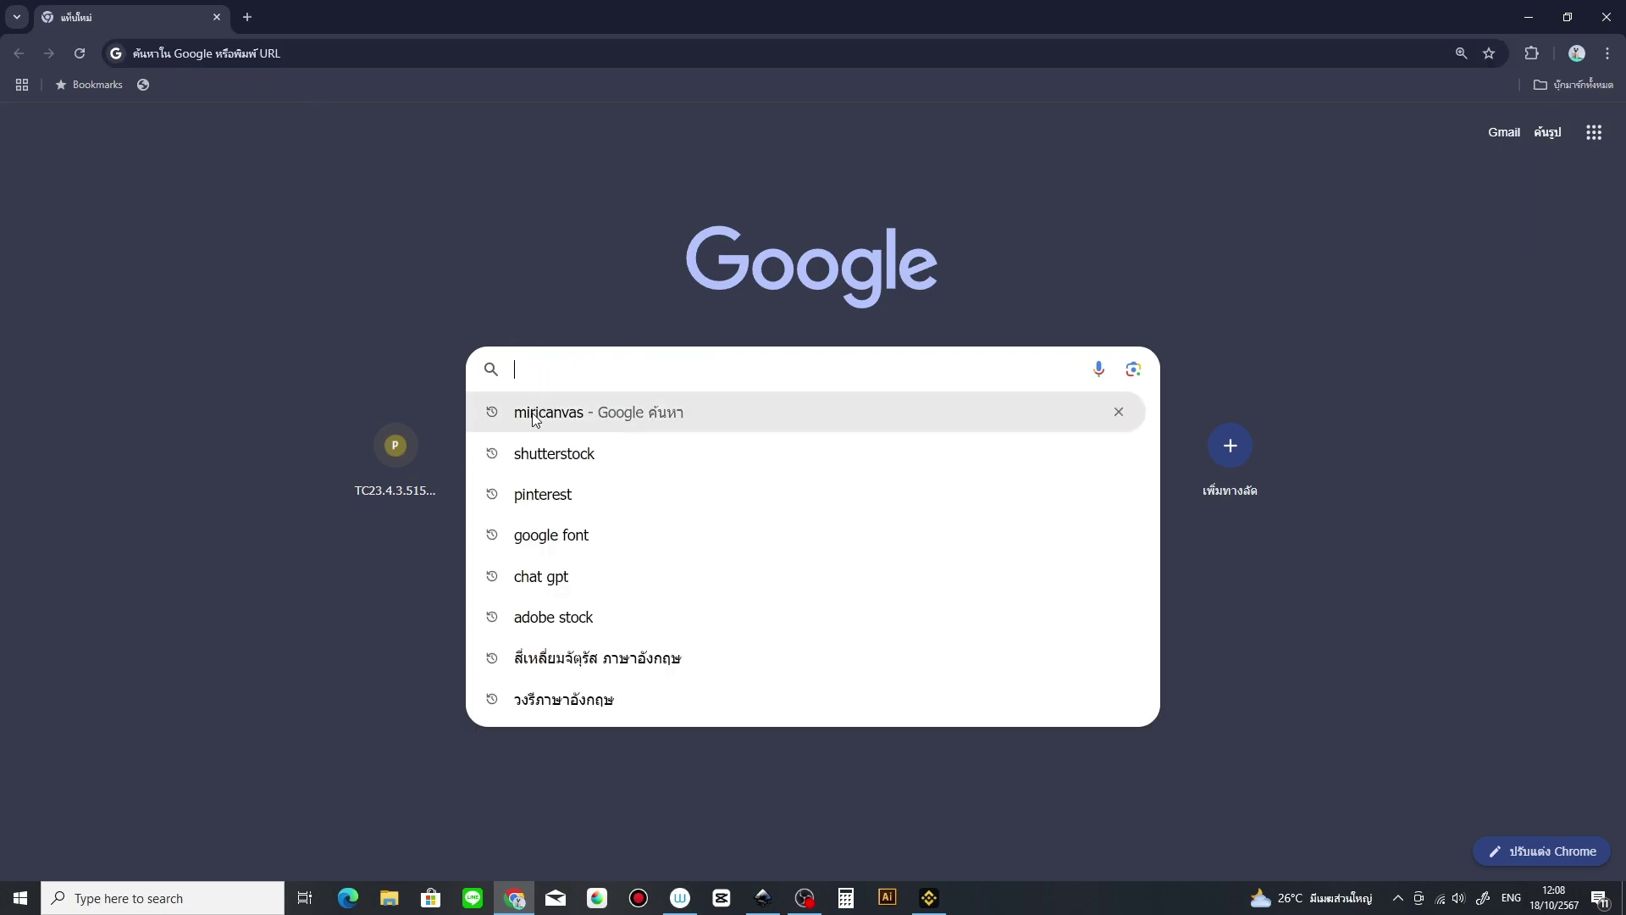
pyautogui.click(547, 545)
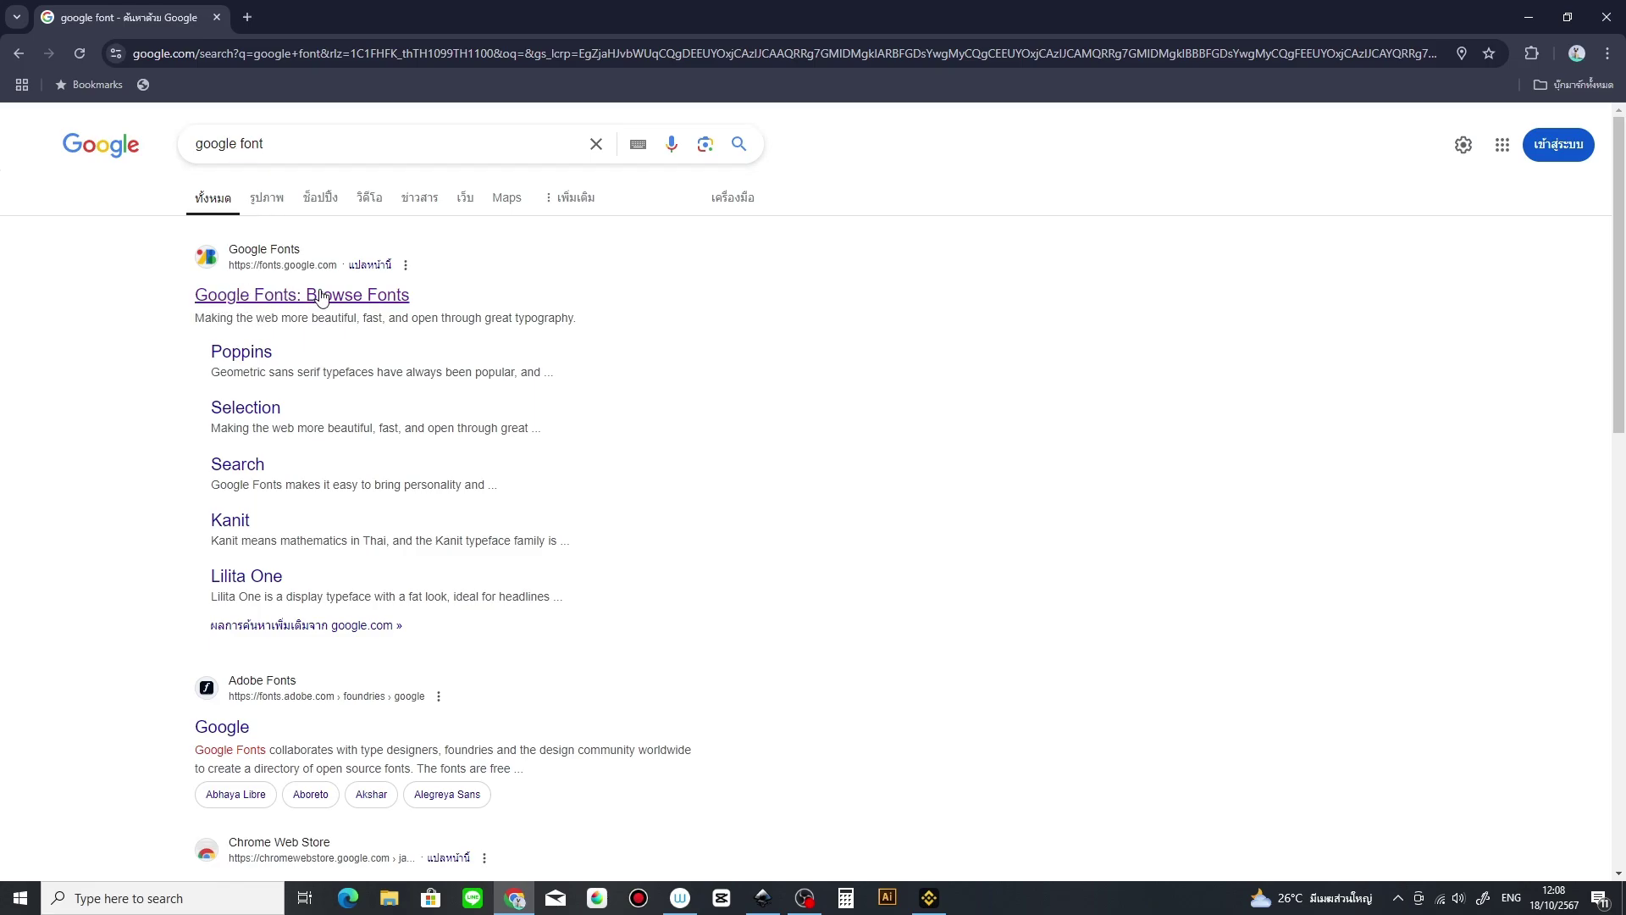
# Step: Open Google Fonts and preview the font list with the sample text ABCDEF
pyautogui.click(324, 296)
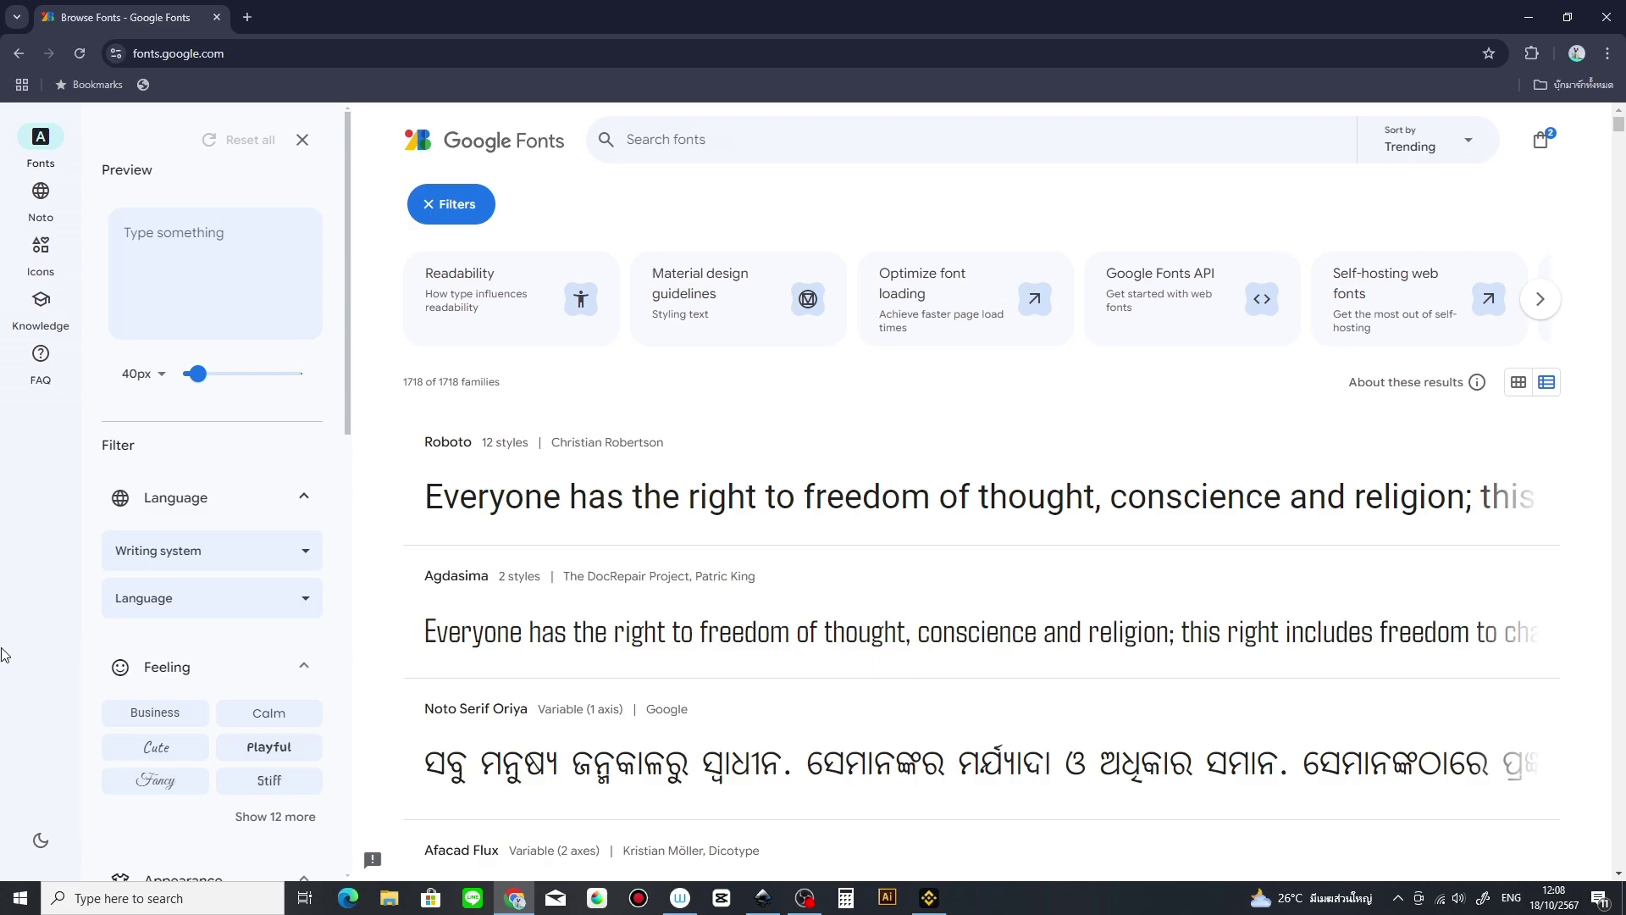
pyautogui.click(128, 240)
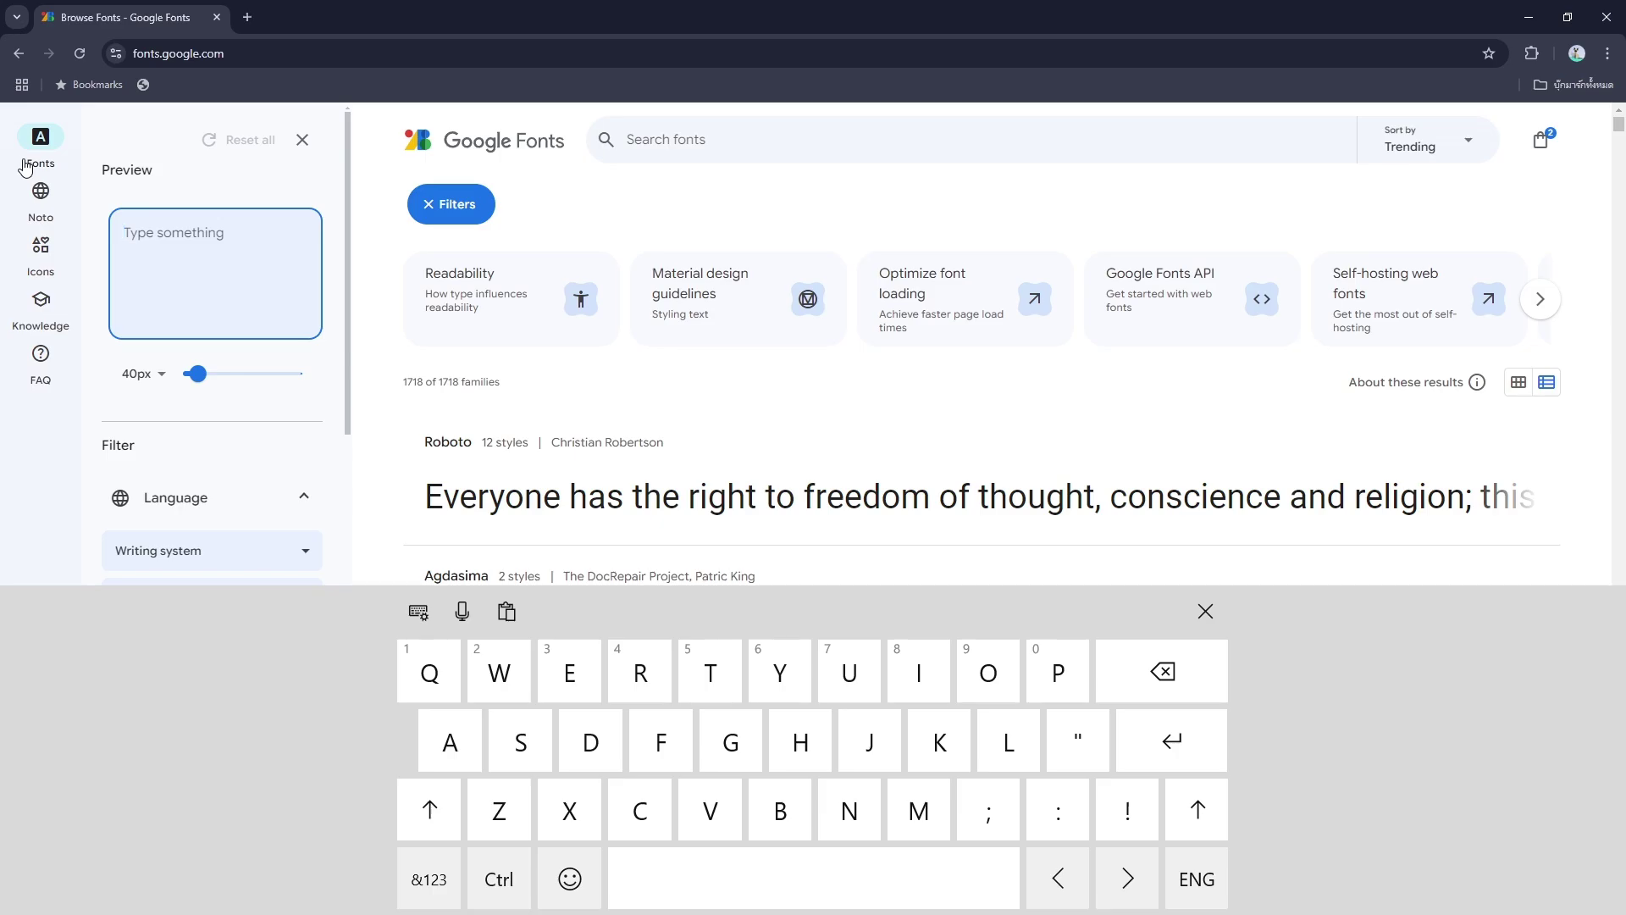
pyautogui.write('A')
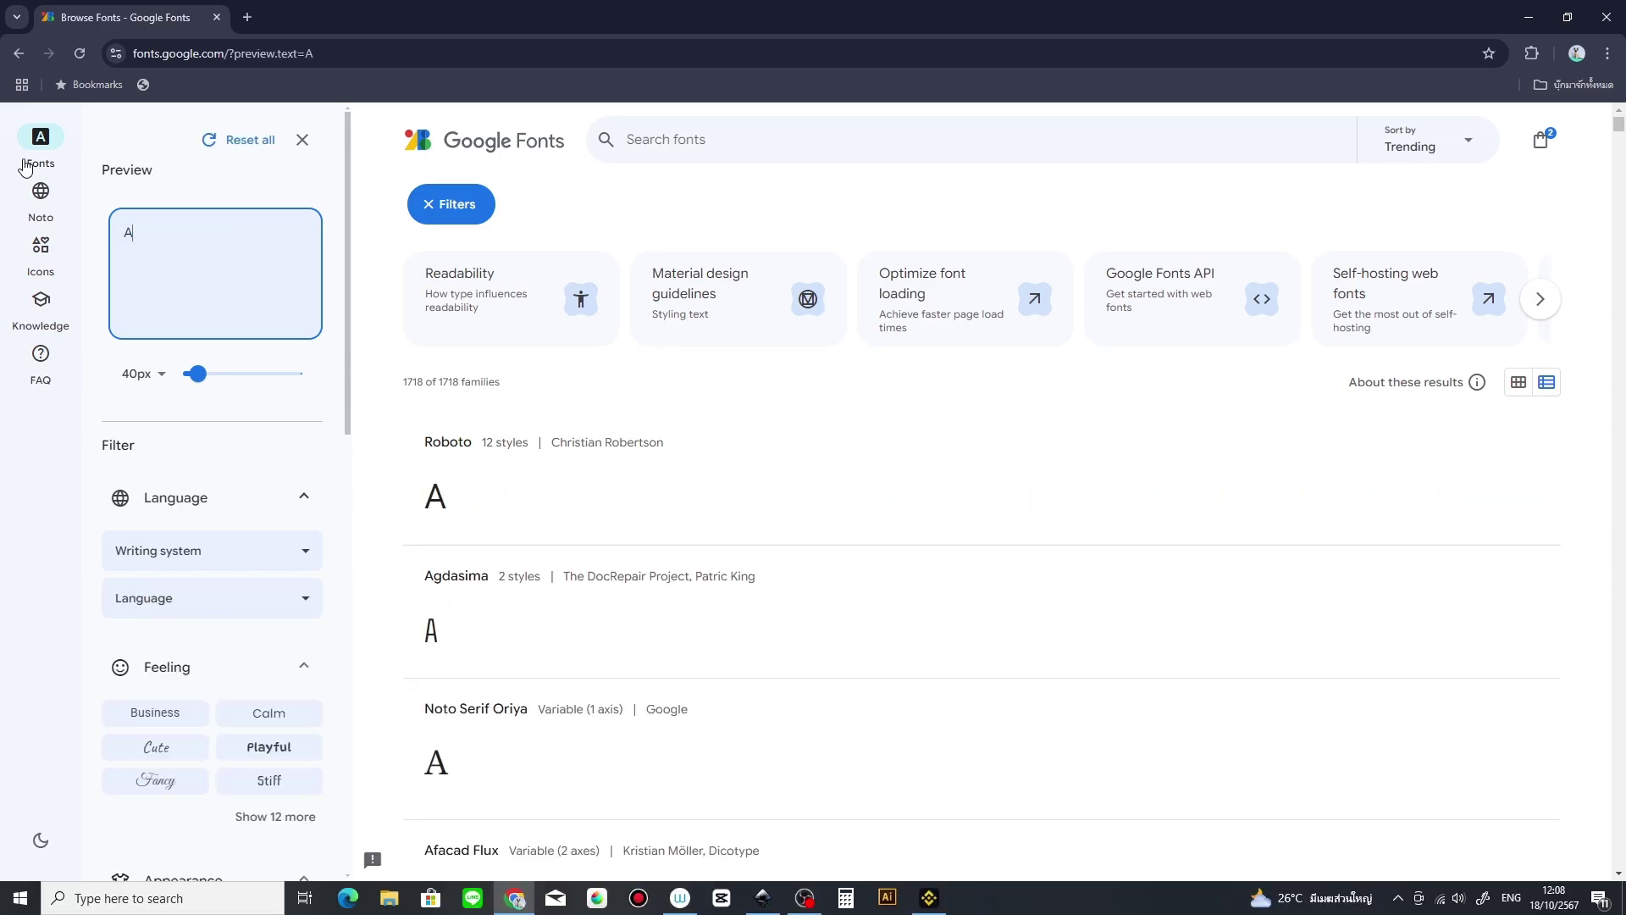
pyautogui.write('BC')
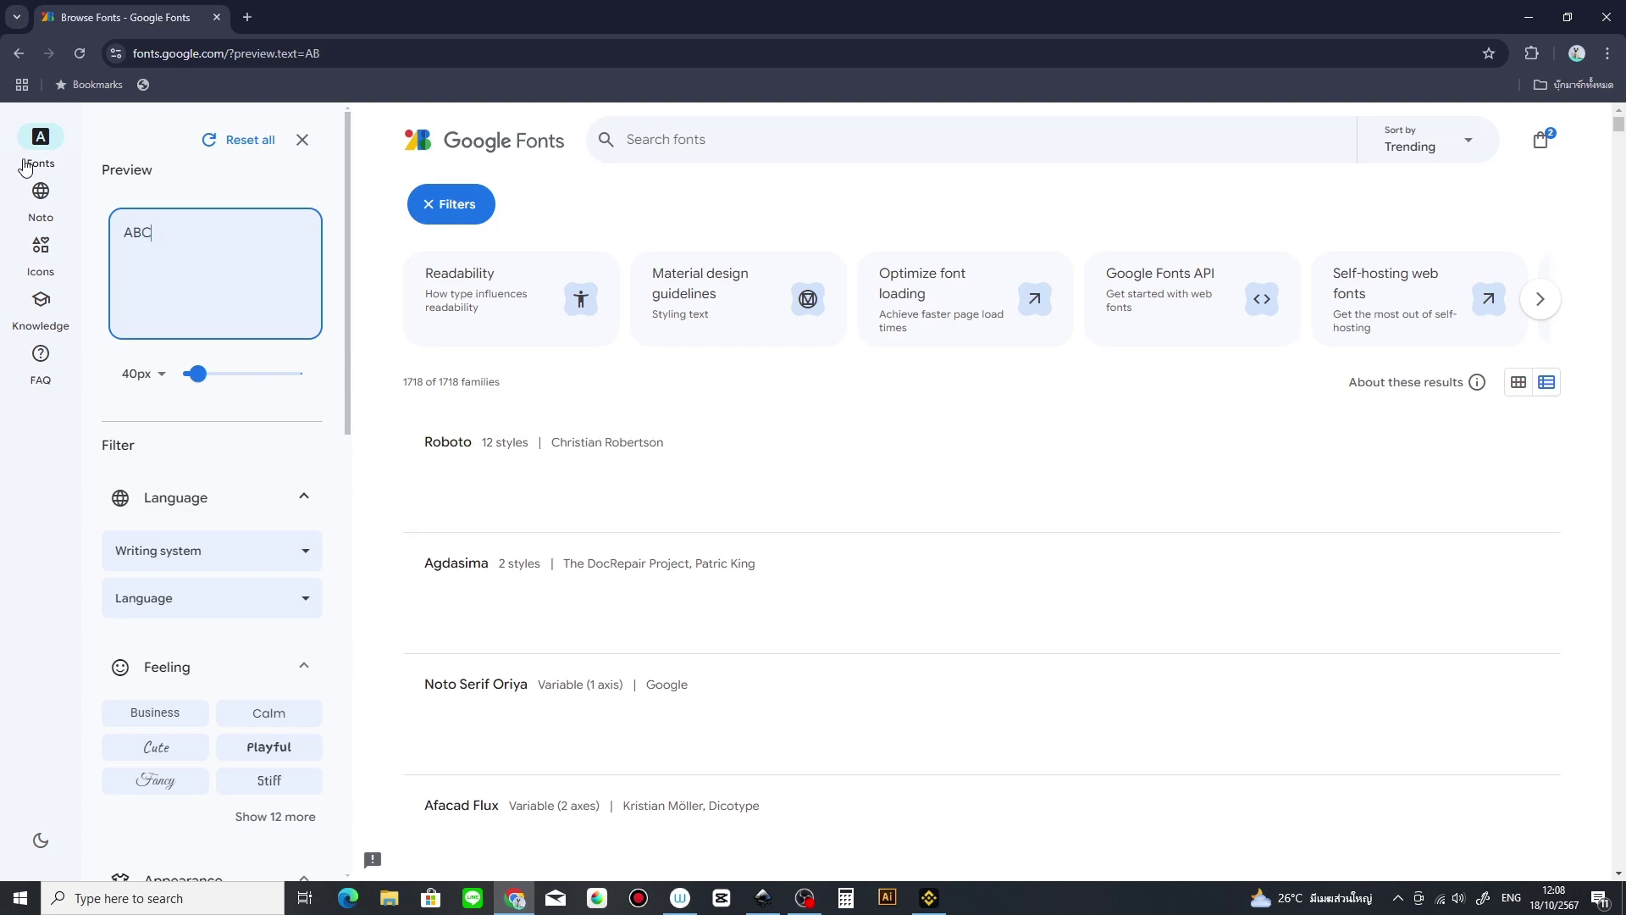
pyautogui.write('DE')
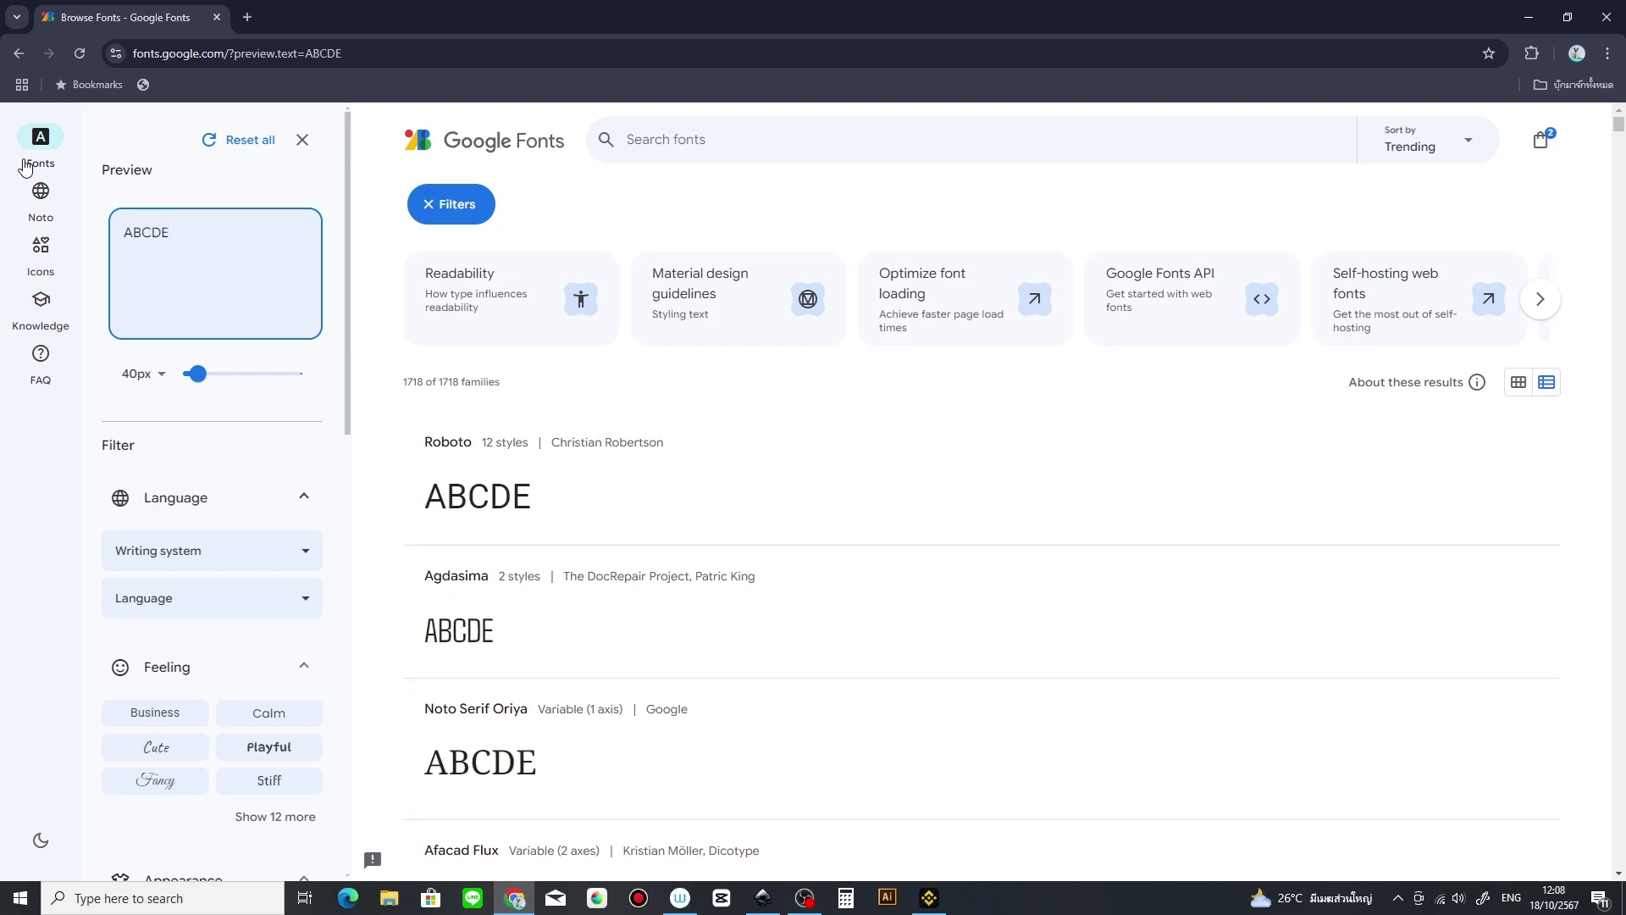
pyautogui.write('F')
pyautogui.scroll(-5, 636, 571)
pyautogui.scroll(-4, 636, 571)
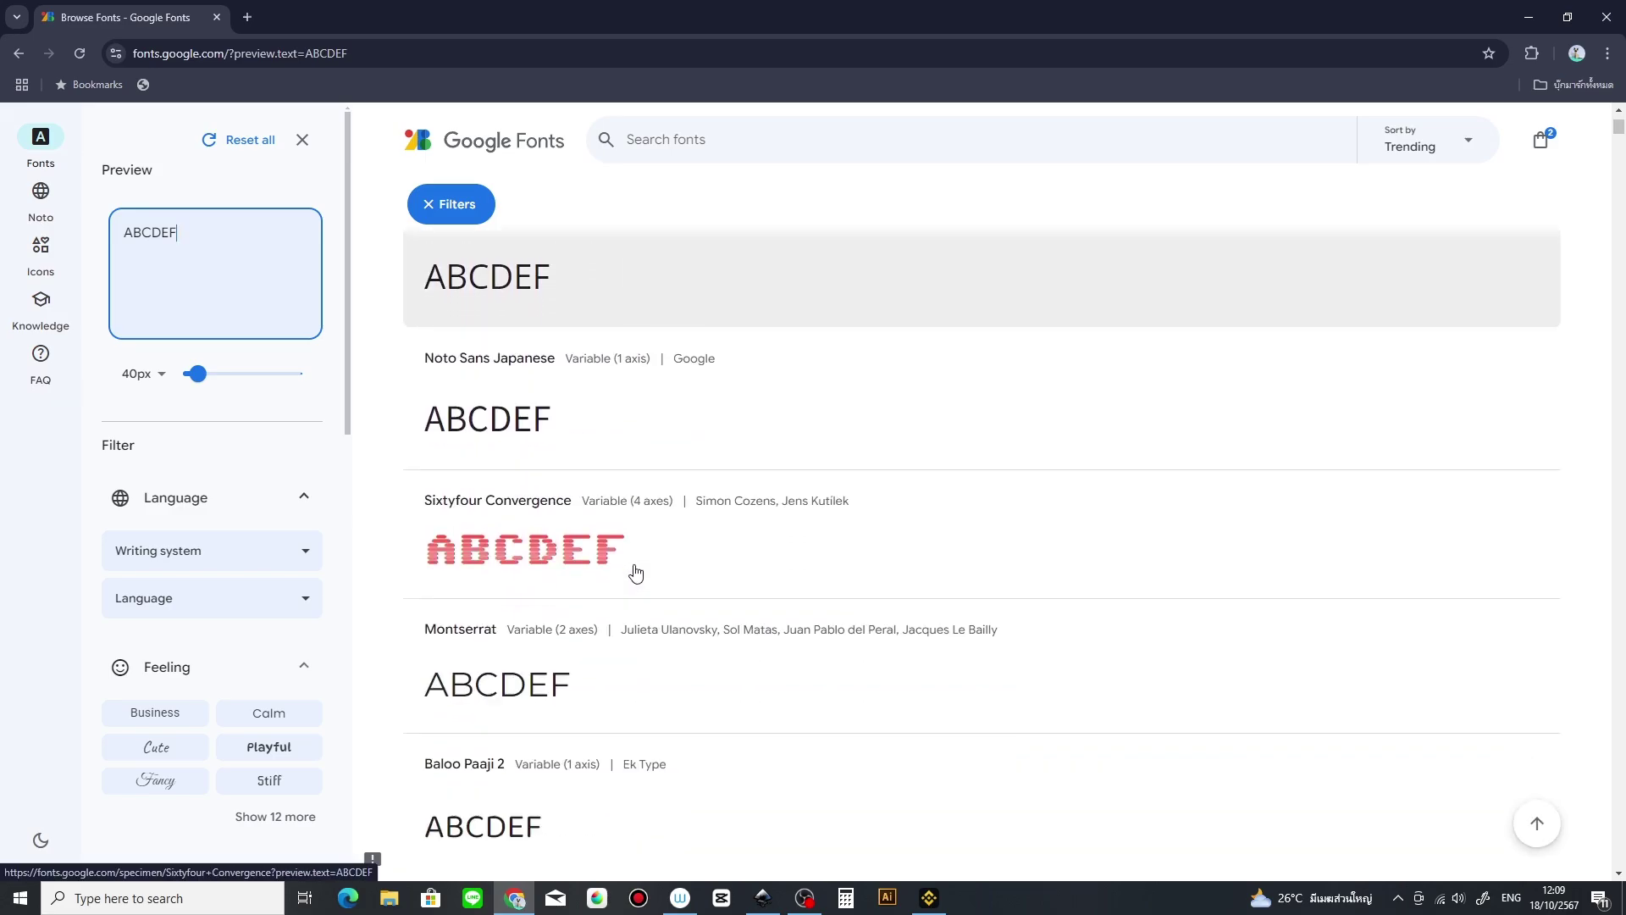
pyautogui.scroll(-3, 636, 571)
pyautogui.scroll(-2, 636, 571)
pyautogui.scroll(-5, 636, 571)
pyautogui.scroll(-4, 636, 570)
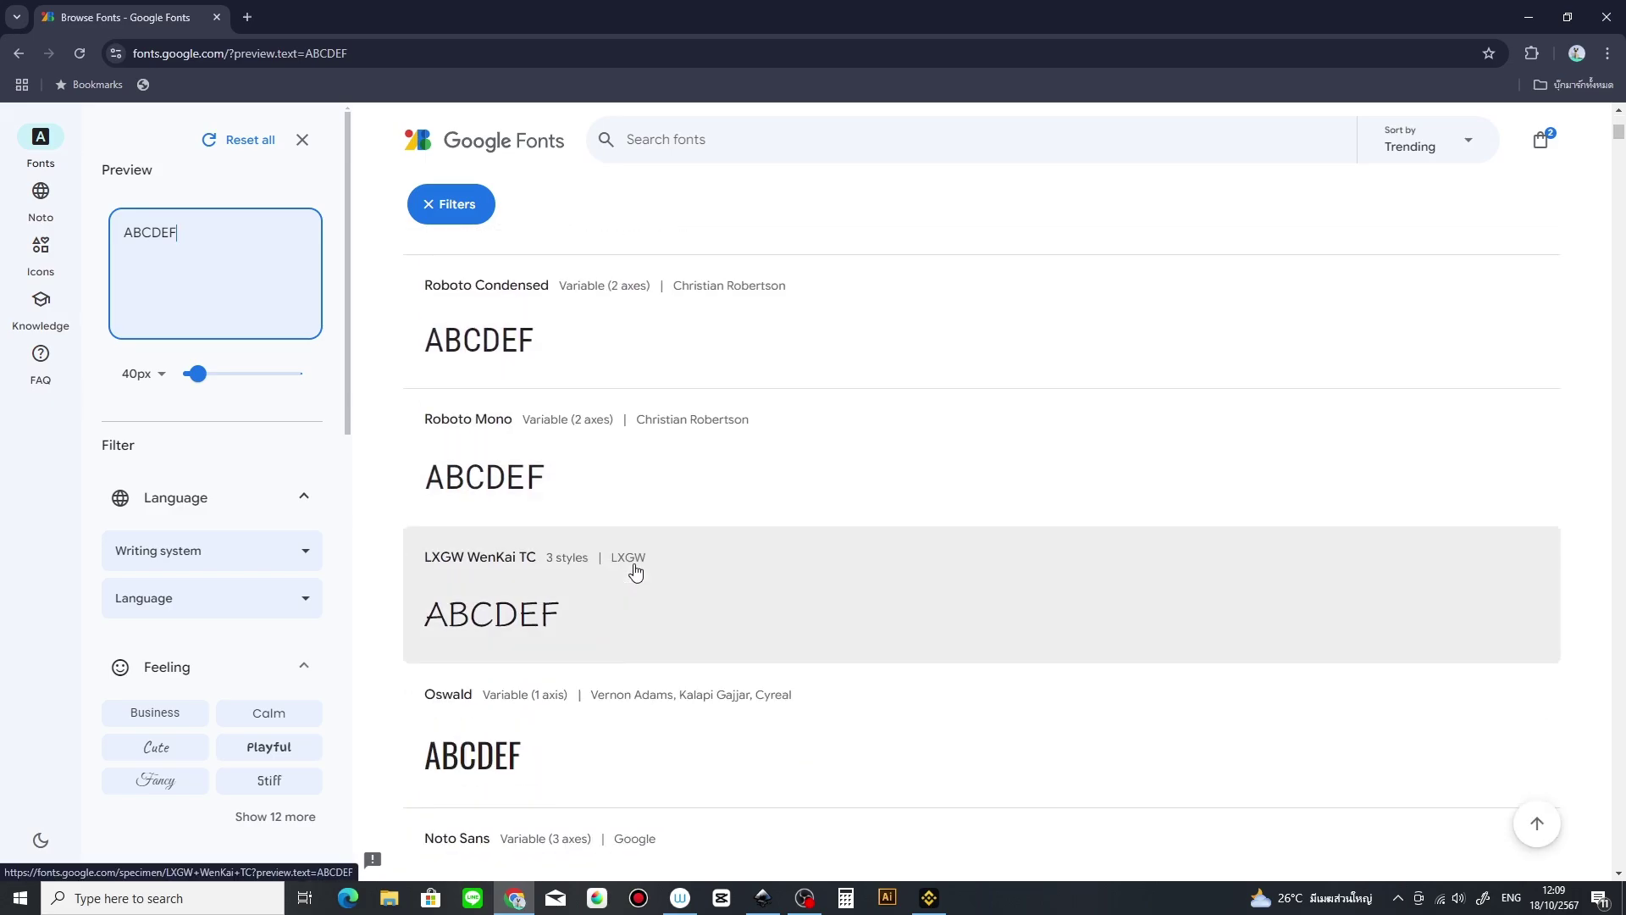
pyautogui.scroll(-4, 636, 571)
pyautogui.scroll(-1, 636, 571)
pyautogui.scroll(-3, 636, 571)
pyautogui.scroll(-5, 636, 570)
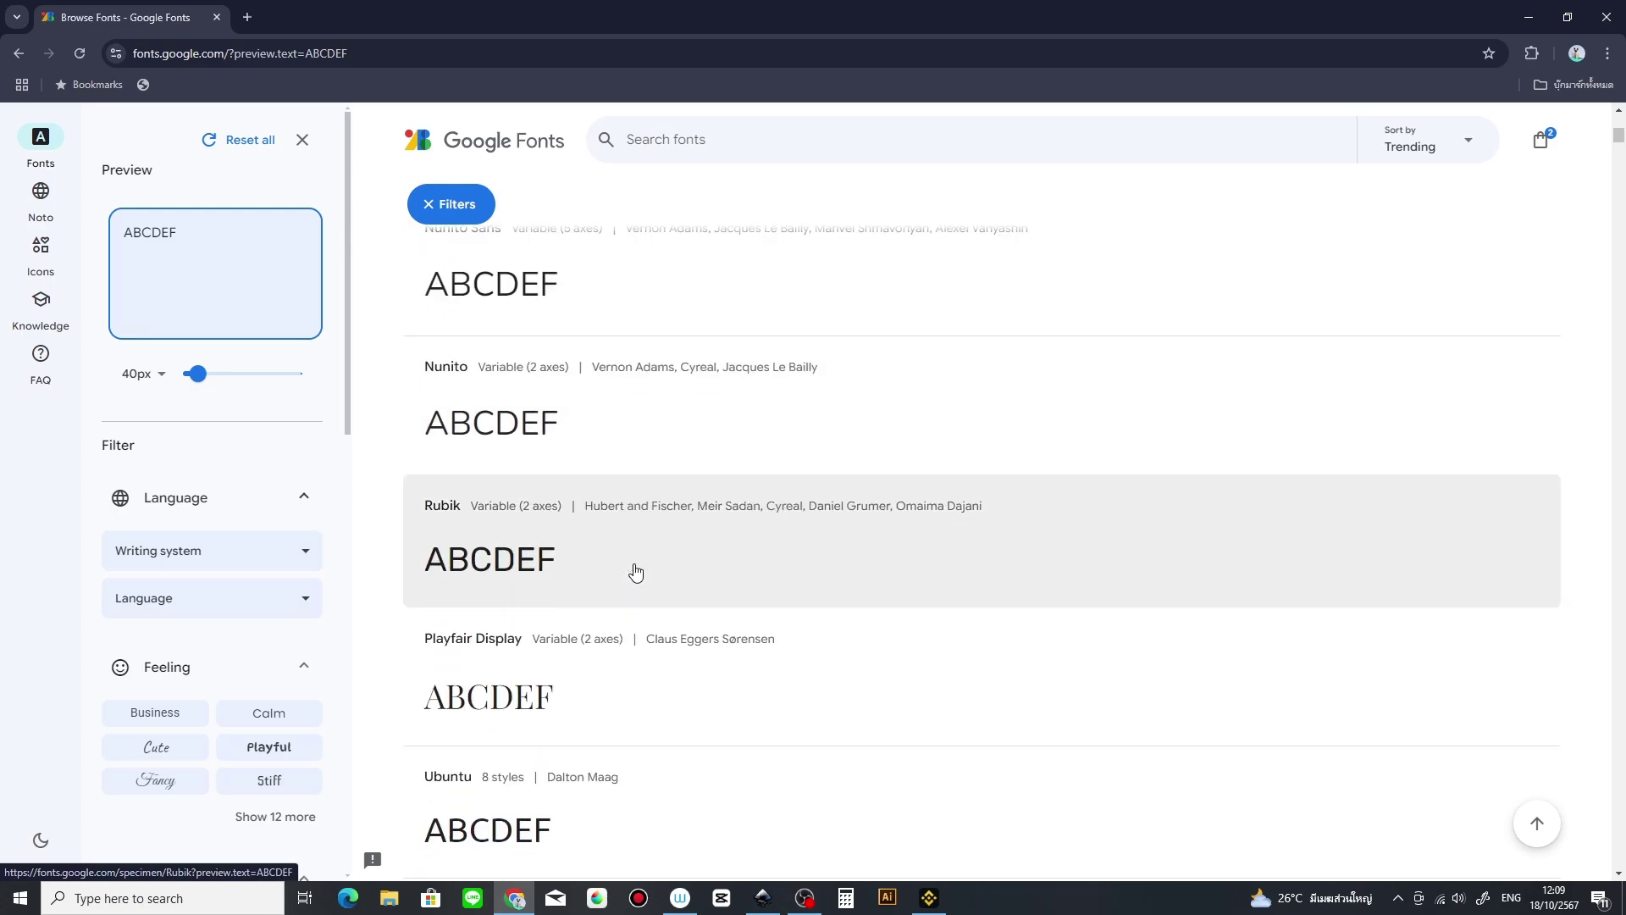
pyautogui.scroll(-4, 636, 571)
pyautogui.scroll(-3, 636, 570)
pyautogui.scroll(-4, 636, 571)
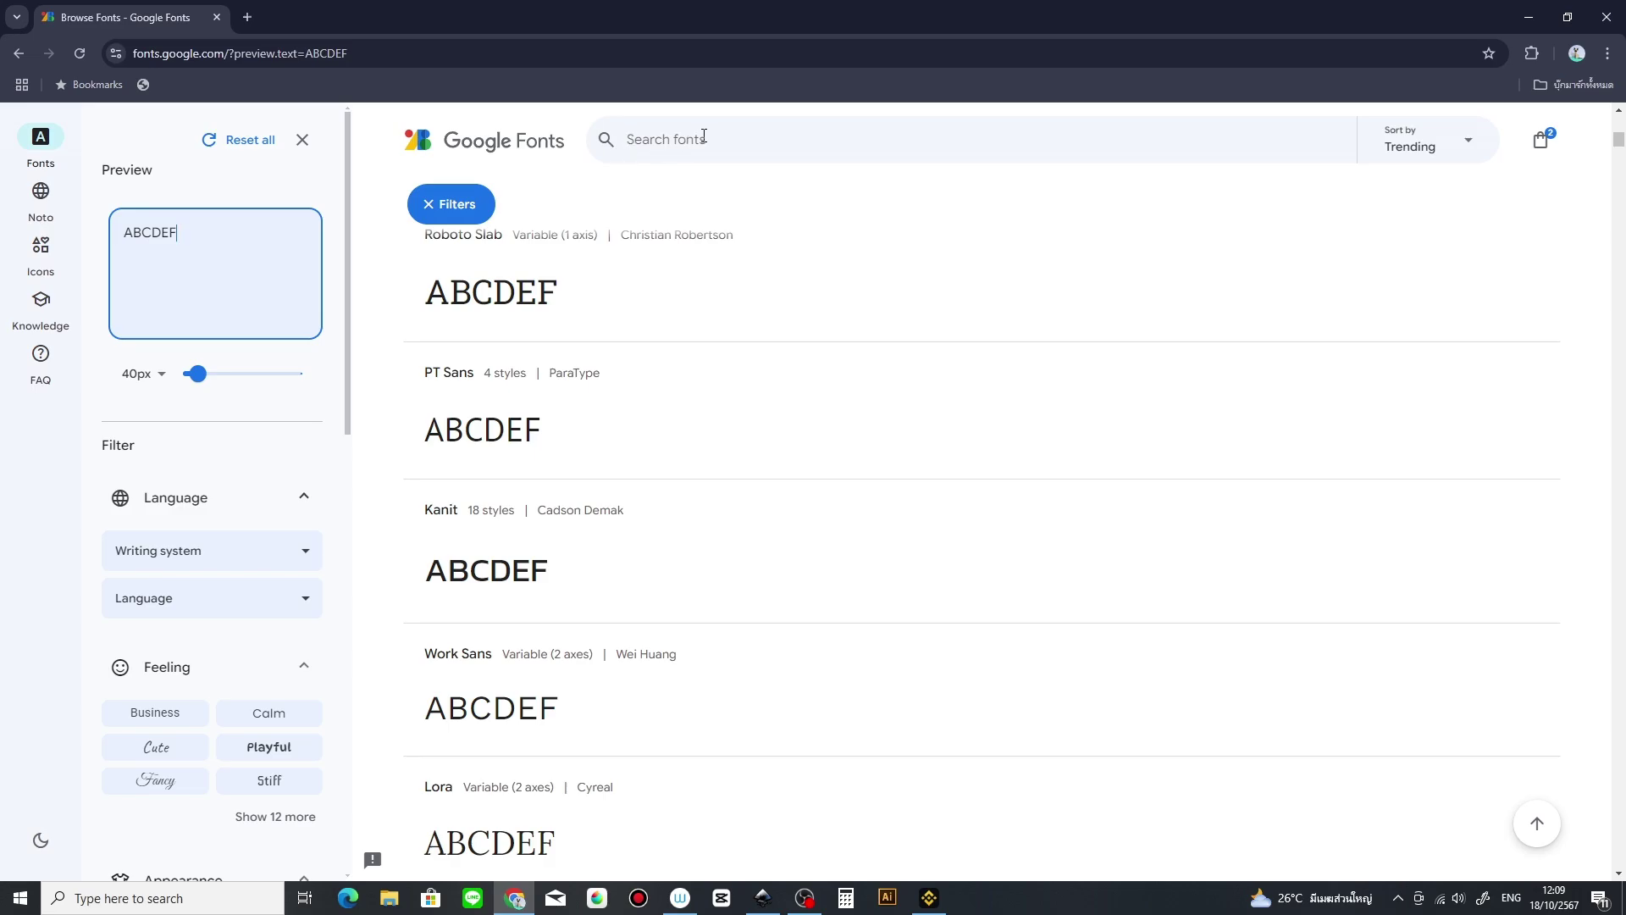
# Step: Search fonts for 'aladin' to narrow the list to the Aladin family
pyautogui.click(730, 140)
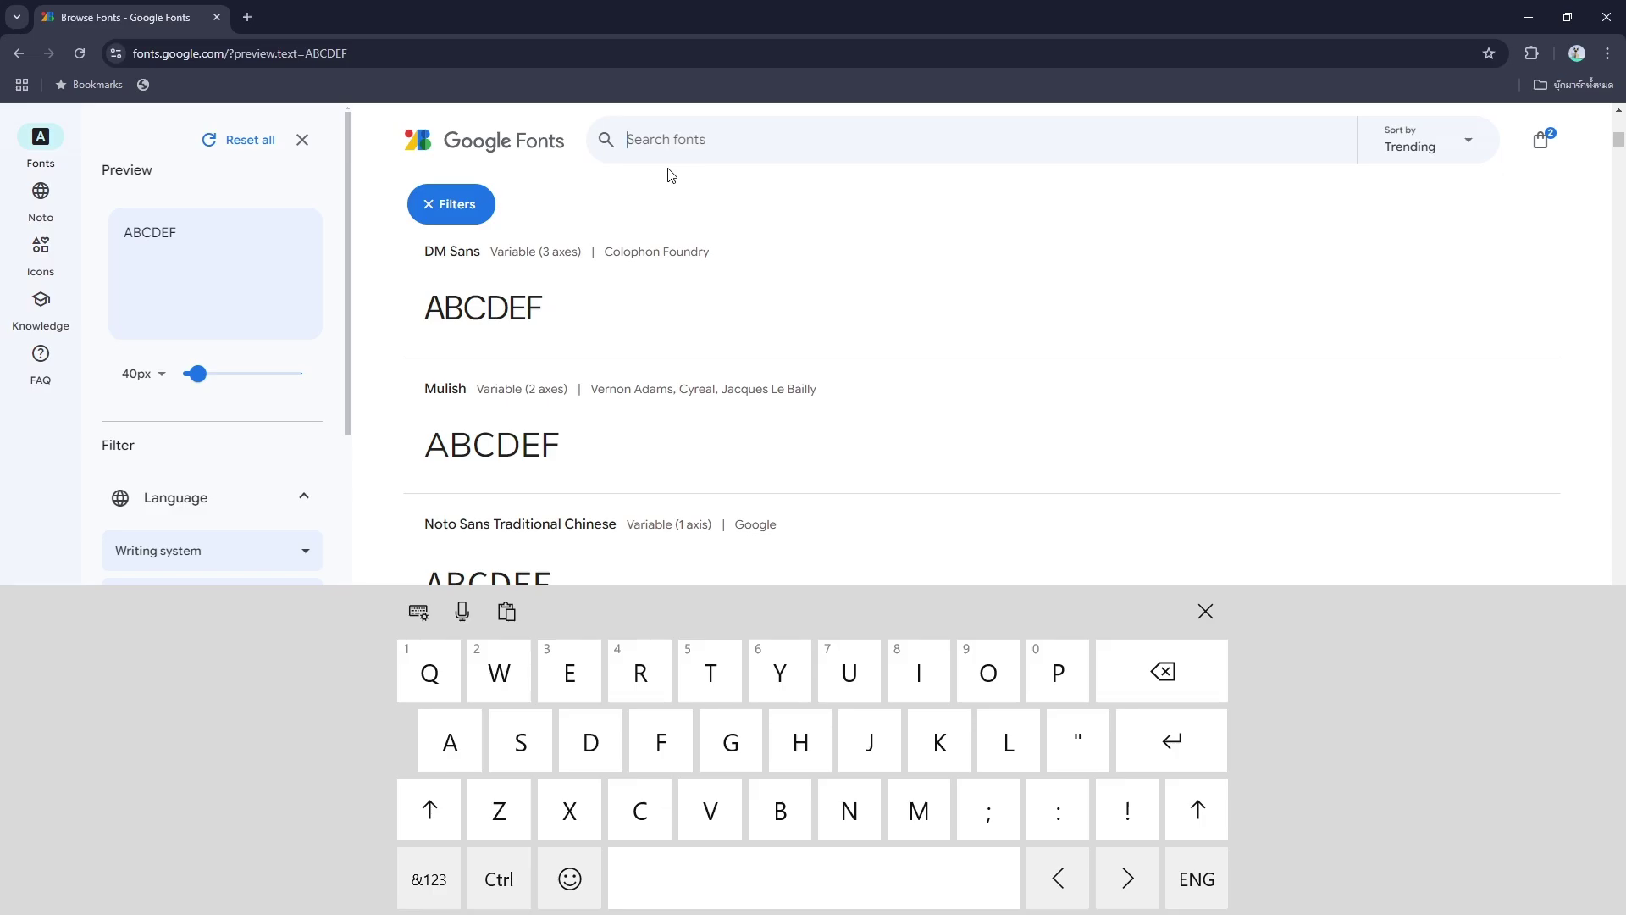
pyautogui.write('a')
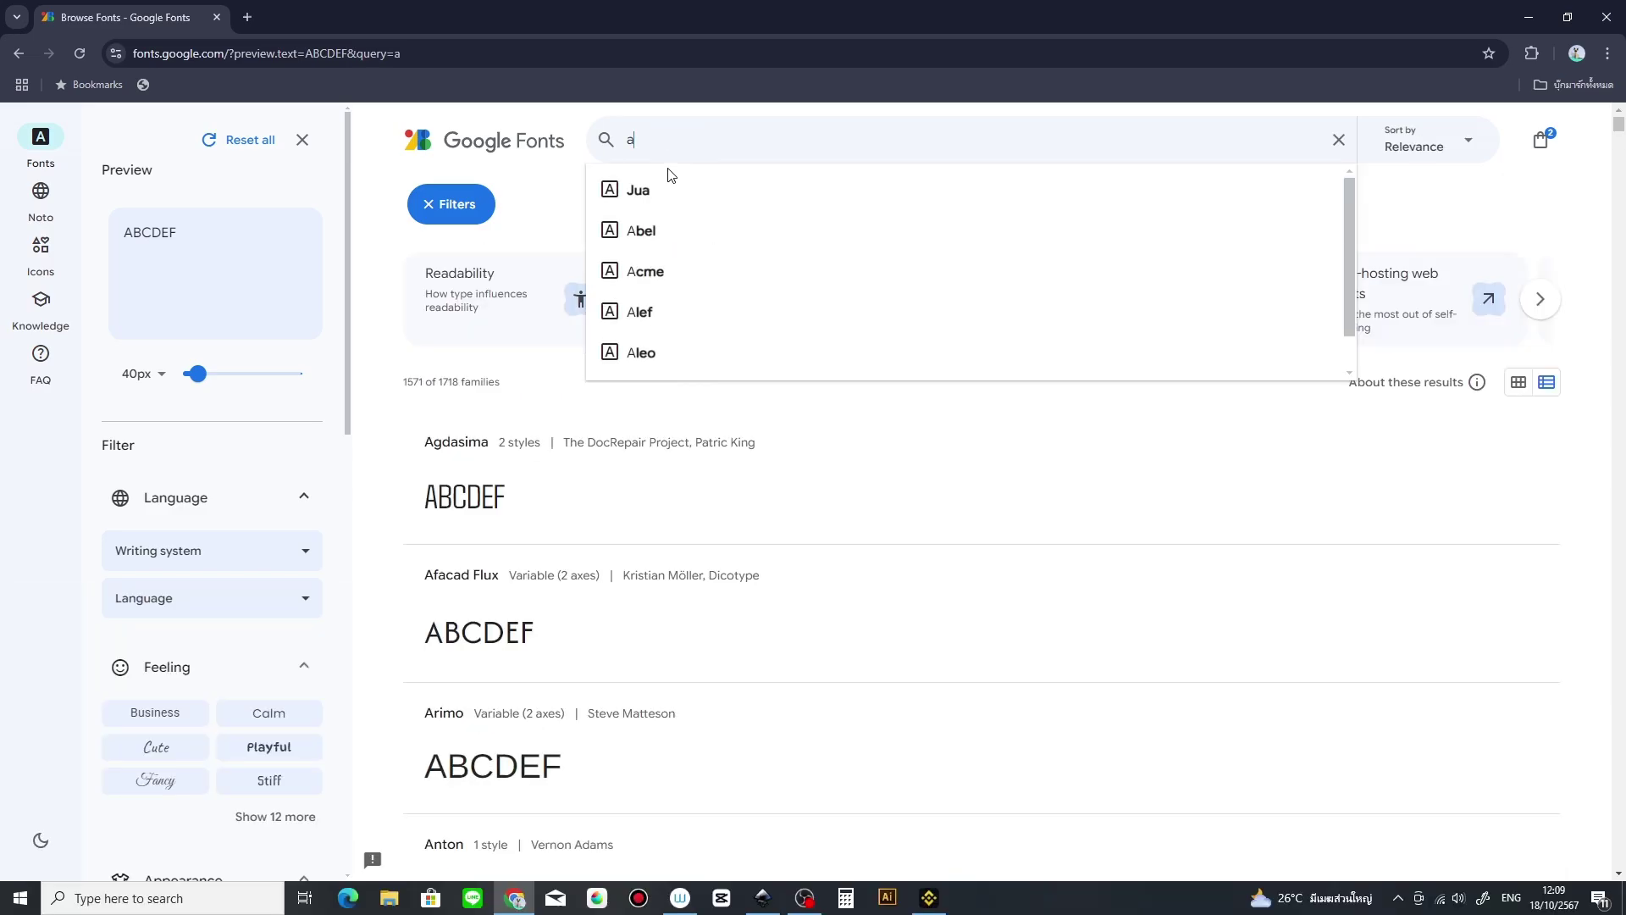
pyautogui.write('l')
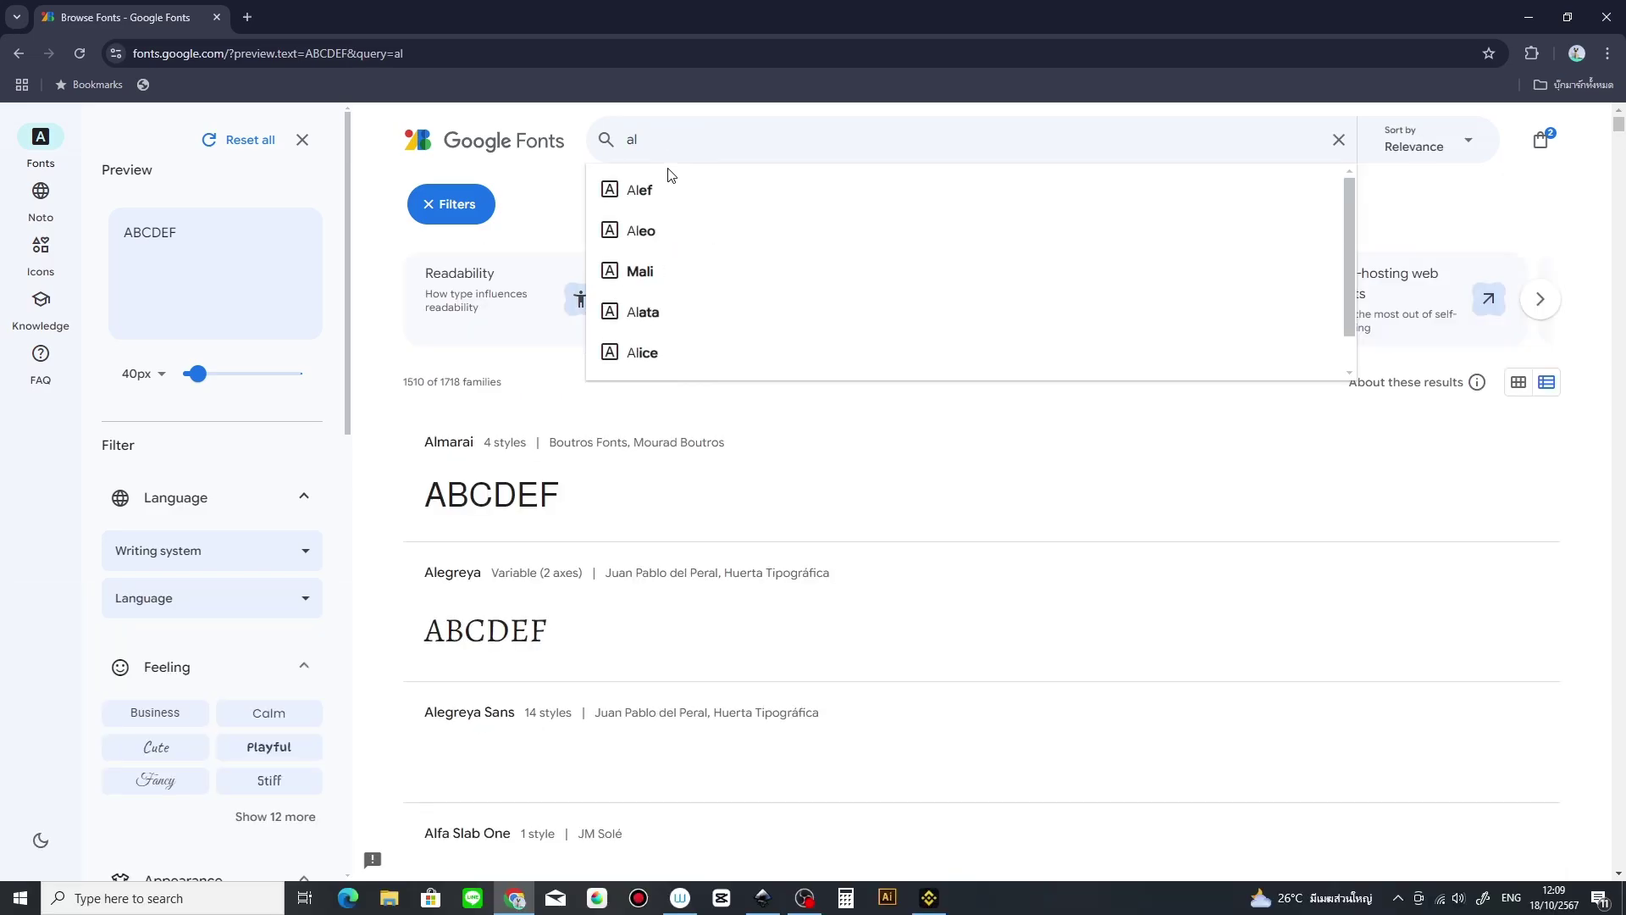
pyautogui.write('a')
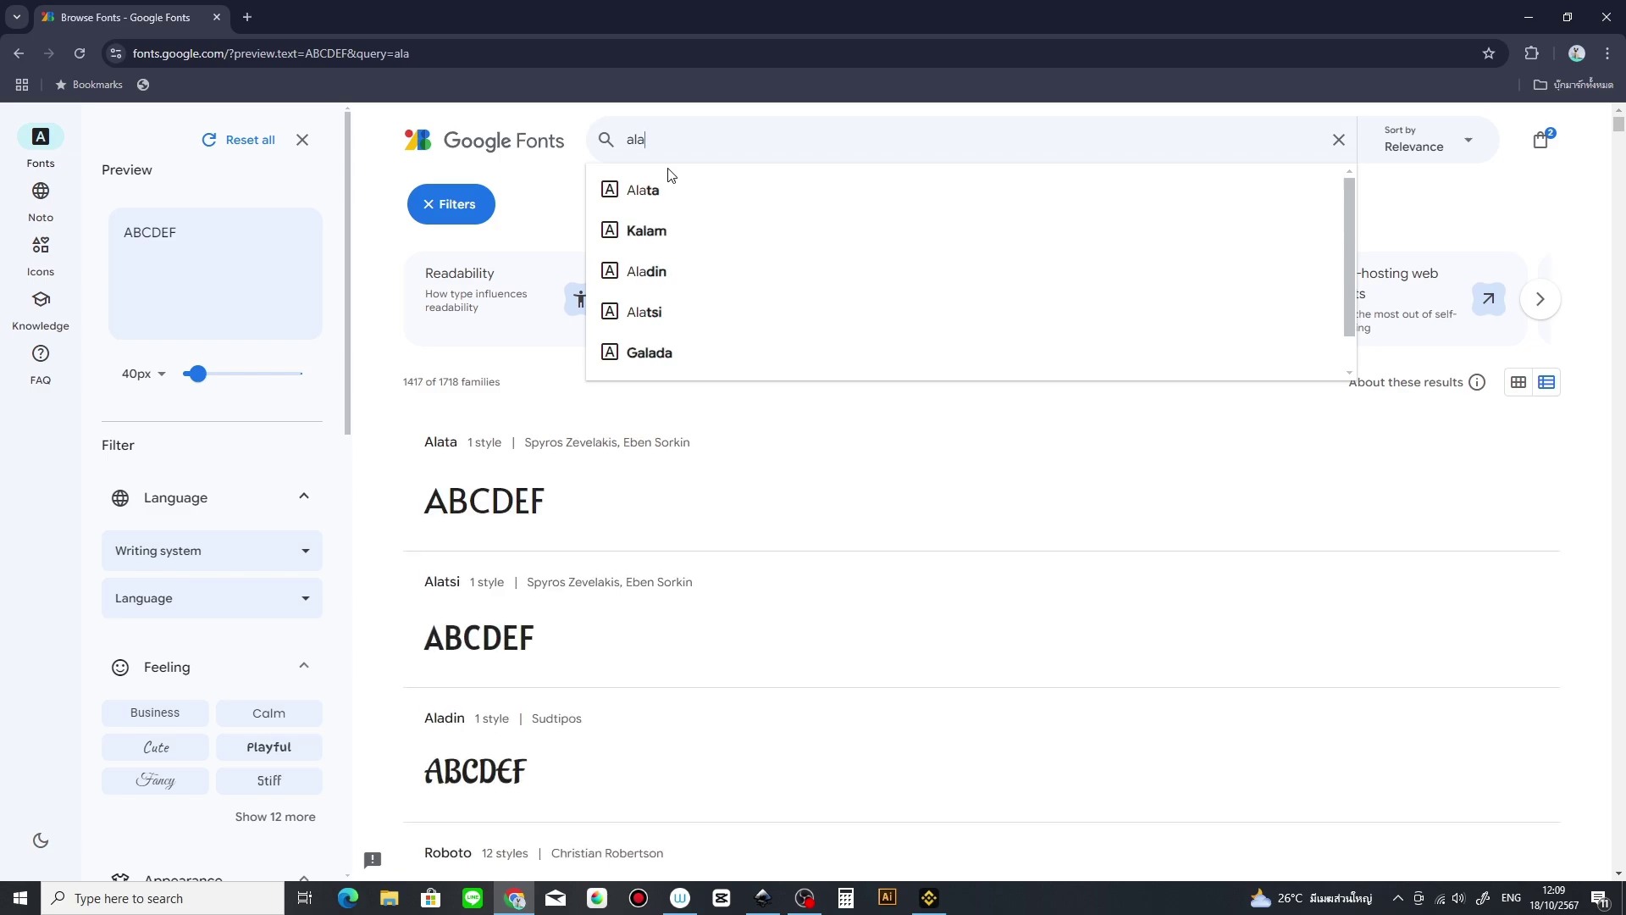
pyautogui.write('din')
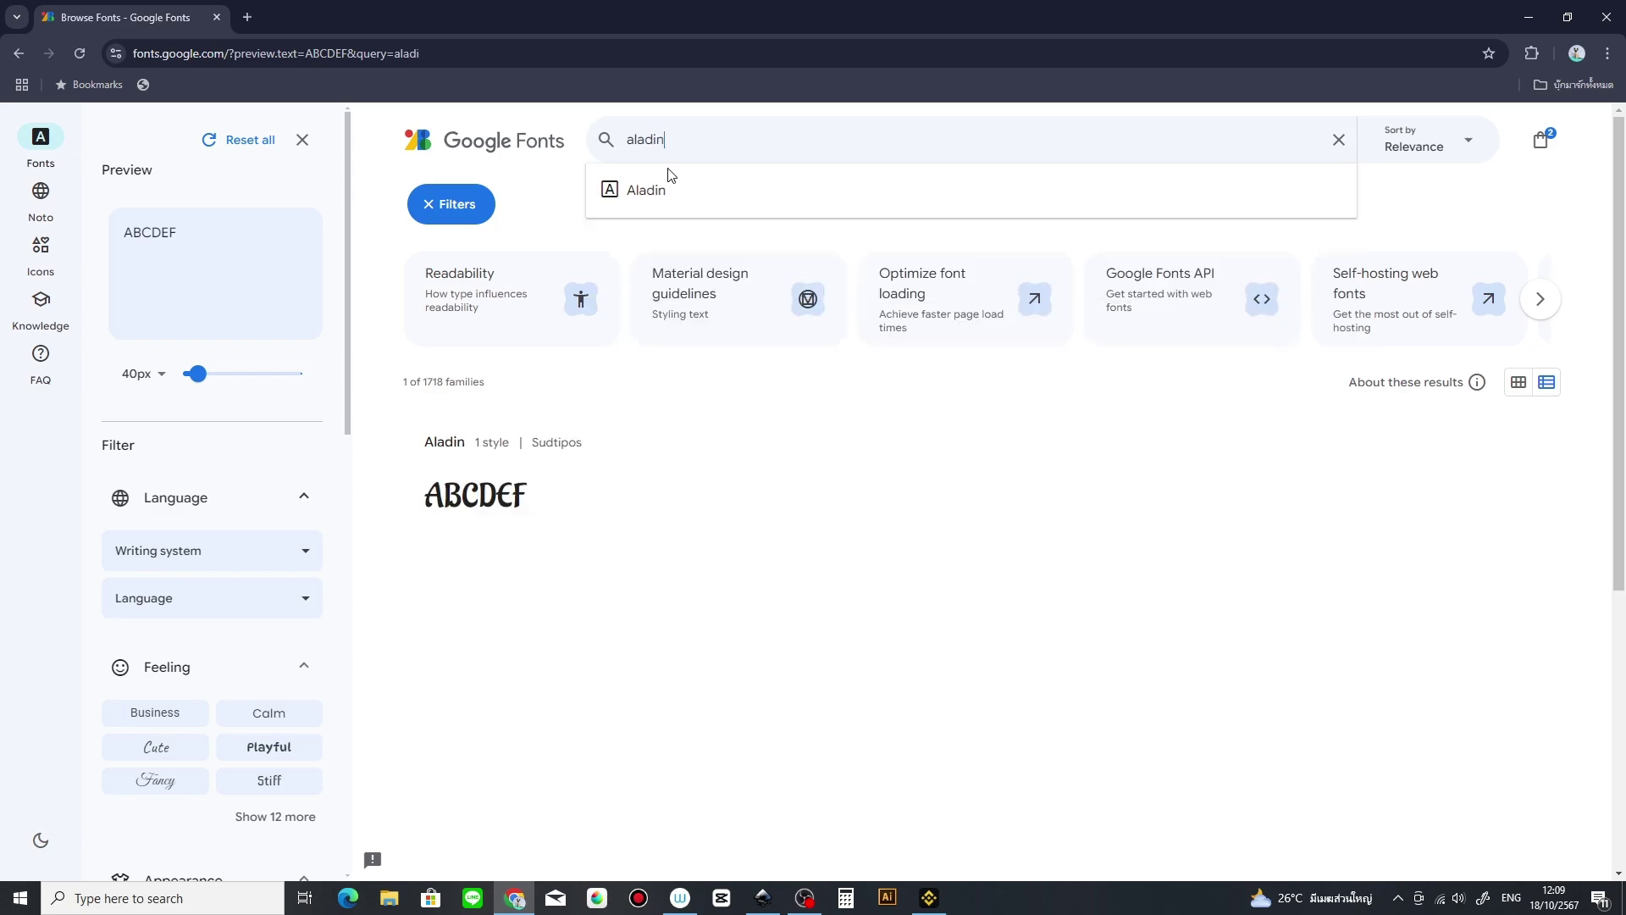
pyautogui.press('Return')
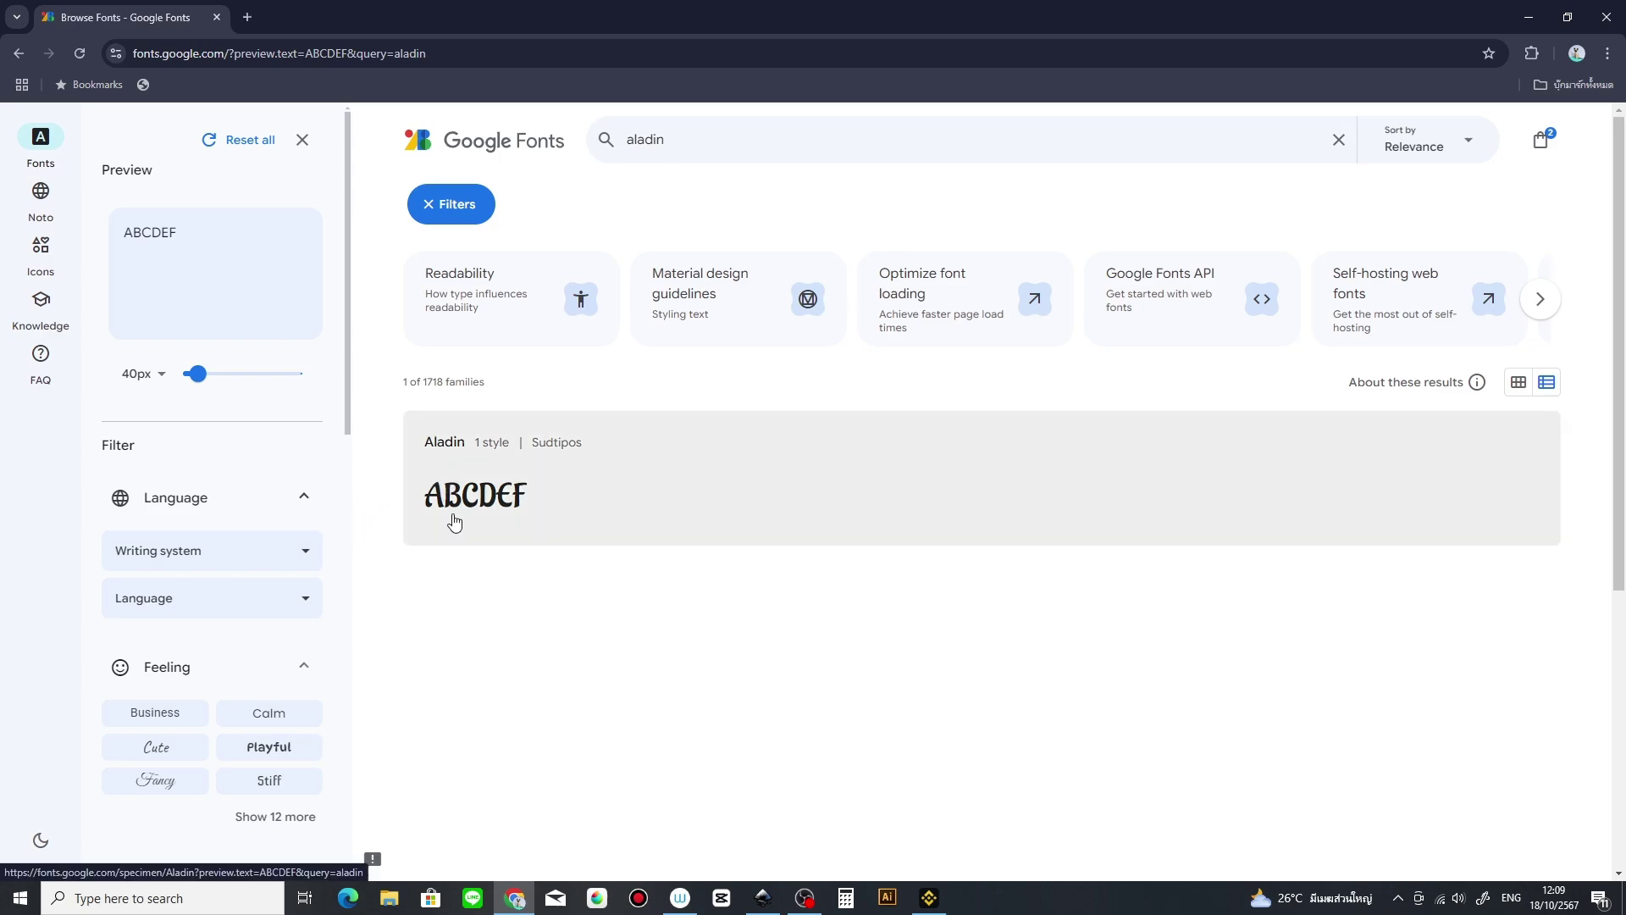
# Step: Snip Aladin's large ABCDEF sample to the clipboard and return to Inkscape
pyautogui.click(463, 481)
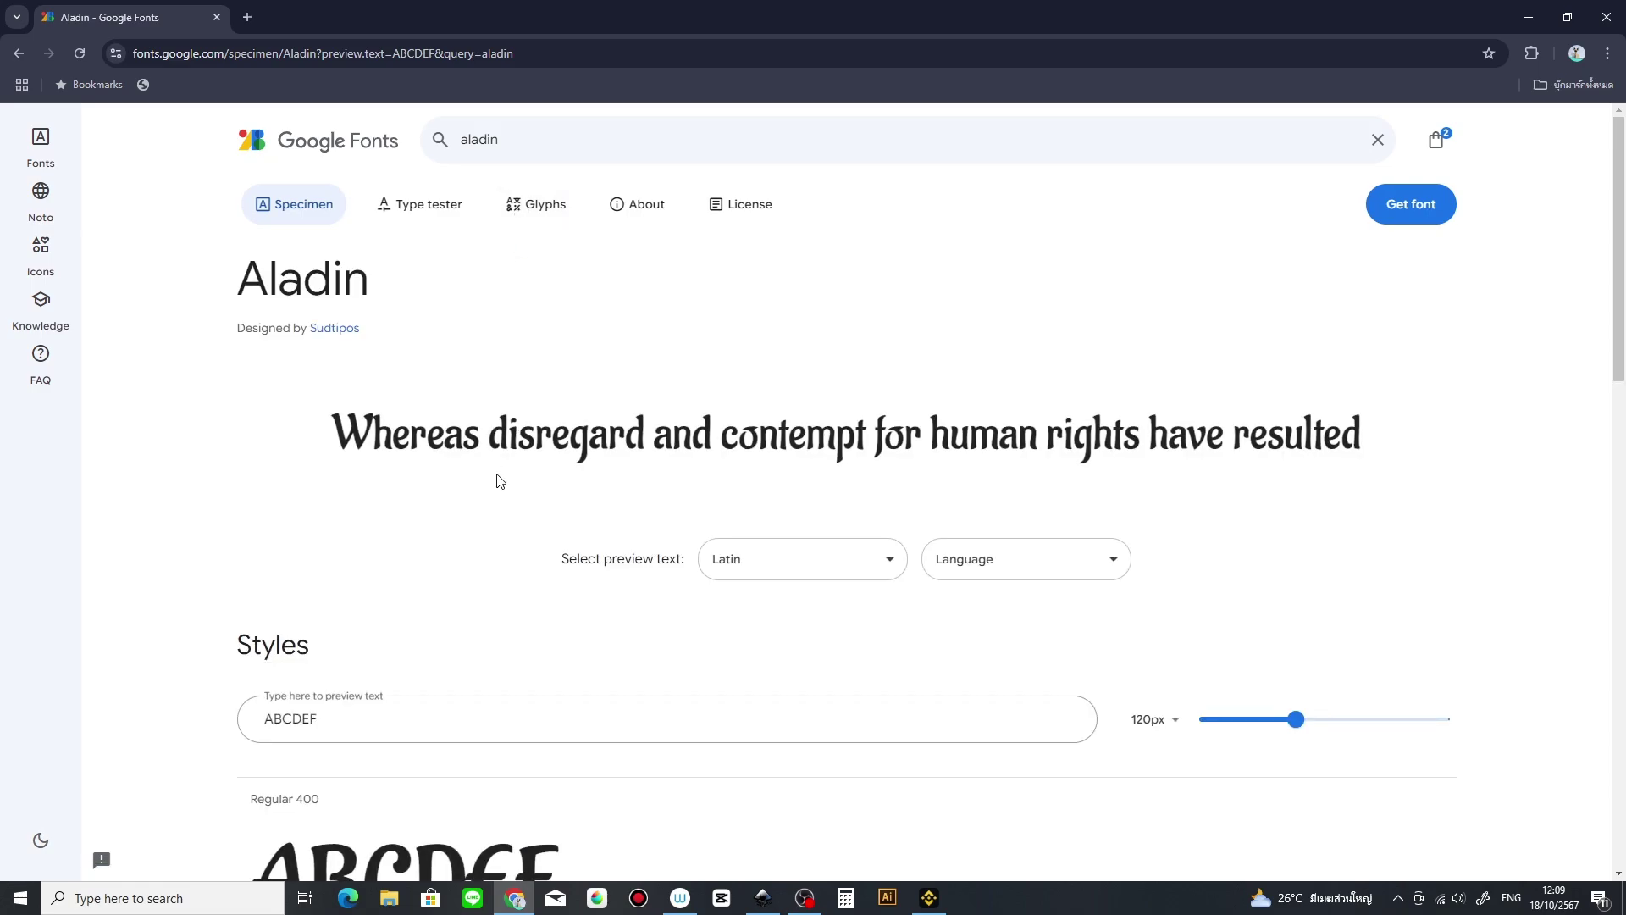
pyautogui.scroll(-4, 423, 630)
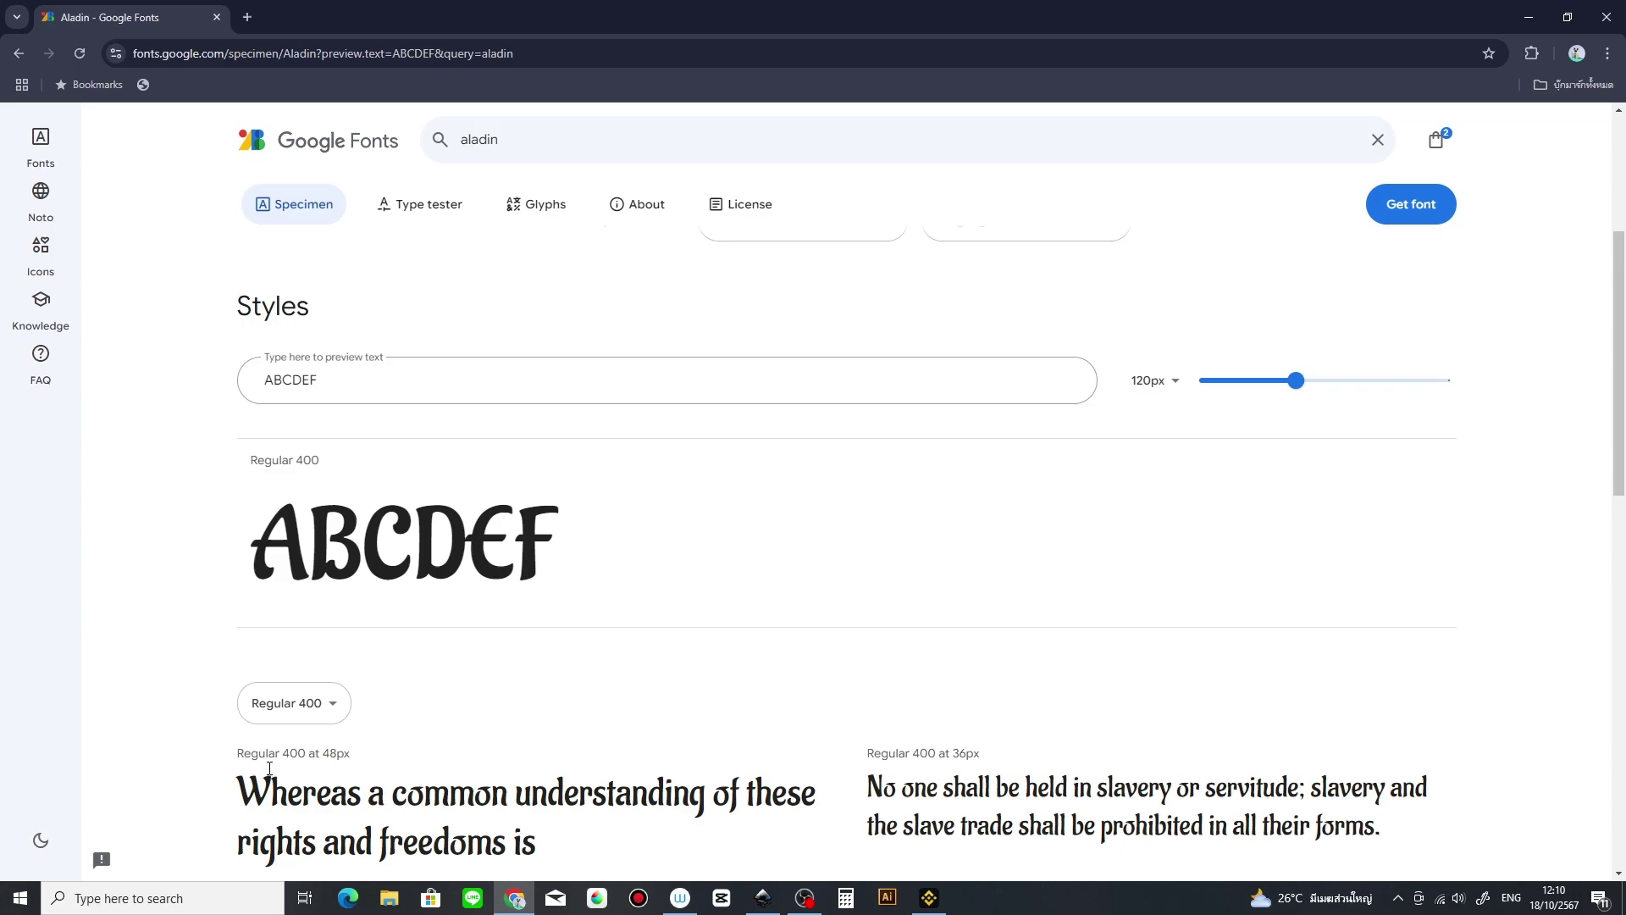
pyautogui.press('super+shift+s')
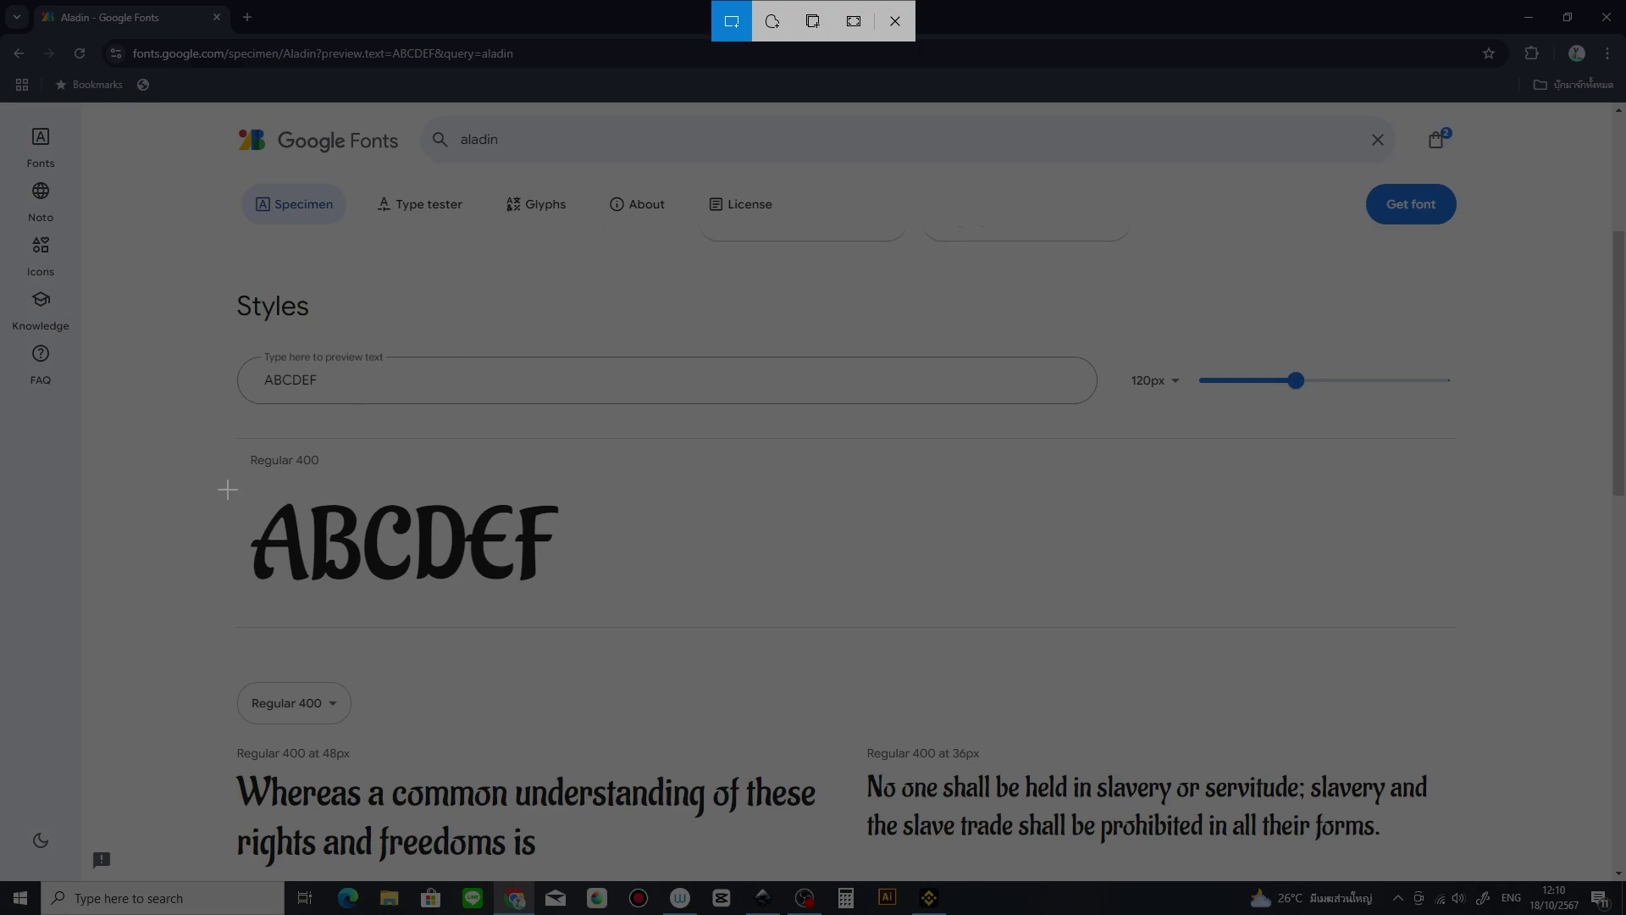
pyautogui.moveTo(227, 492); pyautogui.dragTo(575, 595)
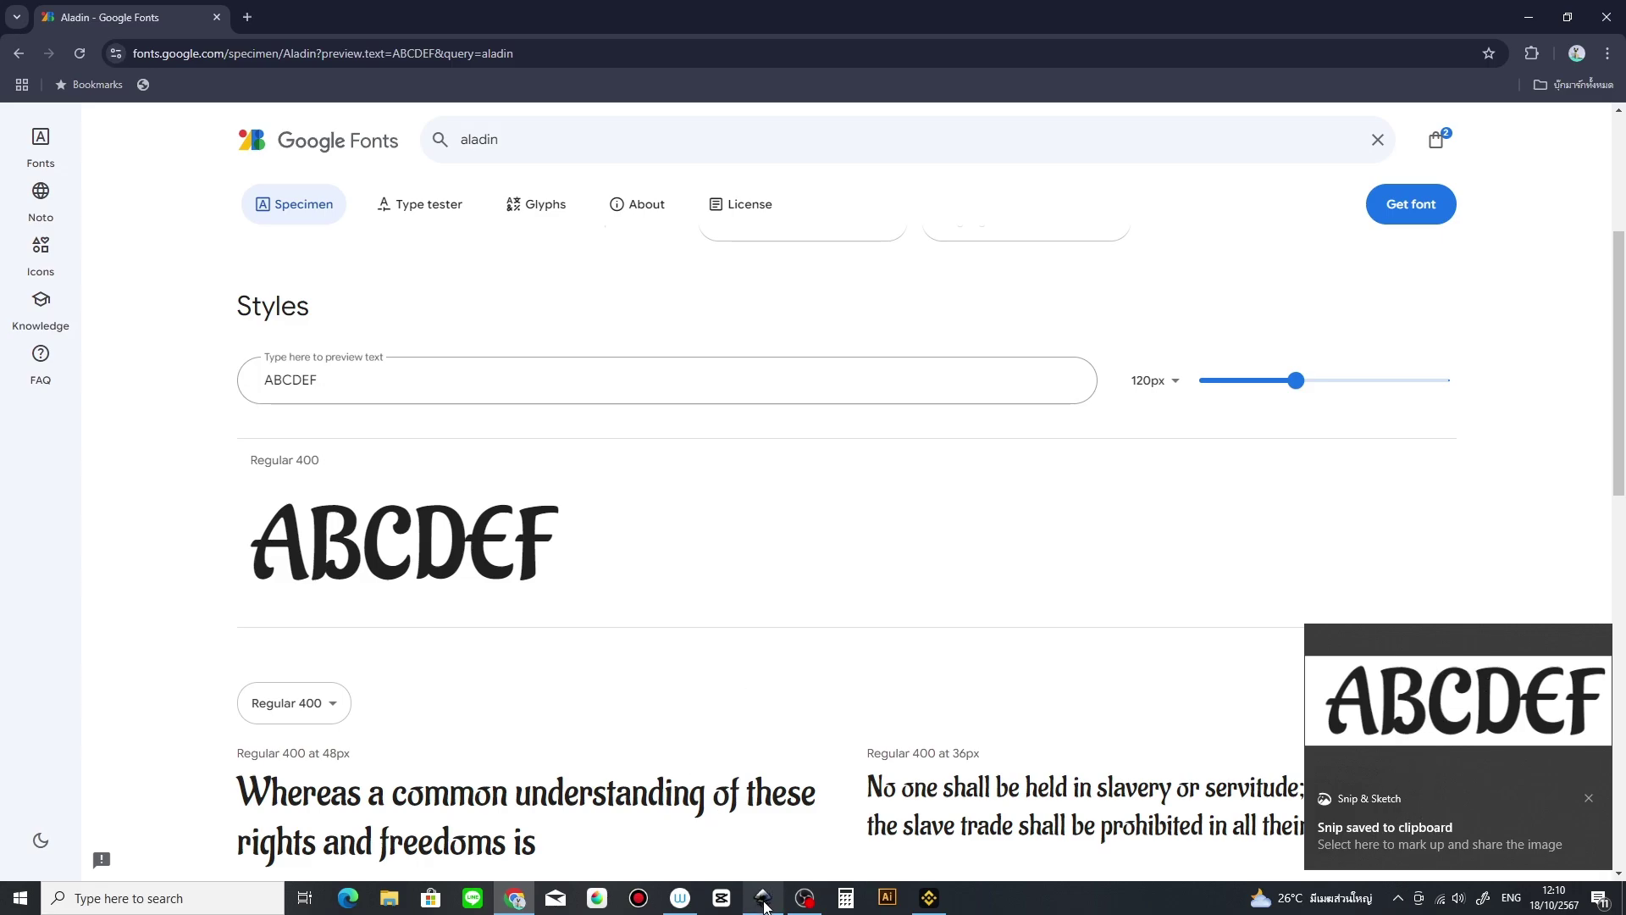
pyautogui.click(763, 906)
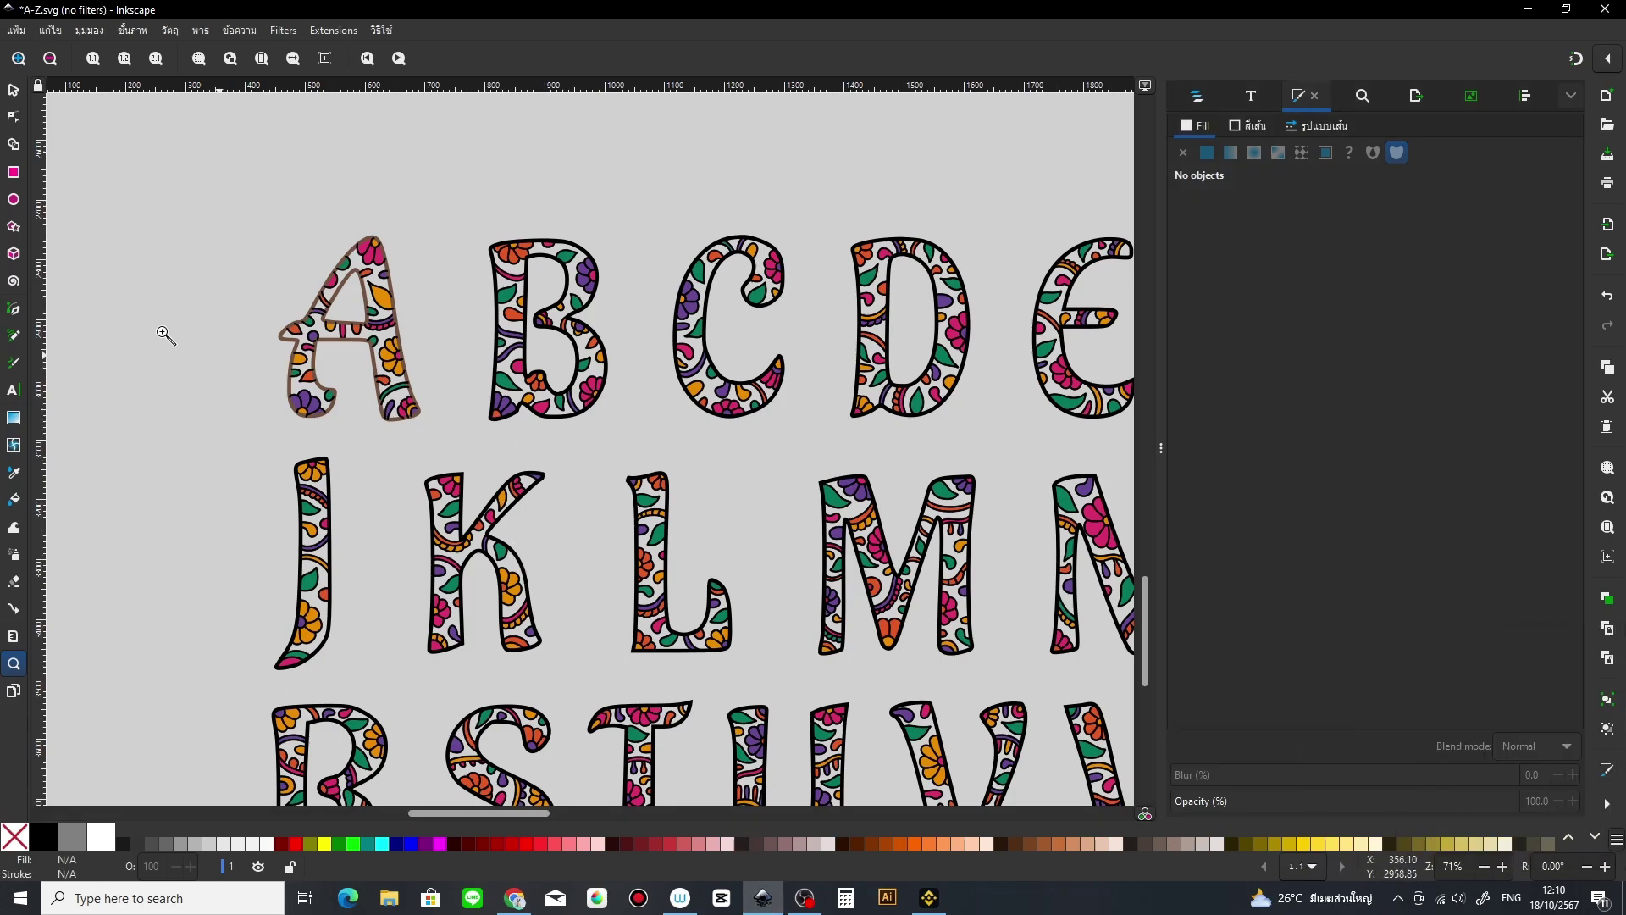
# Step: Create a new blank A4 document with File > New
pyautogui.click(15, 31)
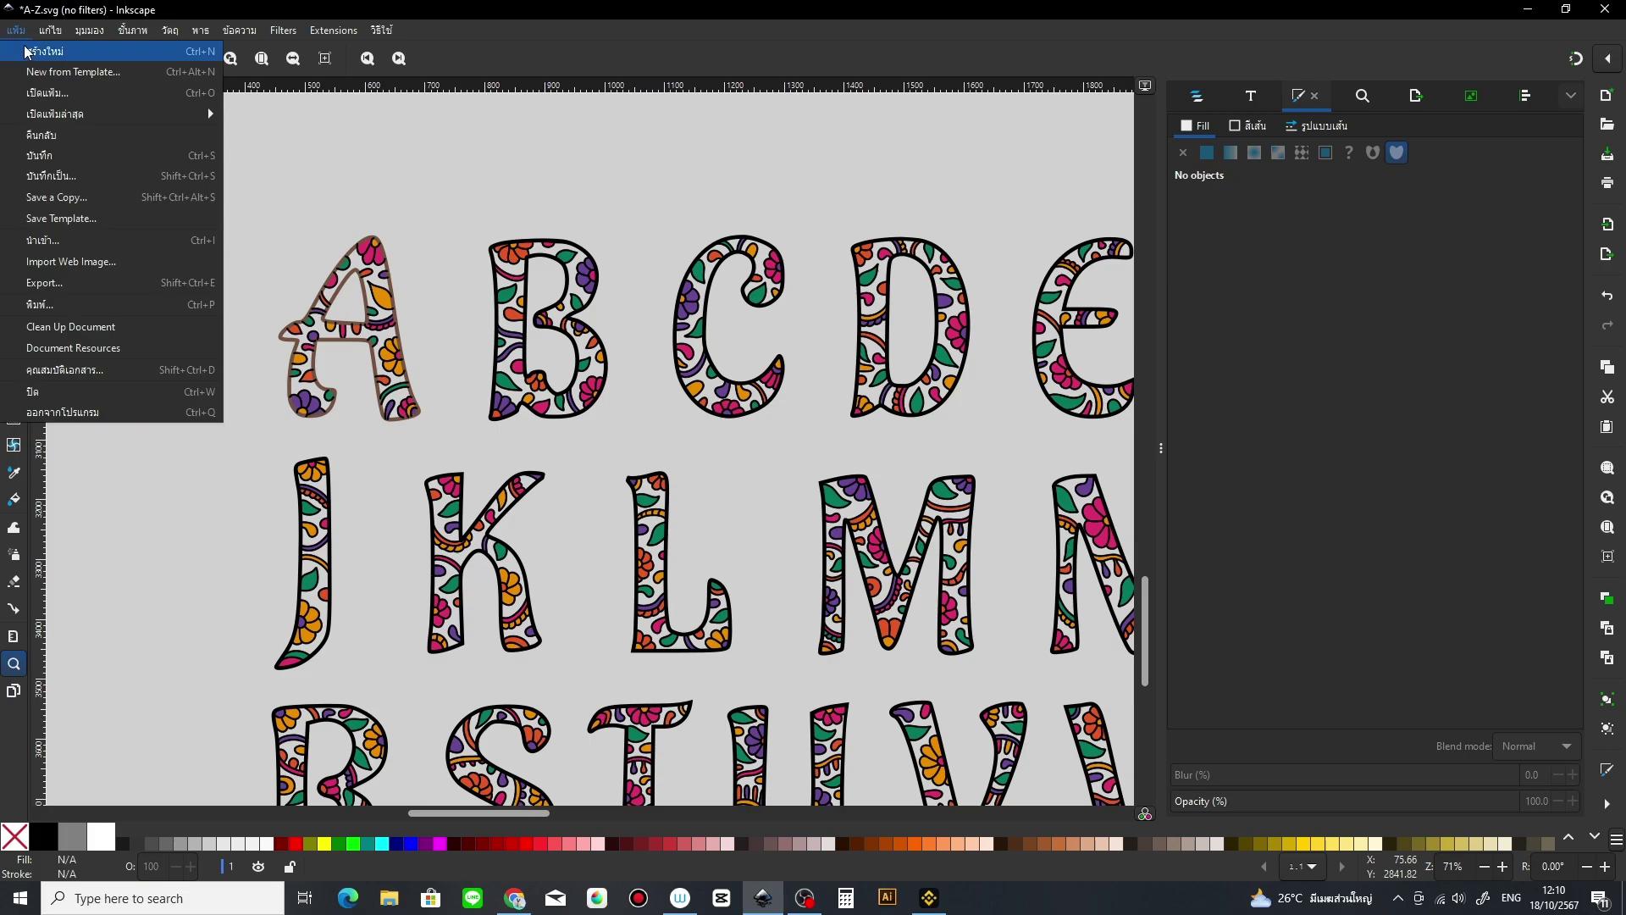
pyautogui.click(48, 57)
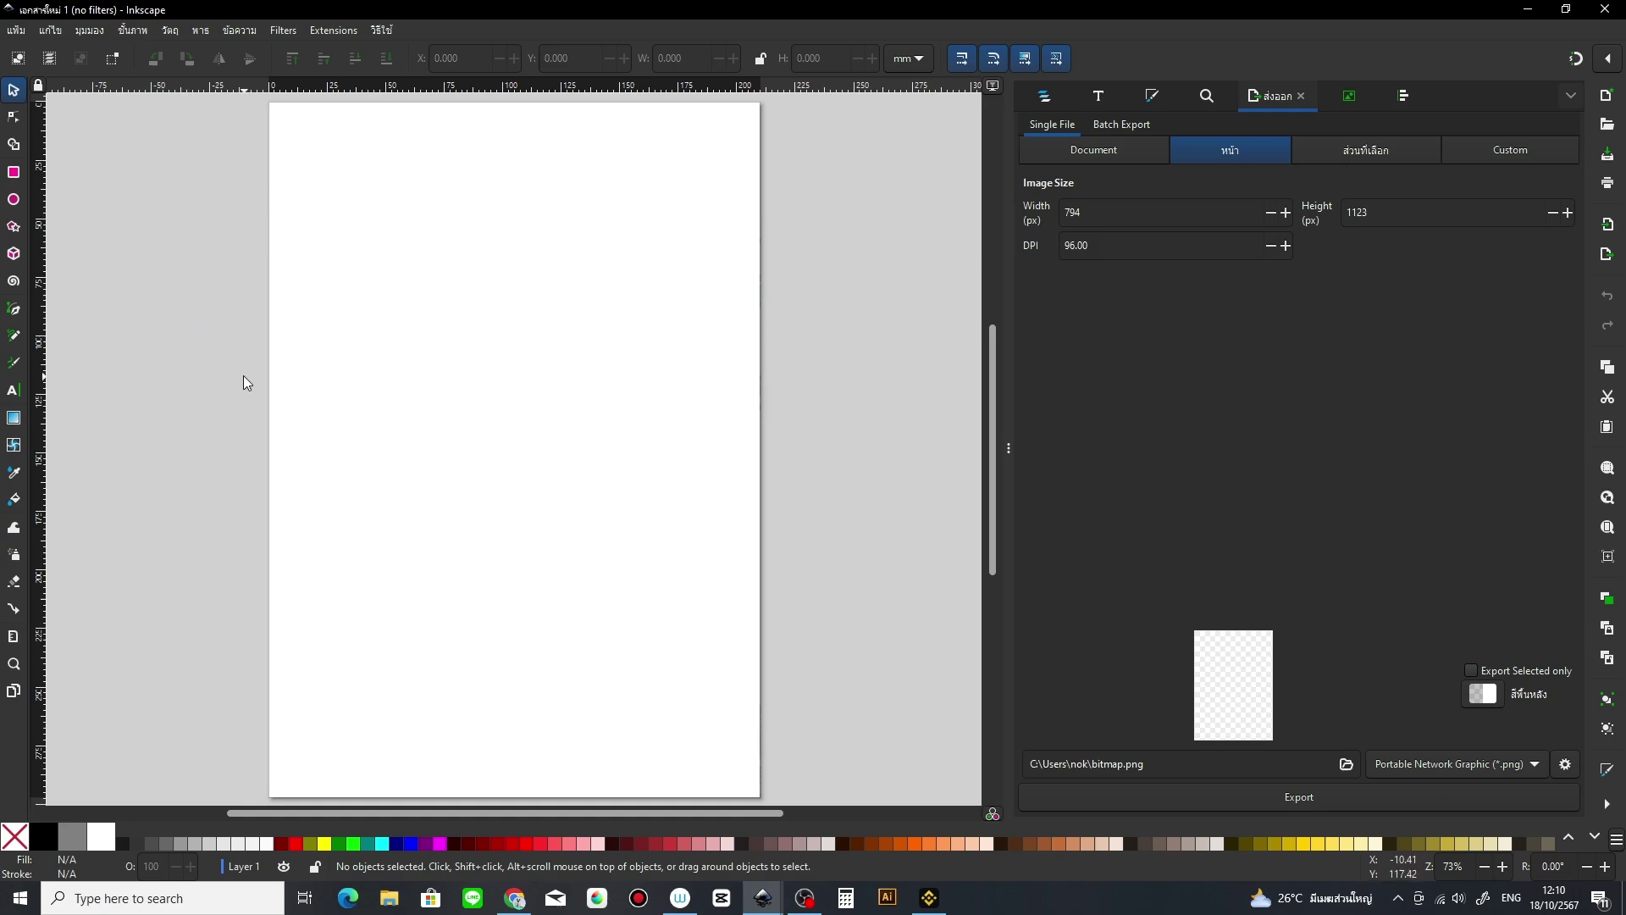
# Step: Paste the ABCDEF snip as an embedded image and move it onto the page
pyautogui.press('ctrl')
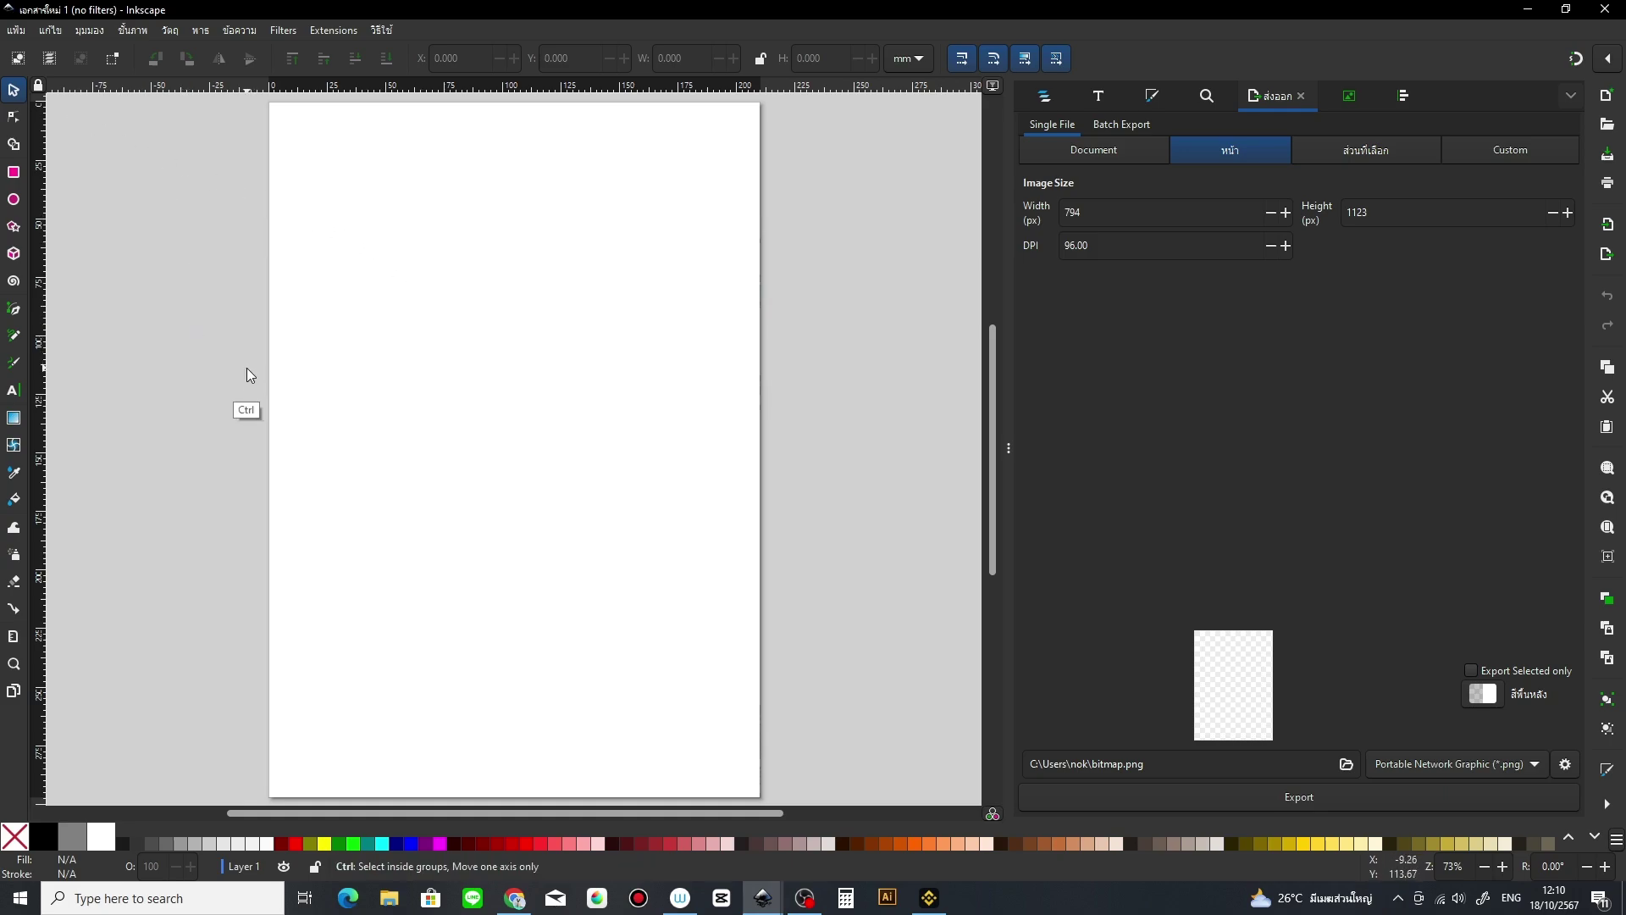
pyautogui.hotkey('ctrl', 'v')
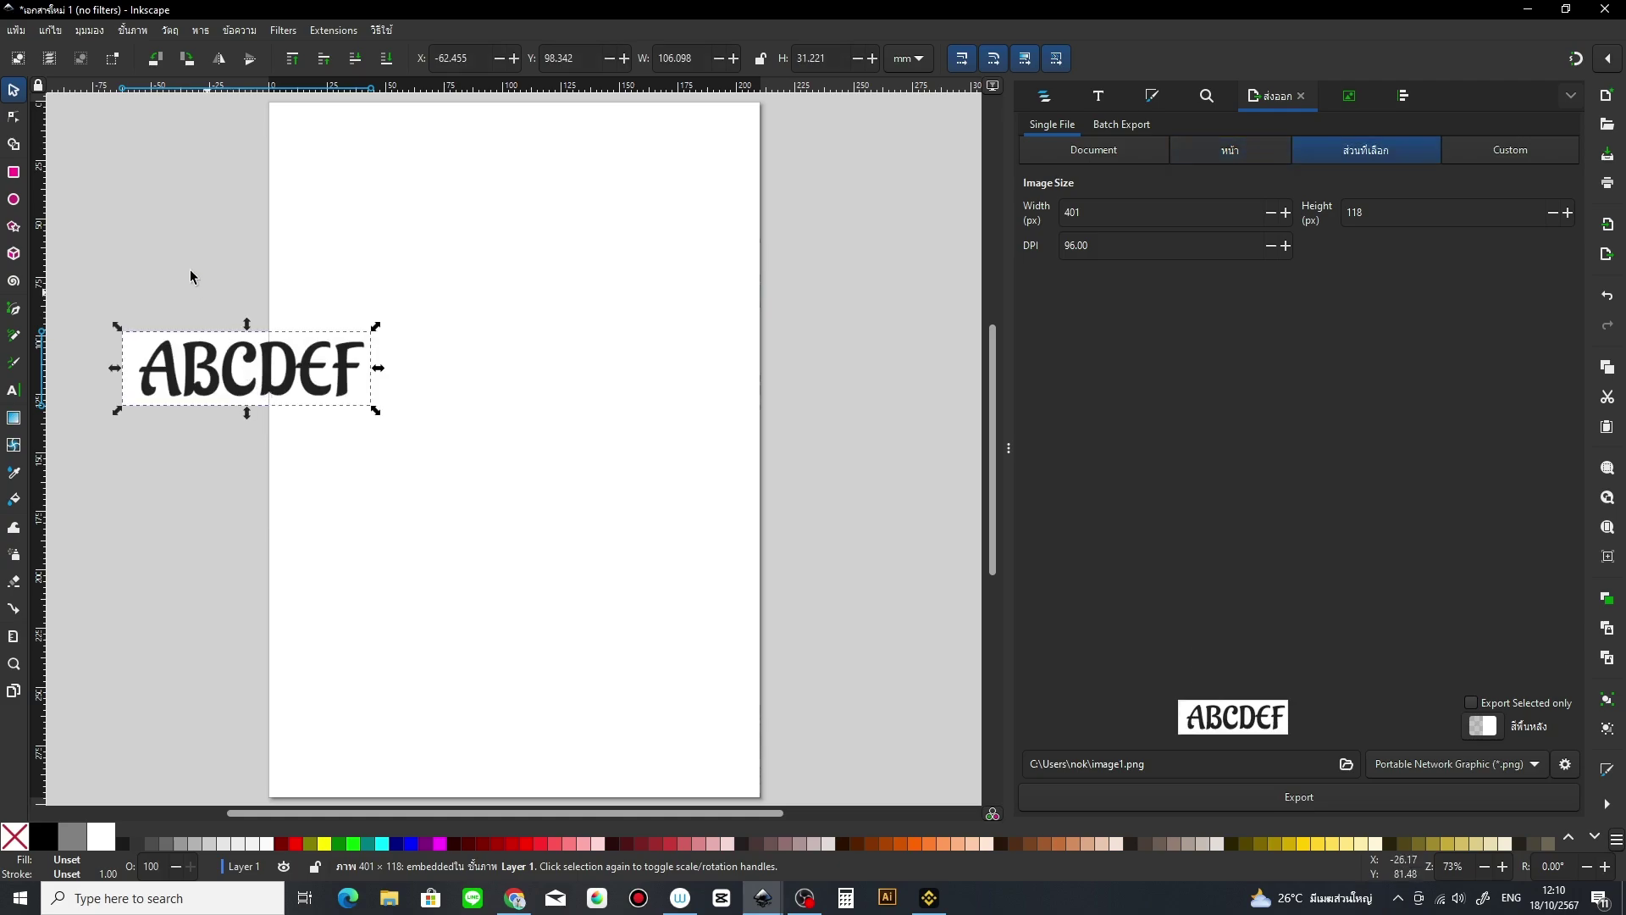
pyautogui.moveTo(242, 392); pyautogui.dragTo(442, 400)
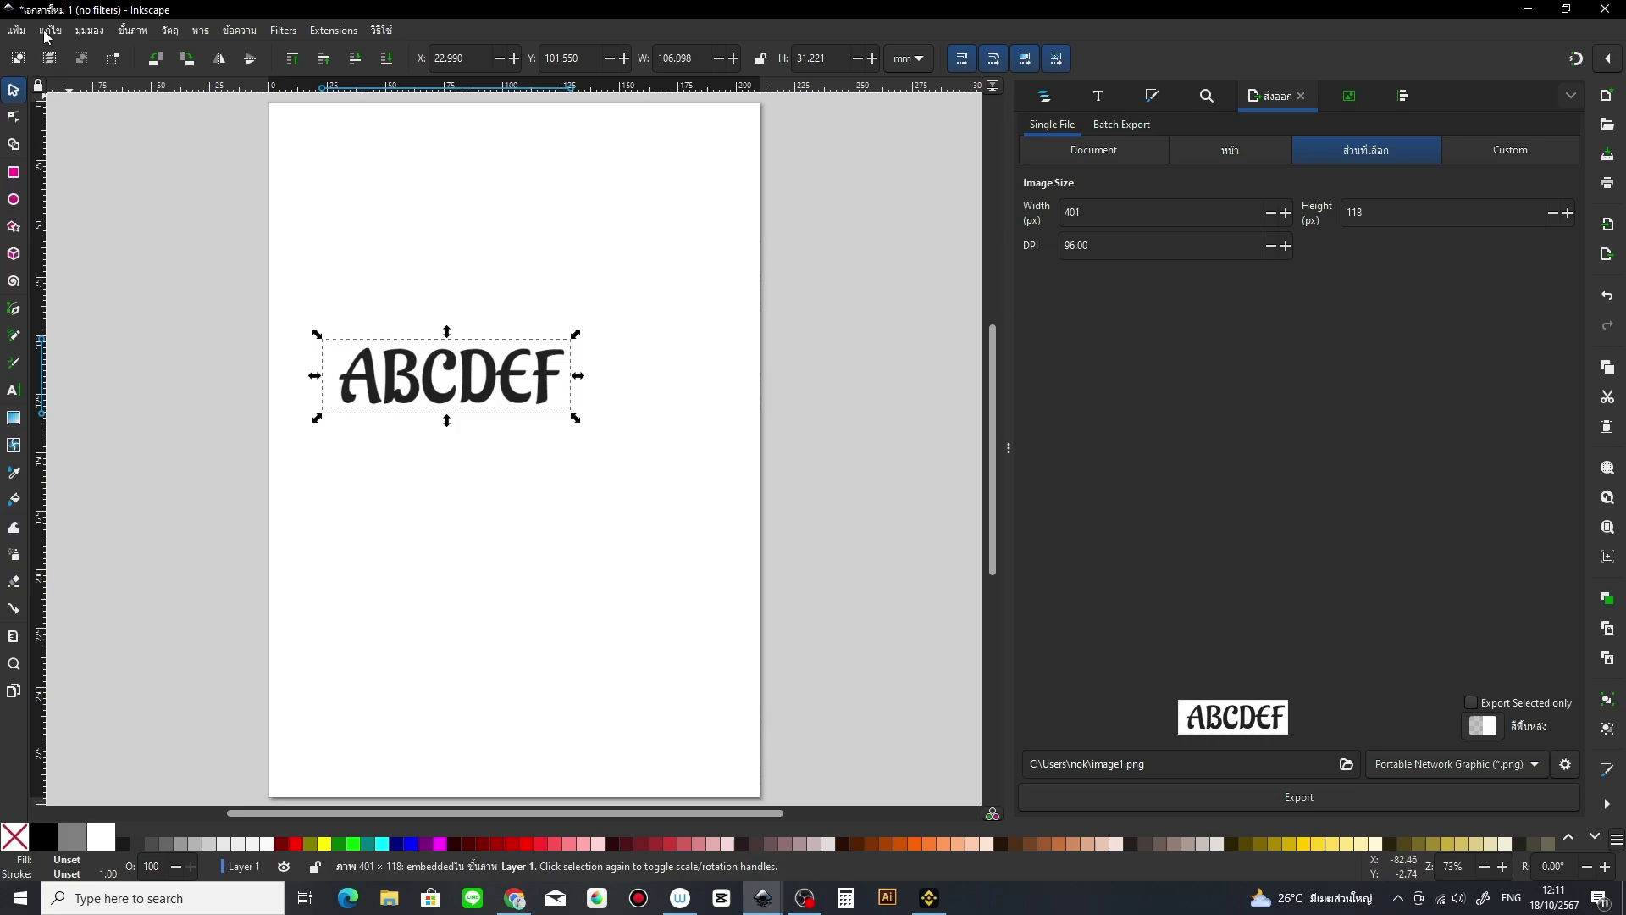
pyautogui.click(50, 30)
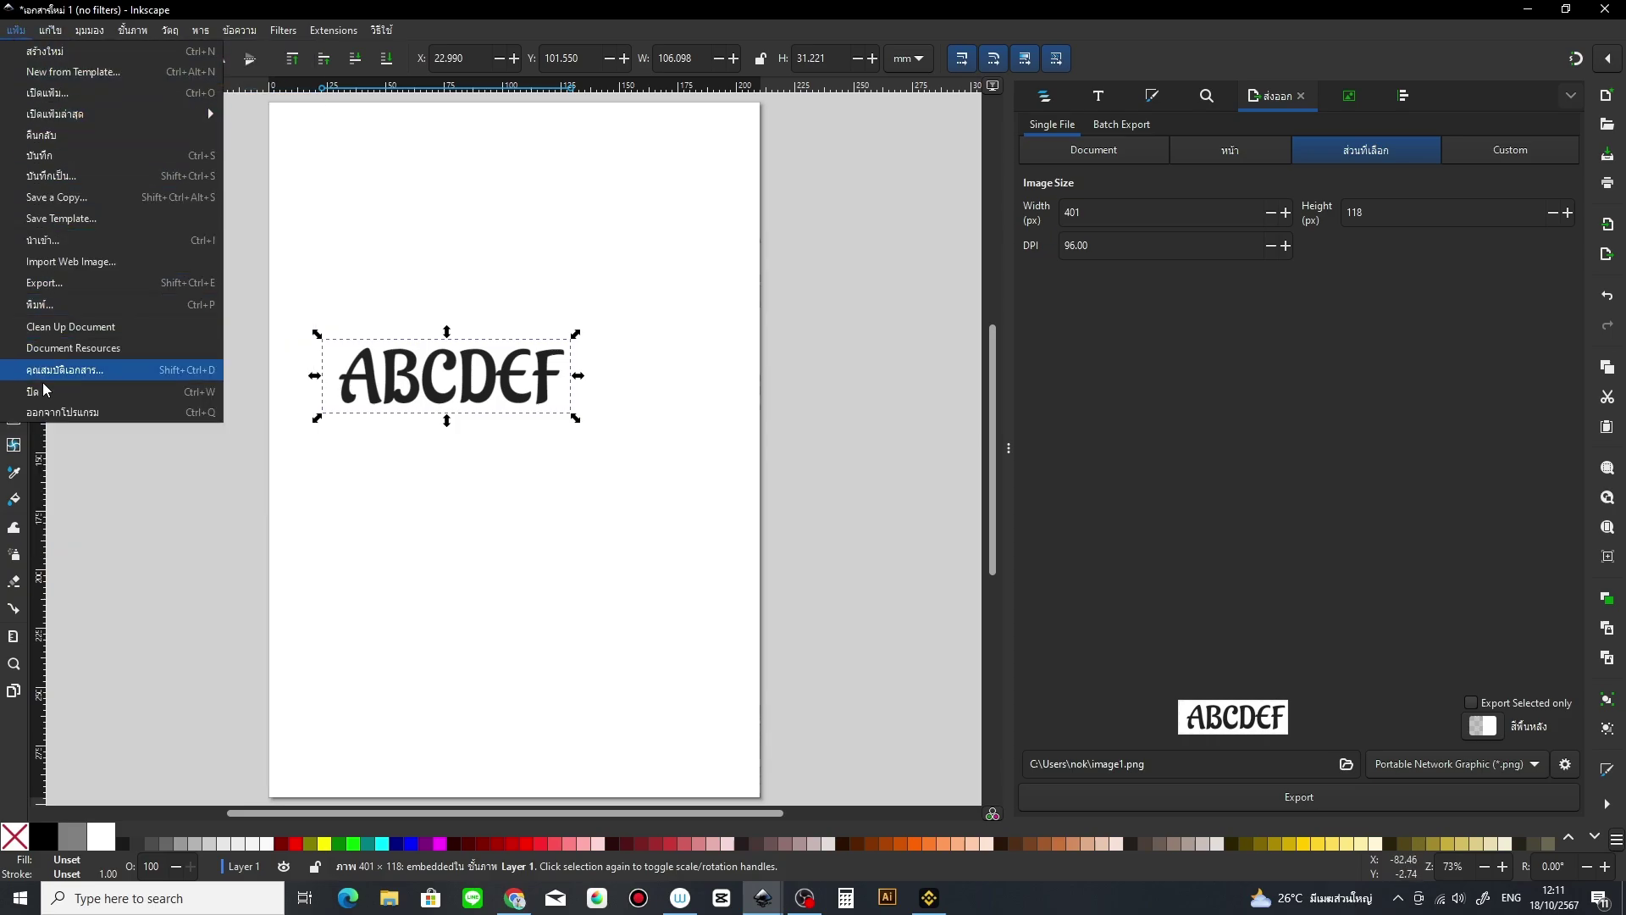
# Step: Set page and display units to px and resize the page to 1500 × 800 px
pyautogui.moveTo(15, 28)
pyautogui.click(64, 376)
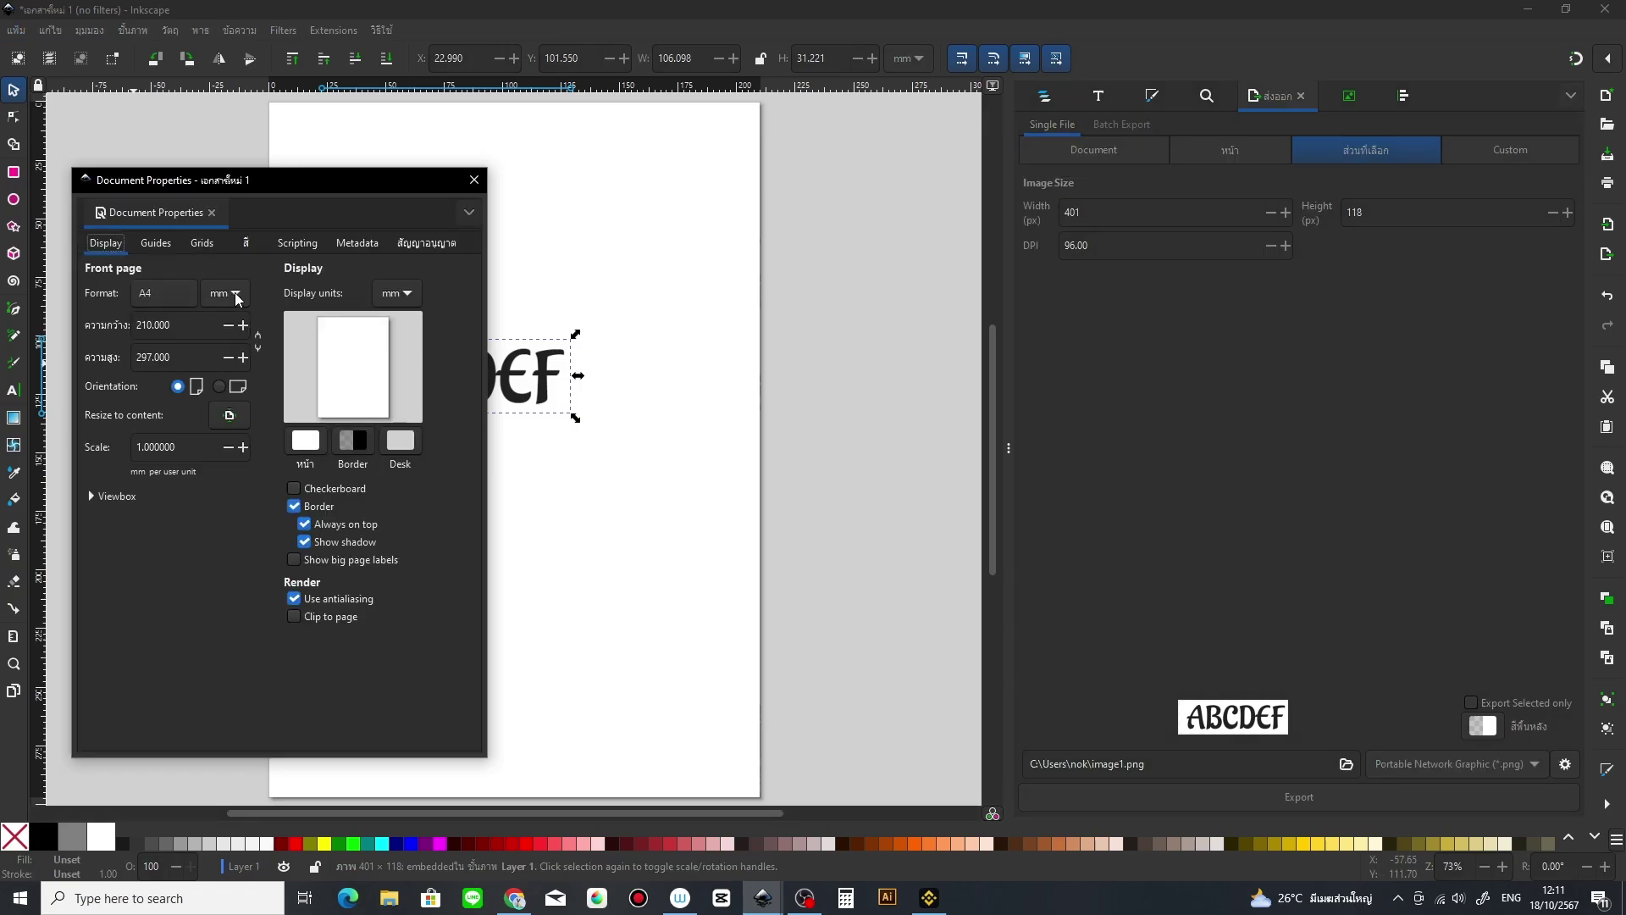
pyautogui.click(237, 297)
pyautogui.click(215, 320)
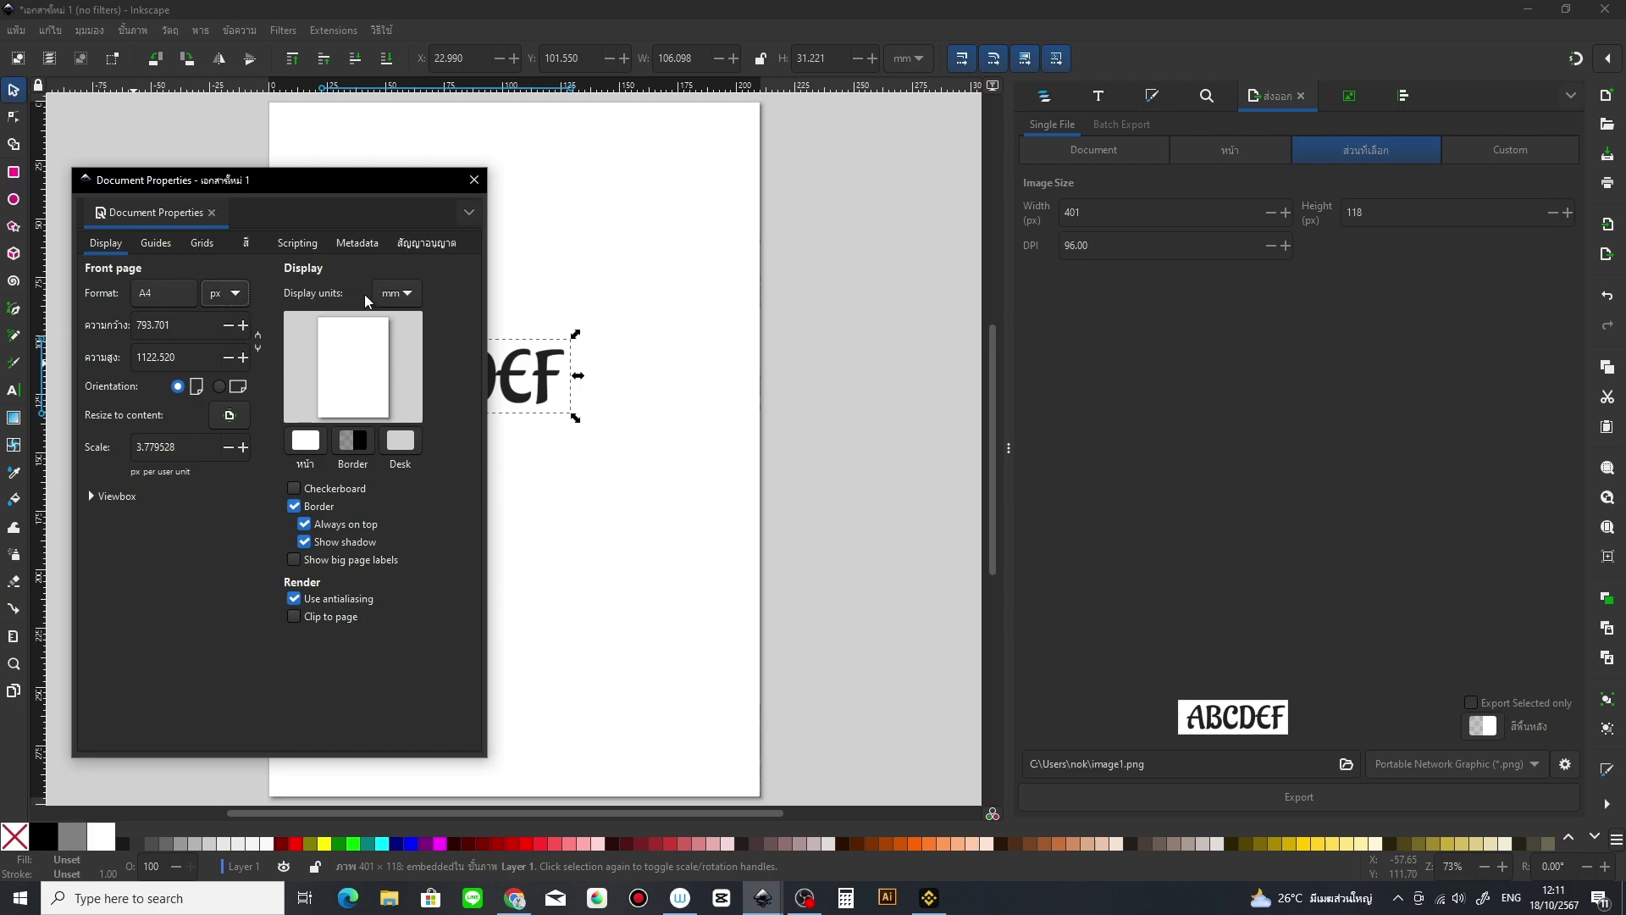
pyautogui.click(410, 298)
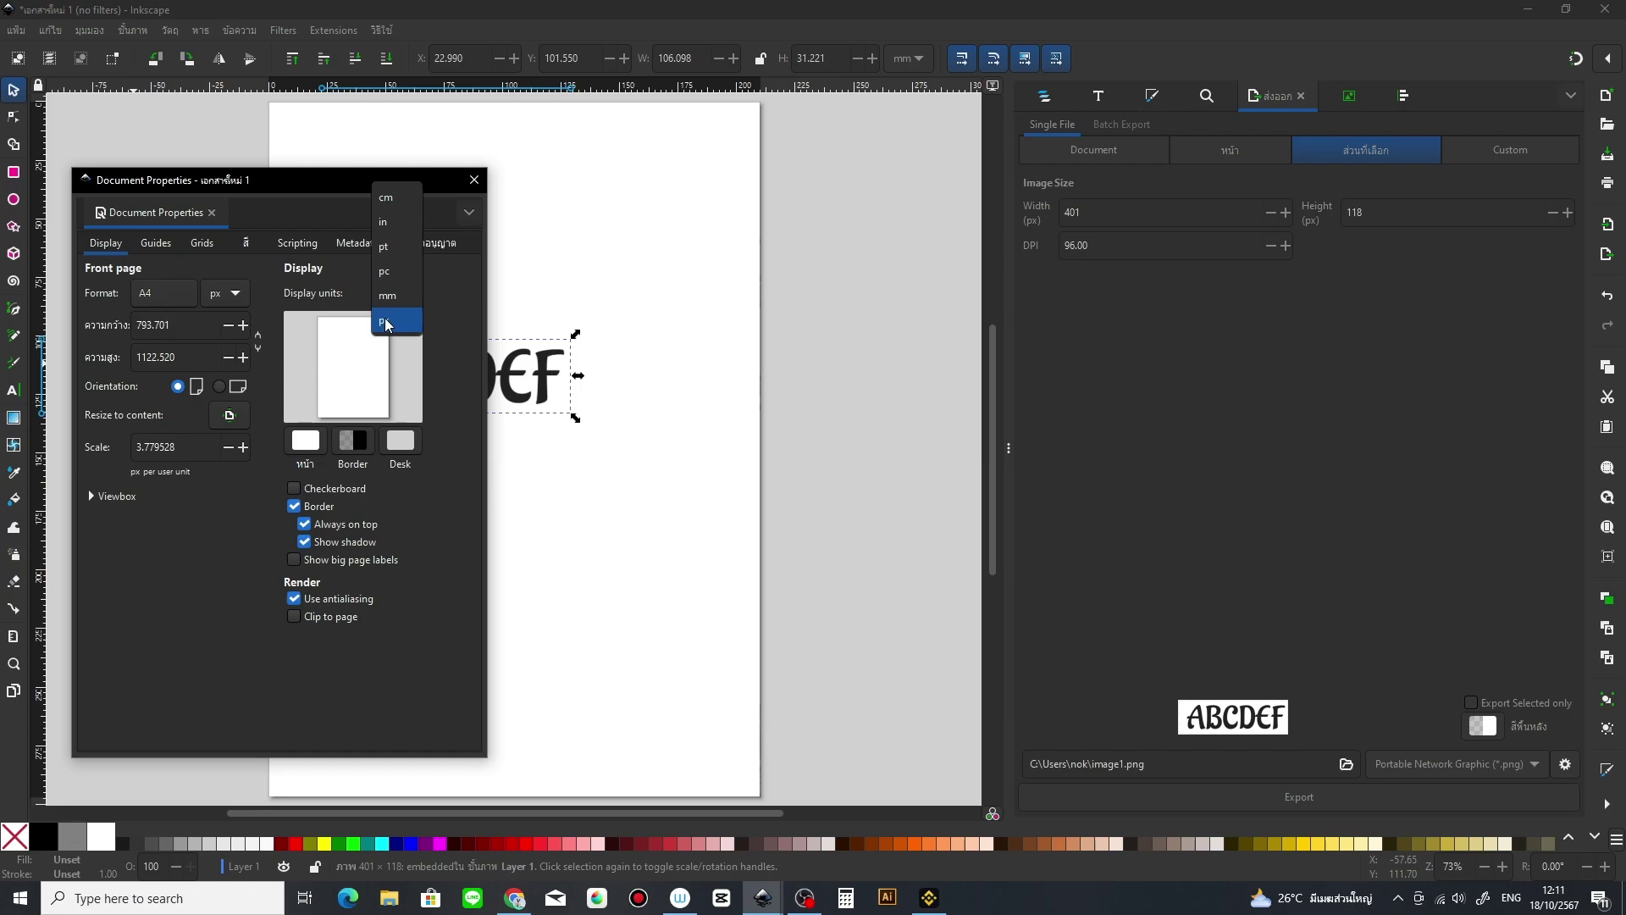
pyautogui.click(386, 323)
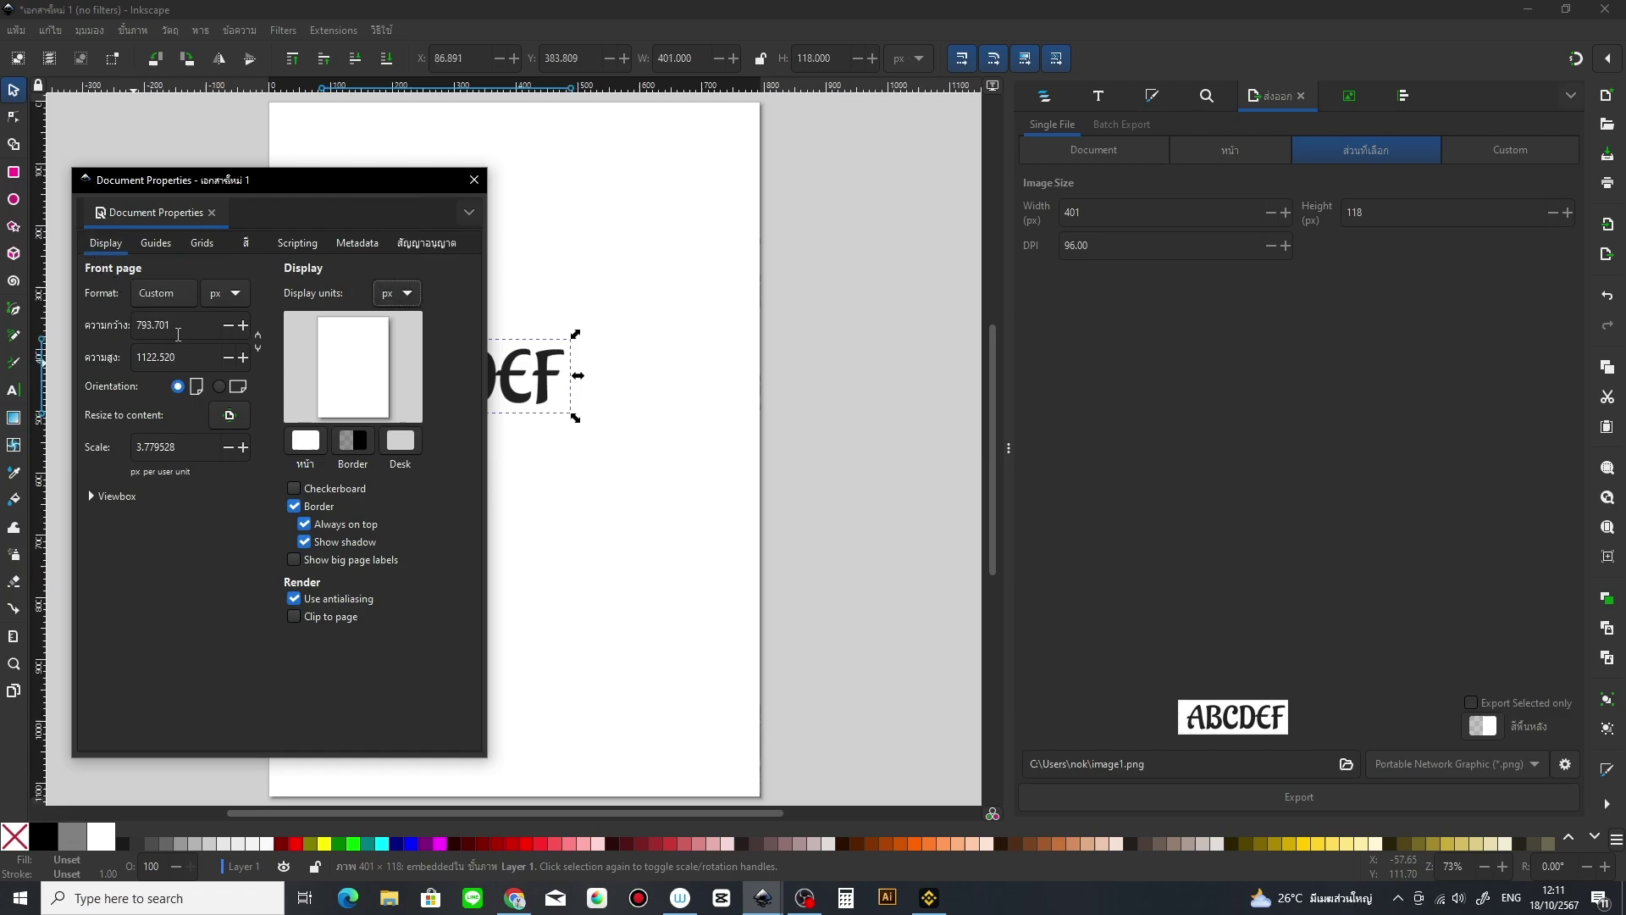
pyautogui.moveTo(178, 333); pyautogui.dragTo(126, 322)
pyautogui.write('1500')
pyautogui.press('Tab')
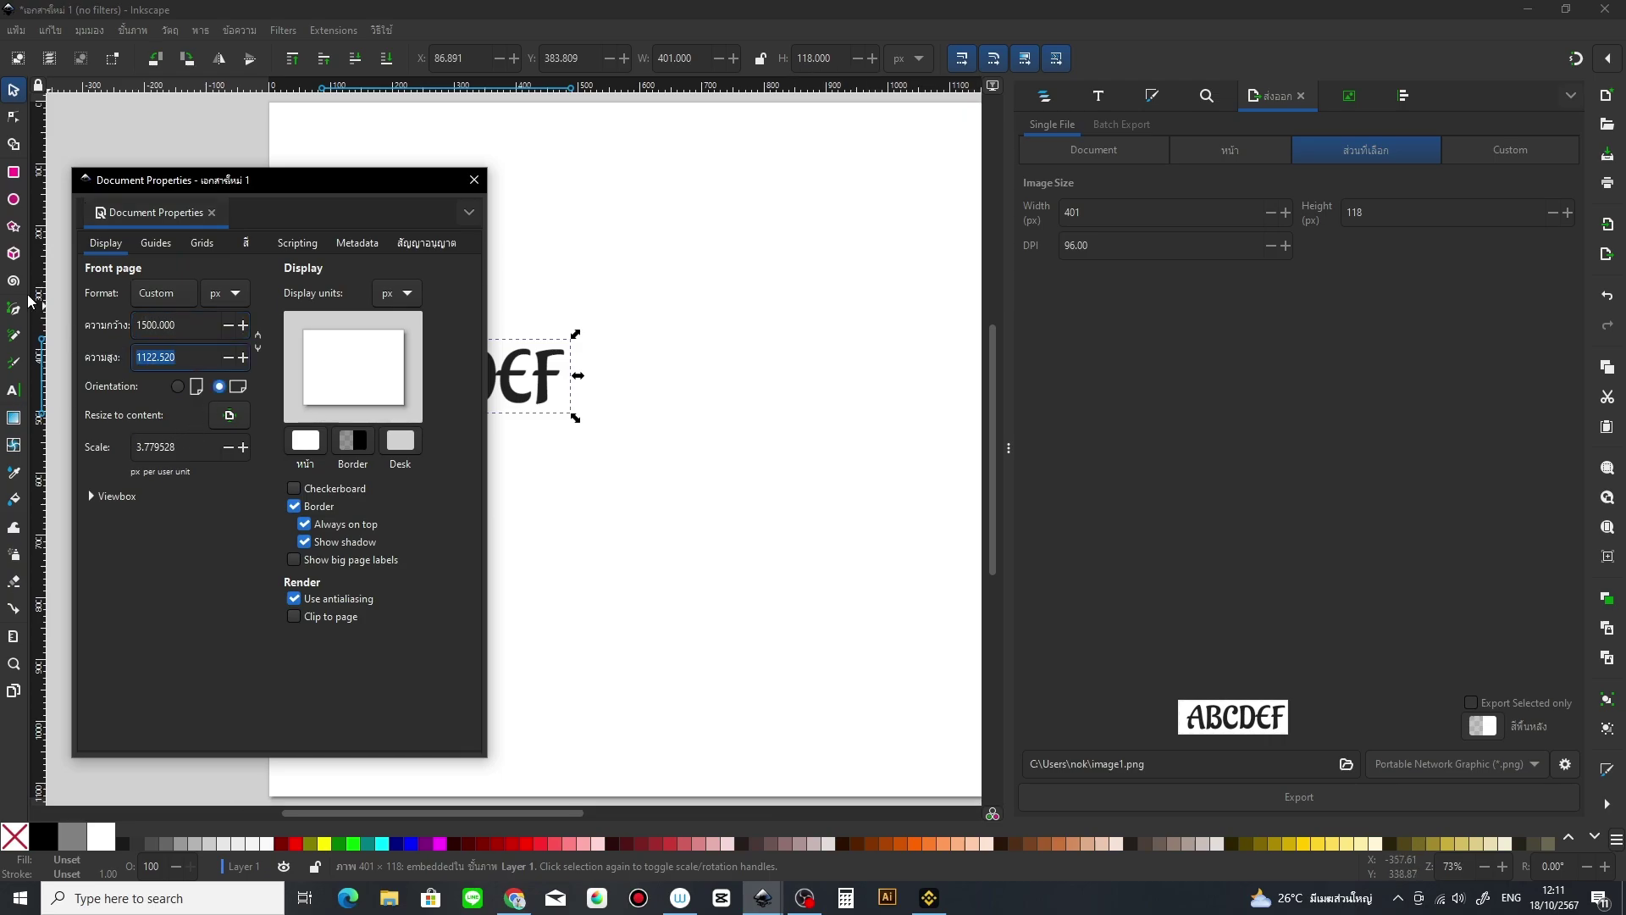
pyautogui.write('800')
pyautogui.press('Return')
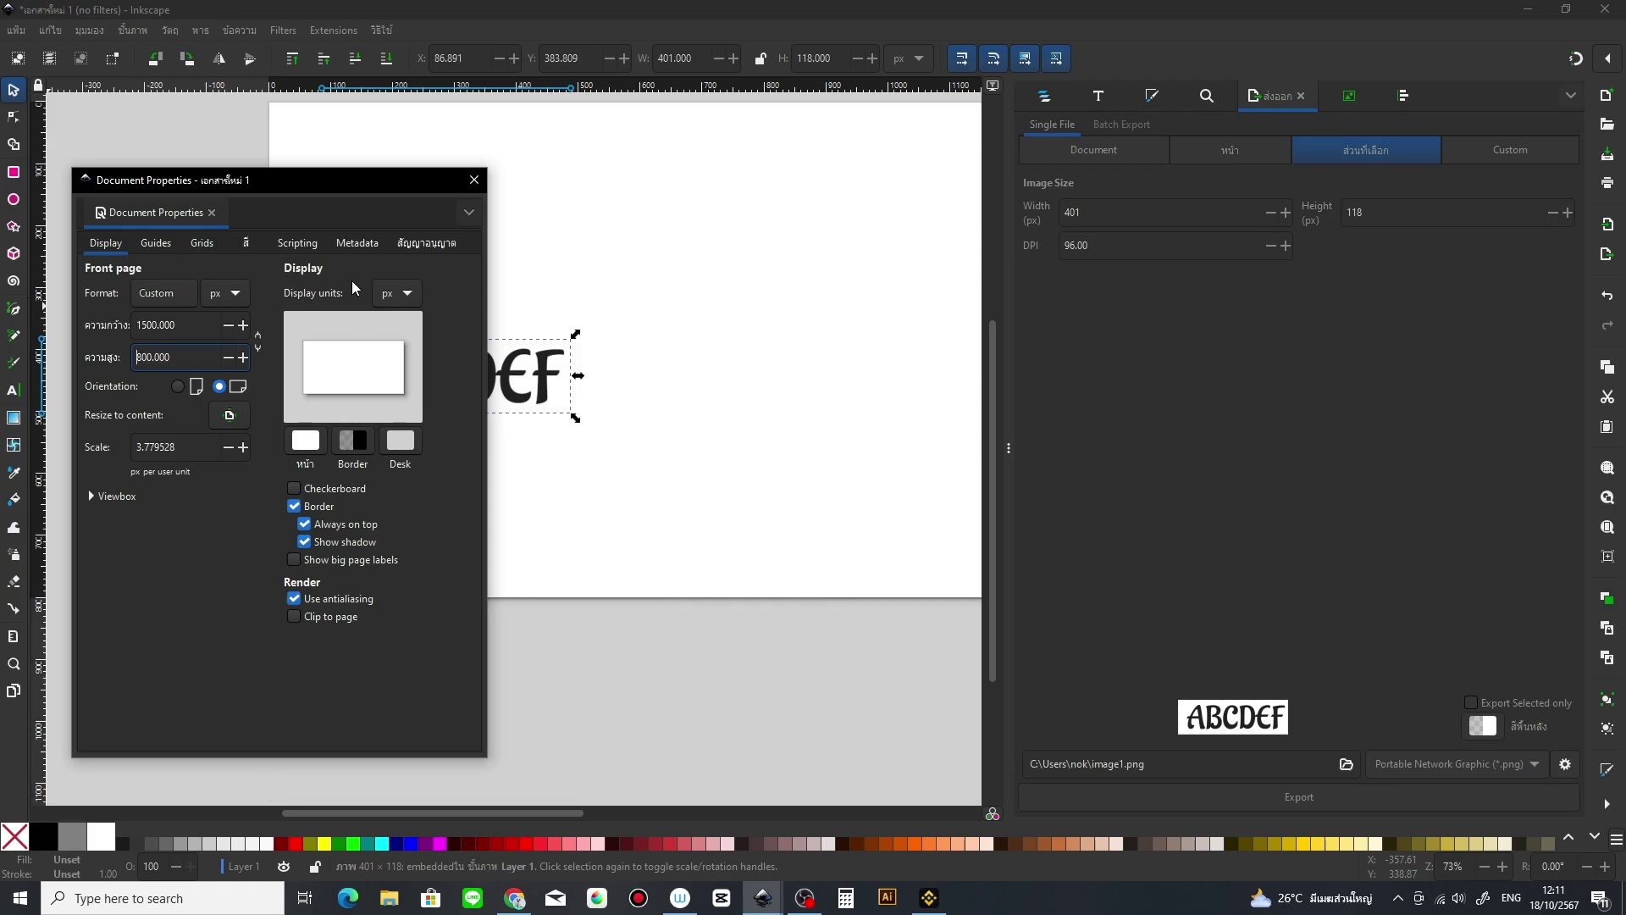
pyautogui.click(474, 185)
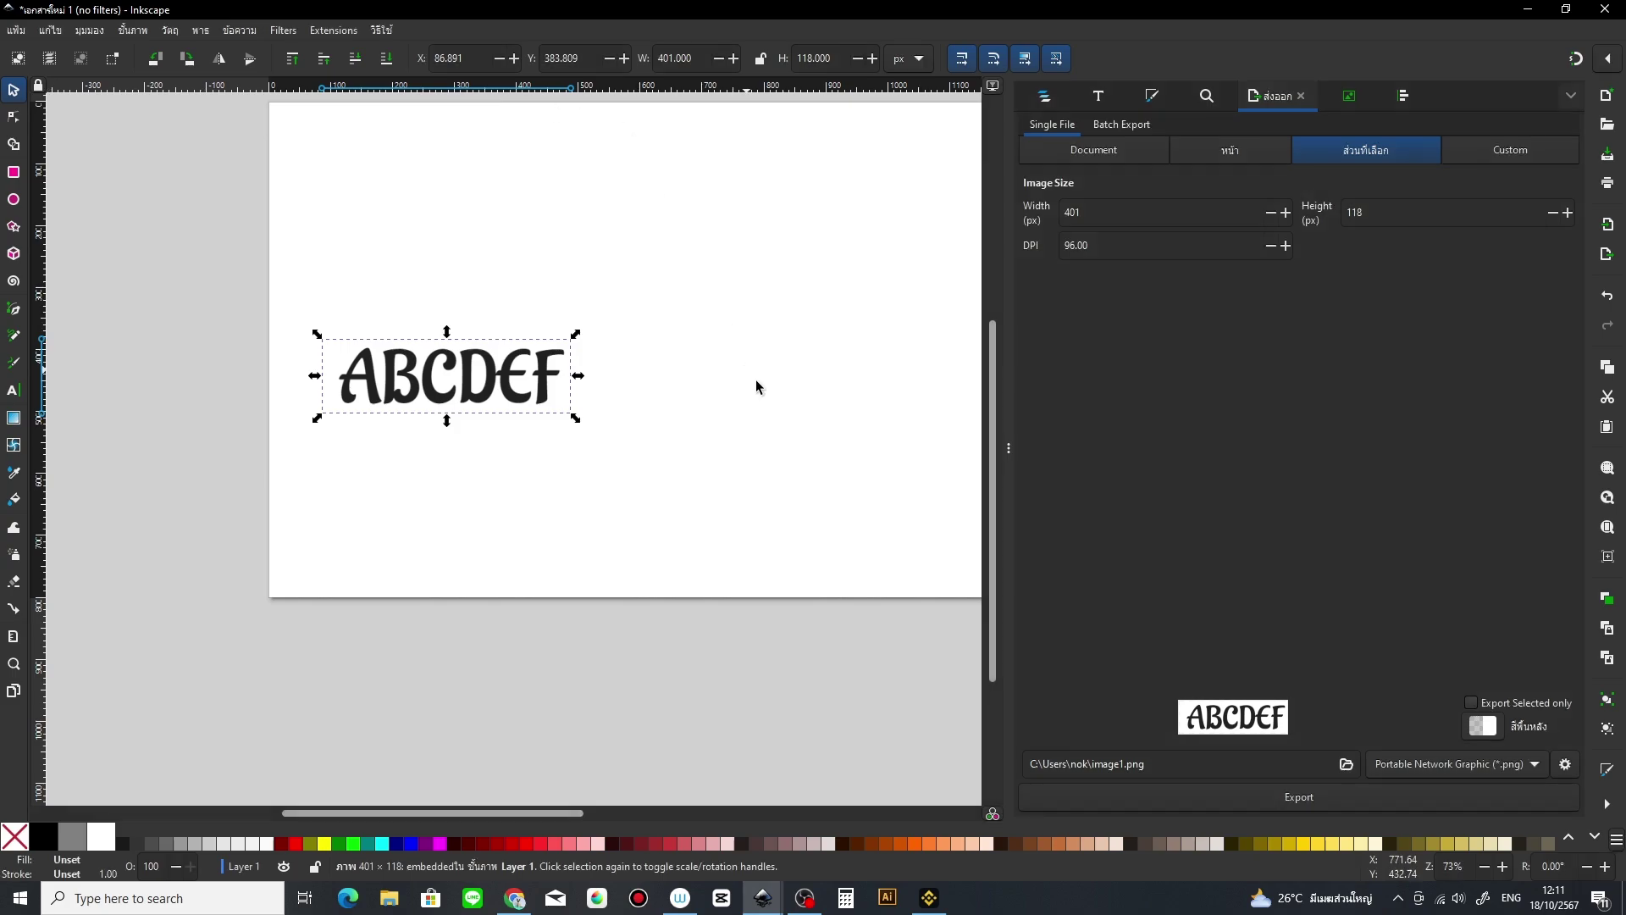
pyautogui.press('space')
# Step: Widen the canvas area and centre the ABCDEF image on the page
pyautogui.moveTo(620, 462); pyautogui.dragTo(607, 468)
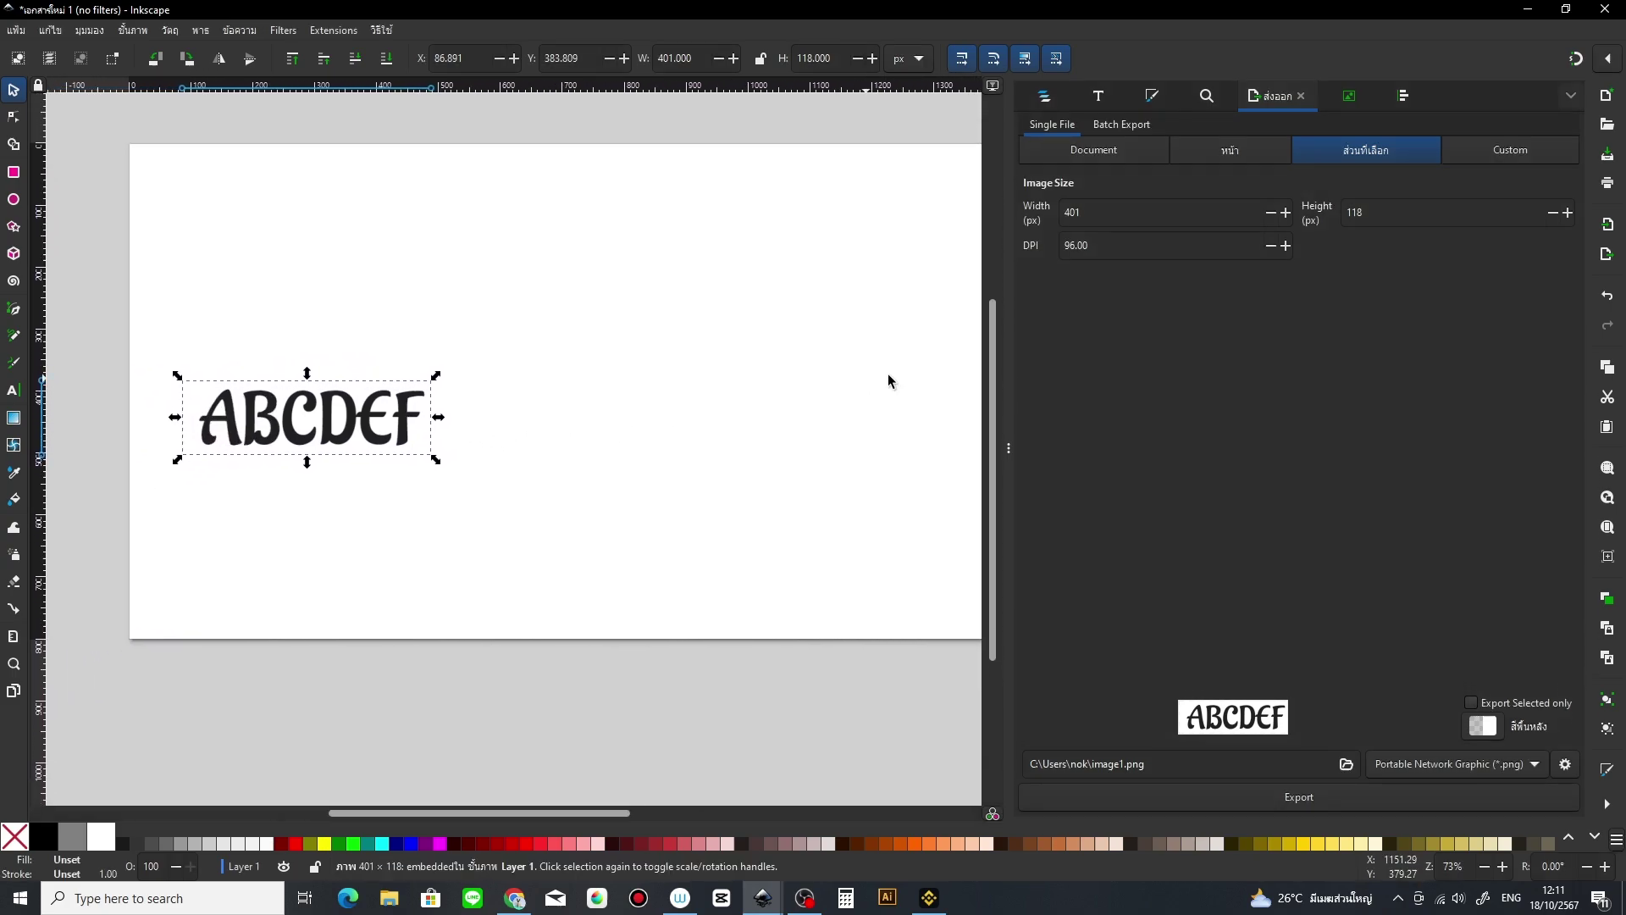
pyautogui.moveTo(1009, 345); pyautogui.dragTo(1200, 327)
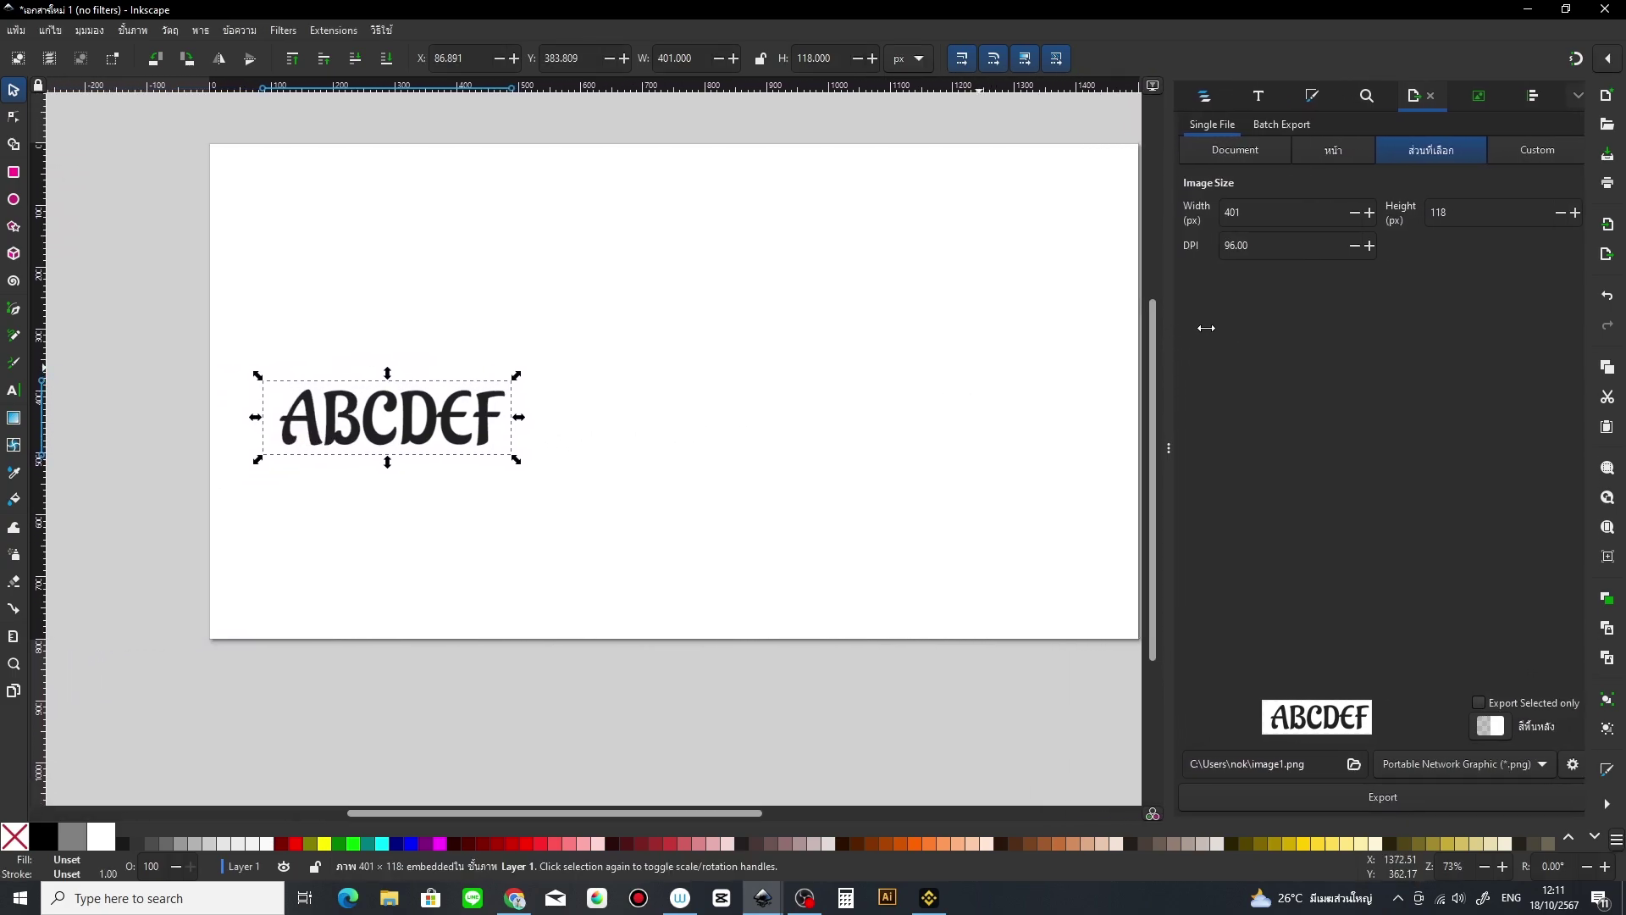
pyautogui.moveTo(581, 483); pyautogui.dragTo(525, 486)
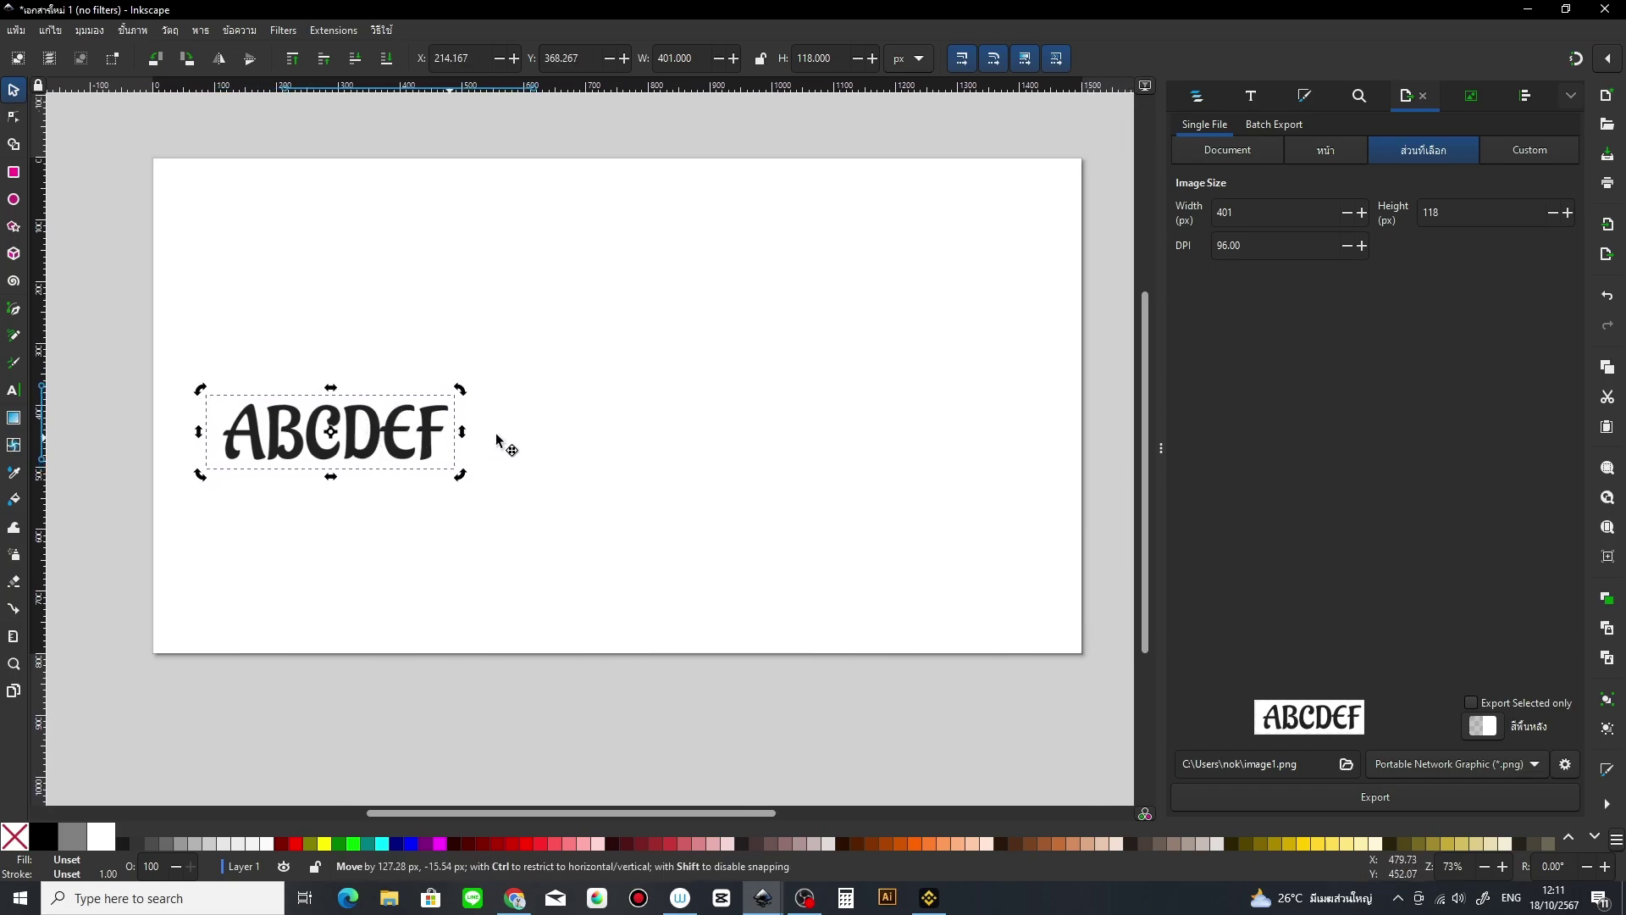
pyautogui.moveTo(364, 438); pyautogui.dragTo(641, 449)
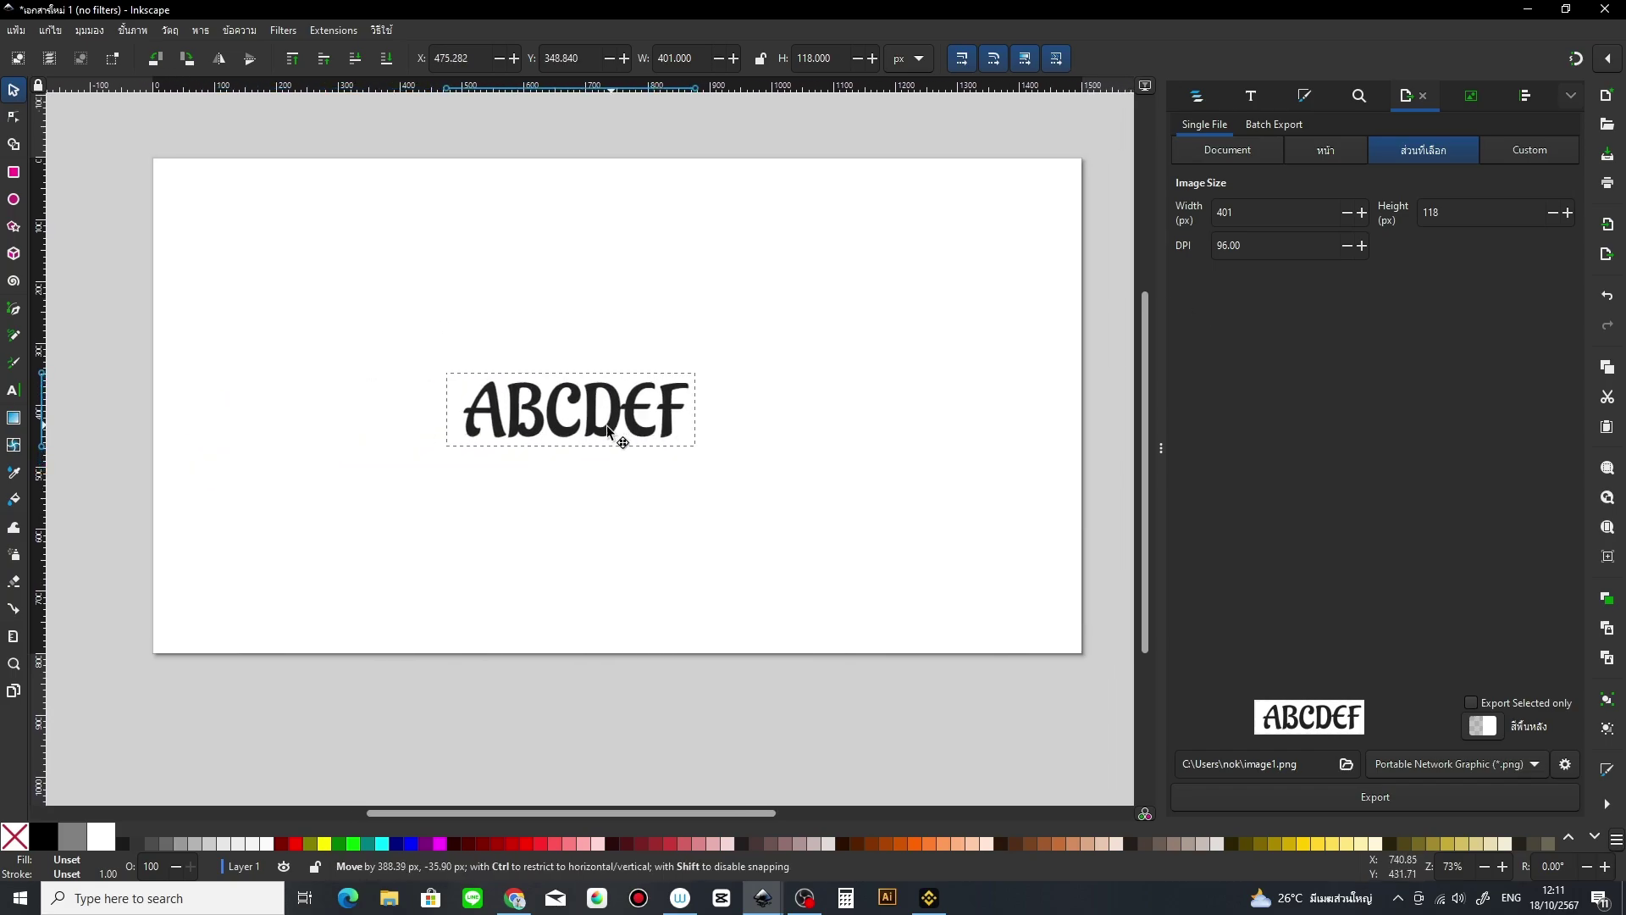
pyautogui.click(648, 495)
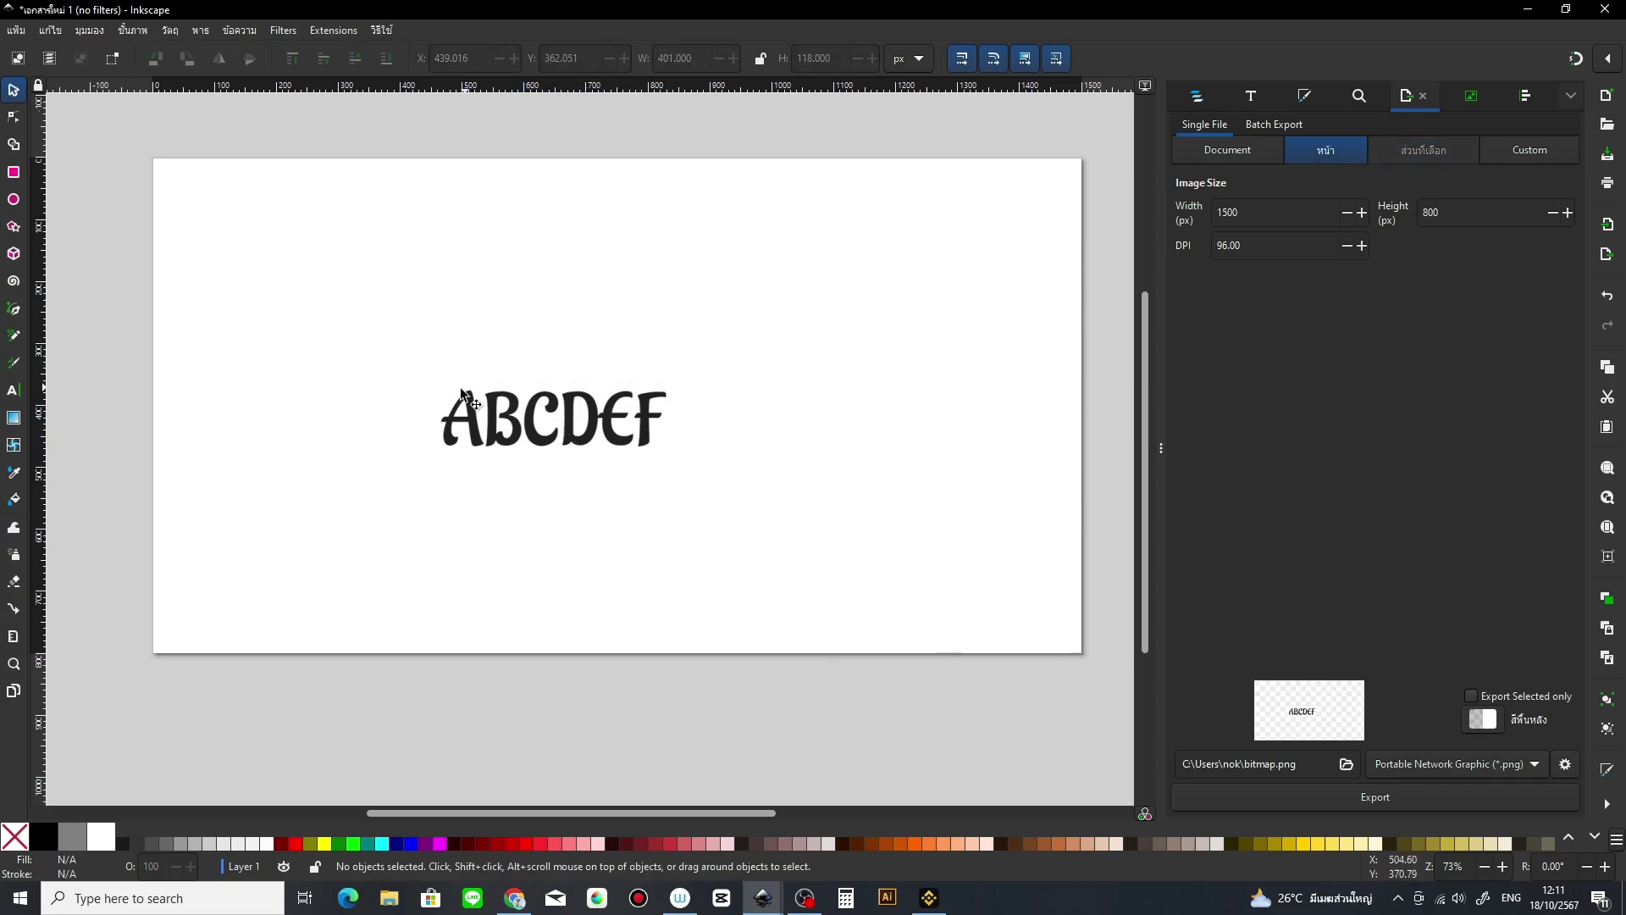
pyautogui.click(485, 427)
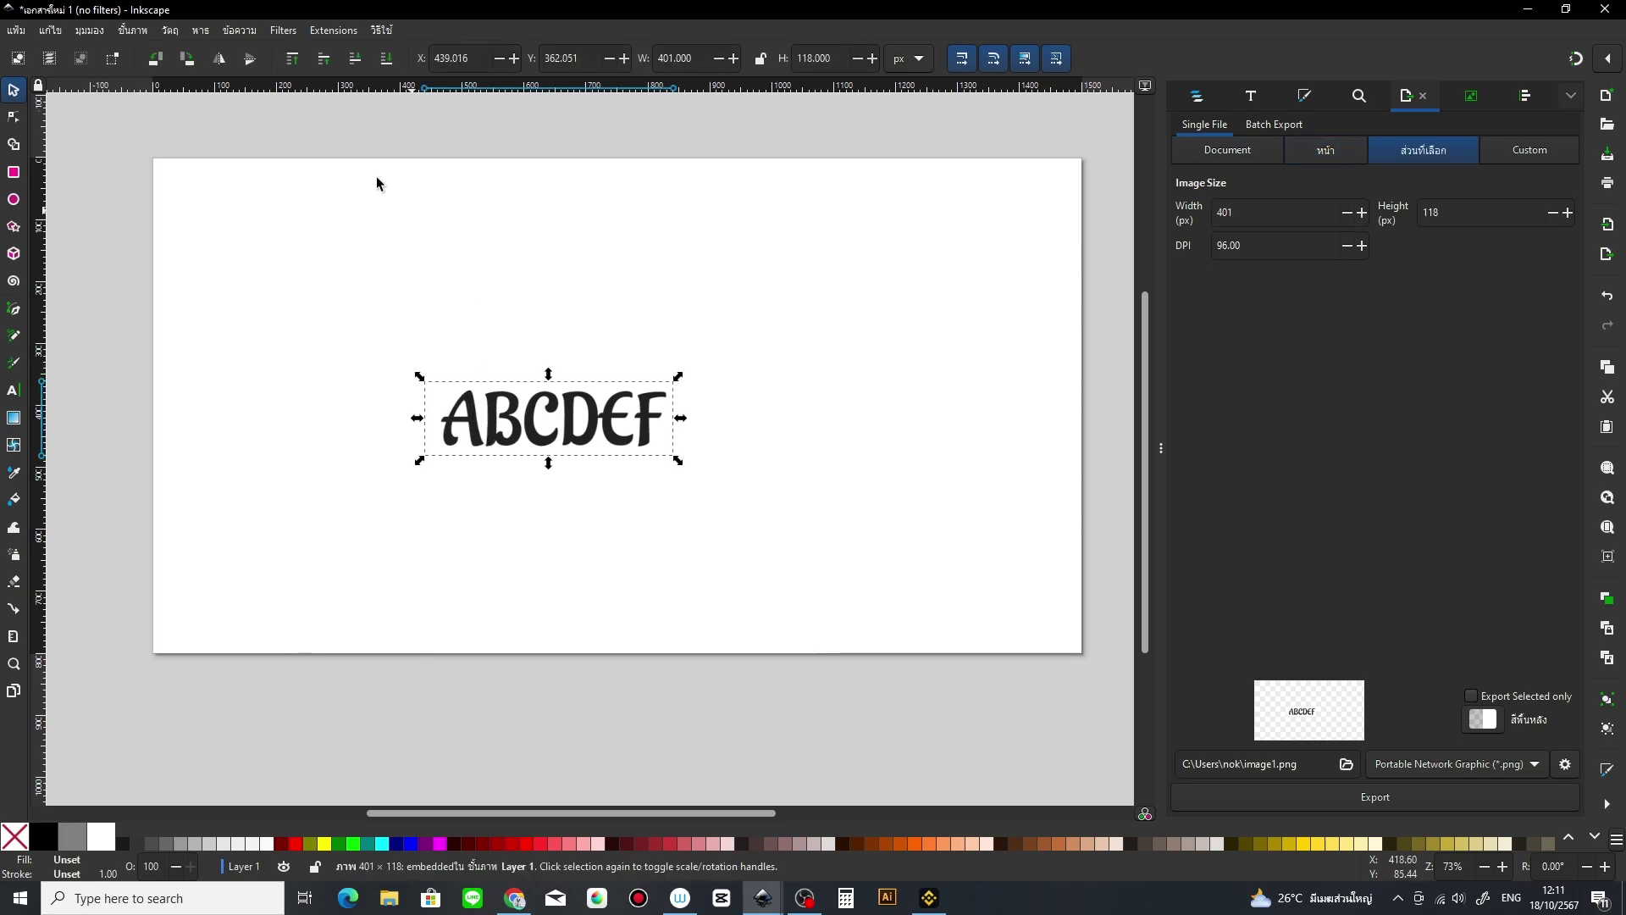
pyautogui.click(202, 30)
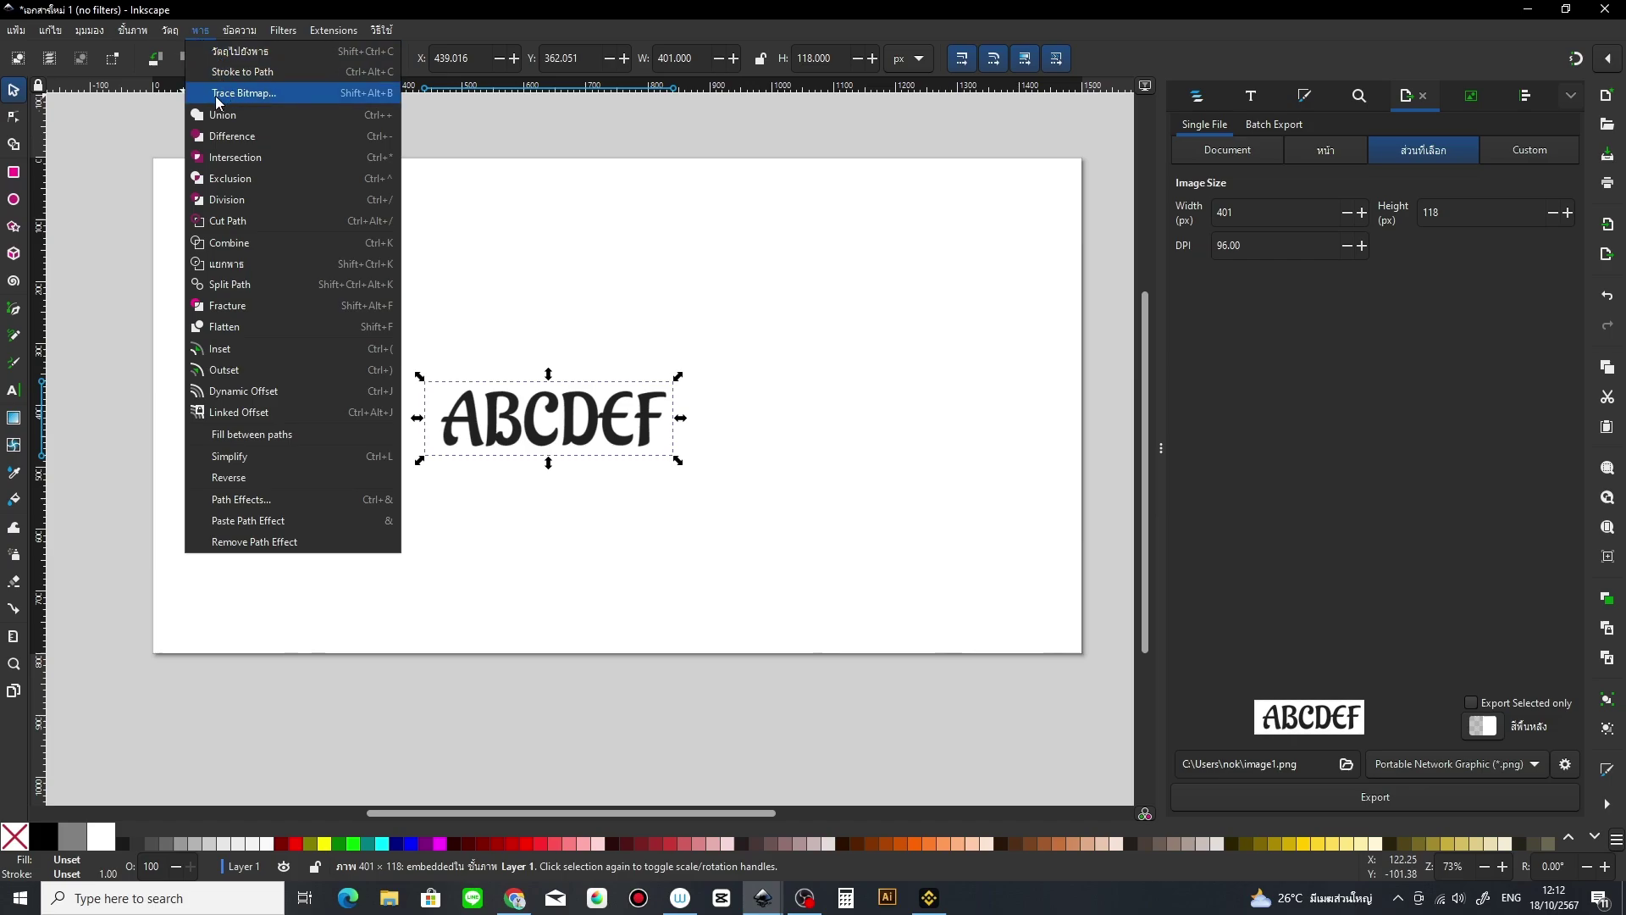
# Step: Trace the ABCDEF bitmap into a black vector path and delete the original image
pyautogui.click(262, 99)
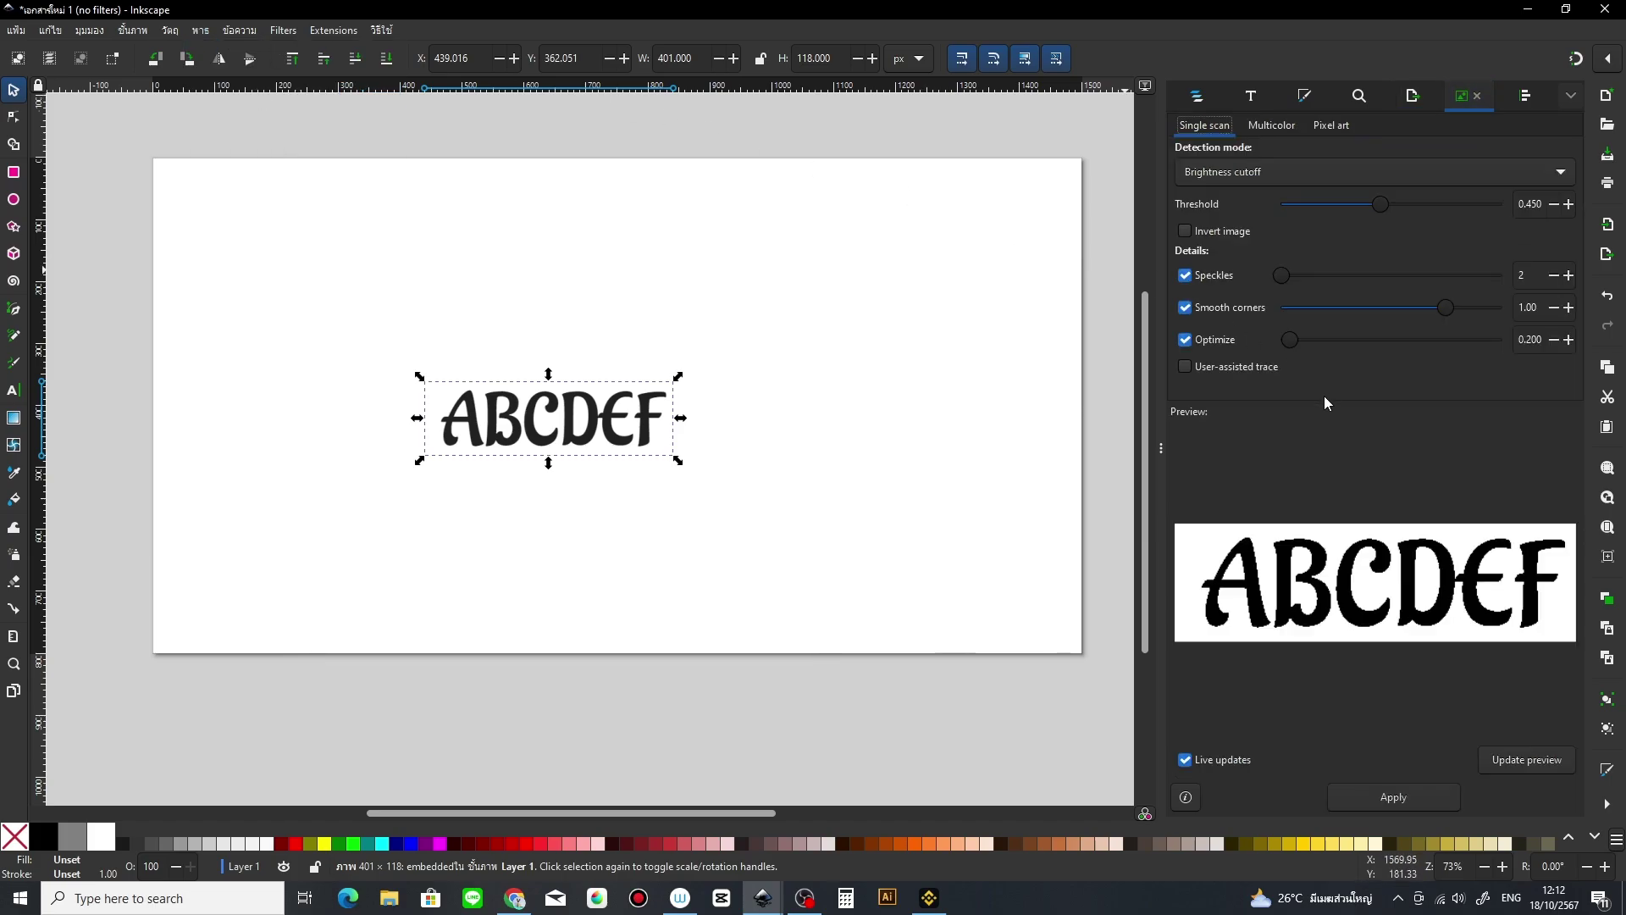
pyautogui.click(1389, 801)
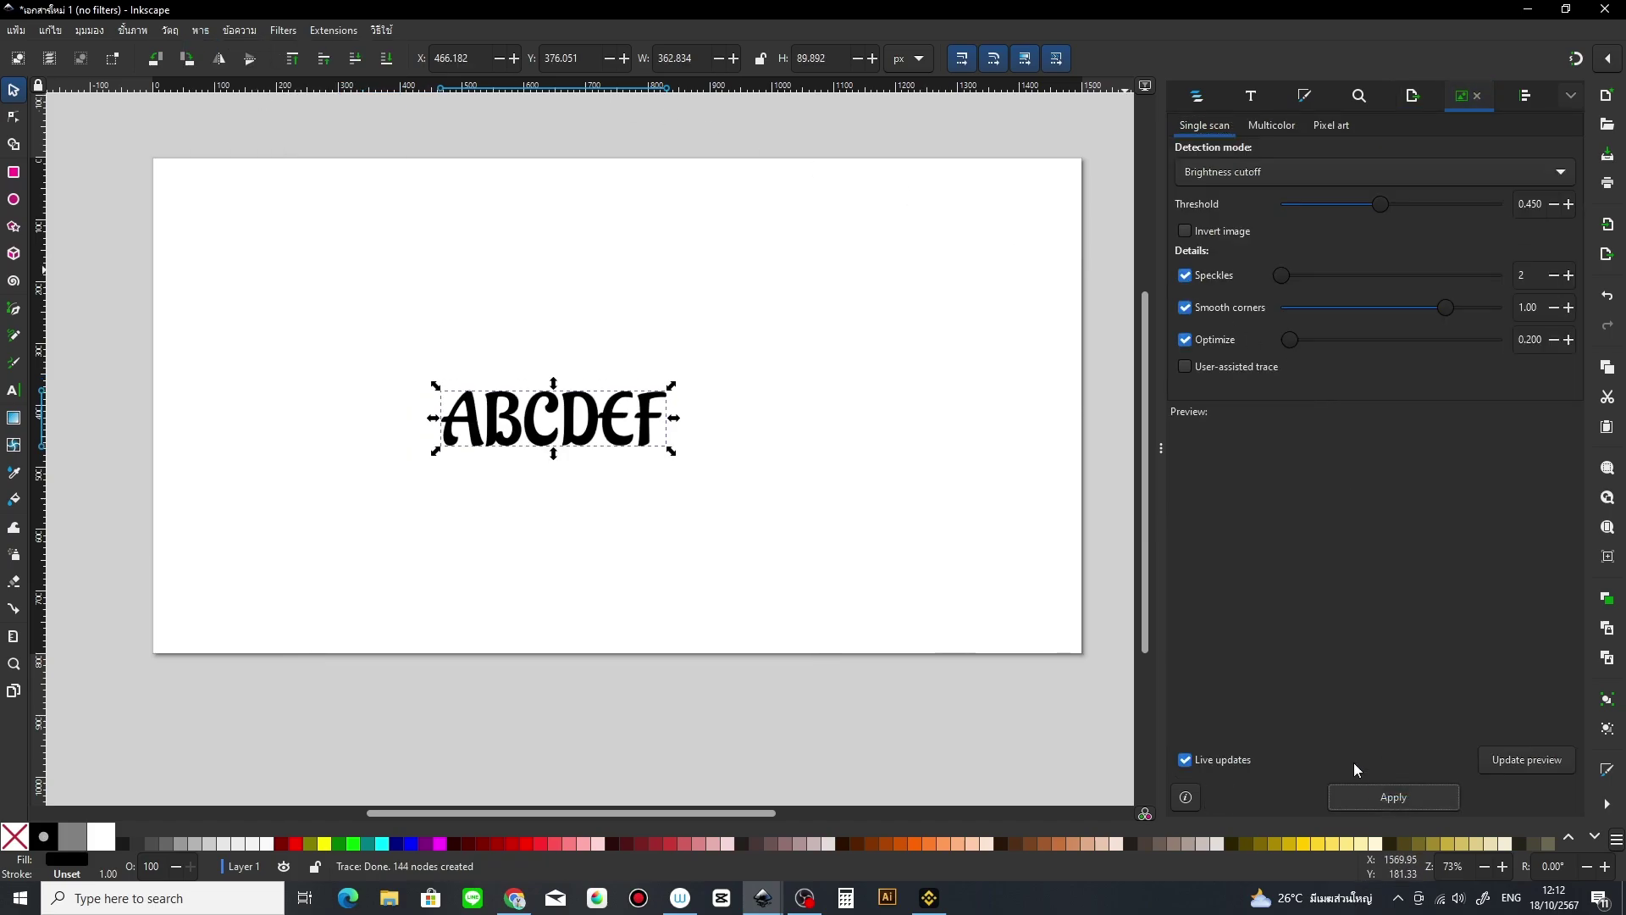
pyautogui.moveTo(590, 431); pyautogui.dragTo(595, 555)
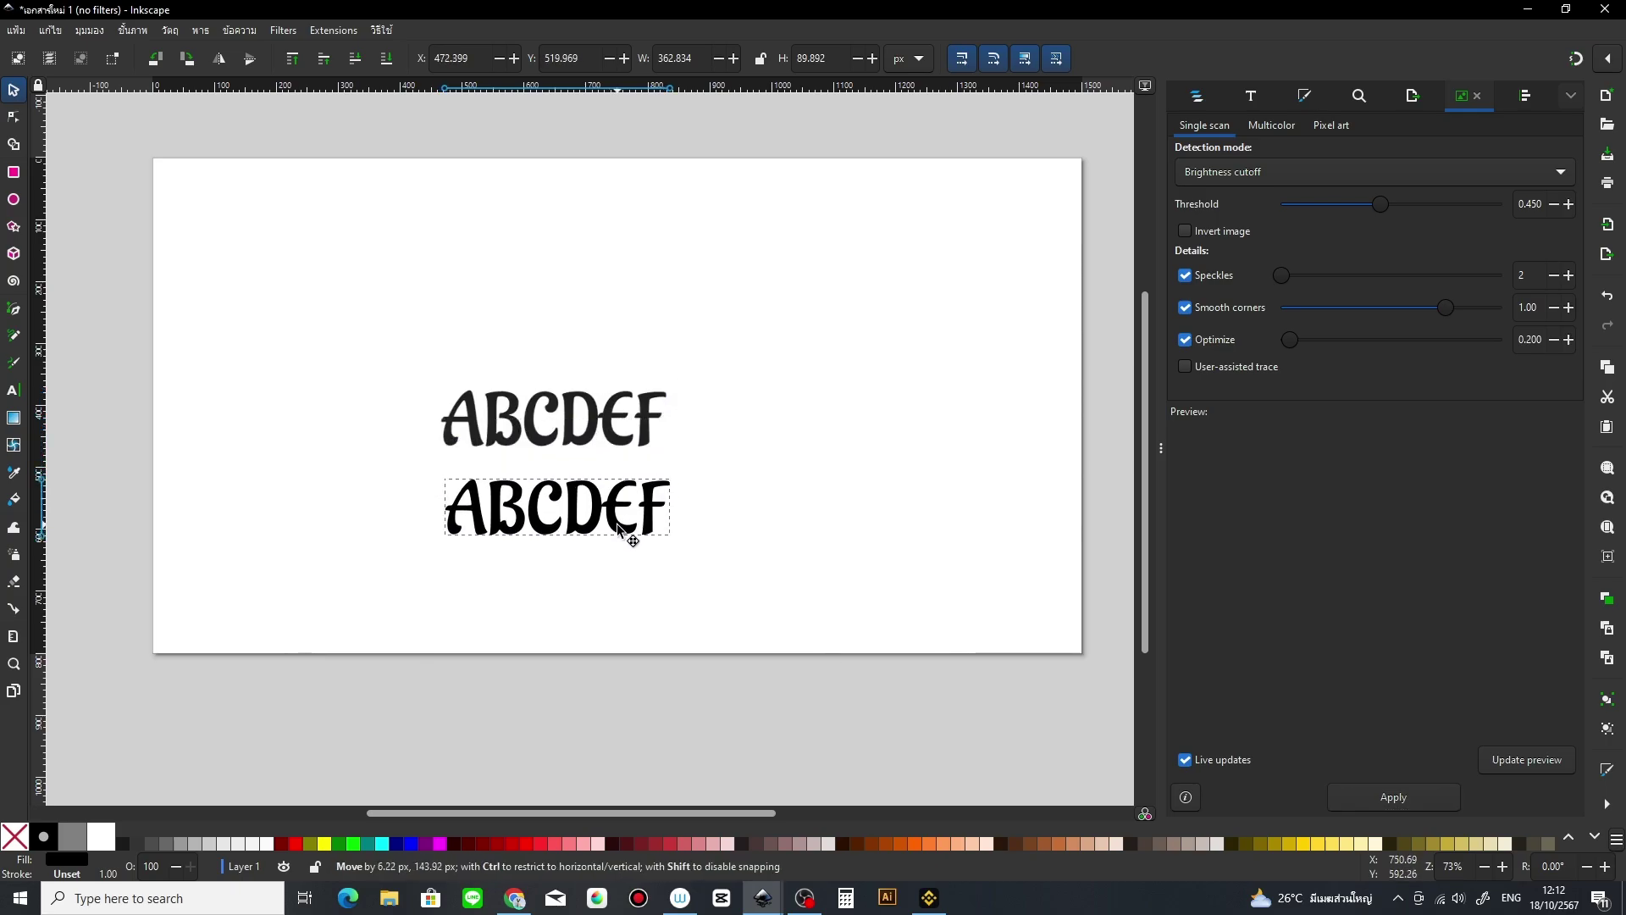
pyautogui.click(549, 435)
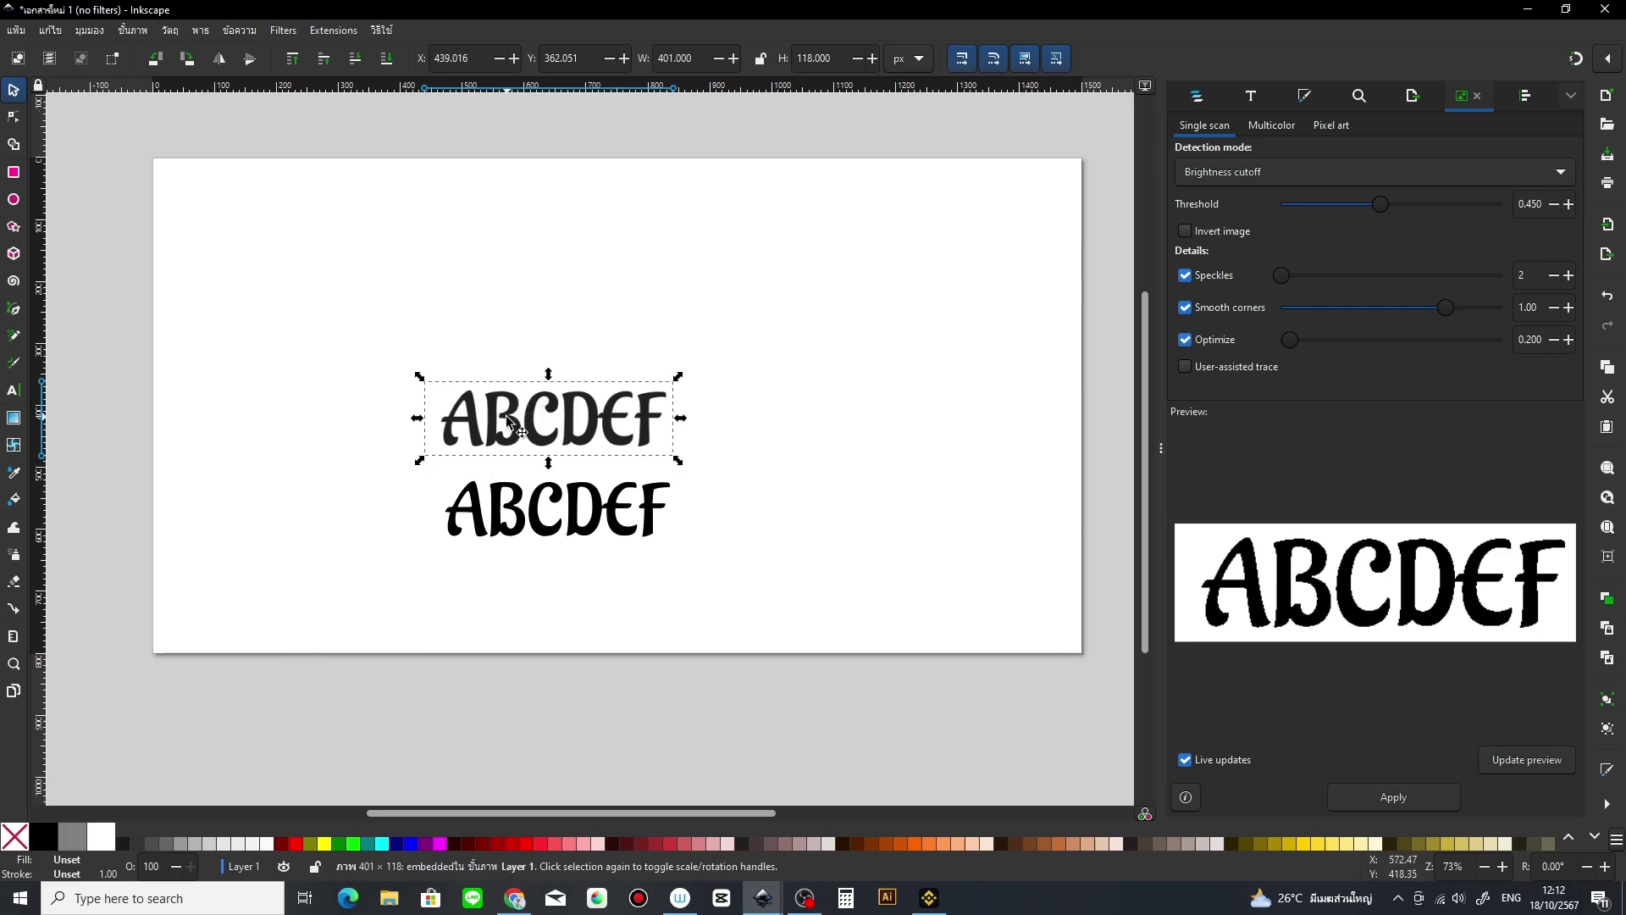
pyautogui.press('Delete')
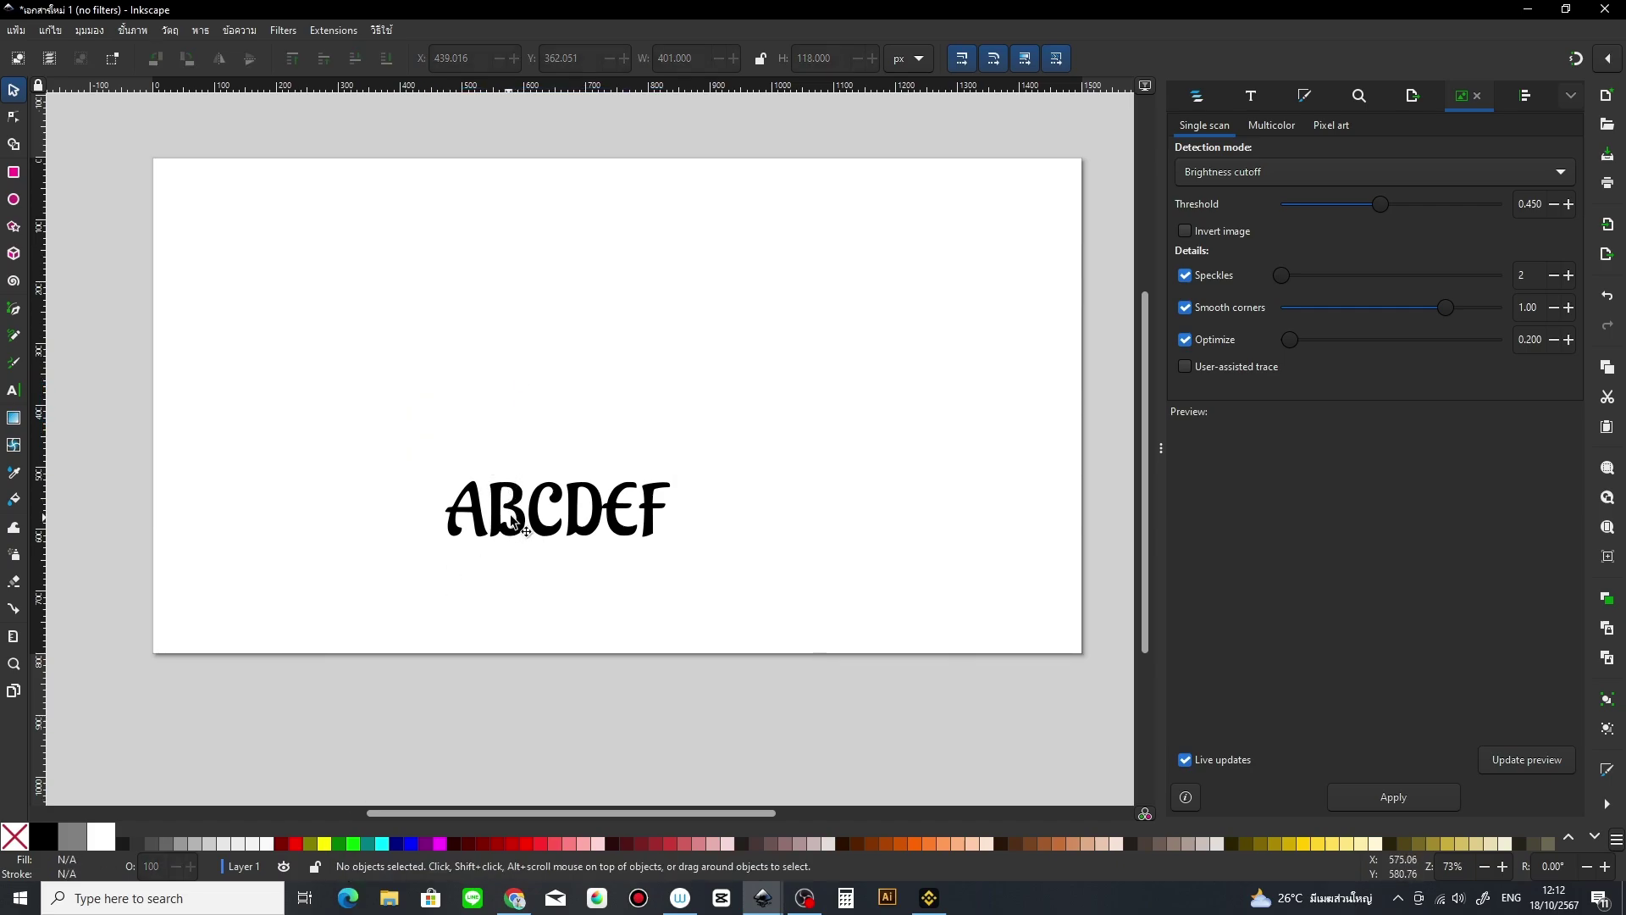
# Step: Move the traced ABCDEF lettering up on the page
pyautogui.click(515, 521)
pyautogui.moveTo(515, 521); pyautogui.dragTo(517, 465)
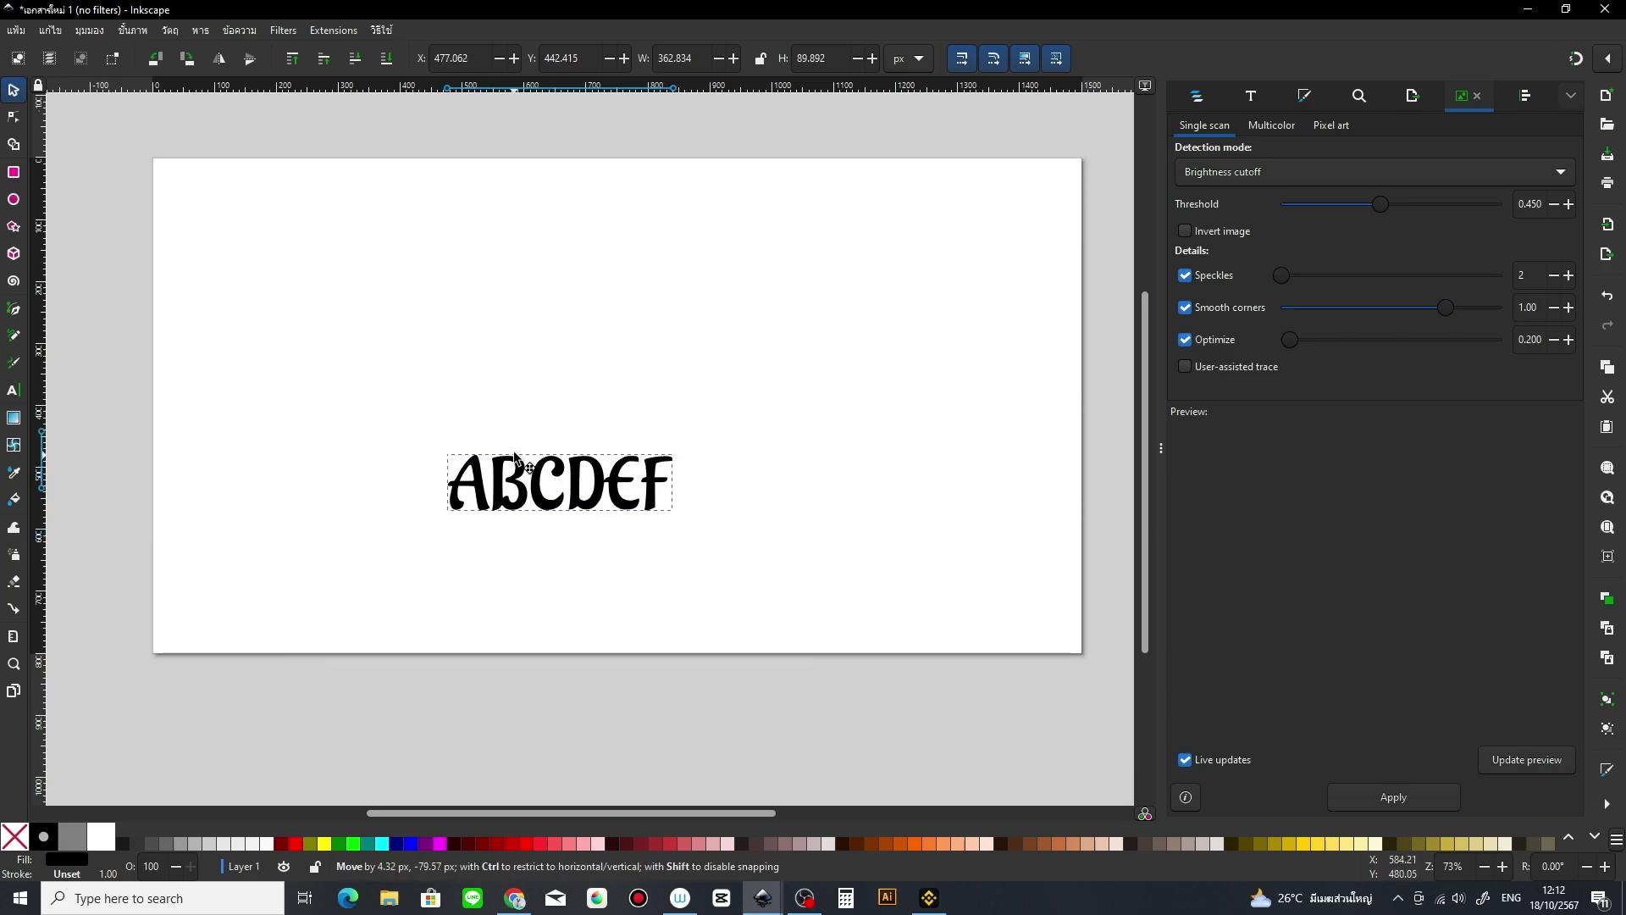
pyautogui.click(13, 391)
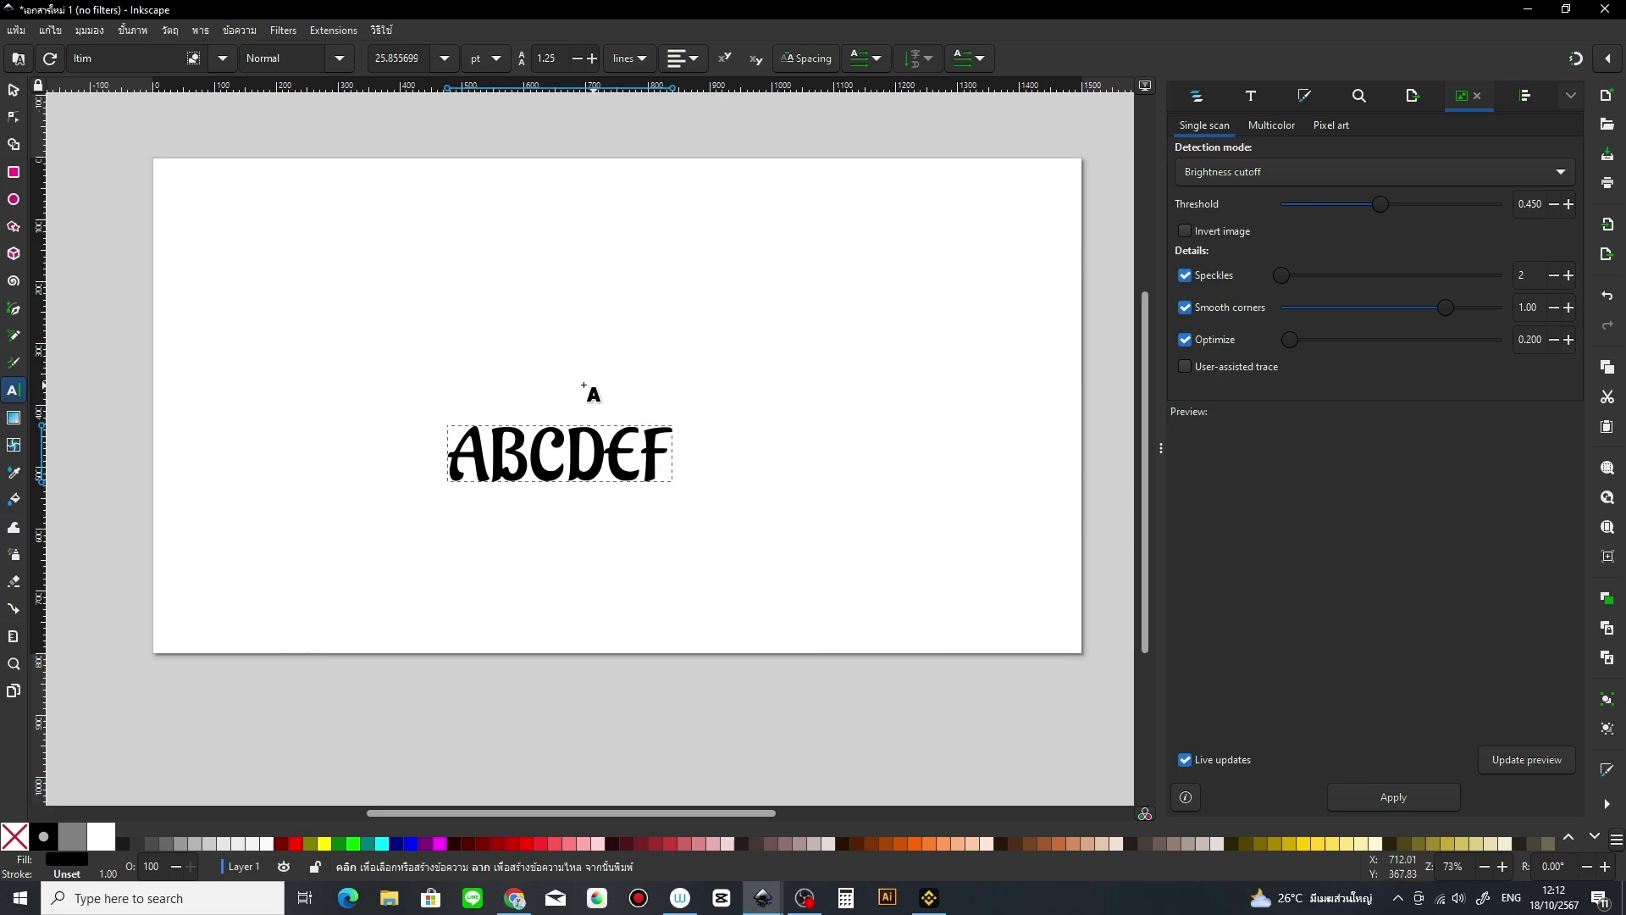
pyautogui.click(457, 470)
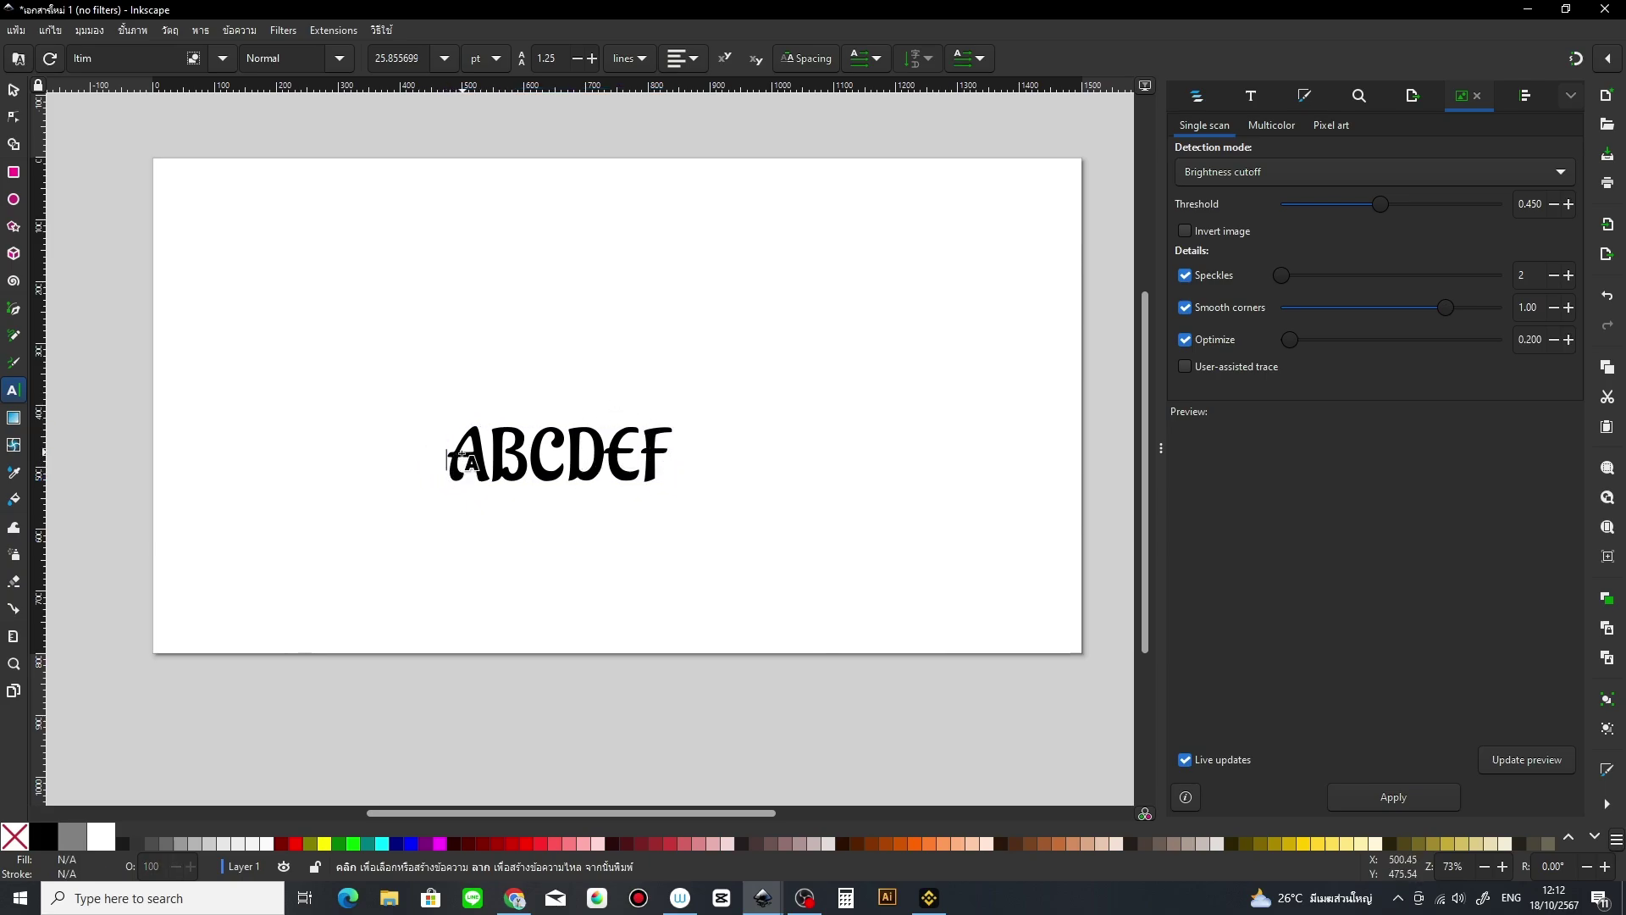
pyautogui.click(18, 57)
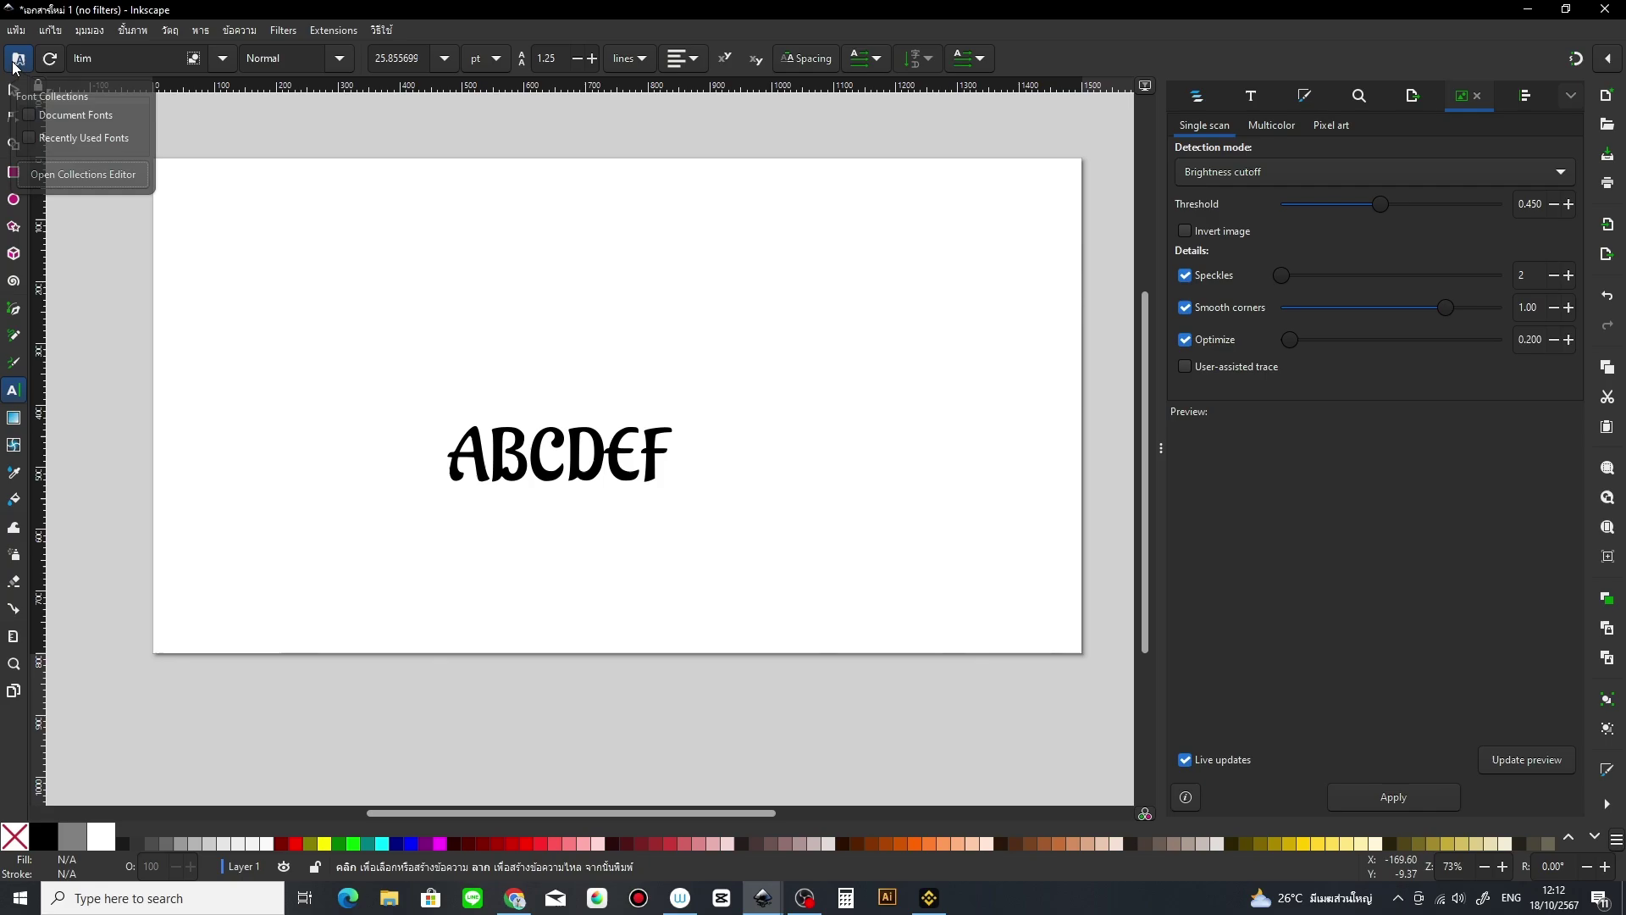
pyautogui.click(7, 108)
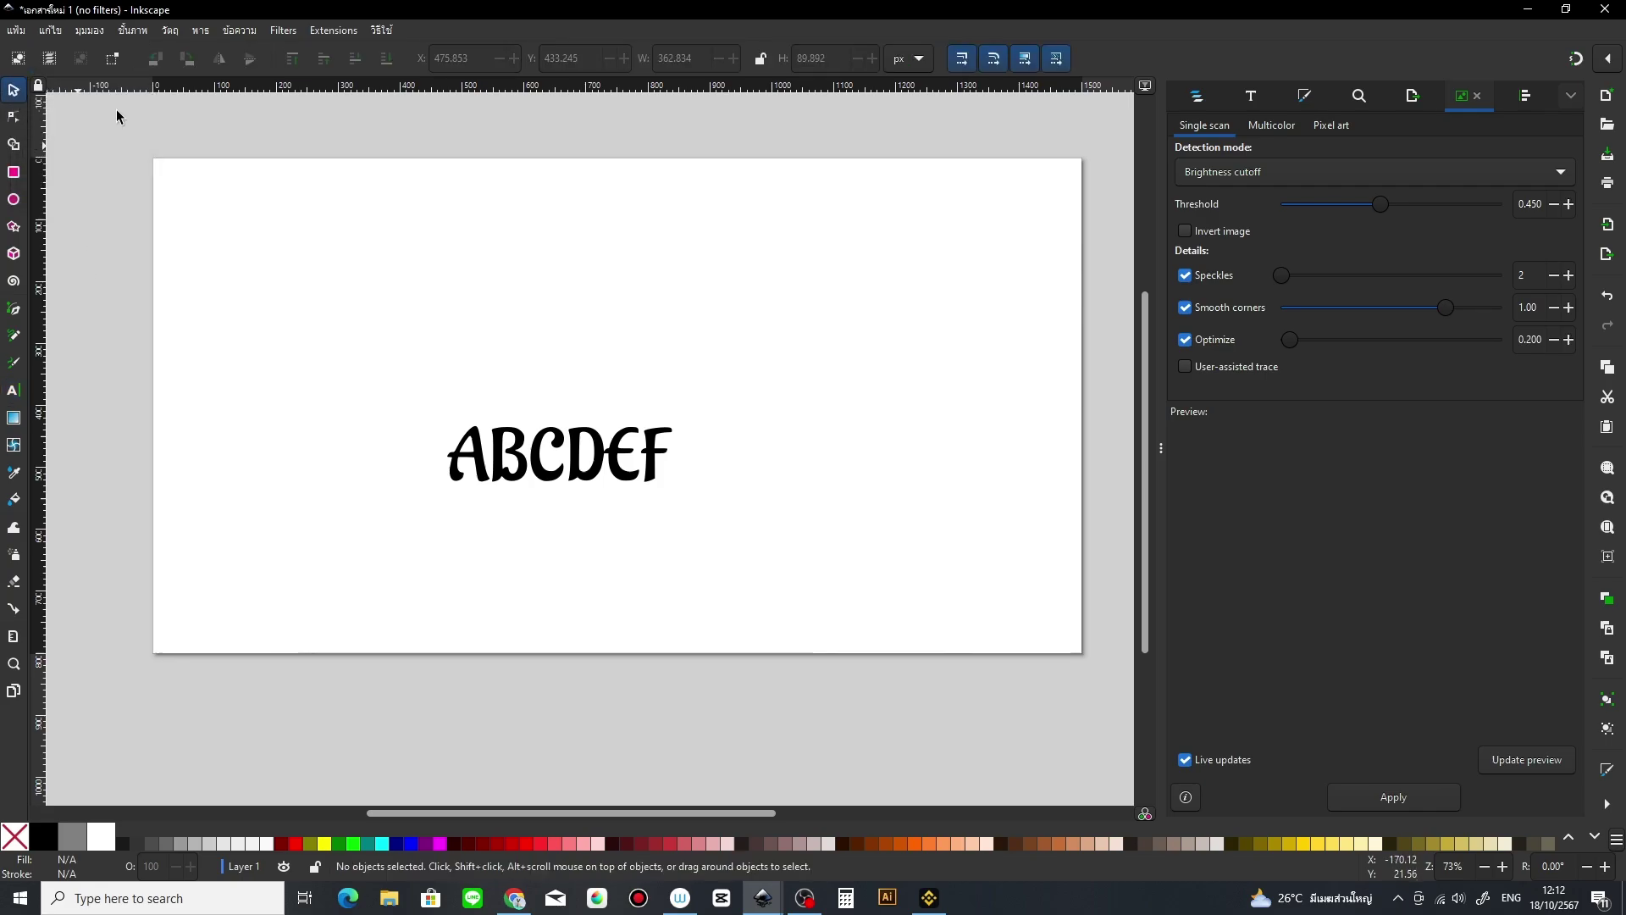
# Step: Scale the lettering up proportionally to about 1061 × 263 px and raise it higher
pyautogui.moveTo(550, 474); pyautogui.dragTo(576, 468)
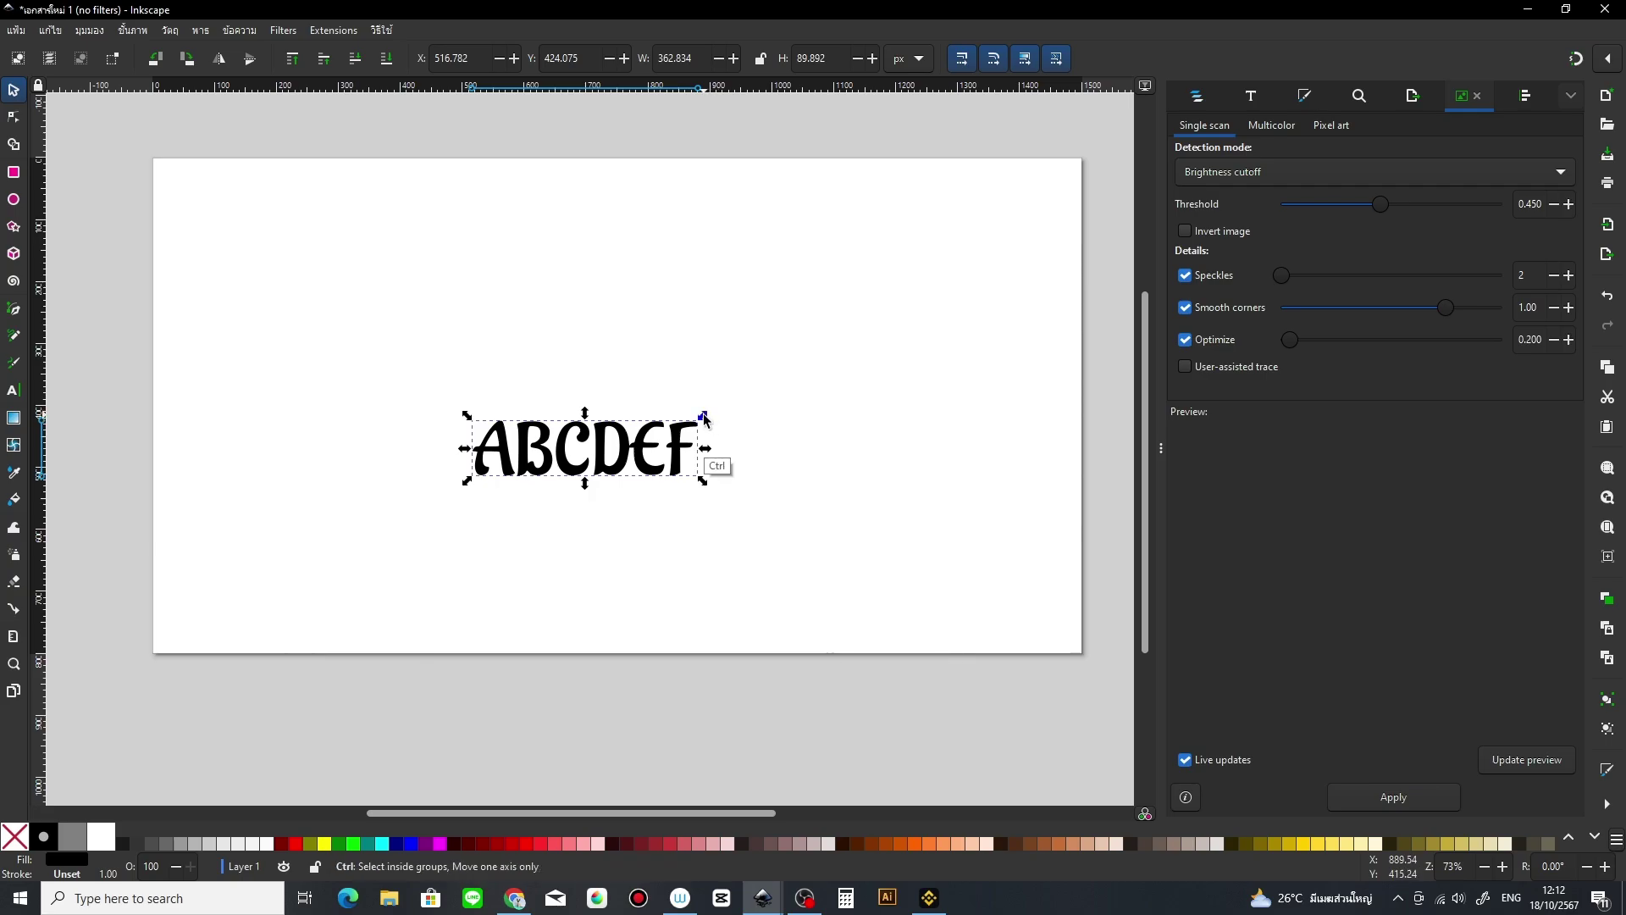
pyautogui.moveTo(703, 415)
pyautogui.mouseDown()
pyautogui.moveTo(888, 198)
pyautogui.moveTo(876, 157)
pyautogui.mouseUp()
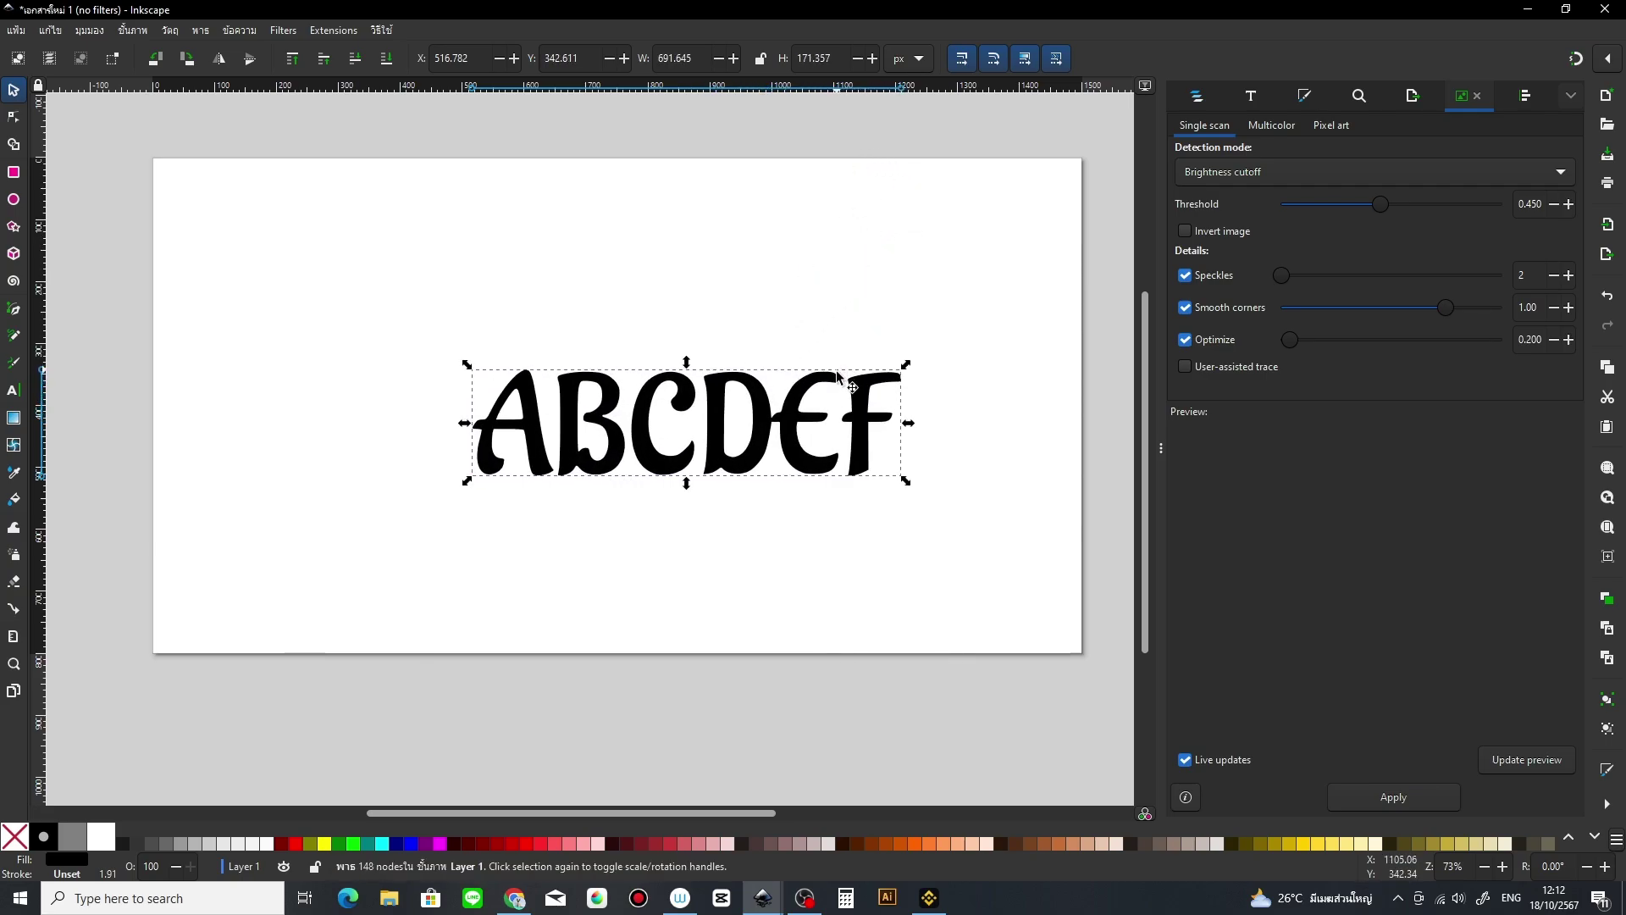
pyautogui.moveTo(792, 461); pyautogui.dragTo(652, 468)
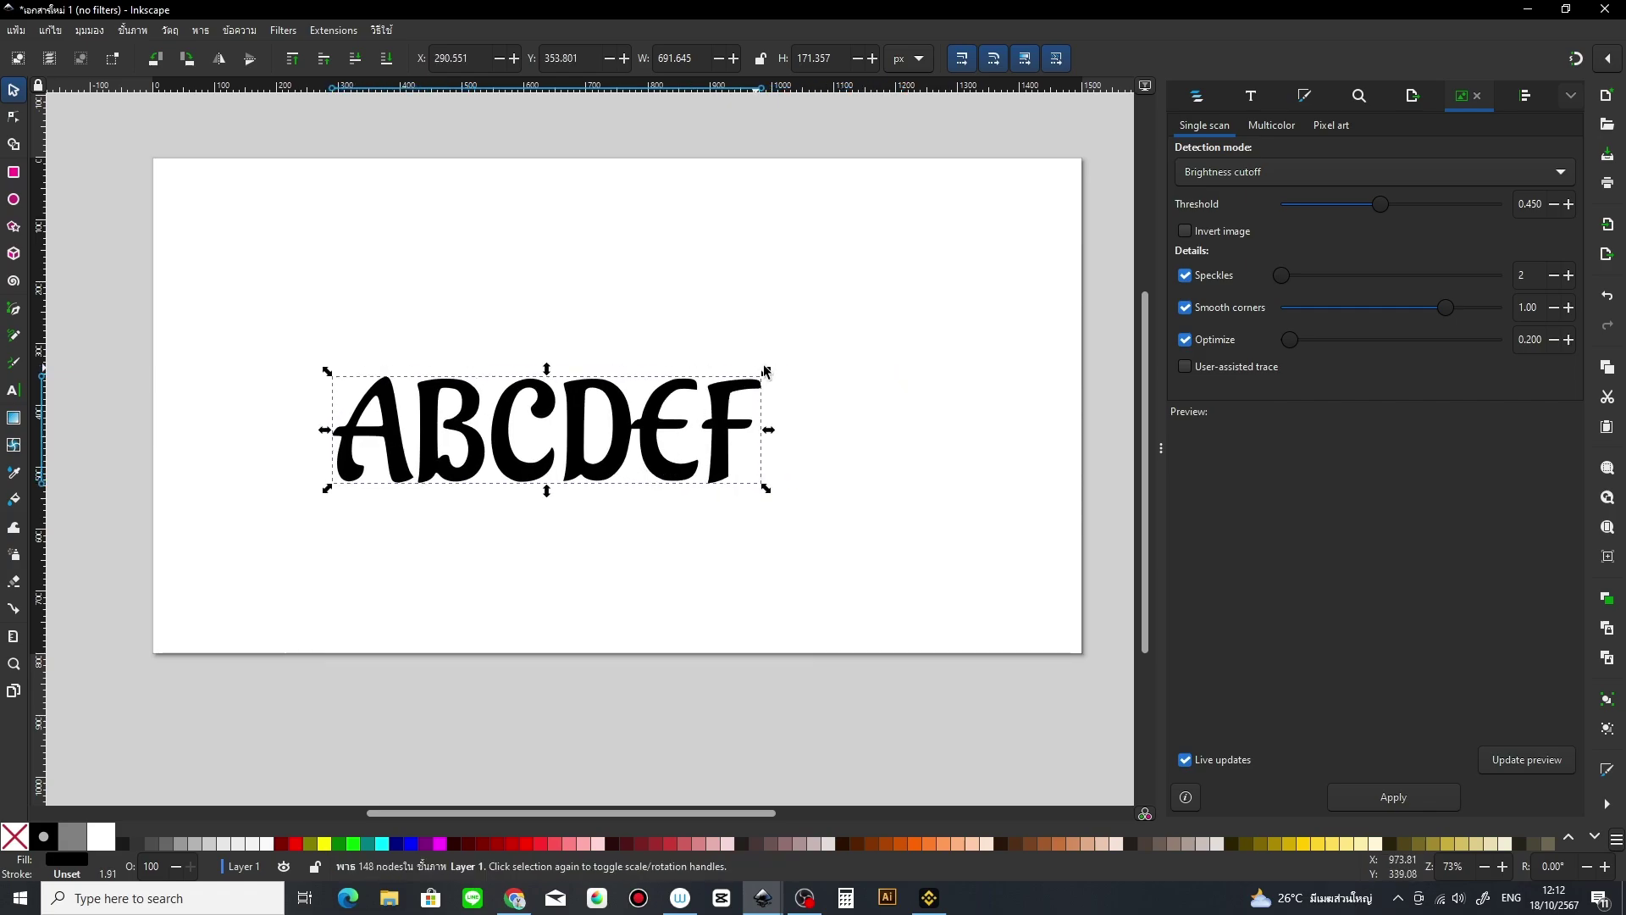
pyautogui.moveTo(768, 424); pyautogui.dragTo(986, 182)
pyautogui.moveTo(778, 310); pyautogui.dragTo(771, 258)
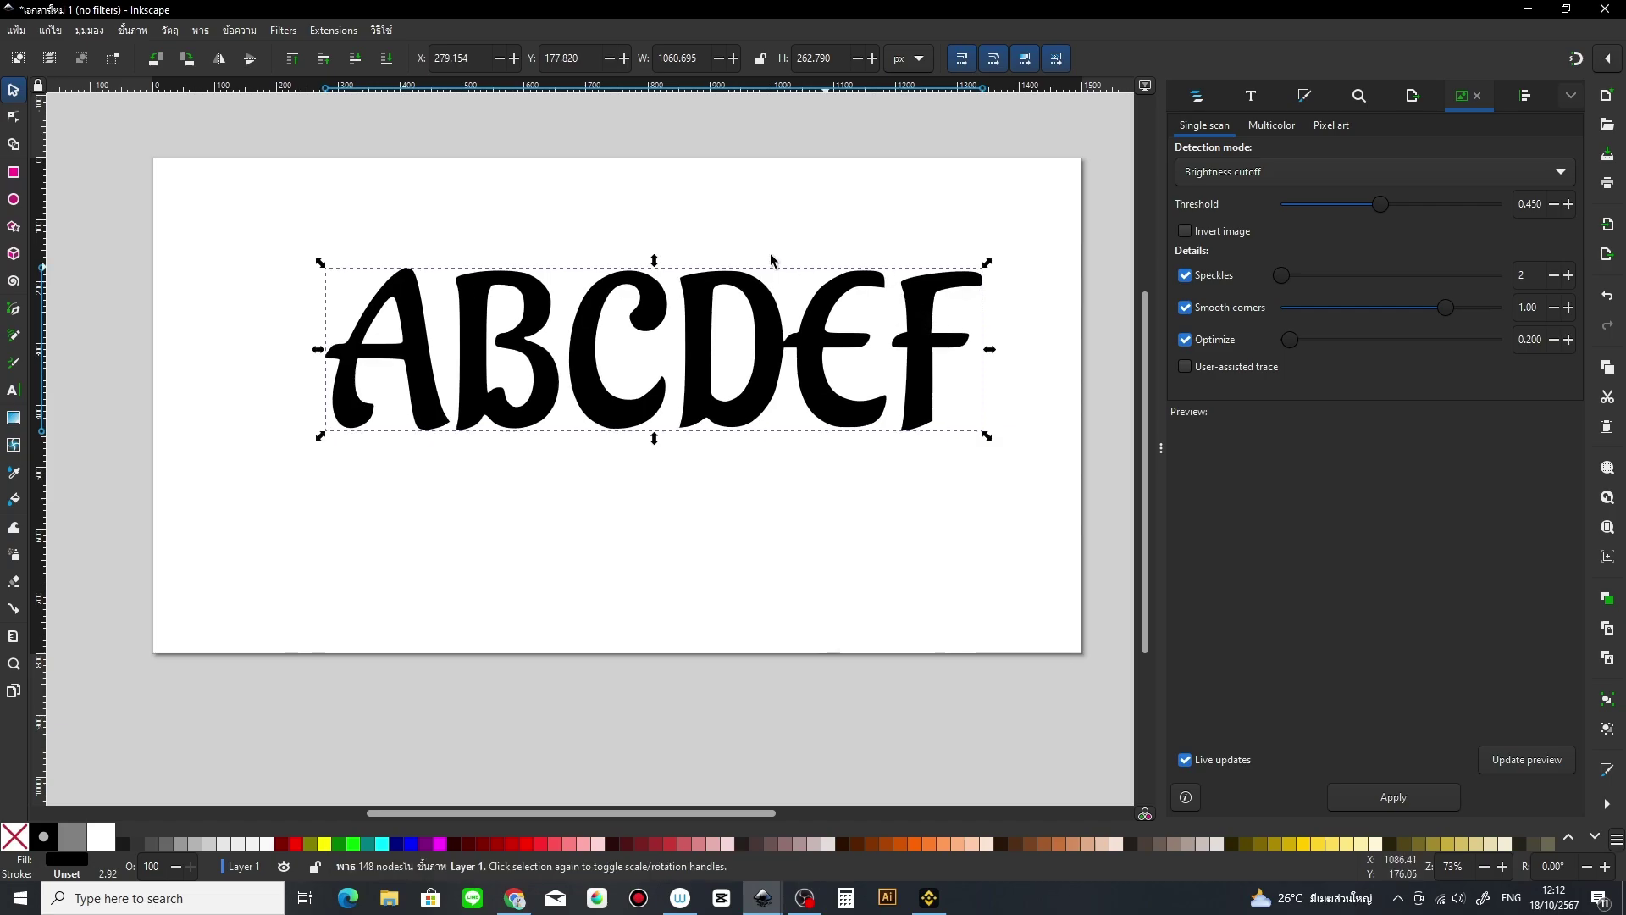
# Step: Split the traced lettering into separate letter shapes with Split Path, then deselect
pyautogui.click(201, 30)
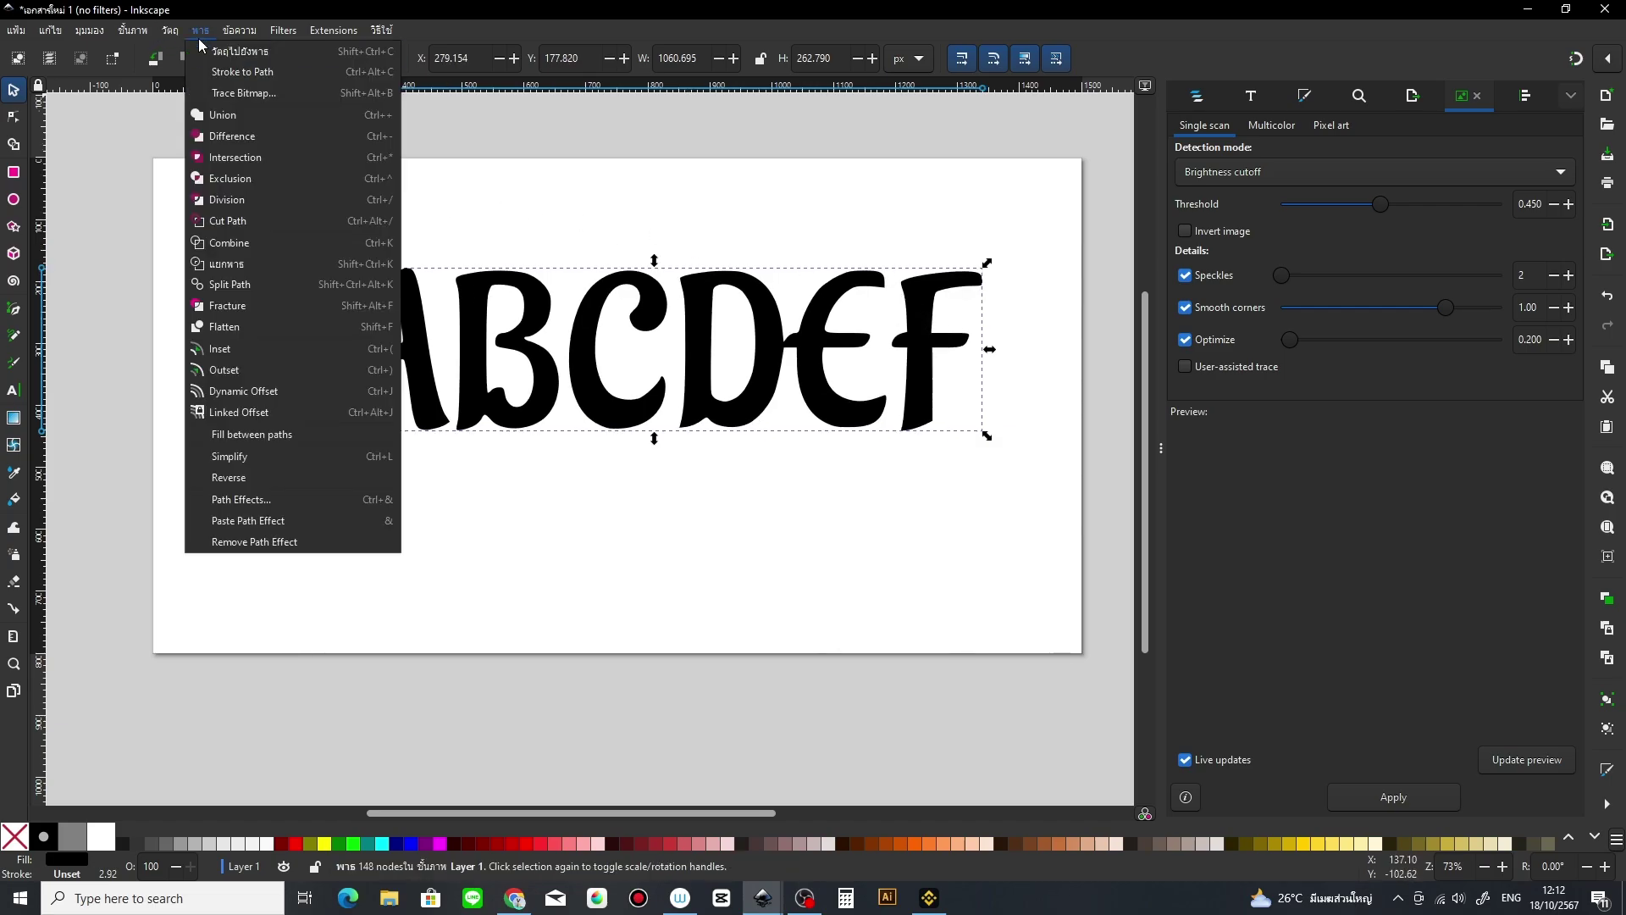
pyautogui.click(229, 291)
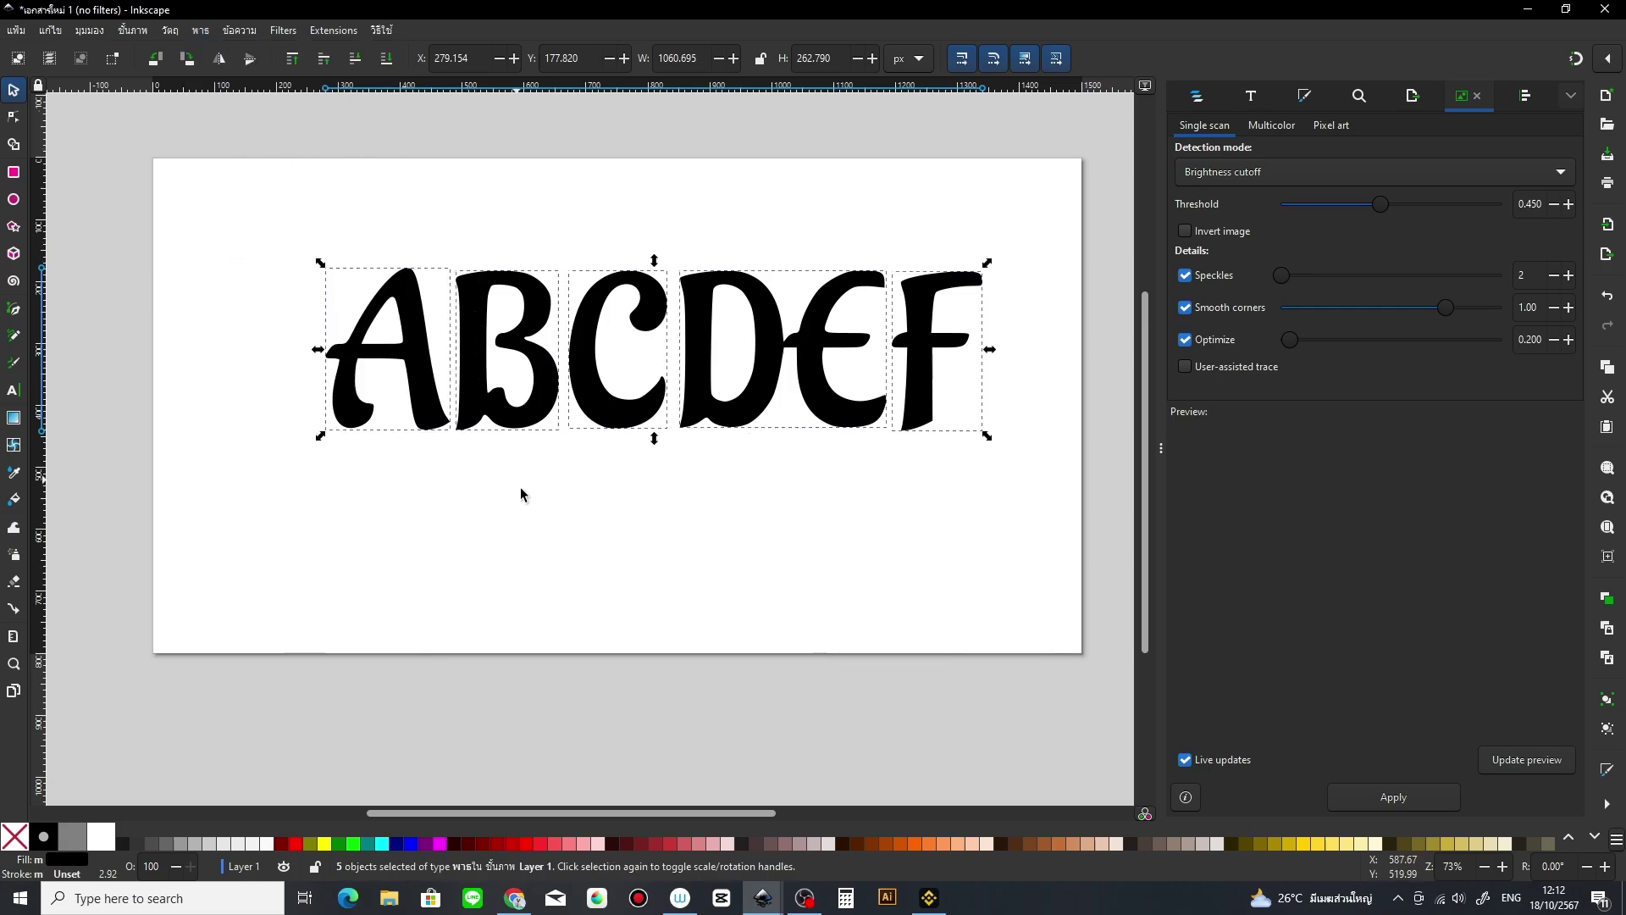
pyautogui.click(526, 444)
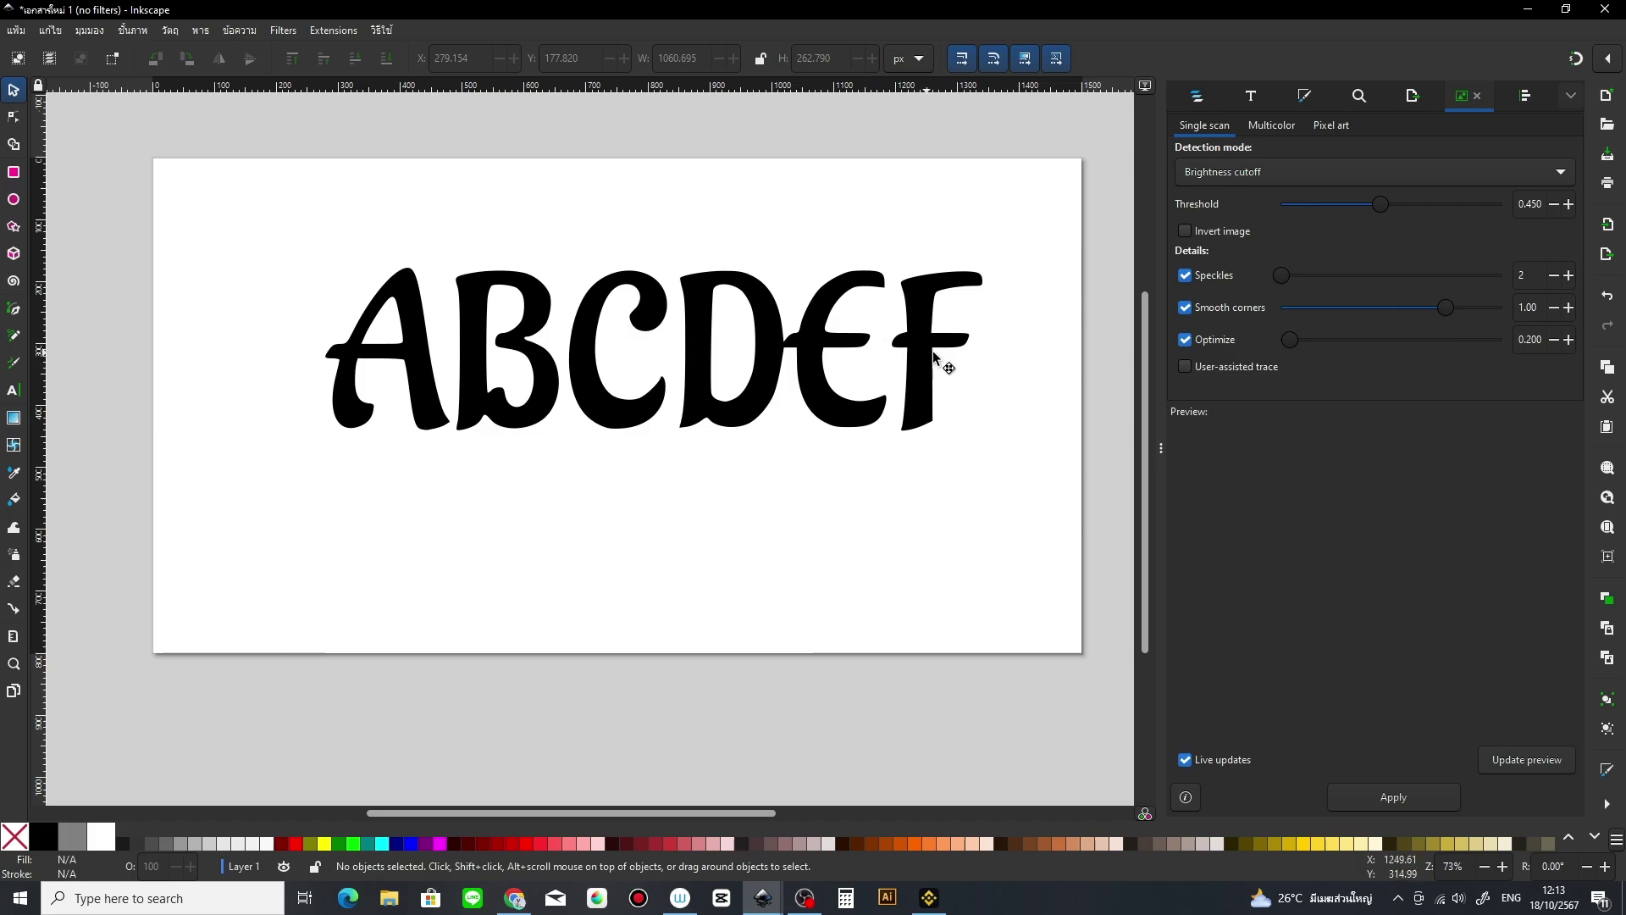
# Step: Shift the F, the joined DE, the C and the B rightwards so B meets C
pyautogui.moveTo(931, 357); pyautogui.dragTo(1019, 349)
pyautogui.moveTo(816, 381)
pyautogui.mouseDown()
pyautogui.moveTo(905, 378)
pyautogui.moveTo(874, 365)
pyautogui.mouseUp()
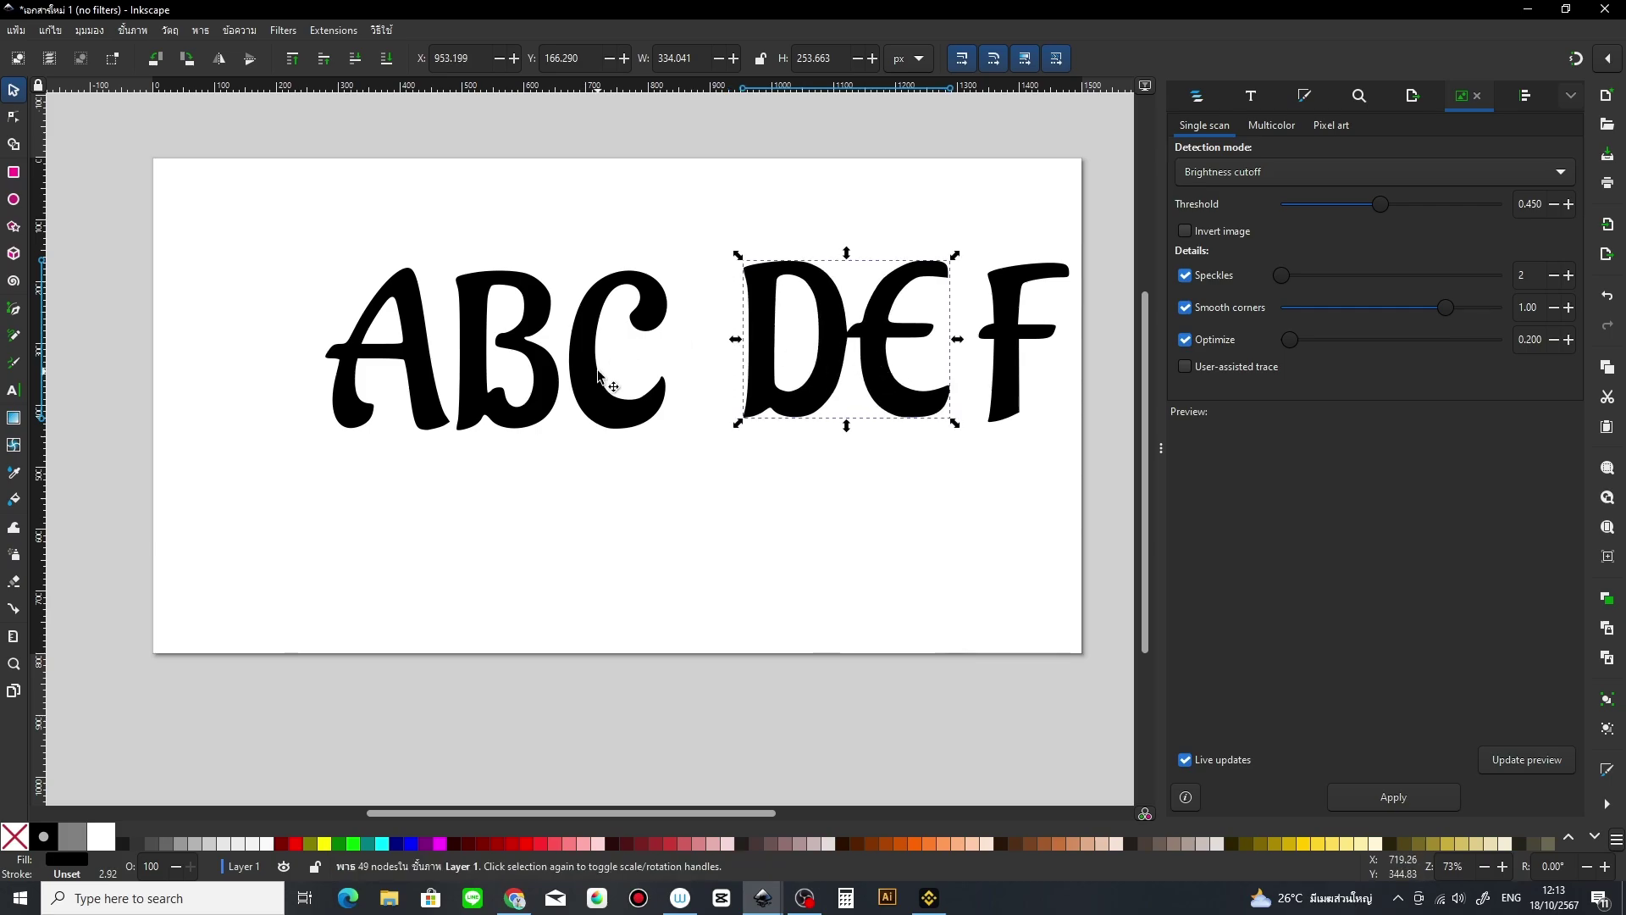
pyautogui.moveTo(606, 379); pyautogui.dragTo(688, 373)
pyautogui.moveTo(529, 358); pyautogui.dragTo(599, 353)
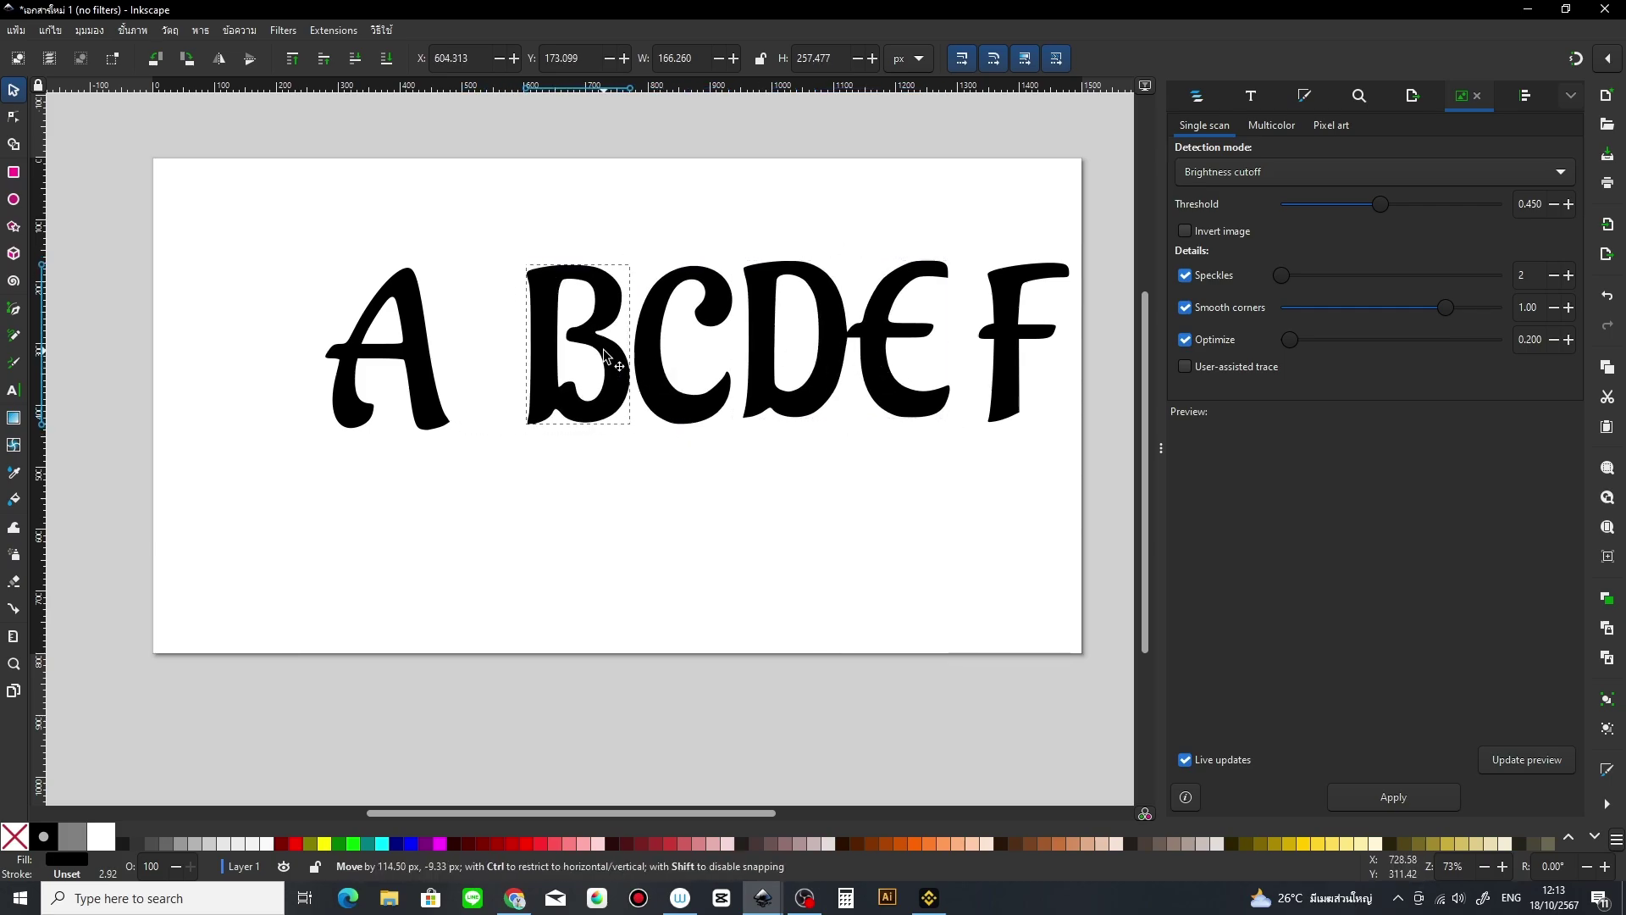
# Step: Zoom in to about 293% on the fused D and E letters
pyautogui.press('z')
pyautogui.click(846, 372)
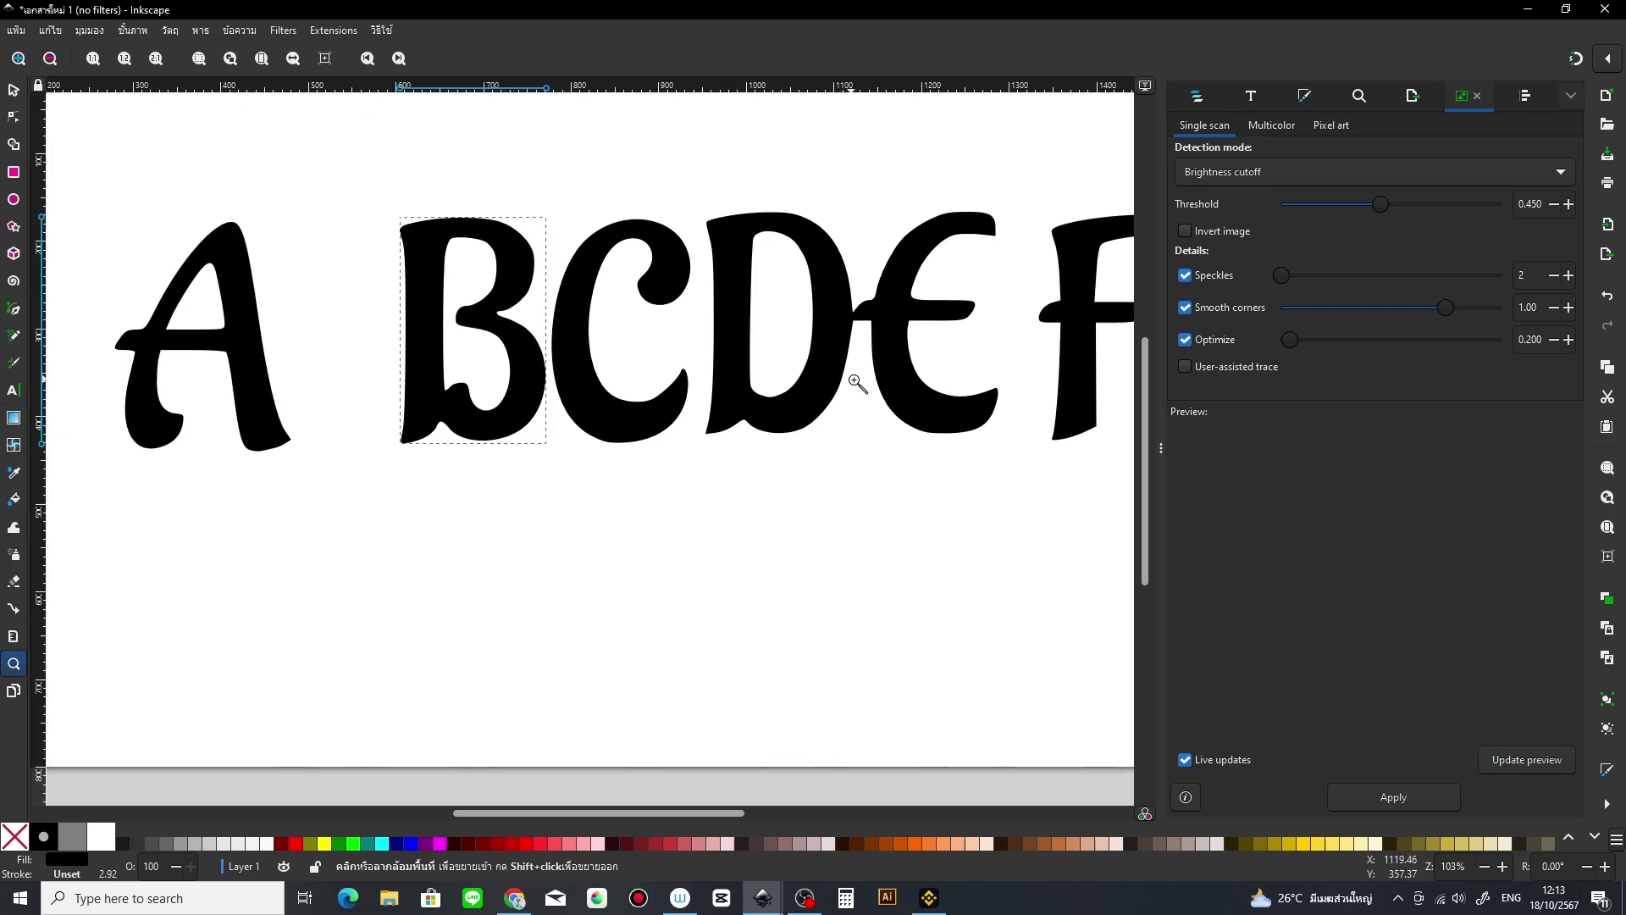
pyautogui.click(892, 334)
pyautogui.click(711, 435)
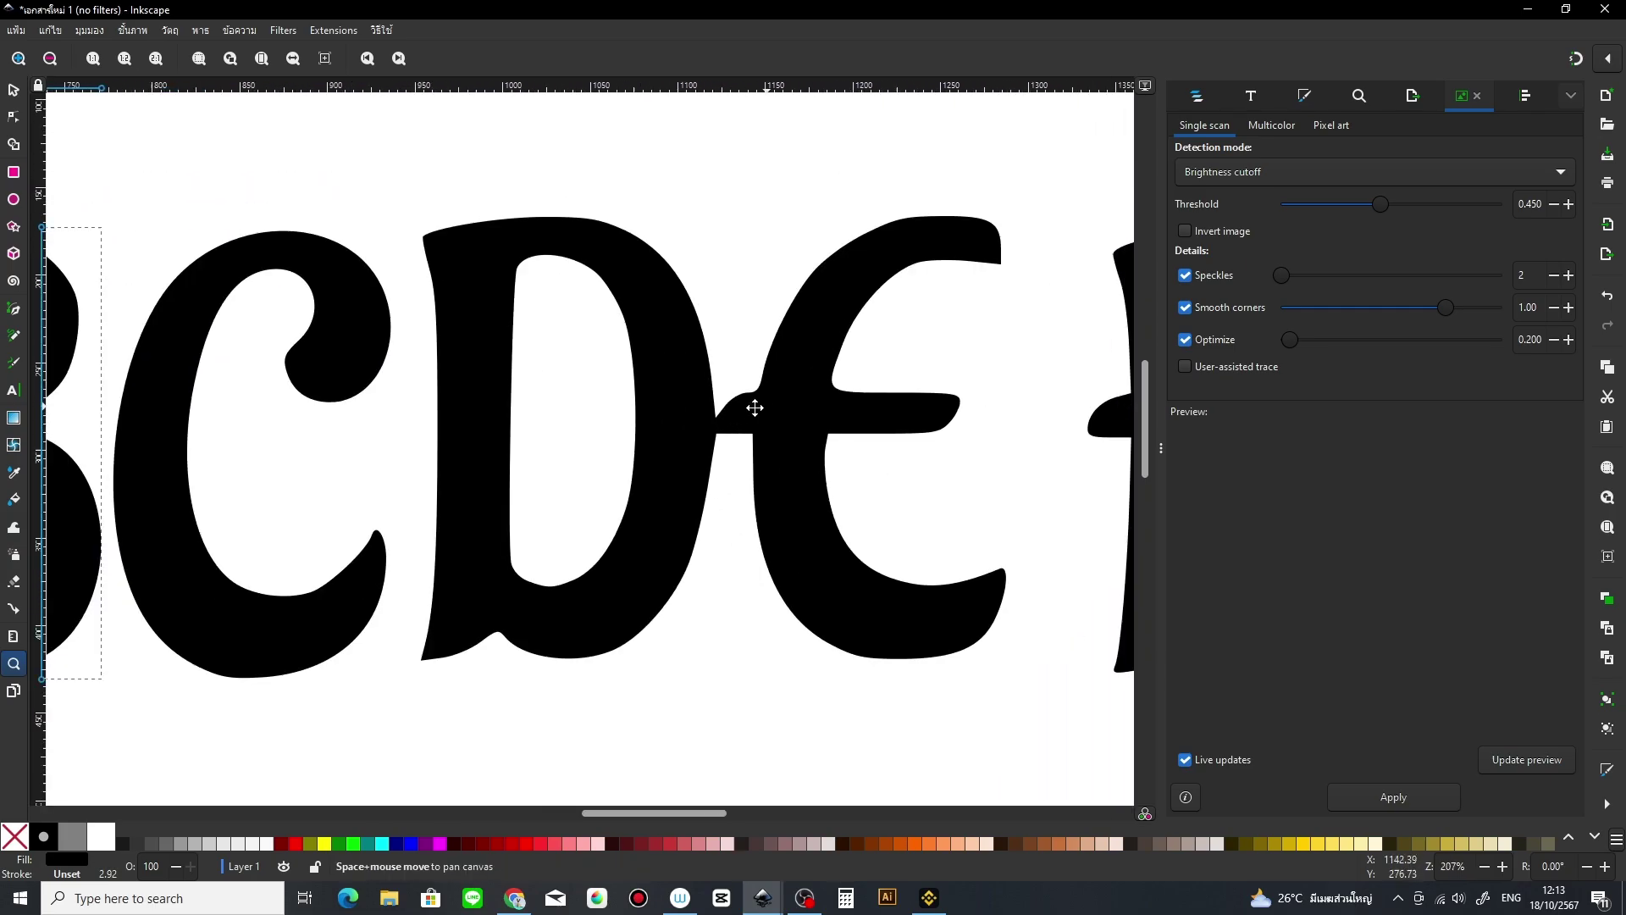
pyautogui.click(353, 282)
pyautogui.hscroll(-5, 588, 479)
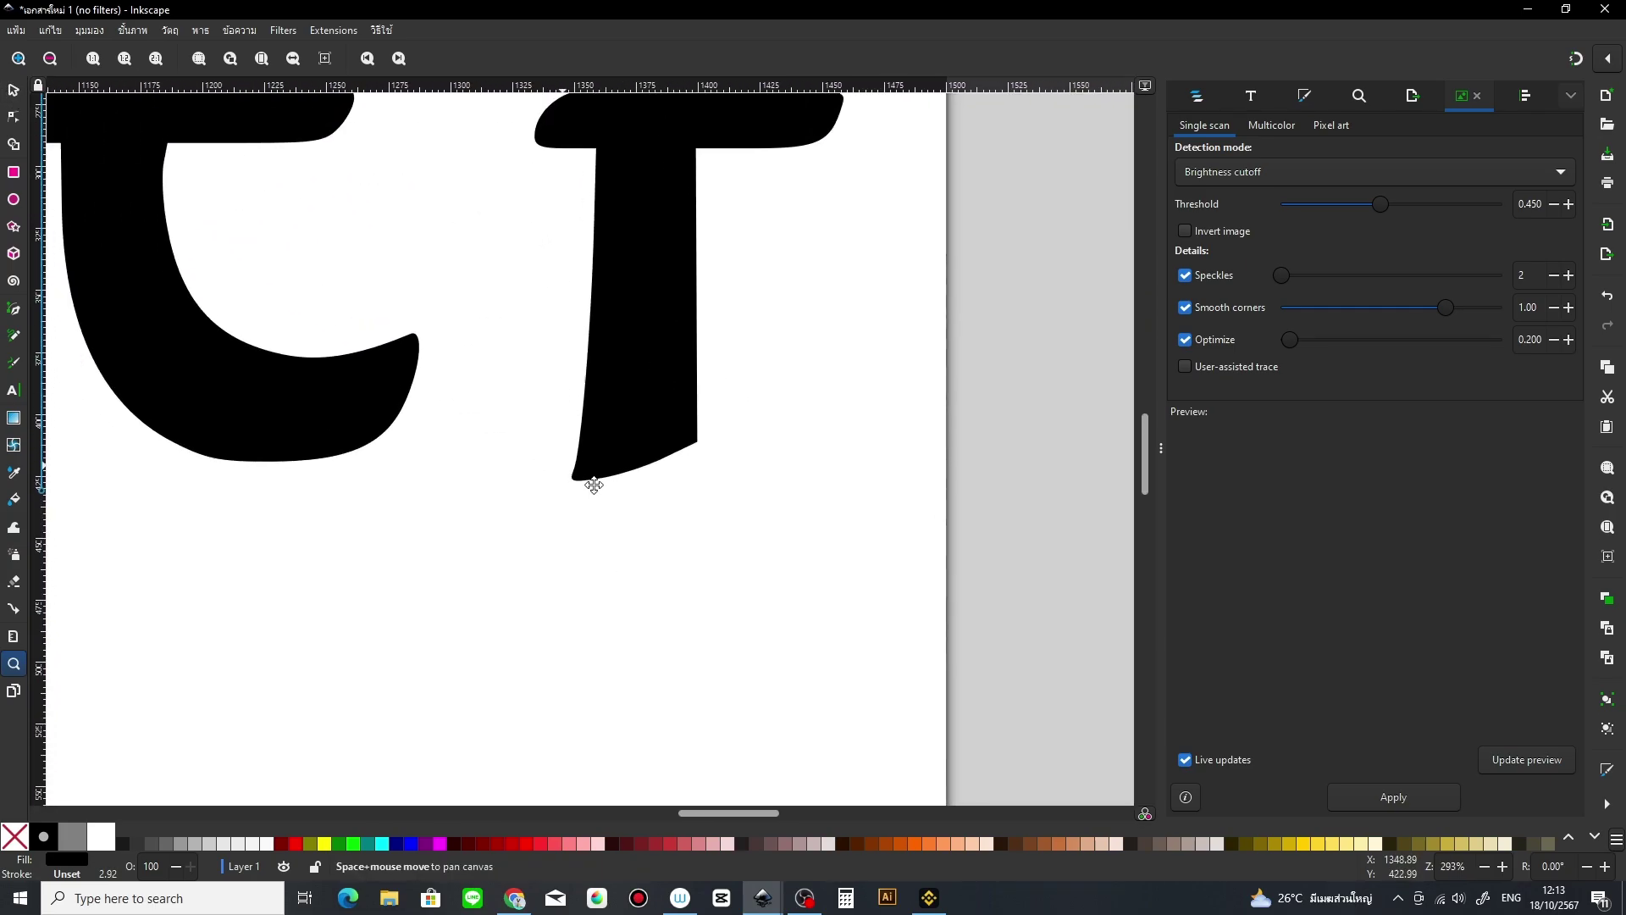
pyautogui.keyDown('shift'); pyautogui.click(841, 689); pyautogui.keyUp('shift')
pyautogui.click(709, 527)
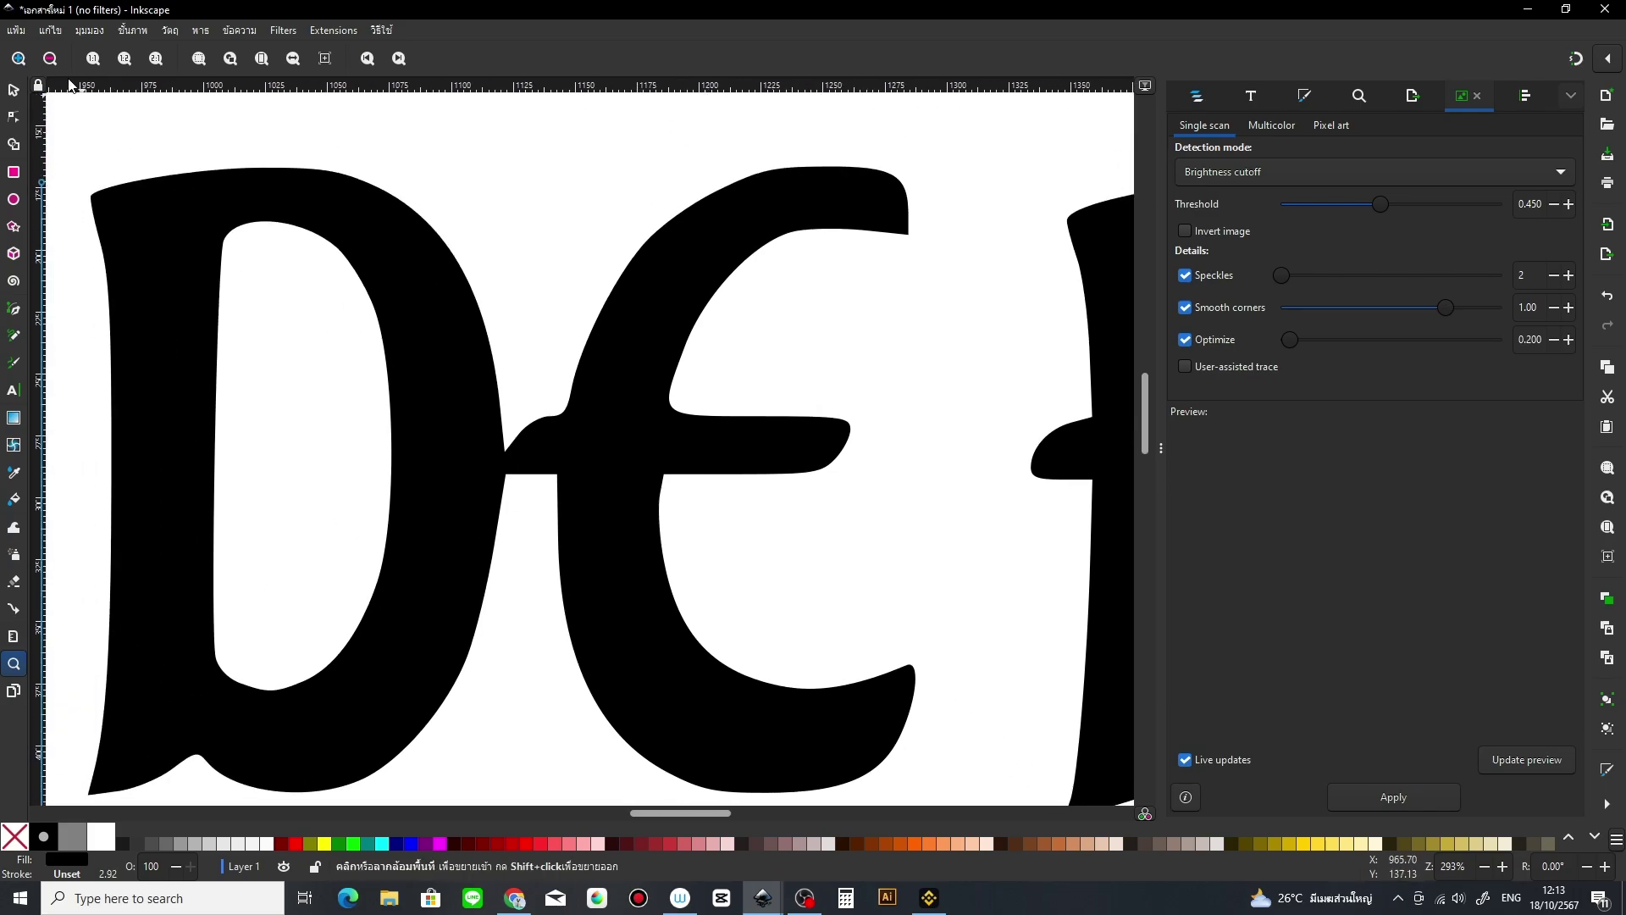
# Step: Select the fused DE shape and switch to the Eraser tool
pyautogui.click(14, 91)
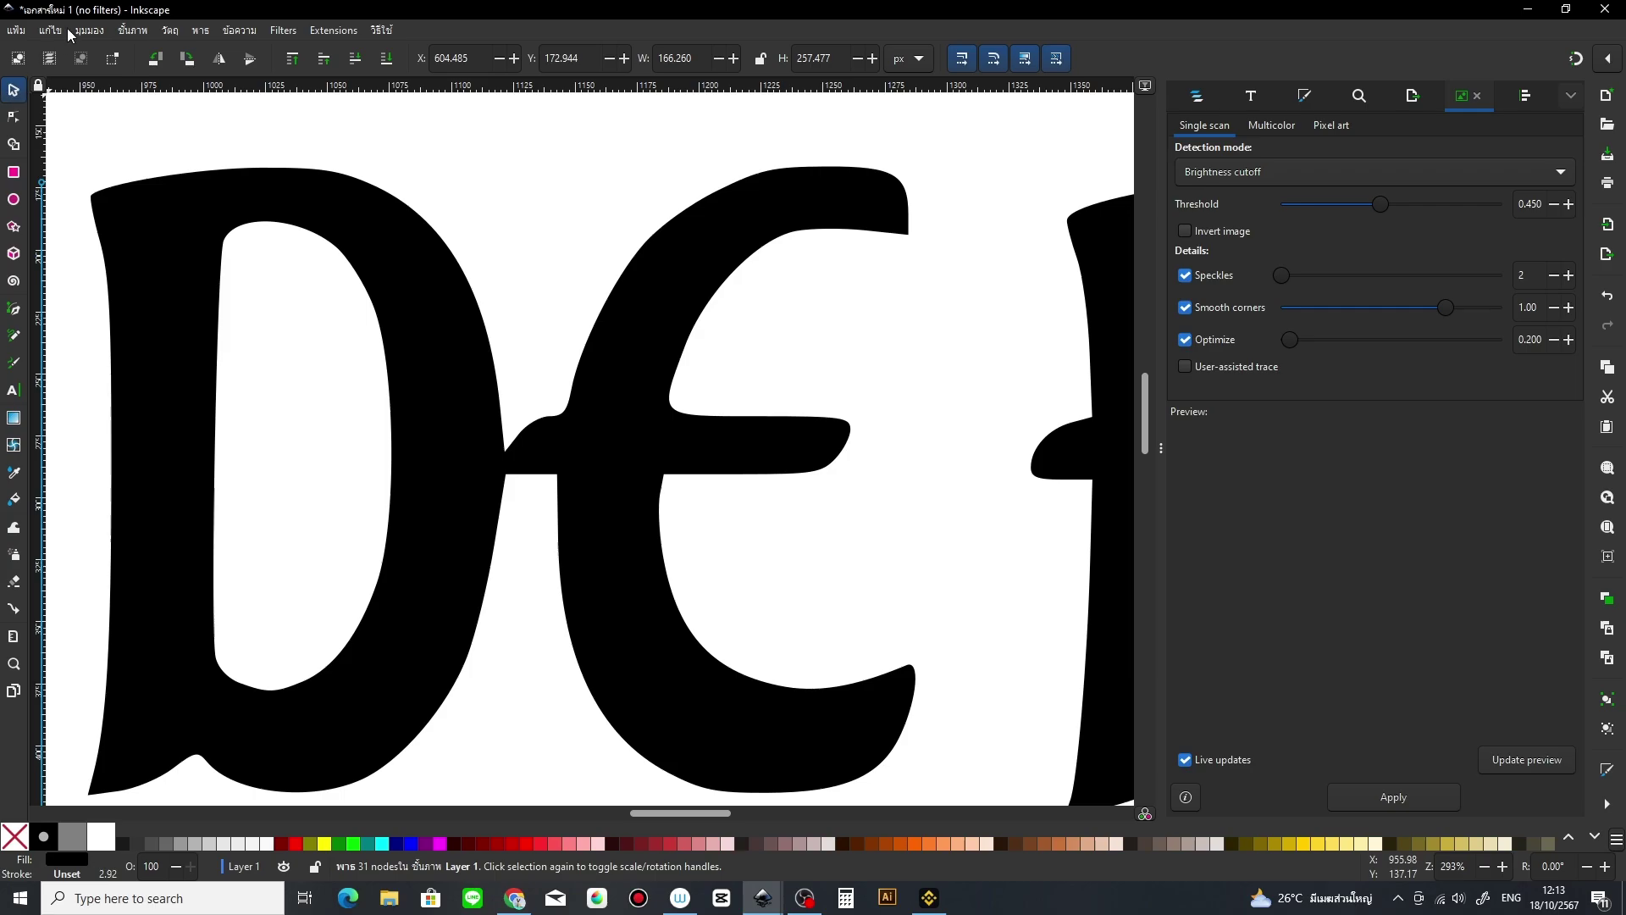
pyautogui.click(467, 385)
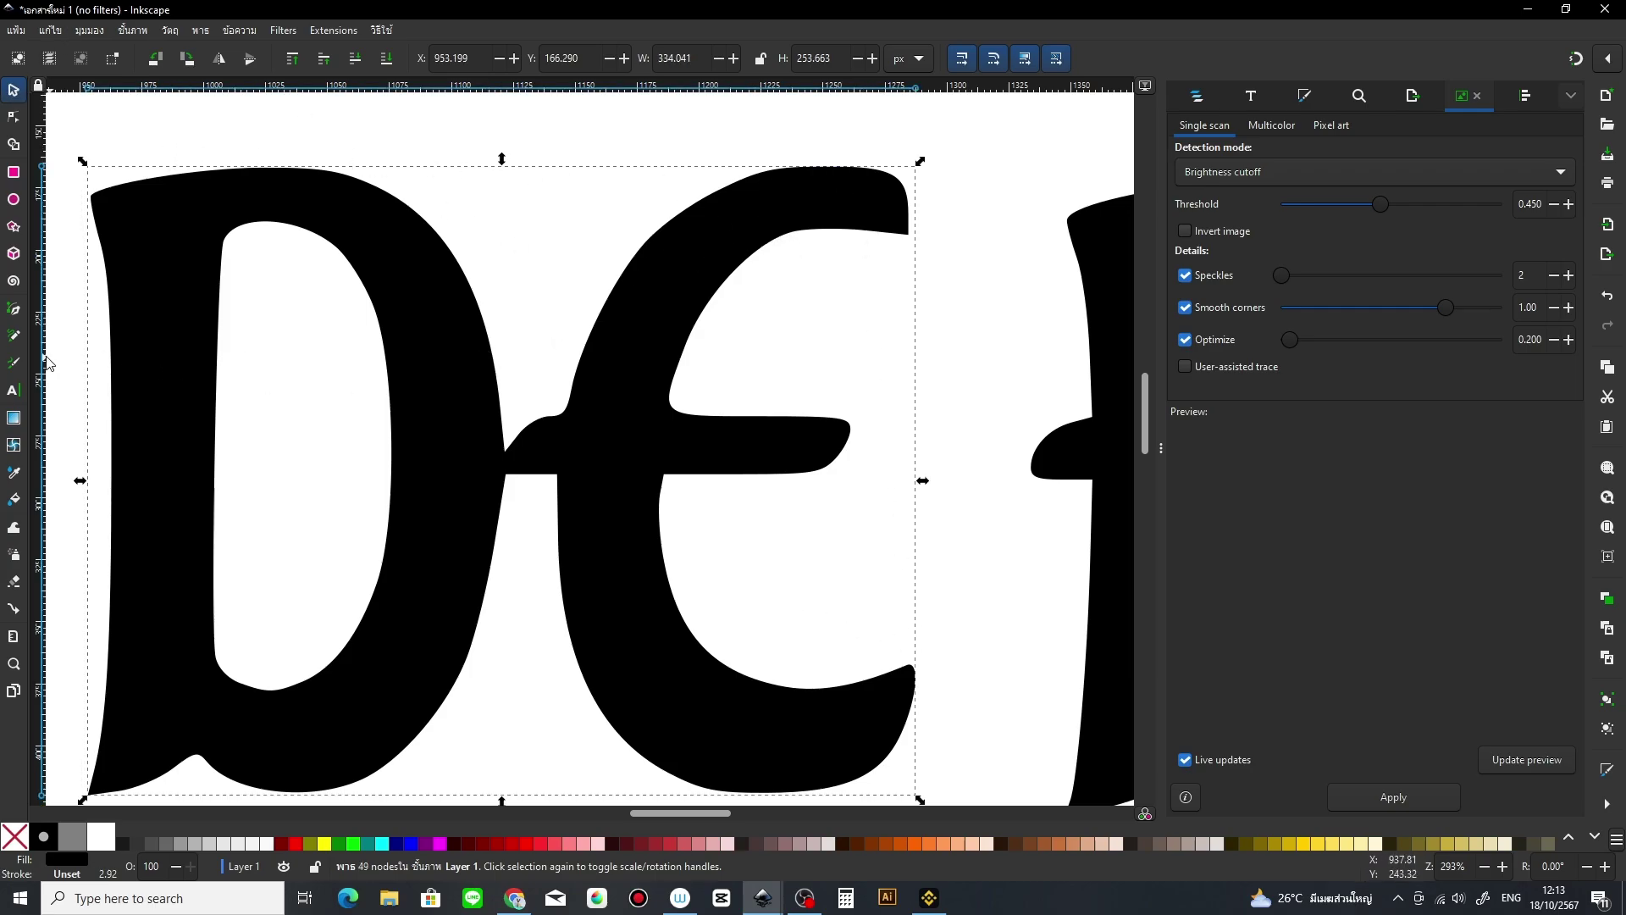
pyautogui.click(11, 582)
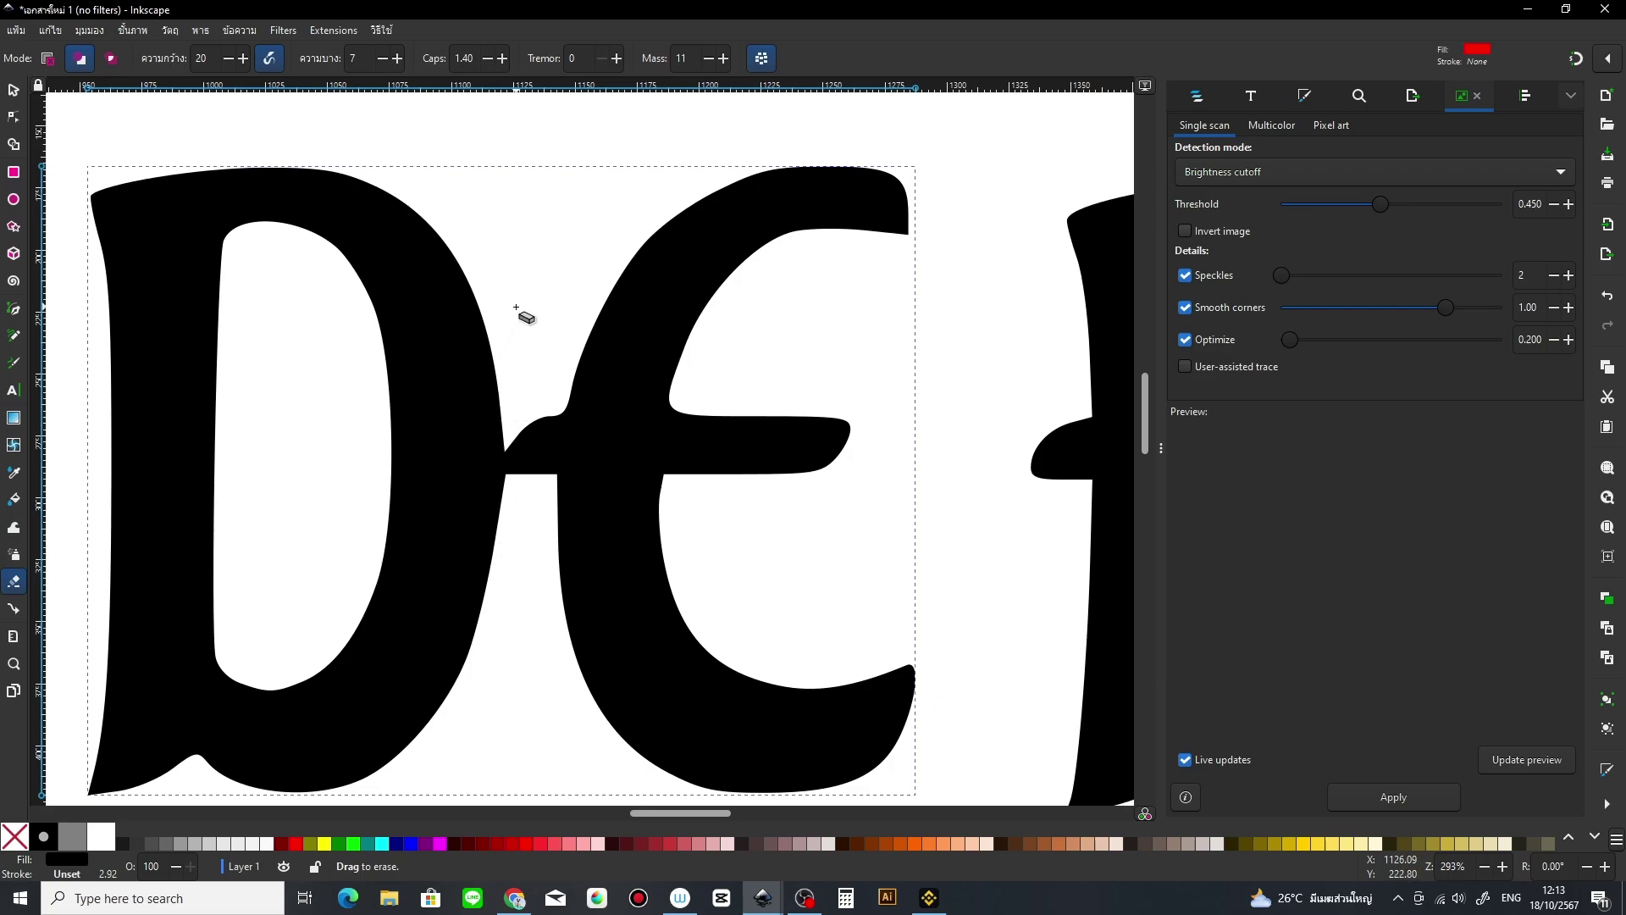
# Step: Erase the link joining D and E, leaving two separate shapes, then deselect
pyautogui.moveTo(516, 357); pyautogui.dragTo(502, 598)
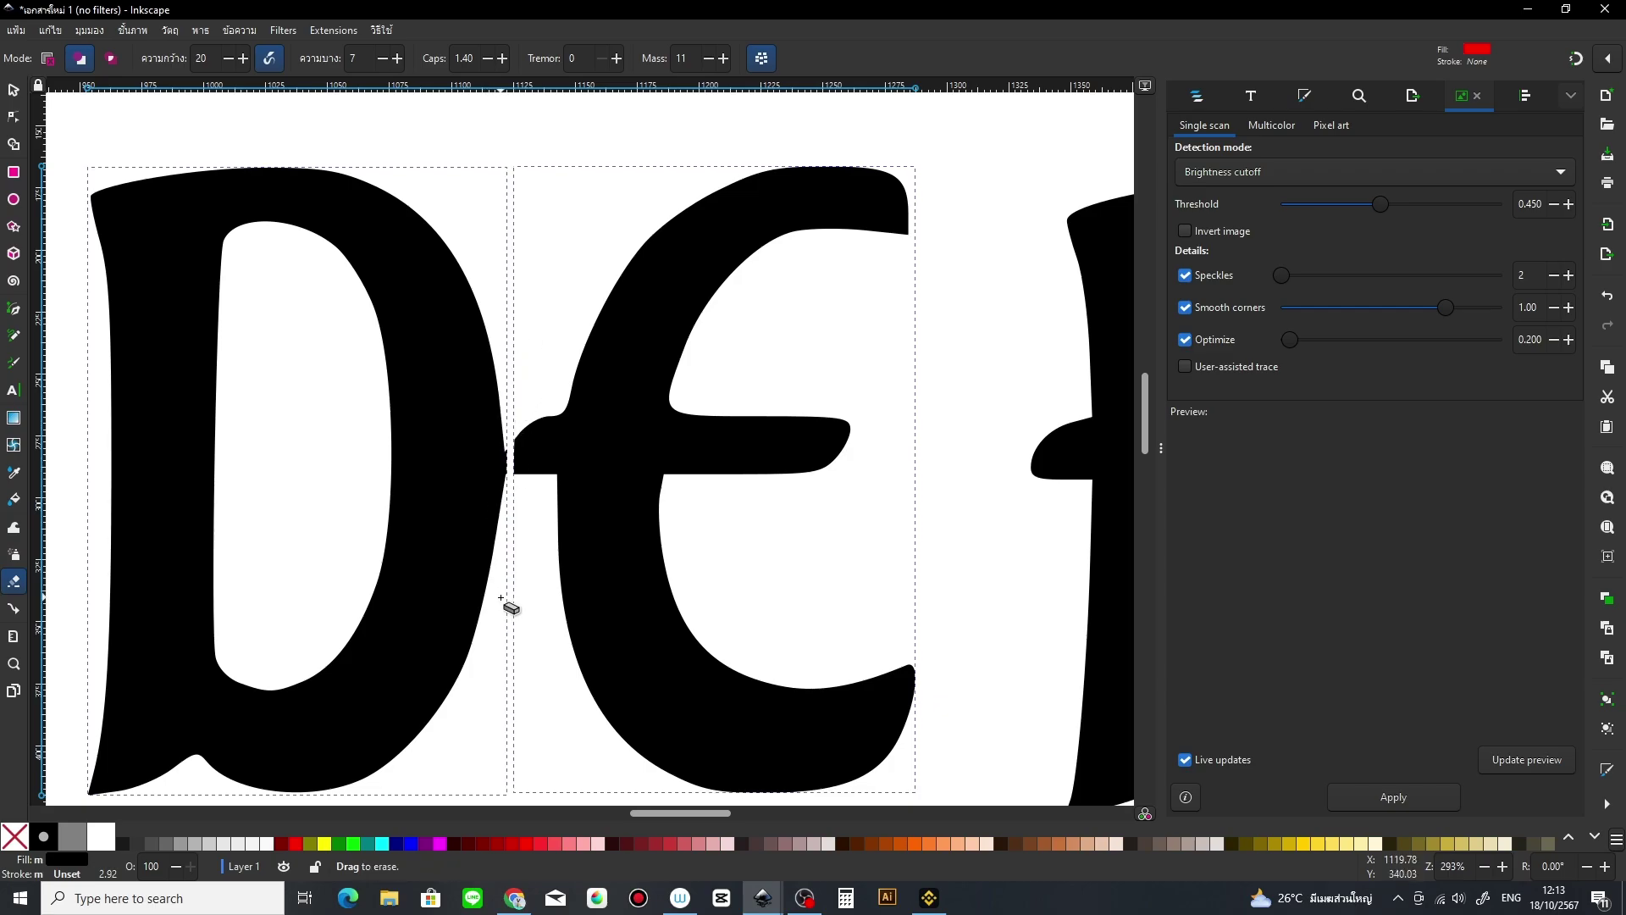
pyautogui.click(13, 91)
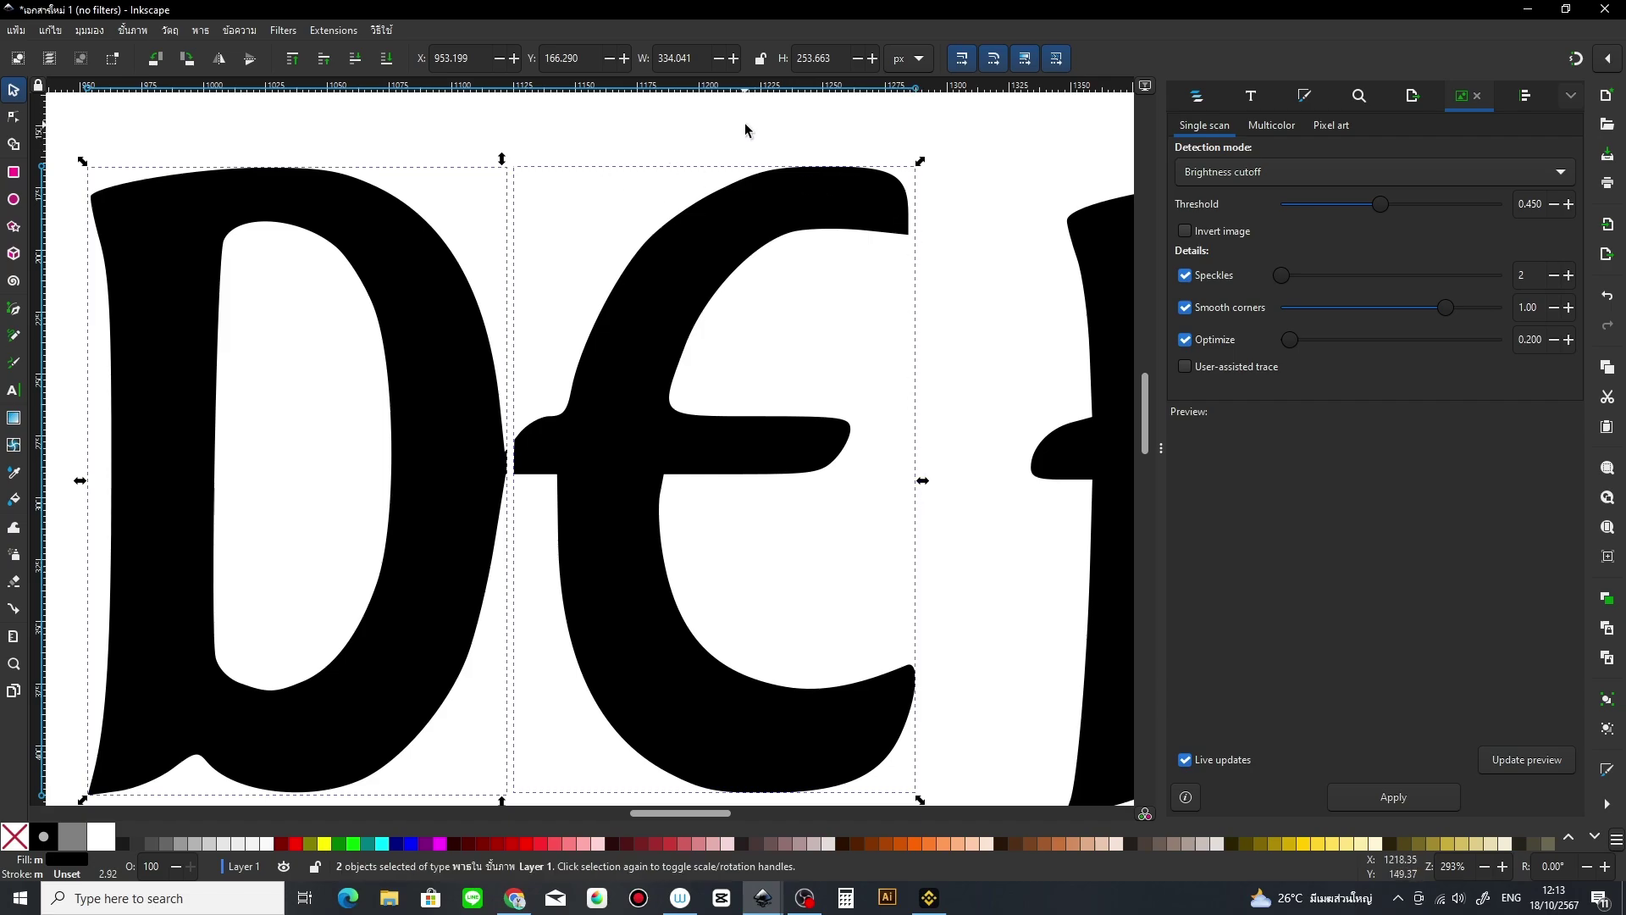
pyautogui.press('Escape')
# Step: Zoom in closely on the cut notch between D and E
pyautogui.press('z')
pyautogui.click(490, 402)
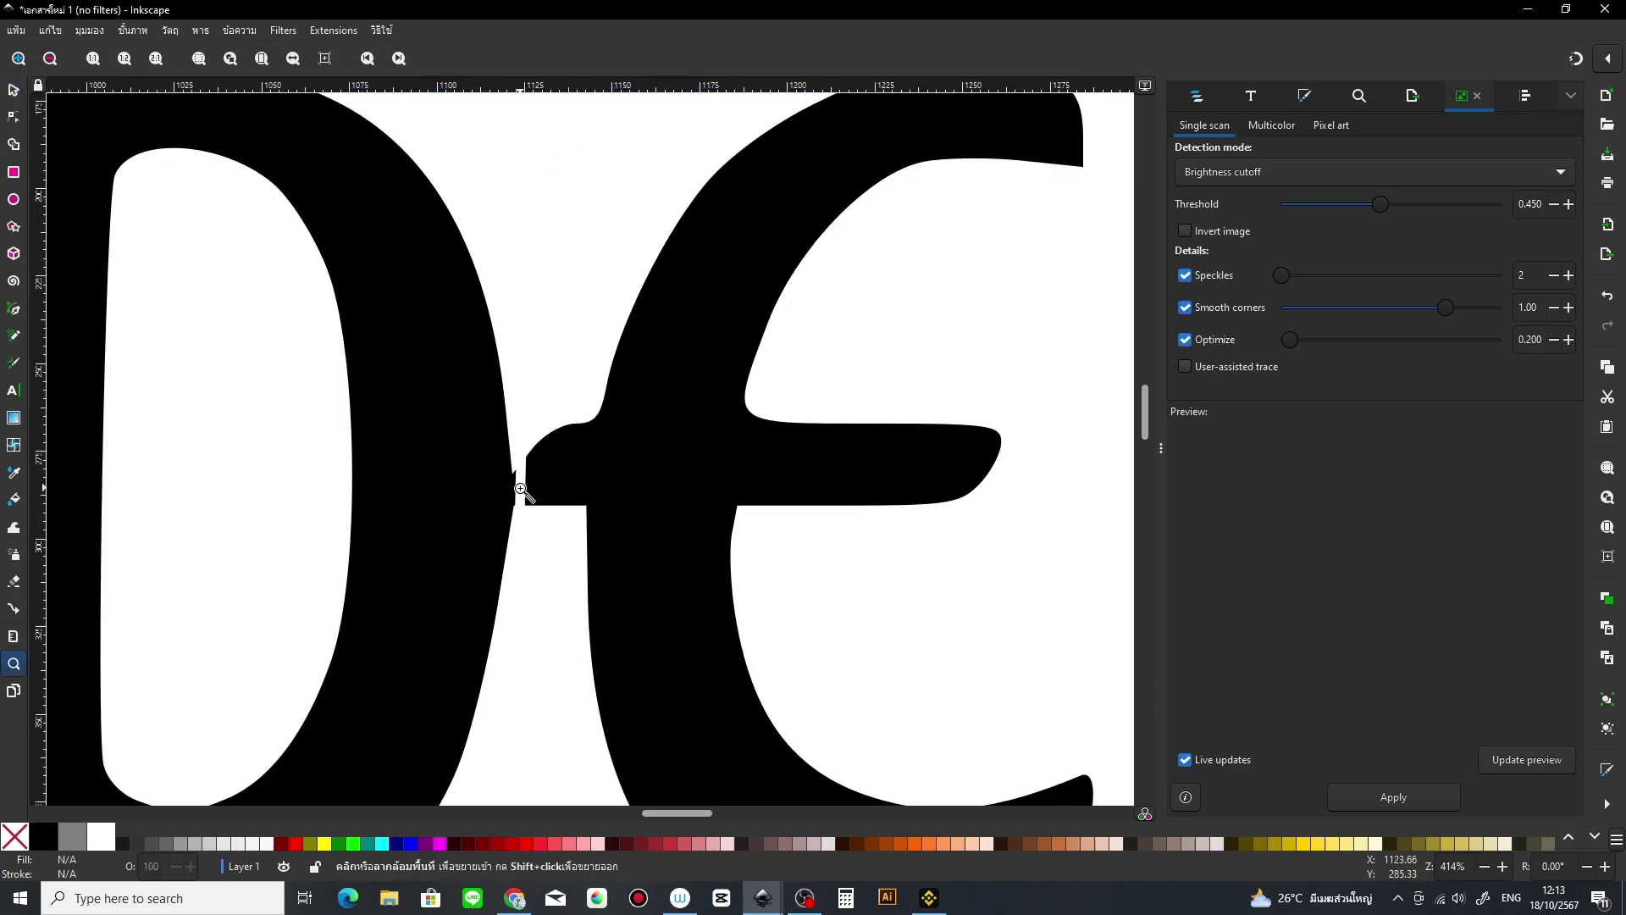
pyautogui.click(525, 491)
pyautogui.click(522, 482)
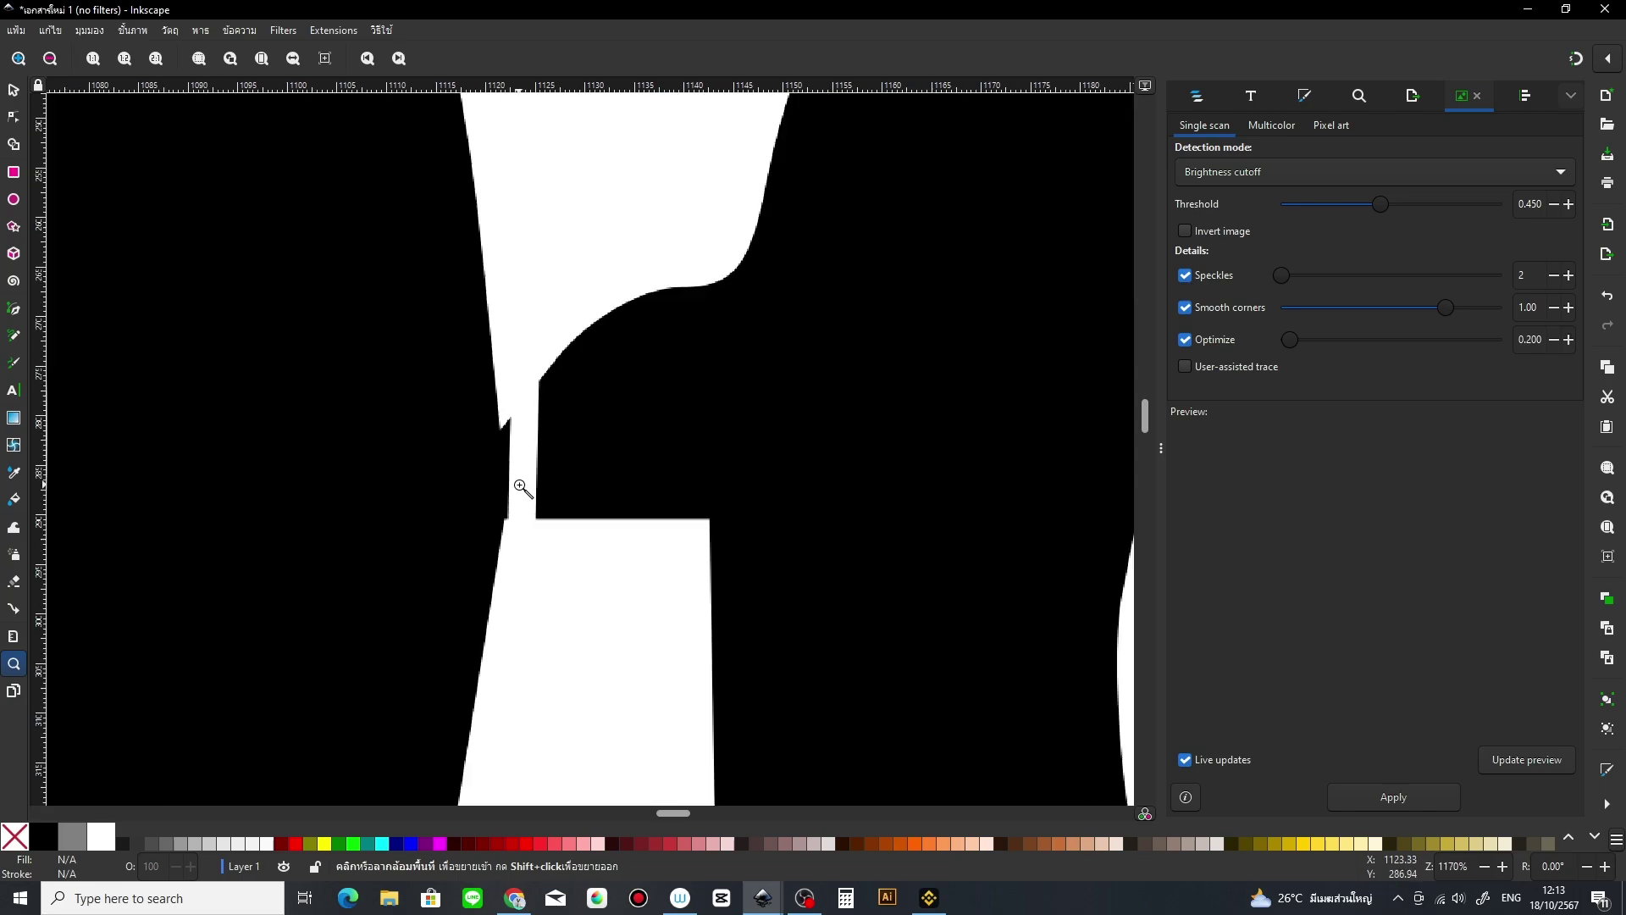
pyautogui.click(519, 484)
pyautogui.click(494, 545)
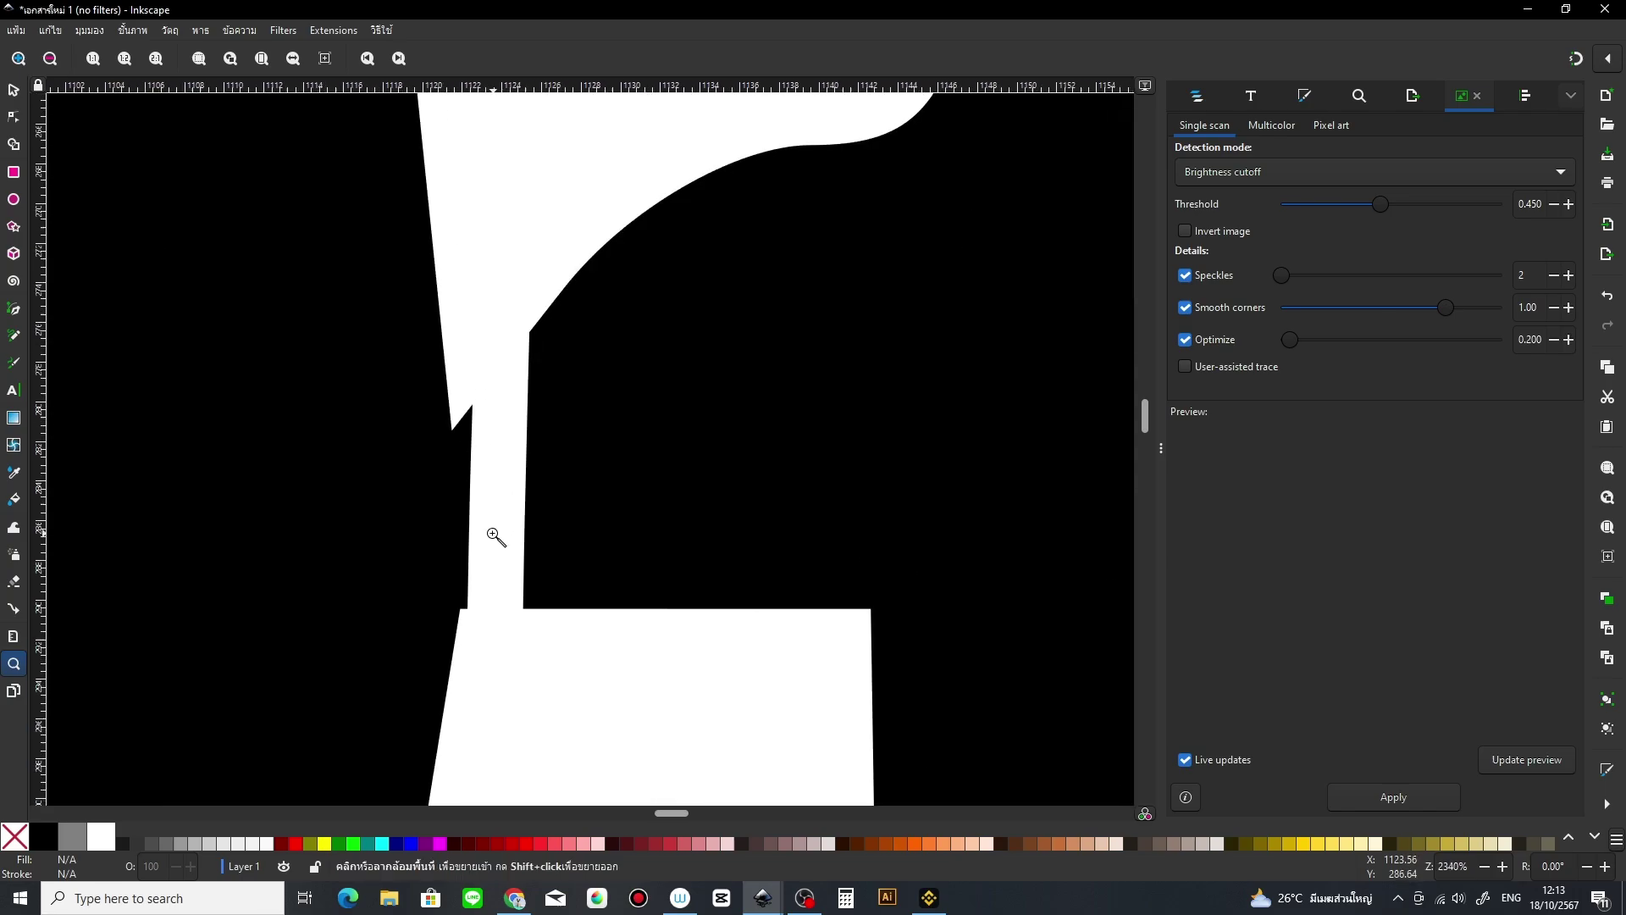
# Step: Smooth the E's left cut edge into a curve by deleting a stray node and dragging handles
pyautogui.click(11, 118)
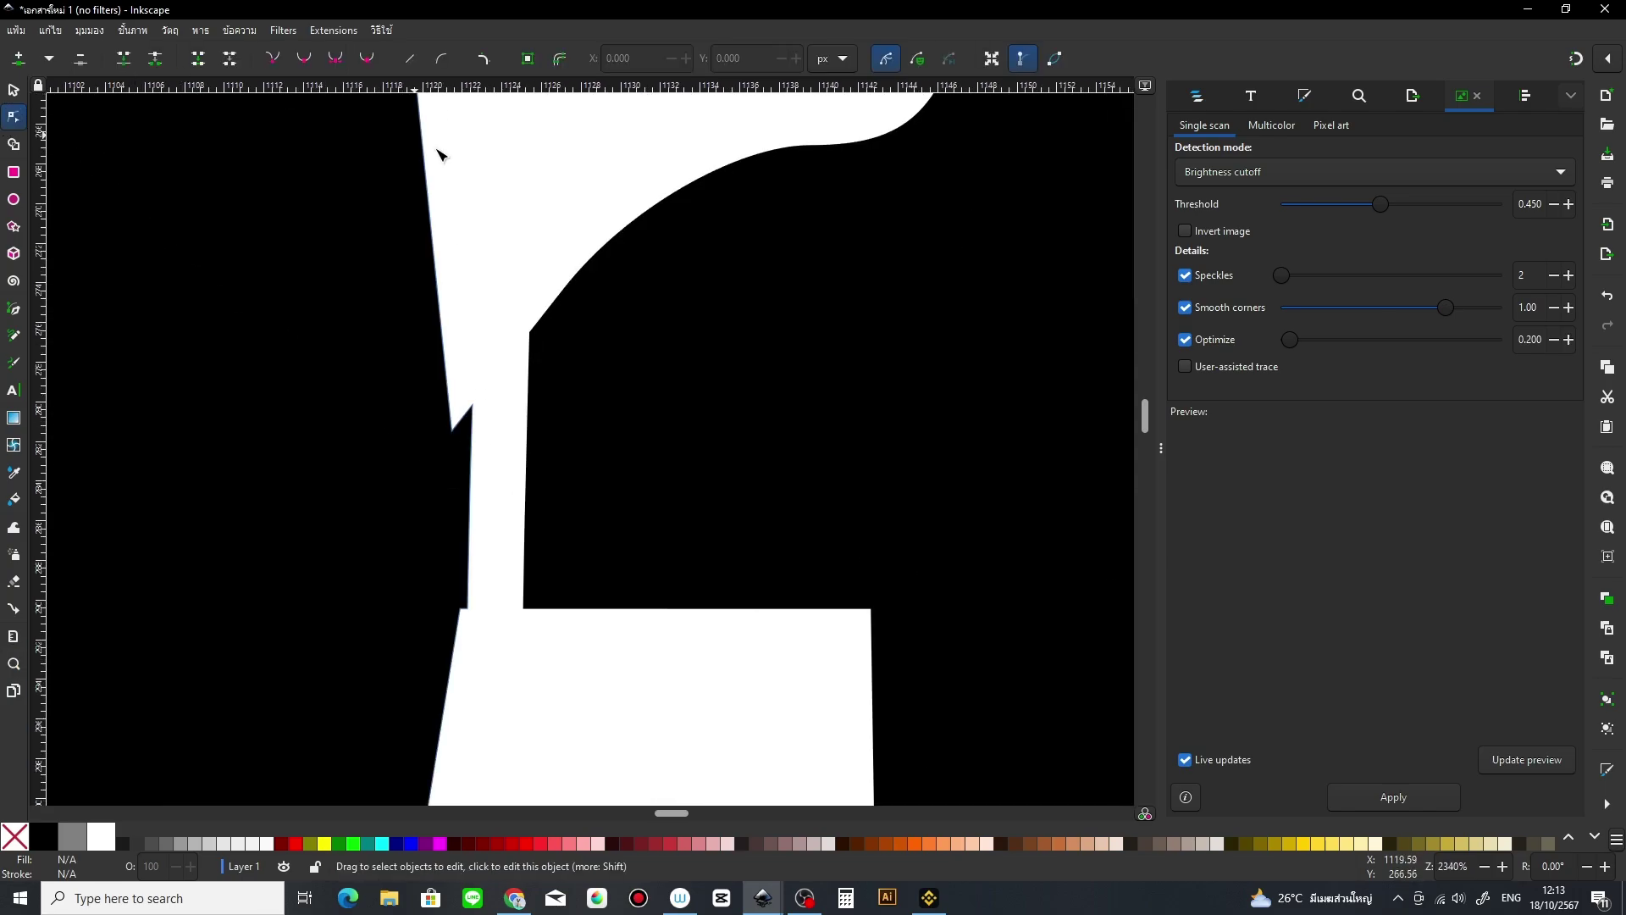
pyautogui.click(566, 317)
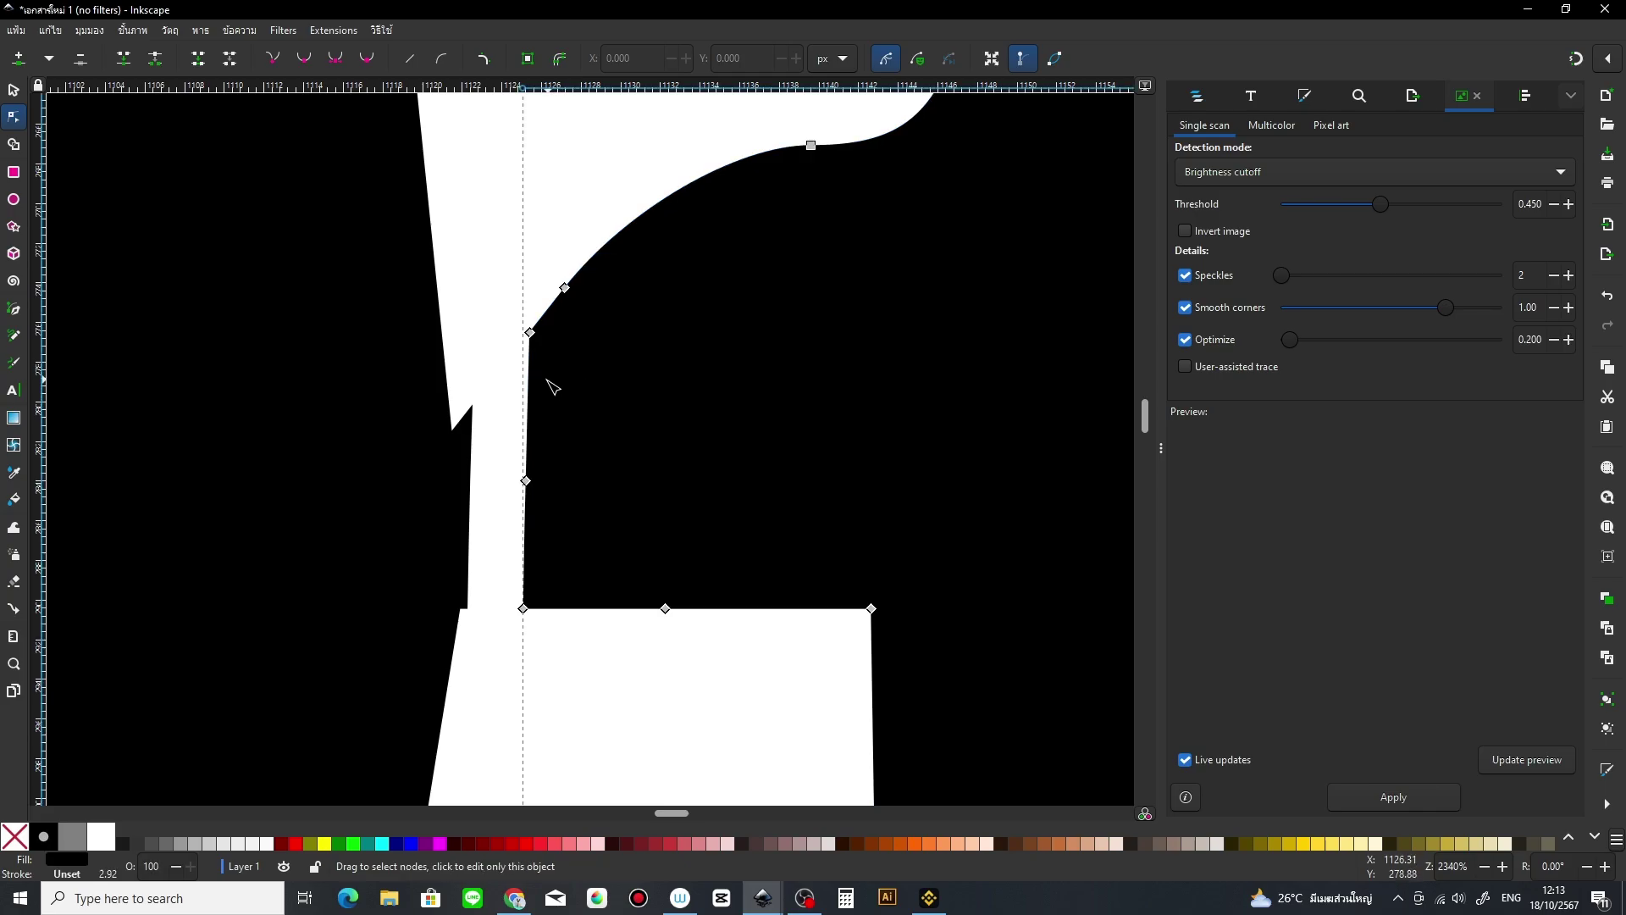
pyautogui.click(525, 481)
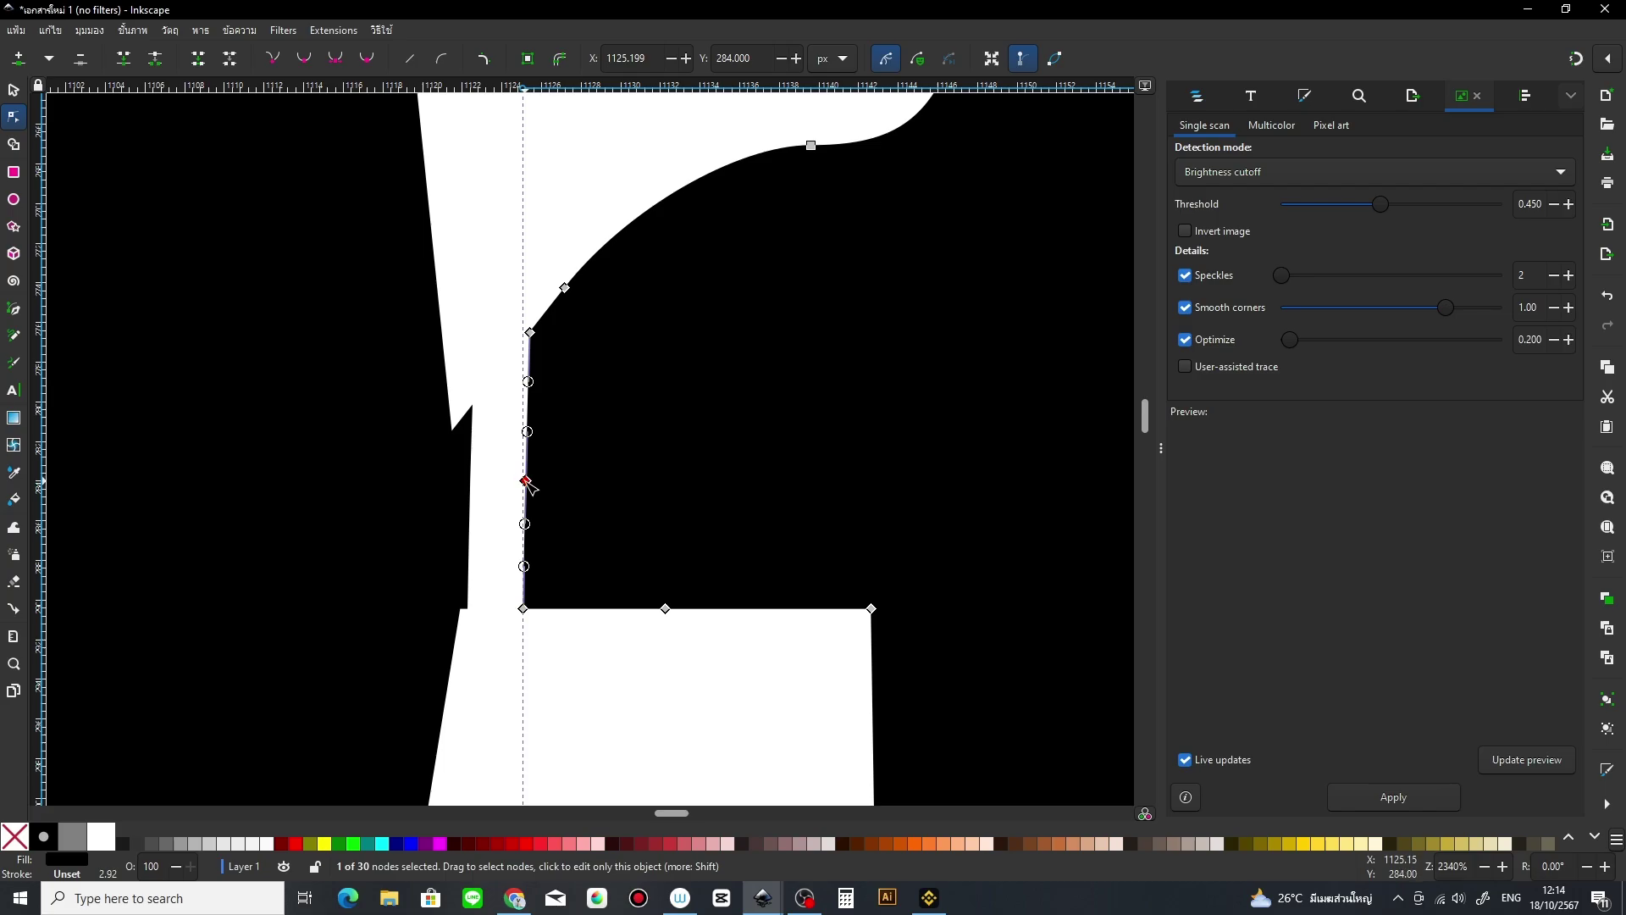
pyautogui.press('Delete')
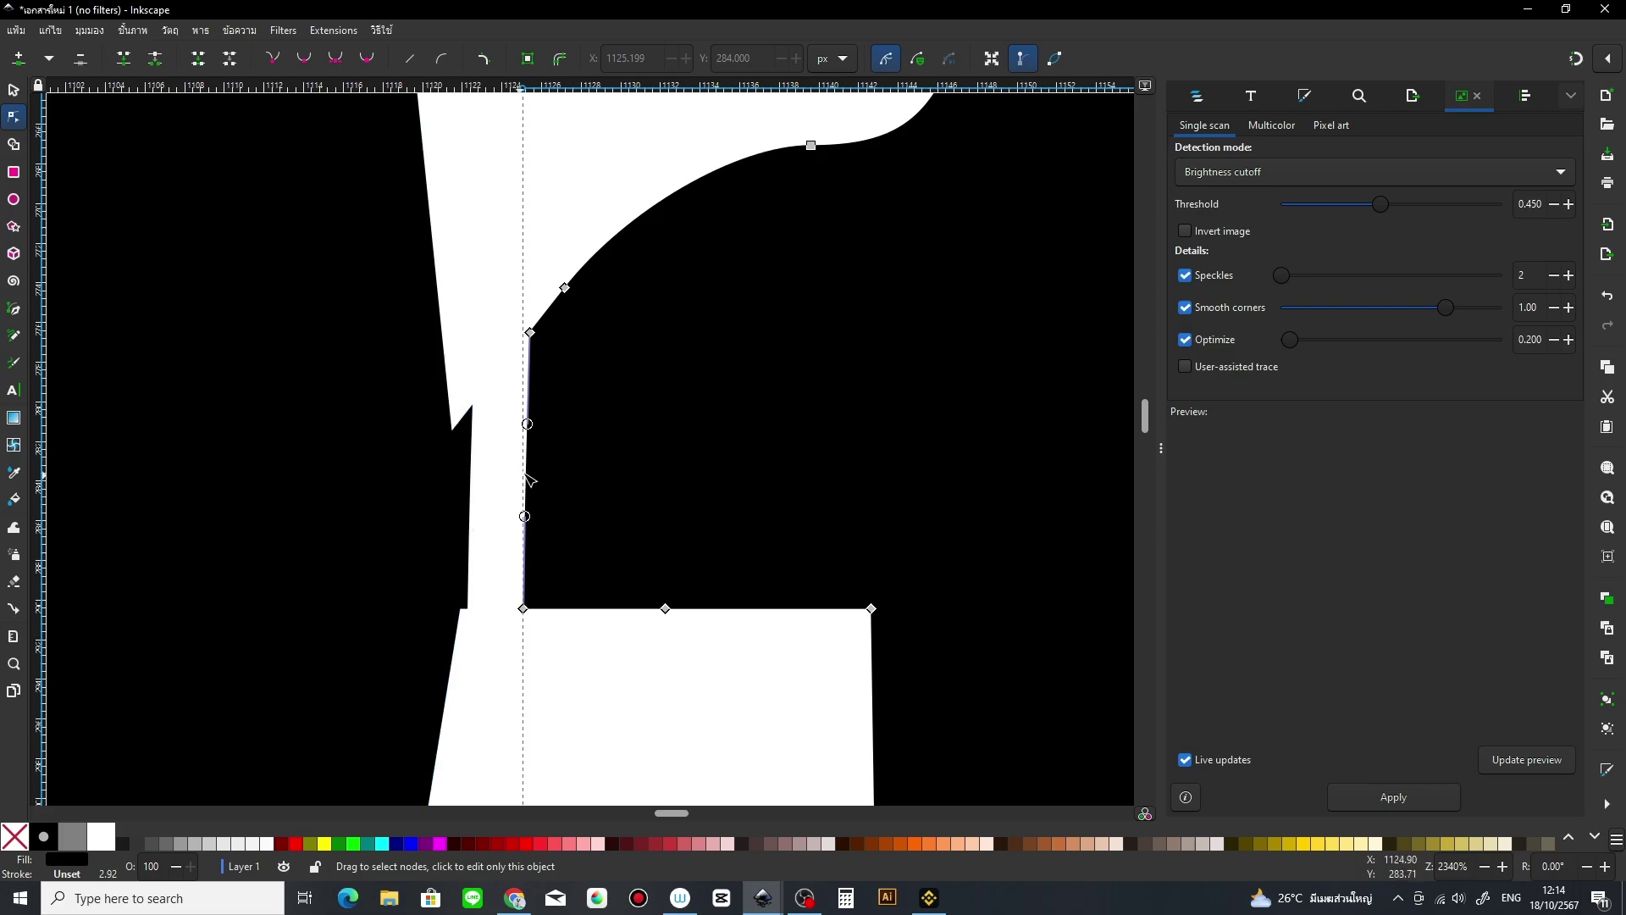
pyautogui.moveTo(526, 423); pyautogui.dragTo(498, 442)
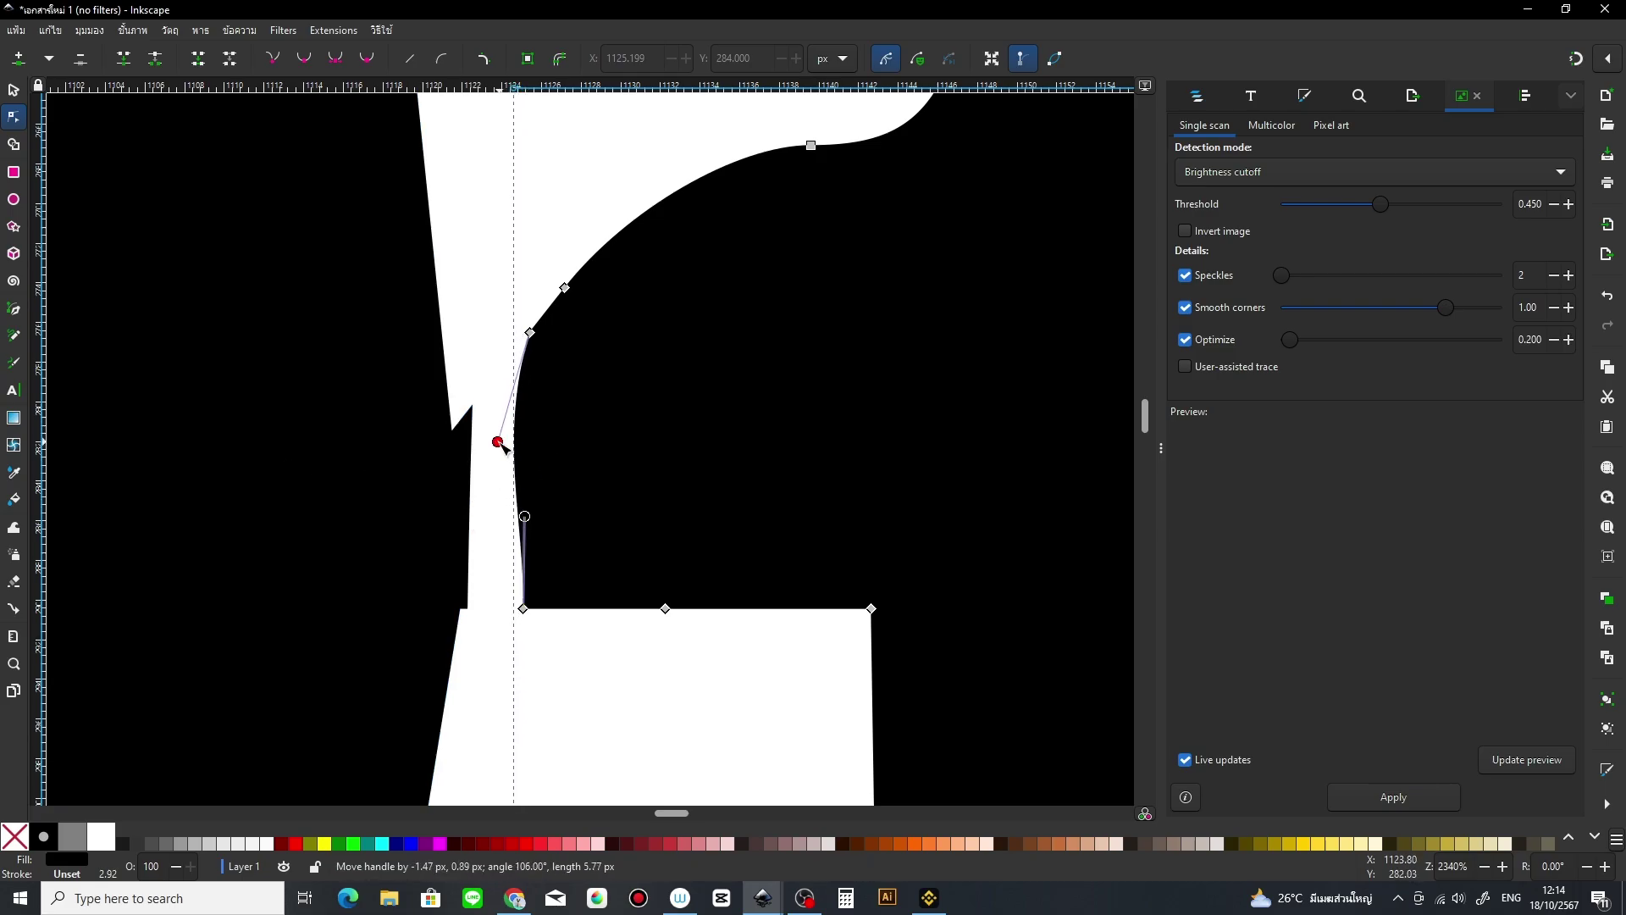
pyautogui.moveTo(525, 516)
pyautogui.mouseDown()
pyautogui.moveTo(497, 528)
pyautogui.moveTo(483, 490)
pyautogui.mouseUp()
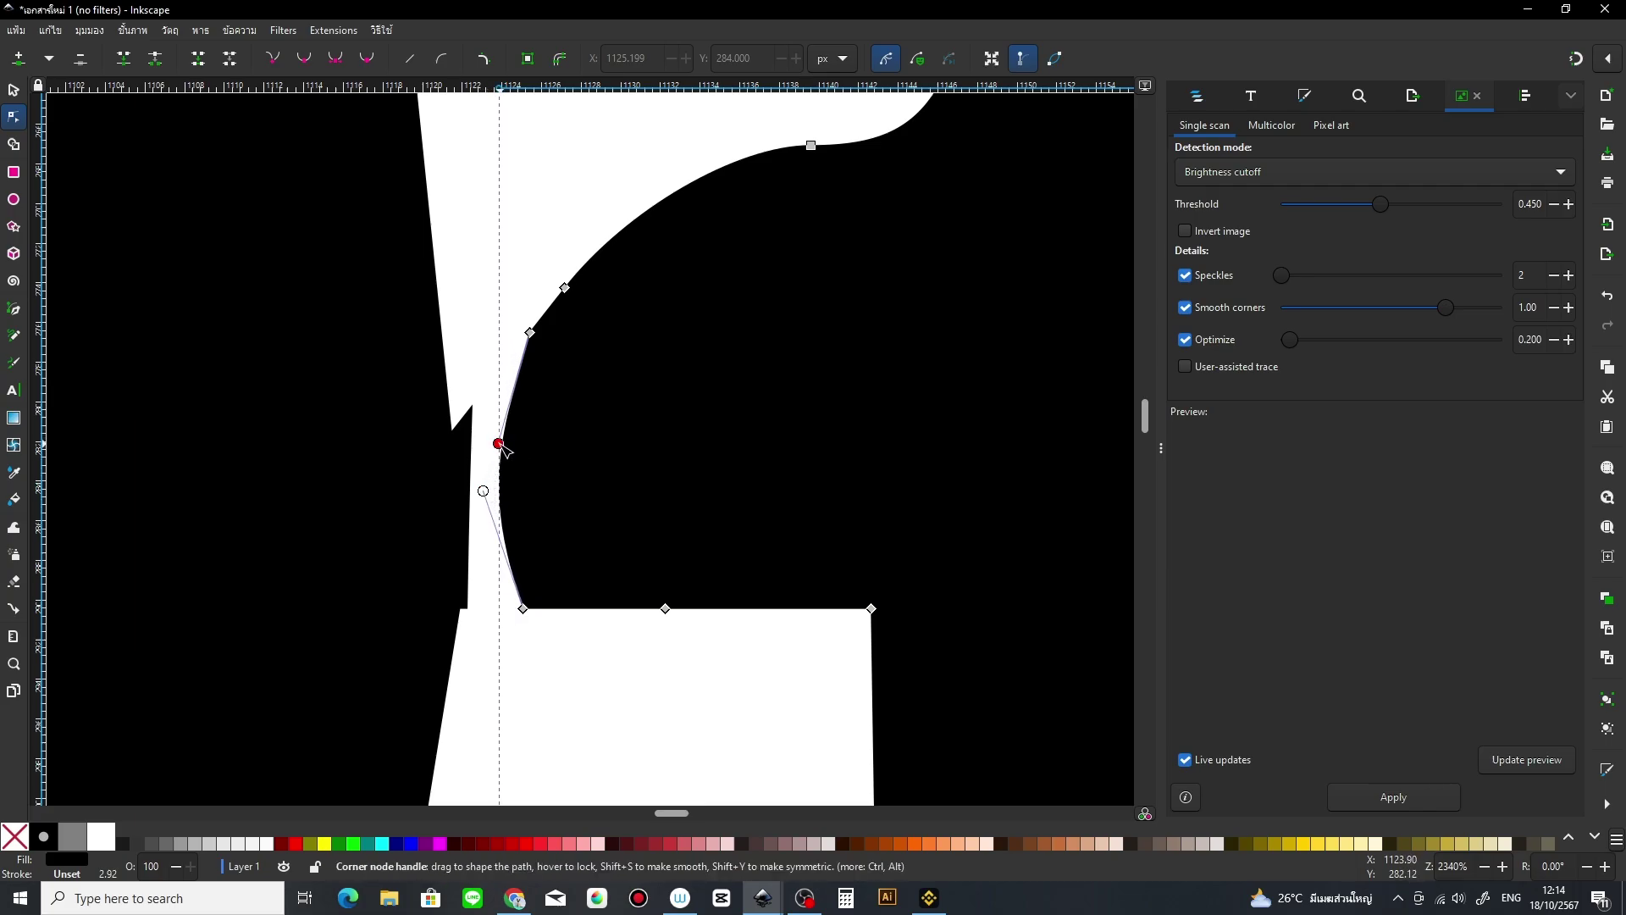
pyautogui.press('Escape')
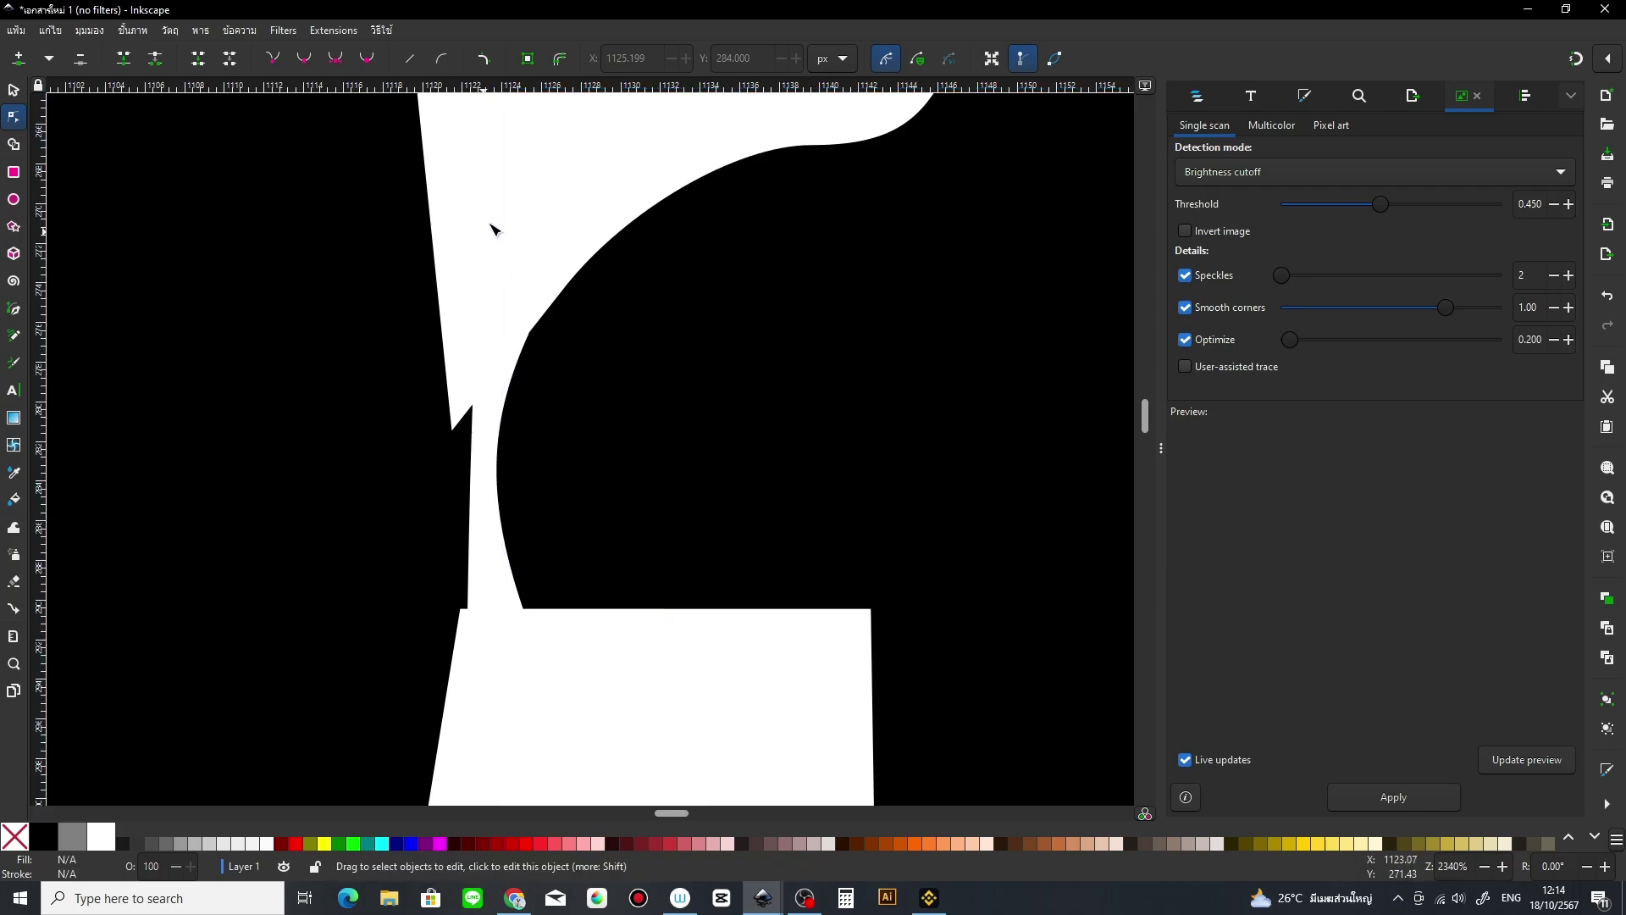
pyautogui.click(537, 339)
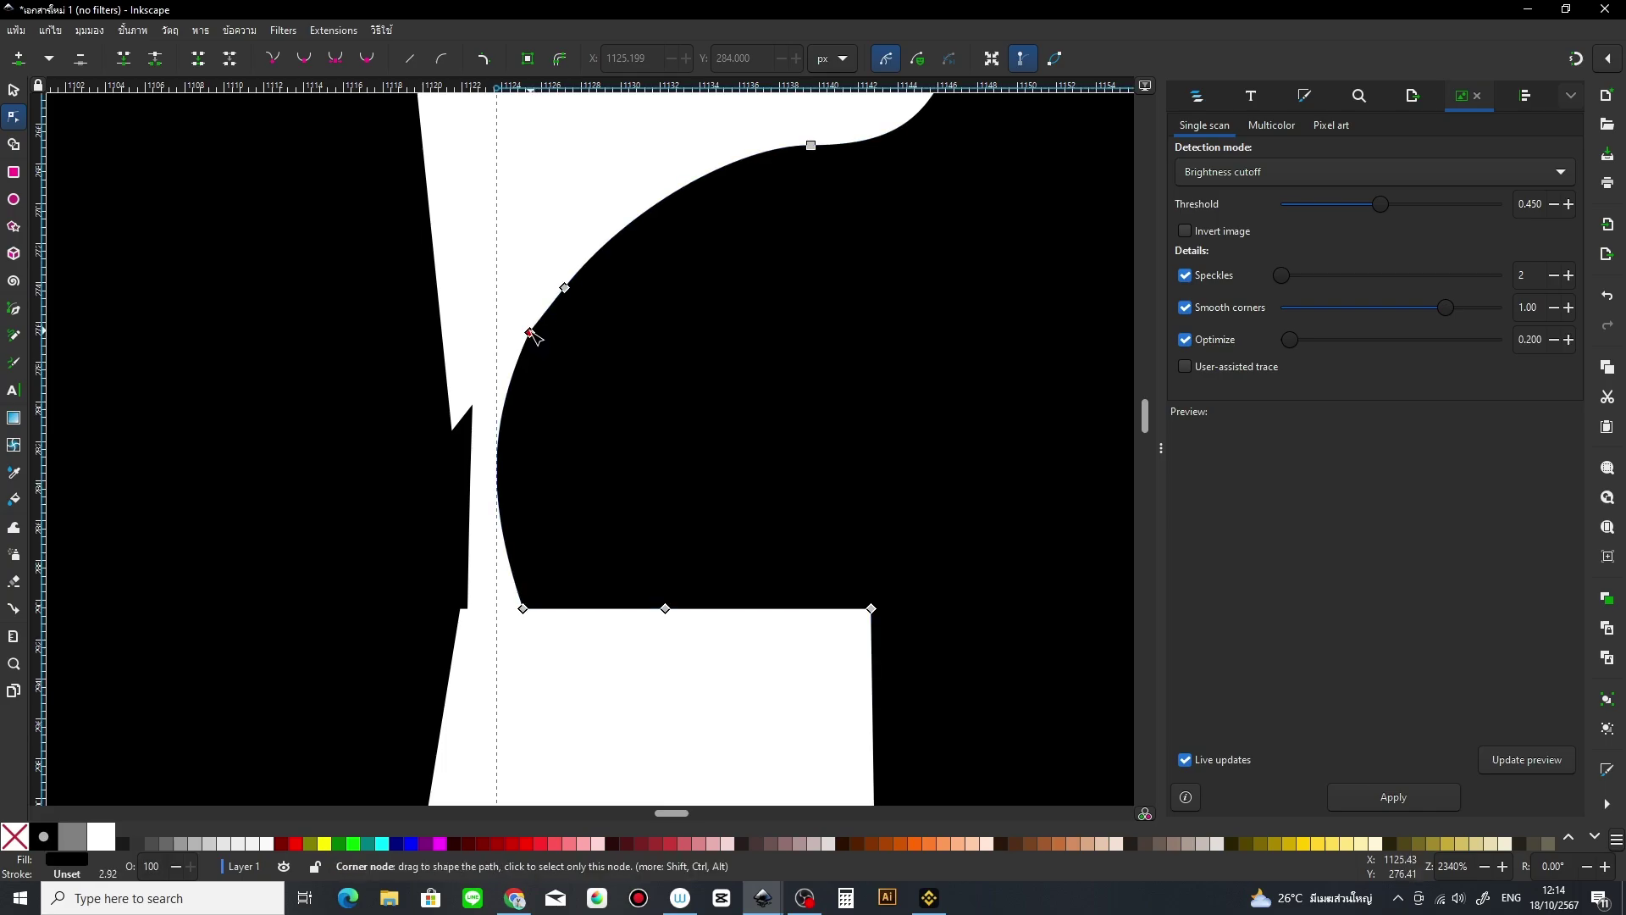
pyautogui.press('Escape')
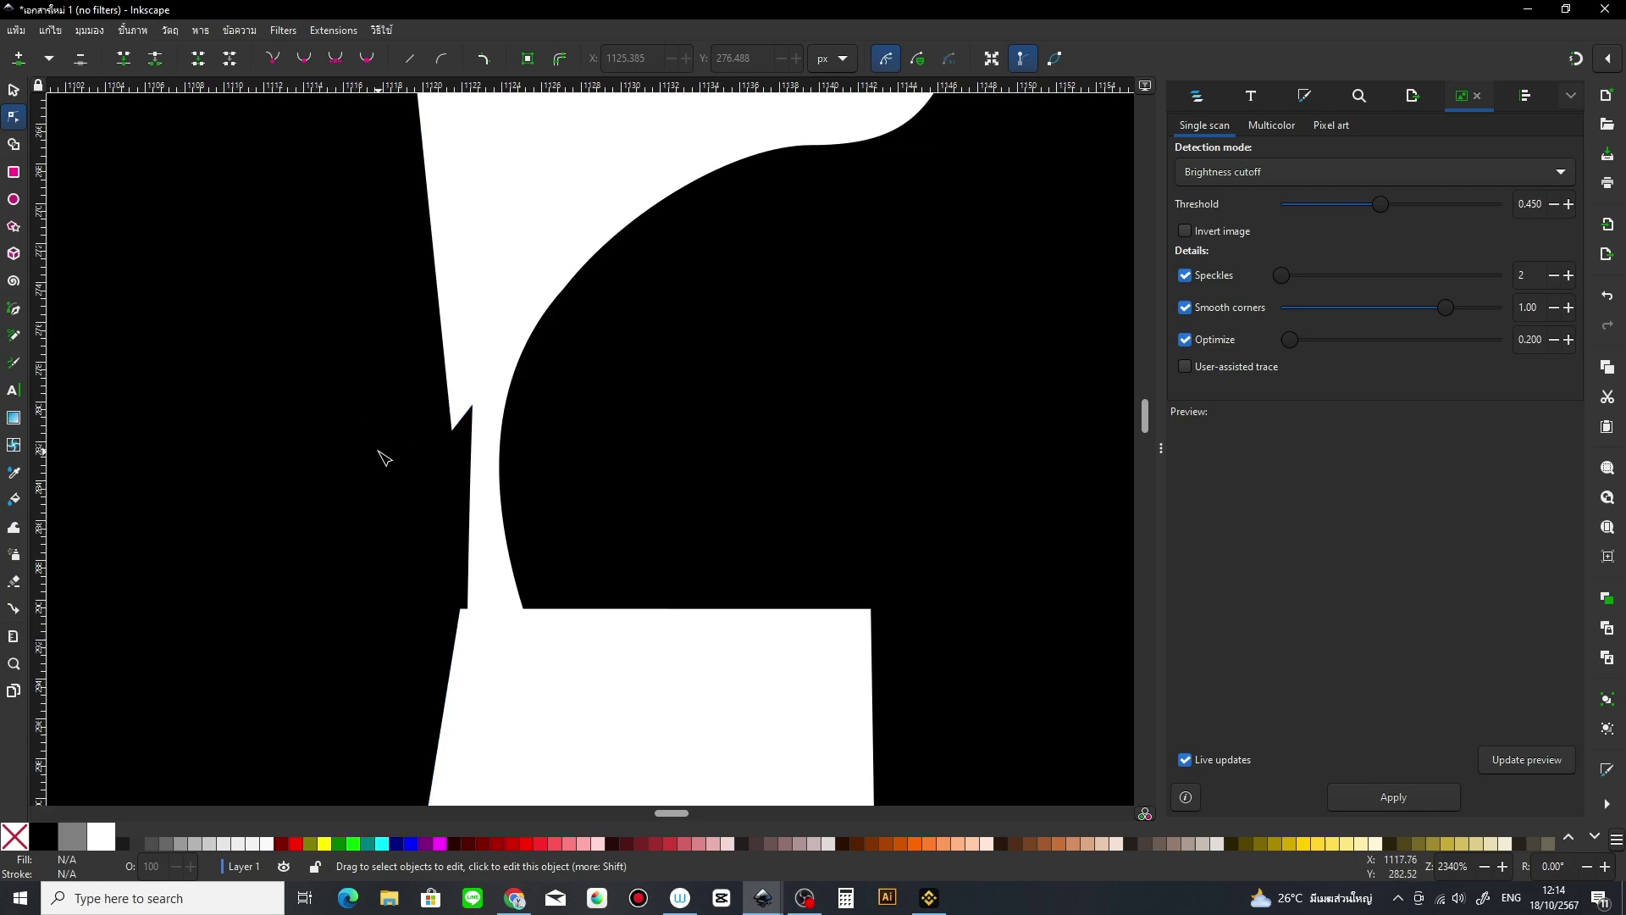
# Step: Straighten the D's right cut edge by deleting its stray nodes, then zoom back out
pyautogui.click(407, 449)
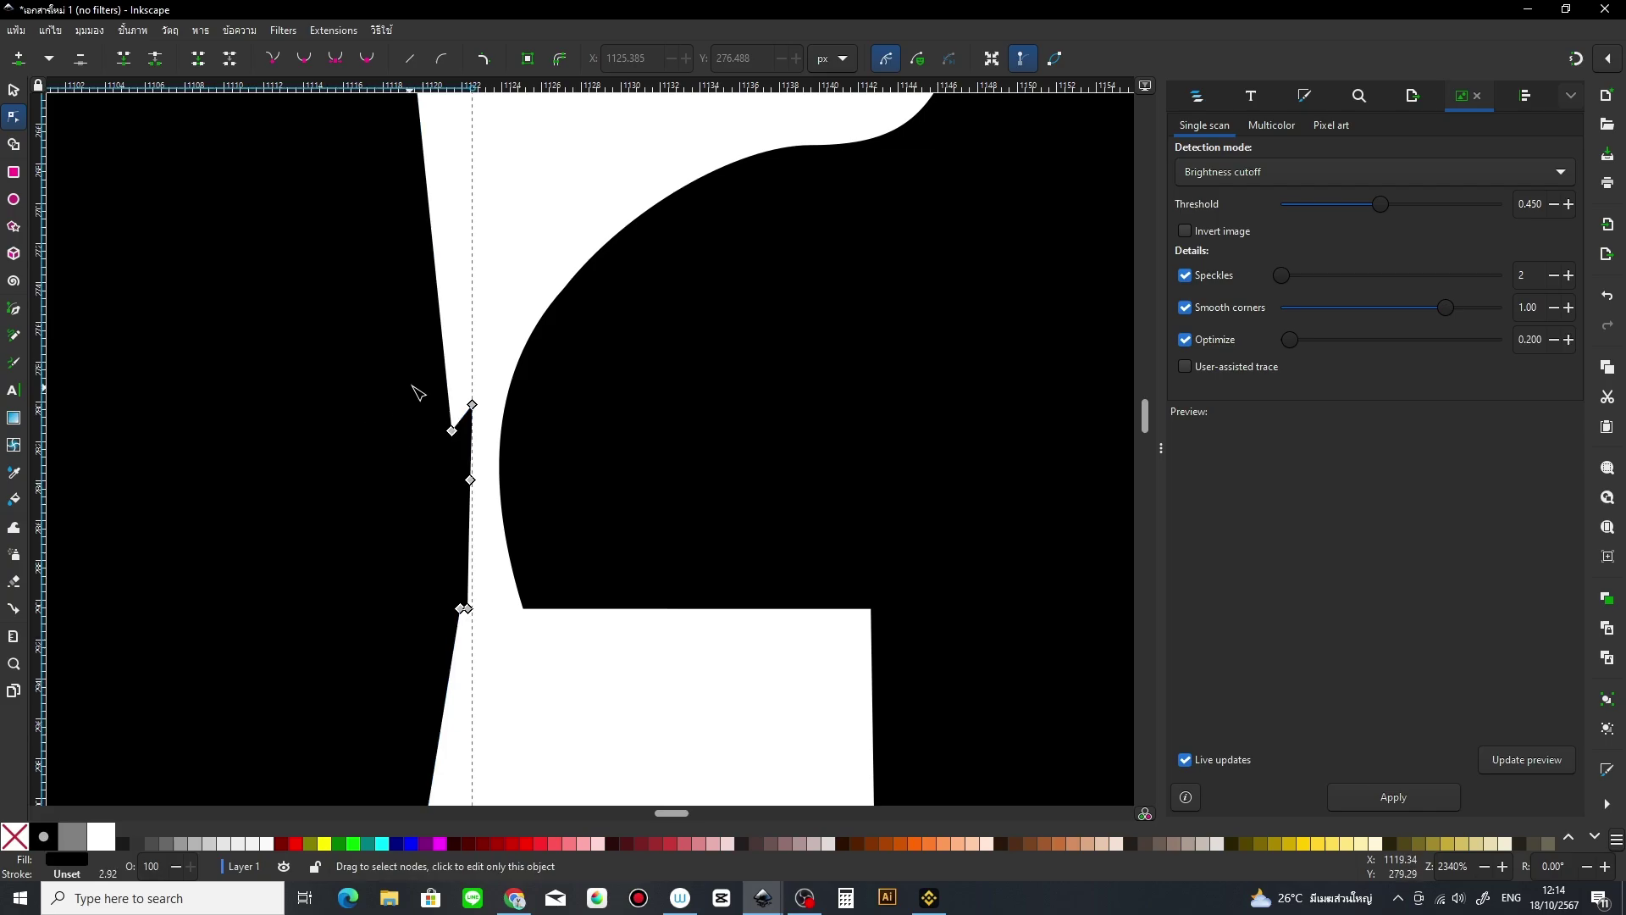
pyautogui.click(473, 406)
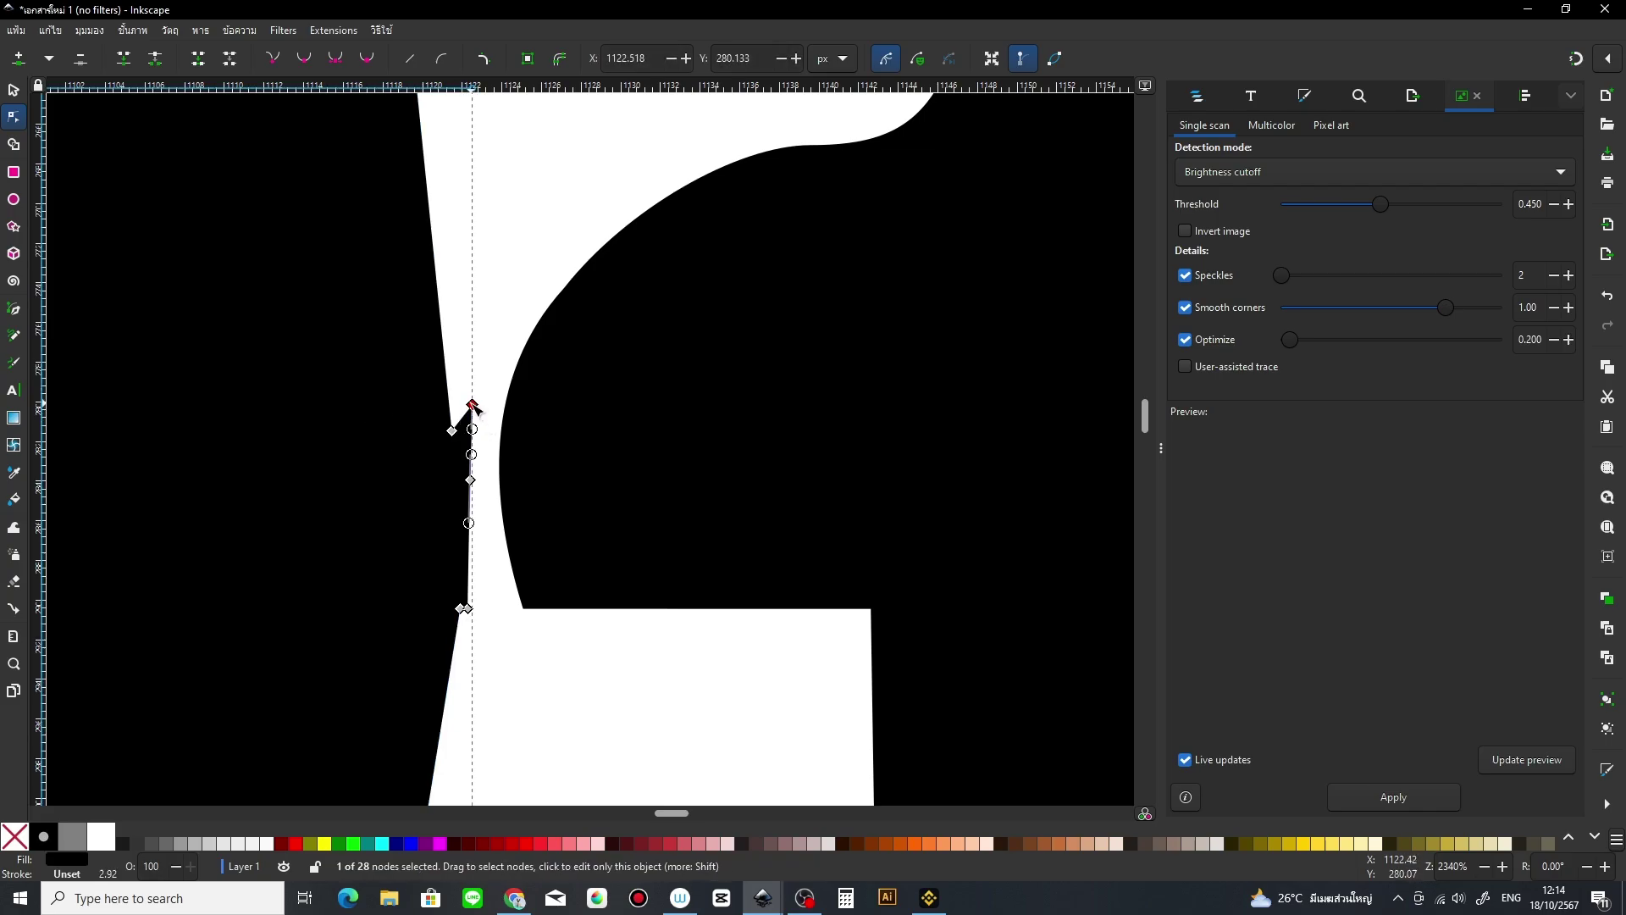
pyautogui.press('Delete')
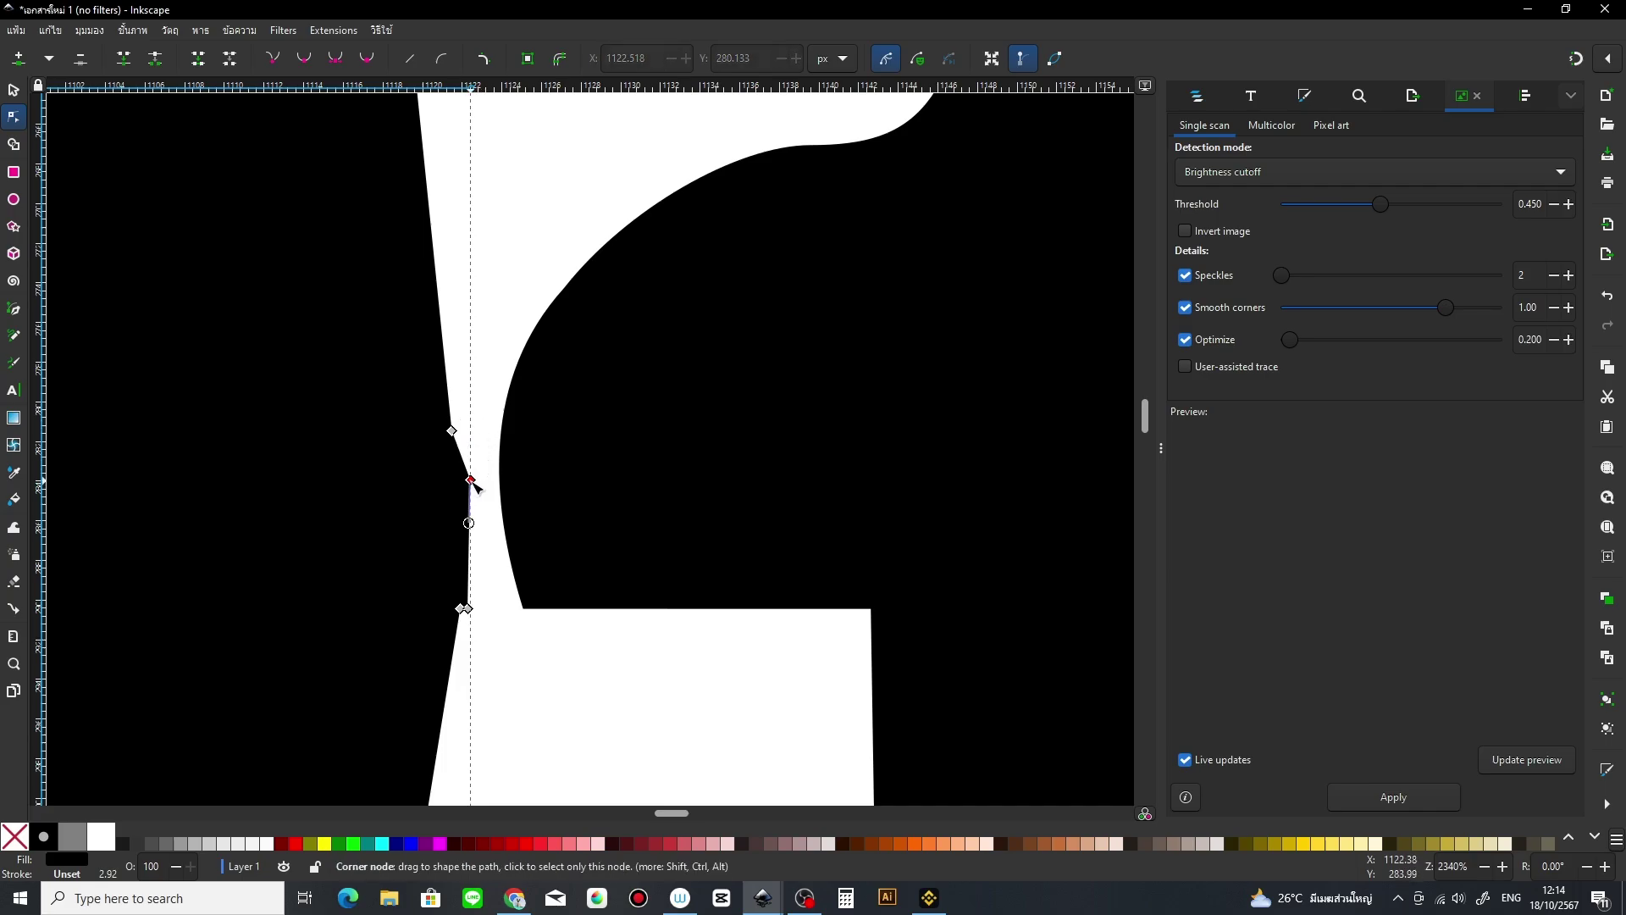
pyautogui.click(471, 482)
pyautogui.press('Delete')
pyautogui.click(469, 609)
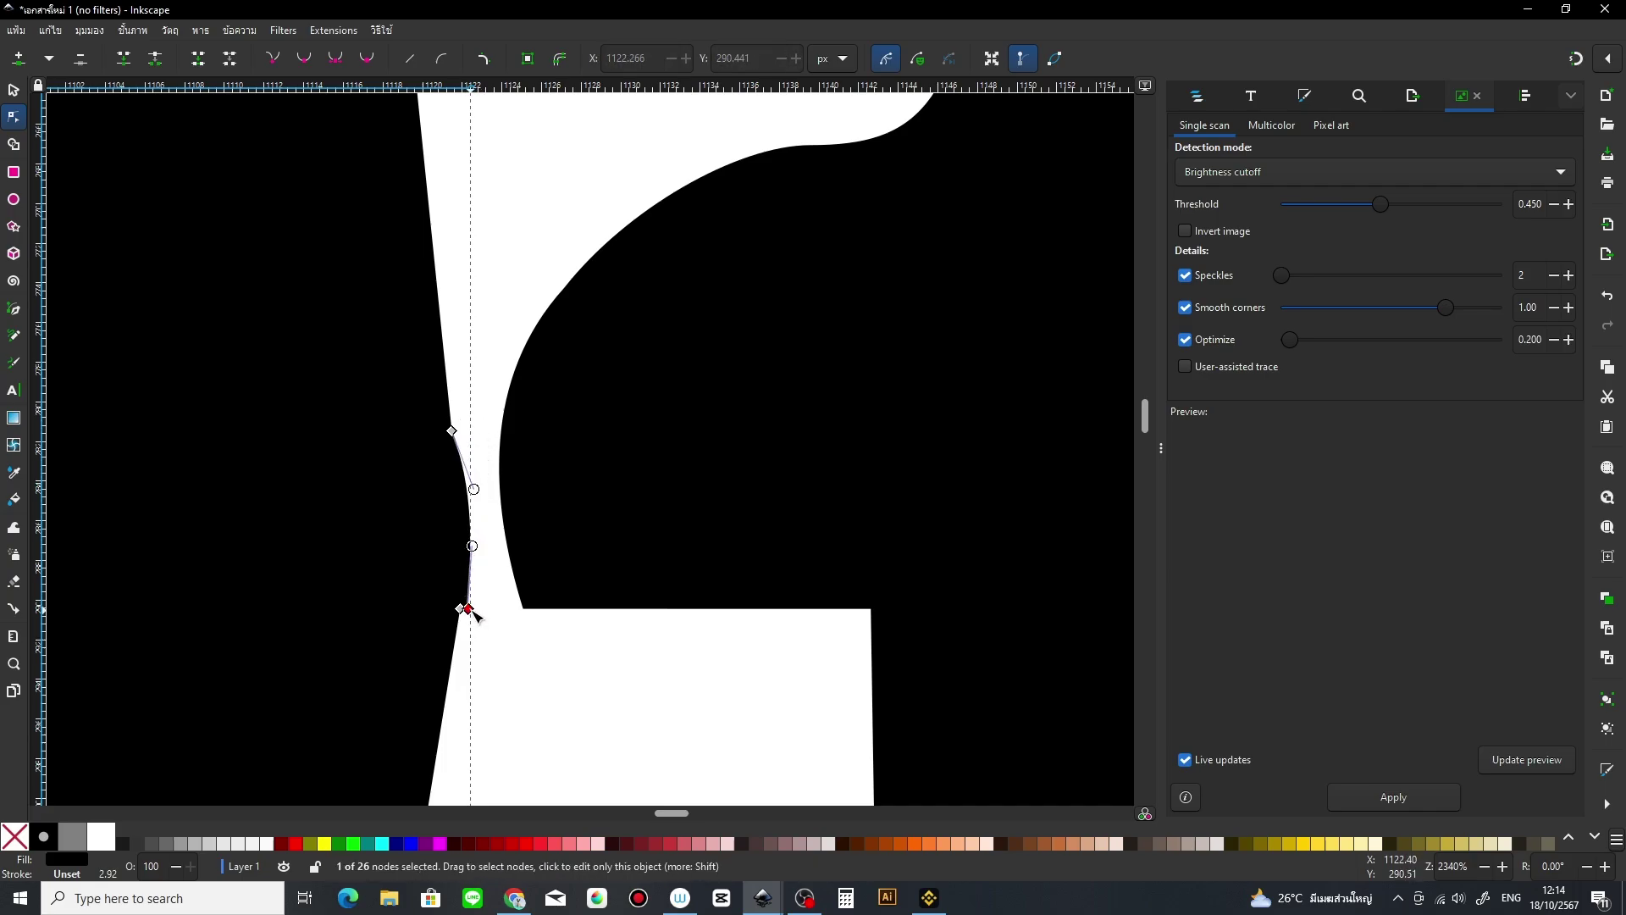
pyautogui.press('Delete')
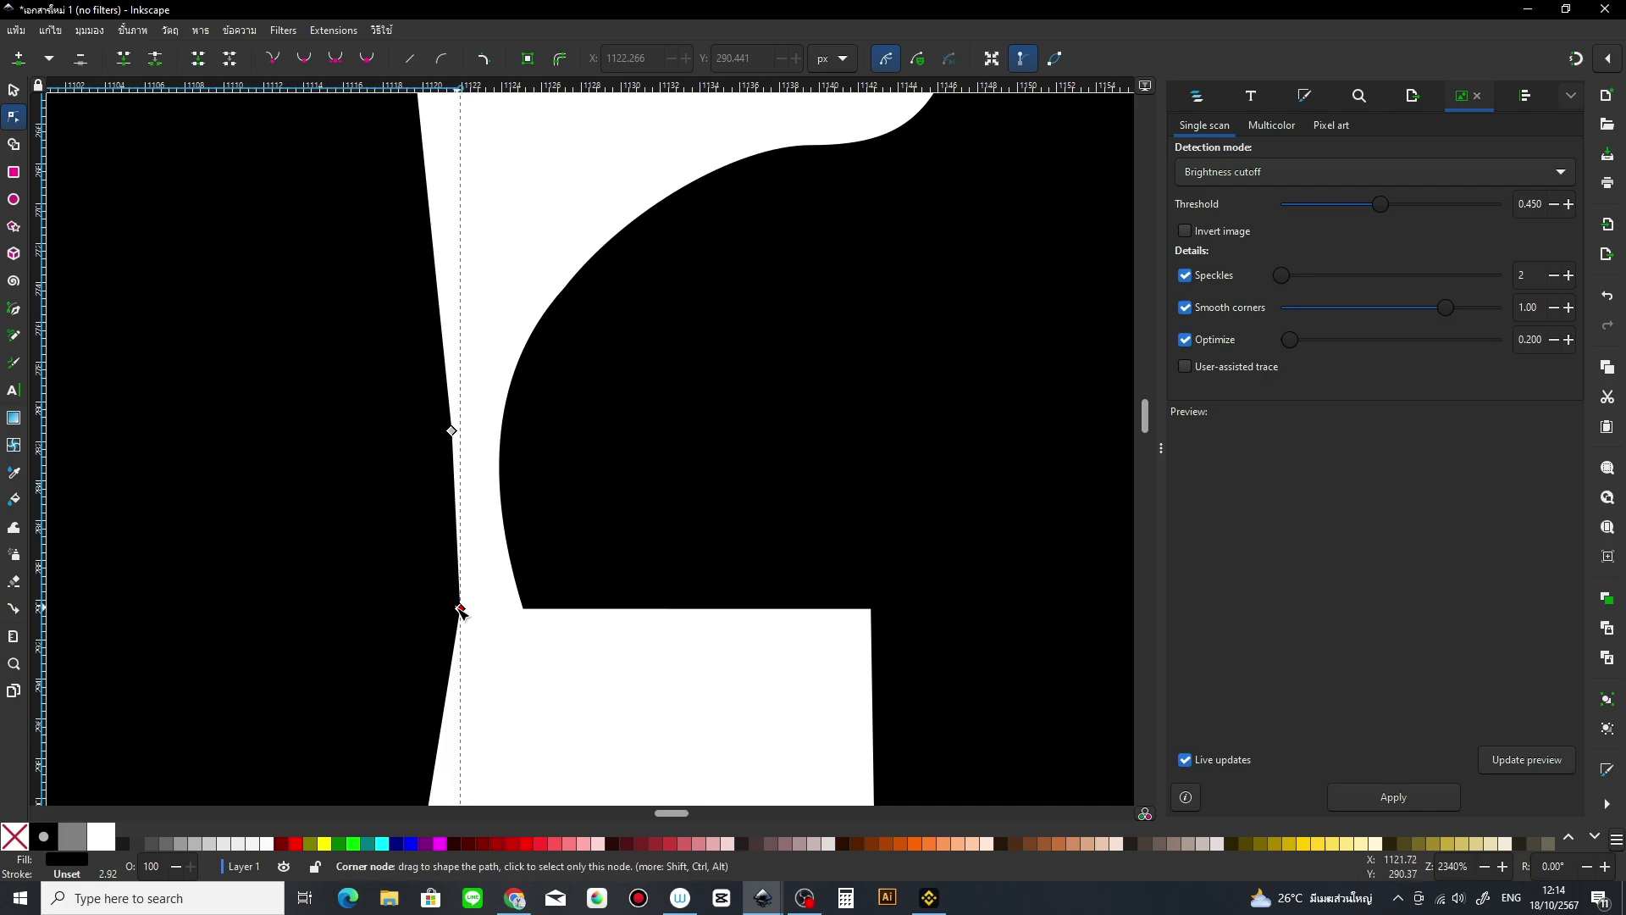
pyautogui.click(460, 609)
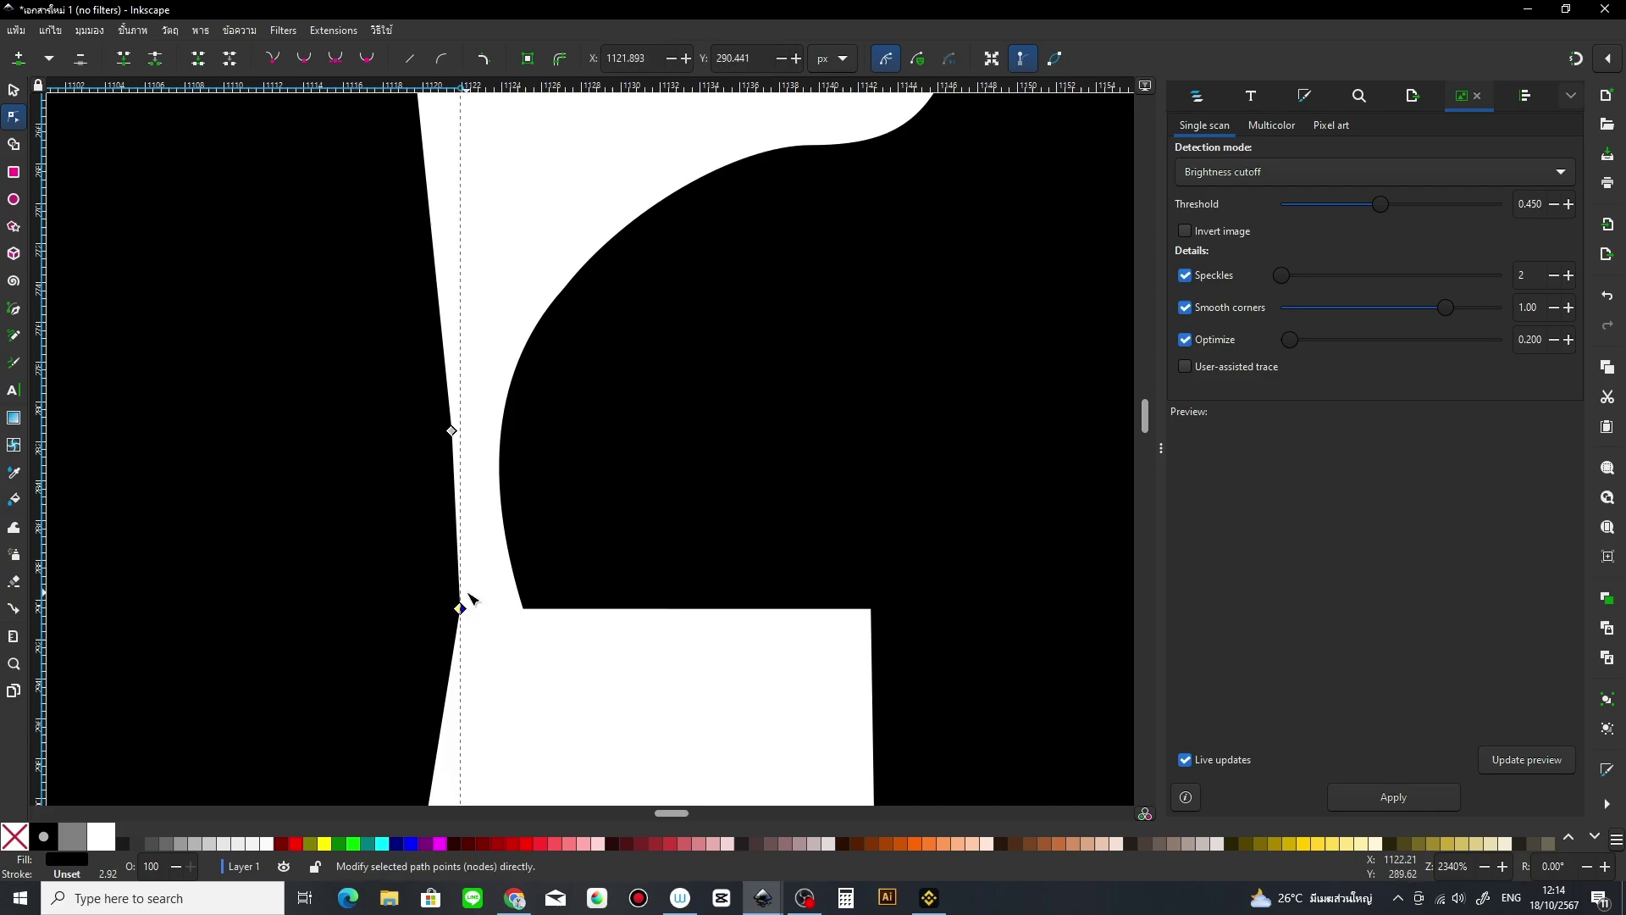
pyautogui.press('Delete')
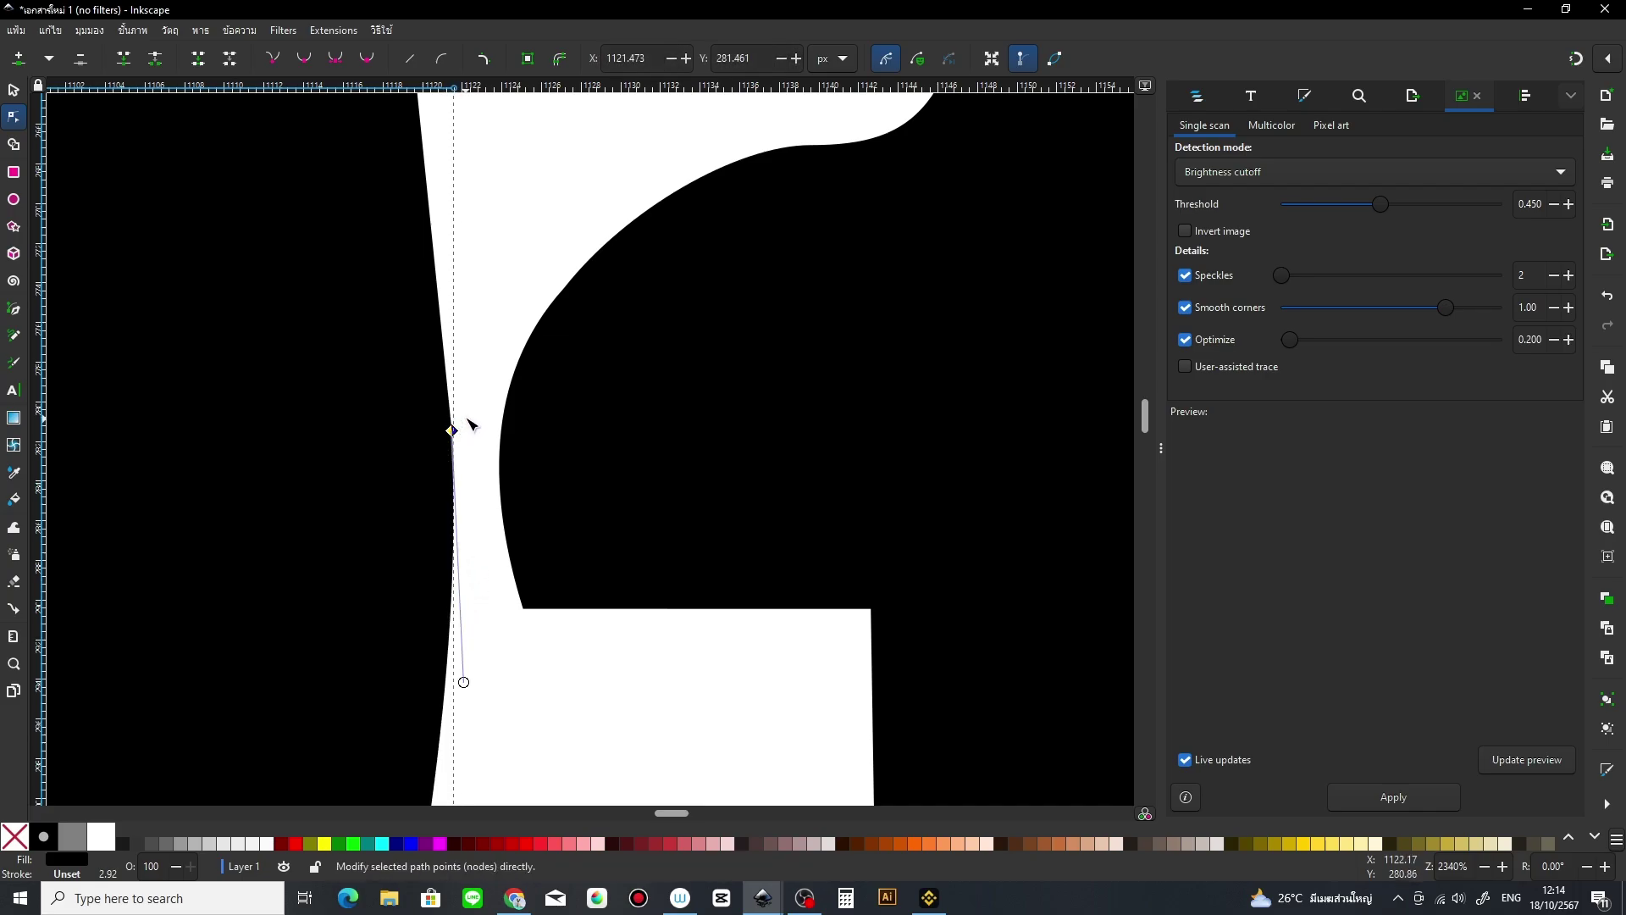
pyautogui.press('Delete')
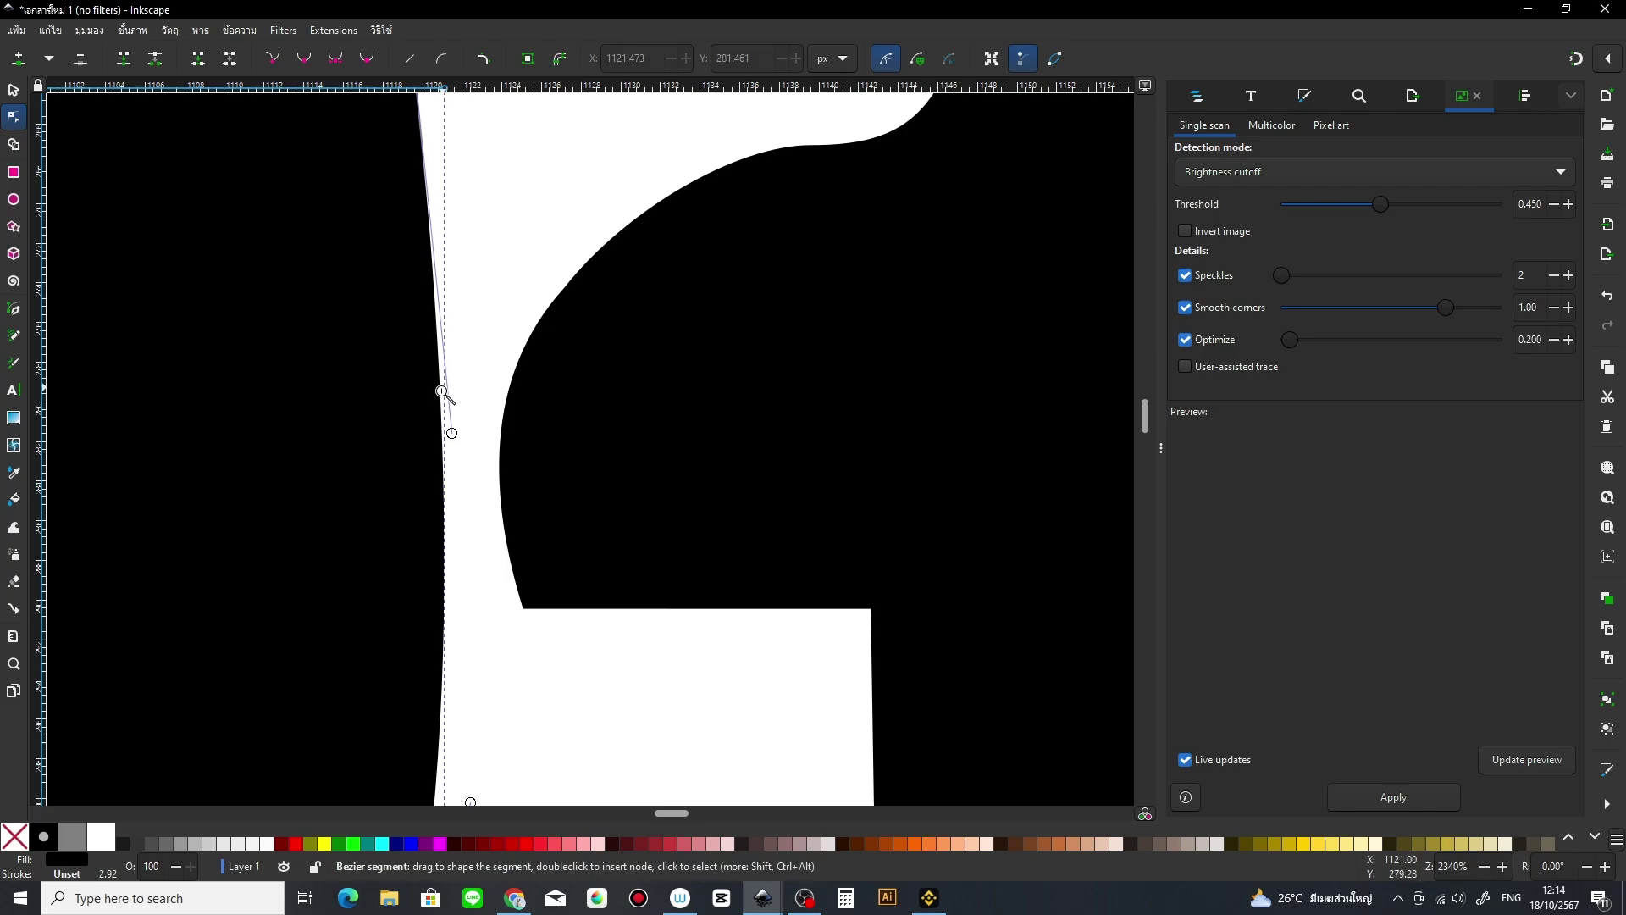
pyautogui.press('z')
pyautogui.keyDown('shift'); pyautogui.click(466, 437); pyautogui.keyUp('shift')
pyautogui.keyDown('shift'); pyautogui.click(481, 467); pyautogui.keyUp('shift')
# Step: Drag a node handle on the D's right edge to reshape its upper curve
pyautogui.keyDown('shift'); pyautogui.click(492, 538); pyautogui.keyUp('shift')
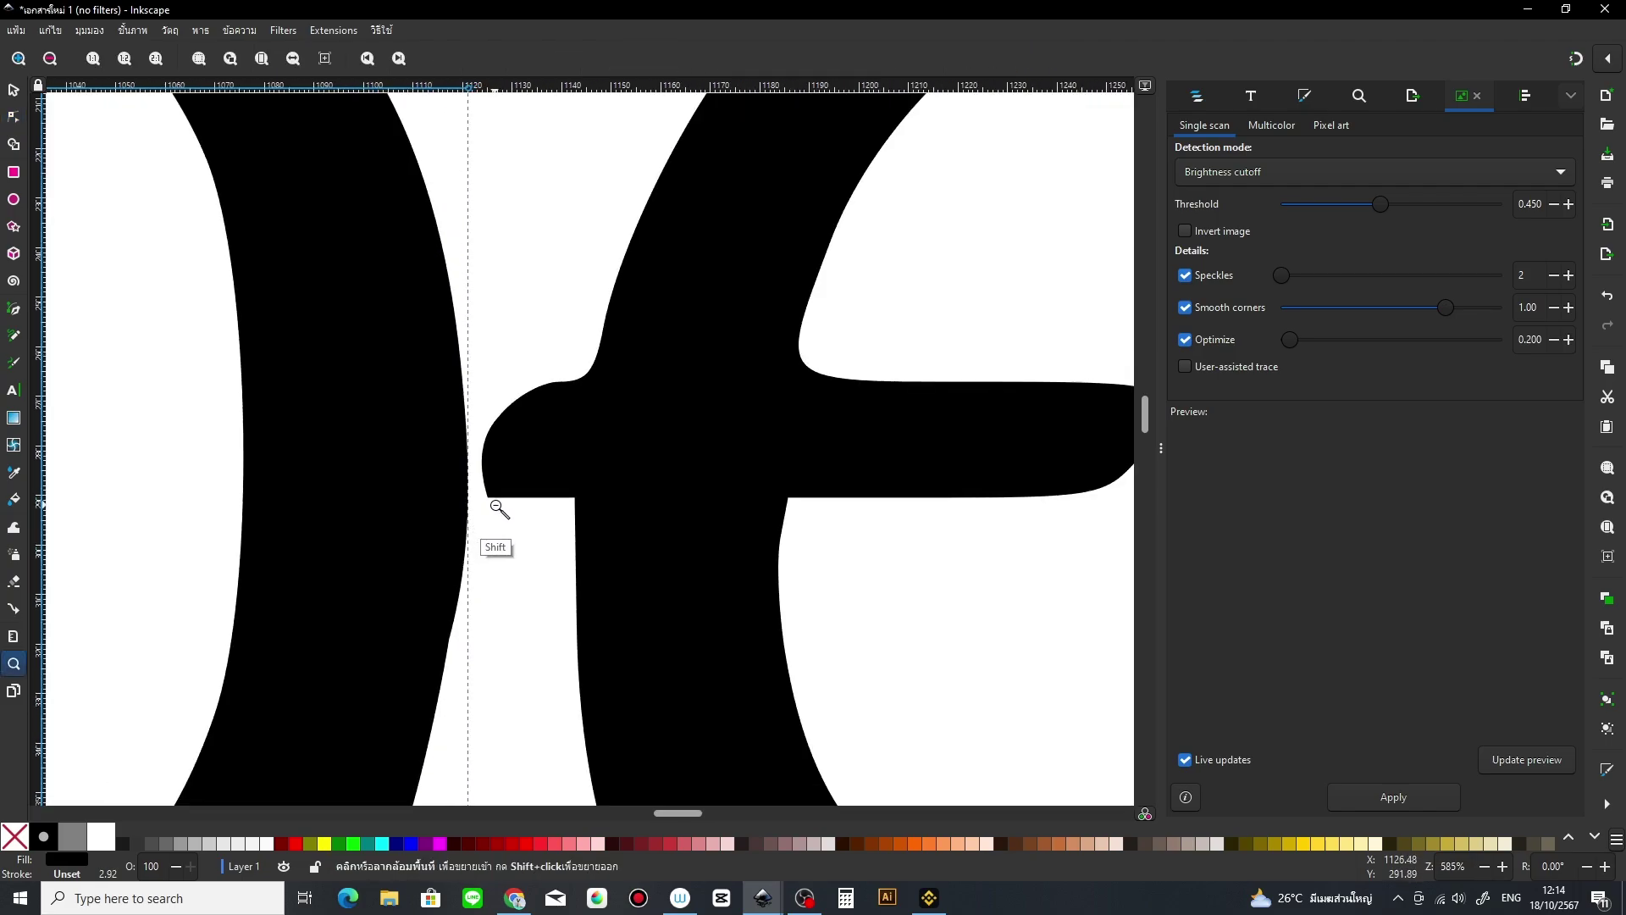
pyautogui.keyDown('shift'); pyautogui.click(506, 544); pyautogui.keyUp('shift')
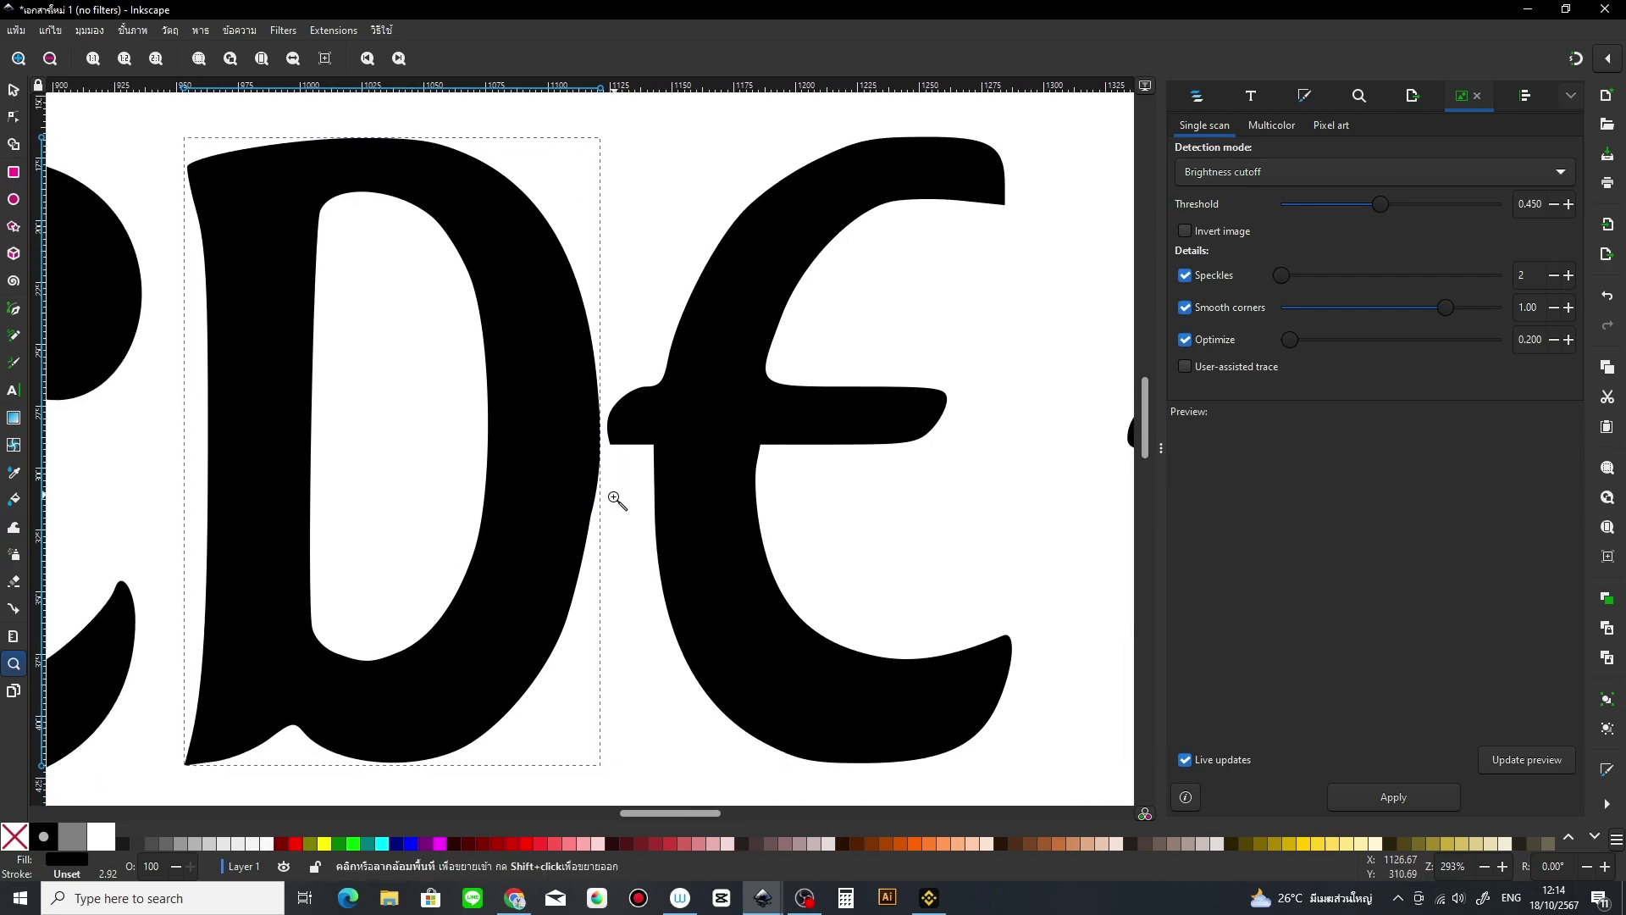
pyautogui.click(616, 497)
pyautogui.click(601, 512)
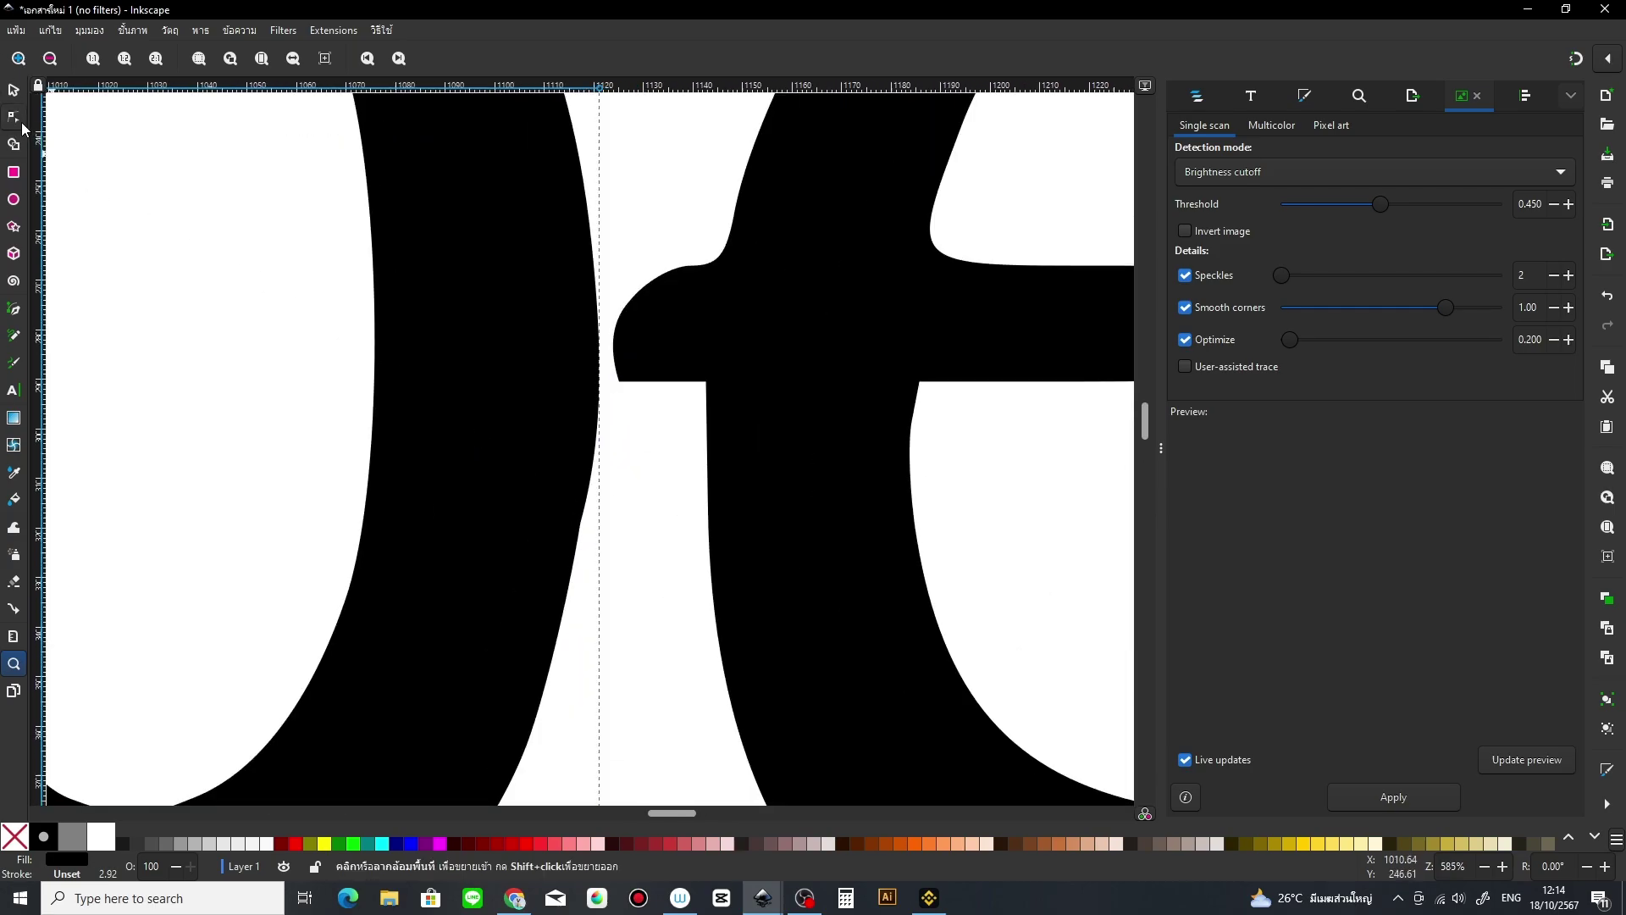
pyautogui.click(13, 117)
pyautogui.click(580, 522)
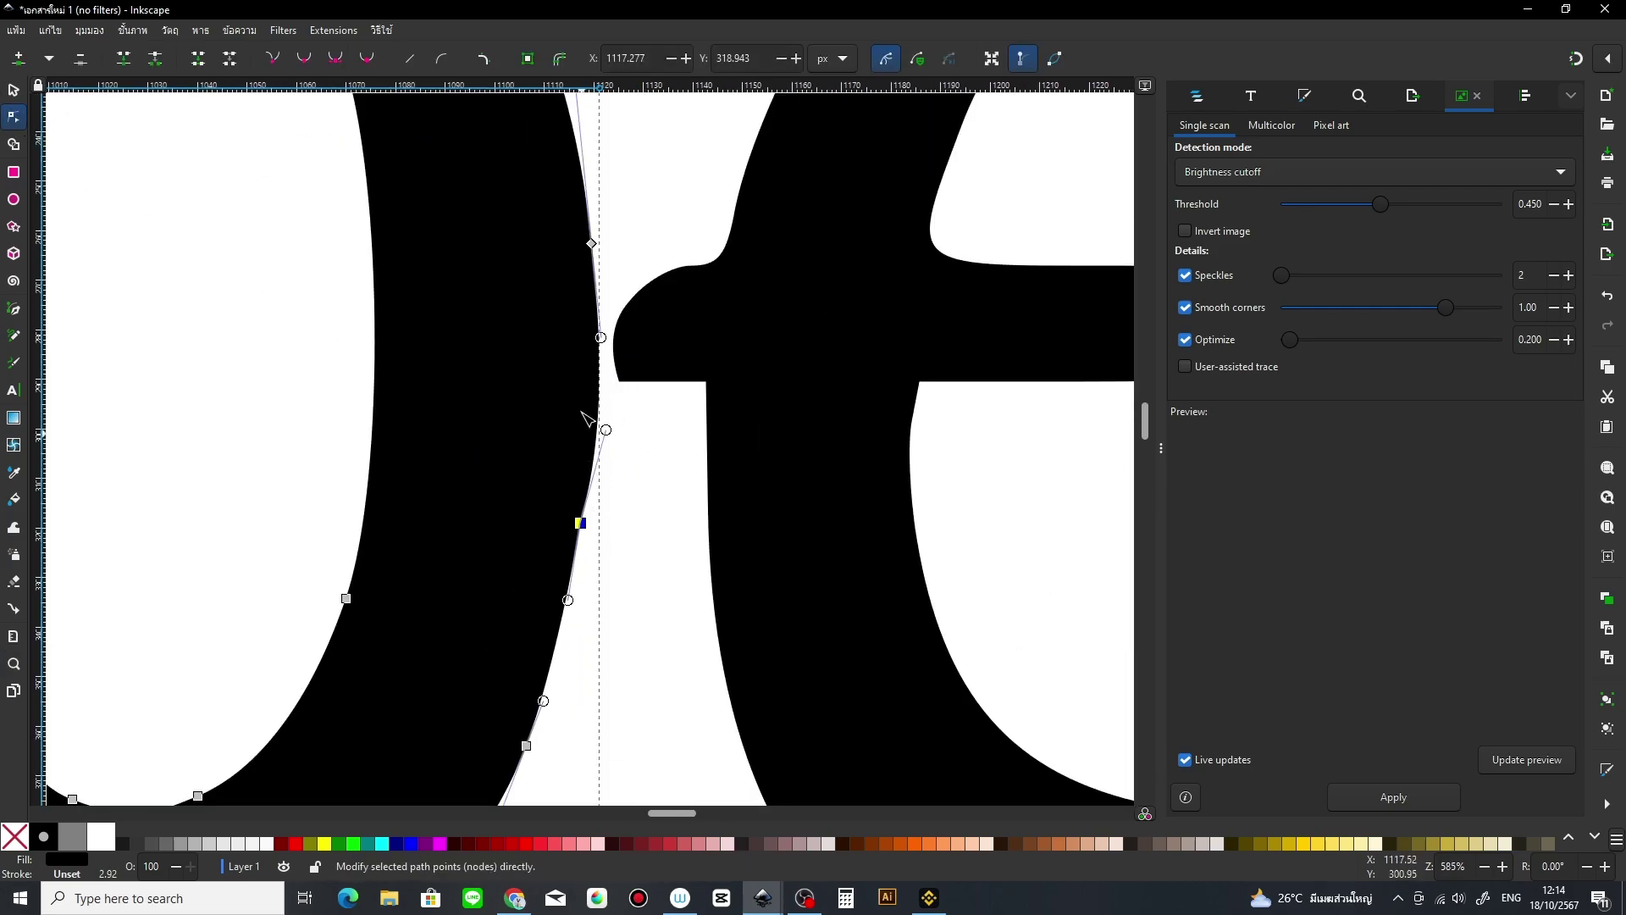
pyautogui.moveTo(593, 245); pyautogui.dragTo(611, 408)
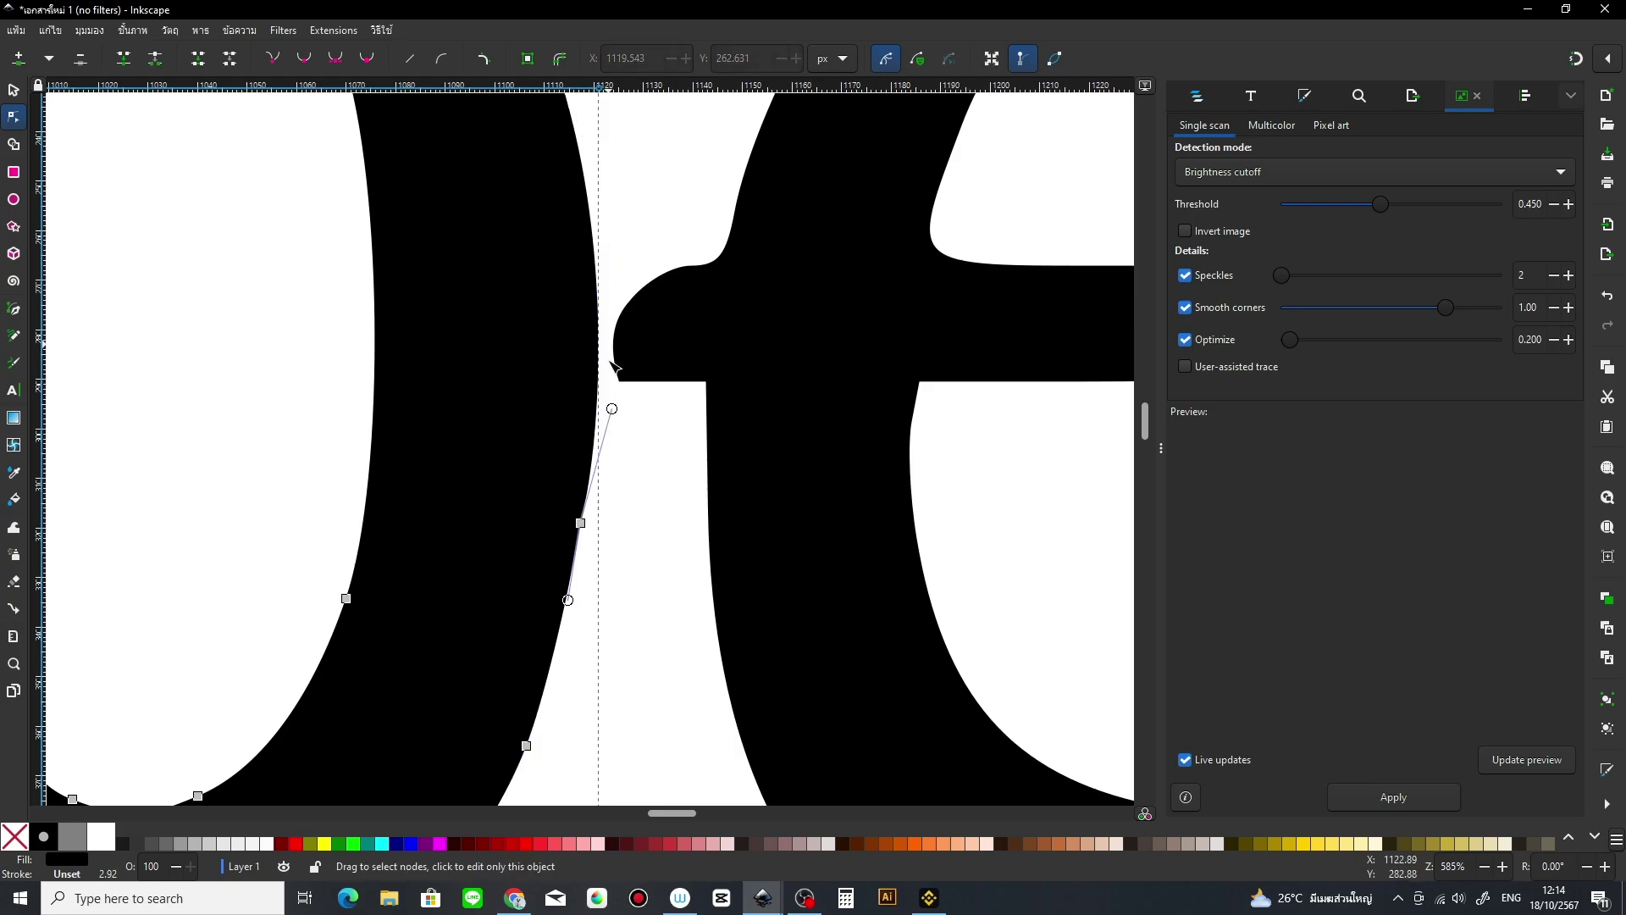
pyautogui.click(644, 538)
# Step: Zoom out to view the whole letters again
pyautogui.press('-')
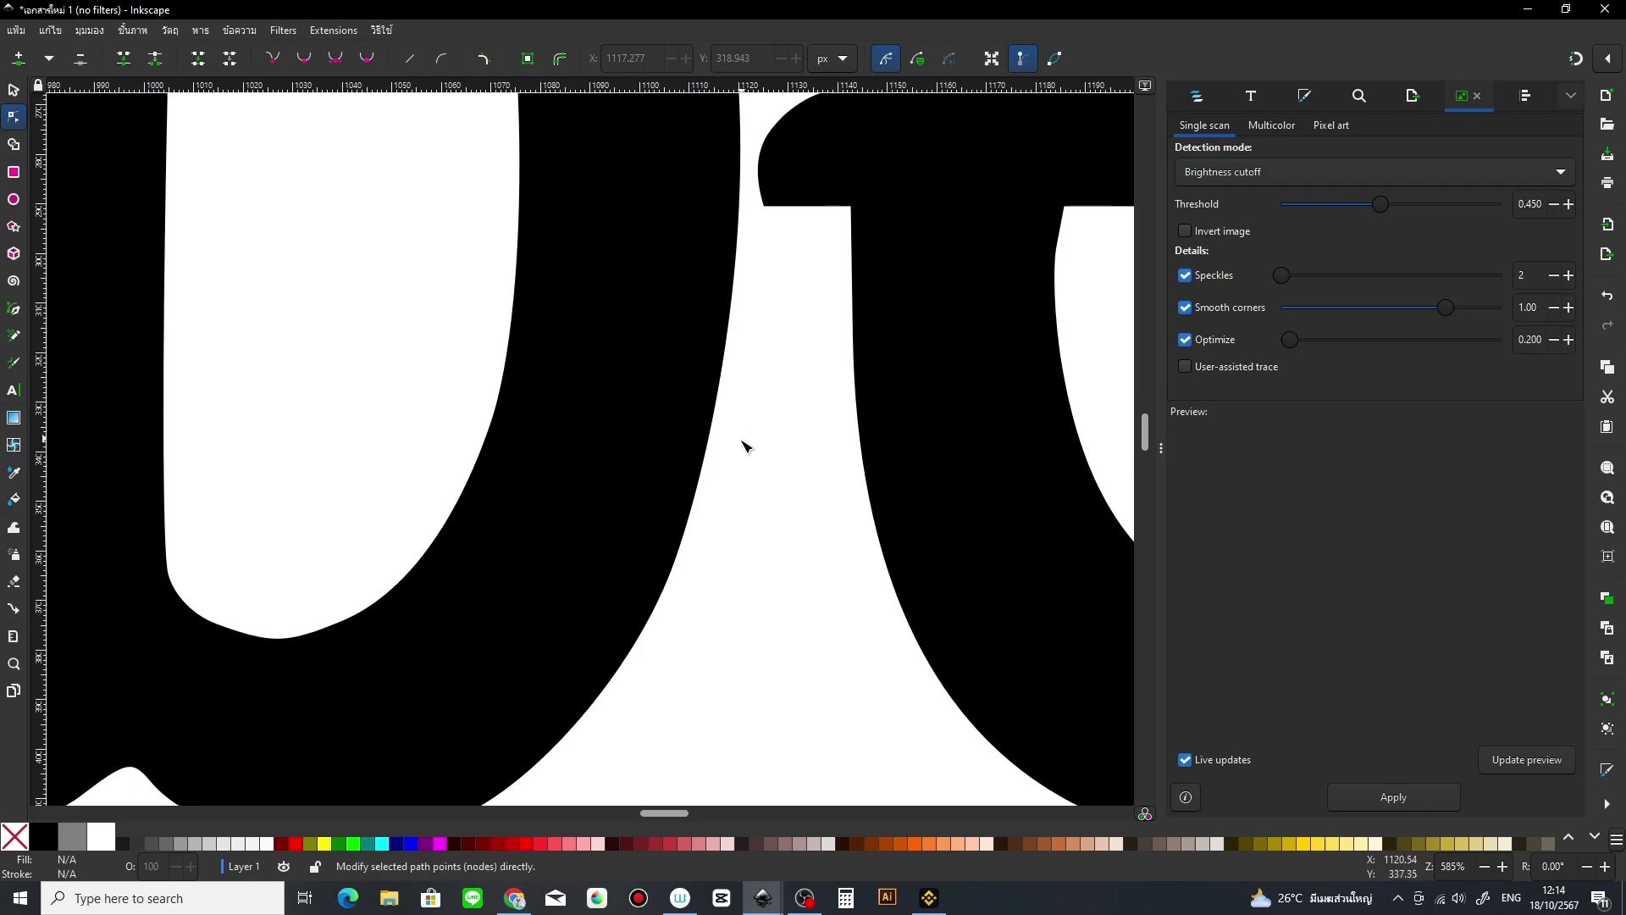
pyautogui.press('z')
pyautogui.keyDown('shift'); pyautogui.click(728, 470); pyautogui.keyUp('shift')
pyautogui.scroll(2, 737, 440)
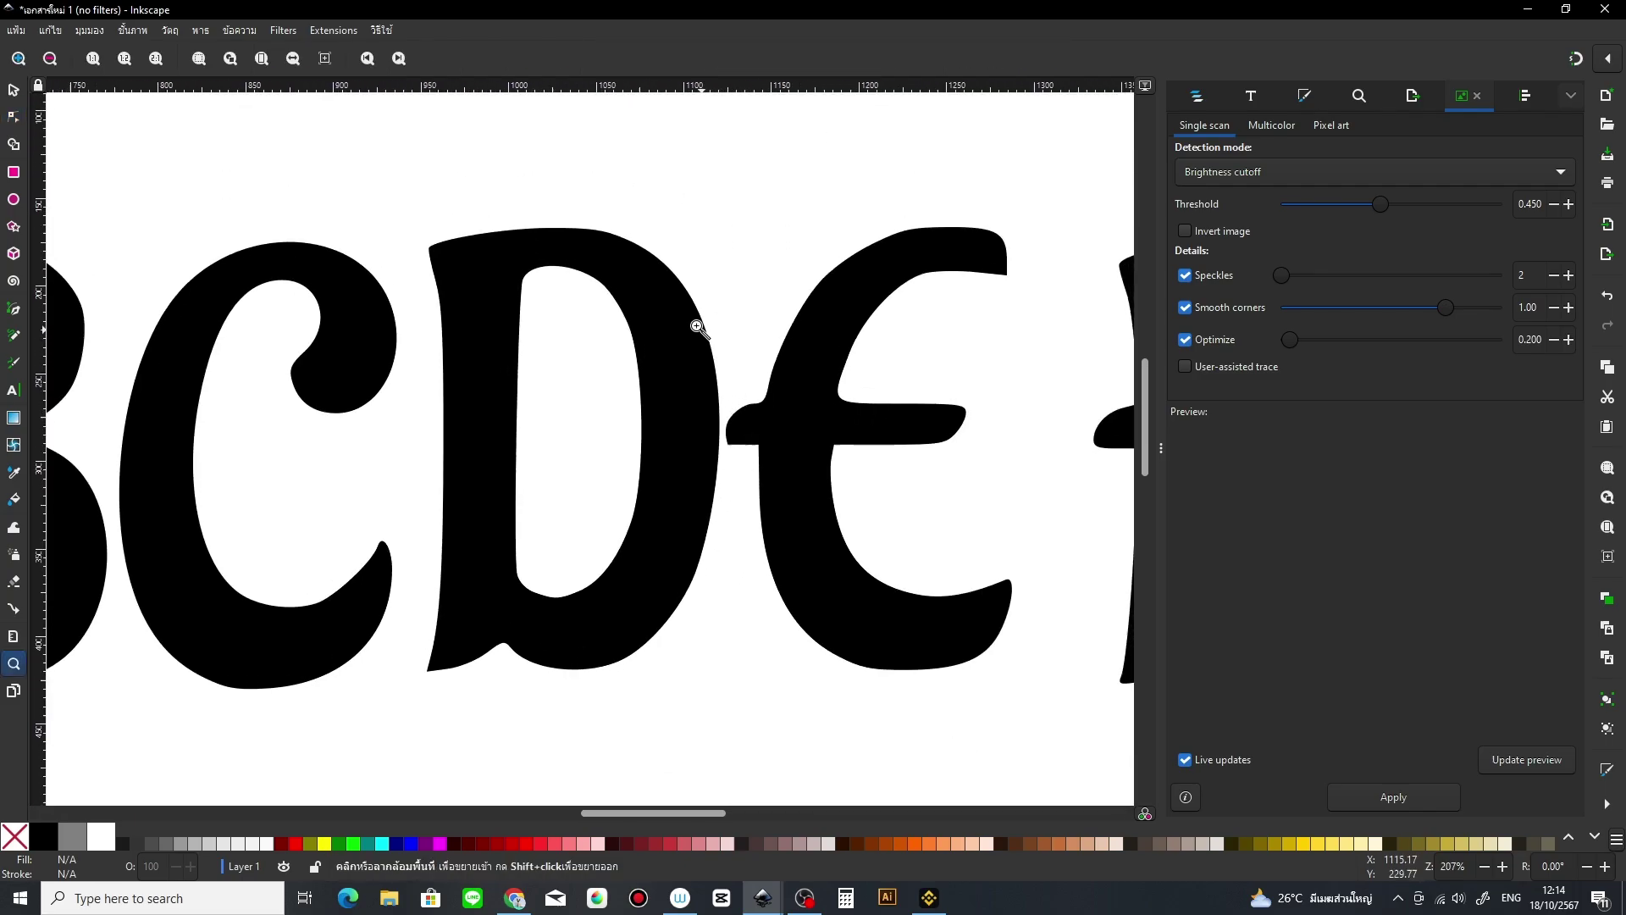
# Step: Move the E and then the D further to the right
pyautogui.click(14, 89)
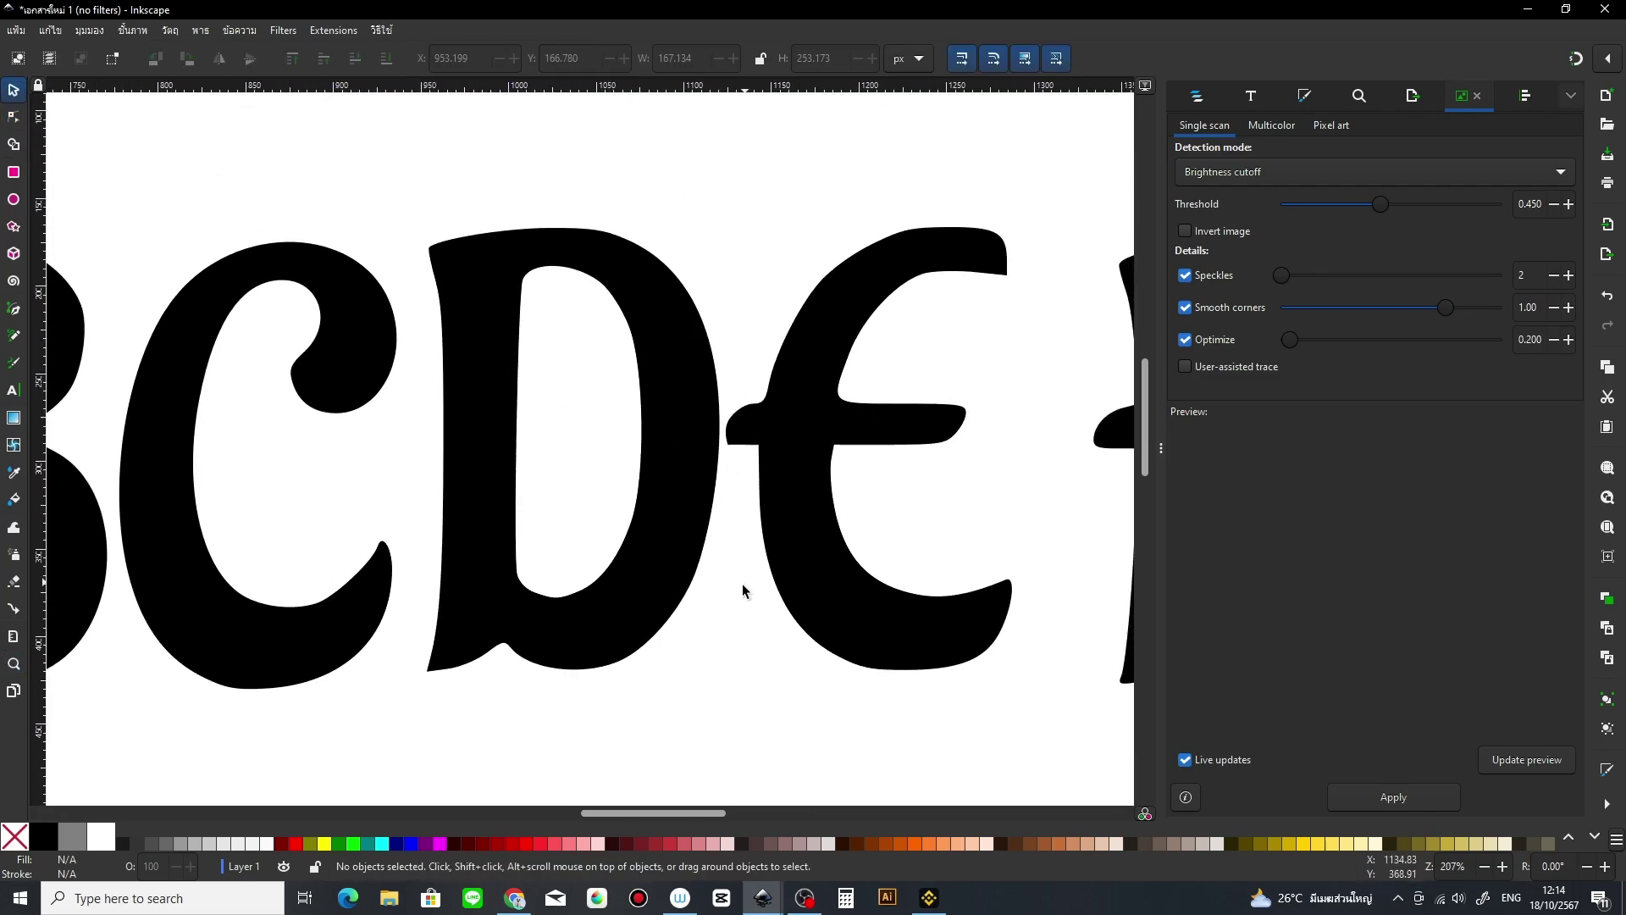
pyautogui.moveTo(820, 546); pyautogui.dragTo(891, 561)
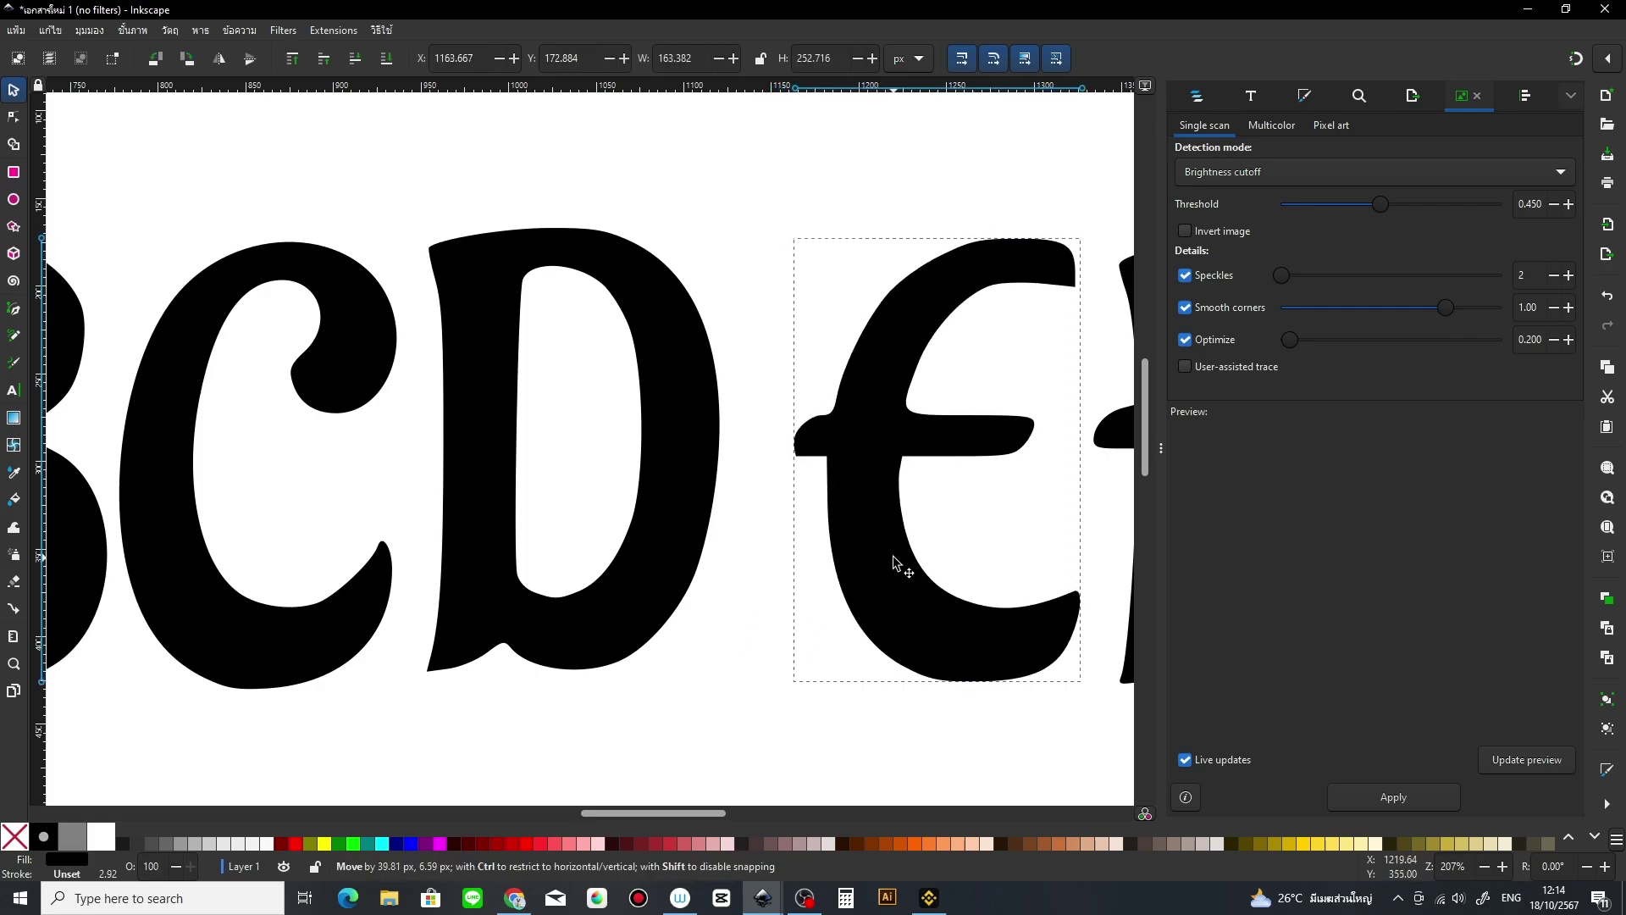
pyautogui.moveTo(696, 508); pyautogui.dragTo(751, 509)
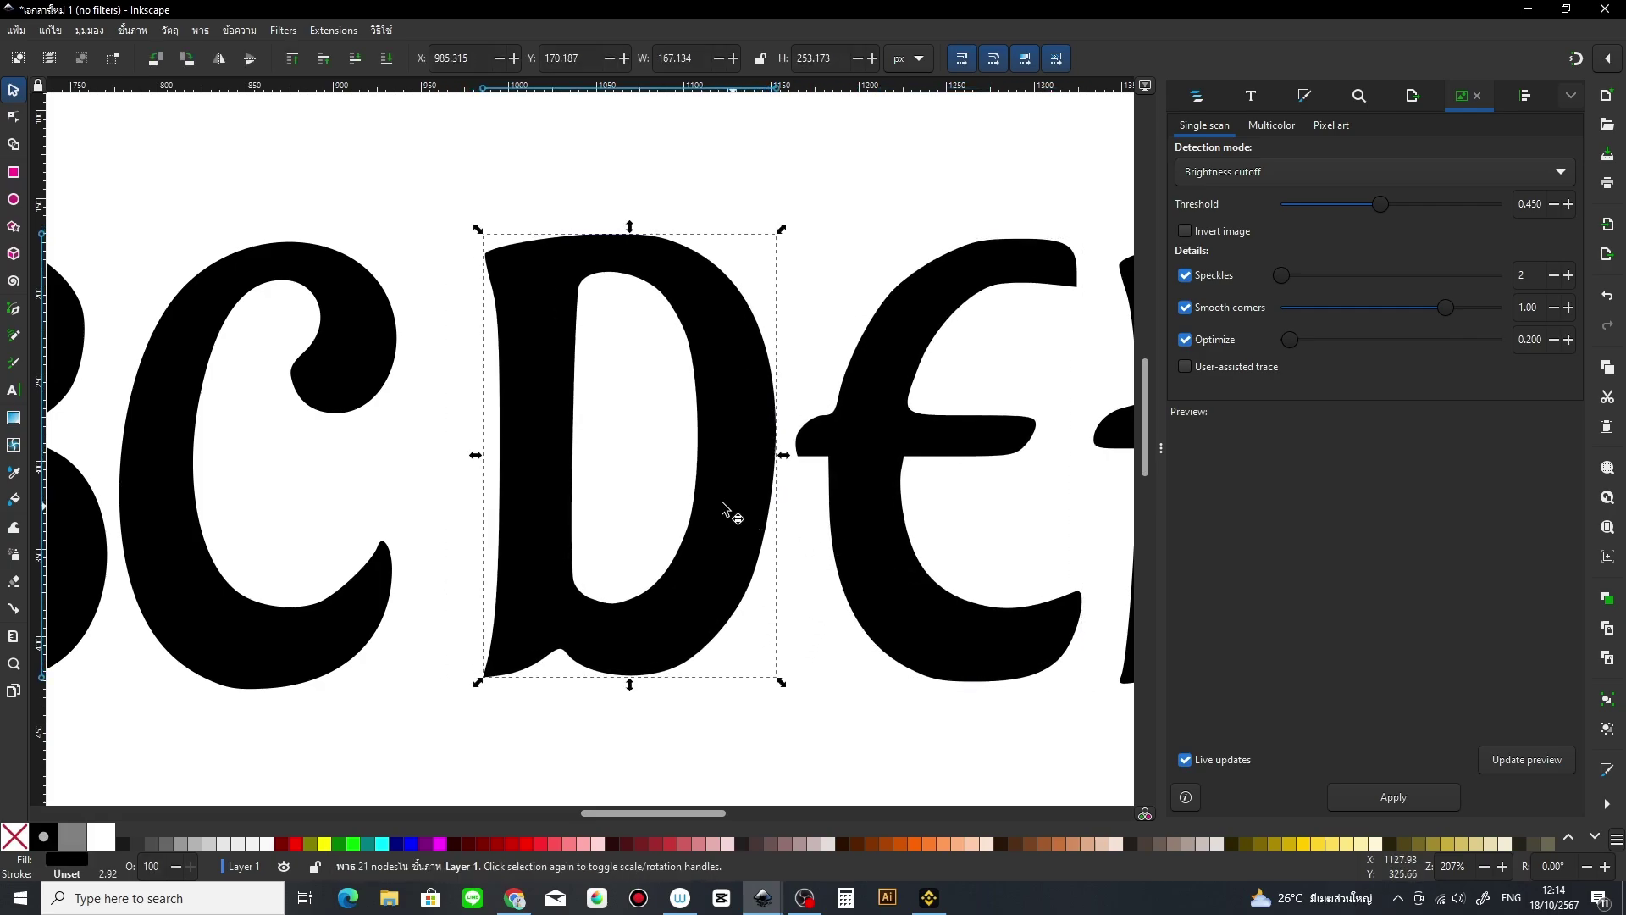
# Step: Pan over to the letter A and select it
pyautogui.moveTo(462, 454); pyautogui.dragTo(820, 477)
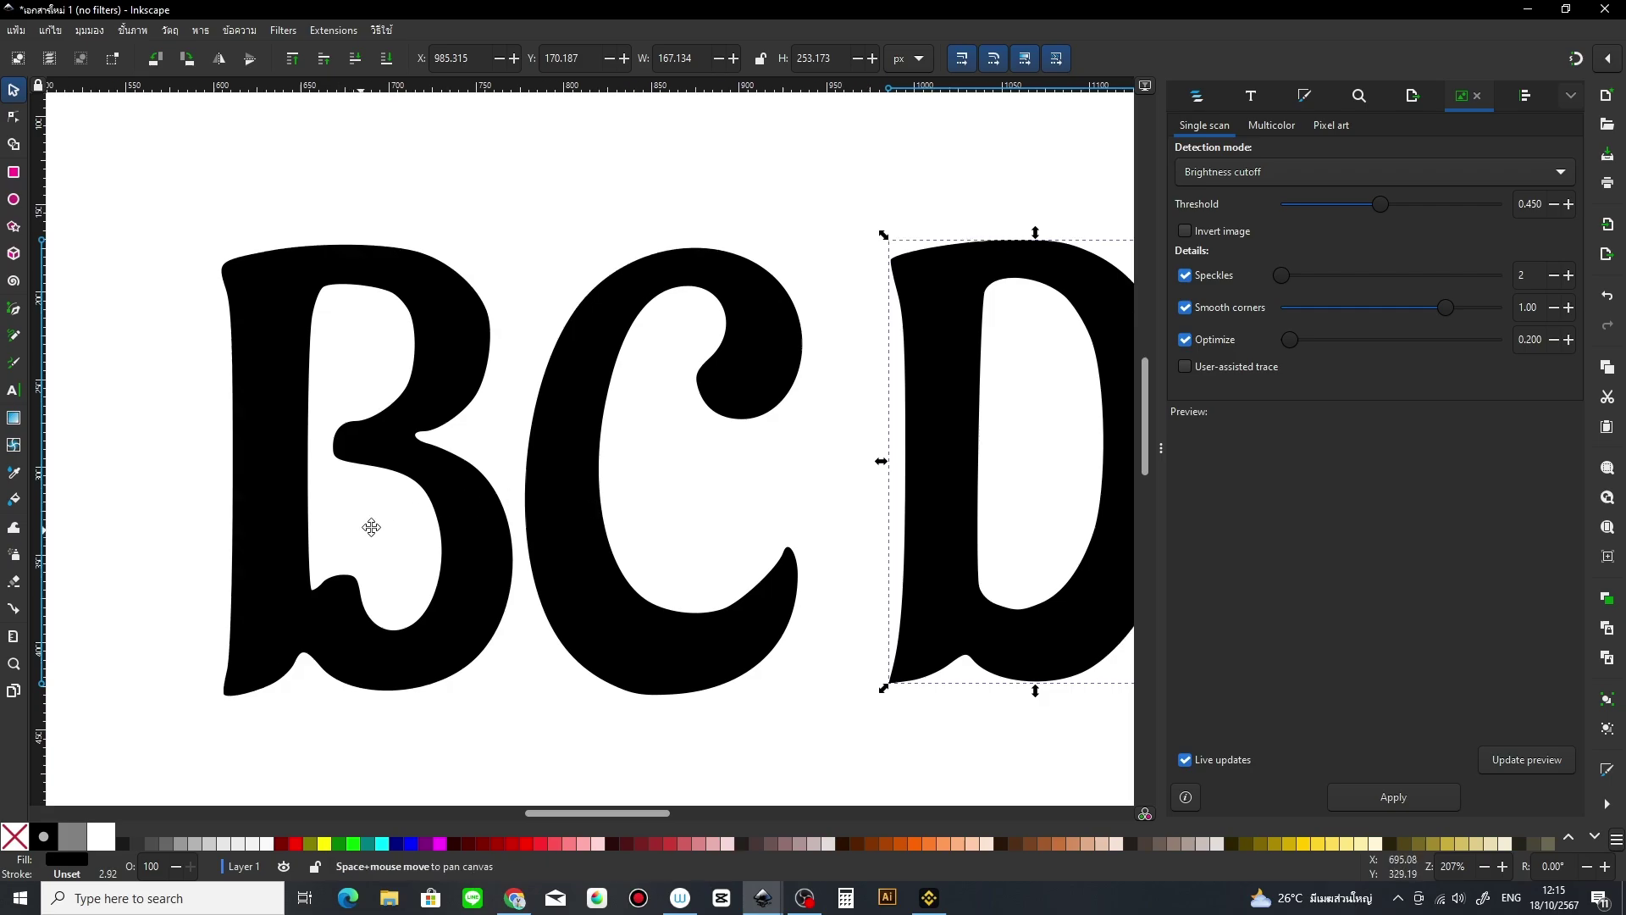
pyautogui.moveTo(370, 527); pyautogui.dragTo(828, 516)
pyautogui.hscroll(-4, 509, 409)
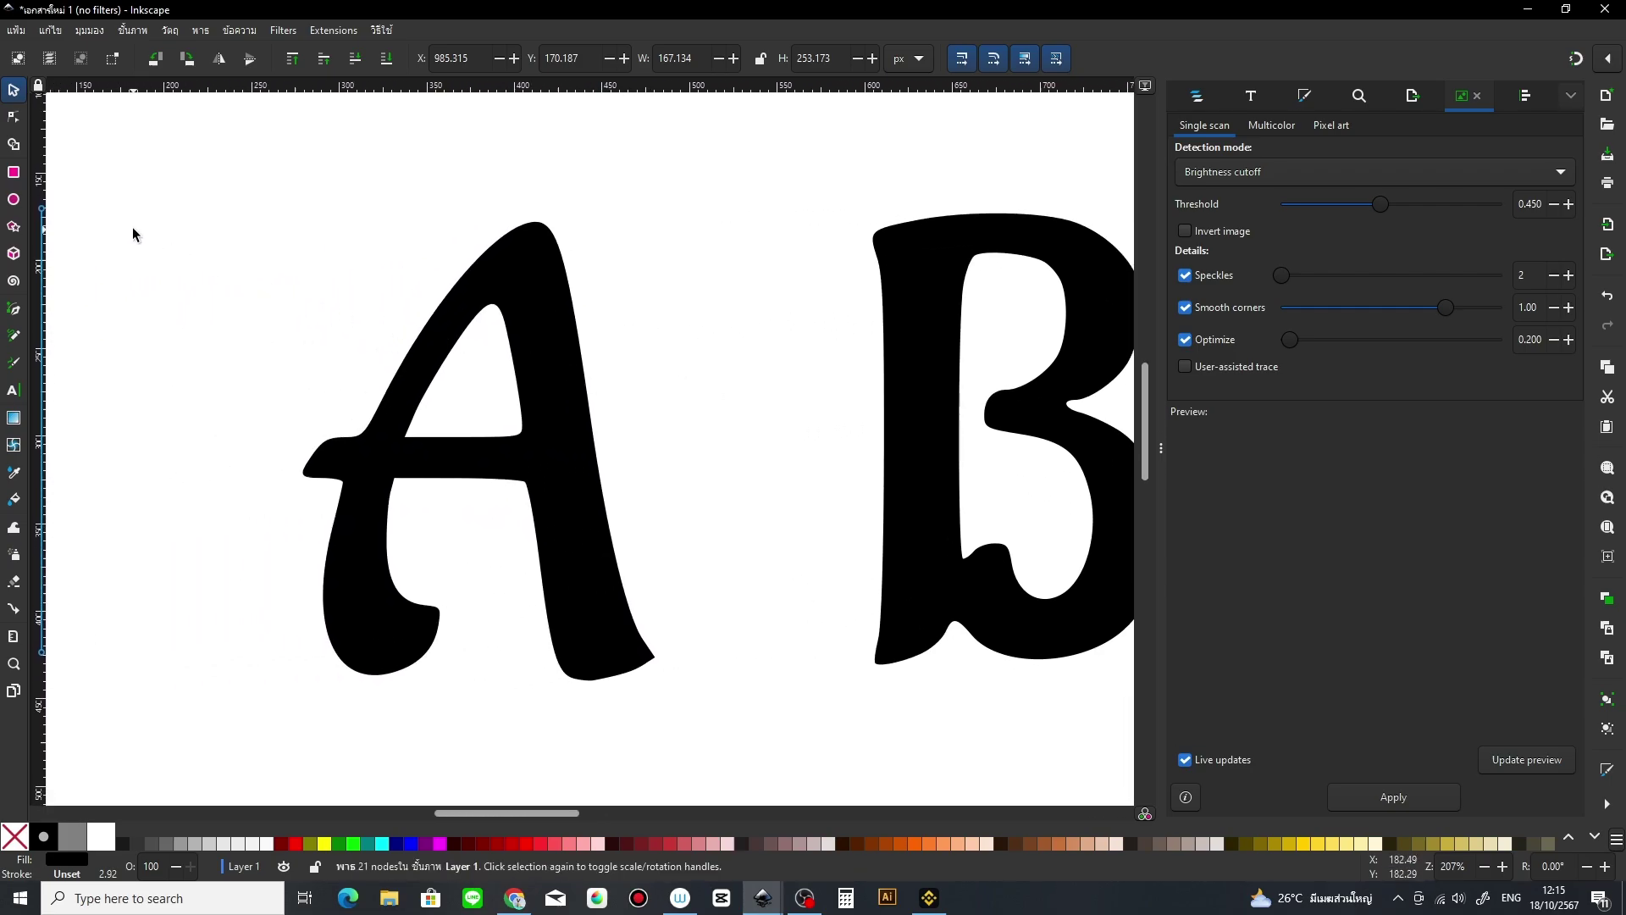
pyautogui.click(582, 322)
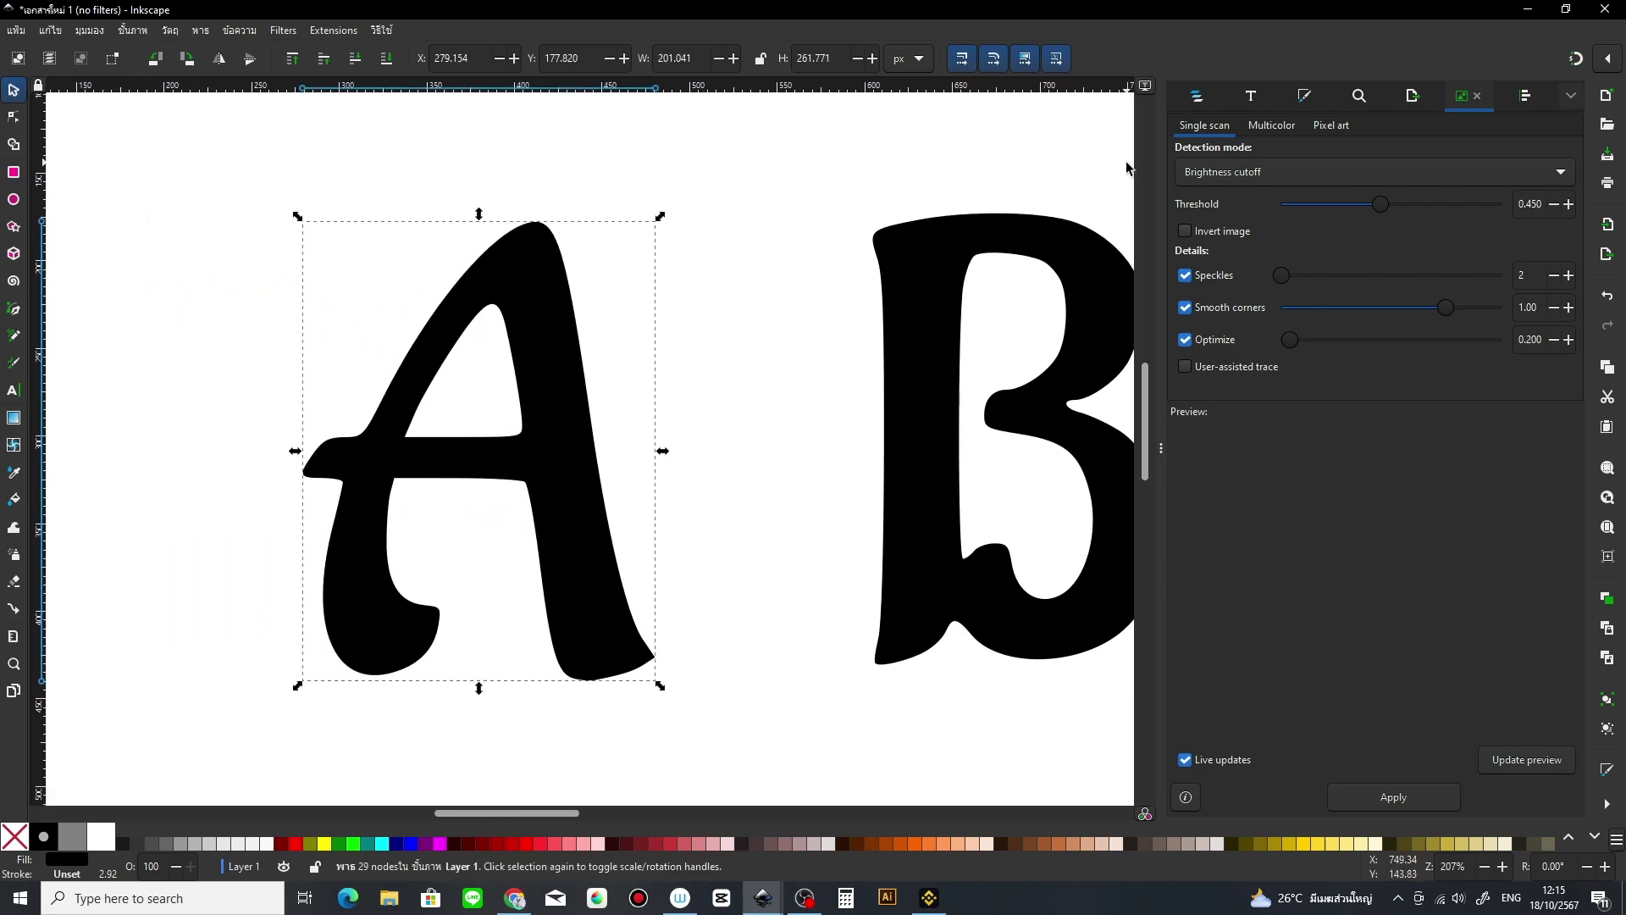
# Step: Give the A no fill and a flat black stroke 1 mm wide
pyautogui.click(1305, 95)
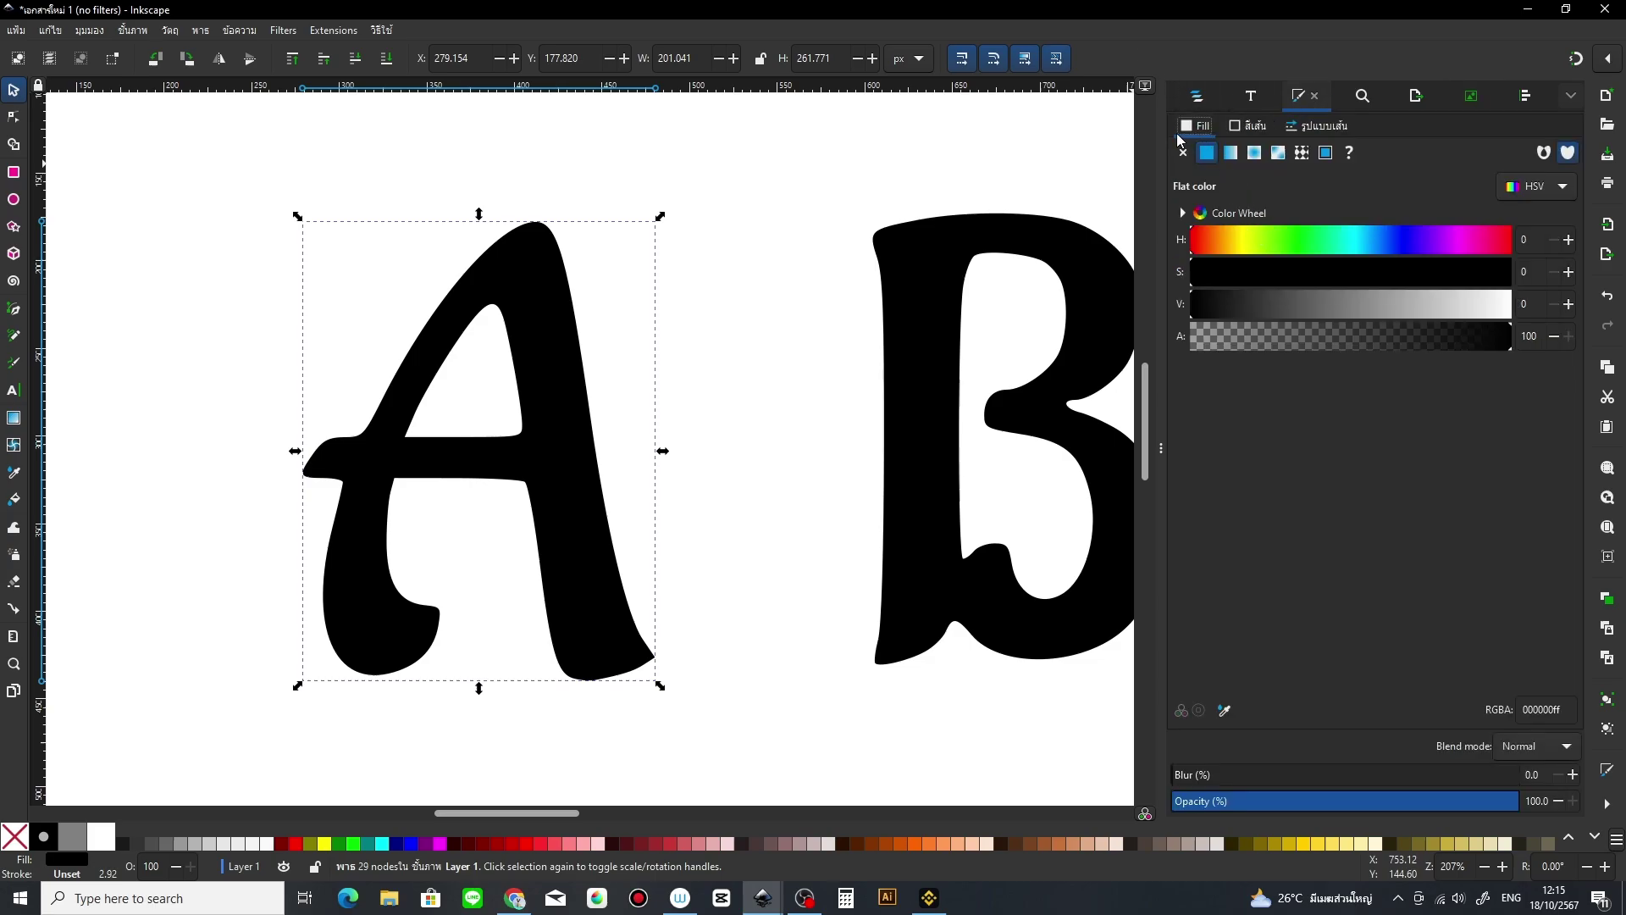
pyautogui.click(1184, 153)
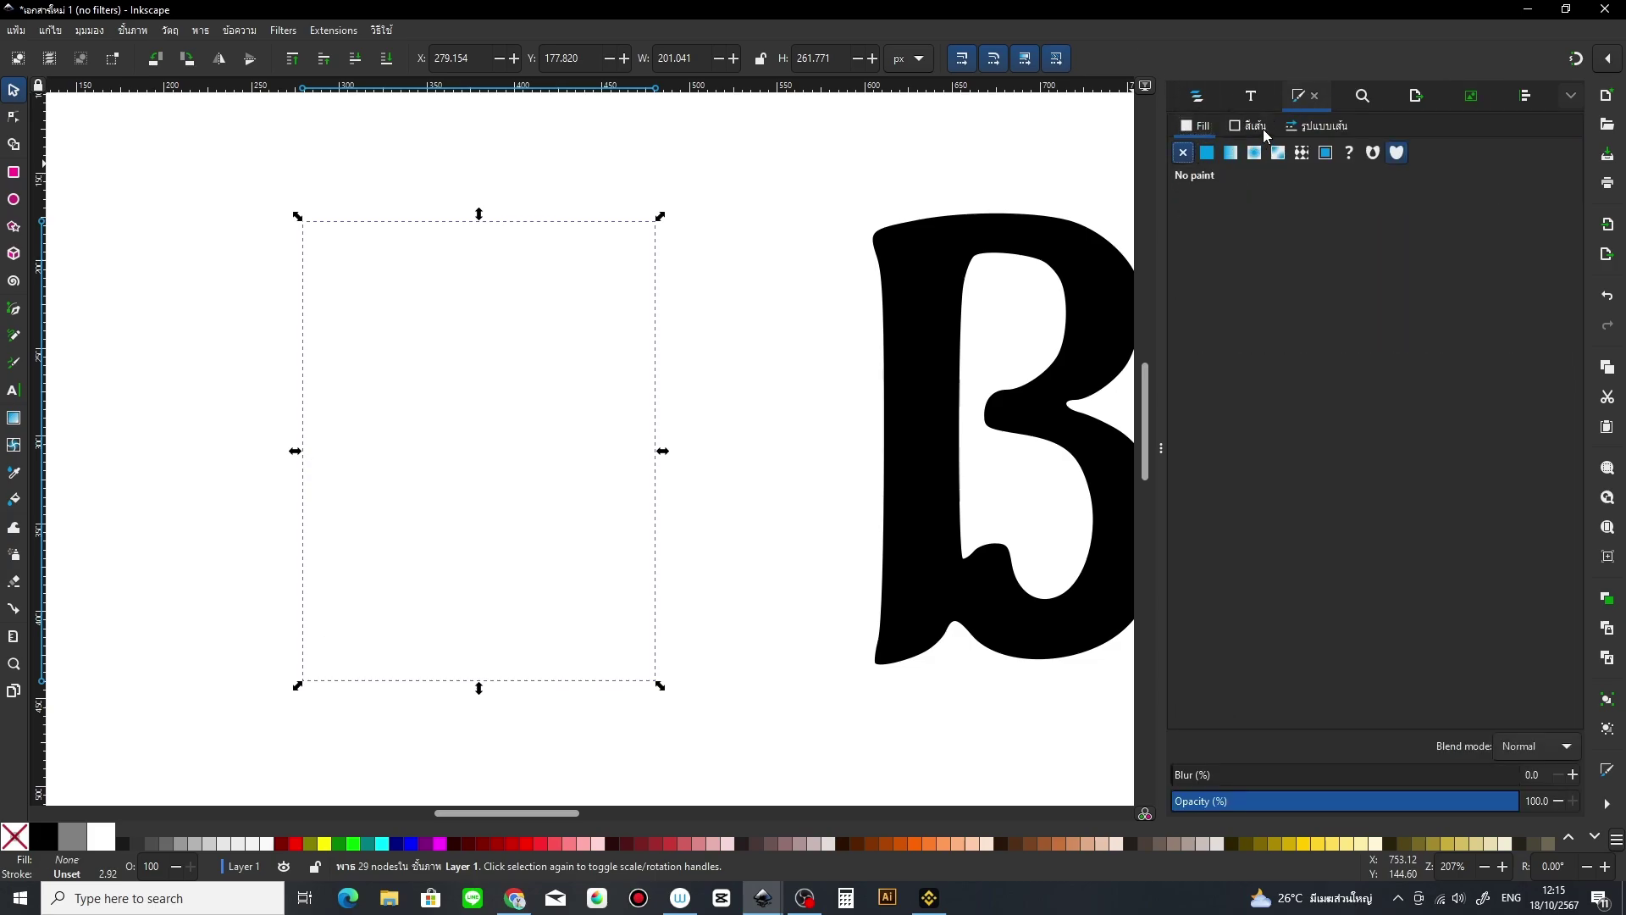
pyautogui.click(1261, 133)
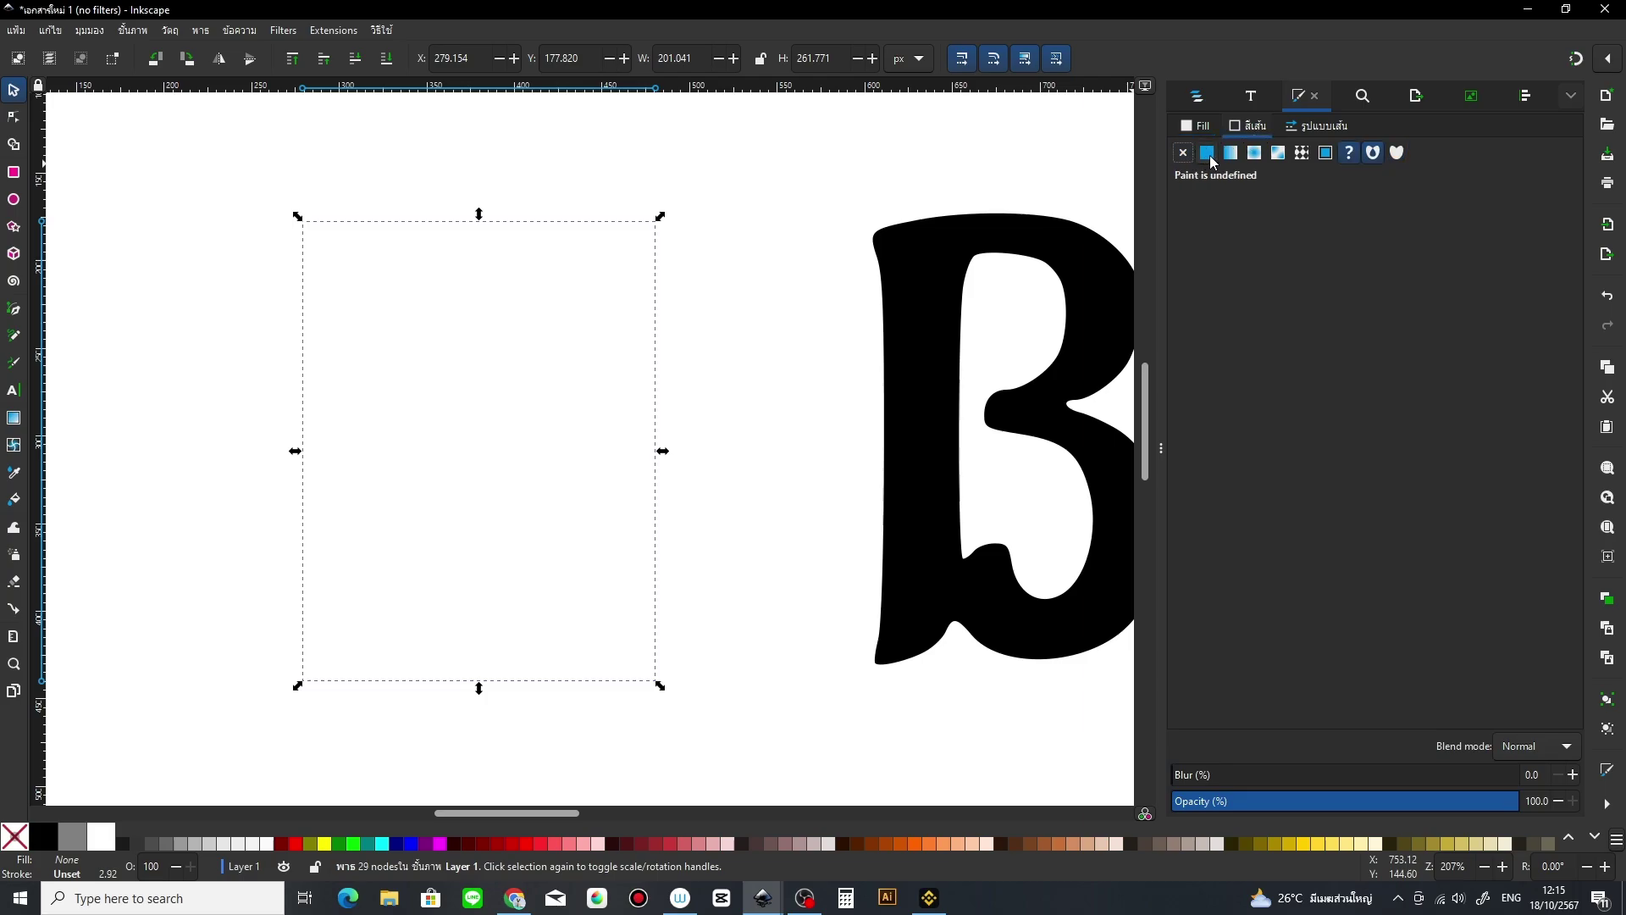
pyautogui.click(1207, 153)
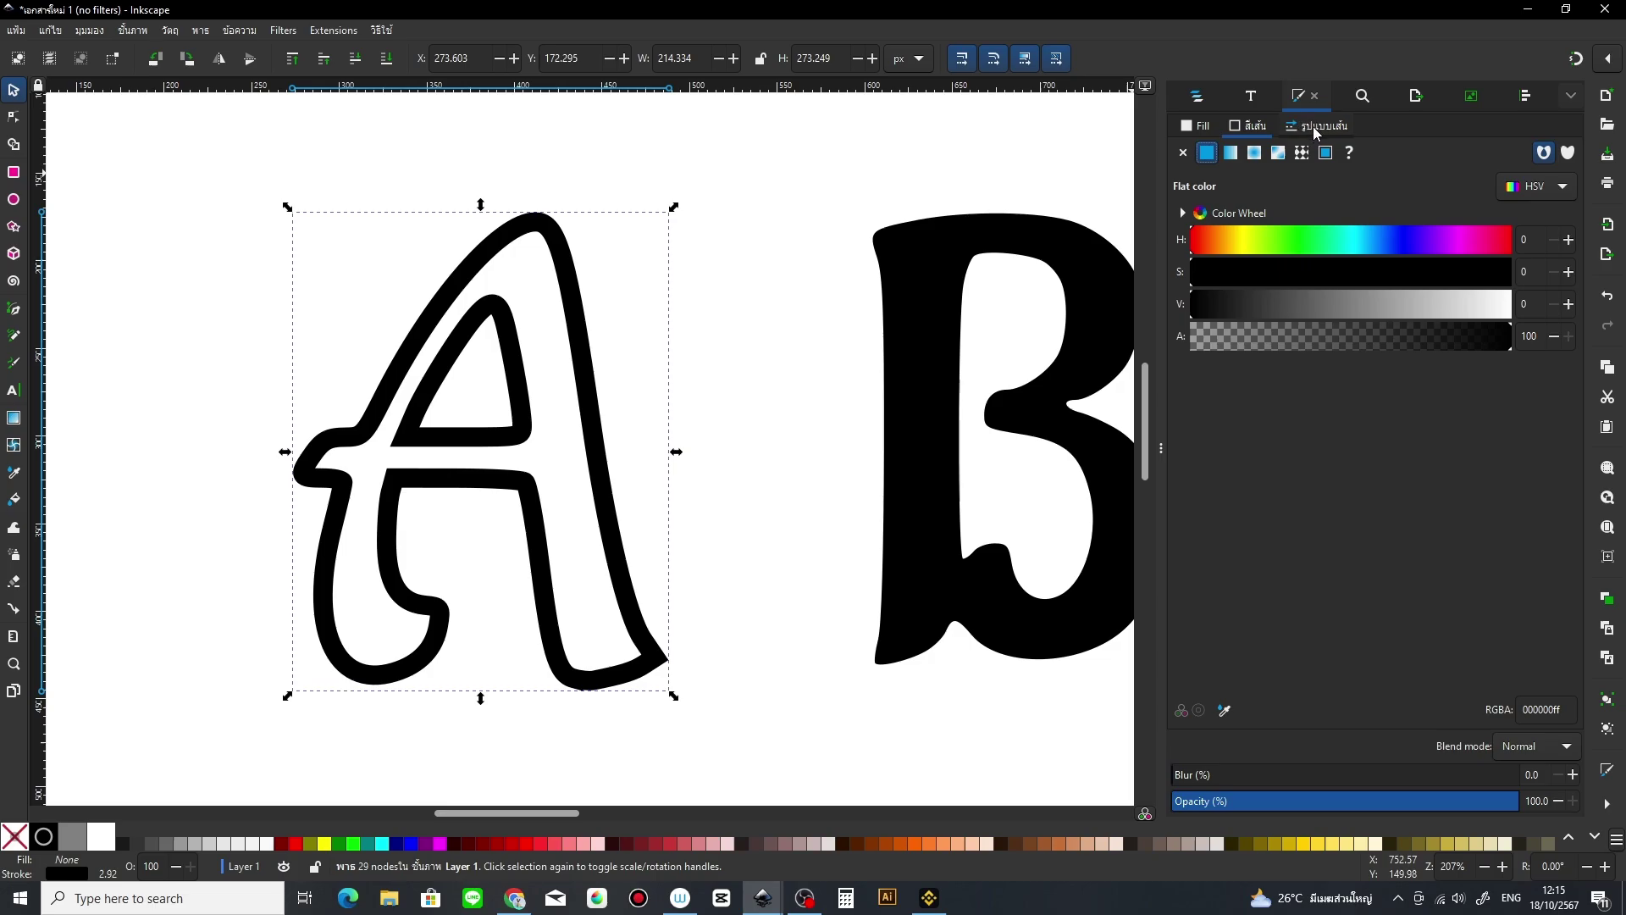
pyautogui.click(1315, 127)
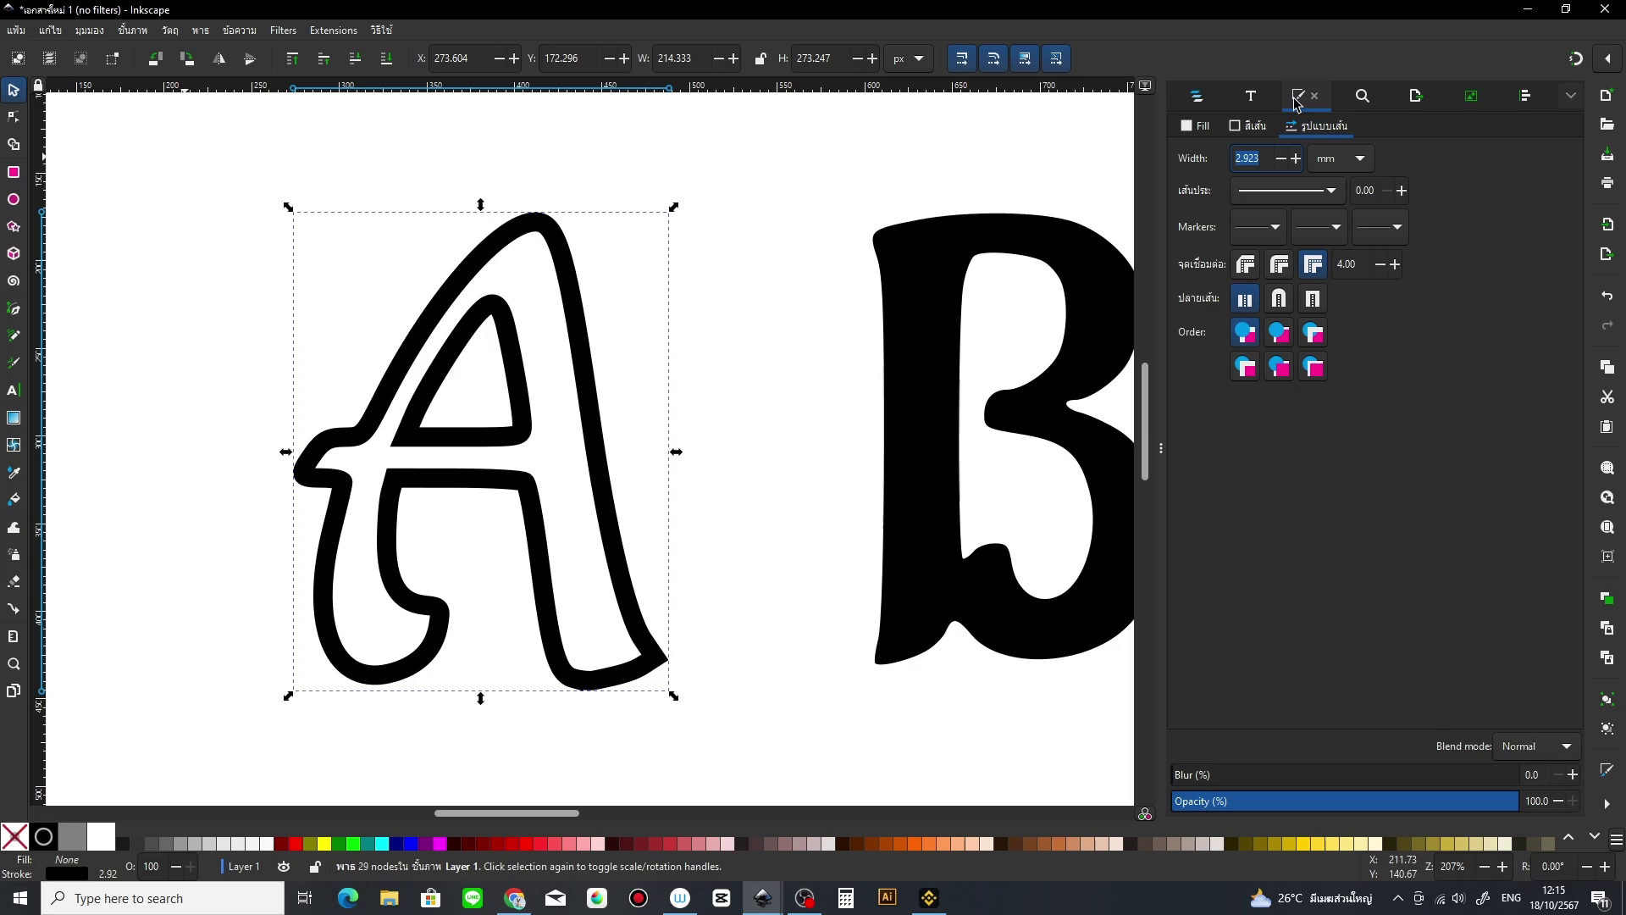
pyautogui.write('1')
pyautogui.press('Return')
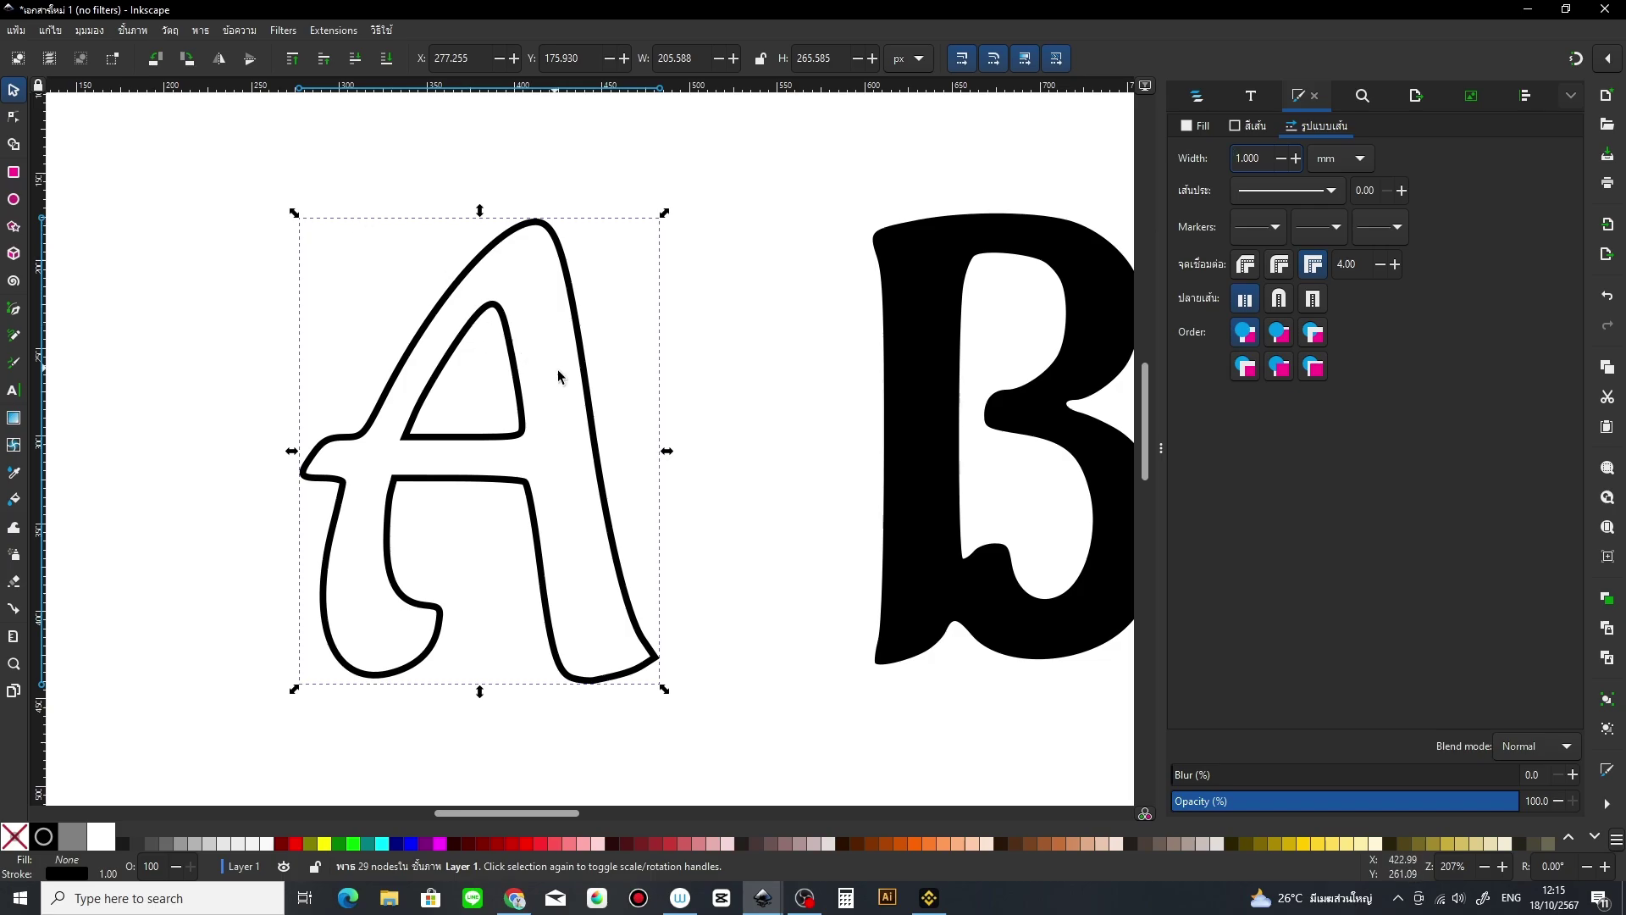
# Step: Zoom out and drag the outlined A left off the page onto the canvas
pyautogui.scroll(1, 918, 475)
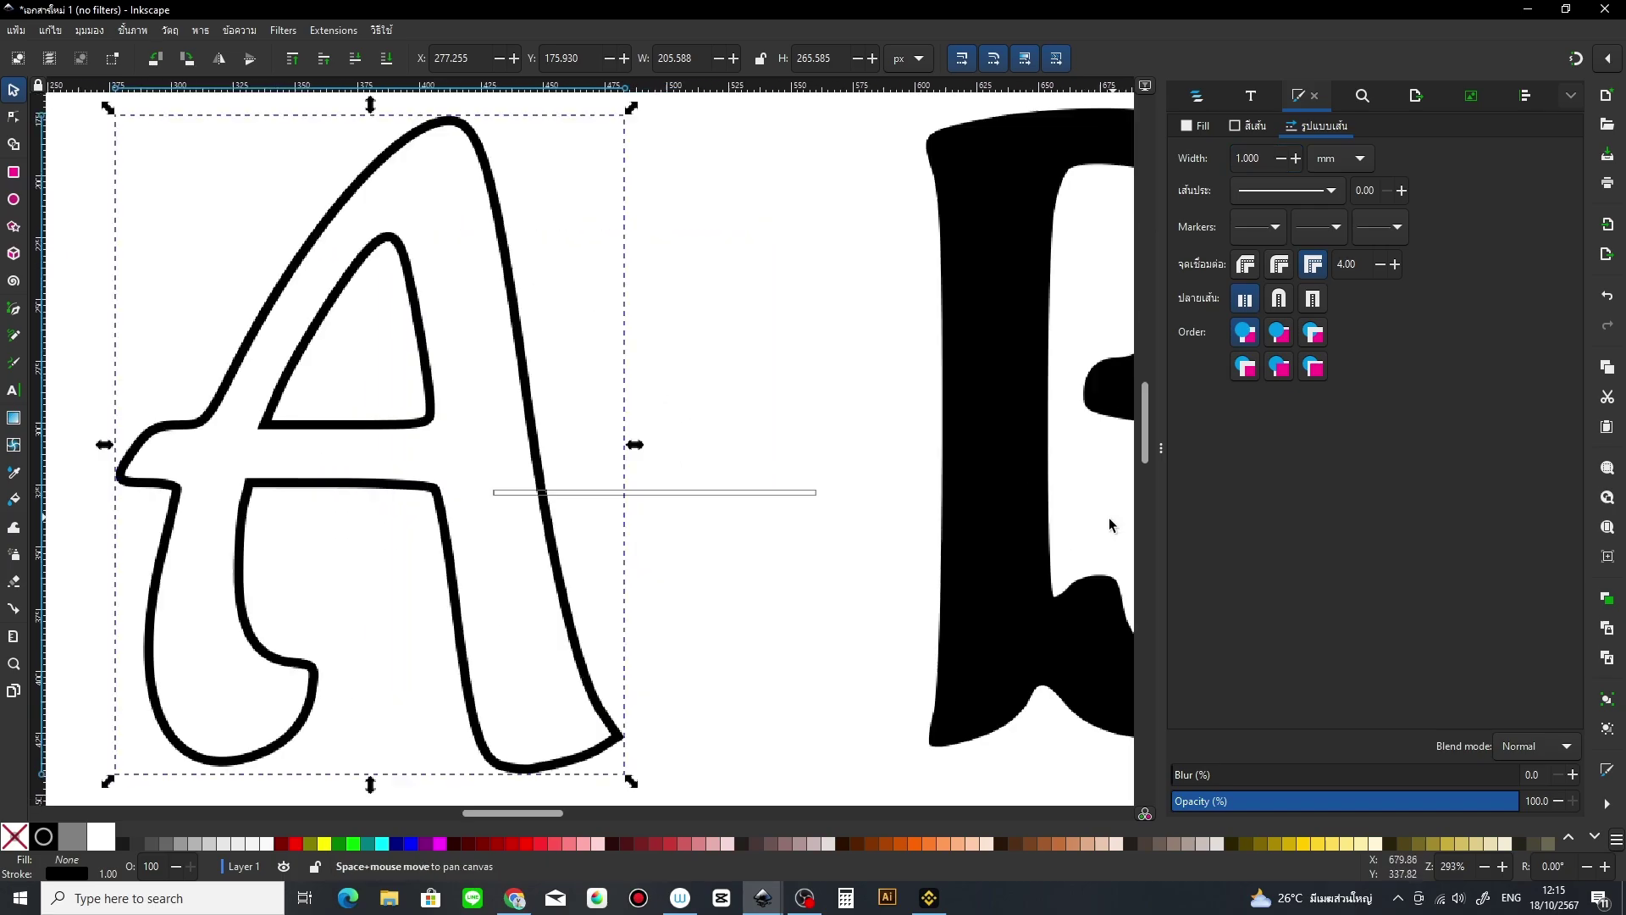
pyautogui.press('z')
pyautogui.keyDown('shift'); pyautogui.click(442, 458); pyautogui.keyUp('shift')
pyautogui.keyDown('shift'); pyautogui.click(442, 459); pyautogui.keyUp('shift')
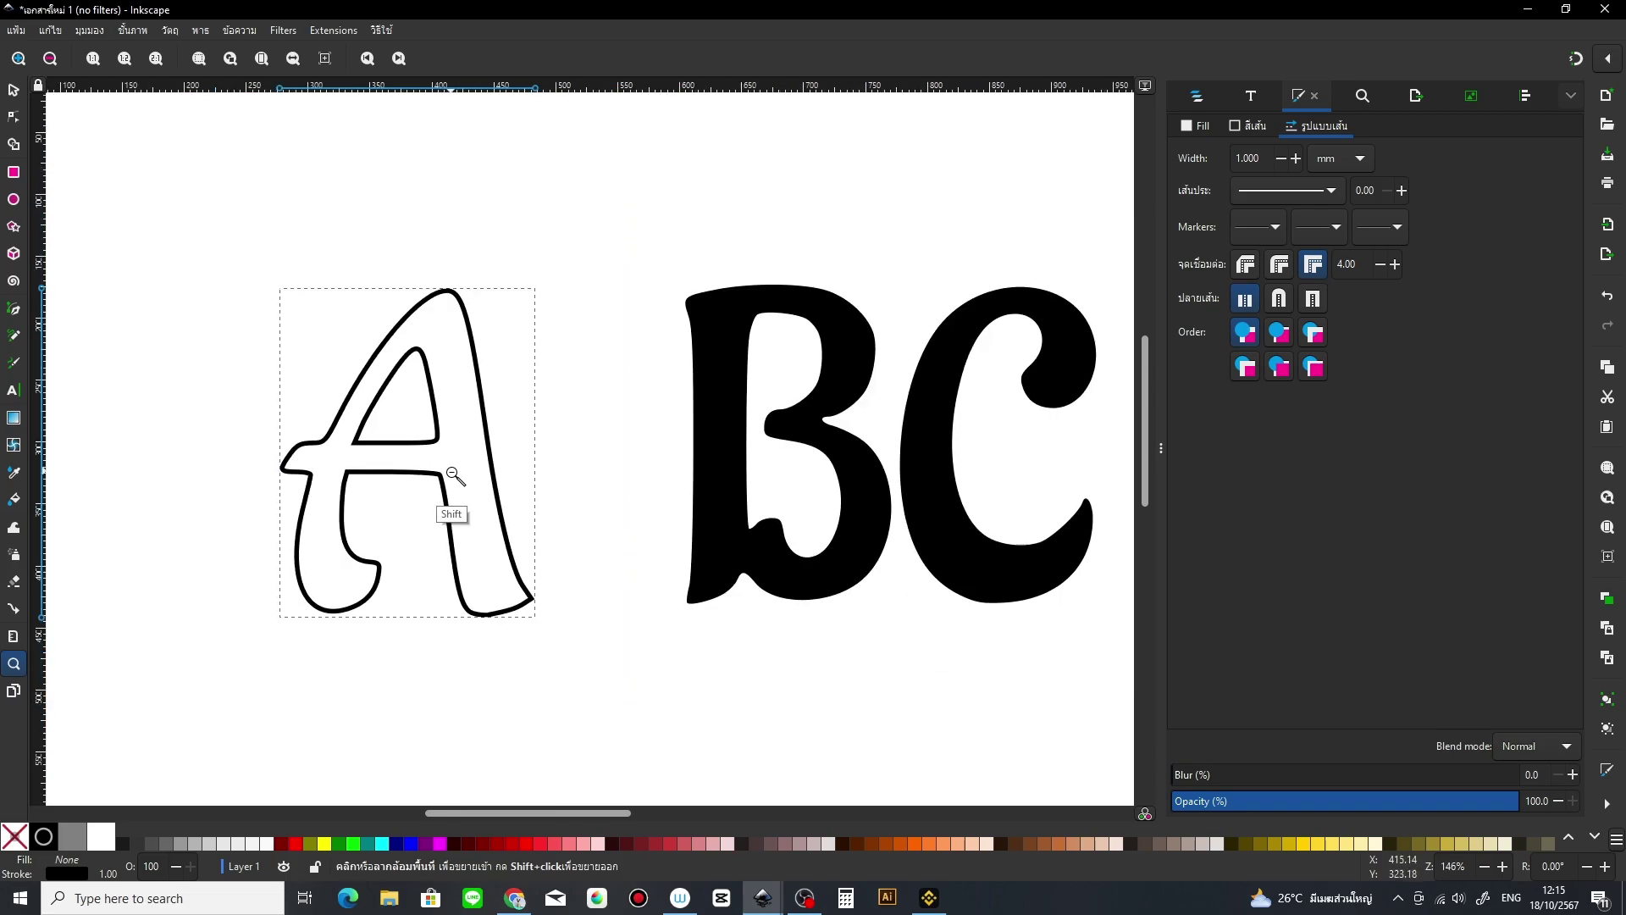
pyautogui.hscroll(-3, 387, 476)
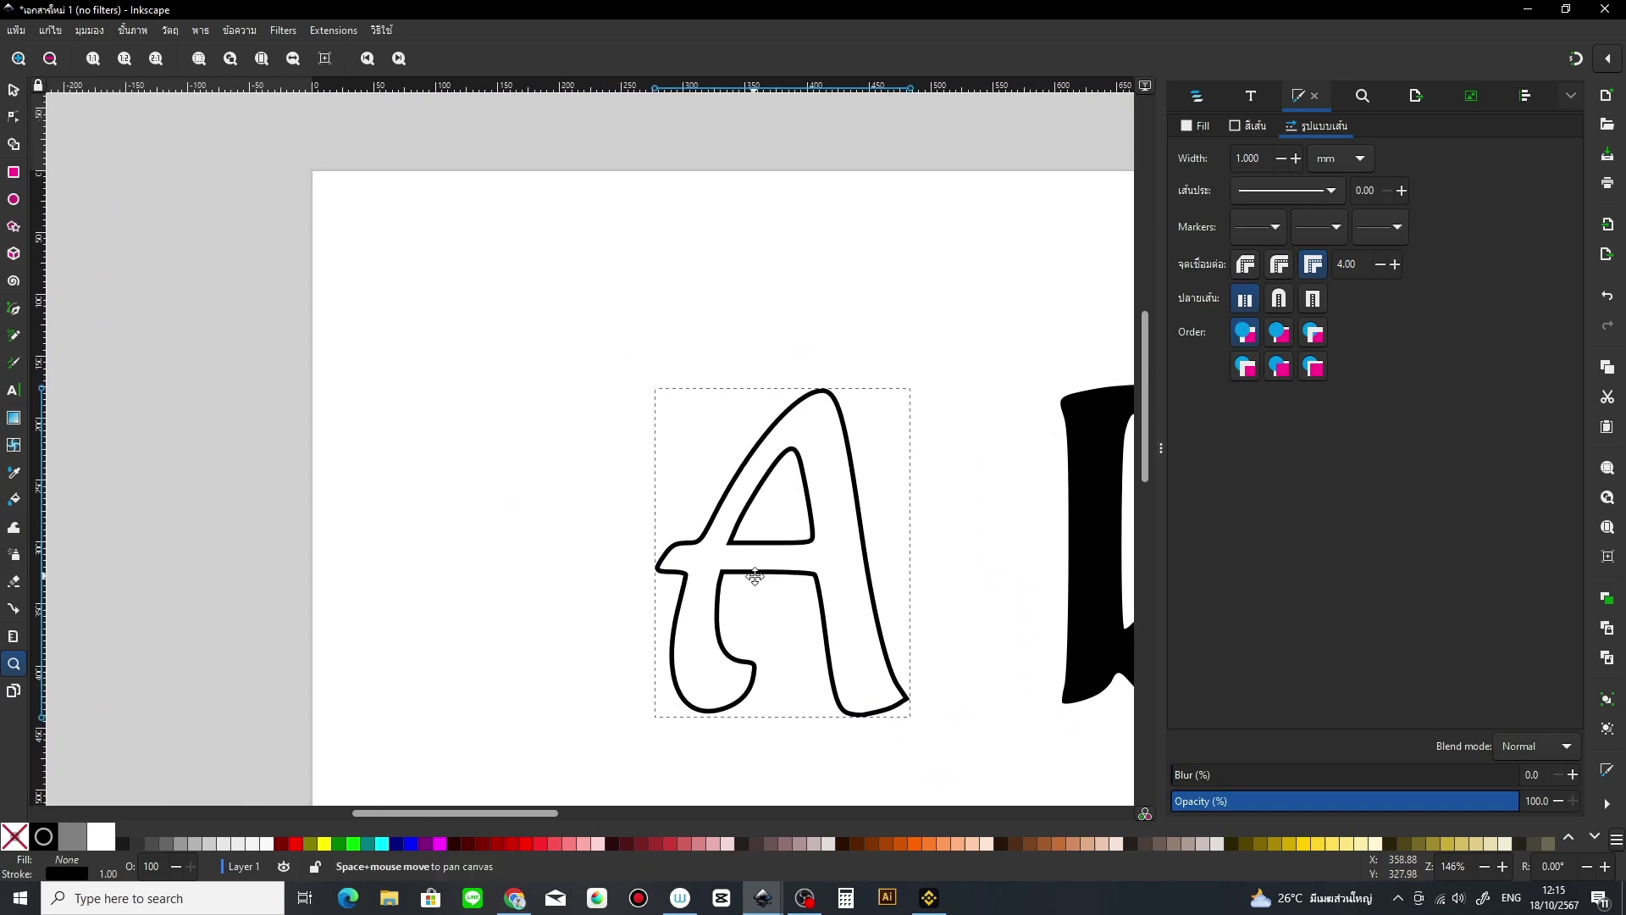
pyautogui.click(14, 89)
pyautogui.moveTo(771, 549); pyautogui.dragTo(173, 497)
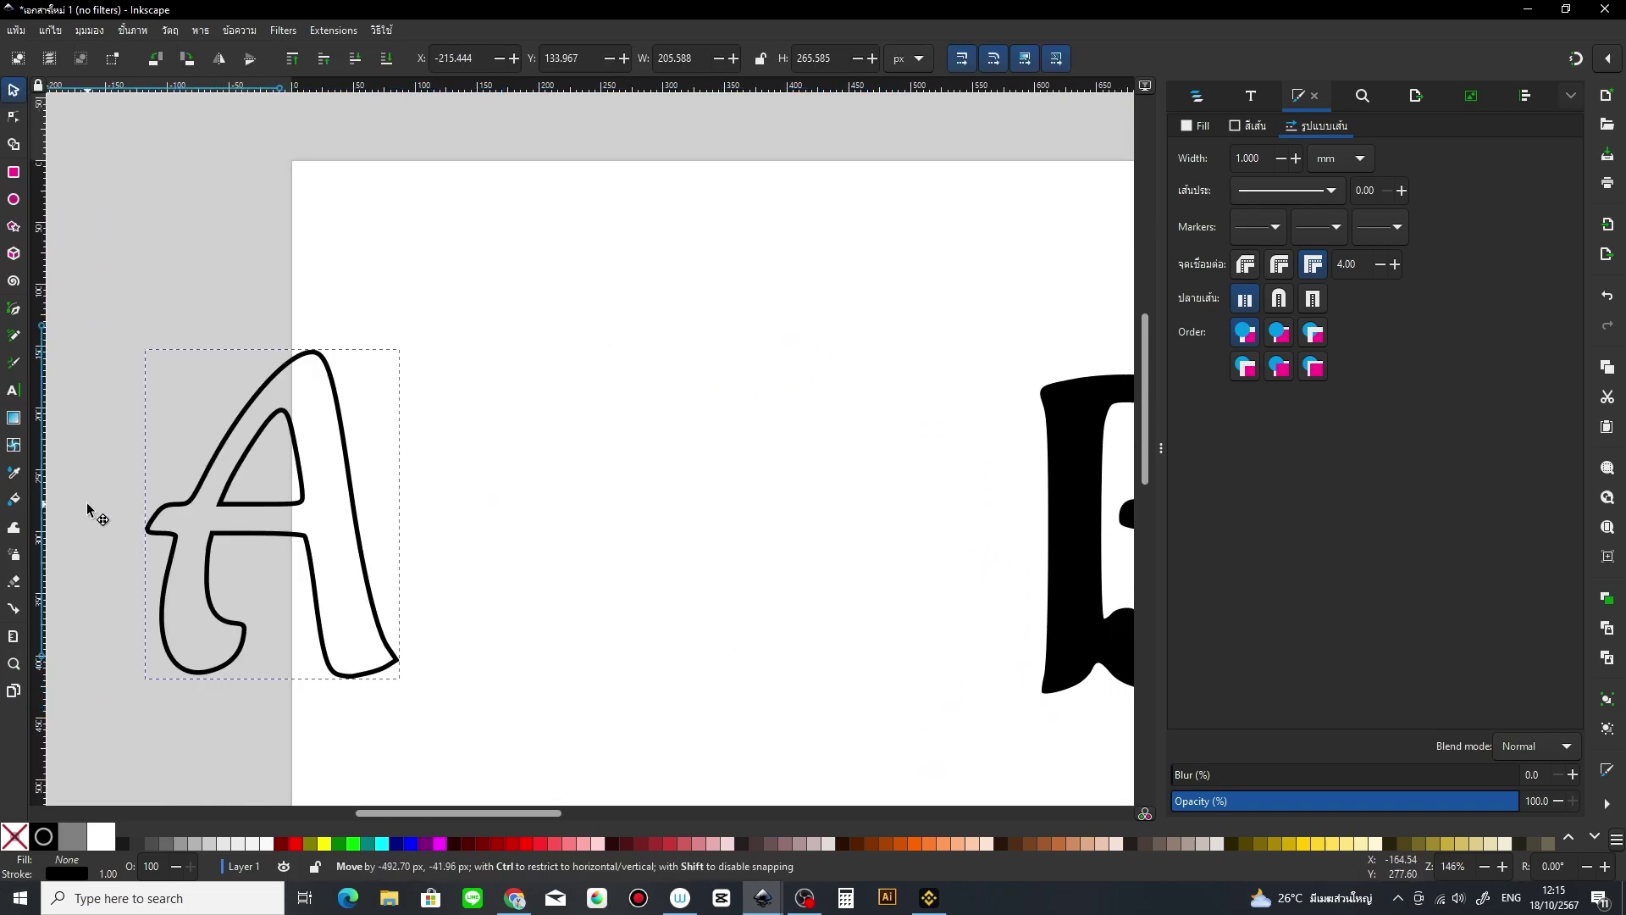
pyautogui.hscroll(-5, 173, 495)
pyautogui.moveTo(620, 499); pyautogui.dragTo(525, 506)
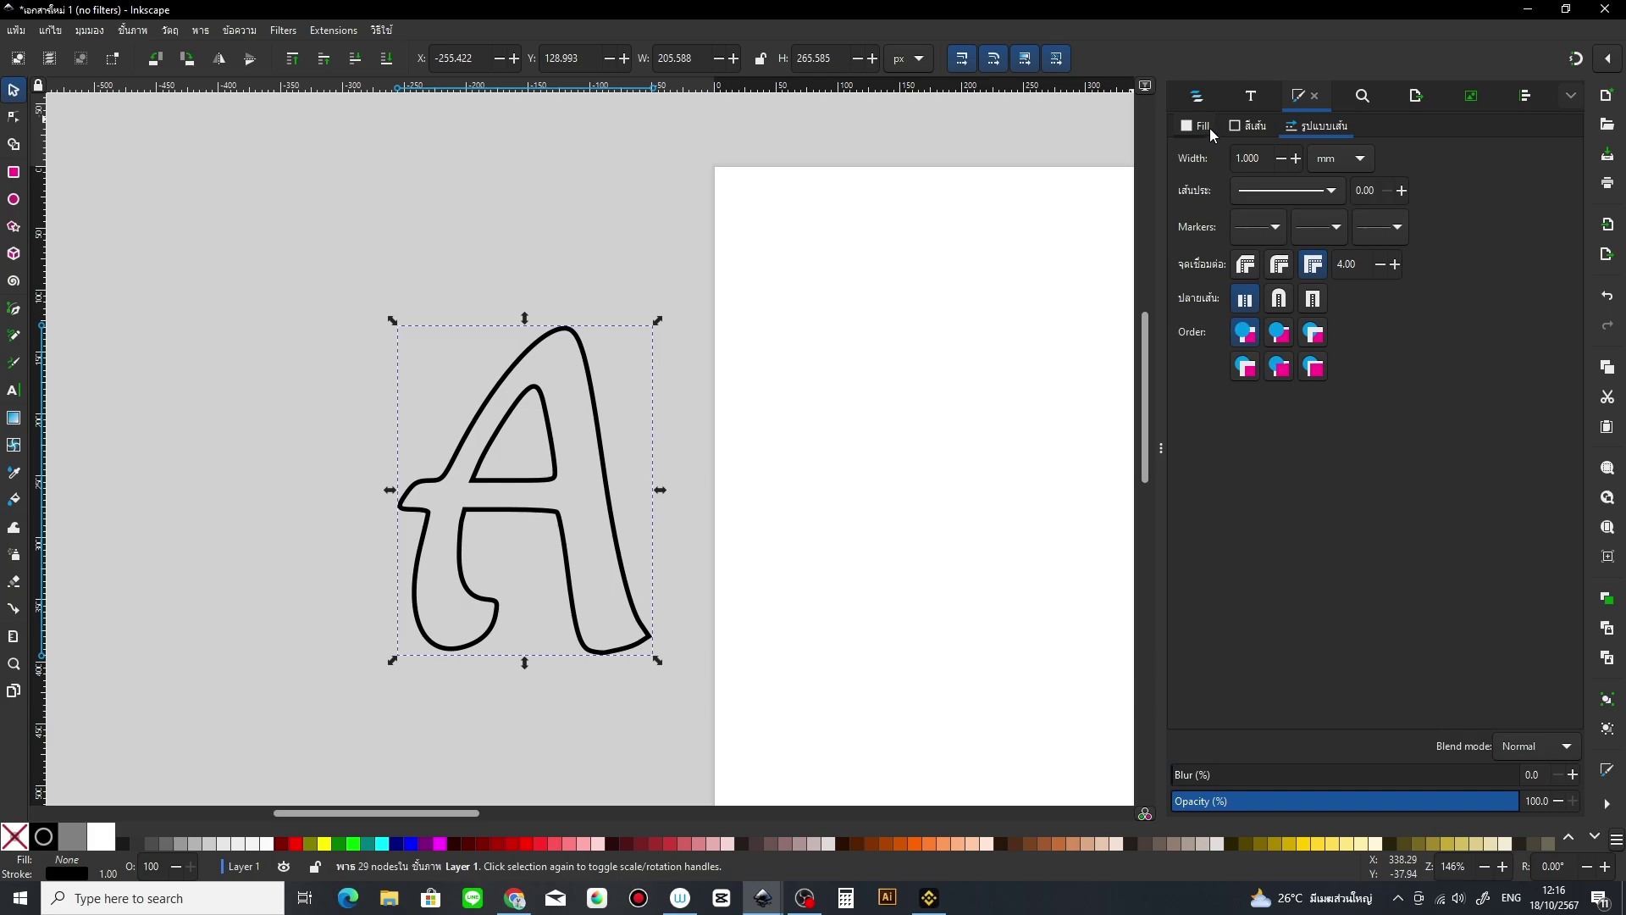
# Step: Set the A's stroke width to 2 mm and try a flat green fill
pyautogui.tripleClick(1266, 158)
pyautogui.write('2')
pyautogui.press('Return')
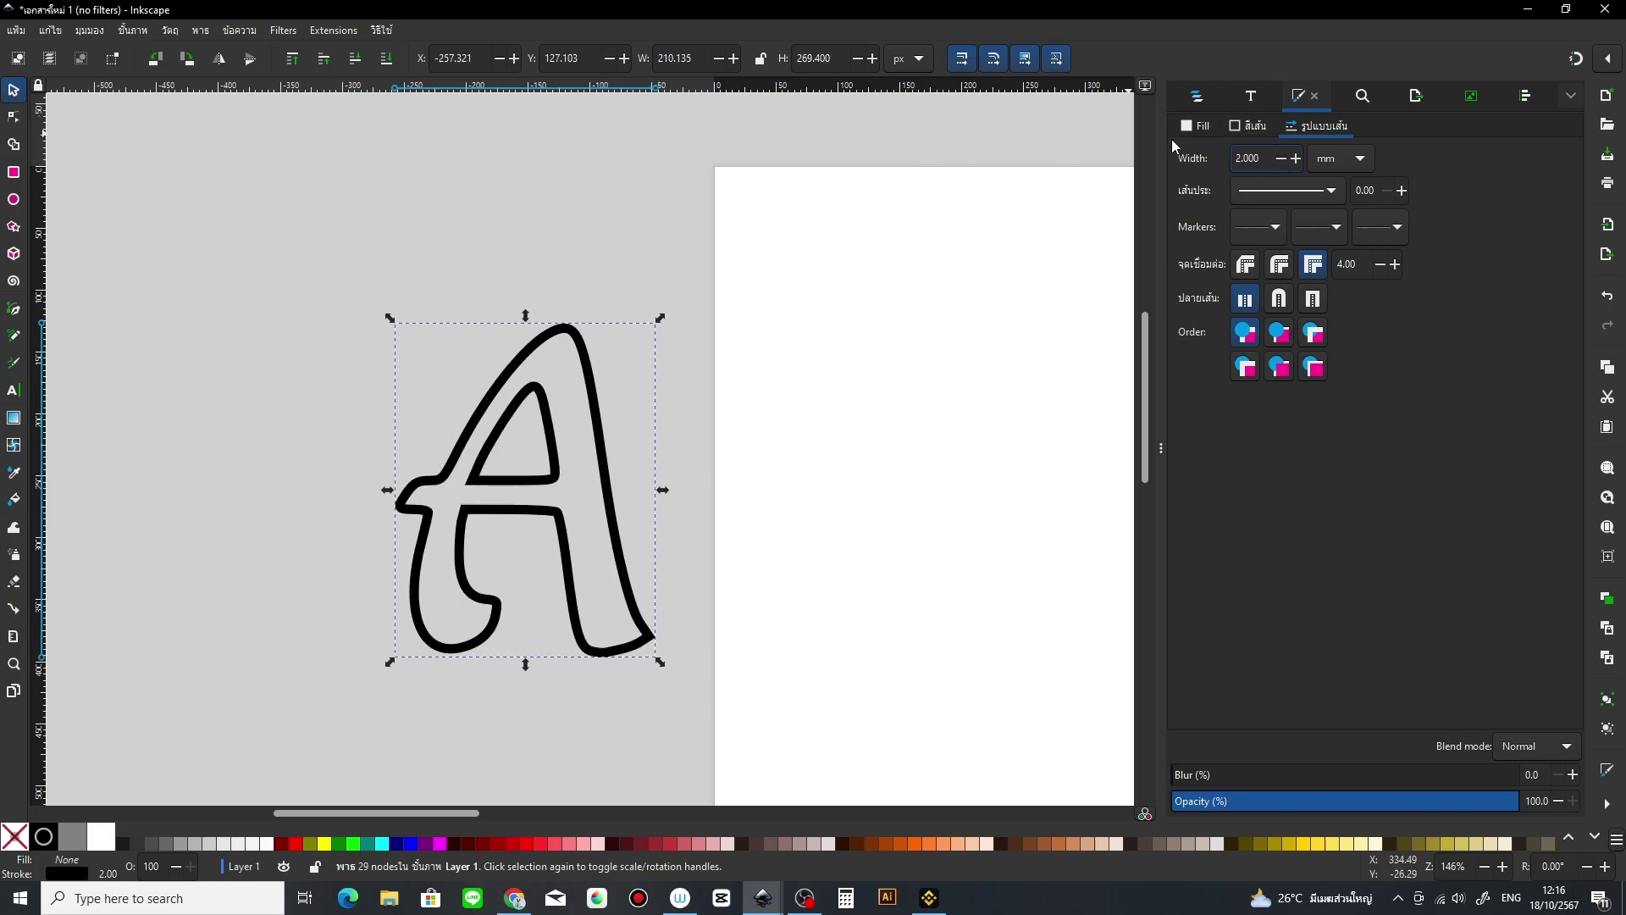
pyautogui.click(1201, 125)
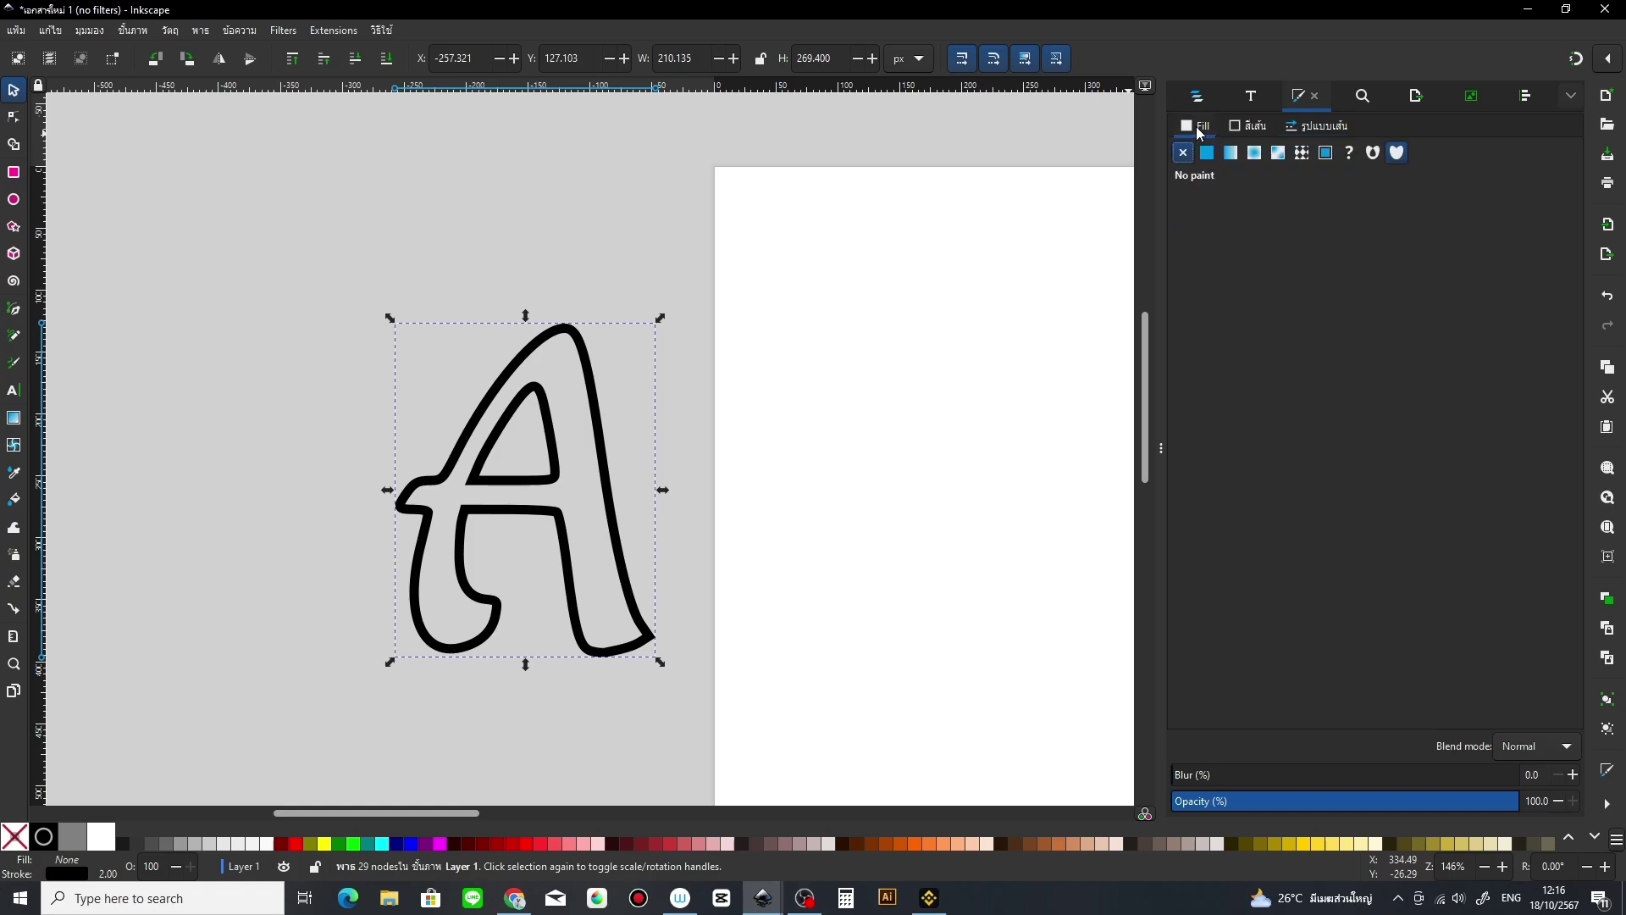
pyautogui.click(1207, 153)
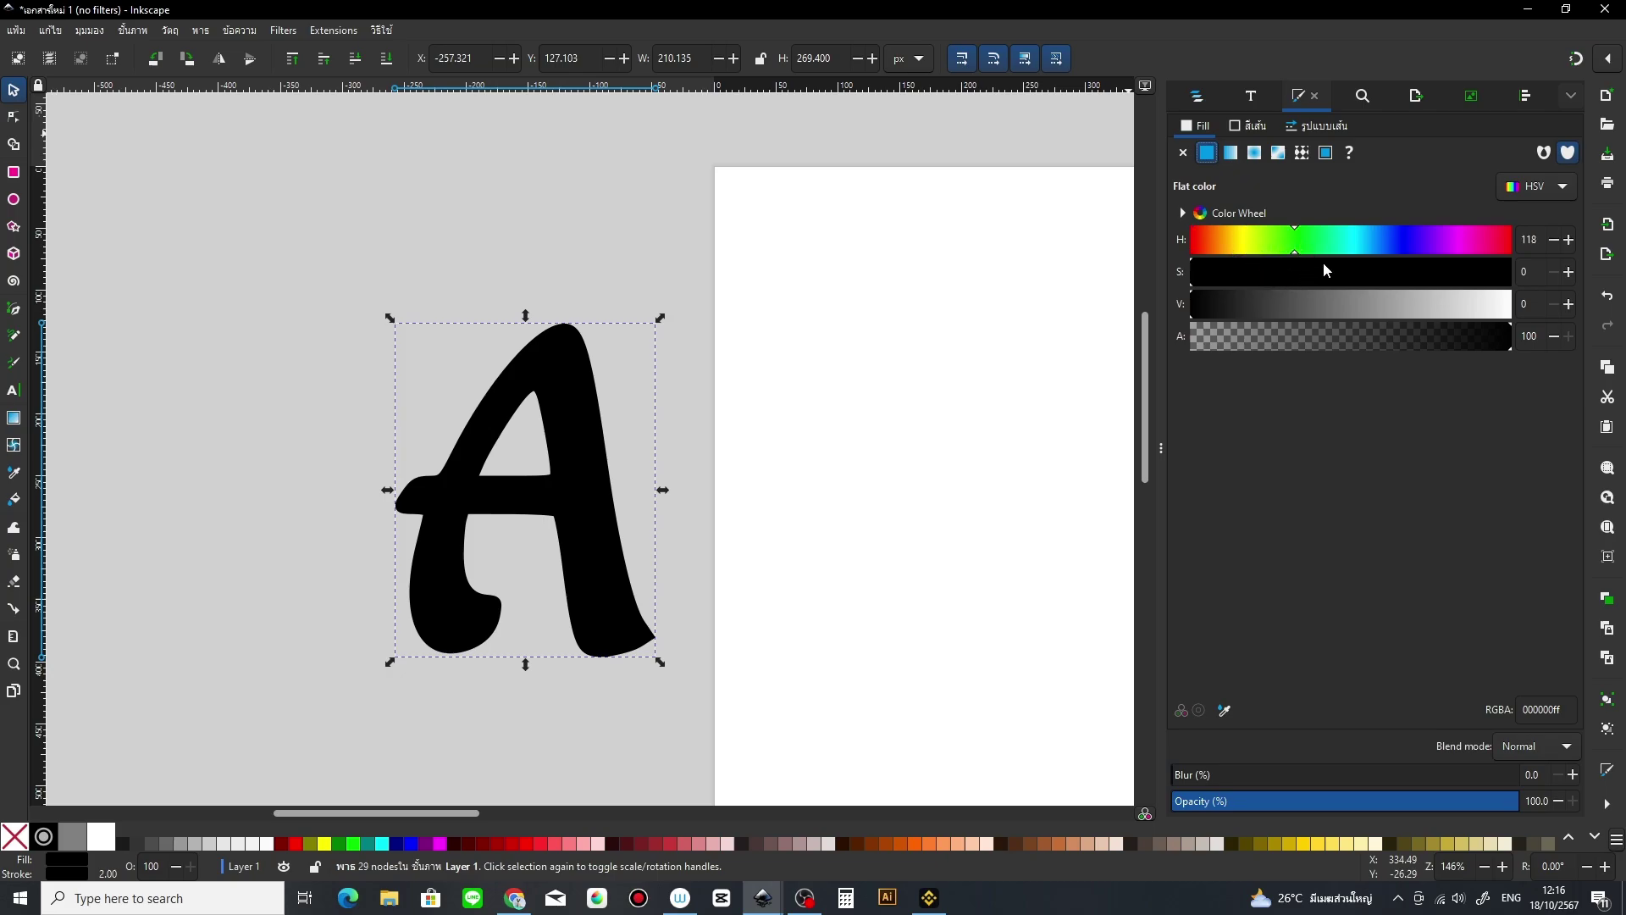
pyautogui.click(1359, 273)
pyautogui.click(1360, 303)
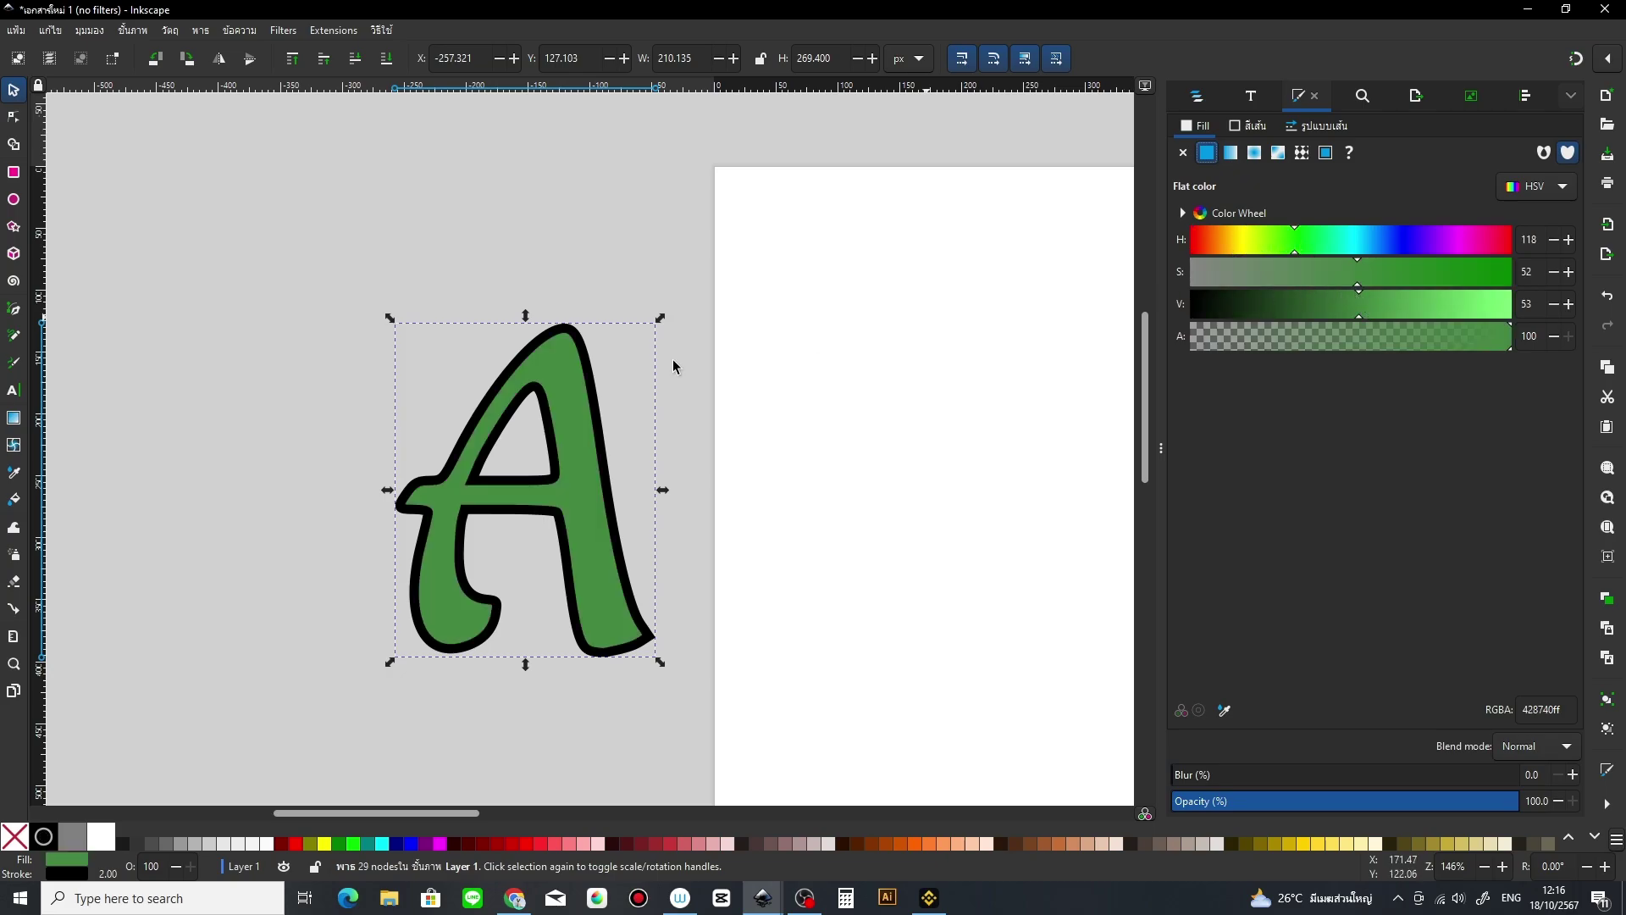
# Step: Zoom in on the A, set its fill back to no paint, and choose the Bézier pen
pyautogui.press('z')
pyautogui.click(592, 462)
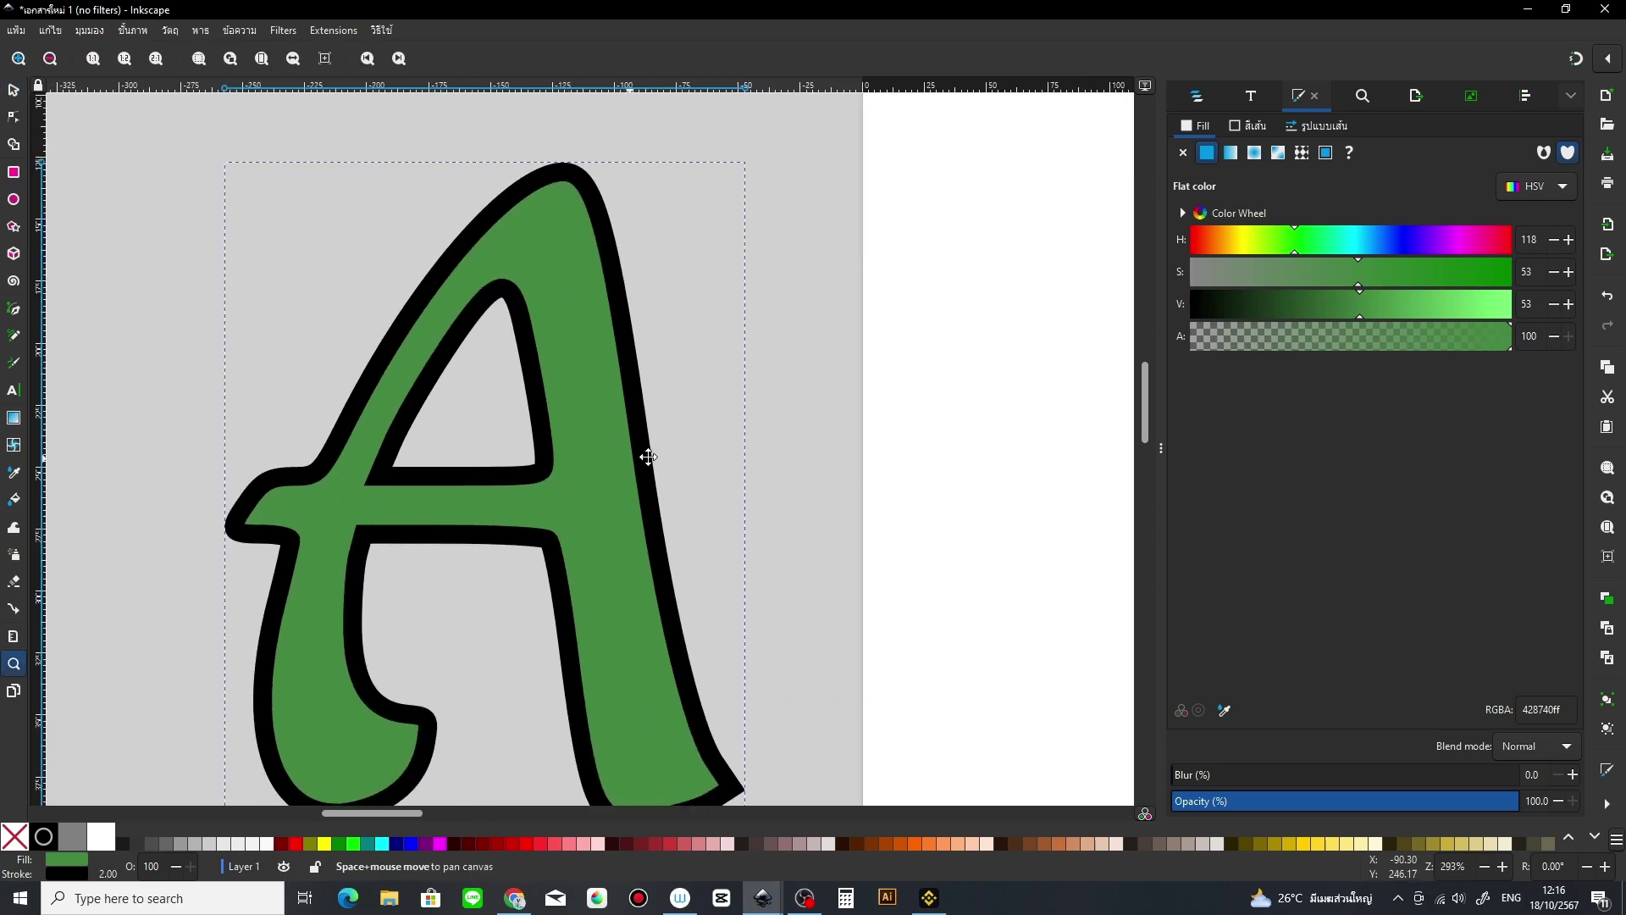
pyautogui.moveTo(648, 456)
pyautogui.mouseDown()
pyautogui.moveTo(791, 418)
pyautogui.moveTo(243, 247)
pyautogui.moveTo(740, 320)
pyautogui.moveTo(741, 389)
pyautogui.mouseUp()
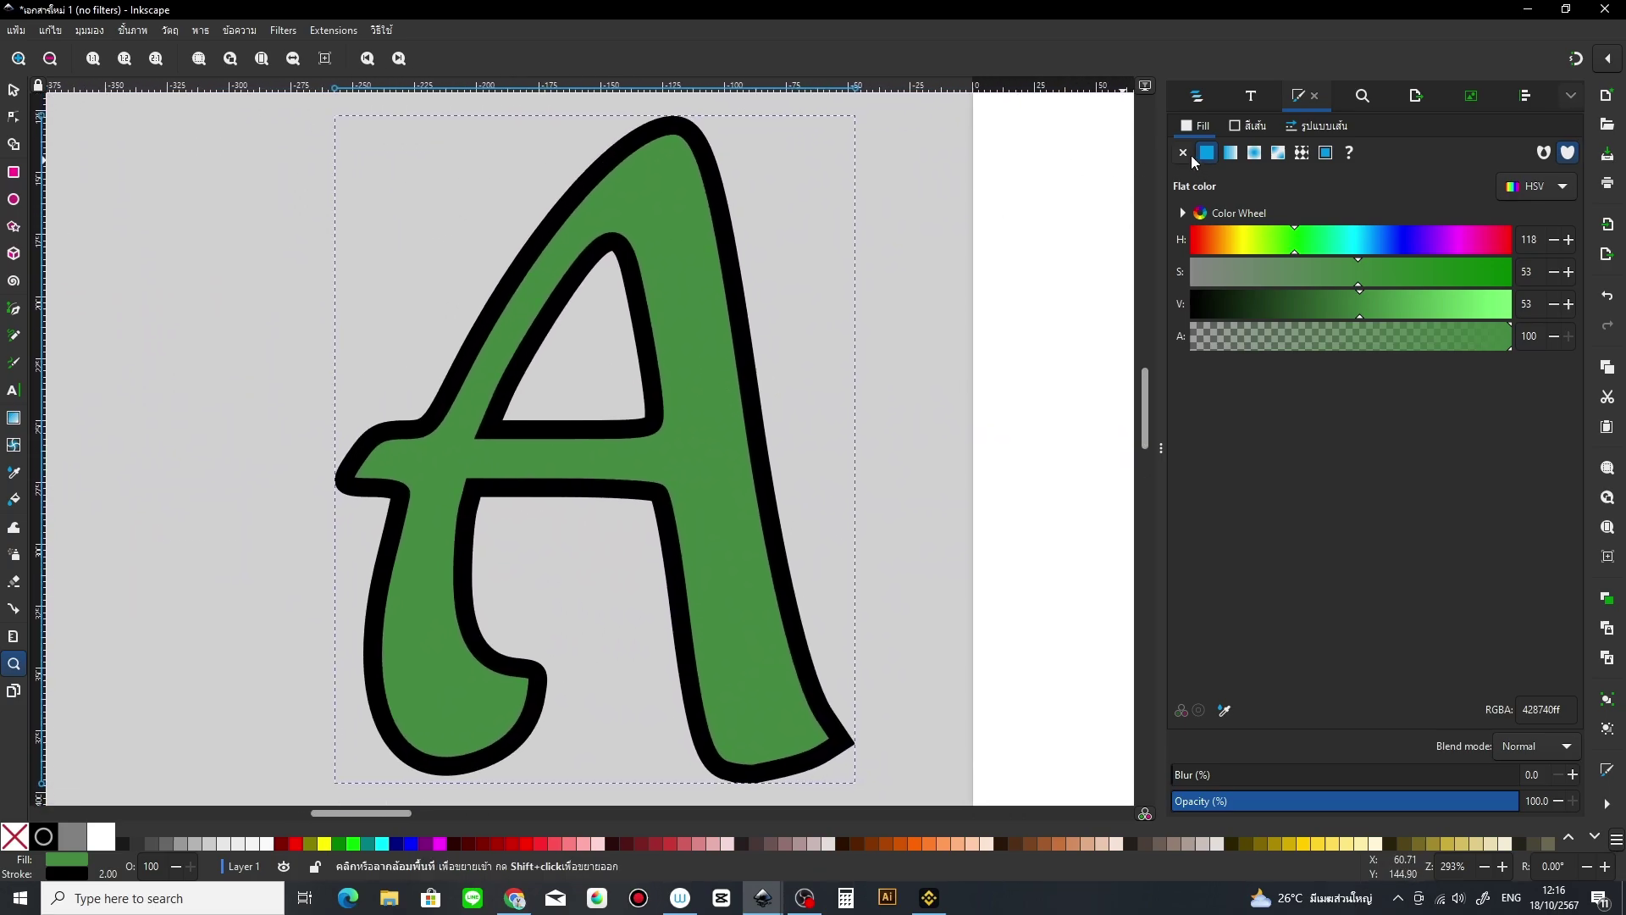
pyautogui.click(1183, 154)
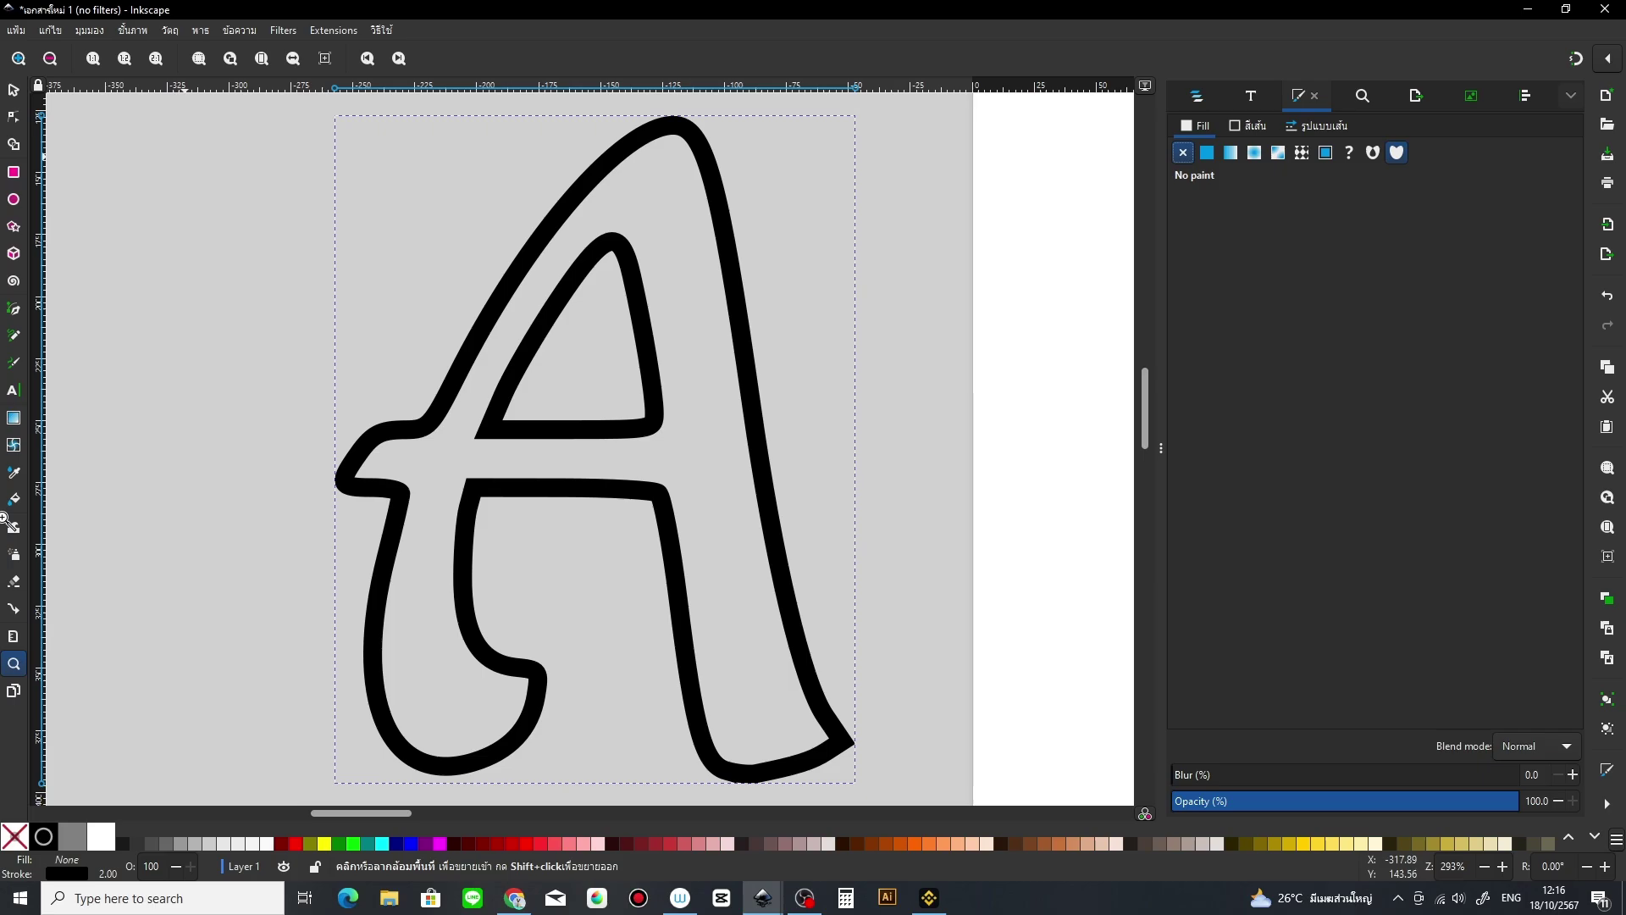
pyautogui.click(10, 364)
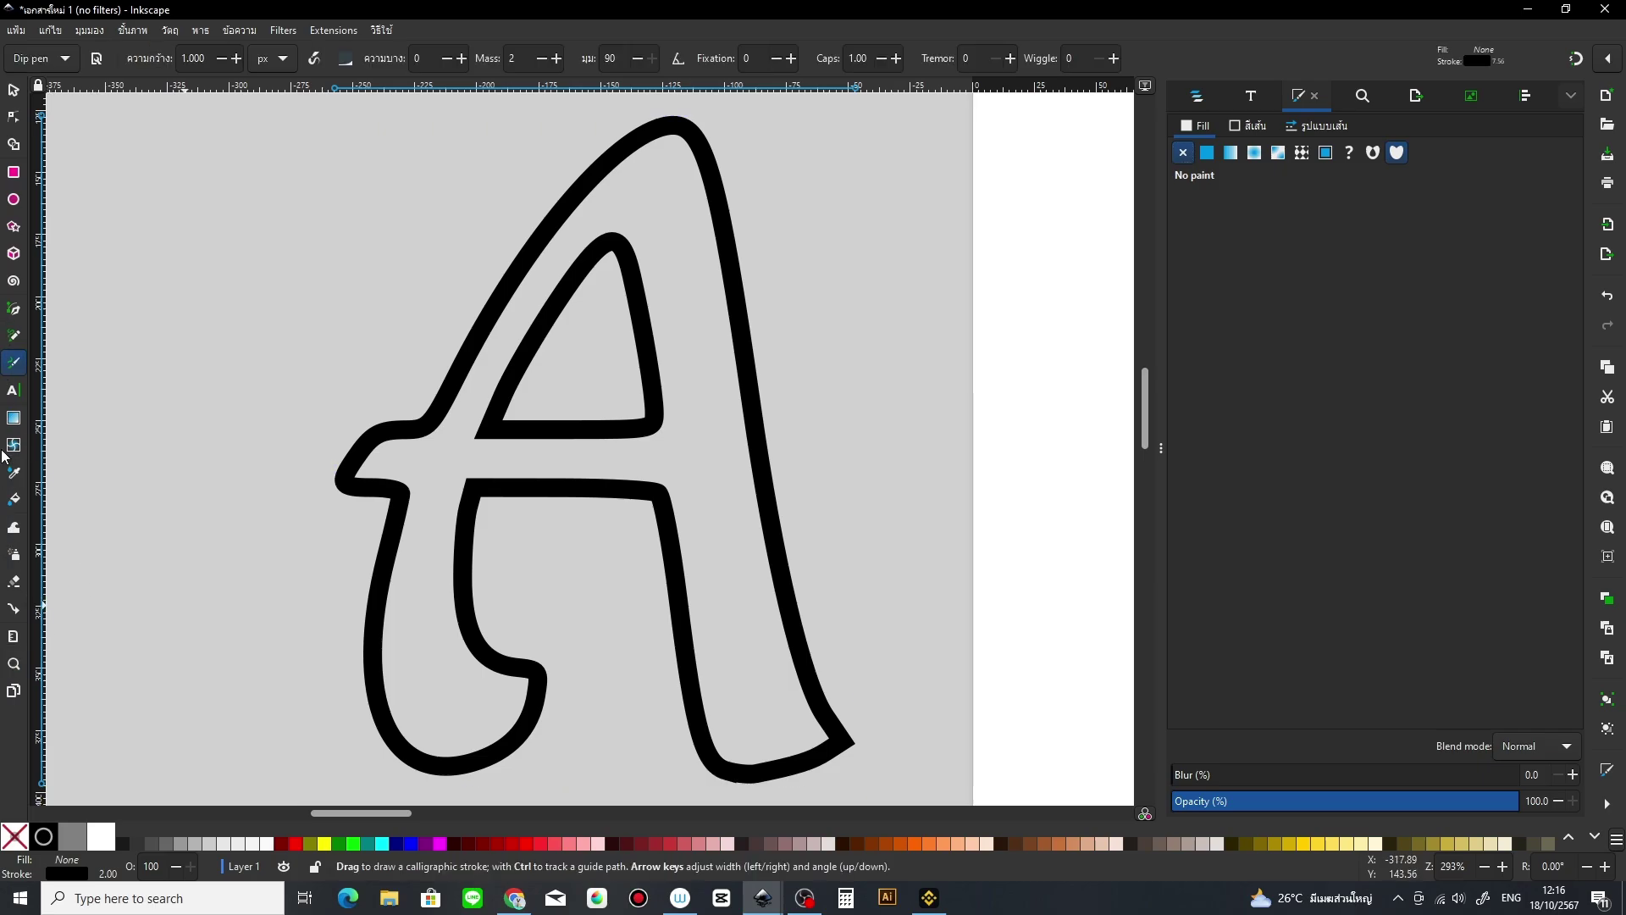
pyautogui.click(14, 310)
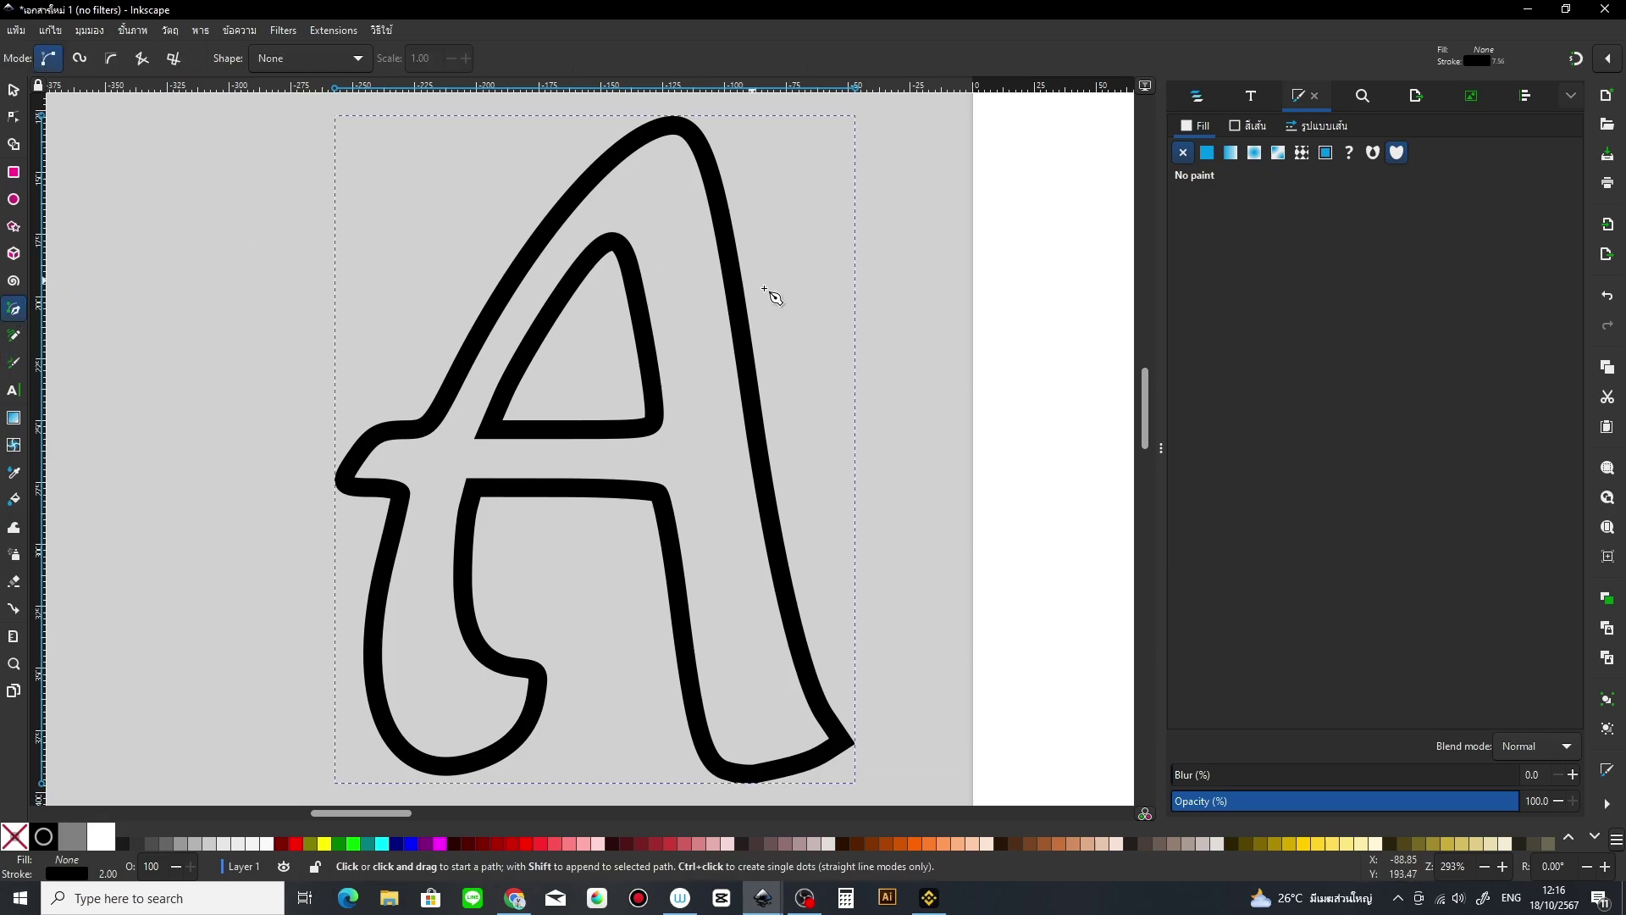
# Step: Draw a small curved loop against the A's right edge with the pen
pyautogui.click(734, 328)
pyautogui.moveTo(705, 387); pyautogui.dragTo(720, 420)
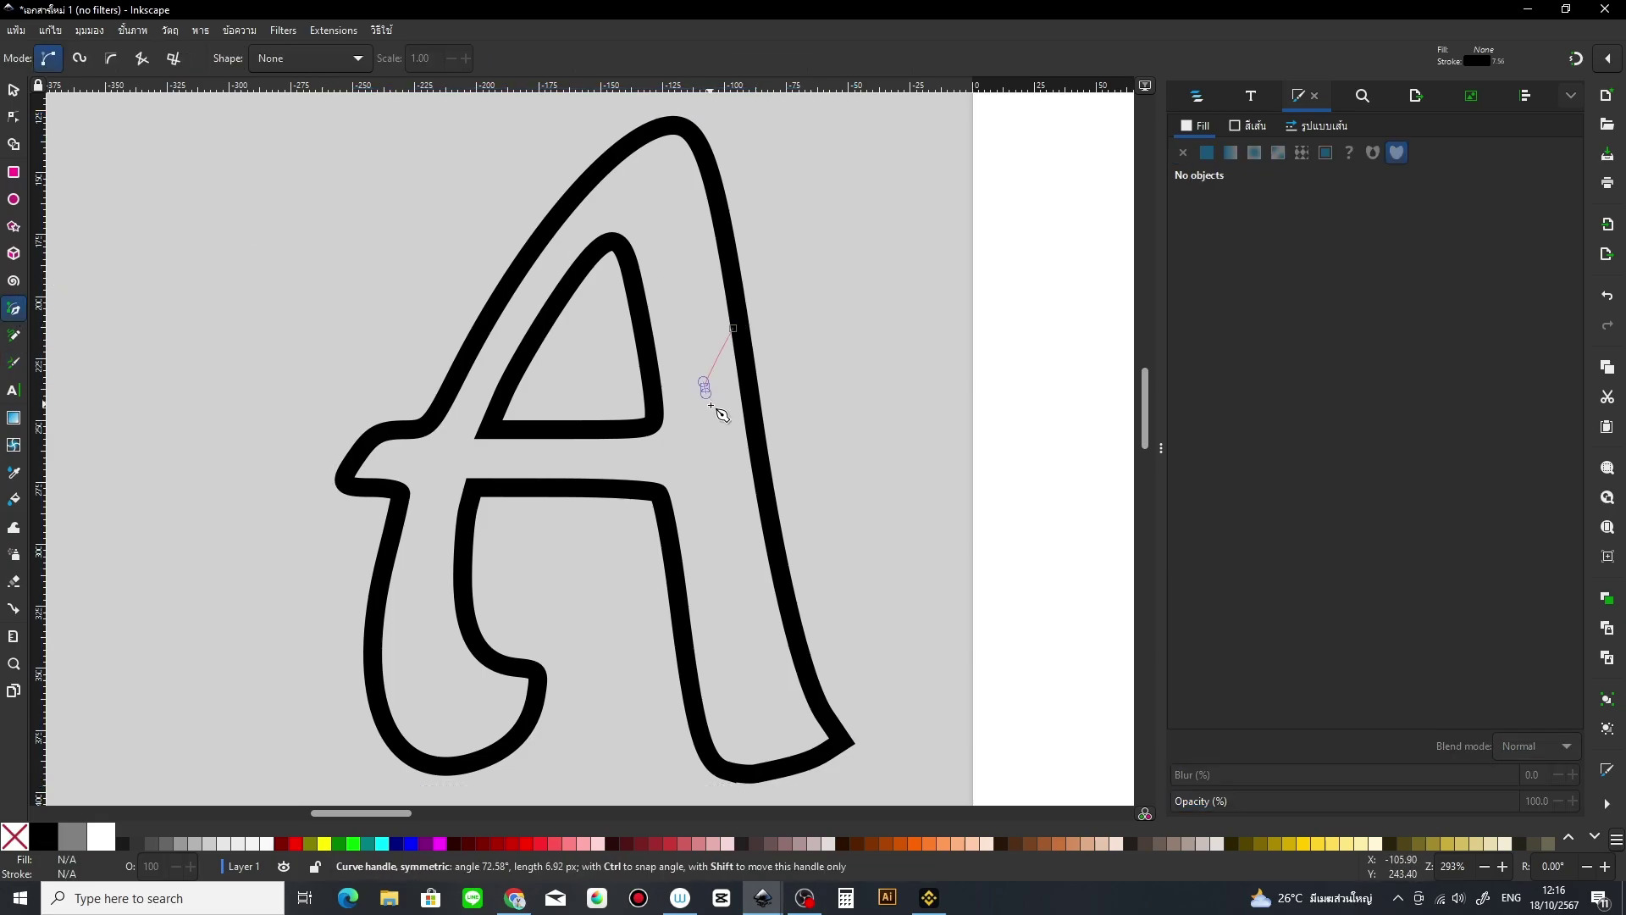
pyautogui.click(756, 390)
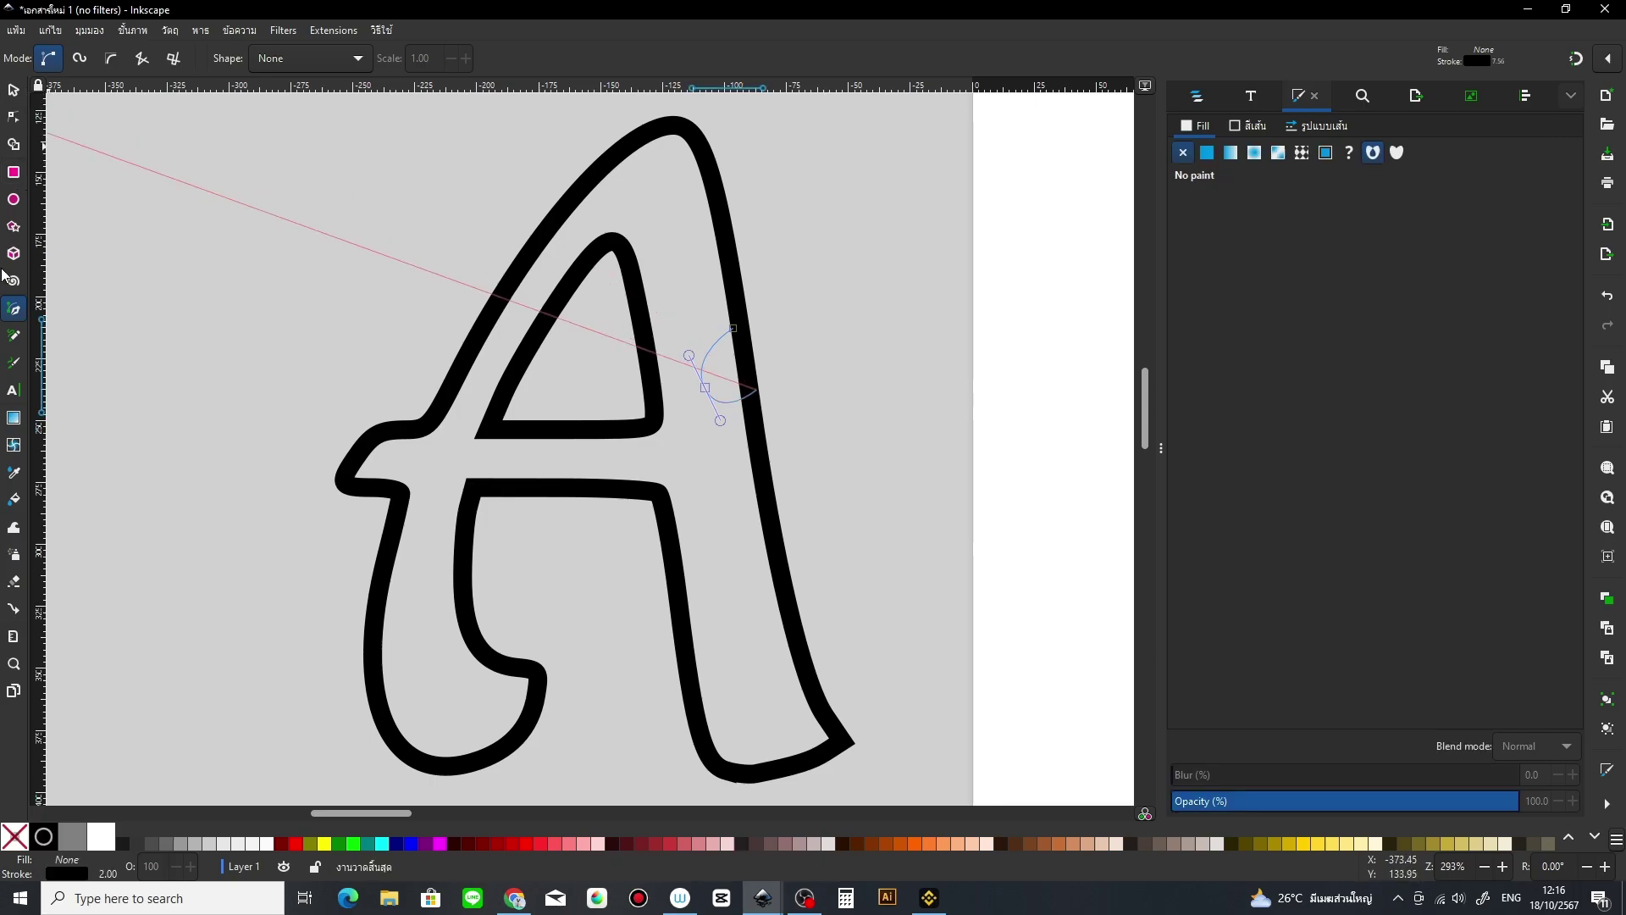
pyautogui.press('Return')
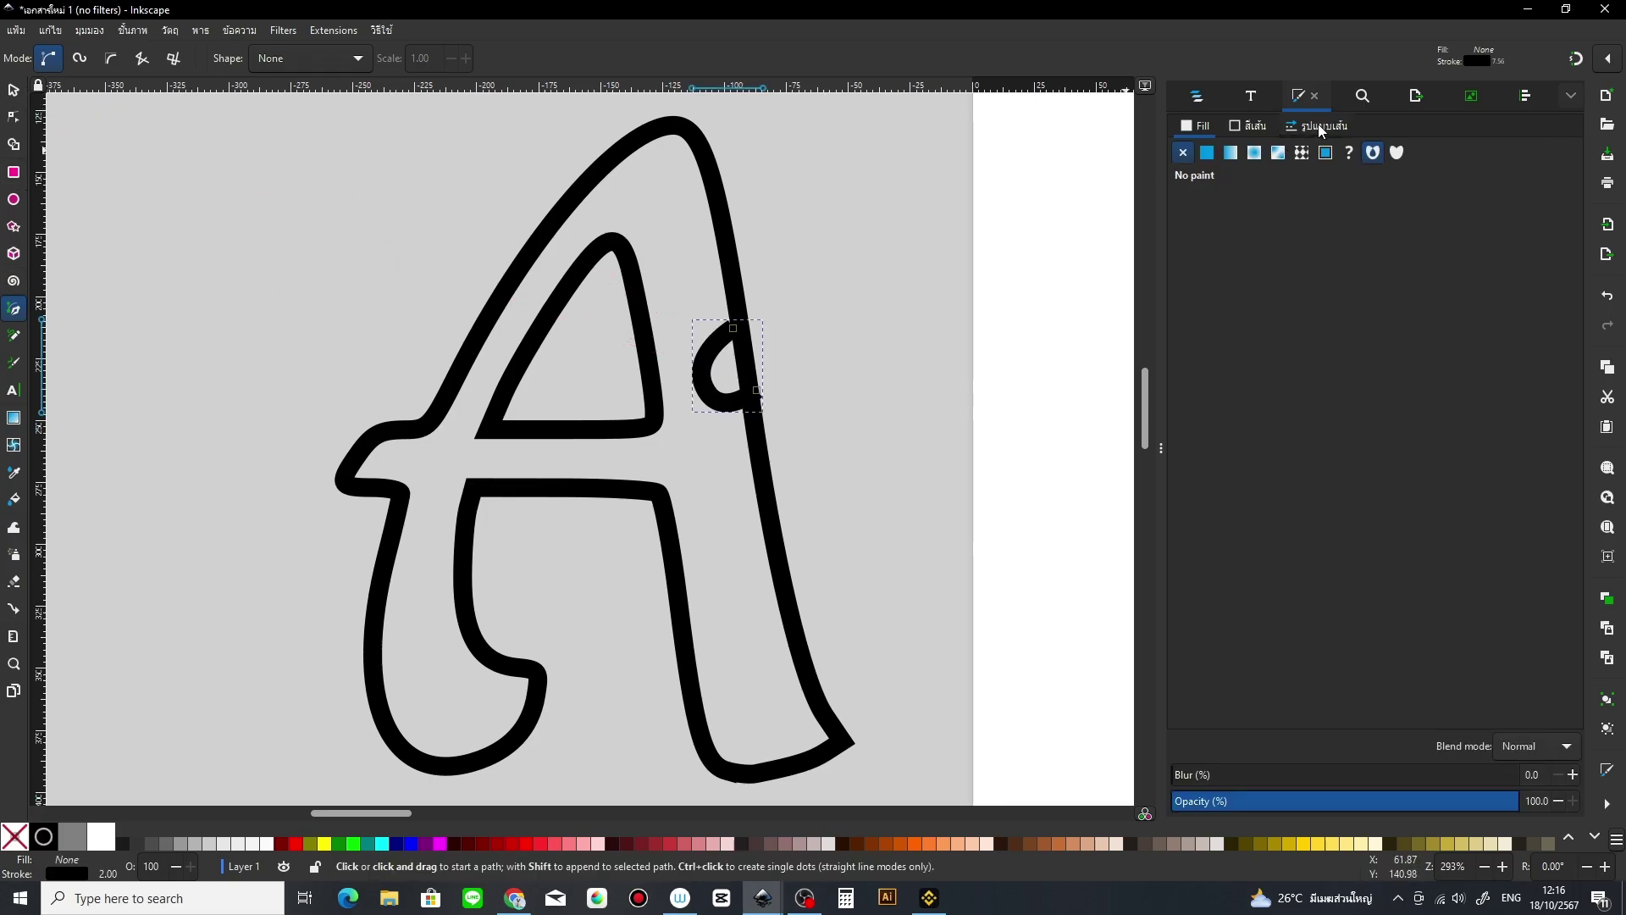
# Step: Set the loop's stroke width to 0.8 mm
pyautogui.click(1317, 127)
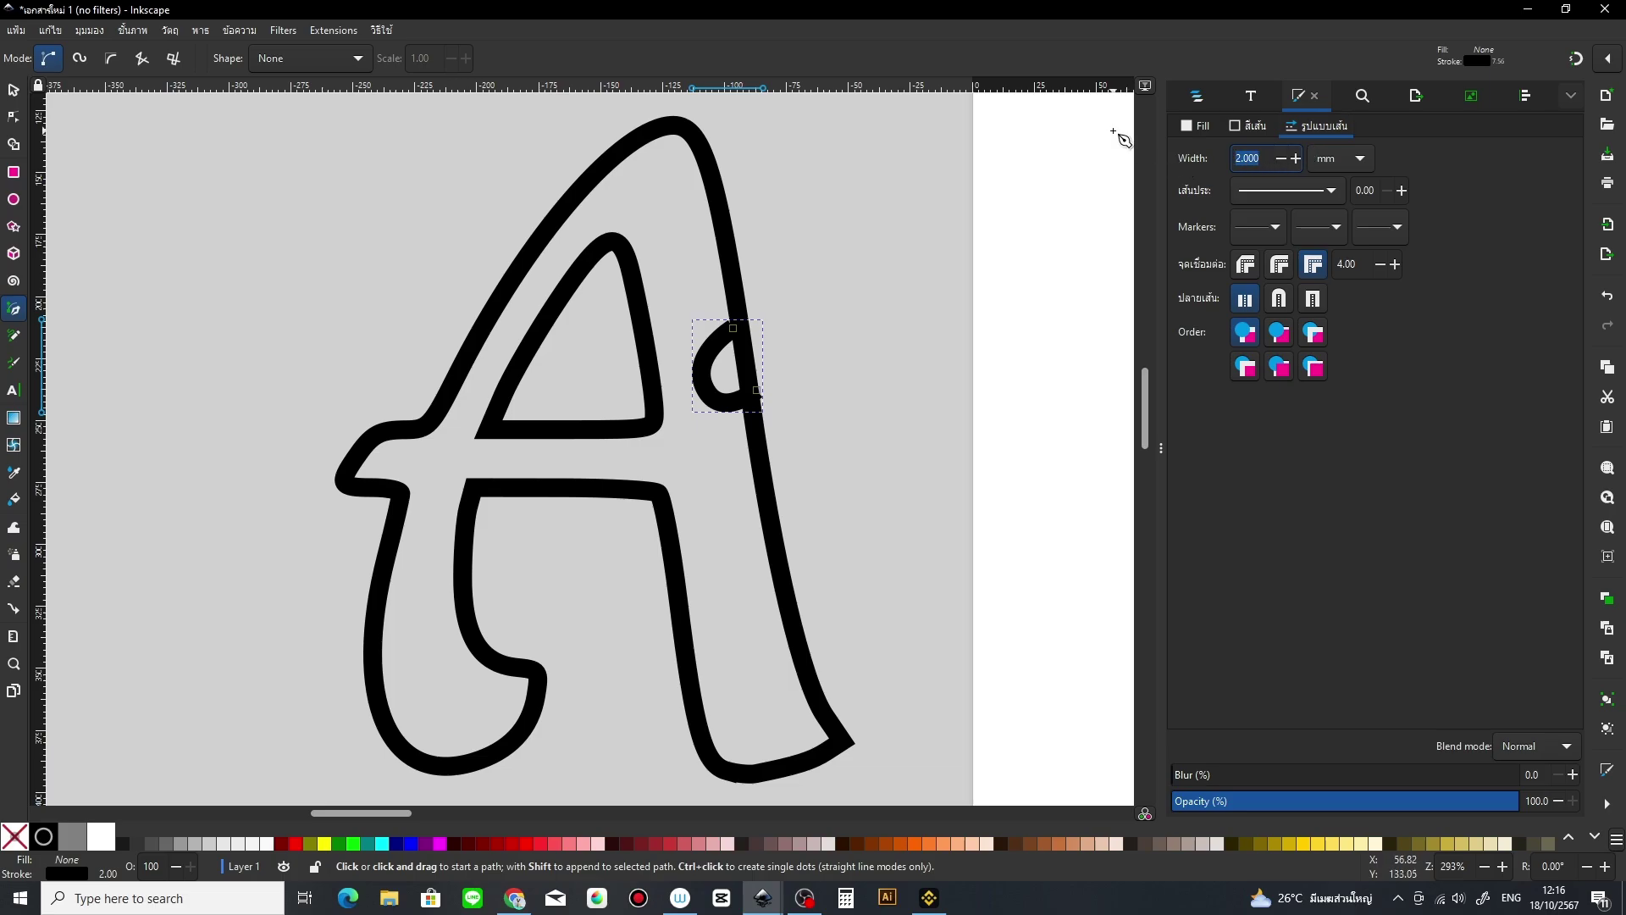
pyautogui.write('1')
pyautogui.press('Return')
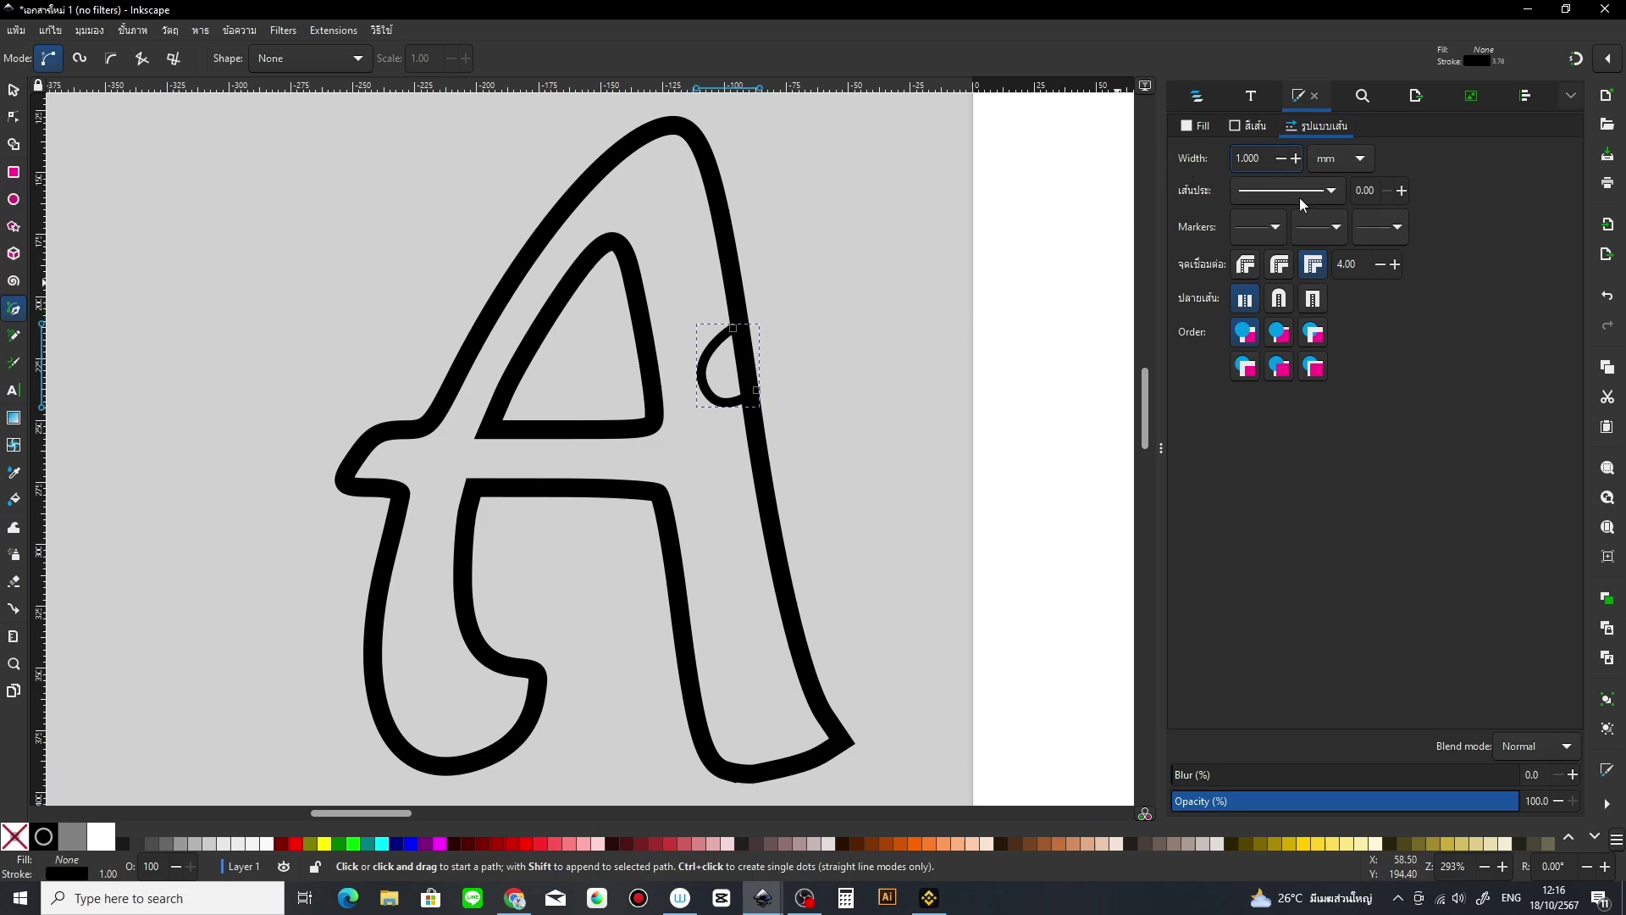
pyautogui.doubleClick(1266, 151)
pyautogui.write('0.8')
pyautogui.press('Return')
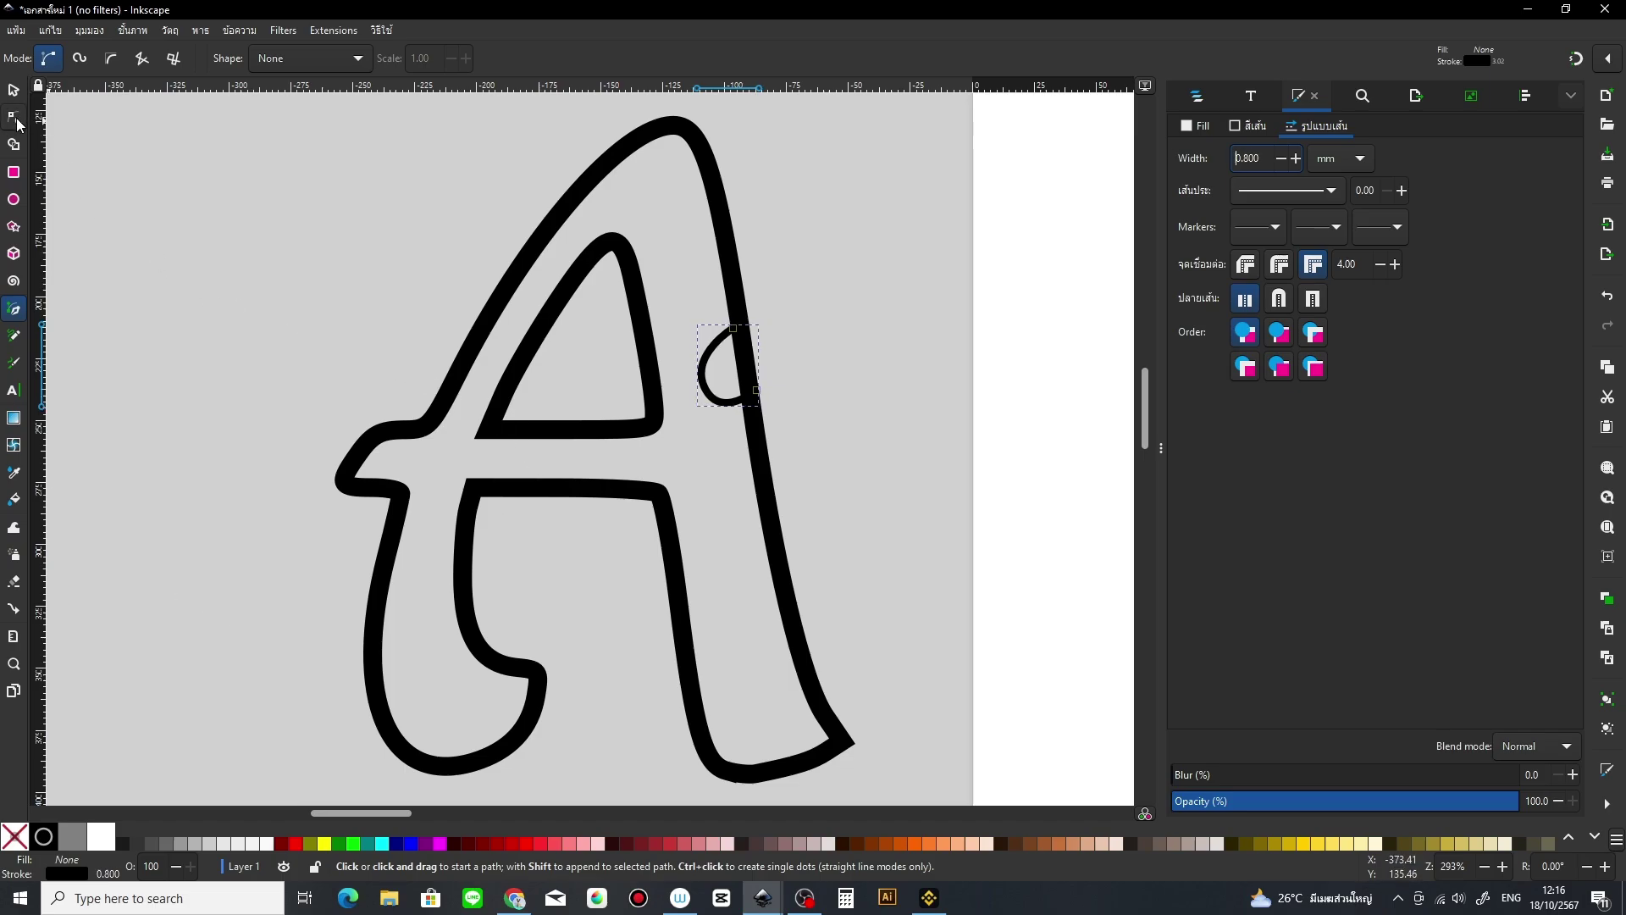
# Step: Reshape the loop into a smooth half-circle by dragging its node and handles, then deselect
pyautogui.click(14, 119)
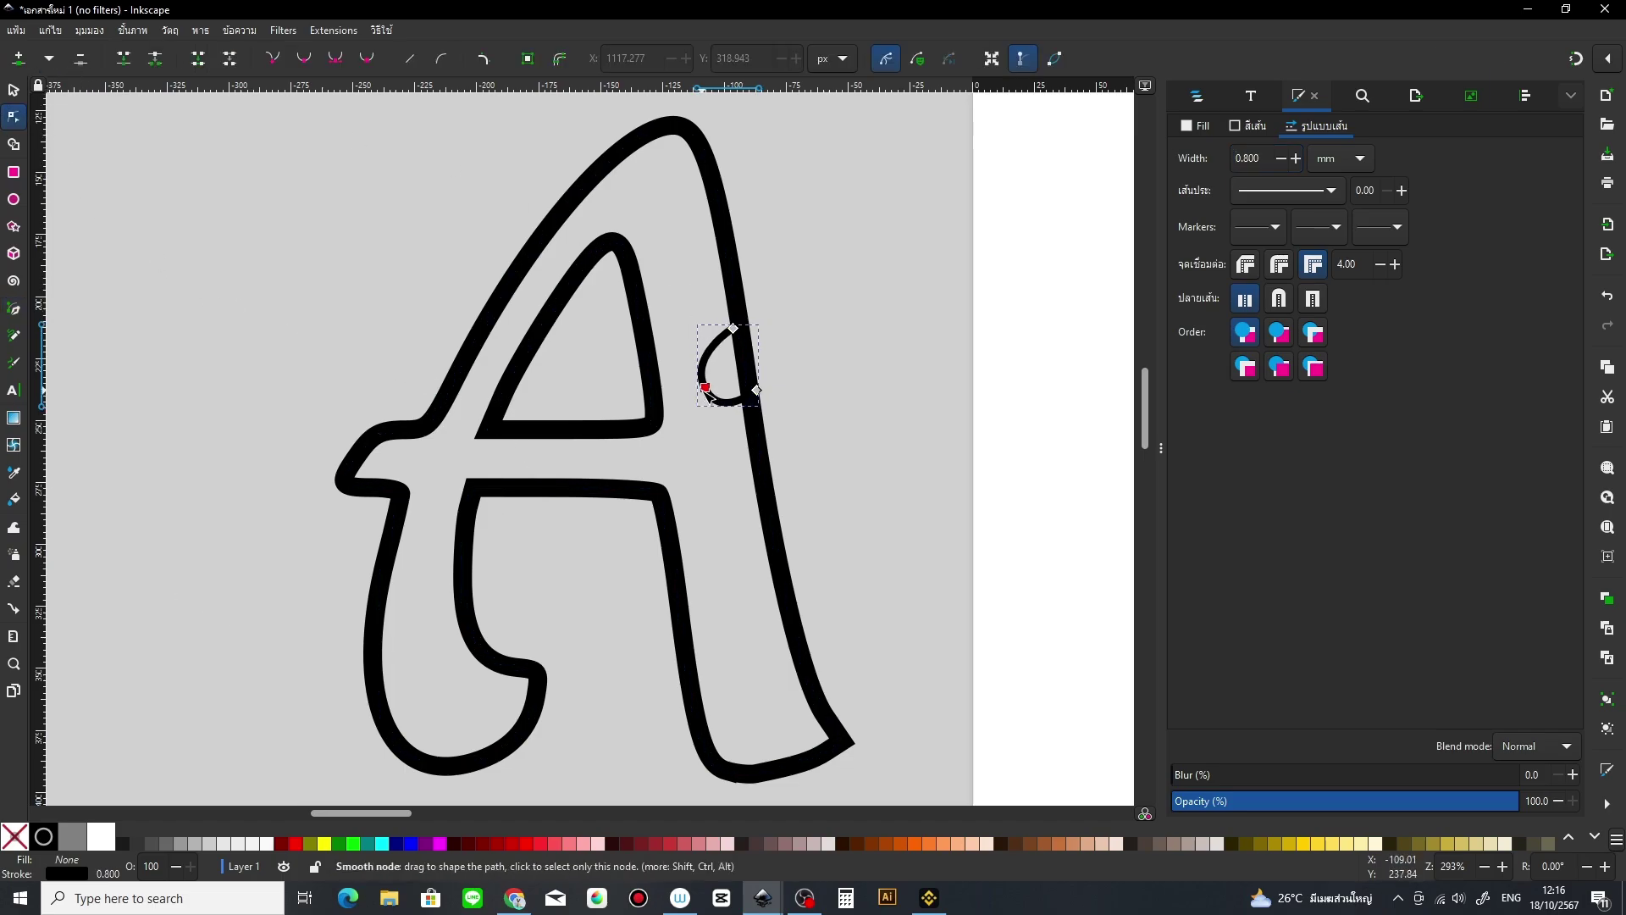
pyautogui.click(705, 387)
pyautogui.moveTo(705, 388); pyautogui.dragTo(702, 373)
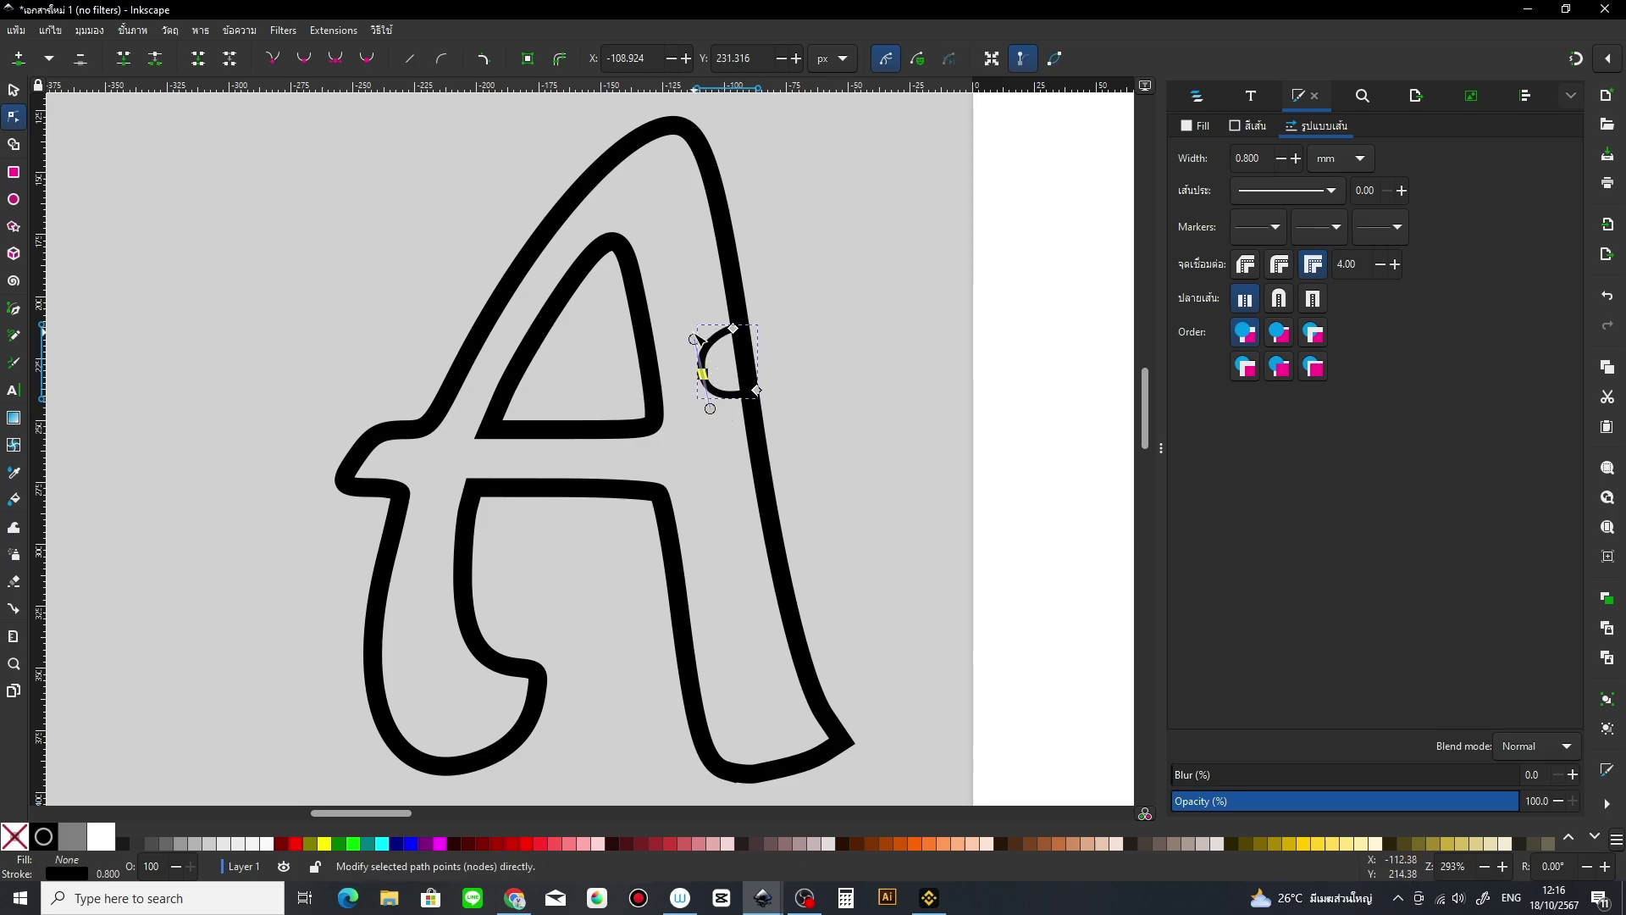
pyautogui.moveTo(686, 342); pyautogui.dragTo(697, 347)
pyautogui.moveTo(710, 408); pyautogui.dragTo(702, 370)
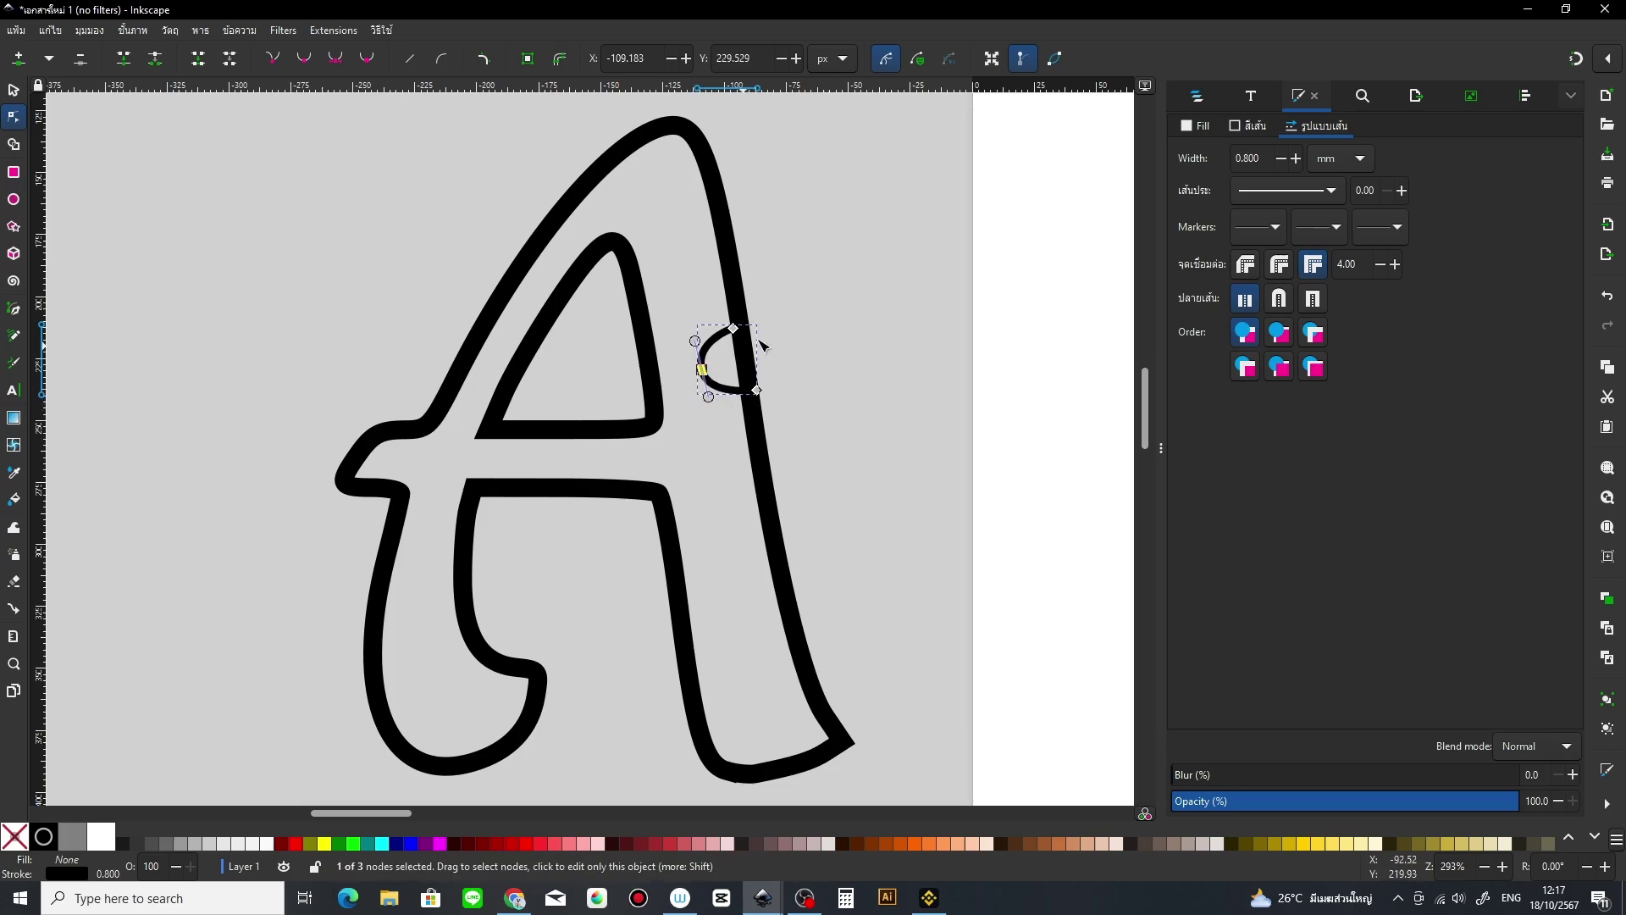
pyautogui.click(860, 248)
pyautogui.click(856, 259)
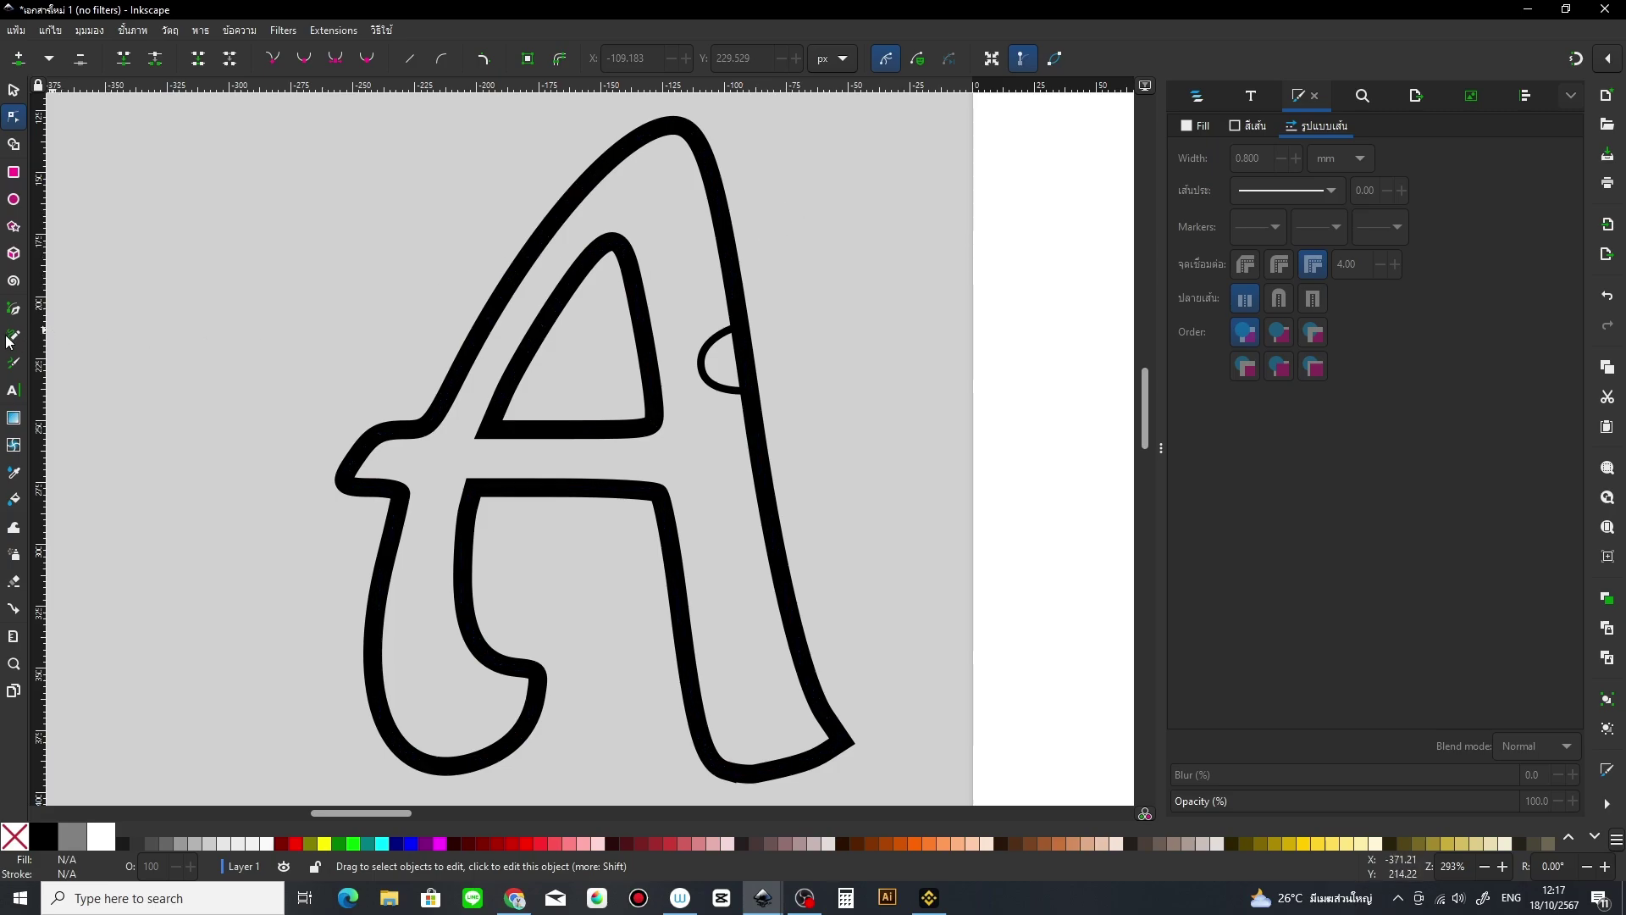
# Step: Zoom in on the A's apex and draw a small calligraphic oval loop inside it
pyautogui.click(15, 366)
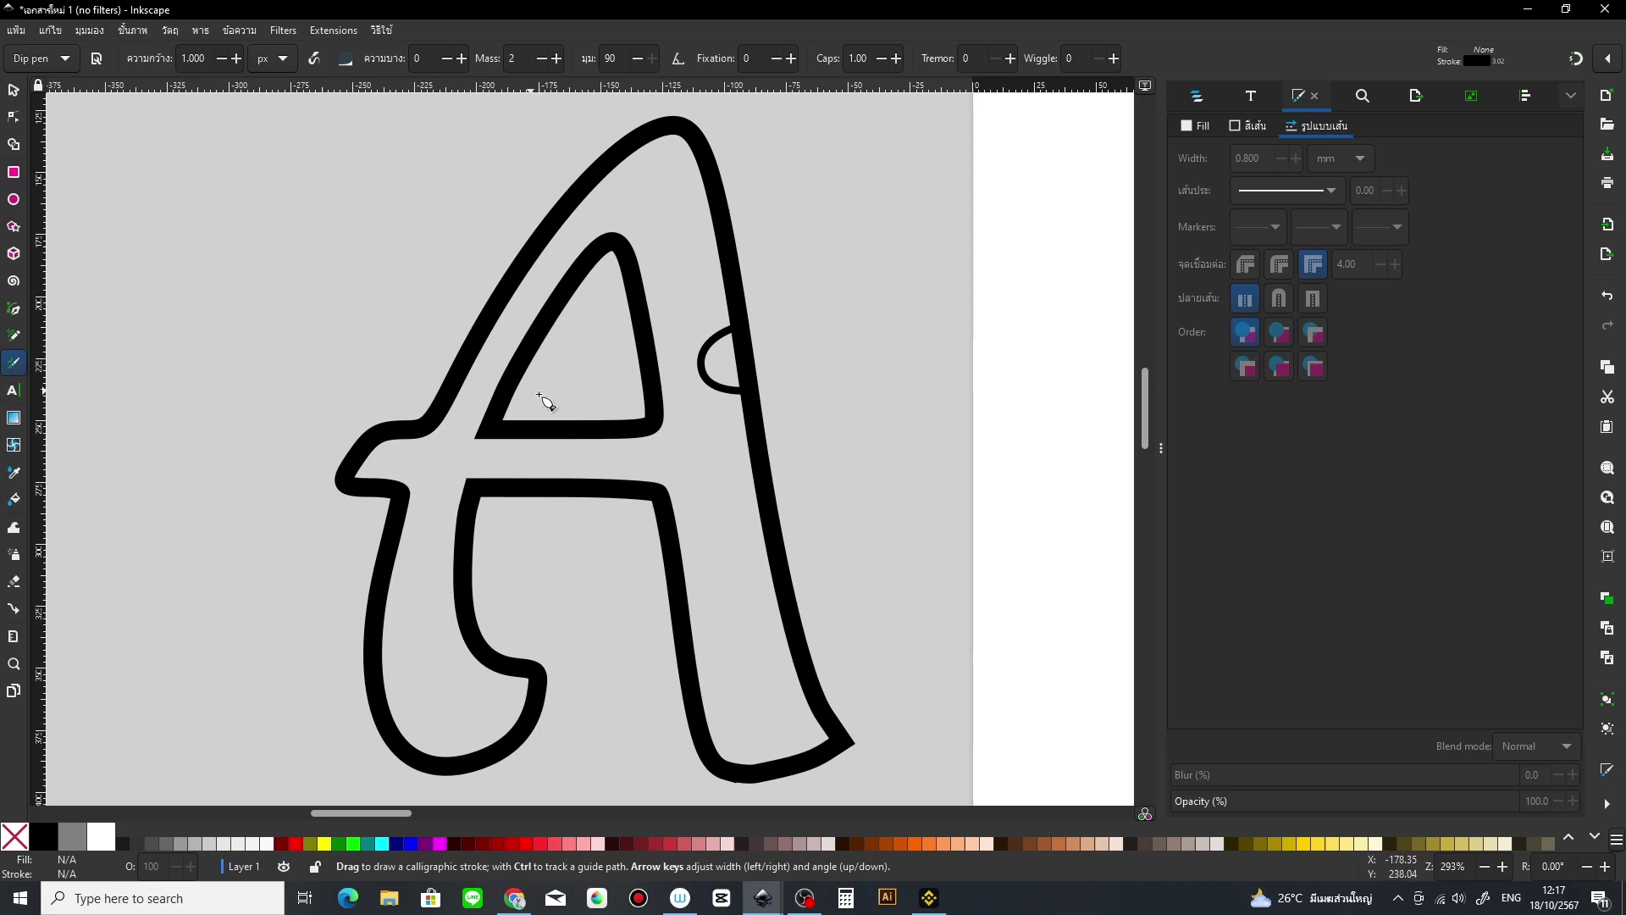
pyautogui.press('z')
pyautogui.click(562, 375)
pyautogui.click(596, 410)
pyautogui.moveTo(596, 409); pyautogui.dragTo(730, 622)
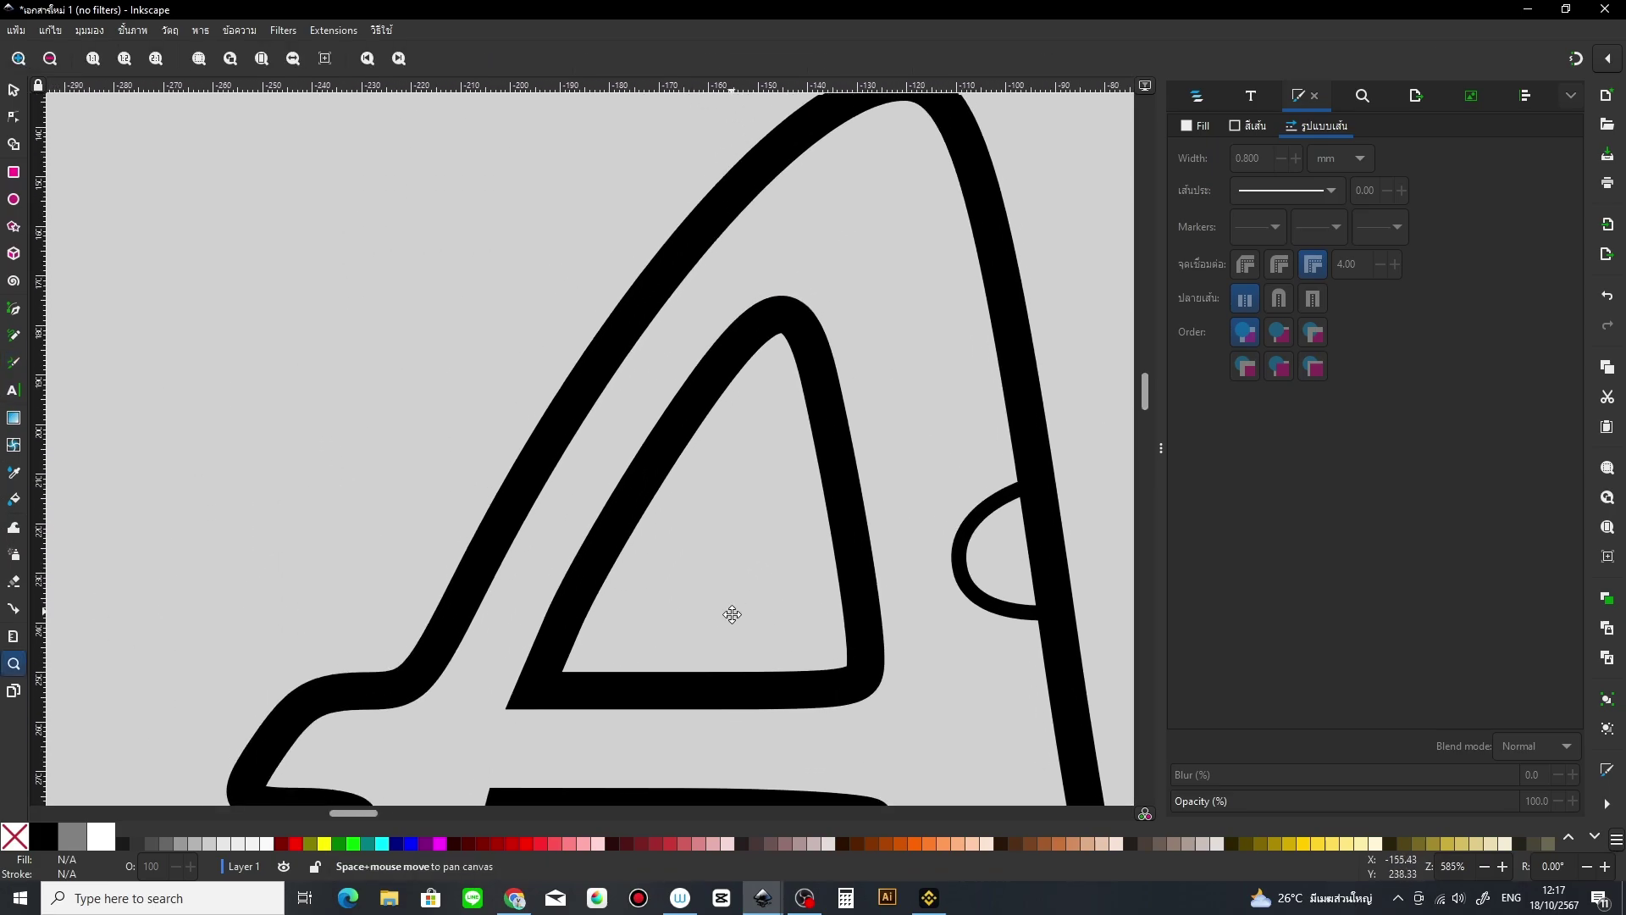
pyautogui.click(14, 362)
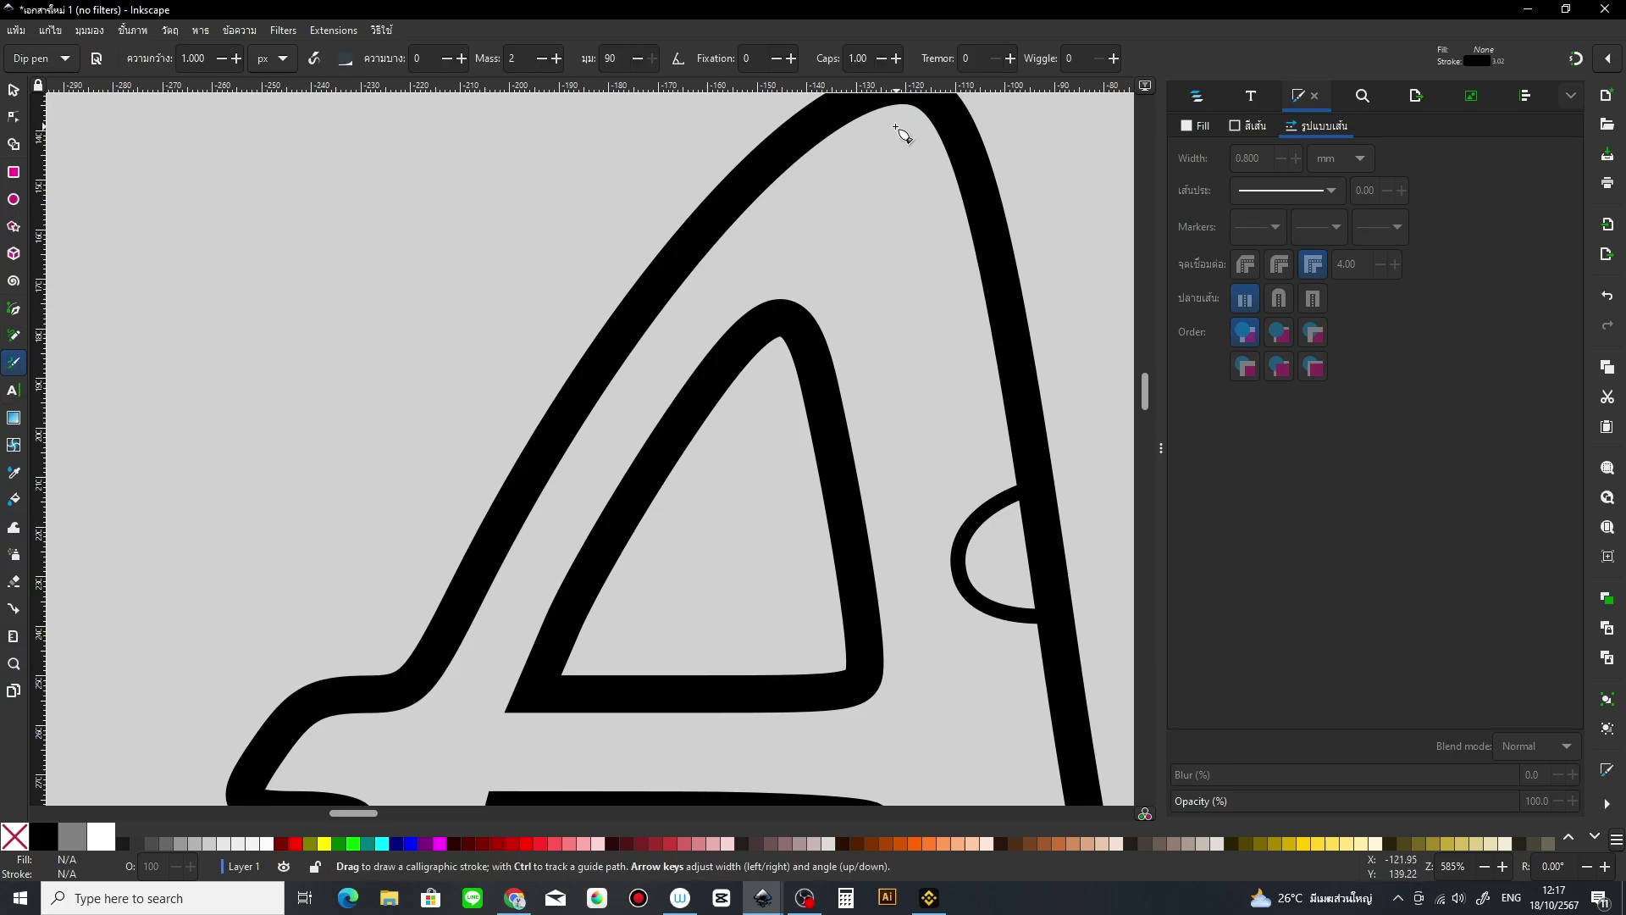
pyautogui.scroll(4, 880, 339)
pyautogui.moveTo(828, 249); pyautogui.dragTo(932, 267)
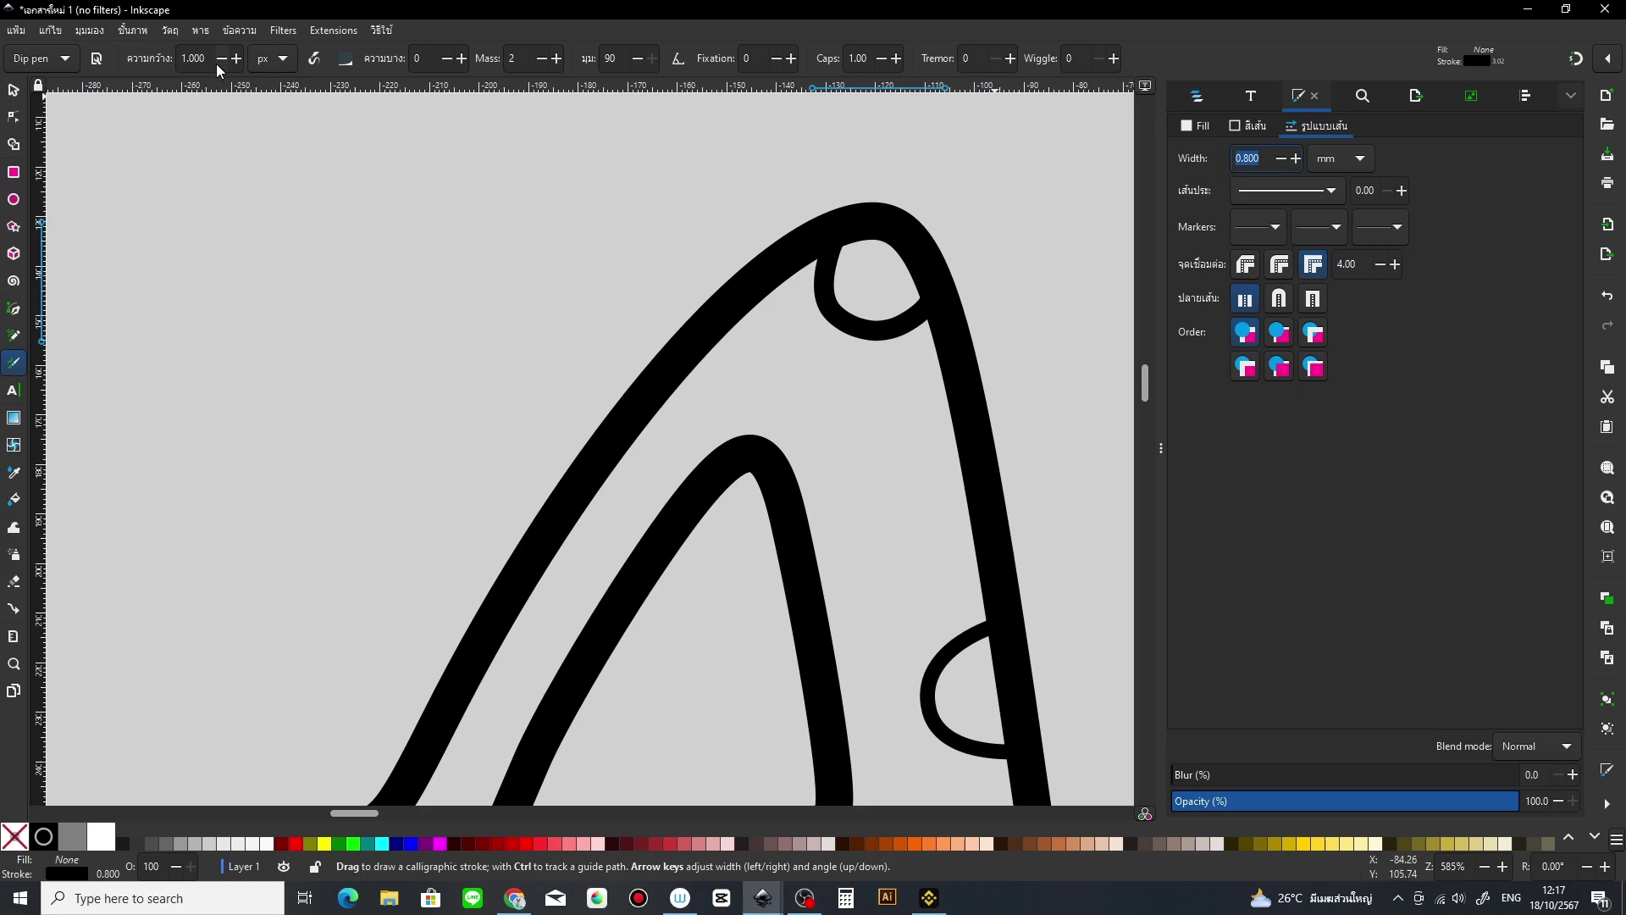
# Step: Reset the loop's stroke to flat black and set its width to 0.5 mm
pyautogui.click(1232, 128)
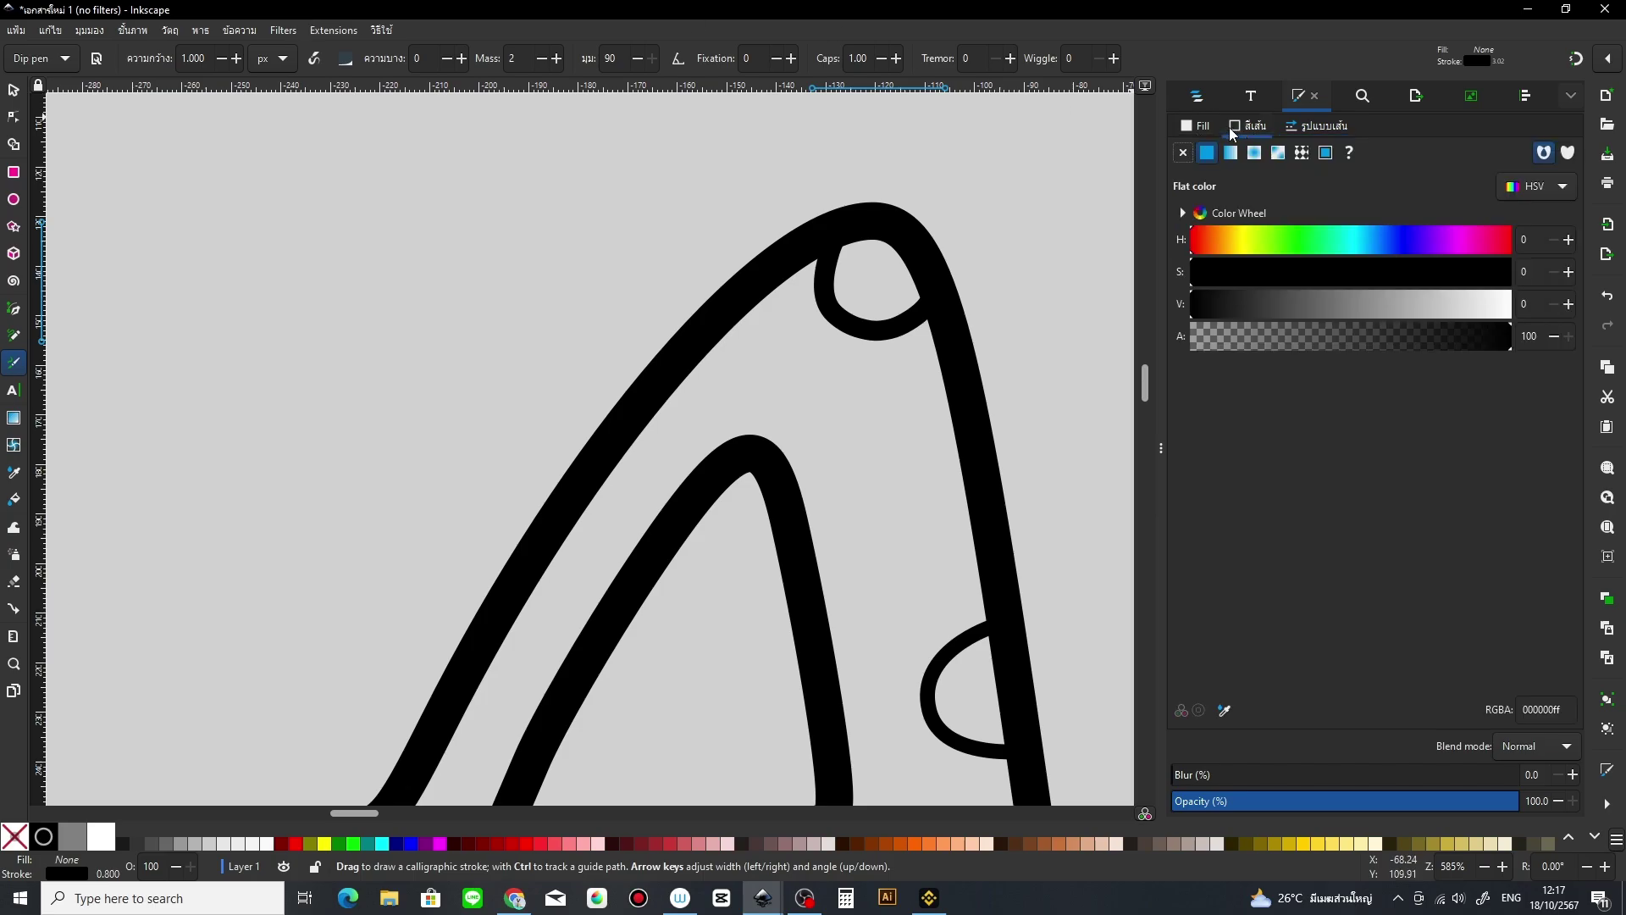
pyautogui.click(1183, 152)
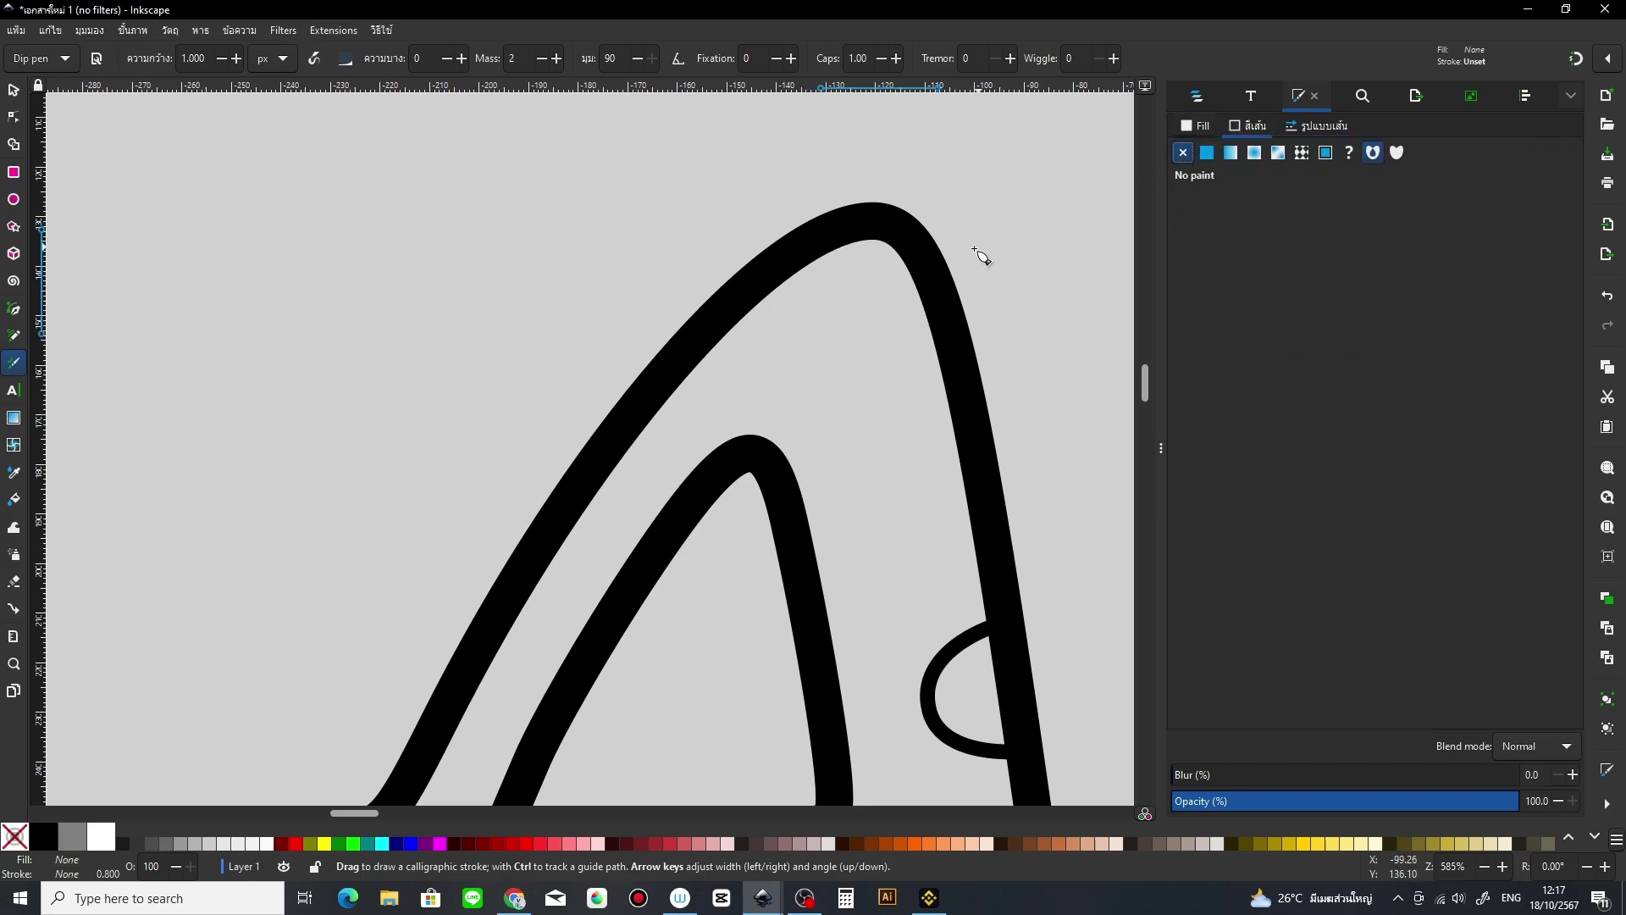
pyautogui.click(1317, 127)
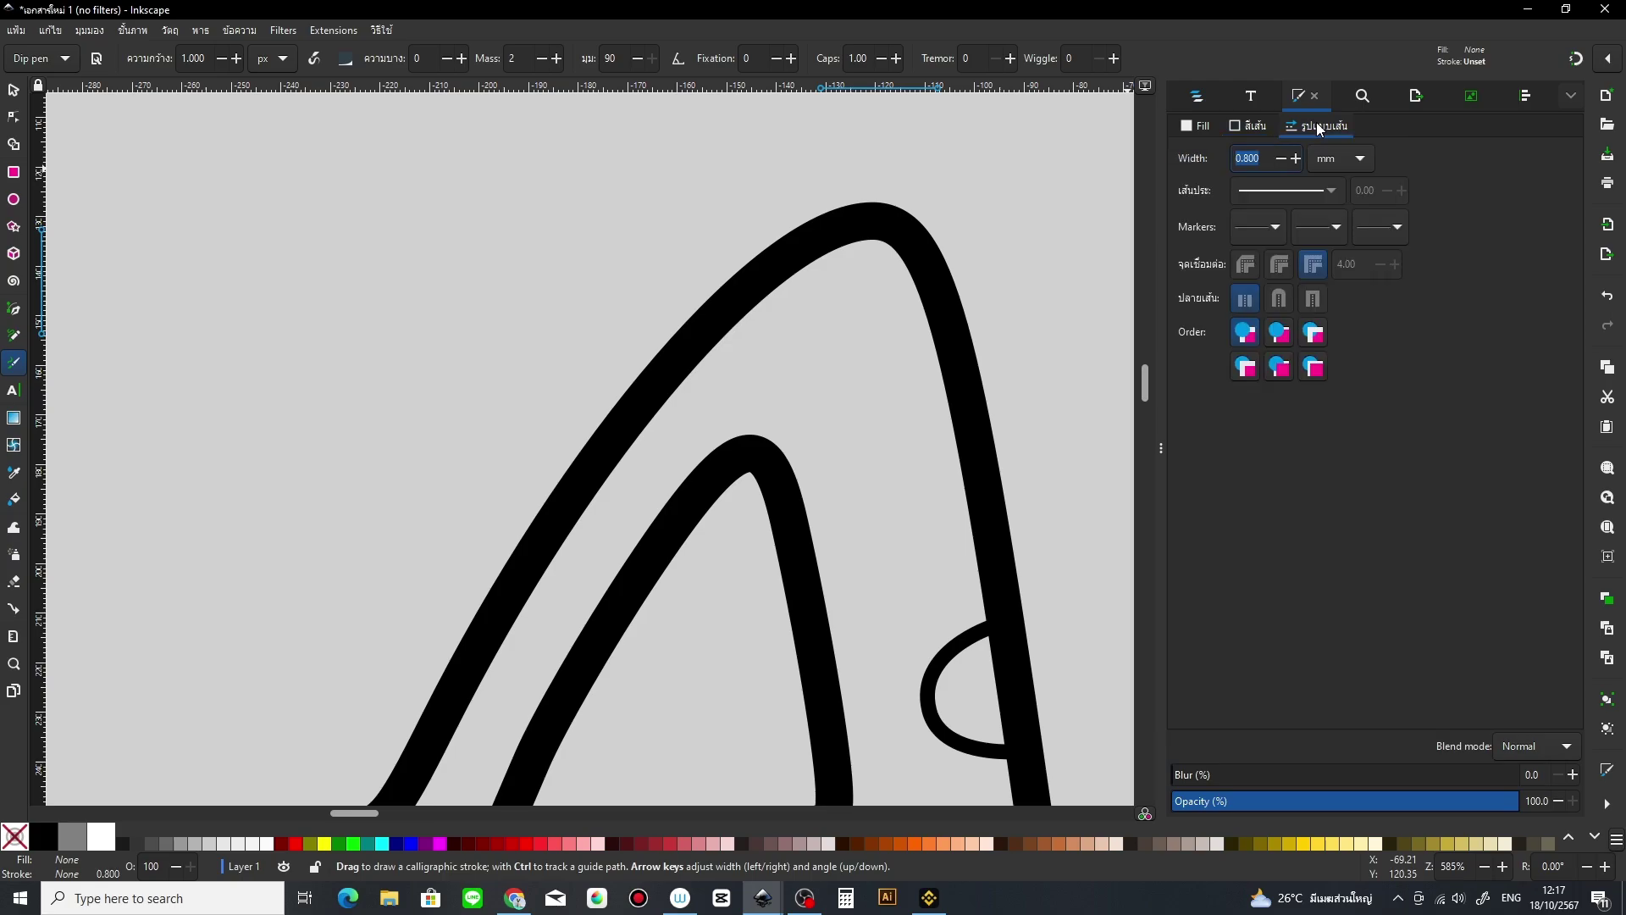
pyautogui.click(1247, 126)
pyautogui.click(1208, 152)
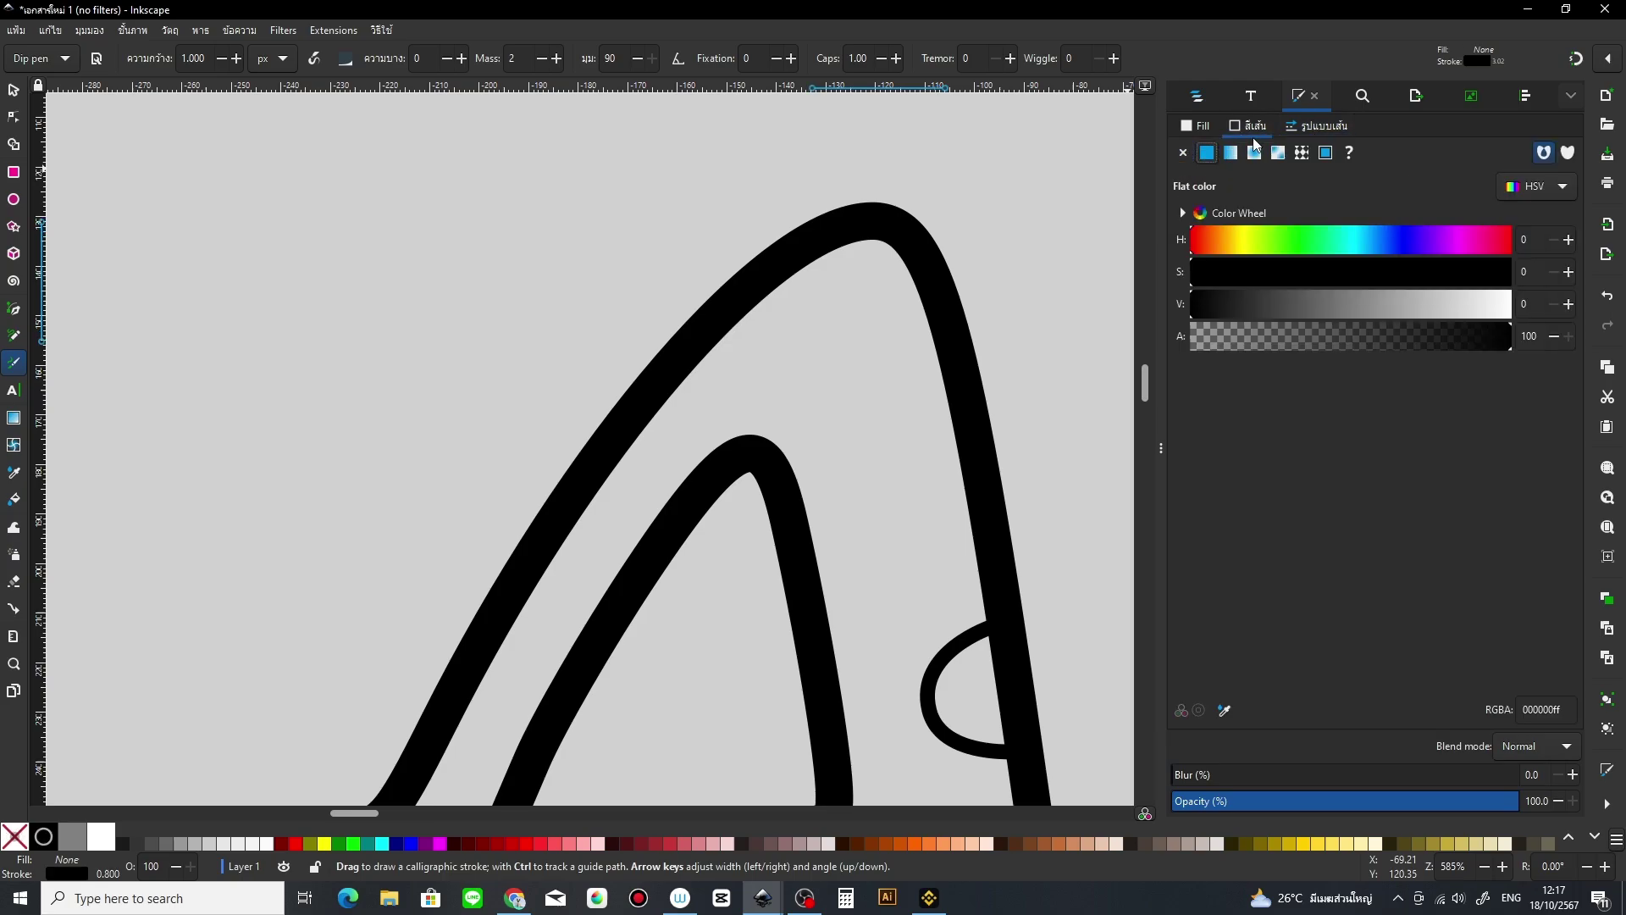
pyautogui.click(1324, 126)
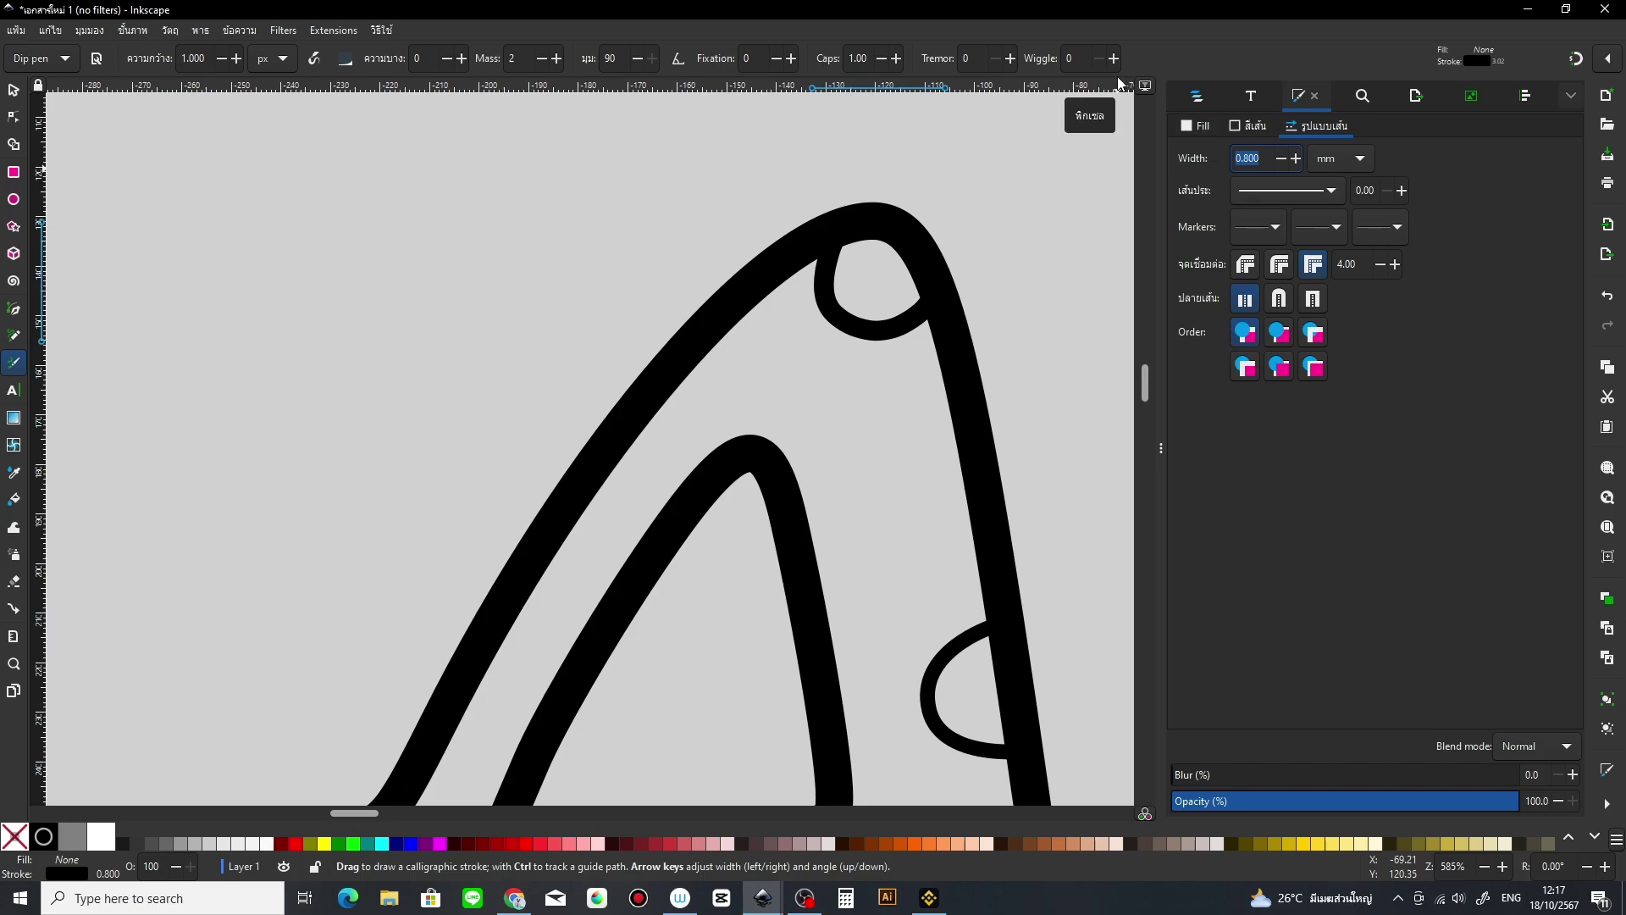
pyautogui.write('0.')
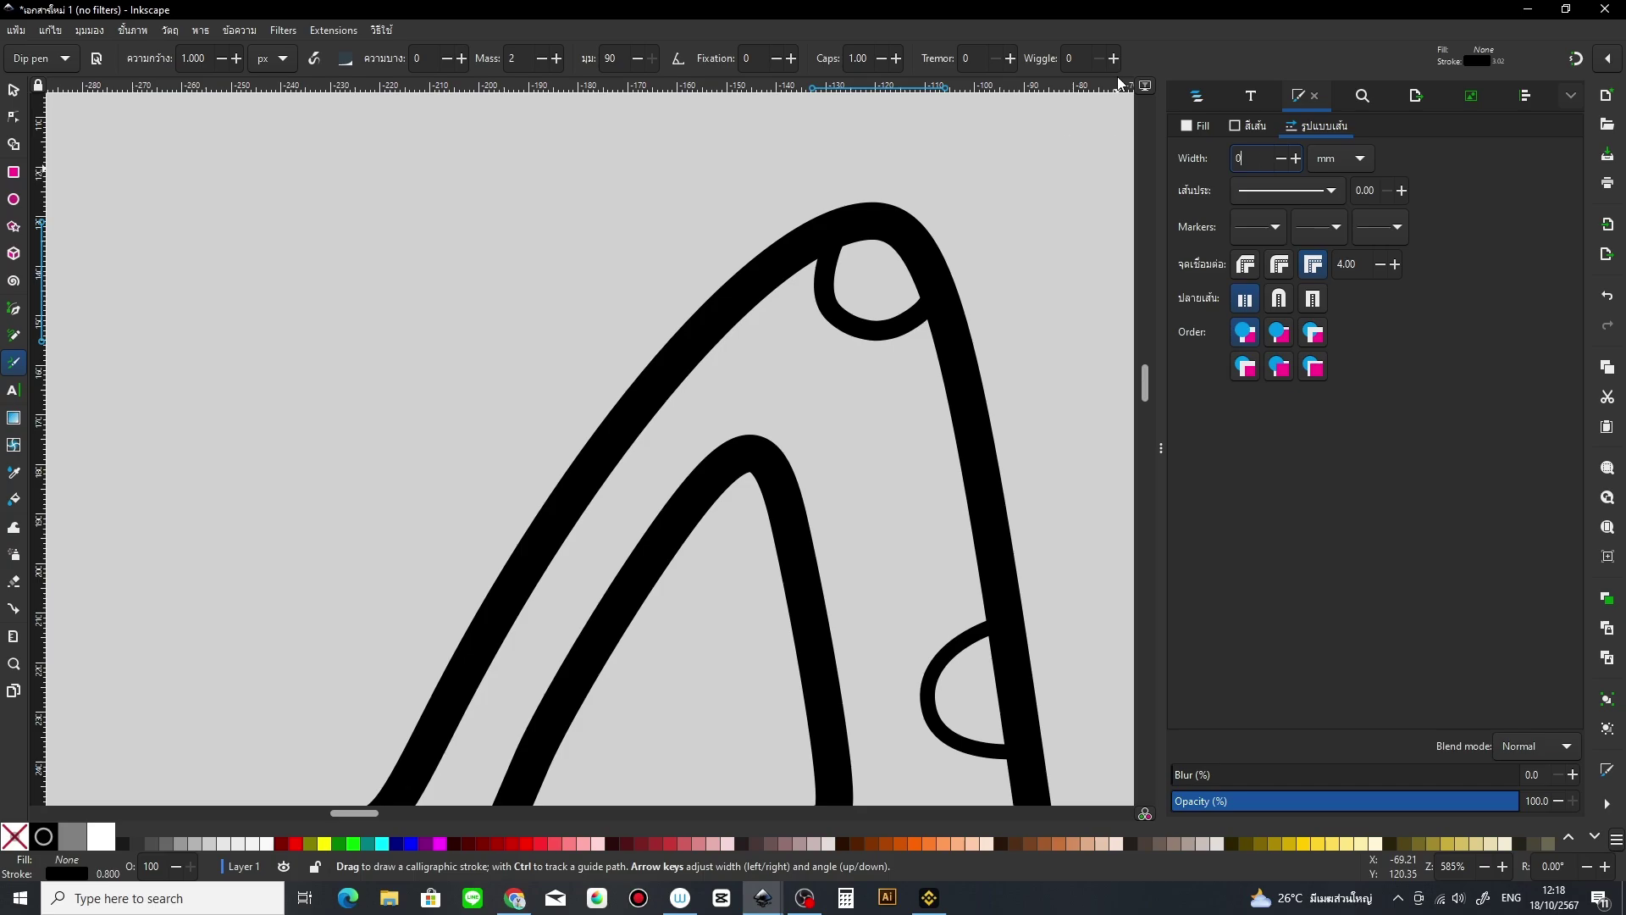
pyautogui.write('5')
pyautogui.press('Return')
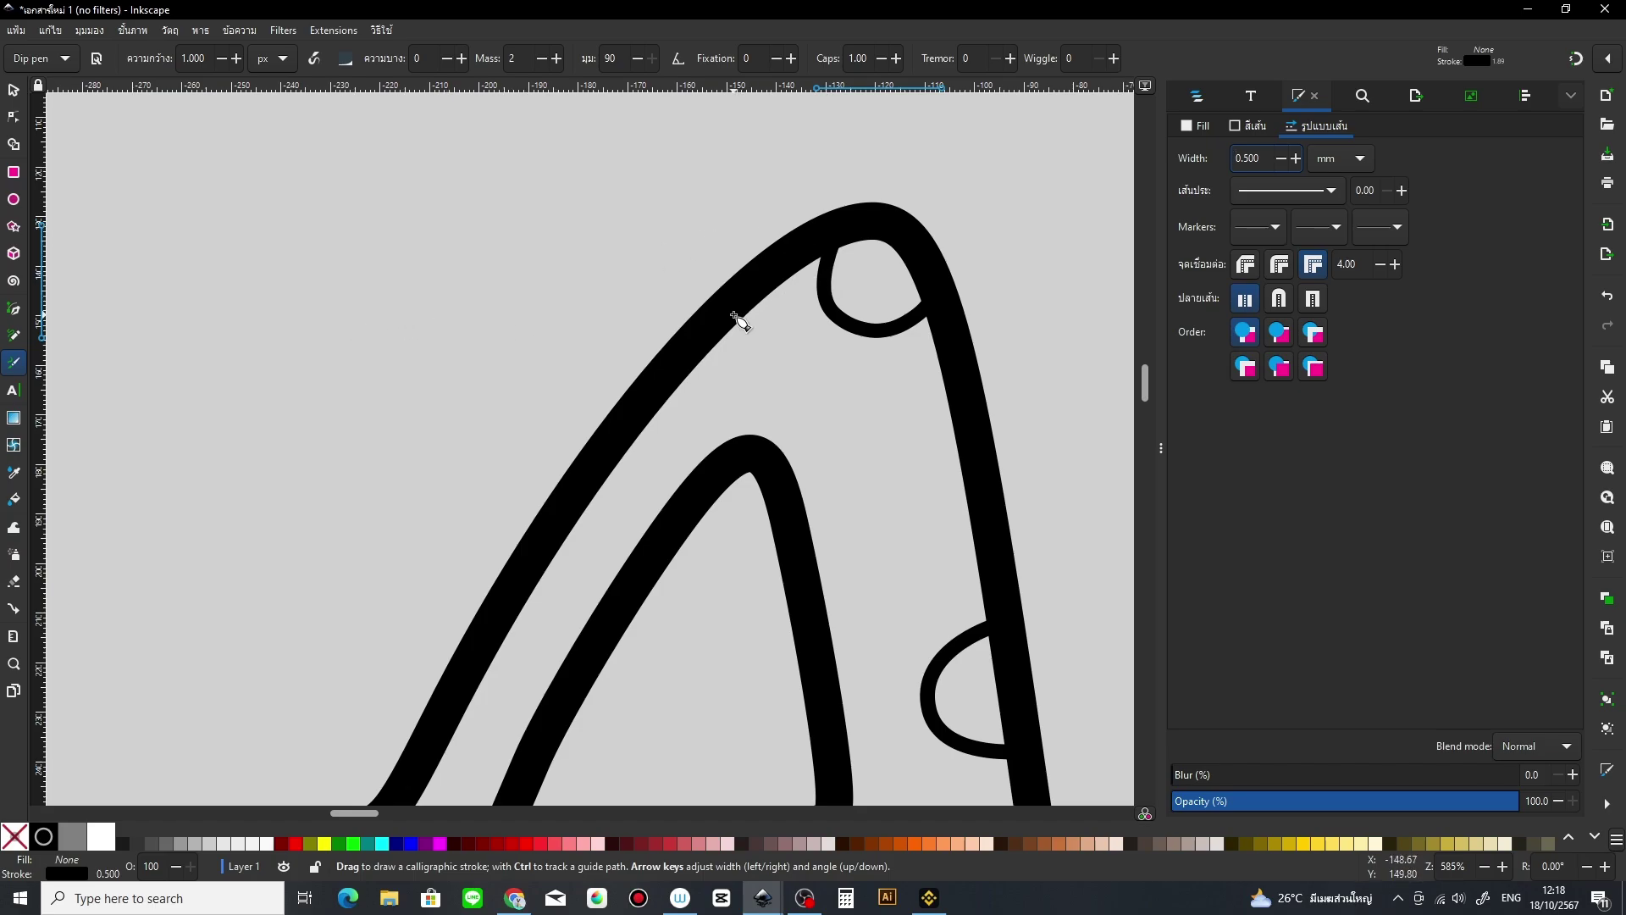
# Step: Draw three petal loops beneath the top loop and set the pen Mass to 10
pyautogui.moveTo(733, 322)
pyautogui.mouseDown()
pyautogui.moveTo(738, 395)
pyautogui.moveTo(842, 348)
pyautogui.mouseUp()
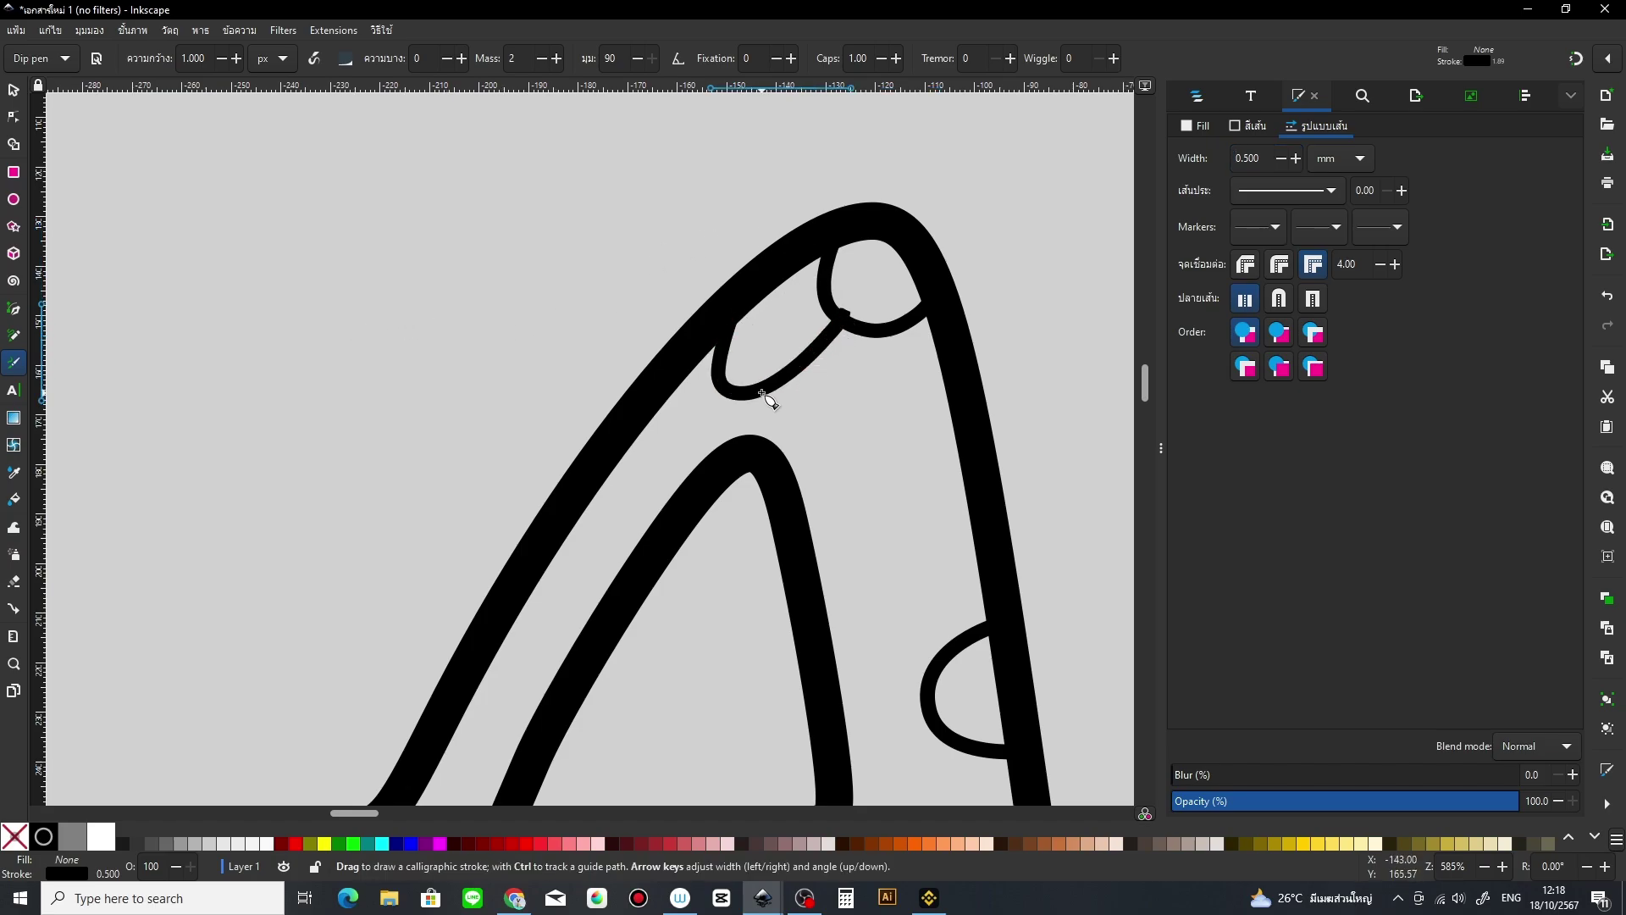
pyautogui.moveTo(767, 398)
pyautogui.mouseDown()
pyautogui.moveTo(778, 446)
pyautogui.moveTo(879, 324)
pyautogui.mouseUp()
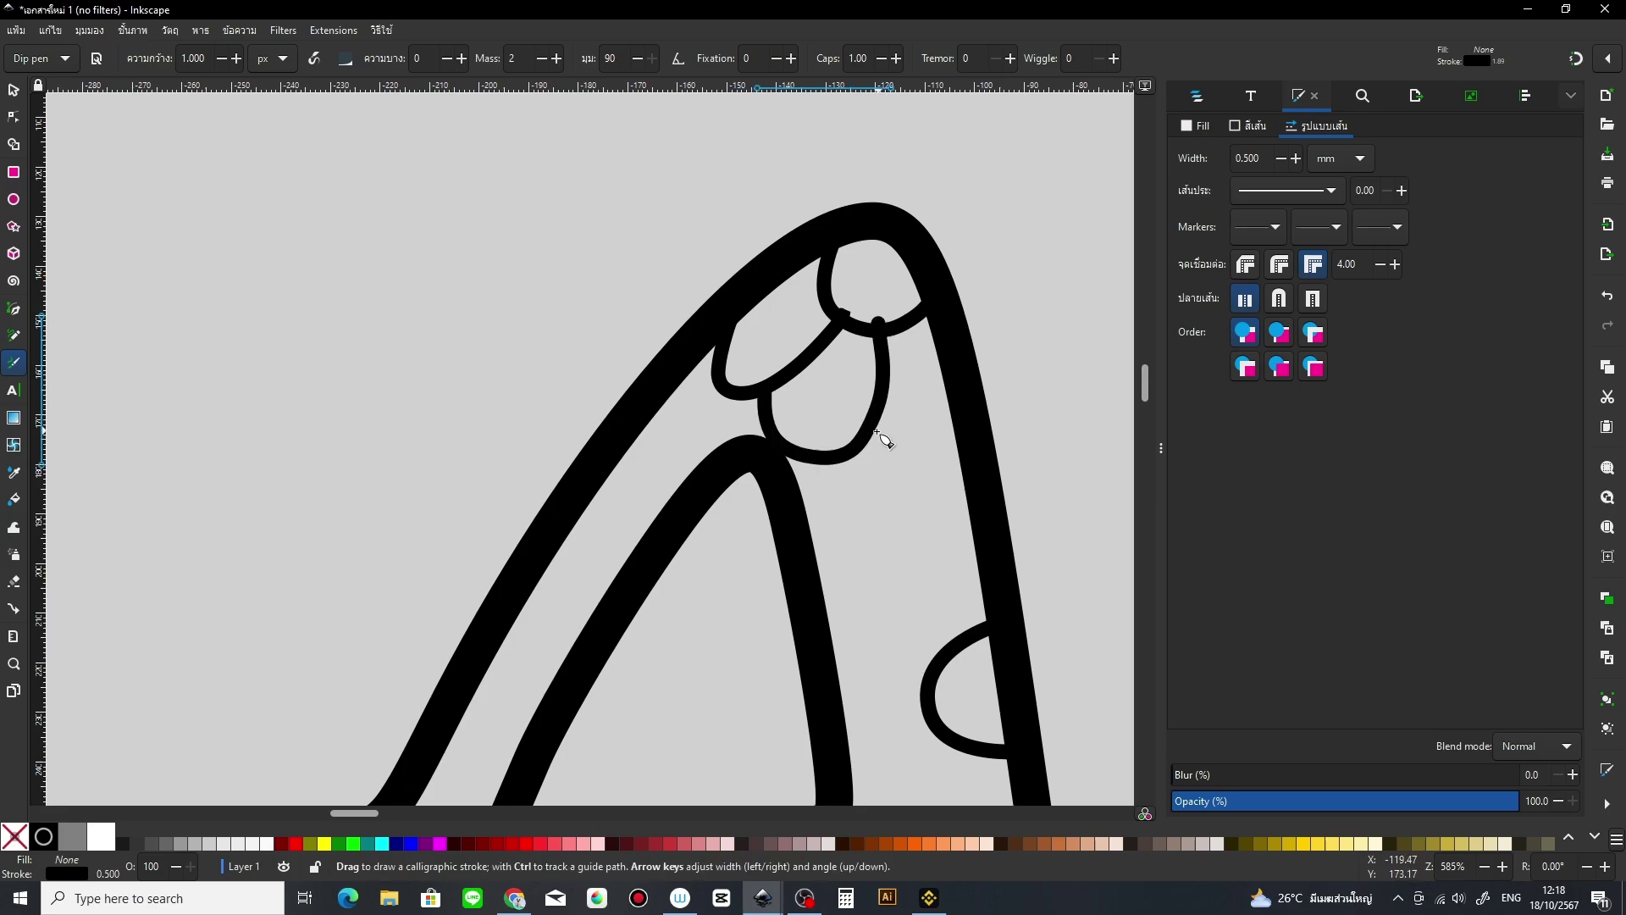
pyautogui.moveTo(870, 433)
pyautogui.mouseDown()
pyautogui.moveTo(925, 479)
pyautogui.moveTo(959, 459)
pyautogui.mouseUp()
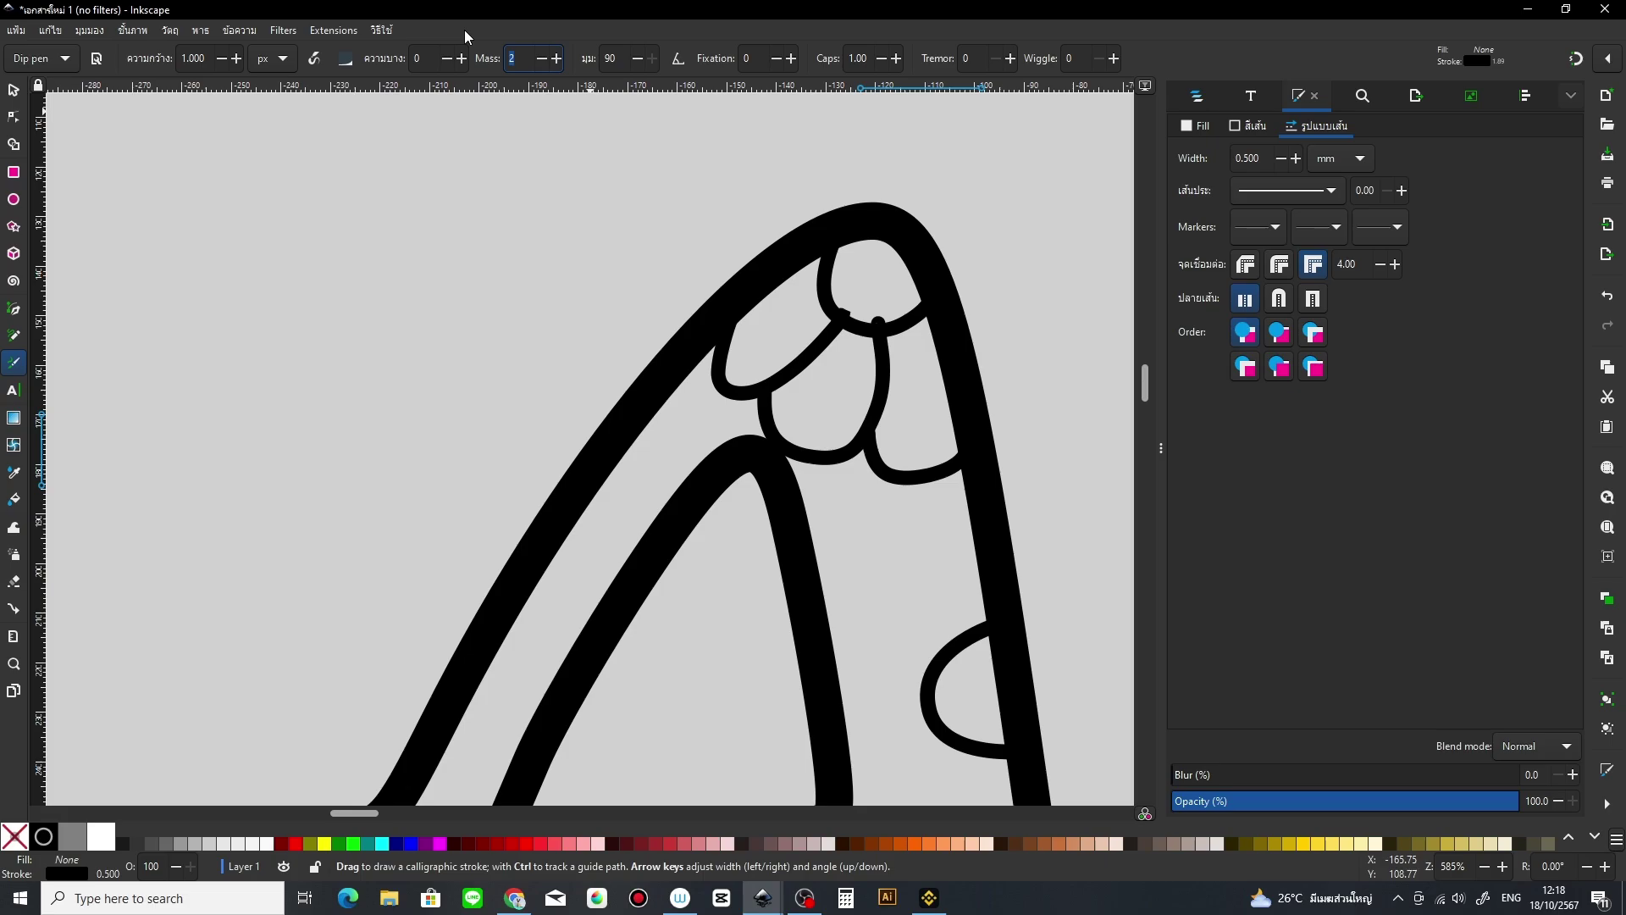
pyautogui.write('40')
pyautogui.write('1')
pyautogui.write('0')
# Step: Delete the three rough petal loops under the top loop
pyautogui.click(15, 91)
pyautogui.click(885, 476)
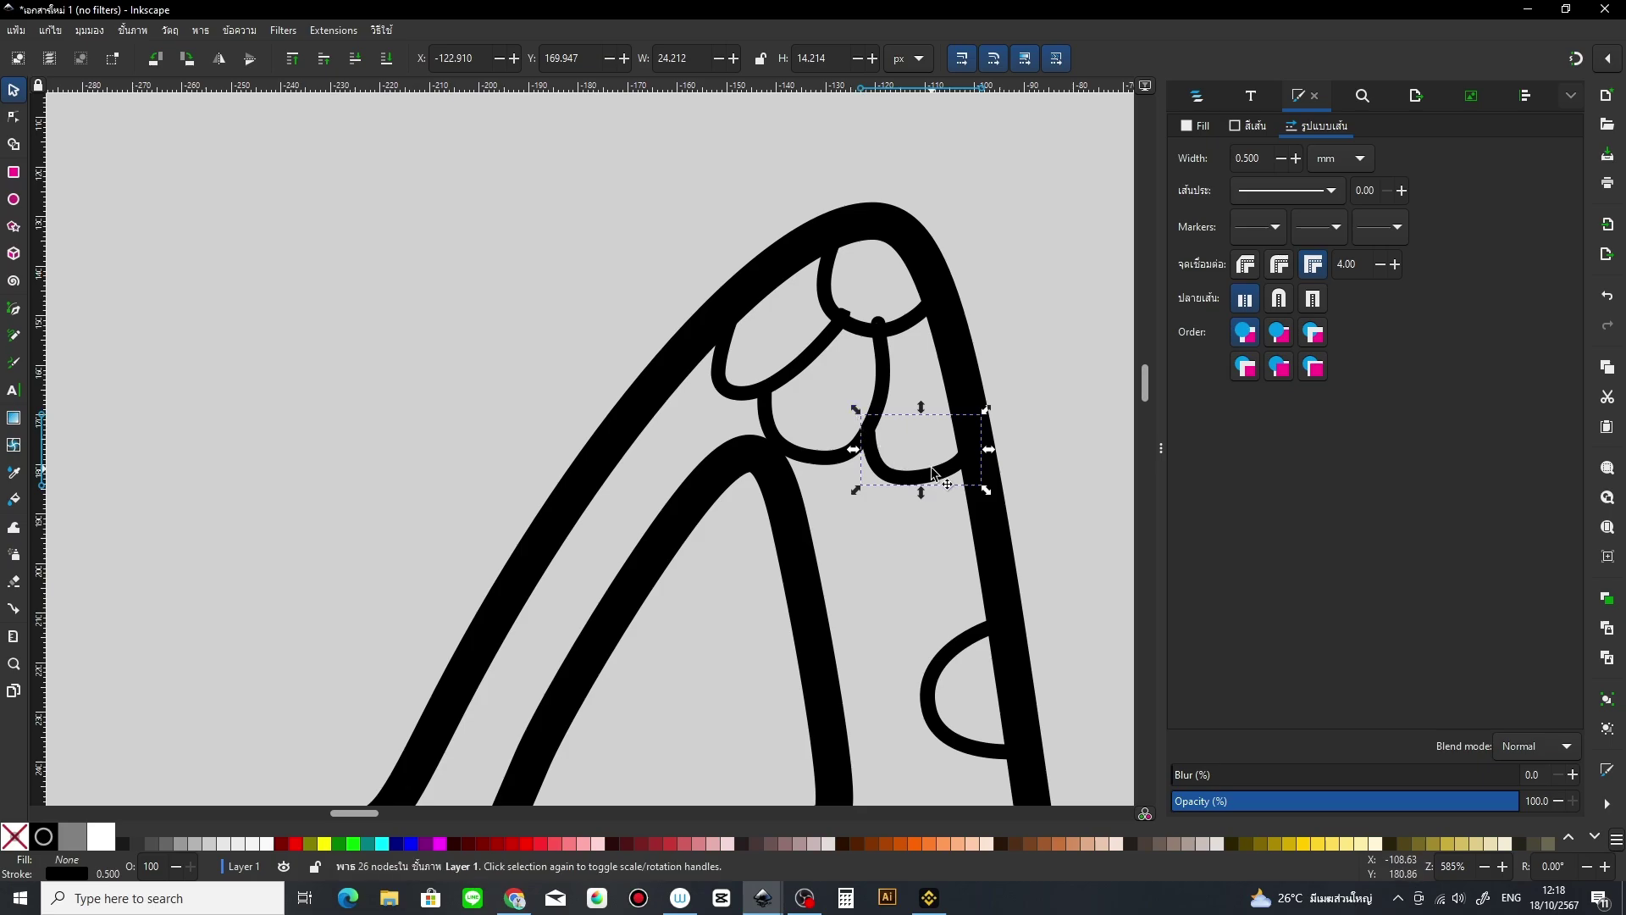
pyautogui.press('Delete')
pyautogui.click(805, 423)
pyautogui.press('Delete')
pyautogui.click(745, 391)
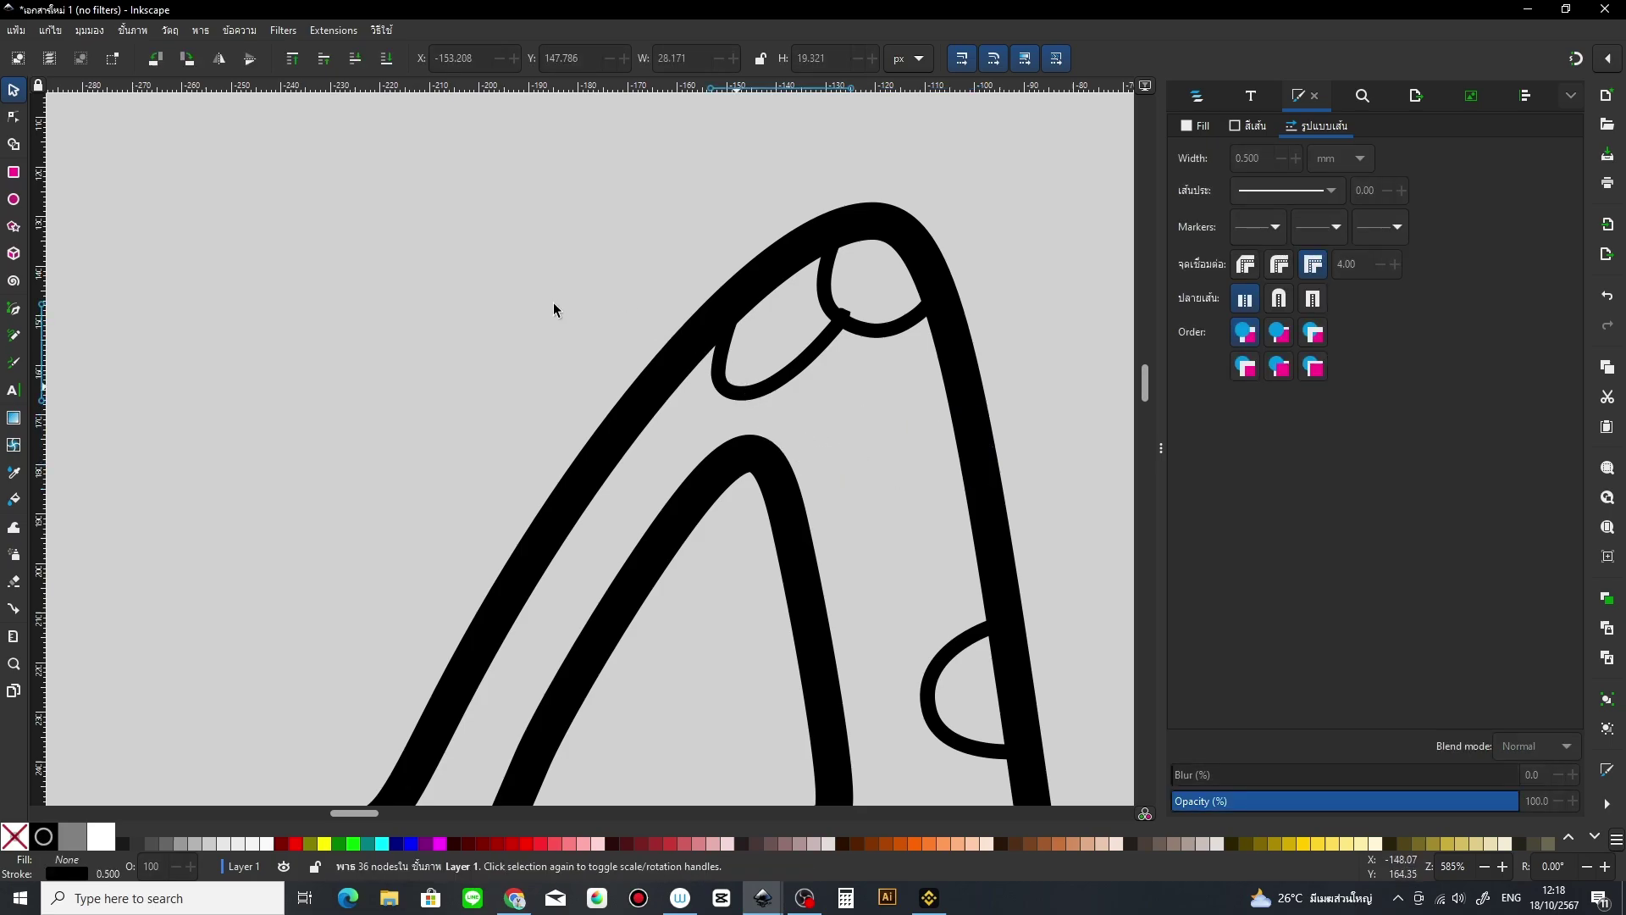
pyautogui.press('Delete')
# Step: Redraw three neater calligraphic scallops below the top loop and select them for nudging
pyautogui.click(15, 363)
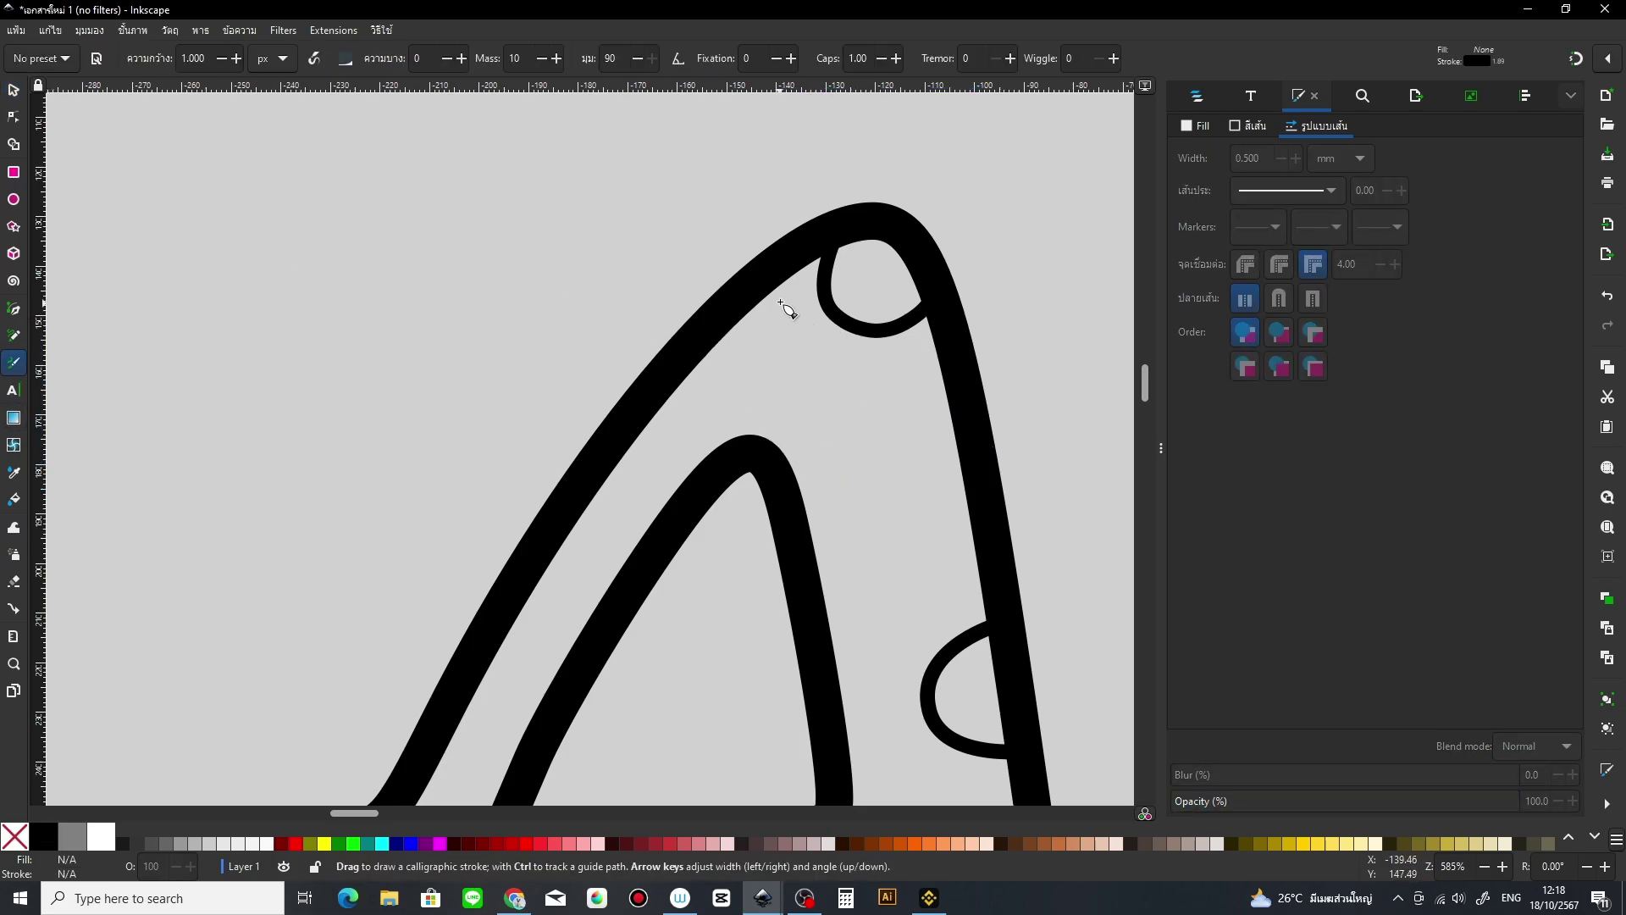
pyautogui.moveTo(722, 337); pyautogui.dragTo(835, 308)
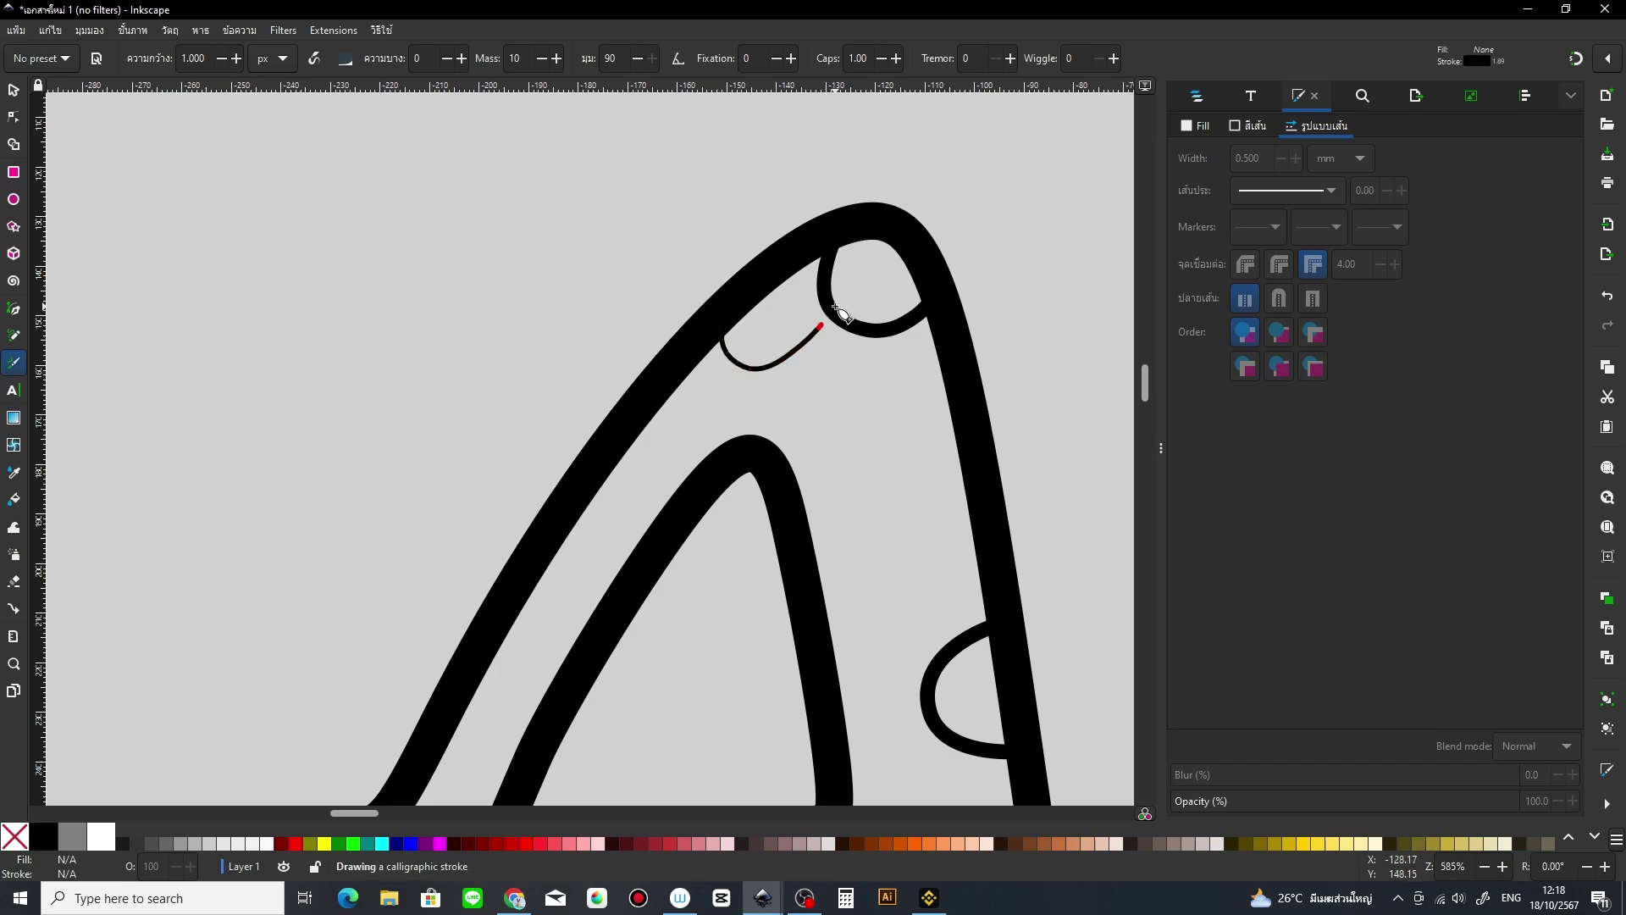
pyautogui.moveTo(767, 372)
pyautogui.mouseDown()
pyautogui.moveTo(874, 413)
pyautogui.moveTo(879, 326)
pyautogui.mouseUp()
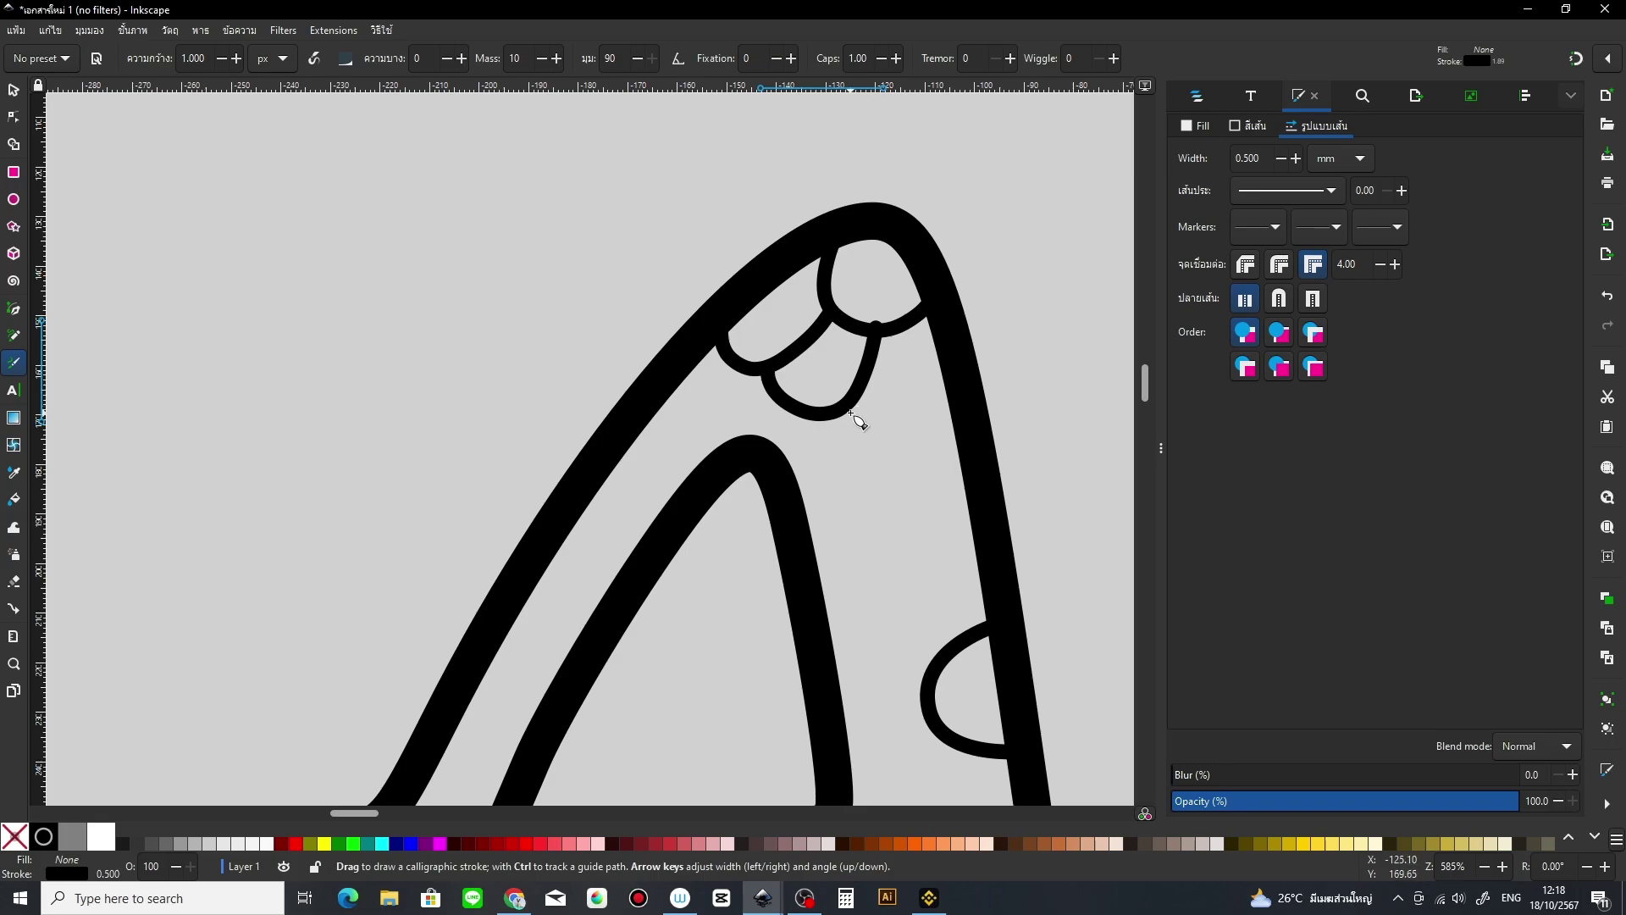
pyautogui.moveTo(851, 414); pyautogui.dragTo(953, 391)
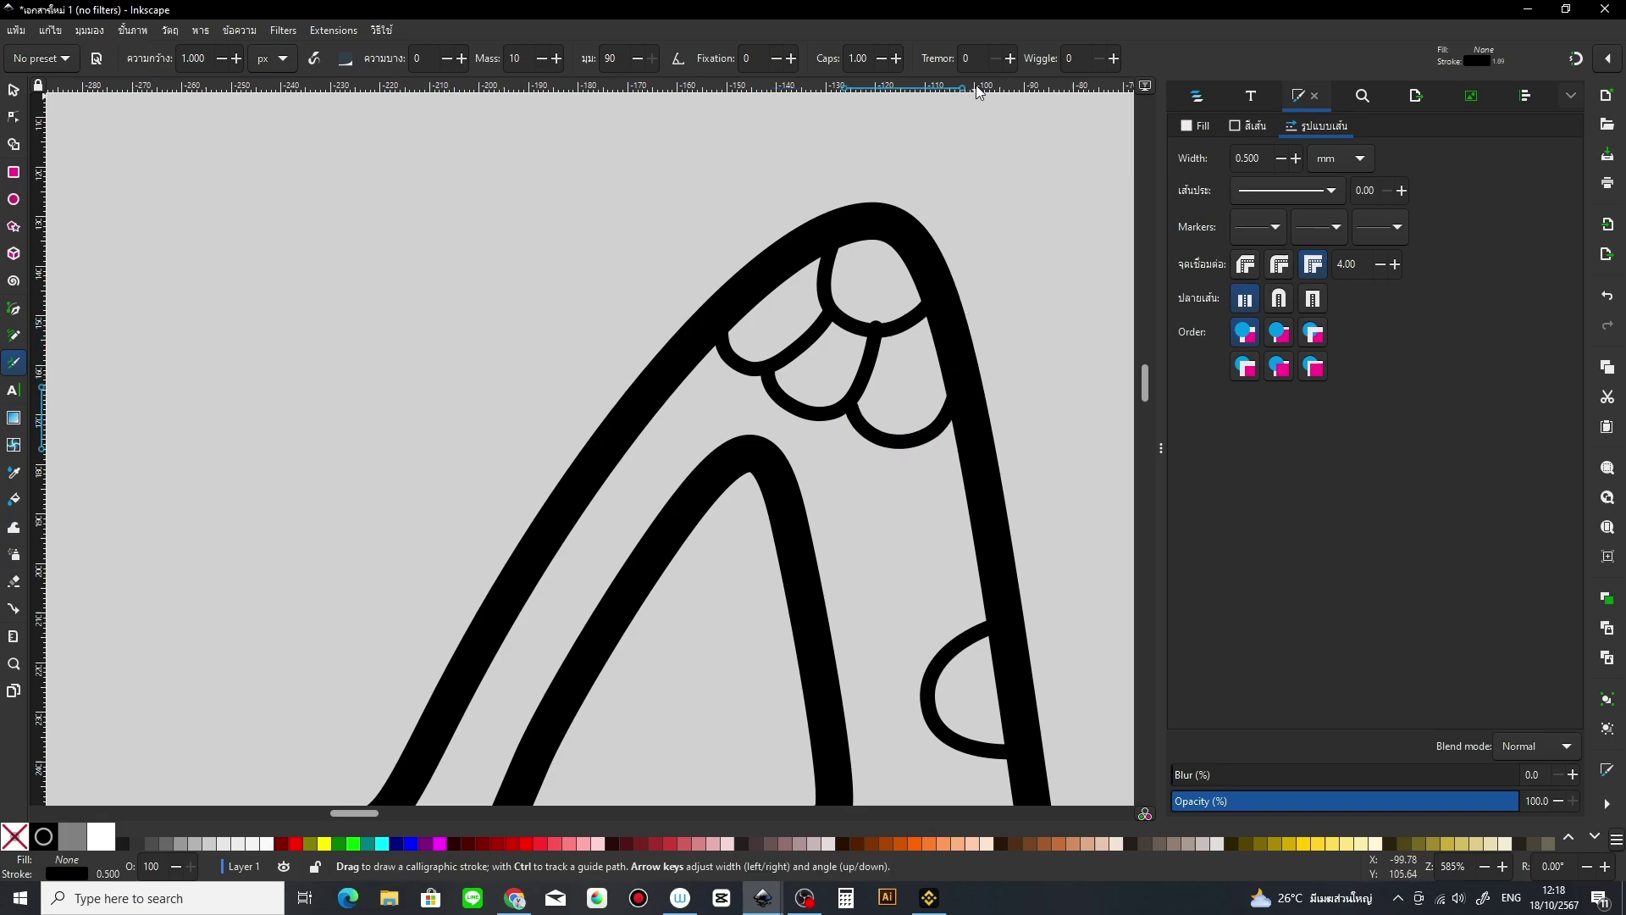
pyautogui.click(14, 93)
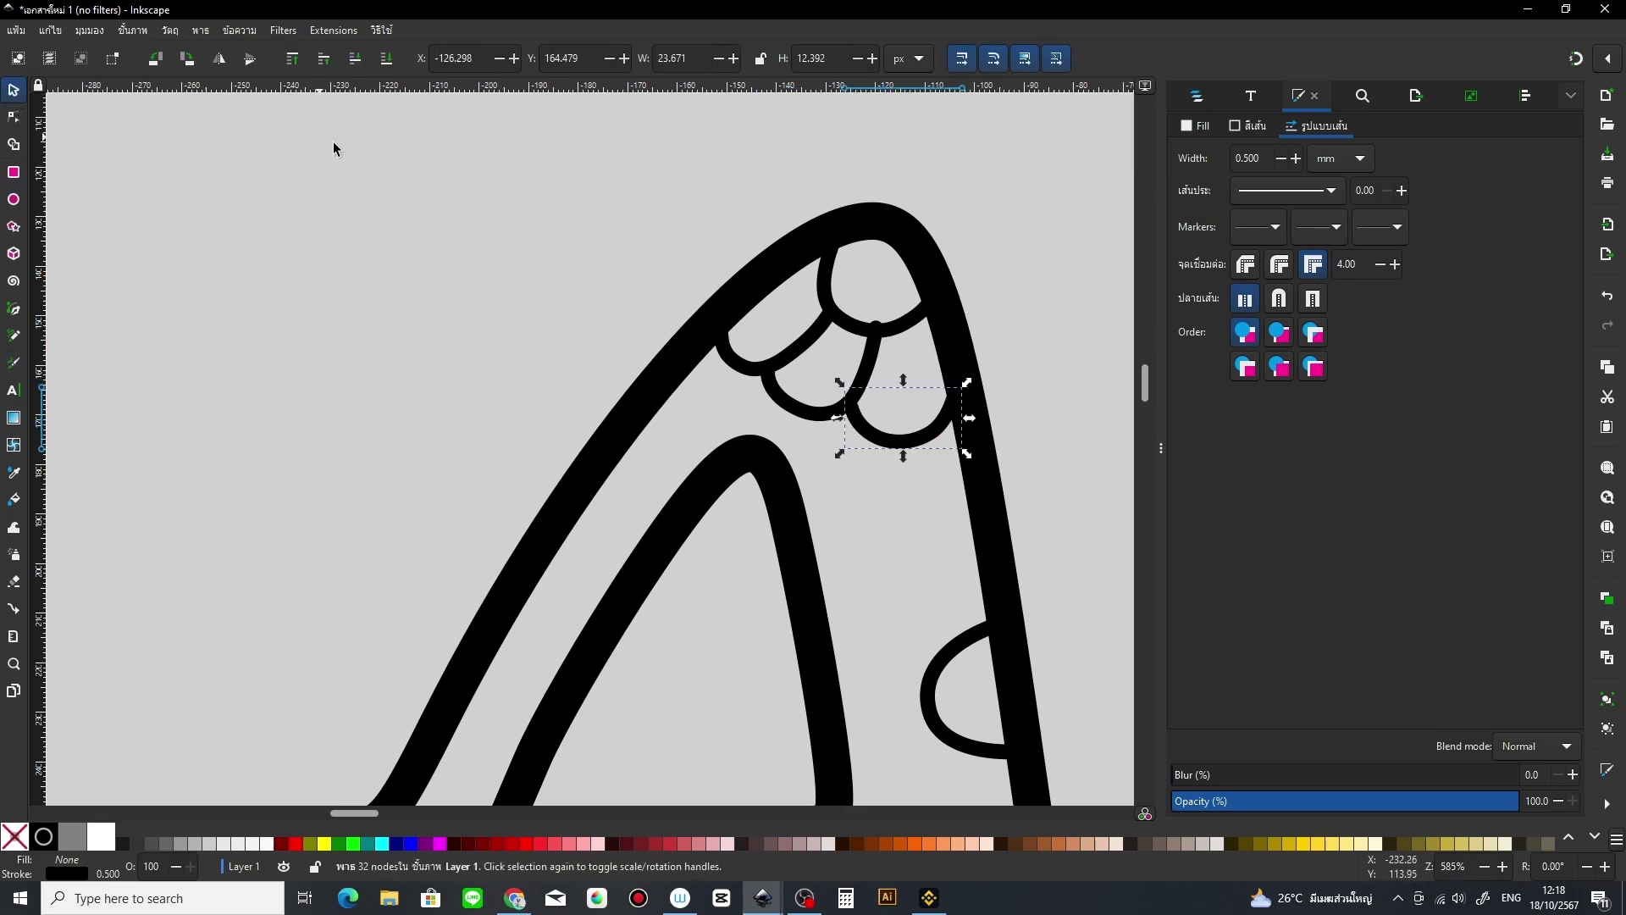
pyautogui.click(797, 412)
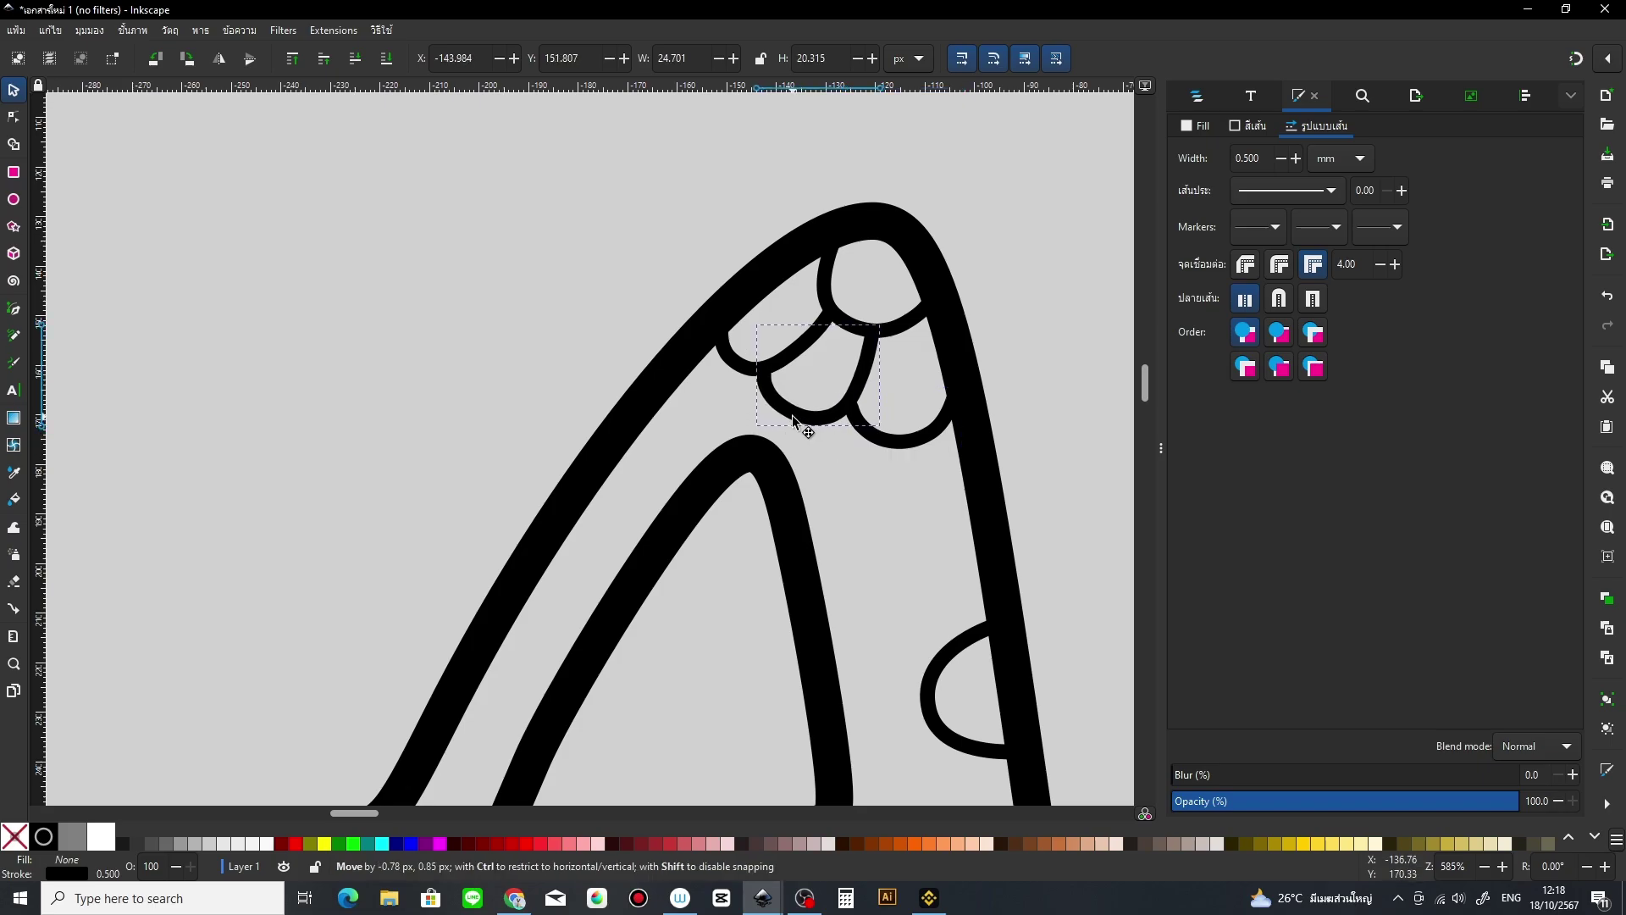
# Step: Draw small curved loop ornaments inside the A's upper left arm
pyautogui.press('Escape')
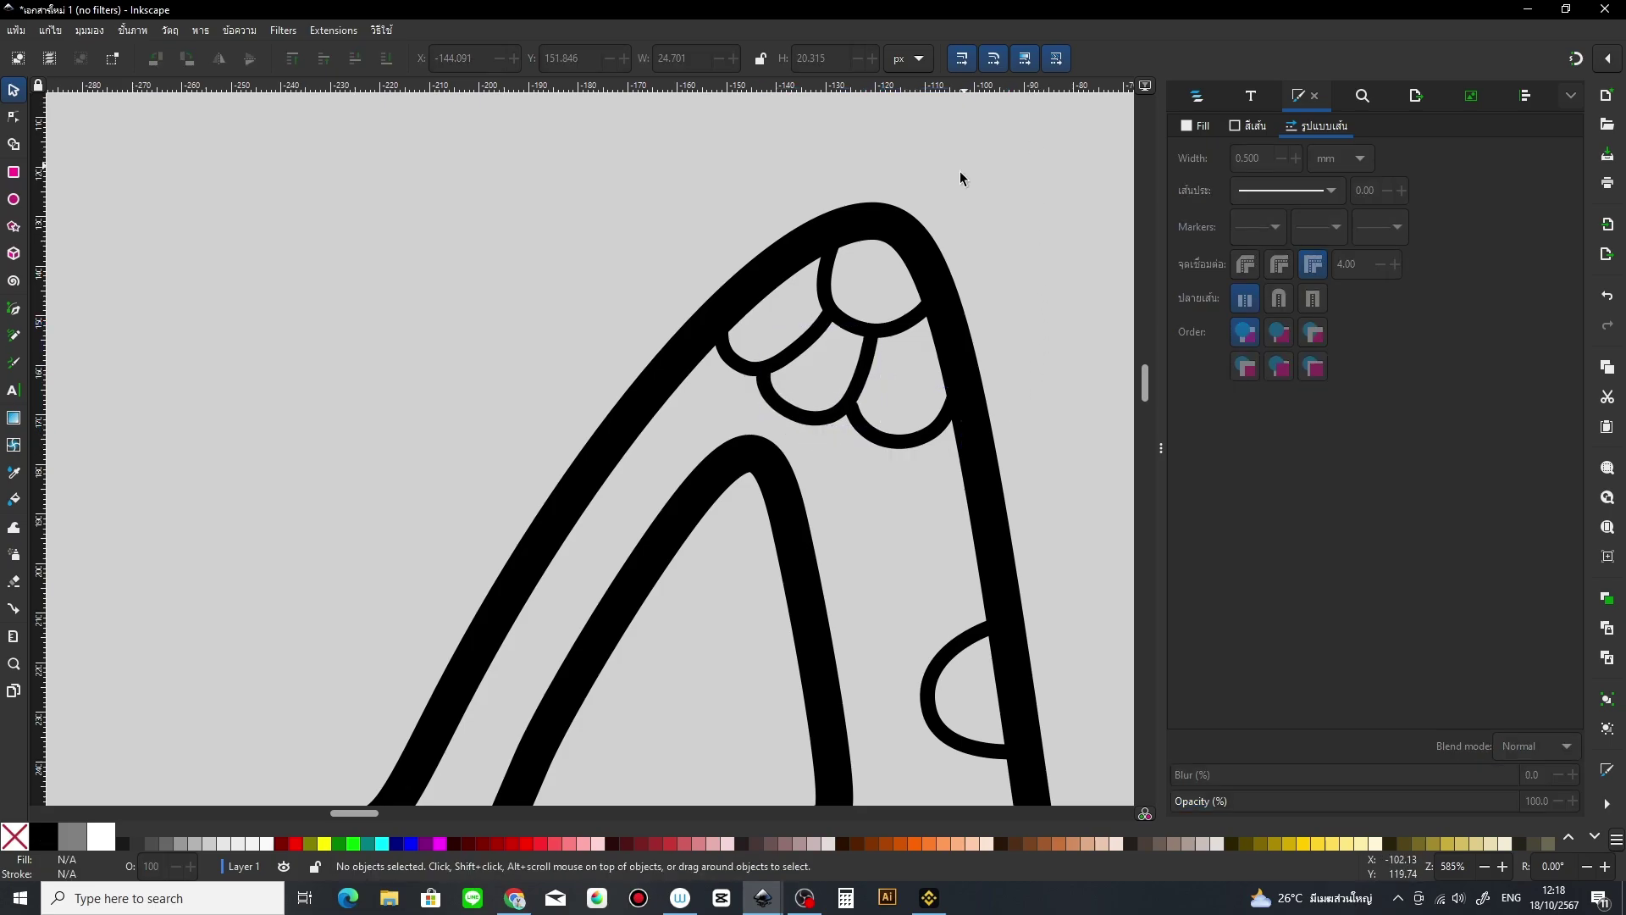
pyautogui.moveTo(875, 425); pyautogui.dragTo(877, 329)
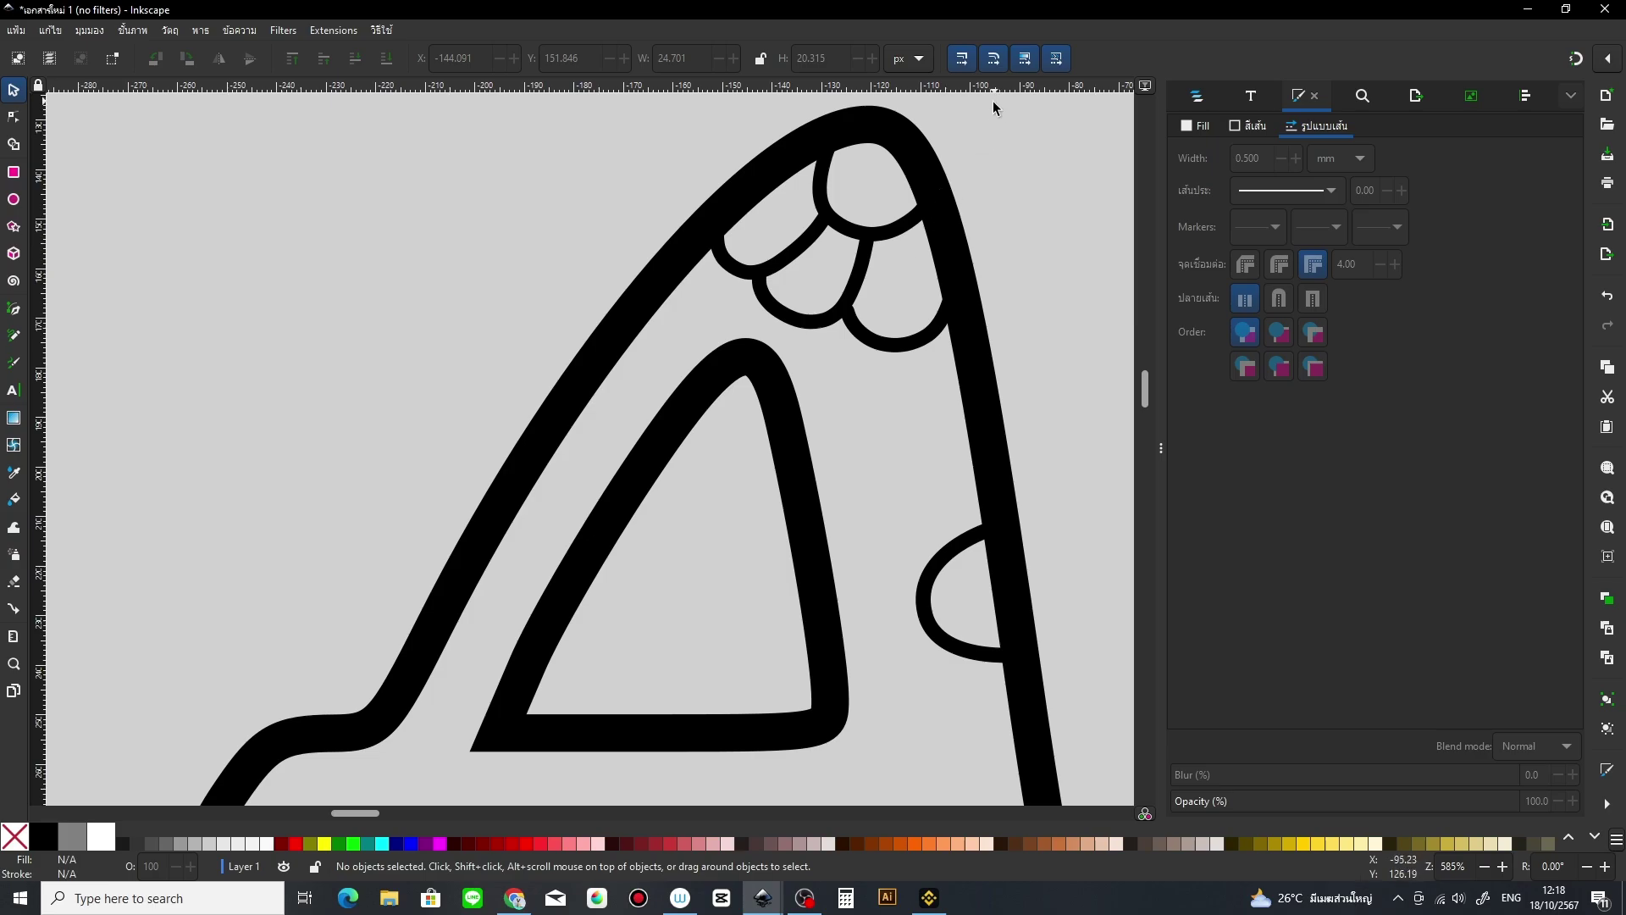
pyautogui.scroll(-3, 847, 237)
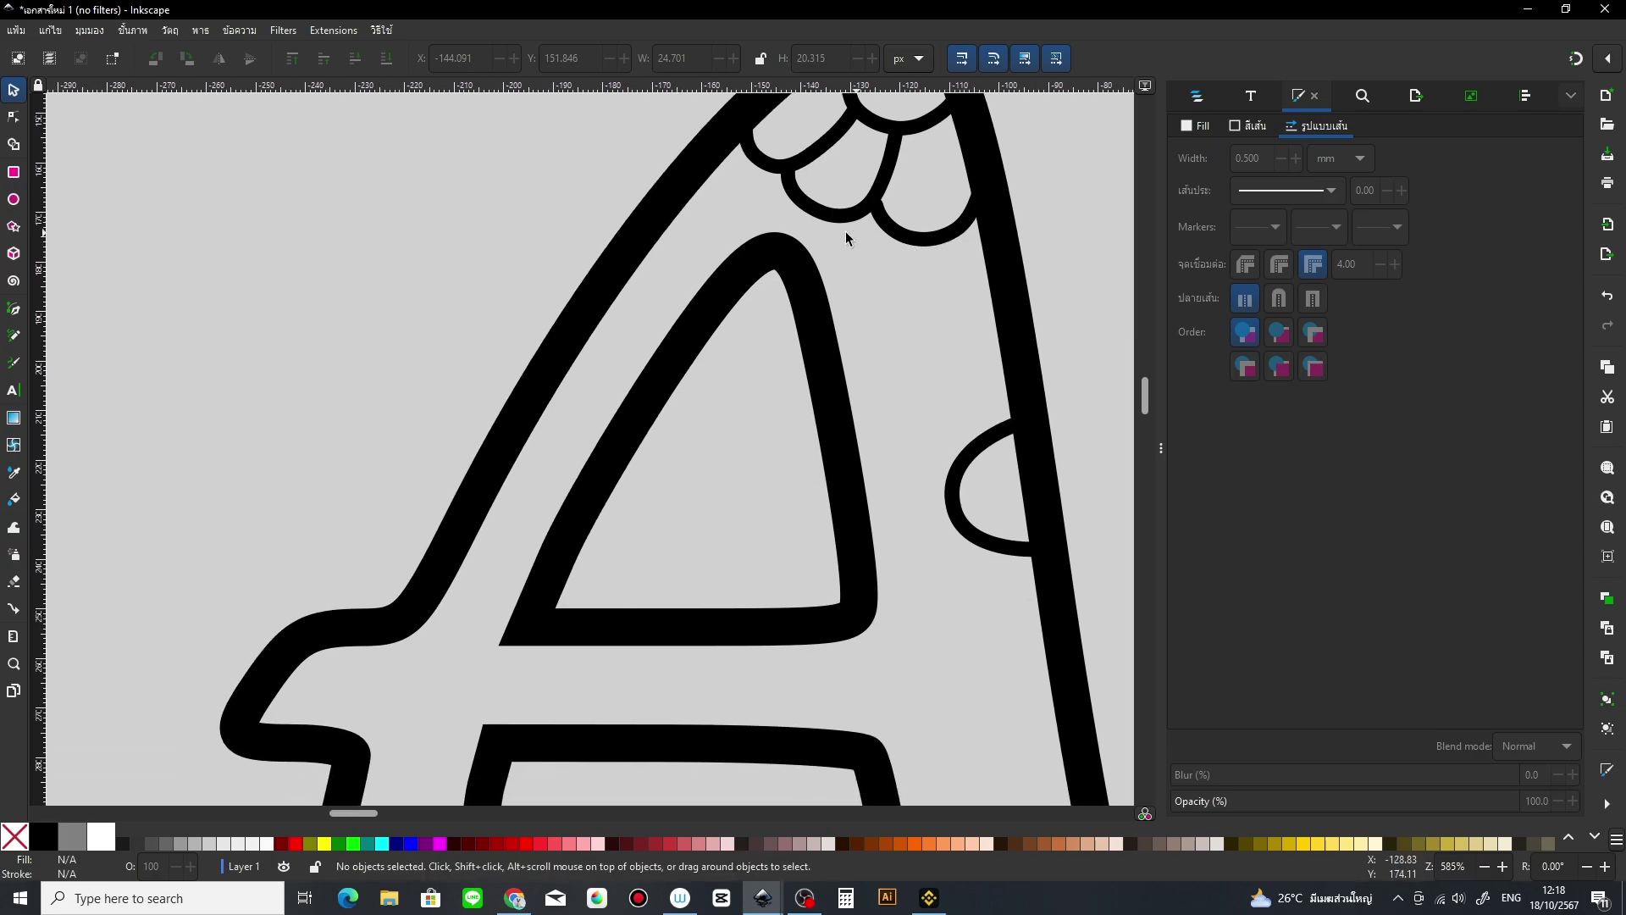
pyautogui.click(8, 362)
pyautogui.moveTo(682, 219); pyautogui.dragTo(623, 275)
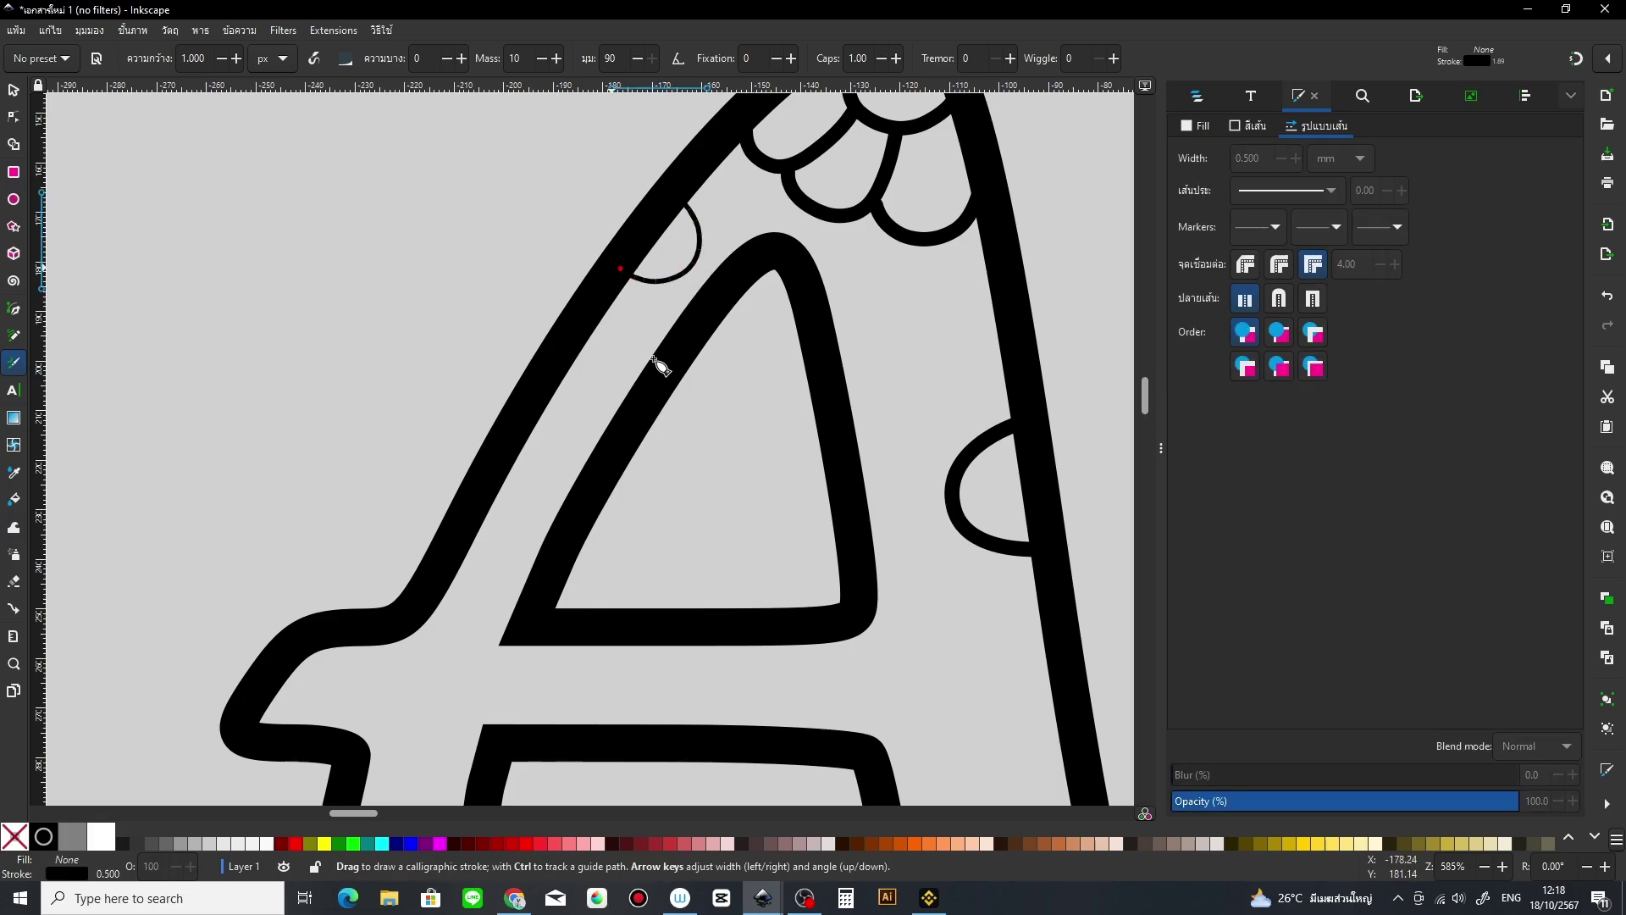
pyautogui.moveTo(661, 363); pyautogui.dragTo(593, 406)
pyautogui.moveTo(572, 407); pyautogui.dragTo(529, 495)
# Step: Add petal-shaped loops inside the upper part of the letter
pyautogui.scroll(-5, 677, 474)
pyautogui.moveTo(809, 364)
pyautogui.mouseDown()
pyautogui.moveTo(978, 436)
pyautogui.moveTo(986, 487)
pyautogui.mouseUp()
pyautogui.moveTo(791, 398); pyautogui.dragTo(760, 455)
pyautogui.moveTo(847, 427)
pyautogui.mouseDown()
pyautogui.moveTo(986, 474)
pyautogui.moveTo(991, 508)
pyautogui.mouseUp()
pyautogui.scroll(5, 963, 544)
pyautogui.moveTo(965, 269); pyautogui.dragTo(965, 385)
# Step: Draw a wing stroke in the left serif, a crossbar loop and short strokes above it
pyautogui.scroll(-6, 968, 387)
pyautogui.hscroll(-3, 968, 387)
pyautogui.moveTo(462, 357); pyautogui.dragTo(449, 453)
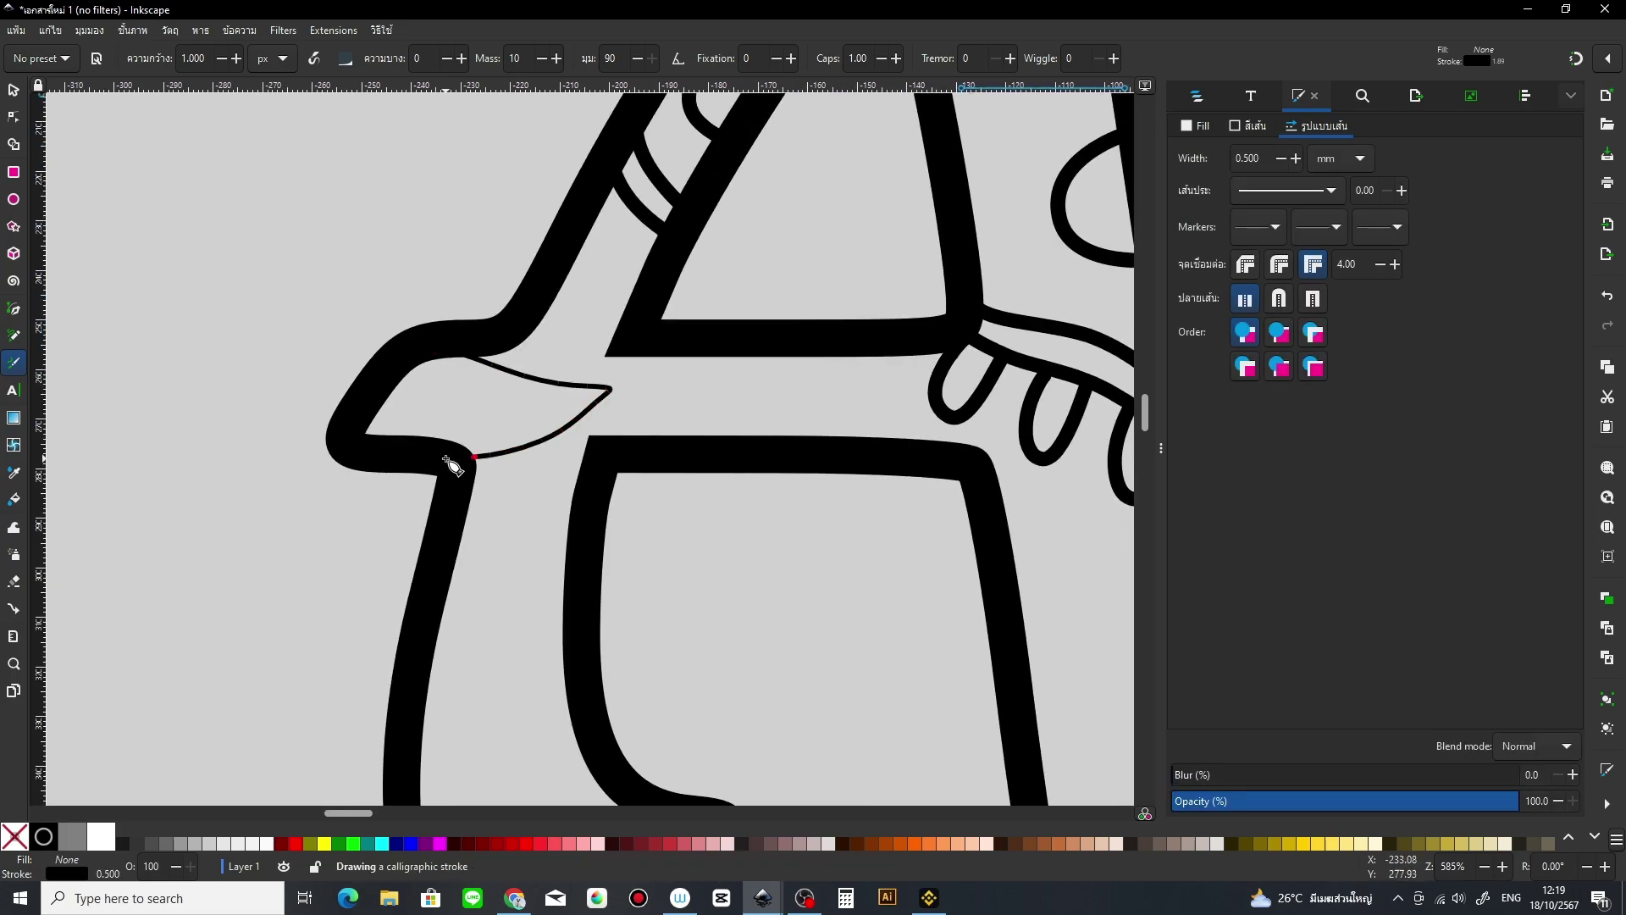
pyautogui.moveTo(792, 434); pyautogui.dragTo(644, 436)
pyautogui.click(13, 88)
pyautogui.press('c')
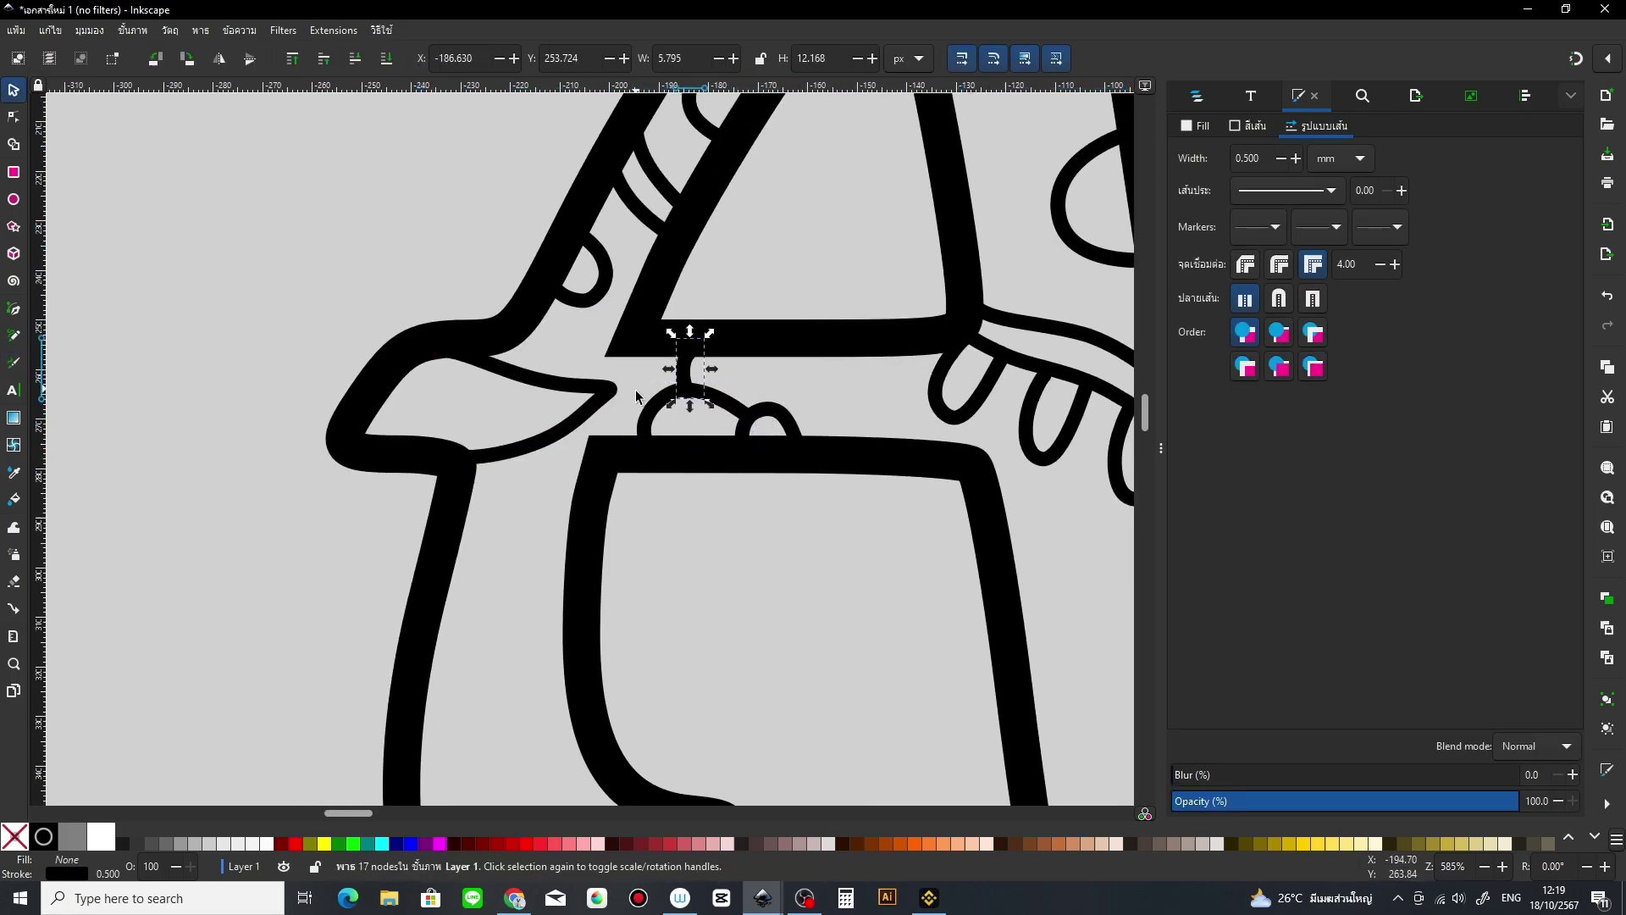
pyautogui.moveTo(680, 356)
pyautogui.mouseDown()
pyautogui.moveTo(690, 381)
pyautogui.moveTo(767, 413)
pyautogui.mouseUp()
pyautogui.moveTo(800, 432); pyautogui.dragTo(830, 360)
# Step: Draw loops, arcs and tongue-shaped loops inside the left leg and its foot
pyautogui.scroll(-3, 853, 367)
pyautogui.hscroll(-2, 853, 368)
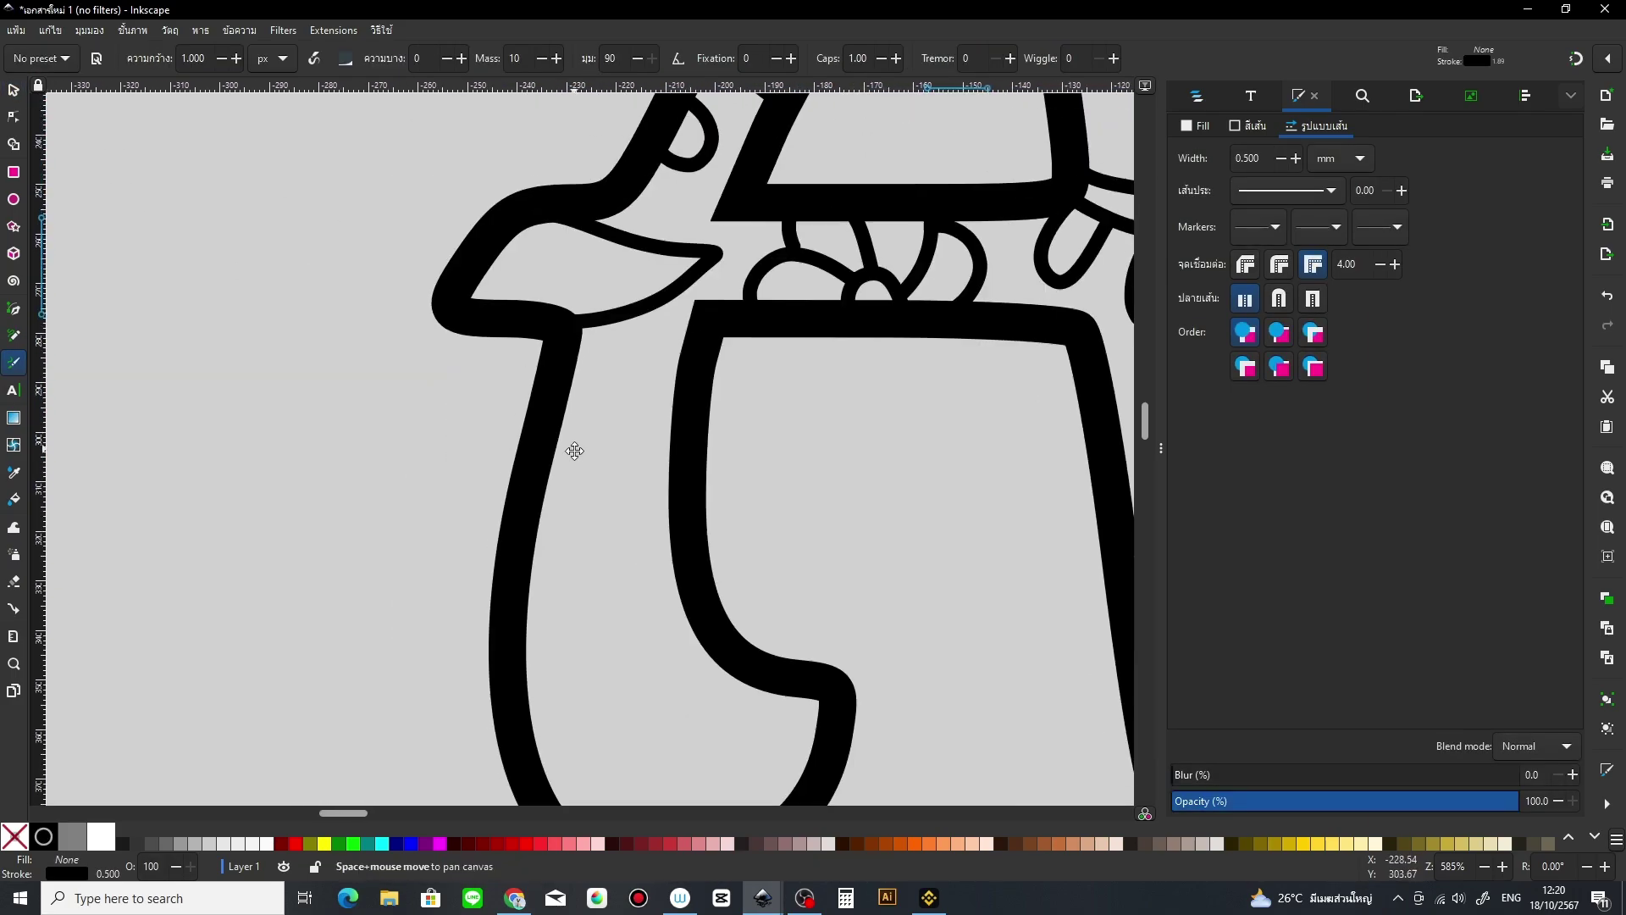
pyautogui.moveTo(673, 360); pyautogui.dragTo(673, 424)
pyautogui.moveTo(561, 425); pyautogui.dragTo(546, 508)
pyautogui.moveTo(529, 593)
pyautogui.mouseDown()
pyautogui.moveTo(676, 559)
pyautogui.moveTo(597, 624)
pyautogui.moveTo(707, 665)
pyautogui.mouseUp()
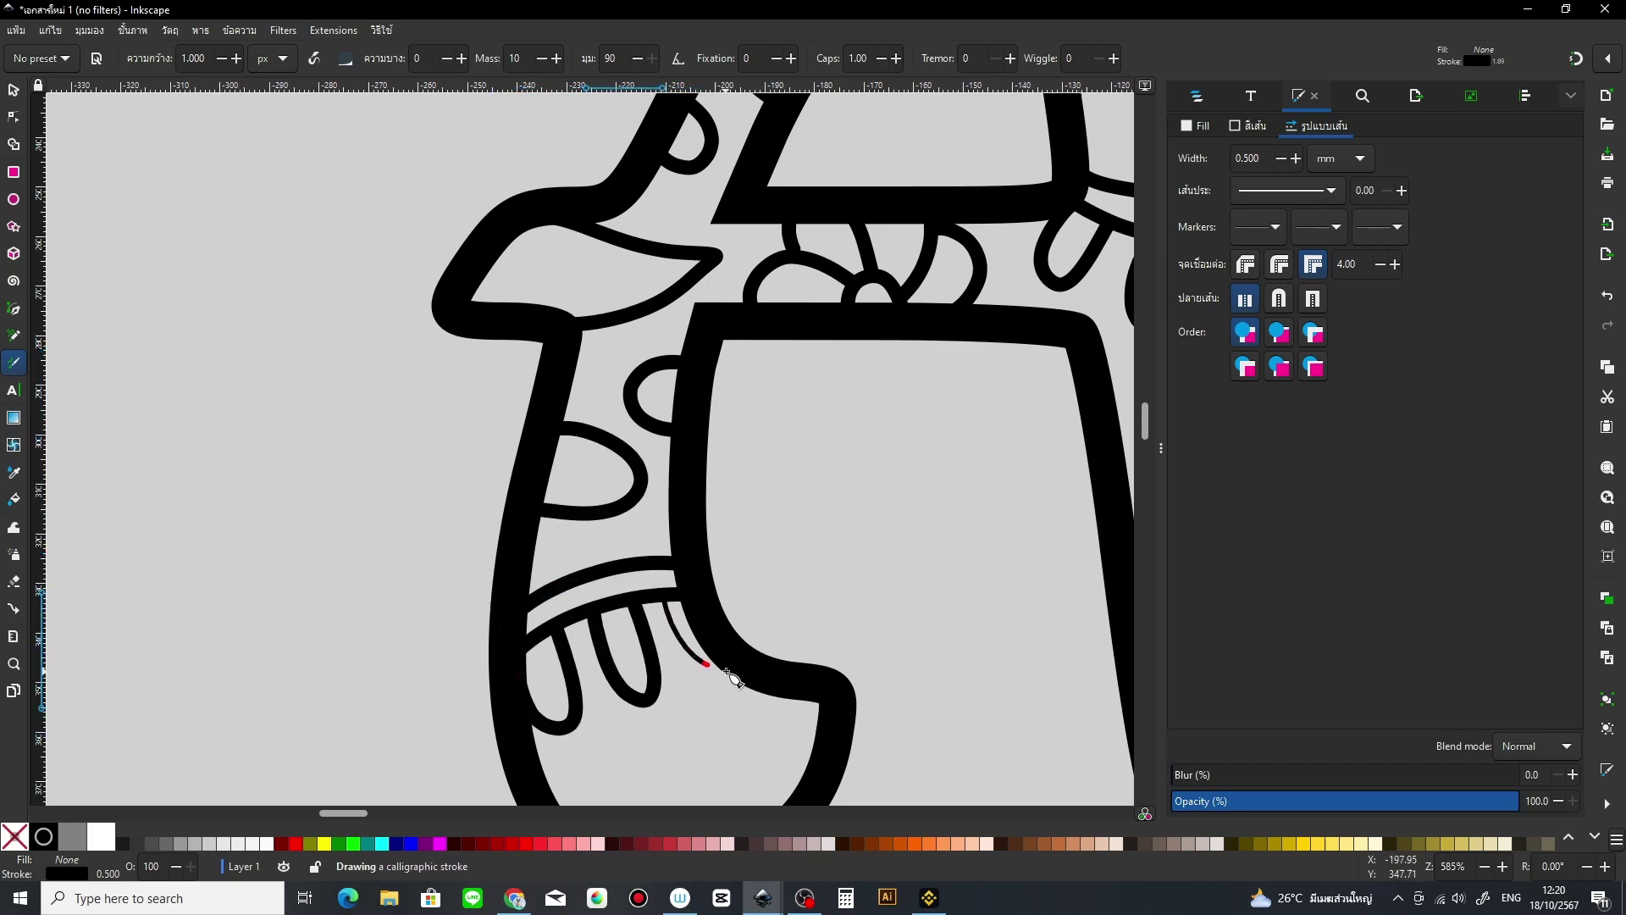
pyautogui.hscroll(2, 580, 471)
pyautogui.hscroll(3, 581, 471)
pyautogui.moveTo(642, 404); pyautogui.dragTo(650, 470)
pyautogui.moveTo(813, 432); pyautogui.dragTo(843, 498)
# Step: Add further diagonal and wavy calligraphic strokes lower in the letter
pyautogui.scroll(-3, 845, 497)
pyautogui.moveTo(686, 404); pyautogui.dragTo(690, 464)
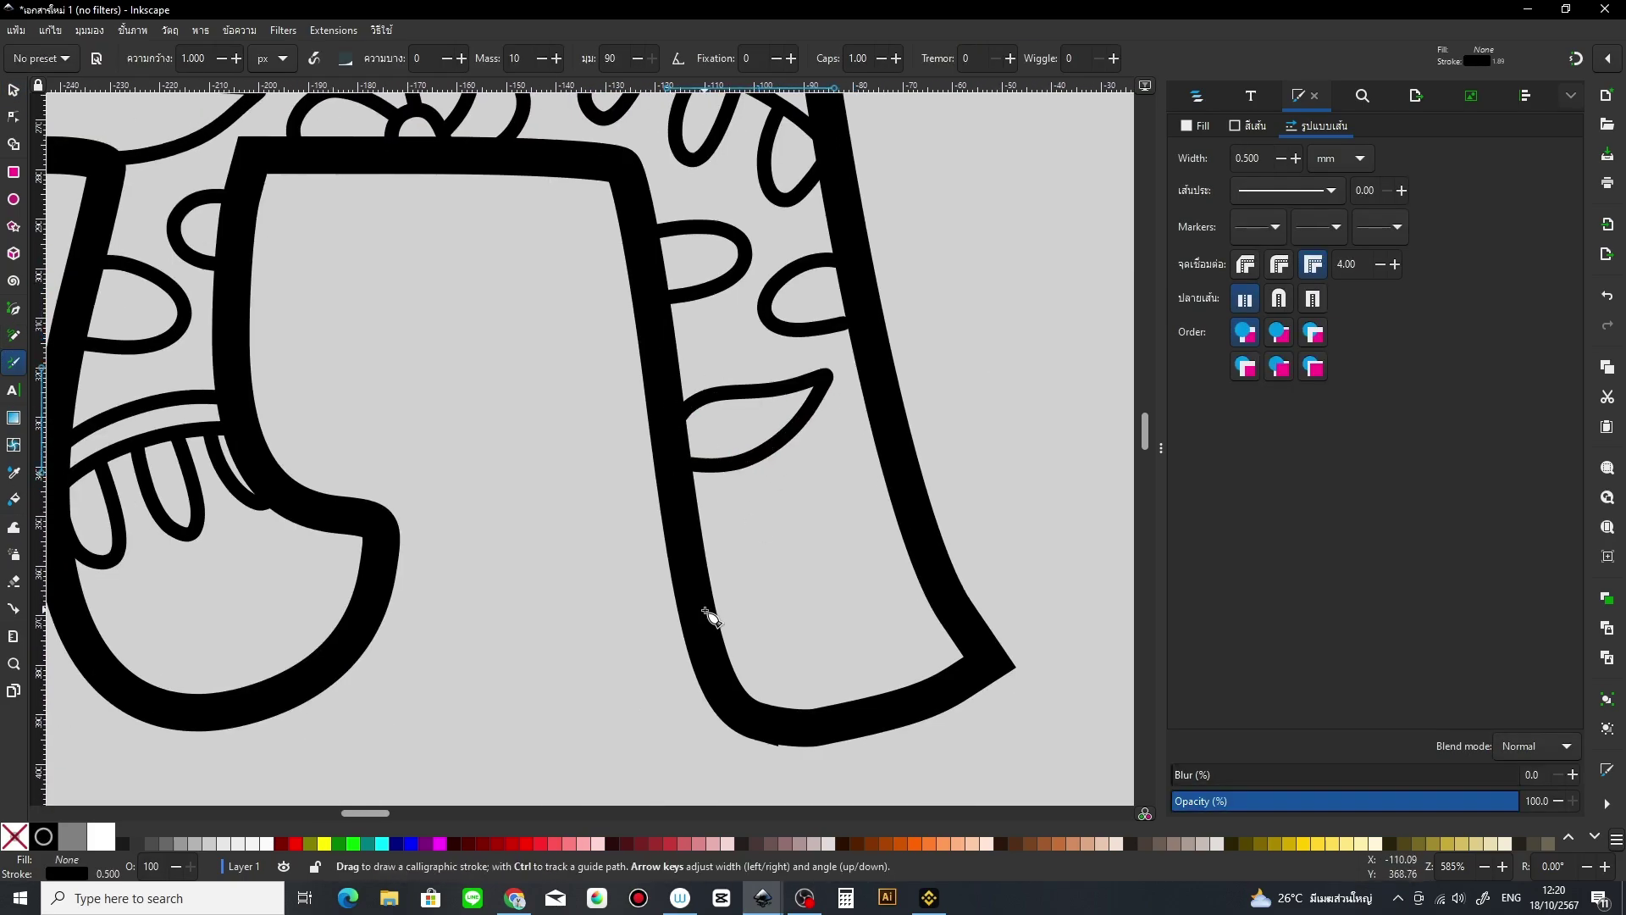
pyautogui.moveTo(873, 448); pyautogui.dragTo(710, 566)
pyautogui.moveTo(881, 461); pyautogui.dragTo(718, 605)
pyautogui.moveTo(873, 585); pyautogui.dragTo(931, 605)
pyautogui.moveTo(902, 678); pyautogui.dragTo(813, 593)
# Step: Draw the last petal strokes at the foot of the A's leg
pyautogui.scroll(-1, 629, 635)
pyautogui.hscroll(-3, 630, 635)
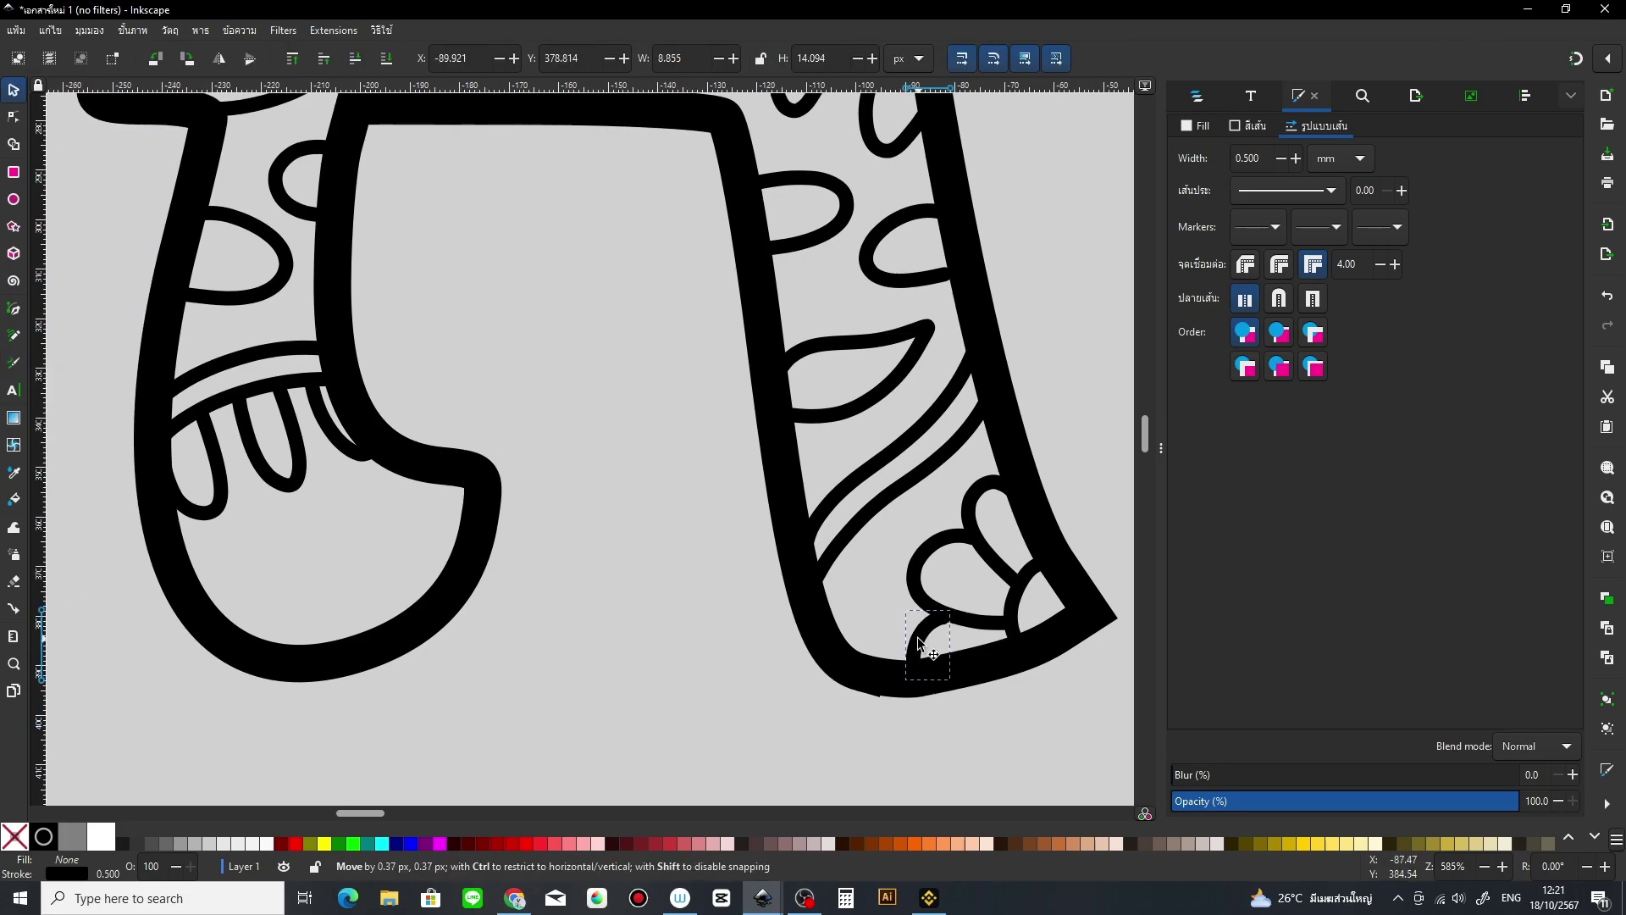
pyautogui.moveTo(415, 603)
pyautogui.mouseDown()
pyautogui.moveTo(449, 555)
pyautogui.moveTo(415, 483)
pyautogui.moveTo(335, 508)
pyautogui.moveTo(301, 584)
pyautogui.mouseUp()
pyautogui.moveTo(360, 605); pyautogui.dragTo(326, 635)
pyautogui.press('s')
pyautogui.scroll(-3, 627, 559)
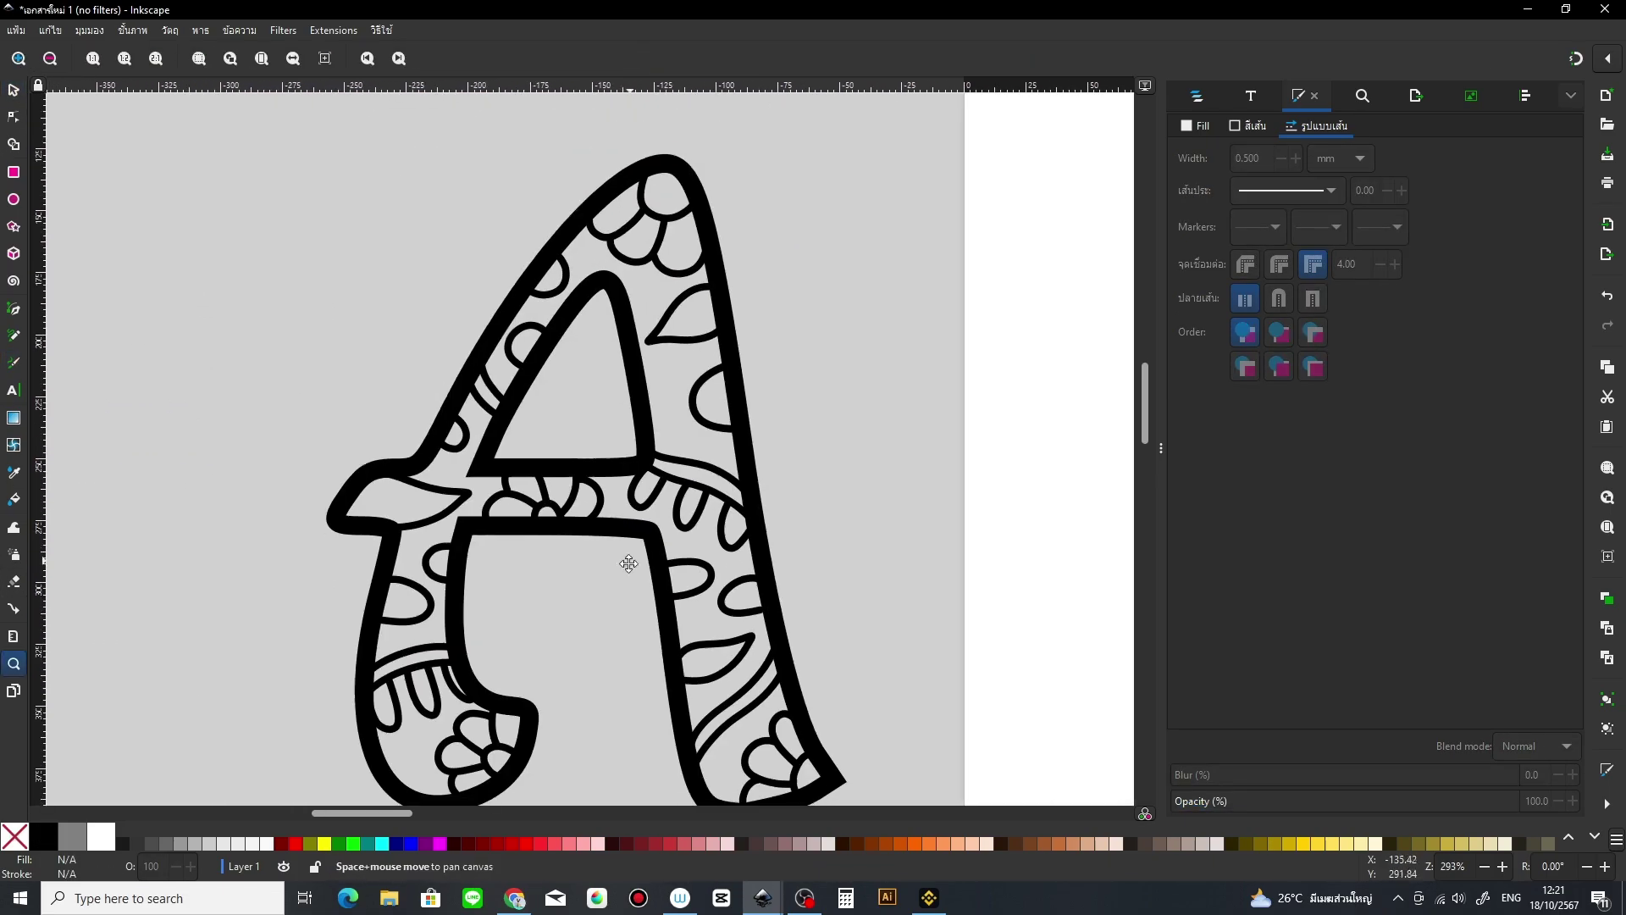
pyautogui.scroll(2, 695, 364)
pyautogui.press('c')
# Step: Zoom out to the whole A, then zoom in closely on the notch in the leg's bottom edge
pyautogui.moveTo(771, 508); pyautogui.dragTo(610, 500)
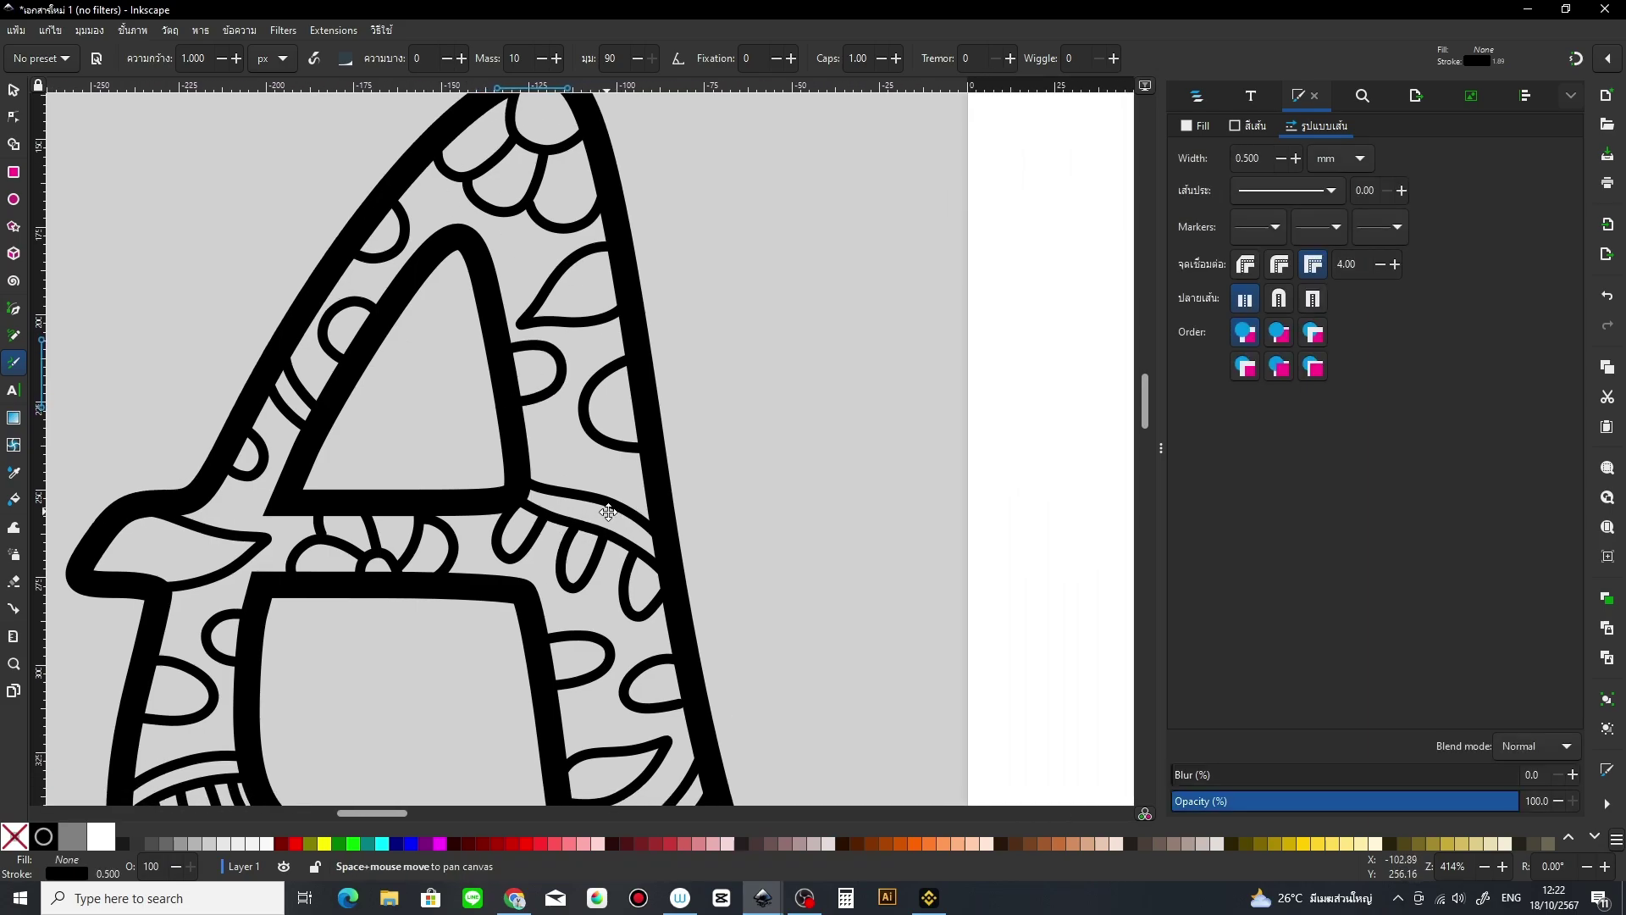
pyautogui.press('z')
pyautogui.keyDown('shift'); pyautogui.click(610, 500); pyautogui.keyUp('shift')
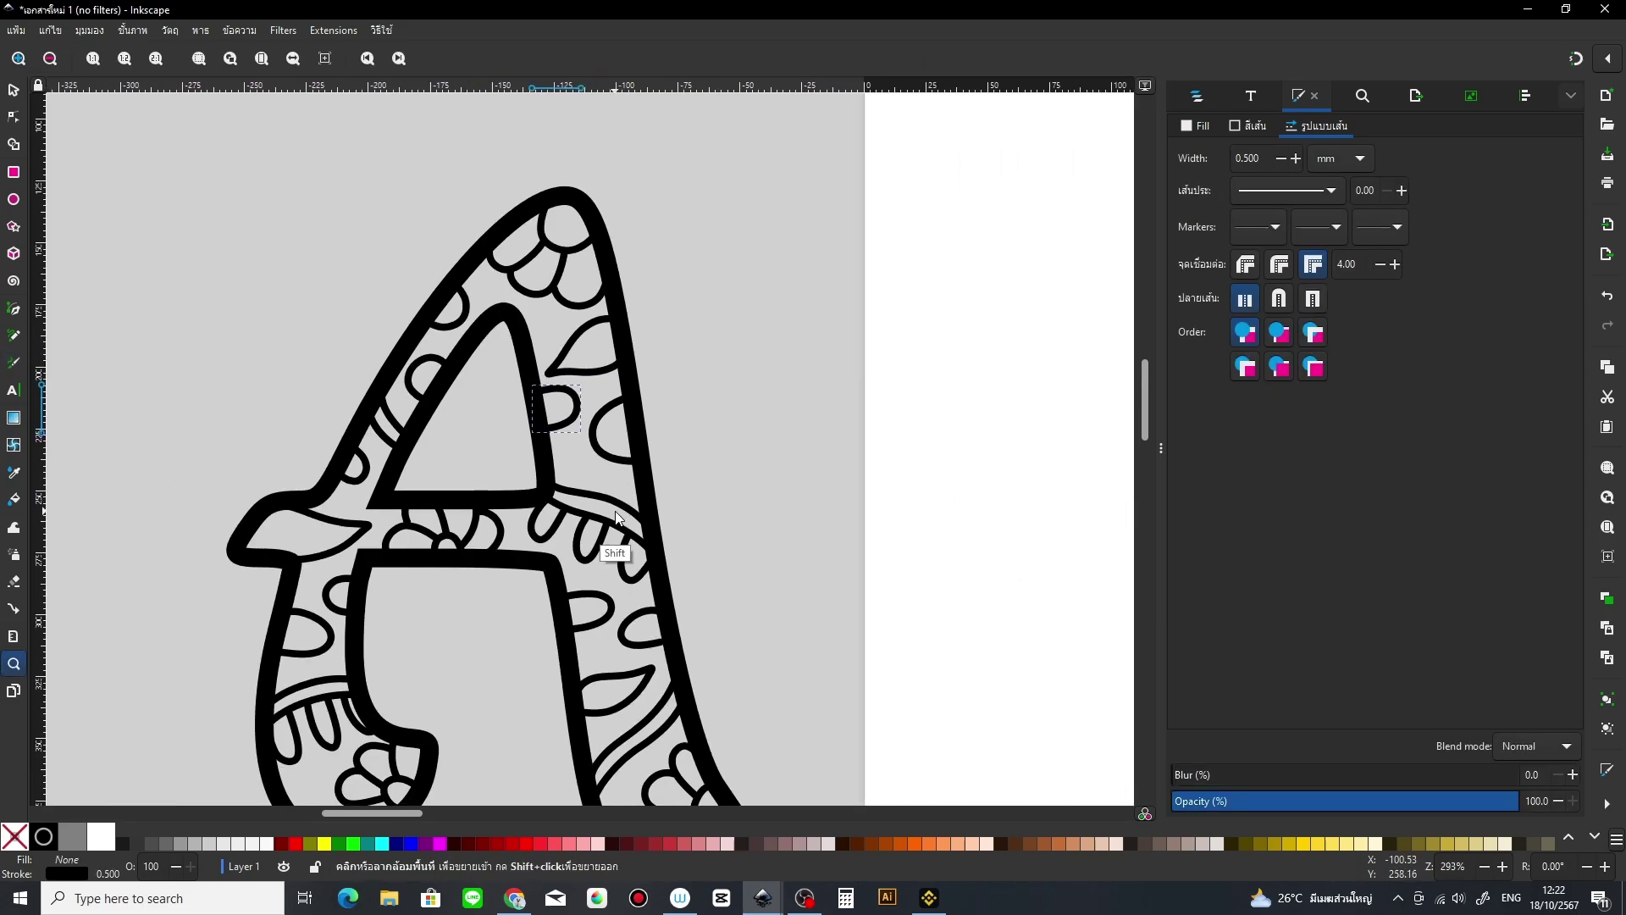
pyautogui.keyDown('shift'); pyautogui.click(664, 542); pyautogui.keyUp('shift')
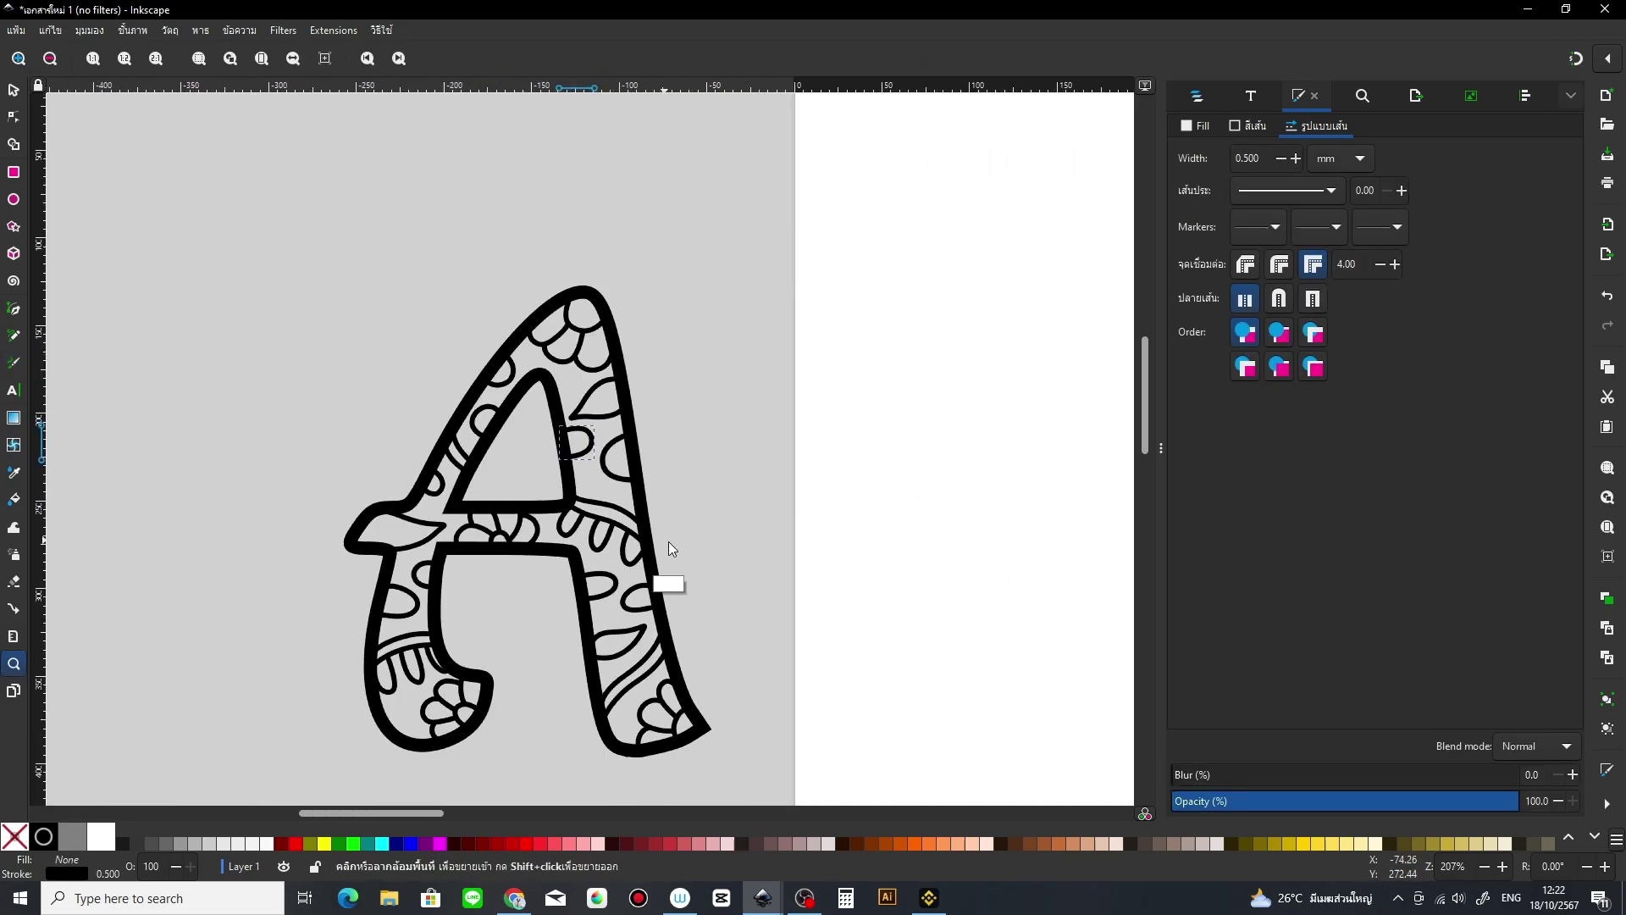
pyautogui.click(583, 678)
pyautogui.click(609, 711)
pyautogui.click(656, 748)
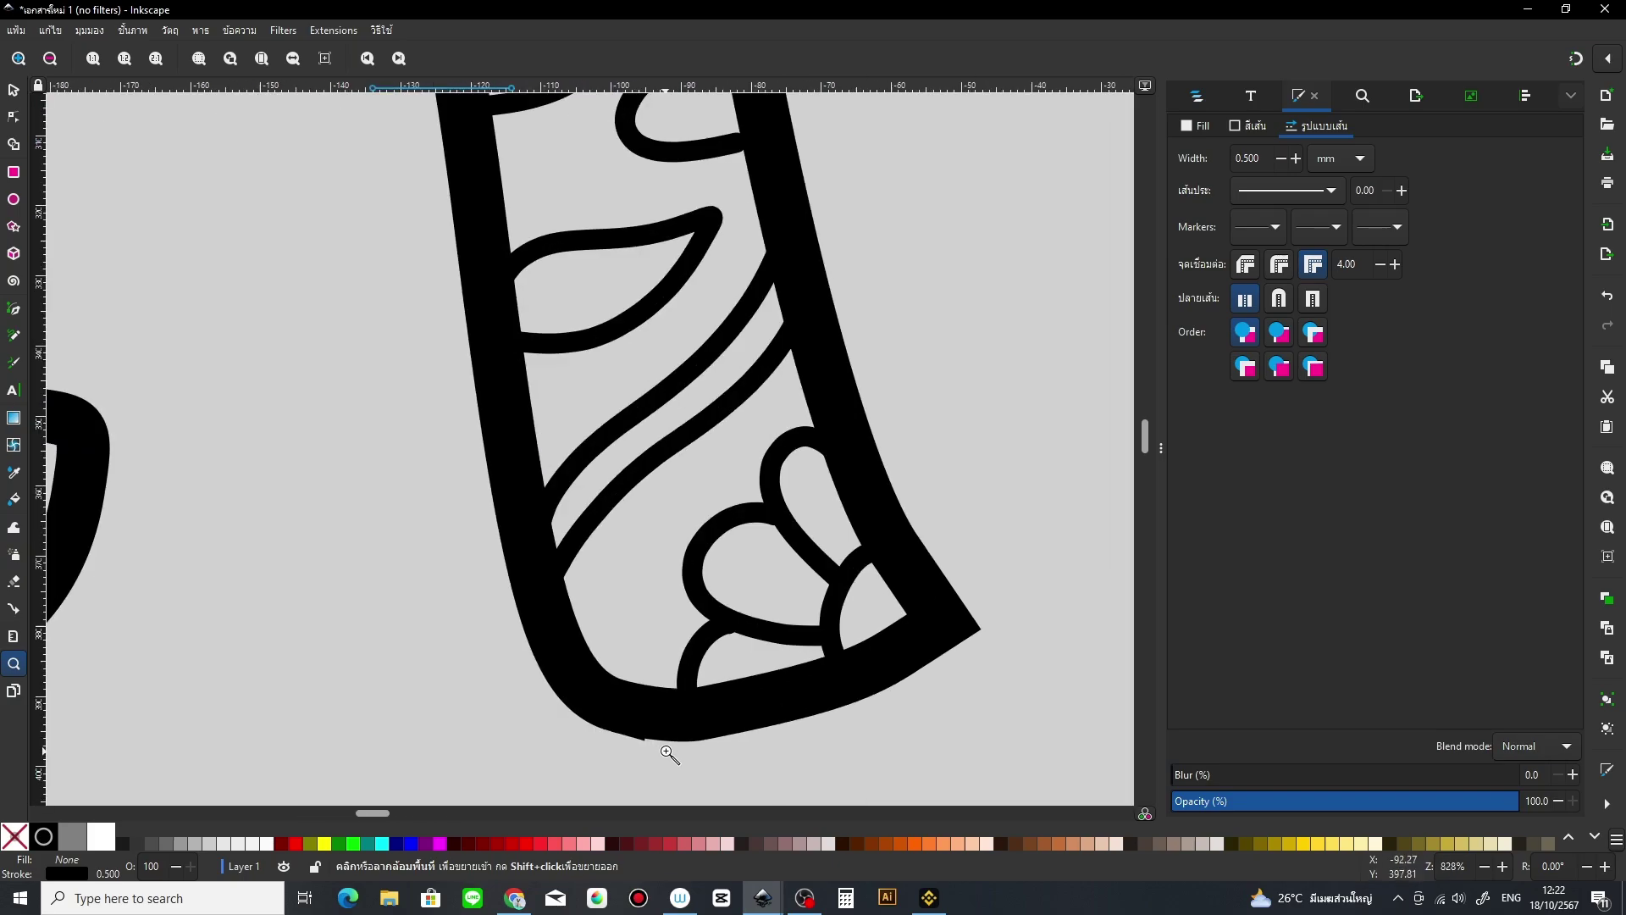
pyautogui.click(673, 745)
pyautogui.moveTo(701, 737)
pyautogui.mouseDown()
pyautogui.moveTo(579, 517)
pyautogui.moveTo(524, 625)
pyautogui.moveTo(513, 613)
pyautogui.mouseUp()
pyautogui.click(563, 535)
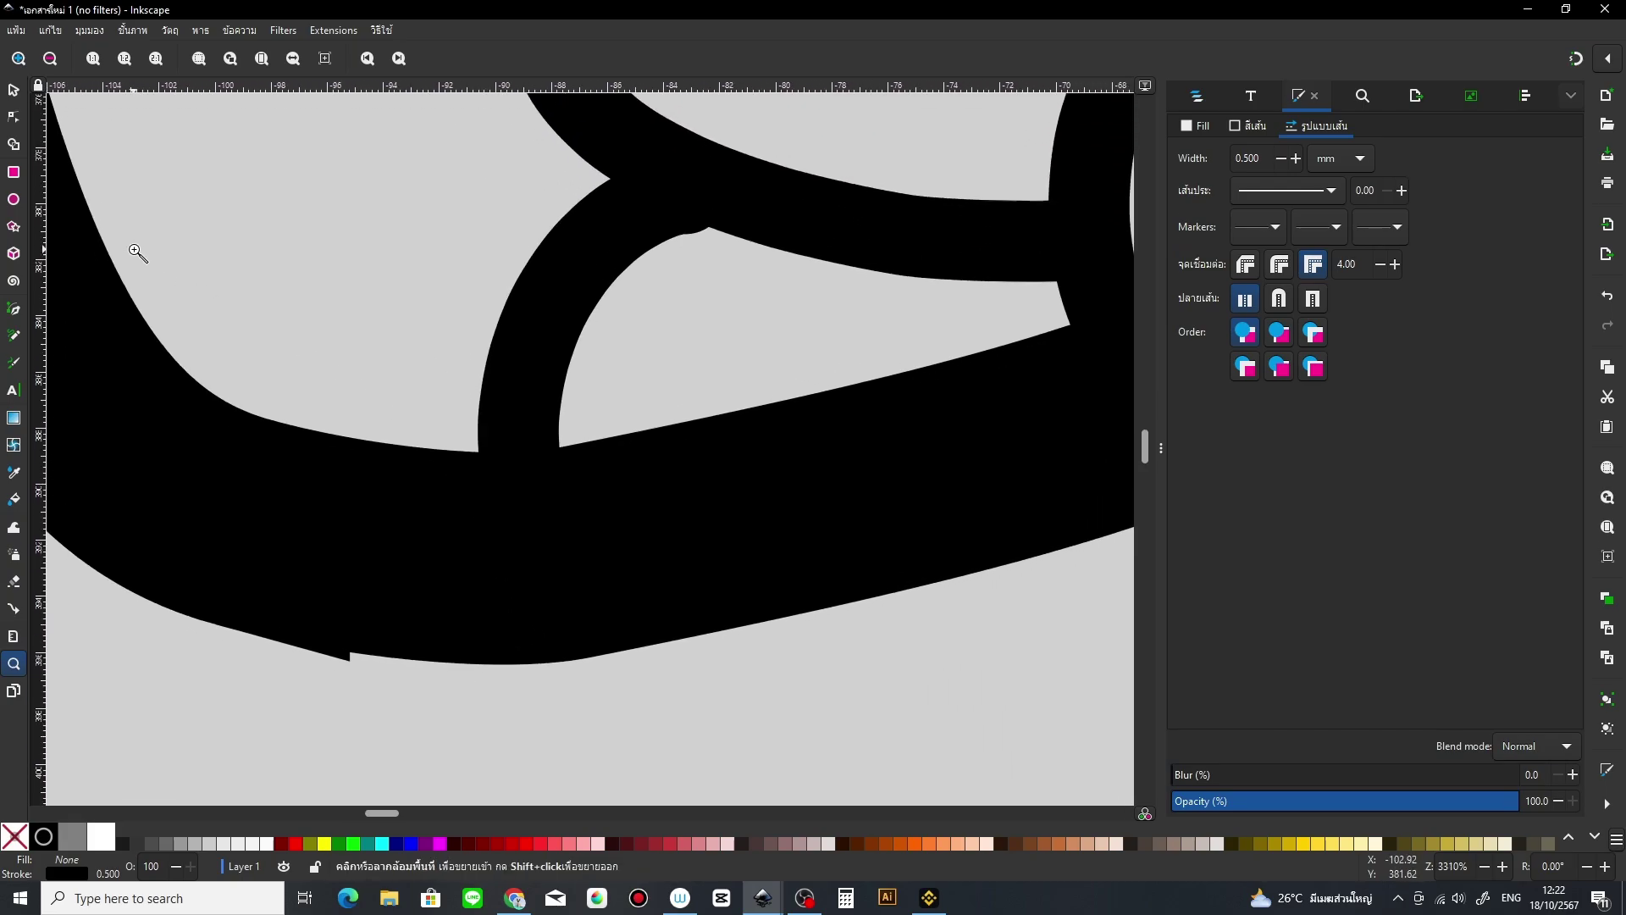
# Step: Smooth the notch in the outline by dragging the adjacent node's curve handle
pyautogui.click(14, 117)
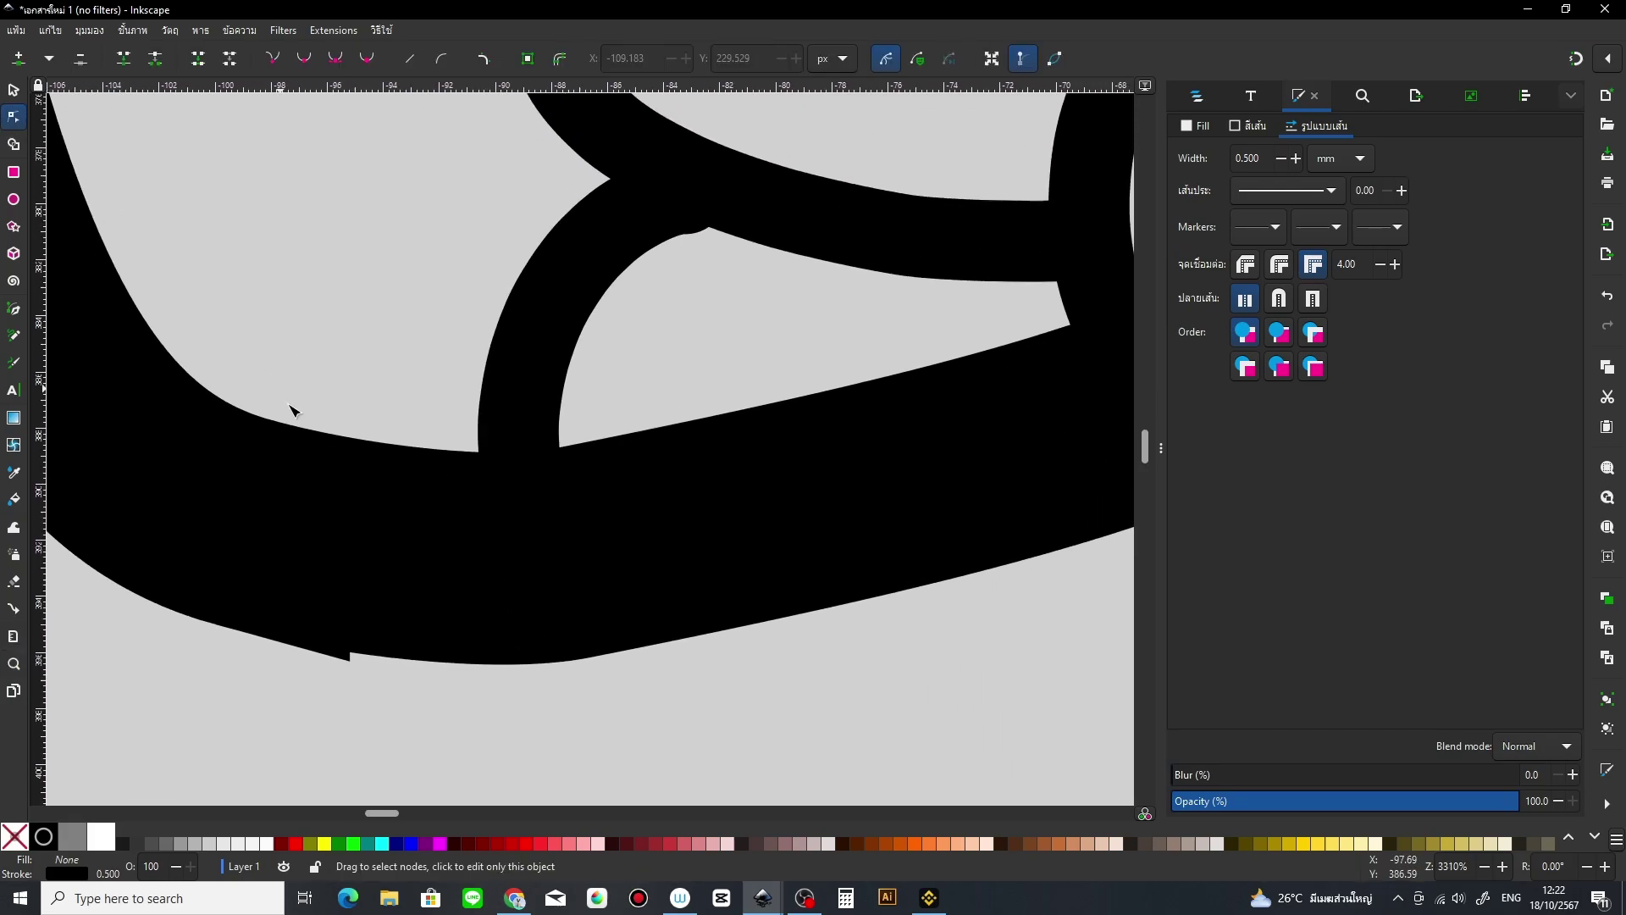
pyautogui.click(354, 668)
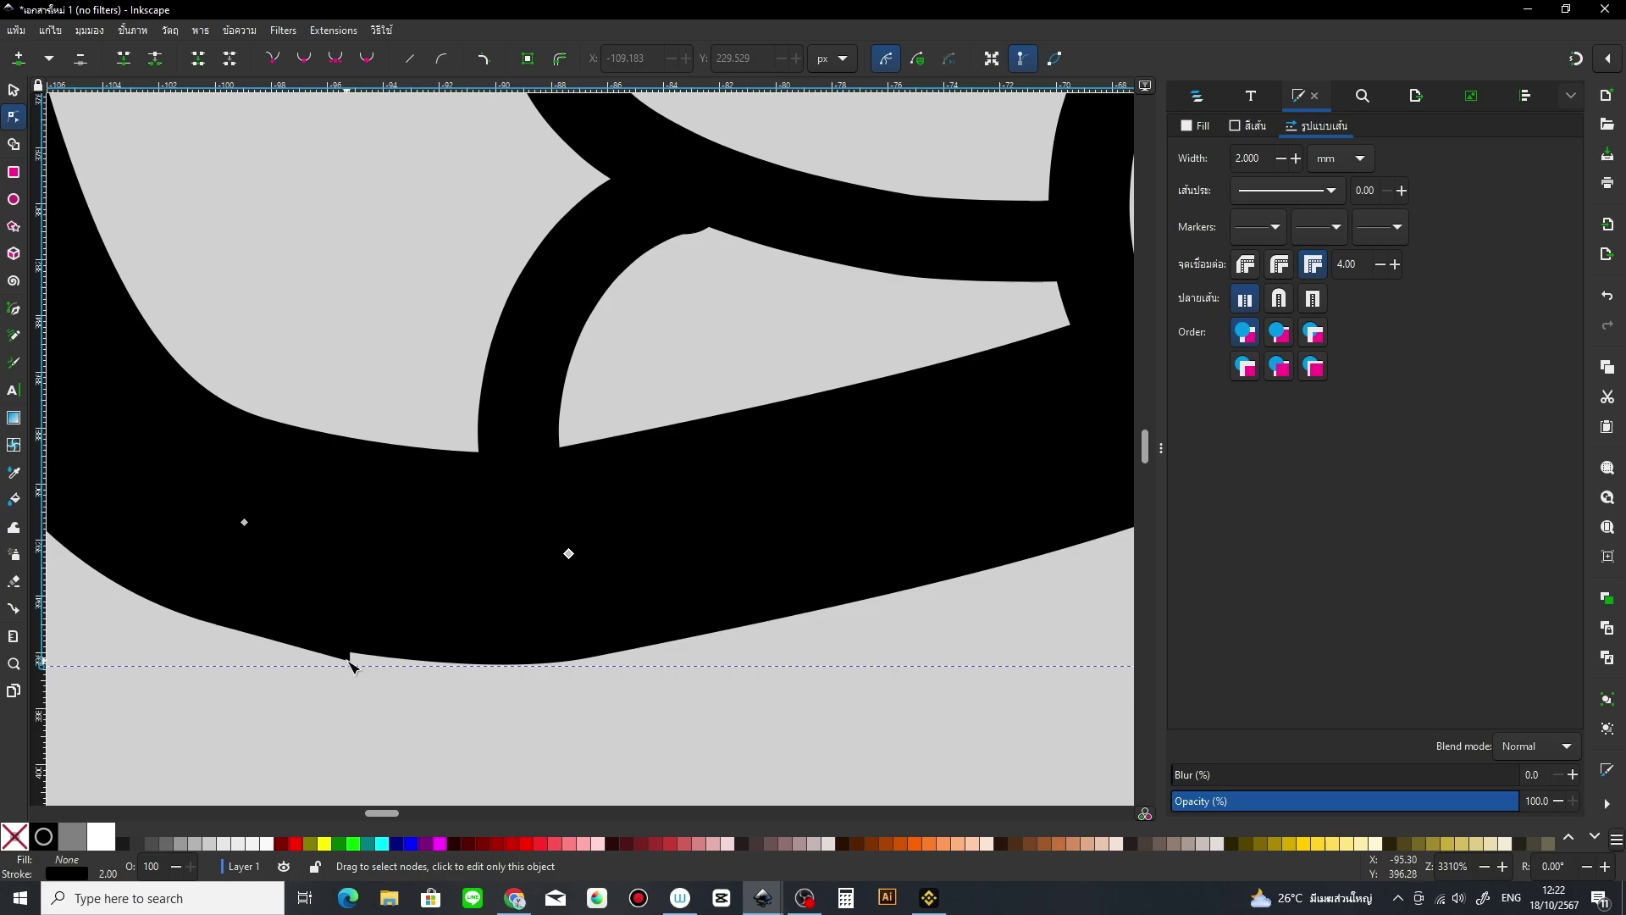
pyautogui.click(245, 523)
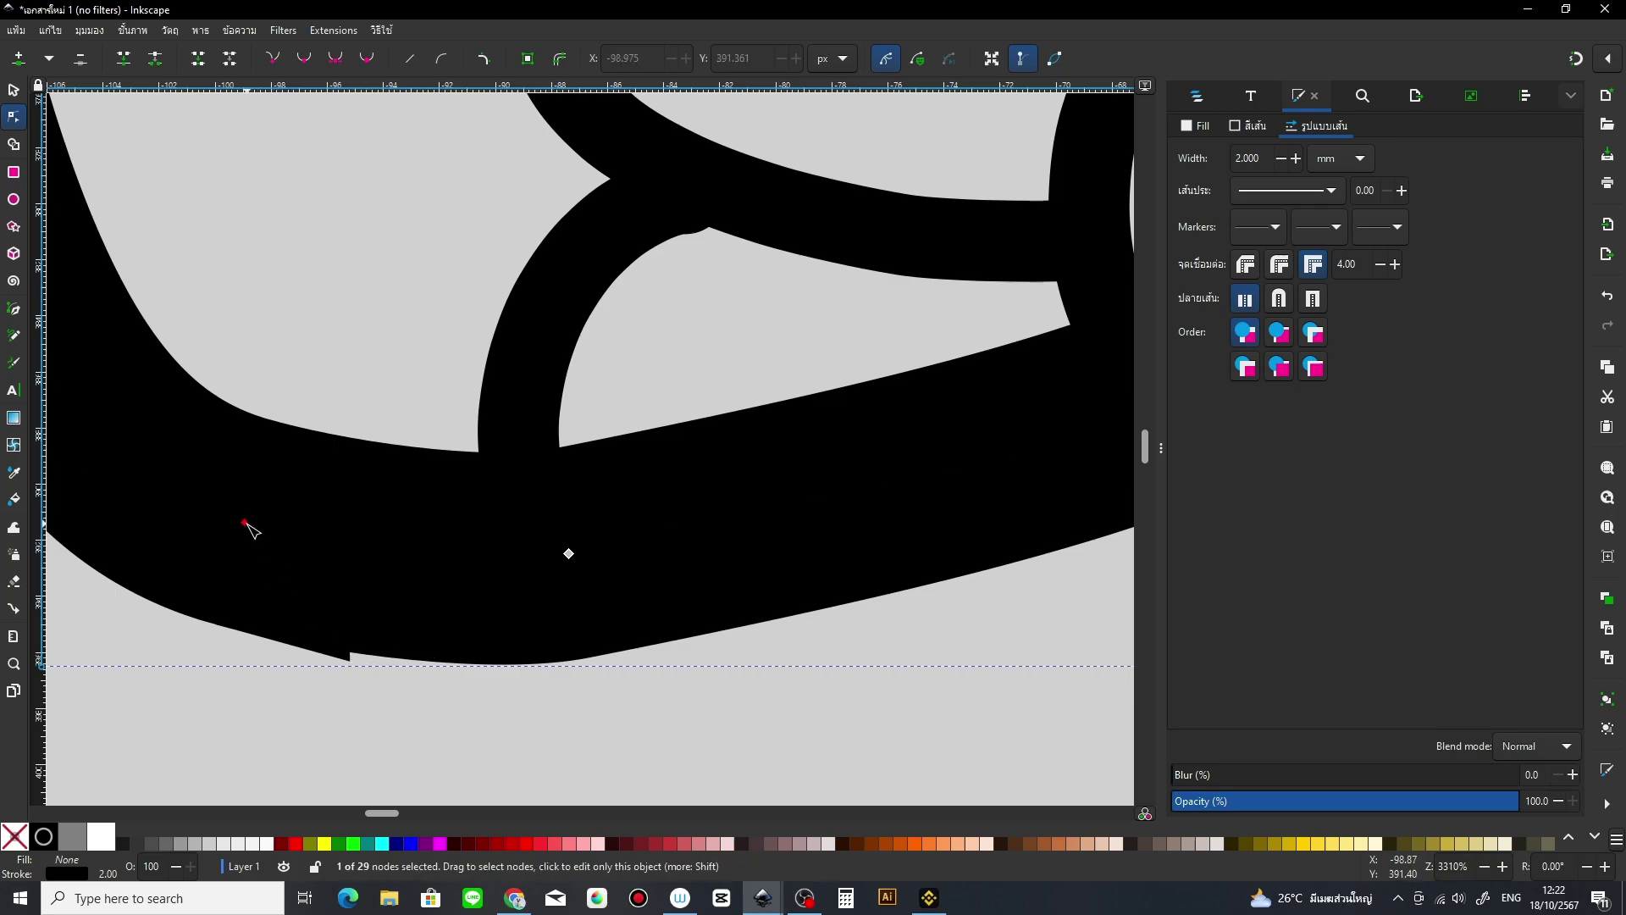
pyautogui.moveTo(359, 547); pyautogui.dragTo(357, 570)
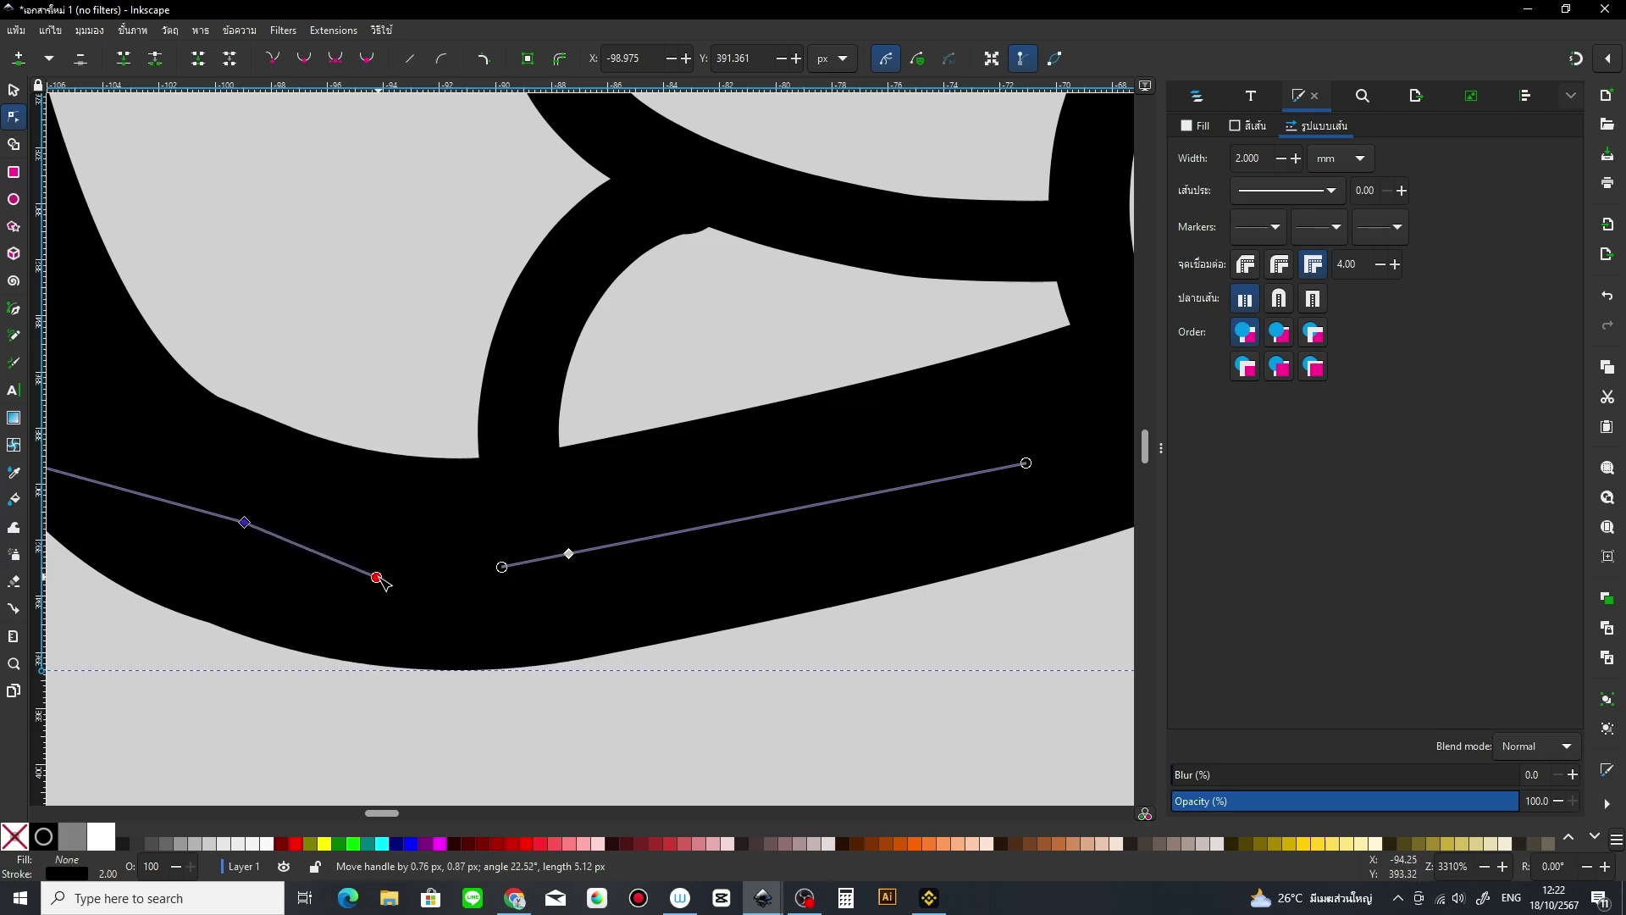
pyautogui.moveTo(359, 572); pyautogui.dragTo(377, 576)
pyautogui.click(508, 733)
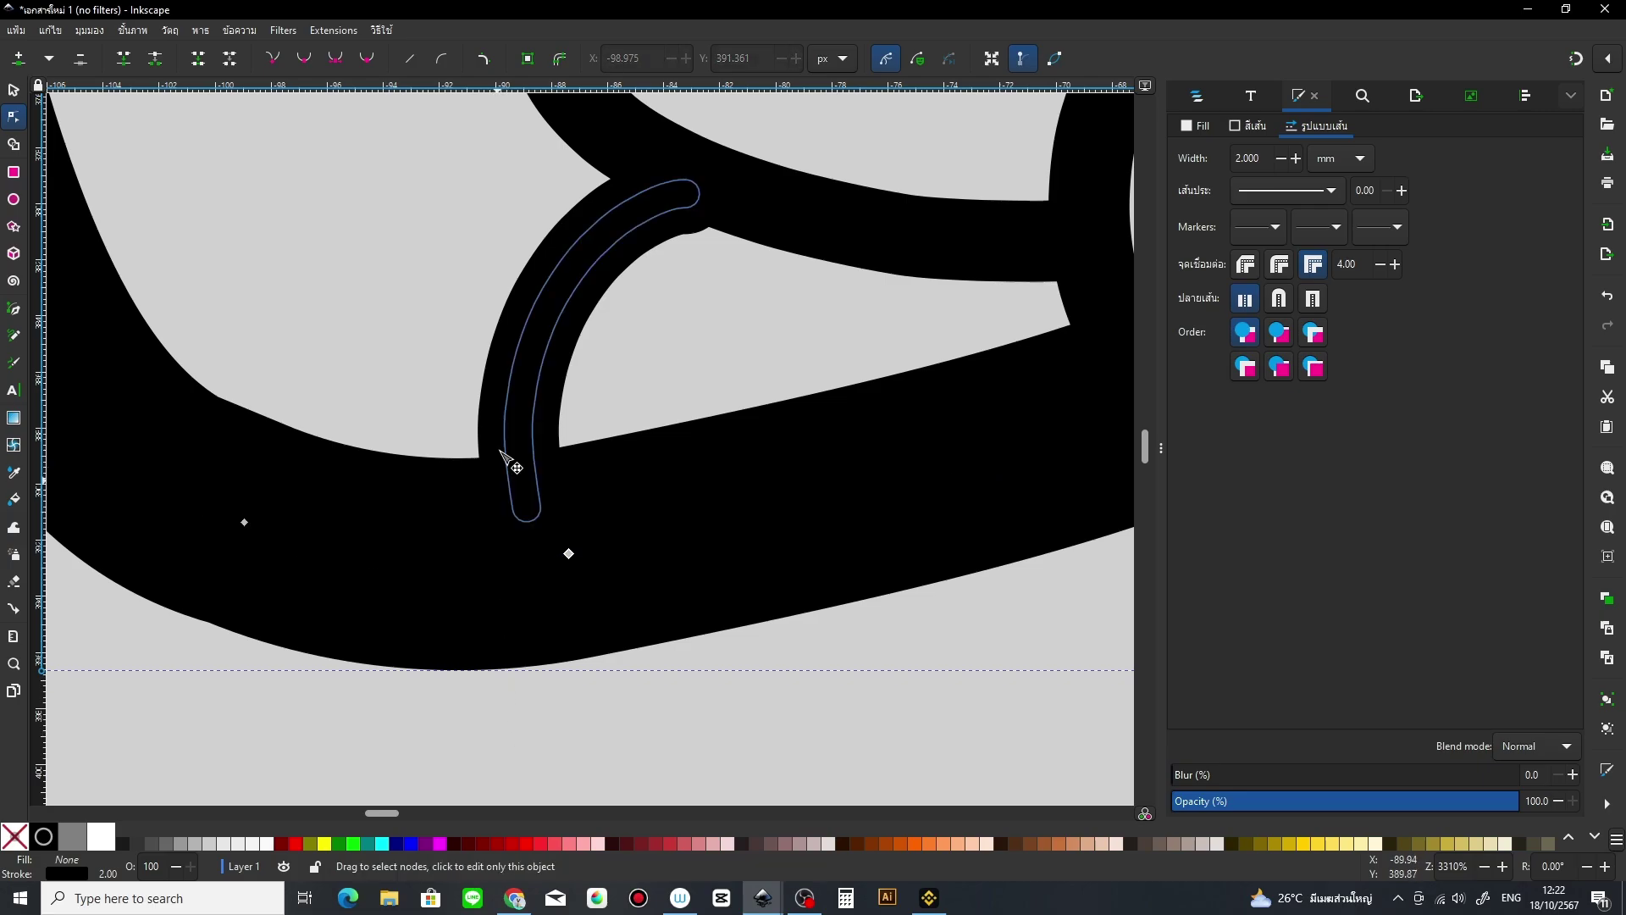
# Step: Extend the petal stroke's end node right to meet the outline, then zoom out
pyautogui.click(695, 237)
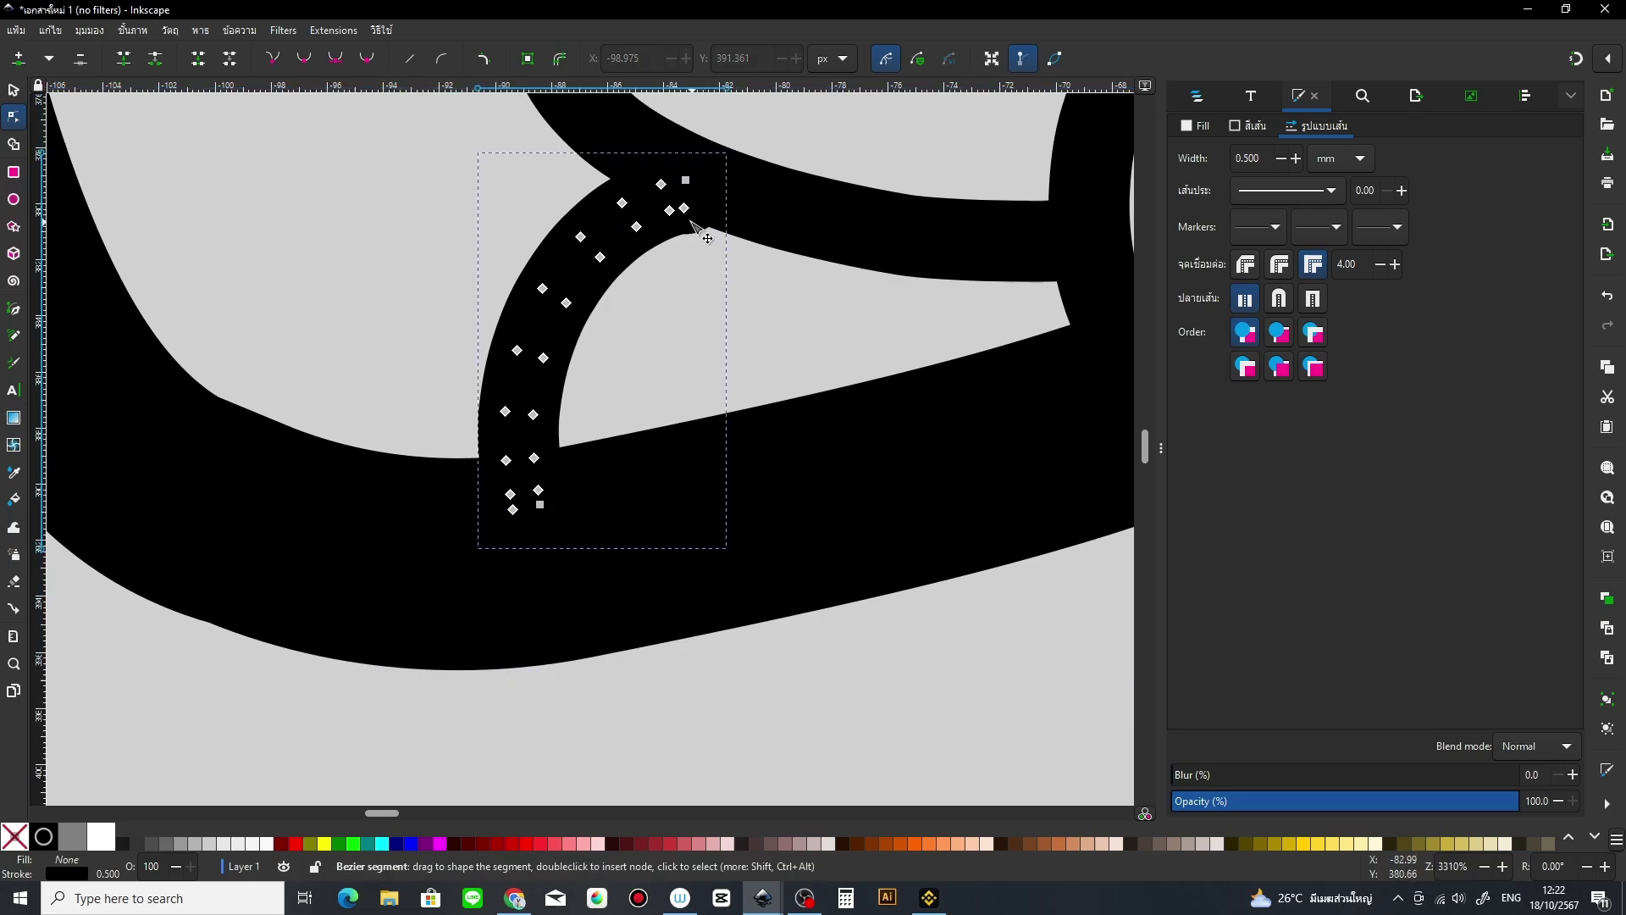
pyautogui.moveTo(698, 214); pyautogui.dragTo(727, 209)
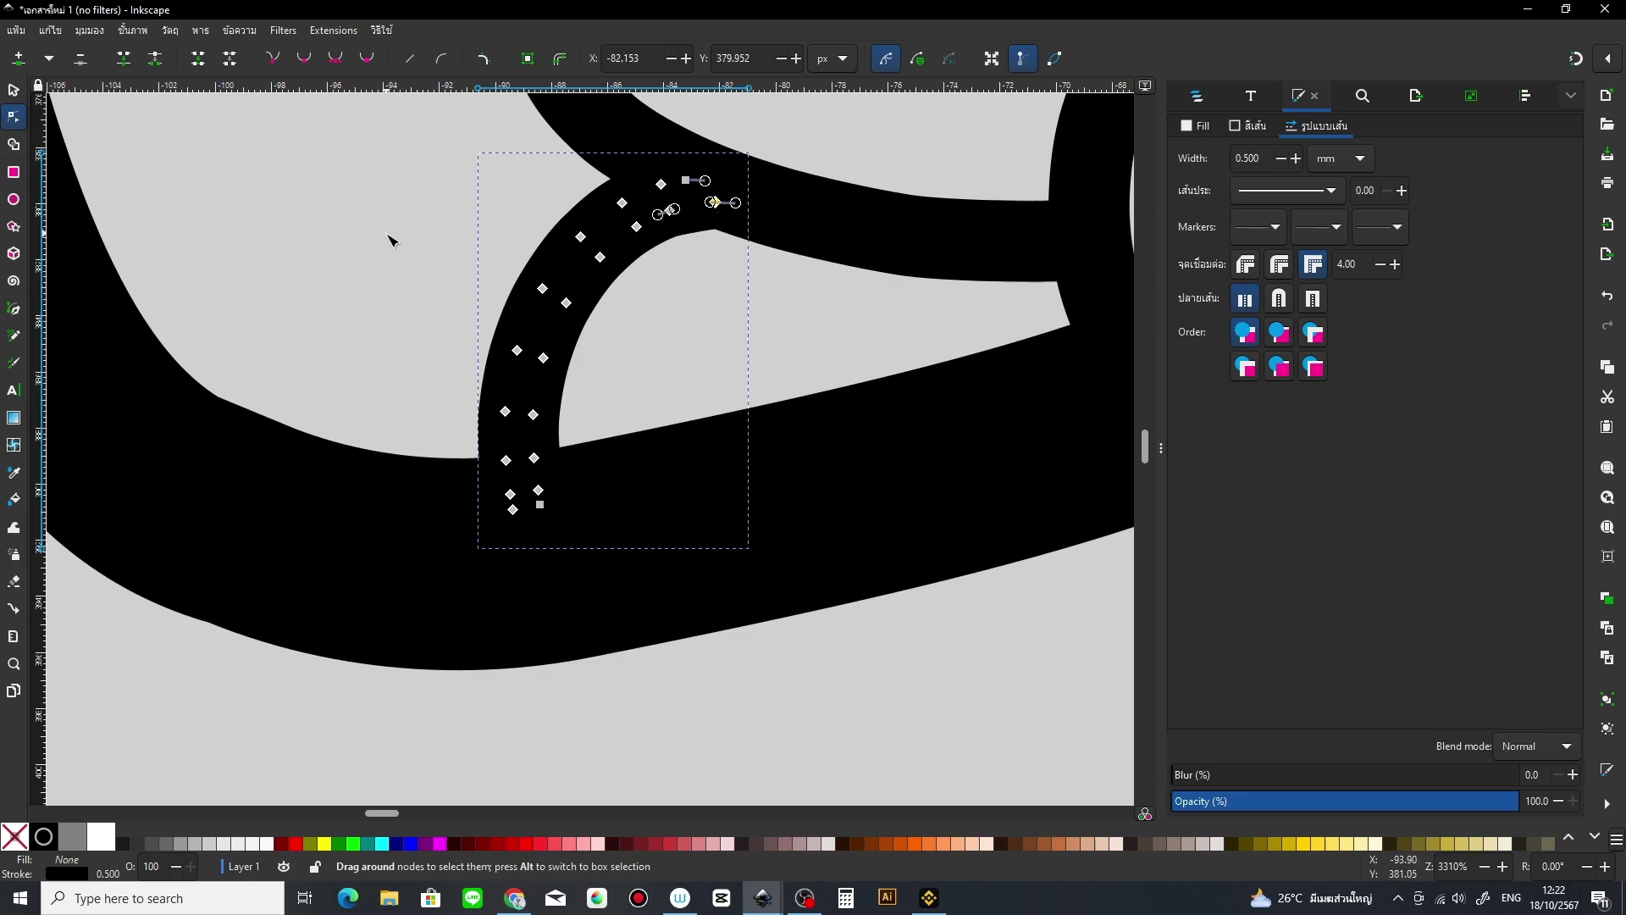
pyautogui.press('z')
pyautogui.keyDown('shift'); pyautogui.click(462, 466); pyautogui.keyUp('shift')
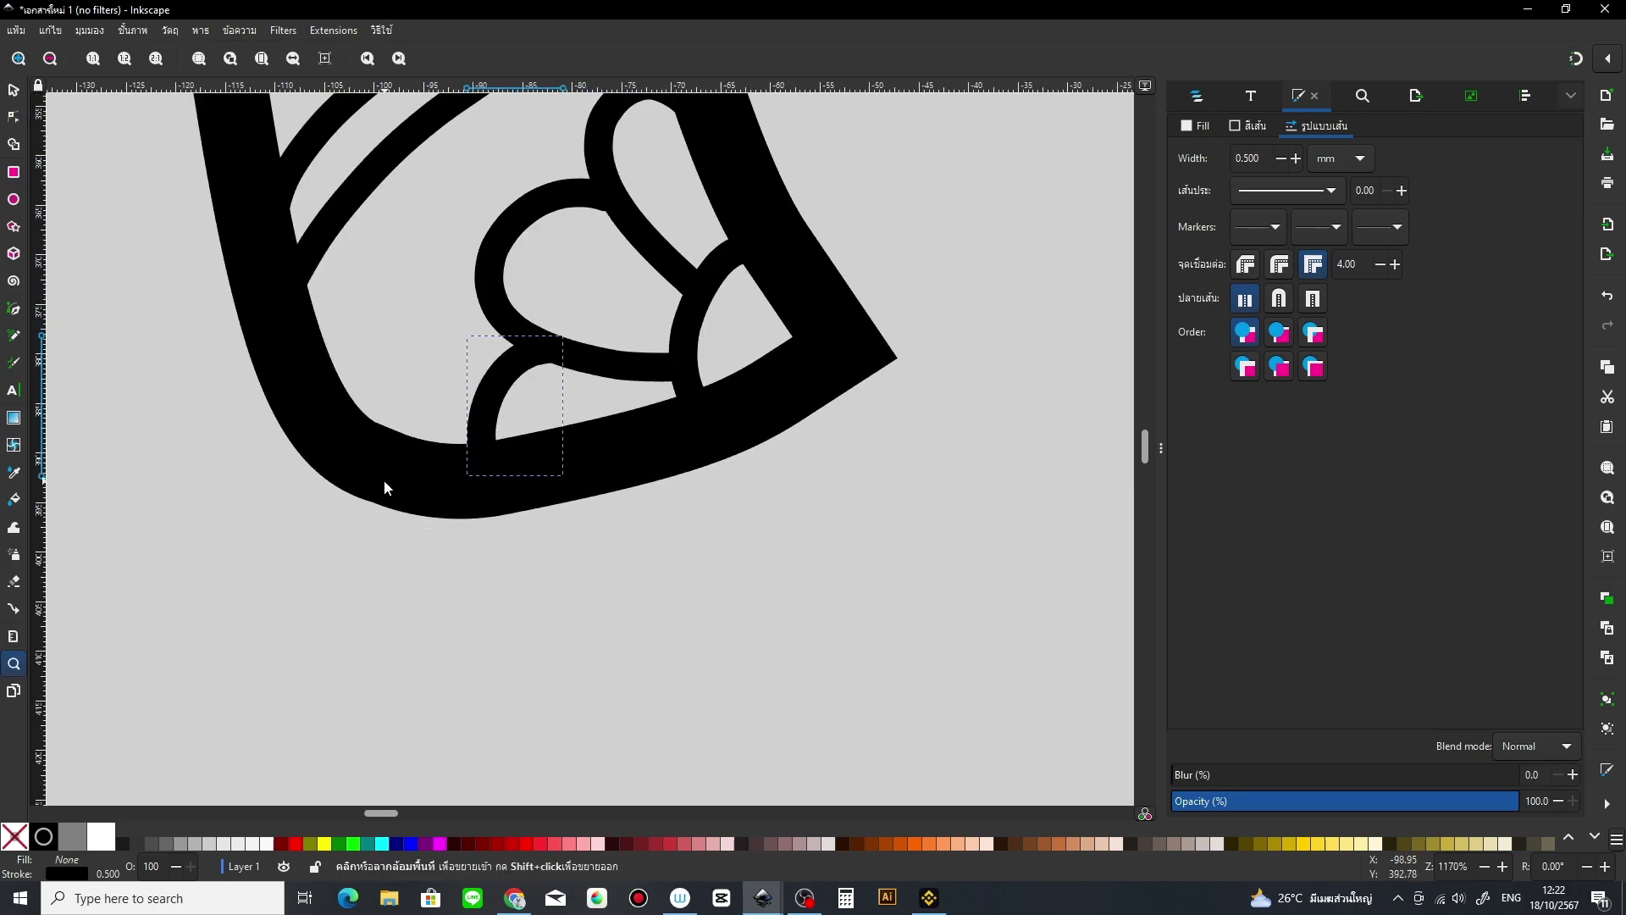
pyautogui.moveTo(384, 480); pyautogui.dragTo(895, 519)
pyautogui.moveTo(378, 379); pyautogui.dragTo(882, 440)
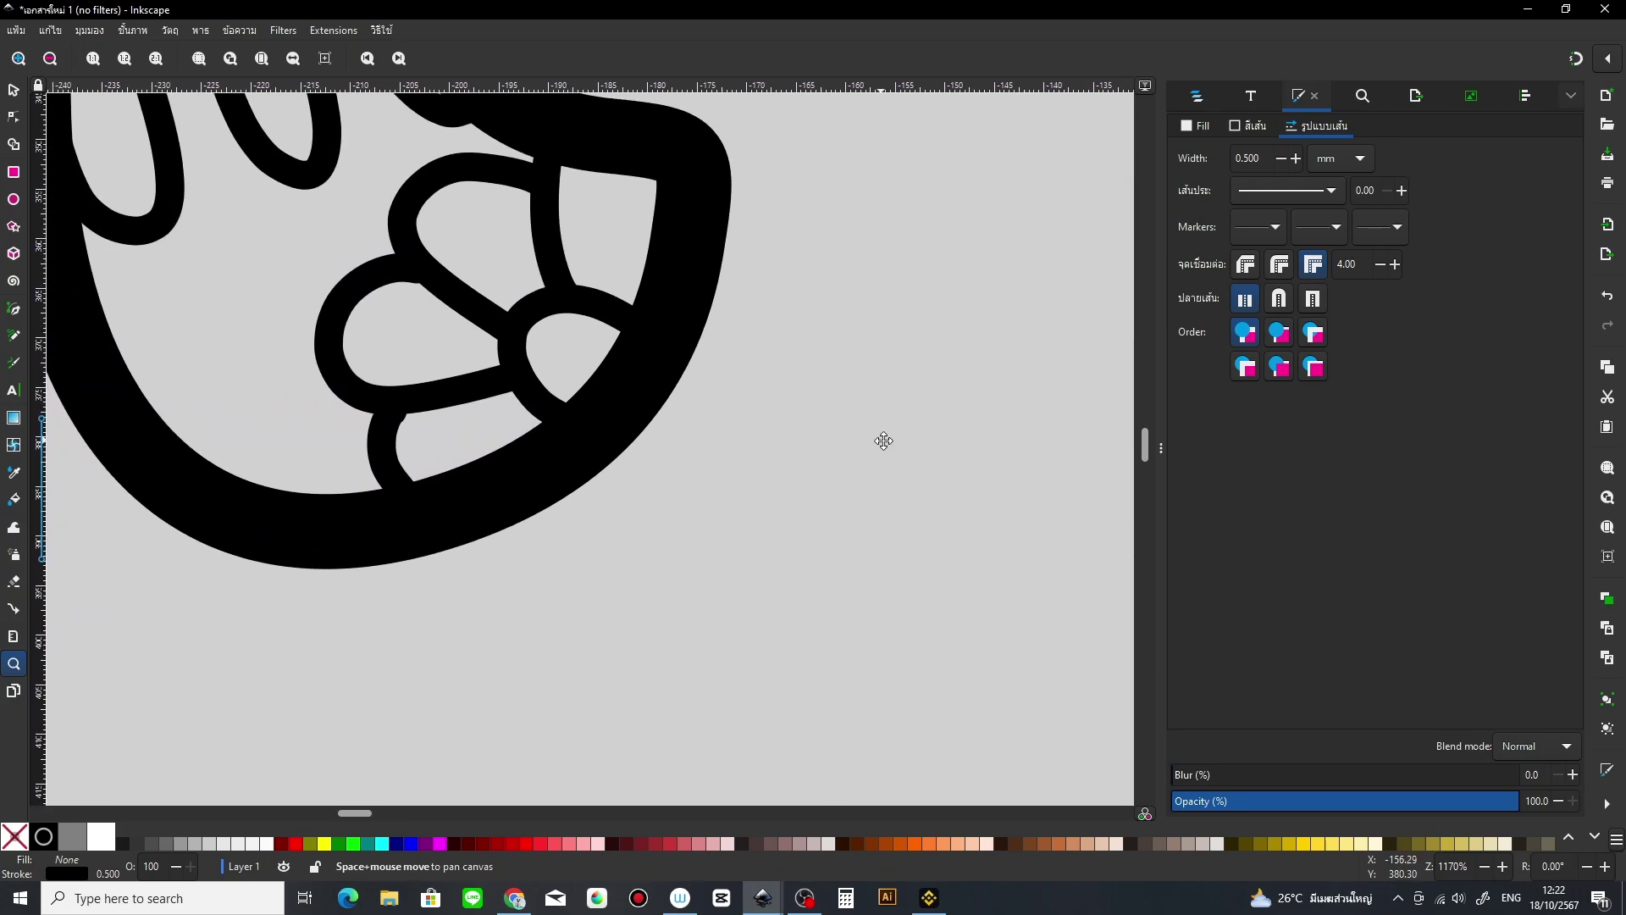
pyautogui.moveTo(624, 414)
pyautogui.mouseDown()
pyautogui.moveTo(733, 564)
pyautogui.moveTo(674, 501)
pyautogui.mouseUp()
pyautogui.scroll(2, 673, 501)
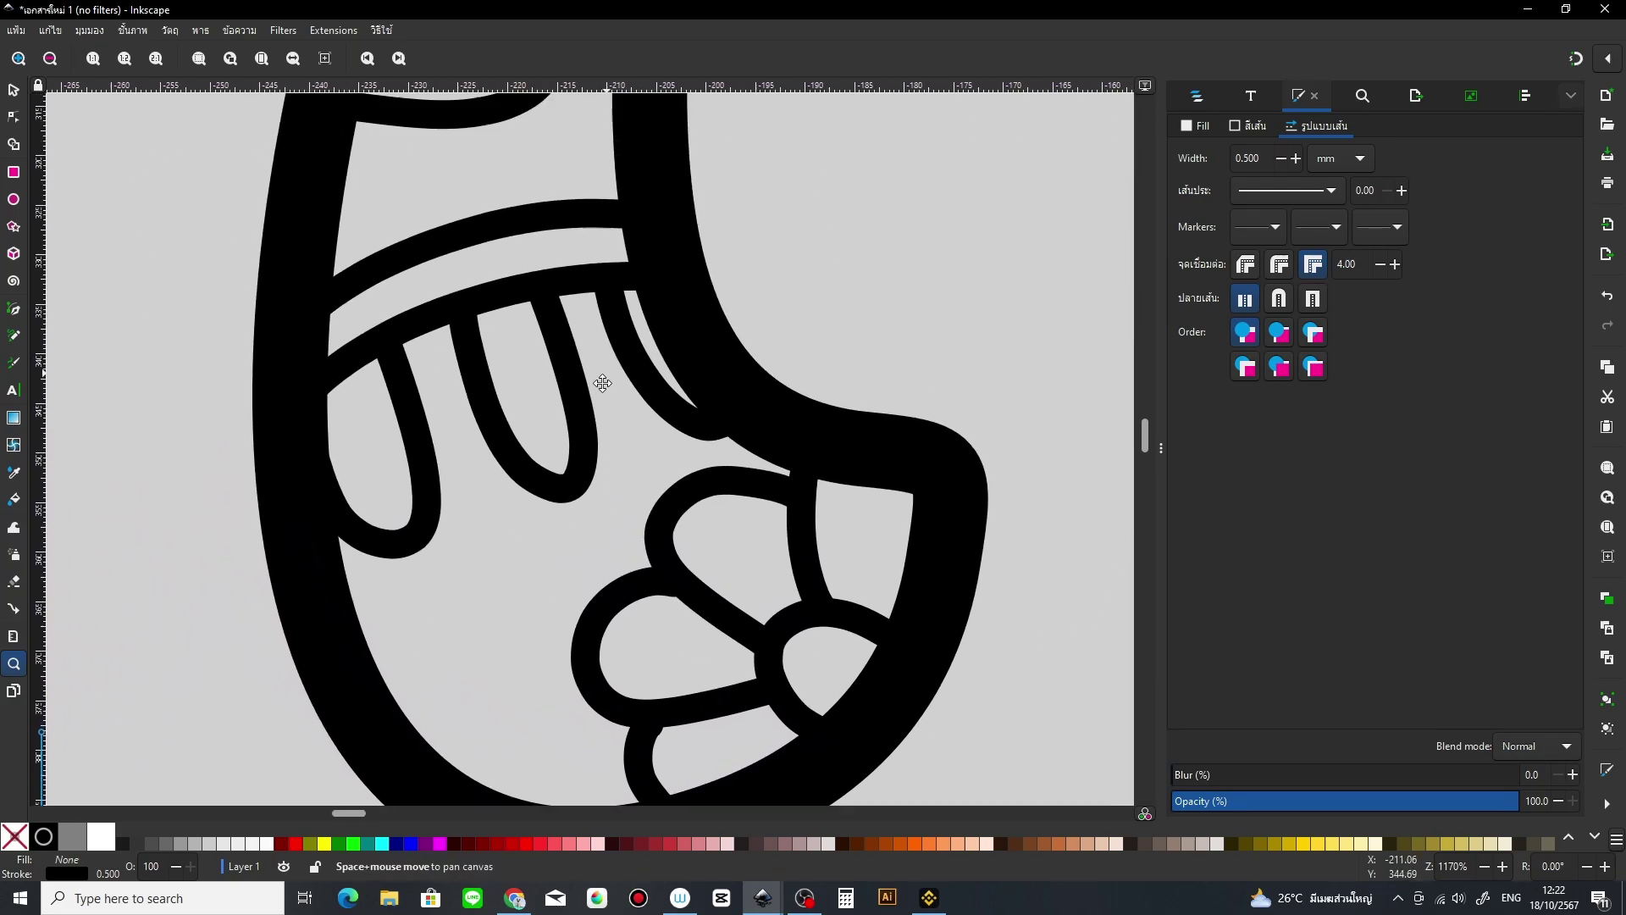
pyautogui.scroll(6, 599, 381)
pyautogui.hscroll(4, 671, 399)
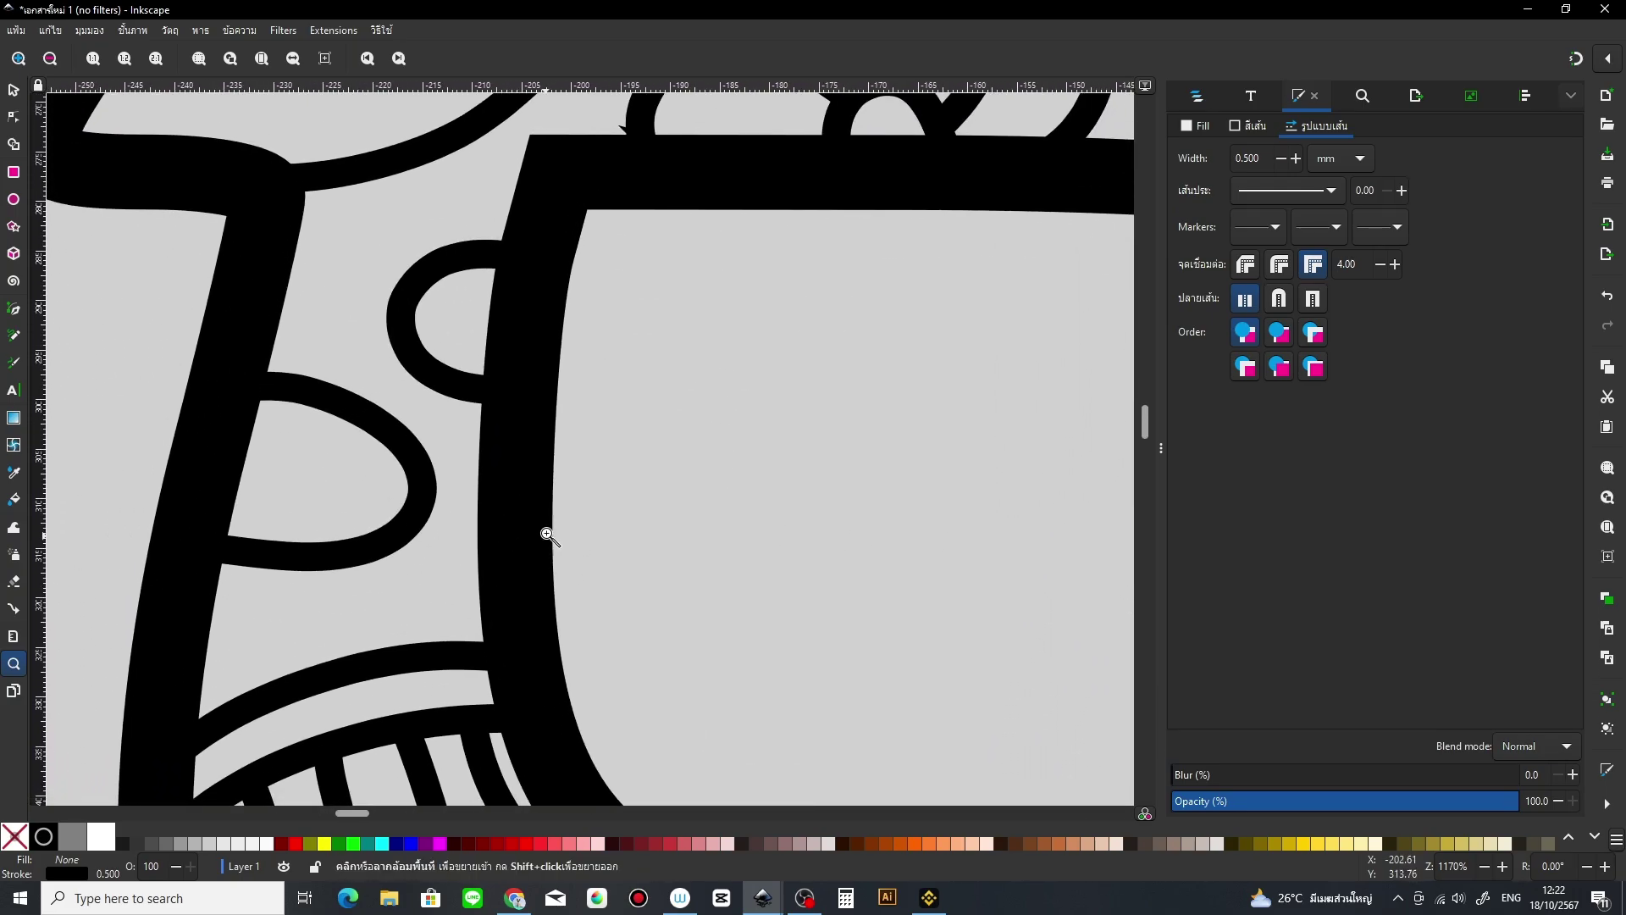
pyautogui.keyDown('shift'); pyautogui.click(593, 417); pyautogui.keyUp('shift')
pyautogui.keyDown('shift'); pyautogui.click(603, 413); pyautogui.keyUp('shift')
pyautogui.keyDown('shift'); pyautogui.click(631, 414); pyautogui.keyUp('shift')
pyautogui.keyDown('shift'); pyautogui.click(682, 422); pyautogui.keyUp('shift')
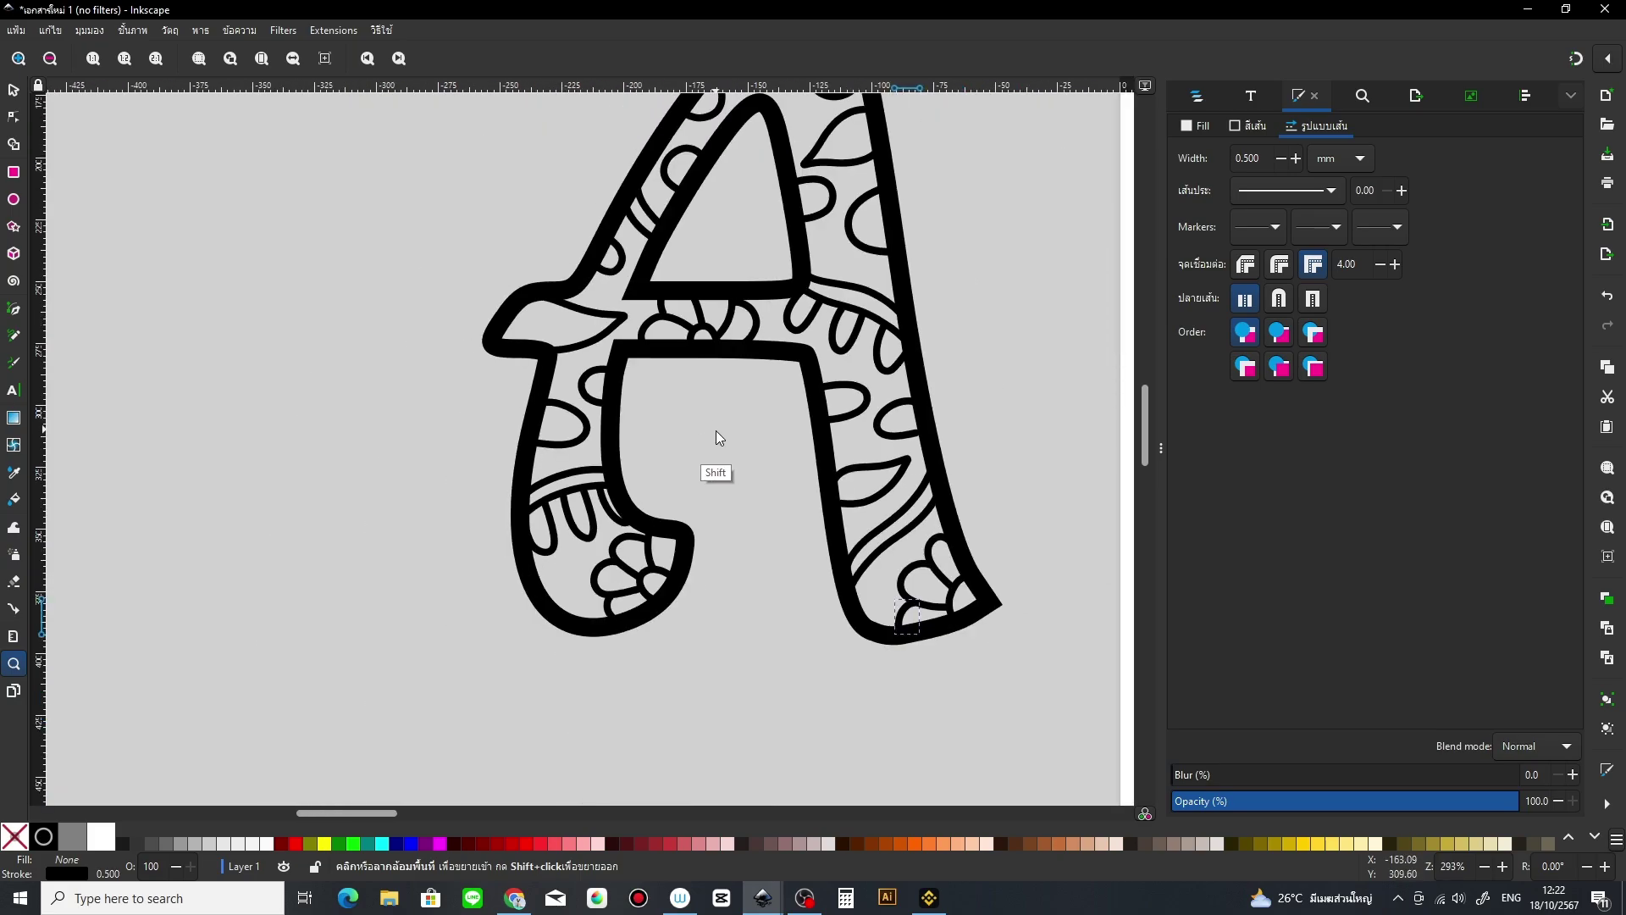
pyautogui.scroll(4, 717, 437)
pyautogui.hscroll(3, 674, 530)
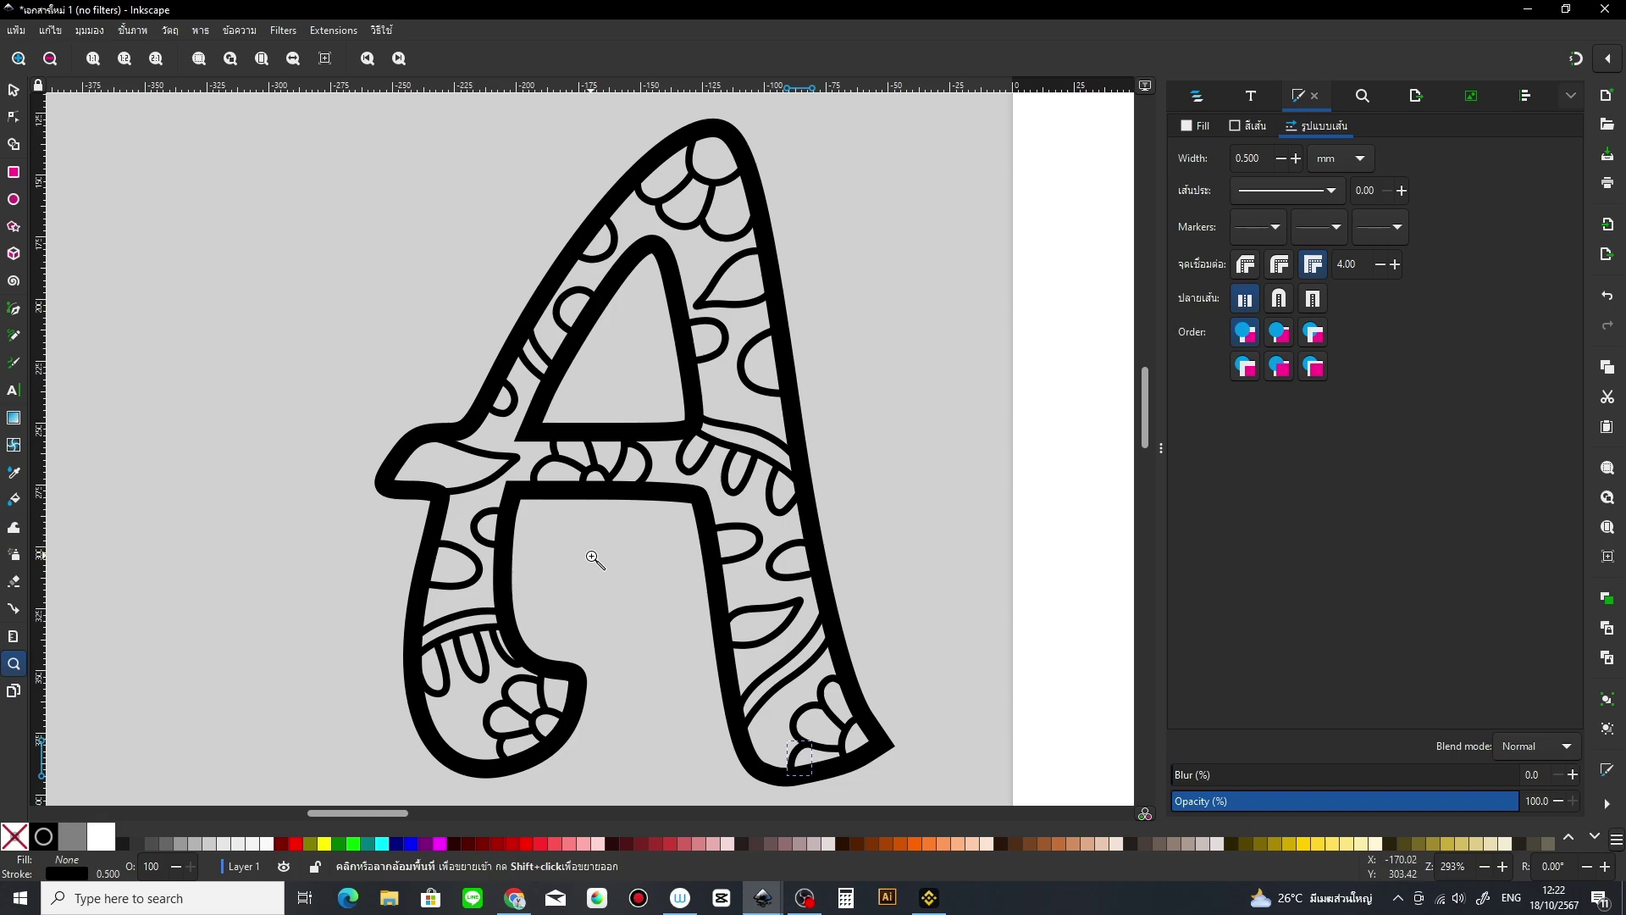
pyautogui.click(592, 557)
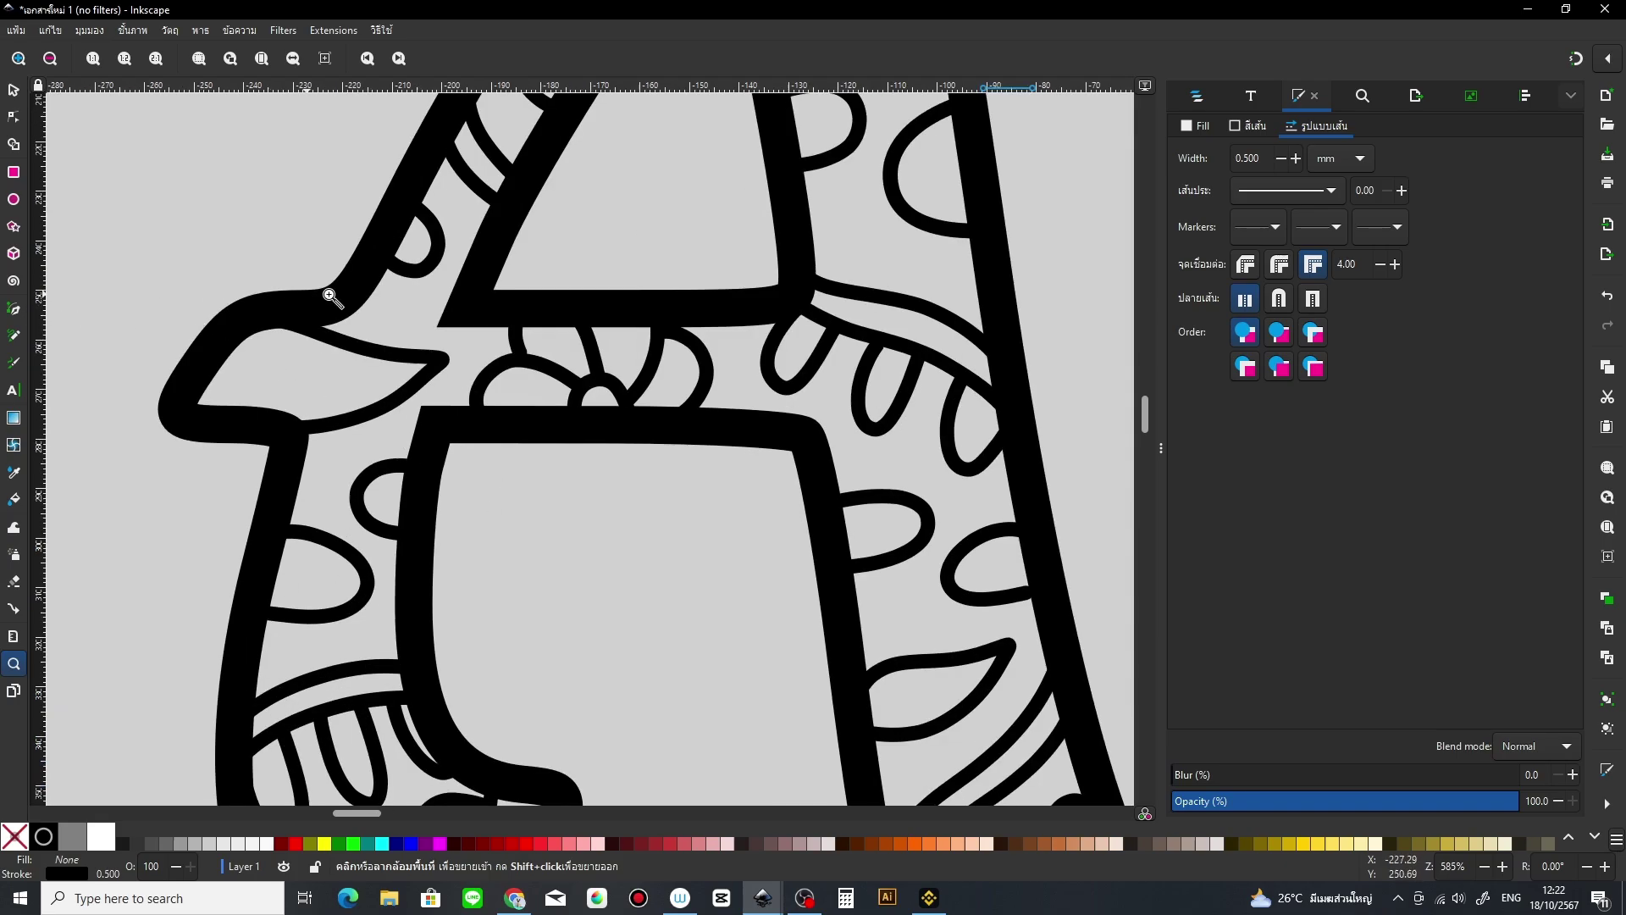
pyautogui.moveTo(537, 526); pyautogui.dragTo(635, 403)
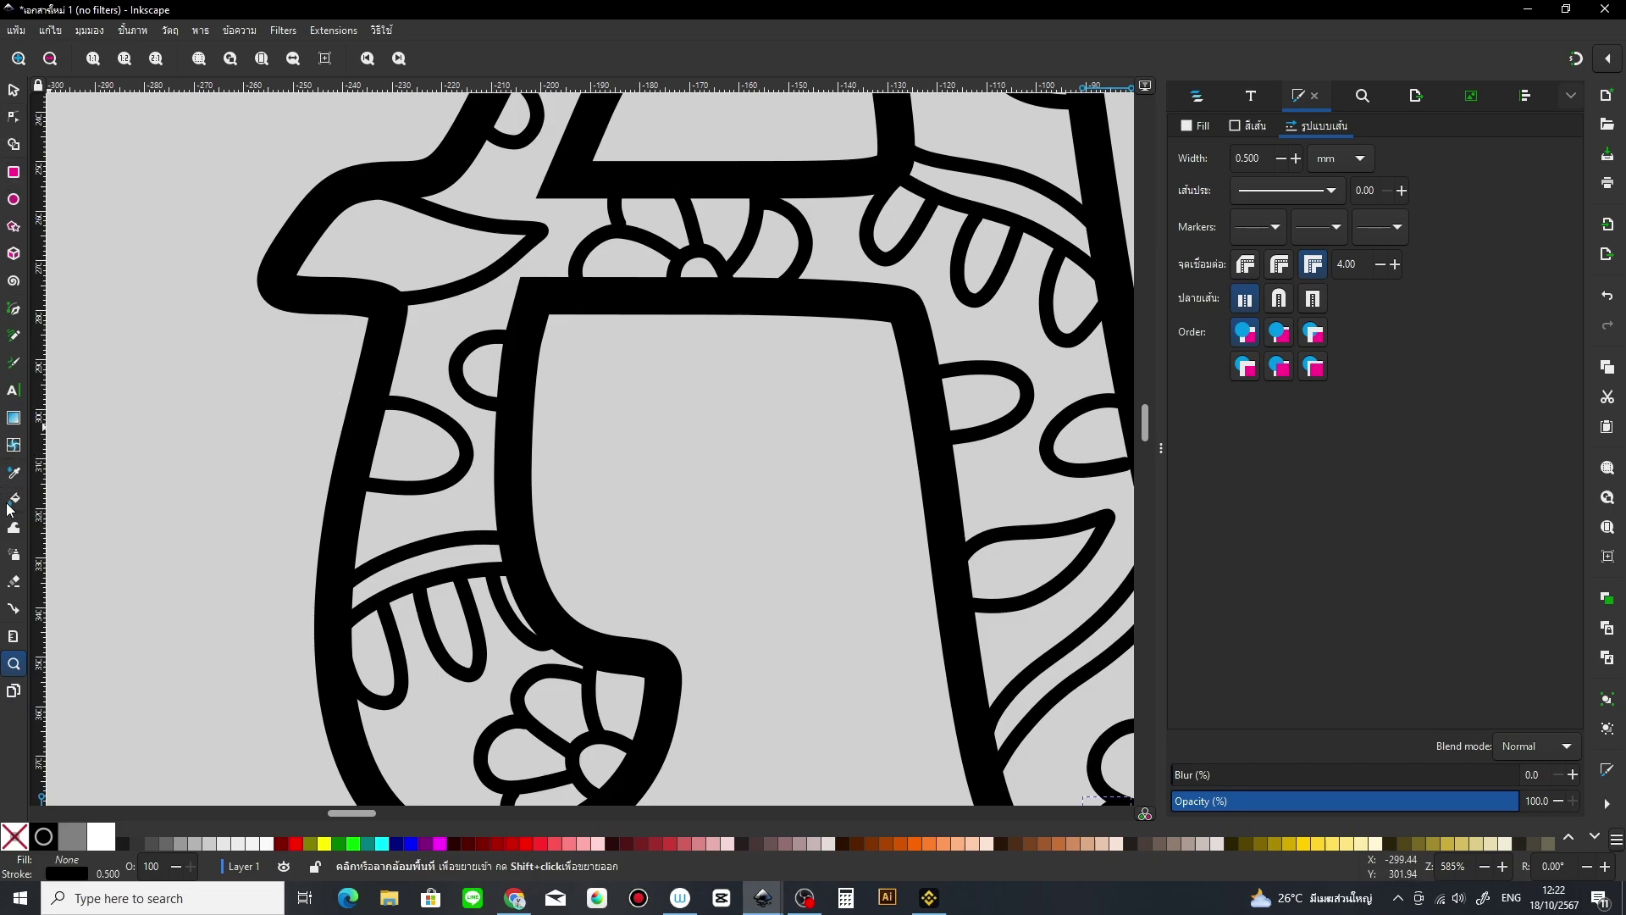
# Step: Bucket-fill the upper-left and right leaf shapes flat green 50a34d, then select the upper-left leaf
pyautogui.click(16, 500)
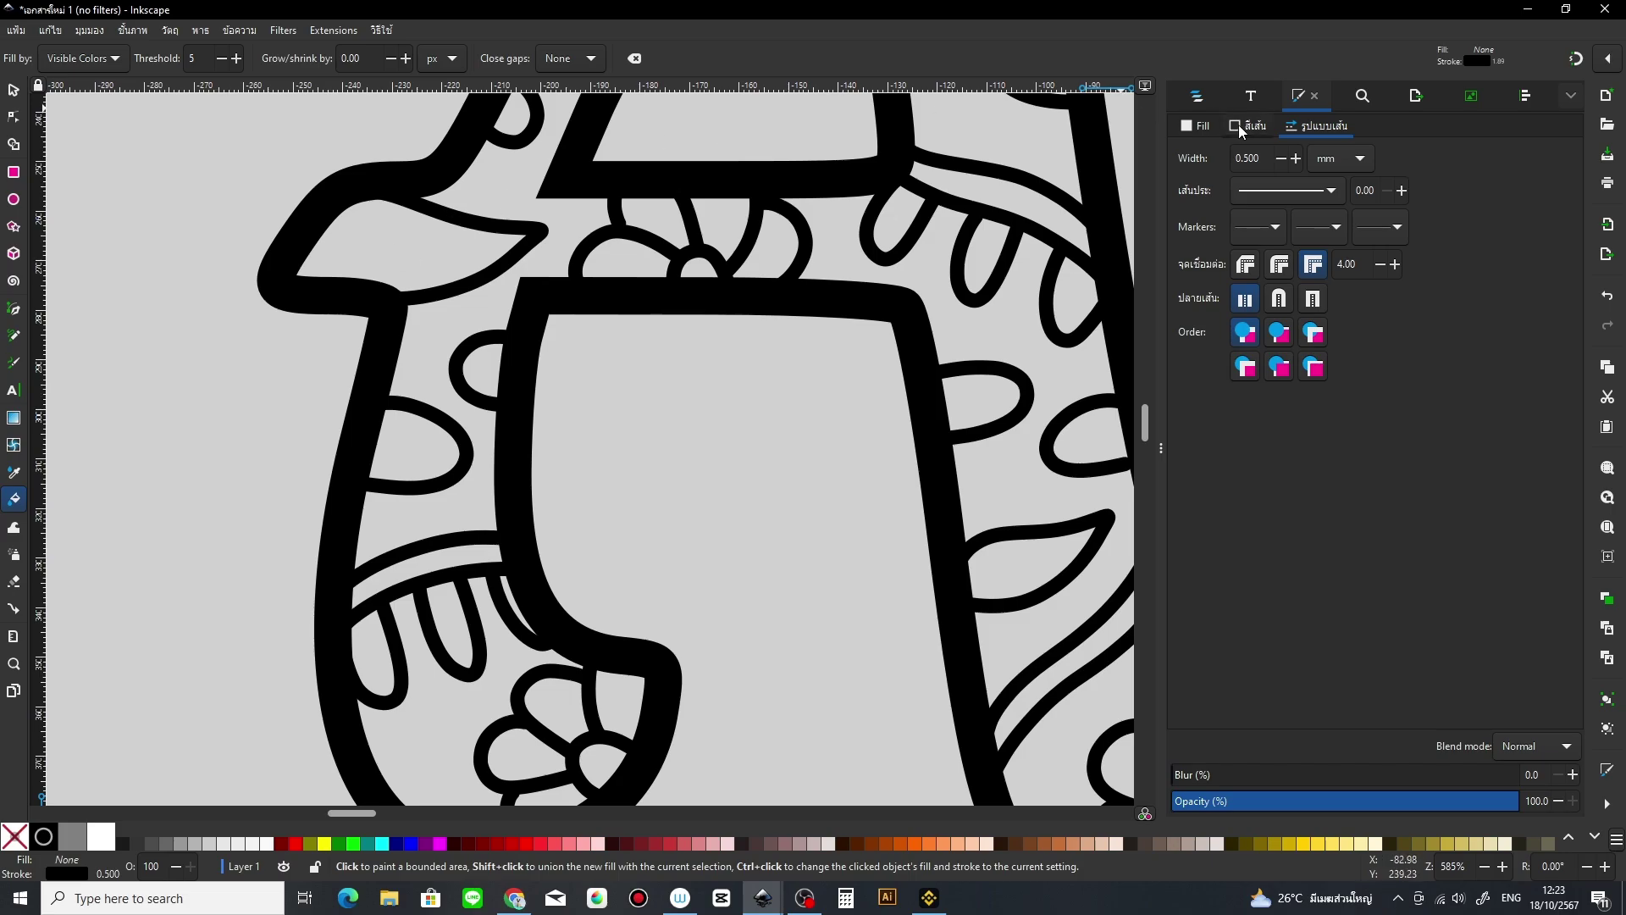
pyautogui.click(1203, 126)
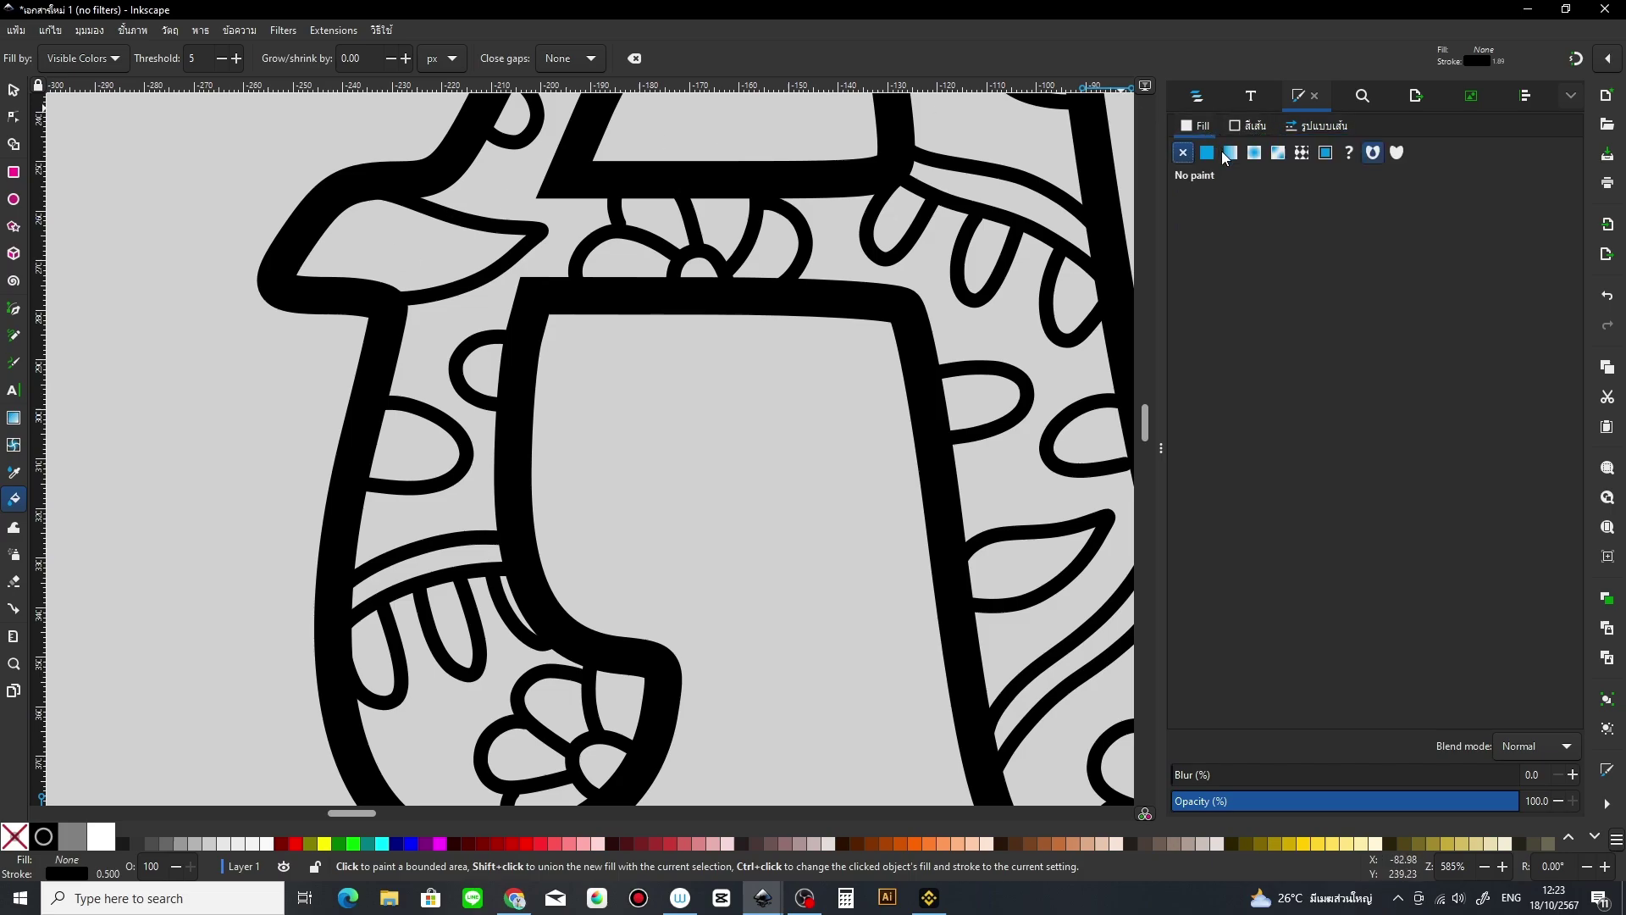
pyautogui.click(1207, 153)
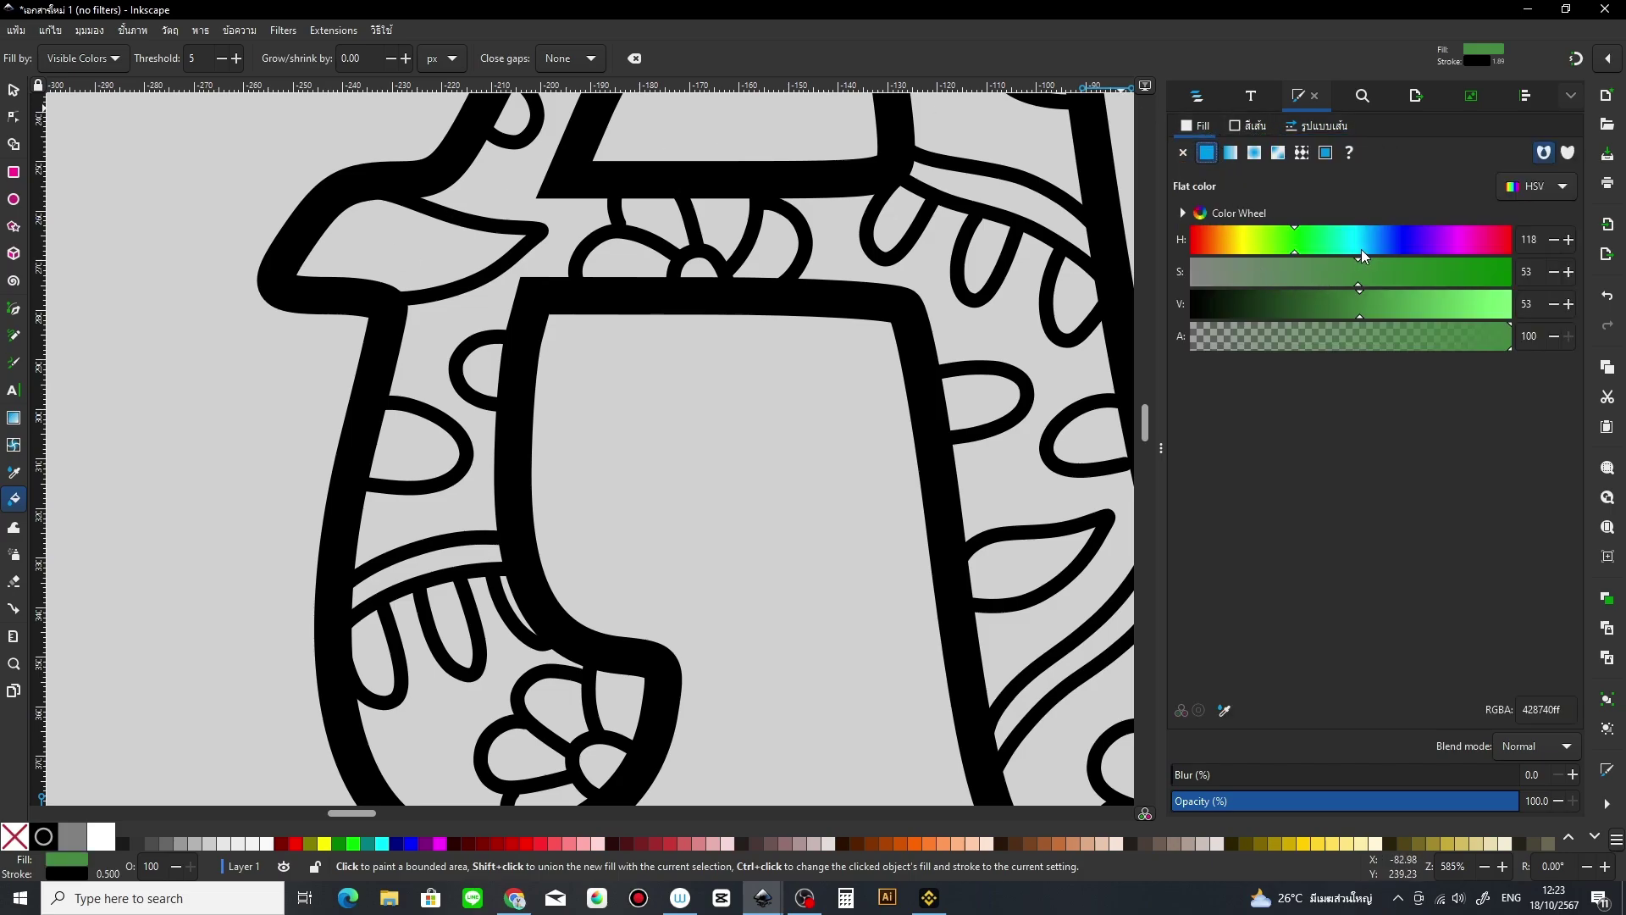
pyautogui.click(1394, 305)
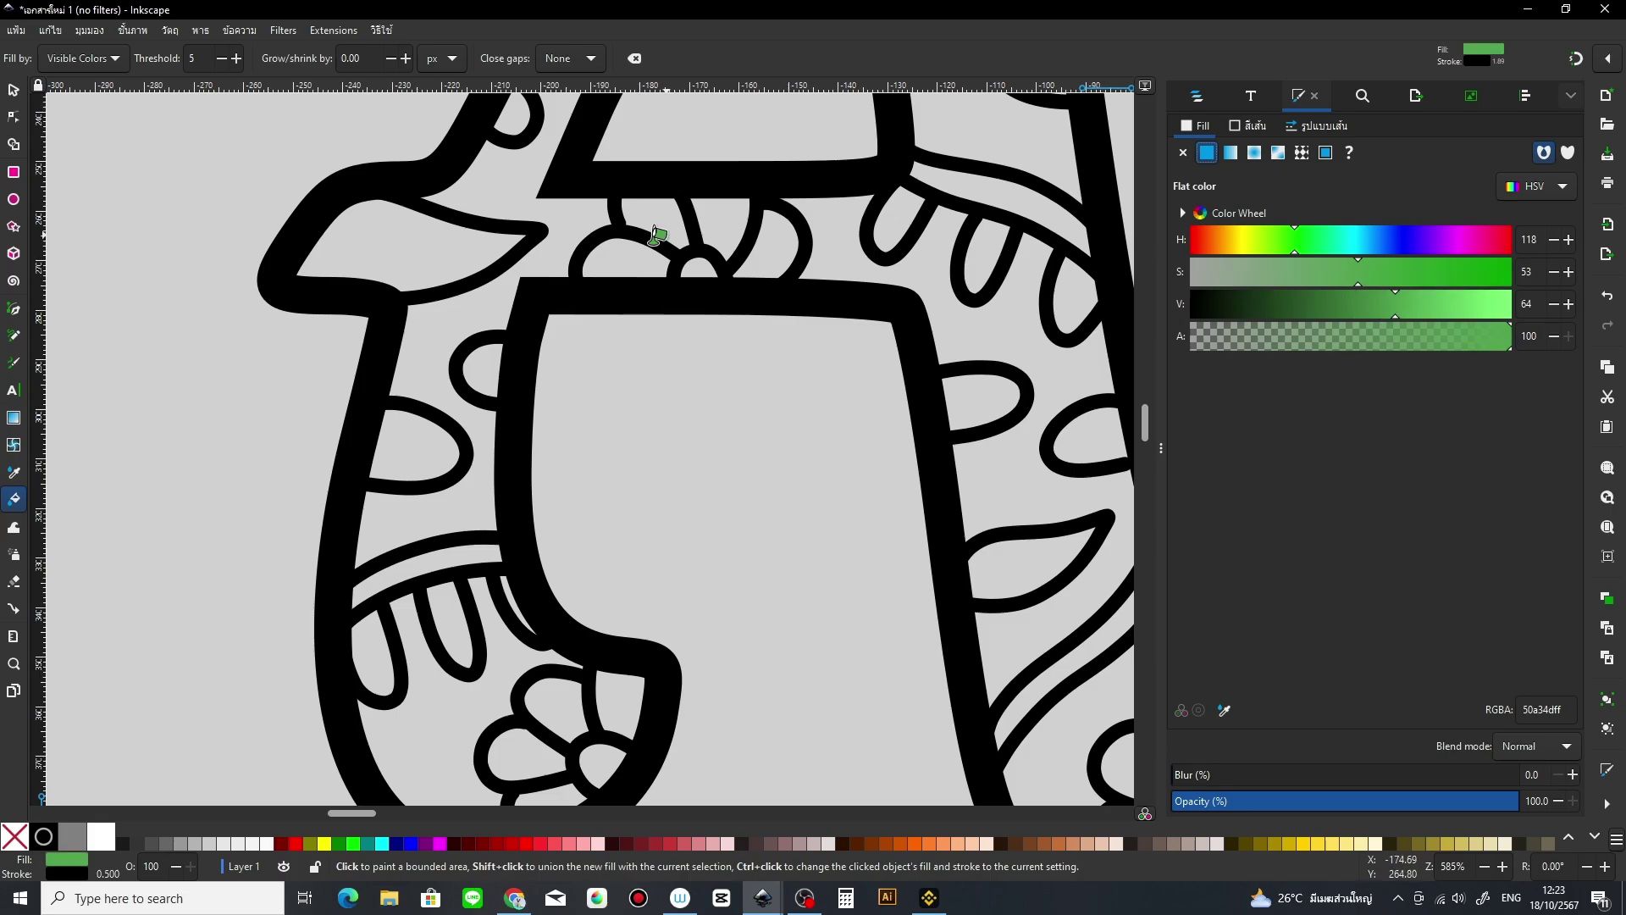
pyautogui.click(437, 224)
pyautogui.click(1007, 548)
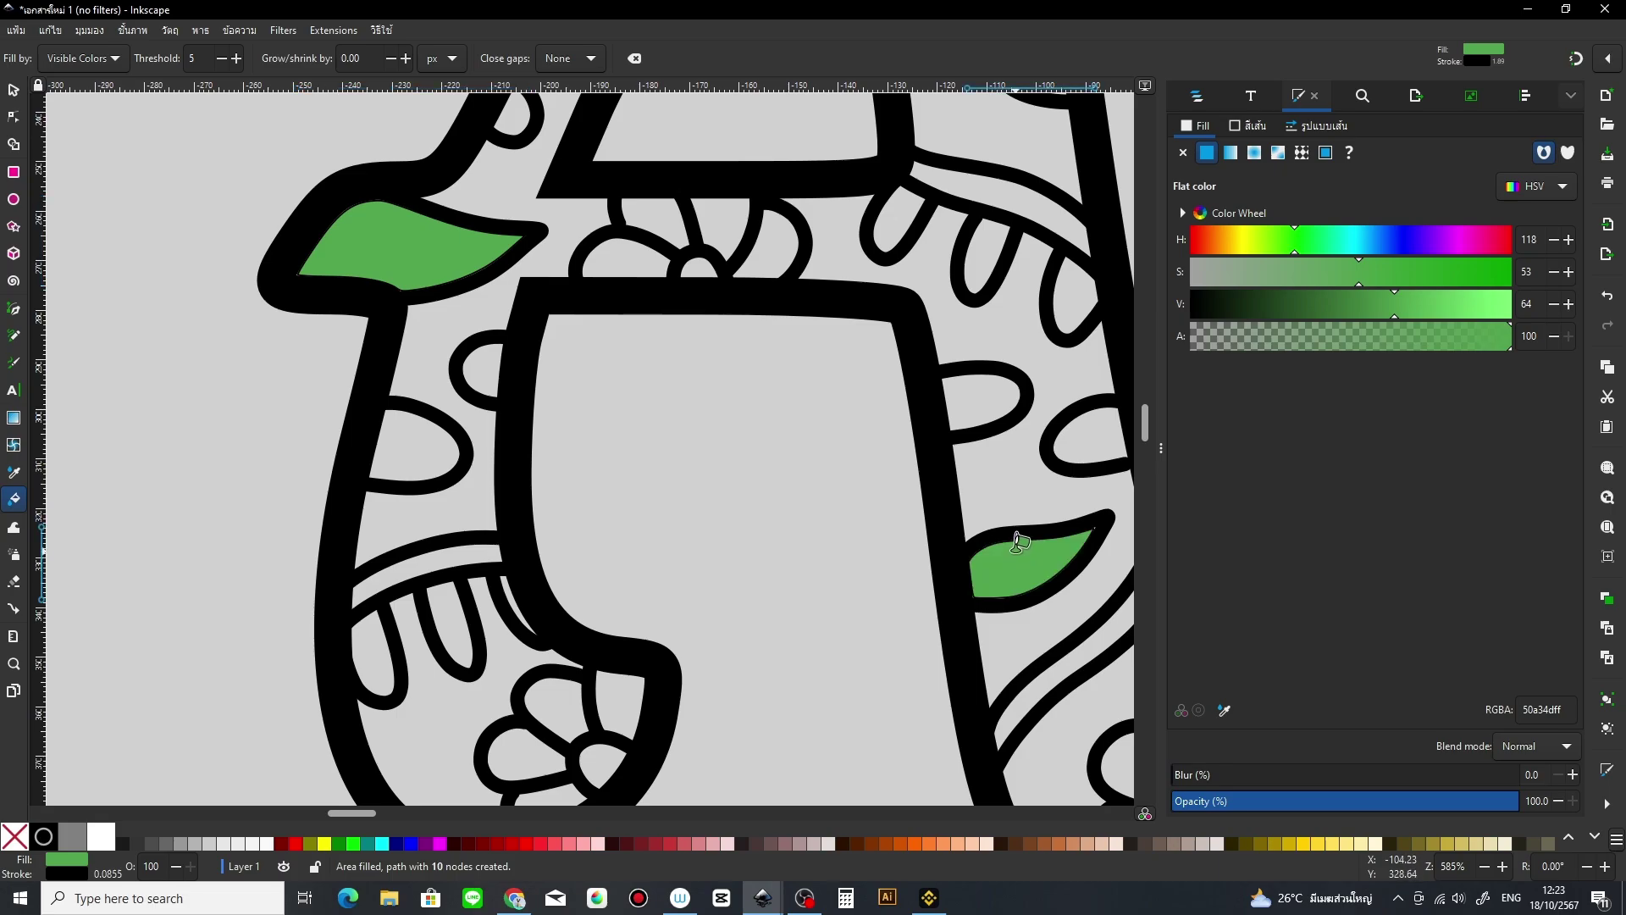
pyautogui.click(14, 90)
pyautogui.click(434, 248)
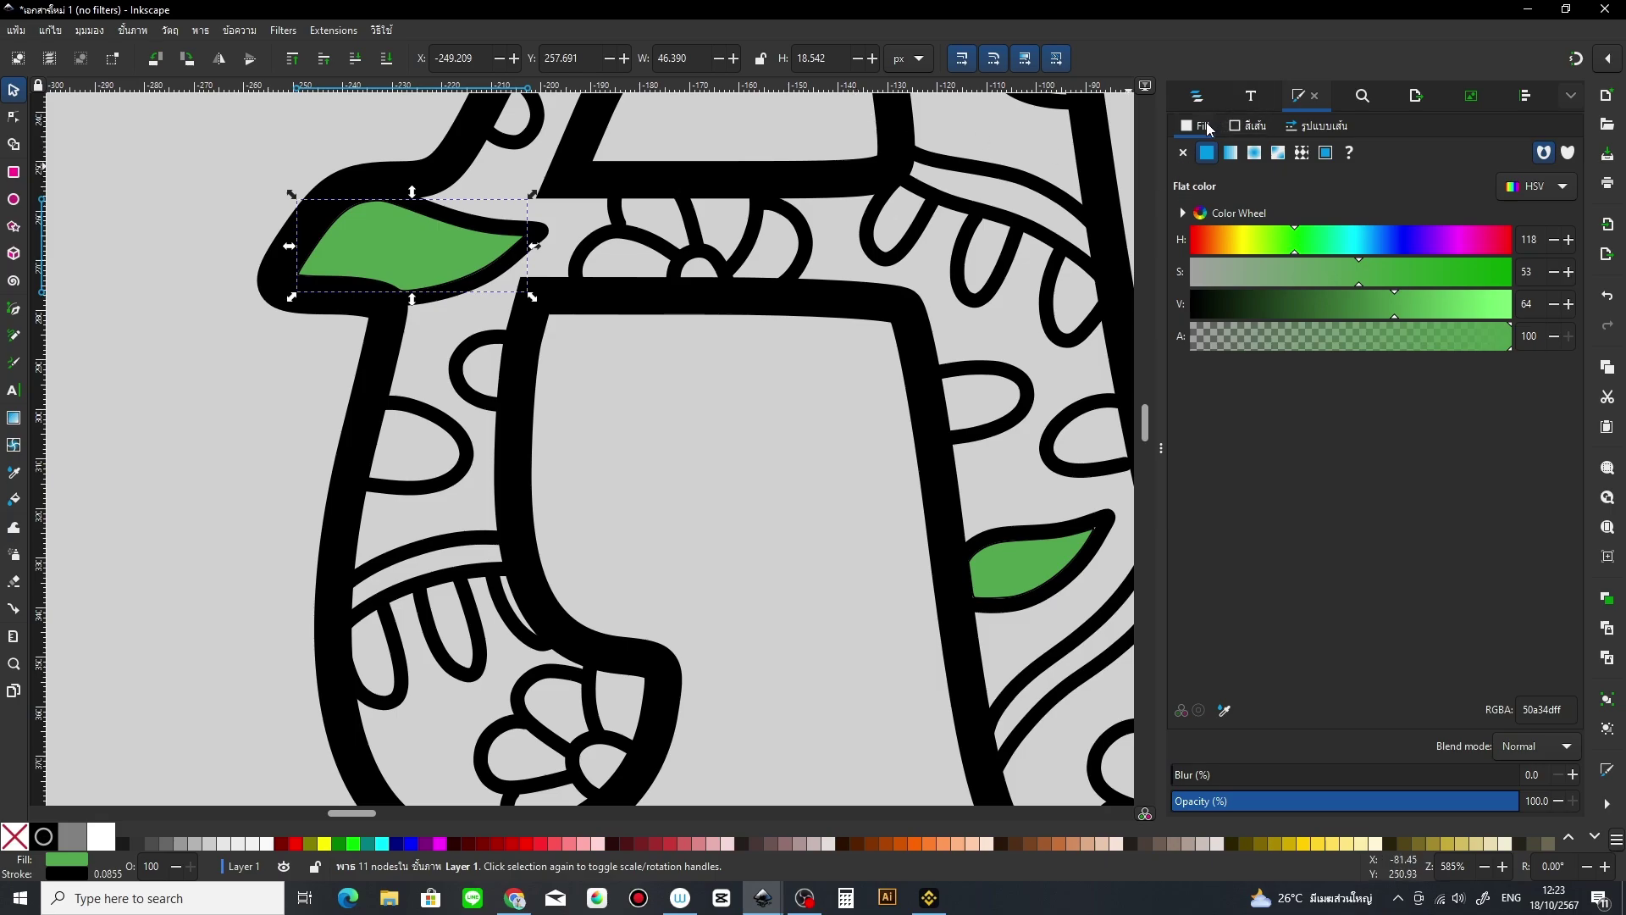
# Step: Try brownish, teal and white stroke colours on the leaf's outline
pyautogui.click(1250, 125)
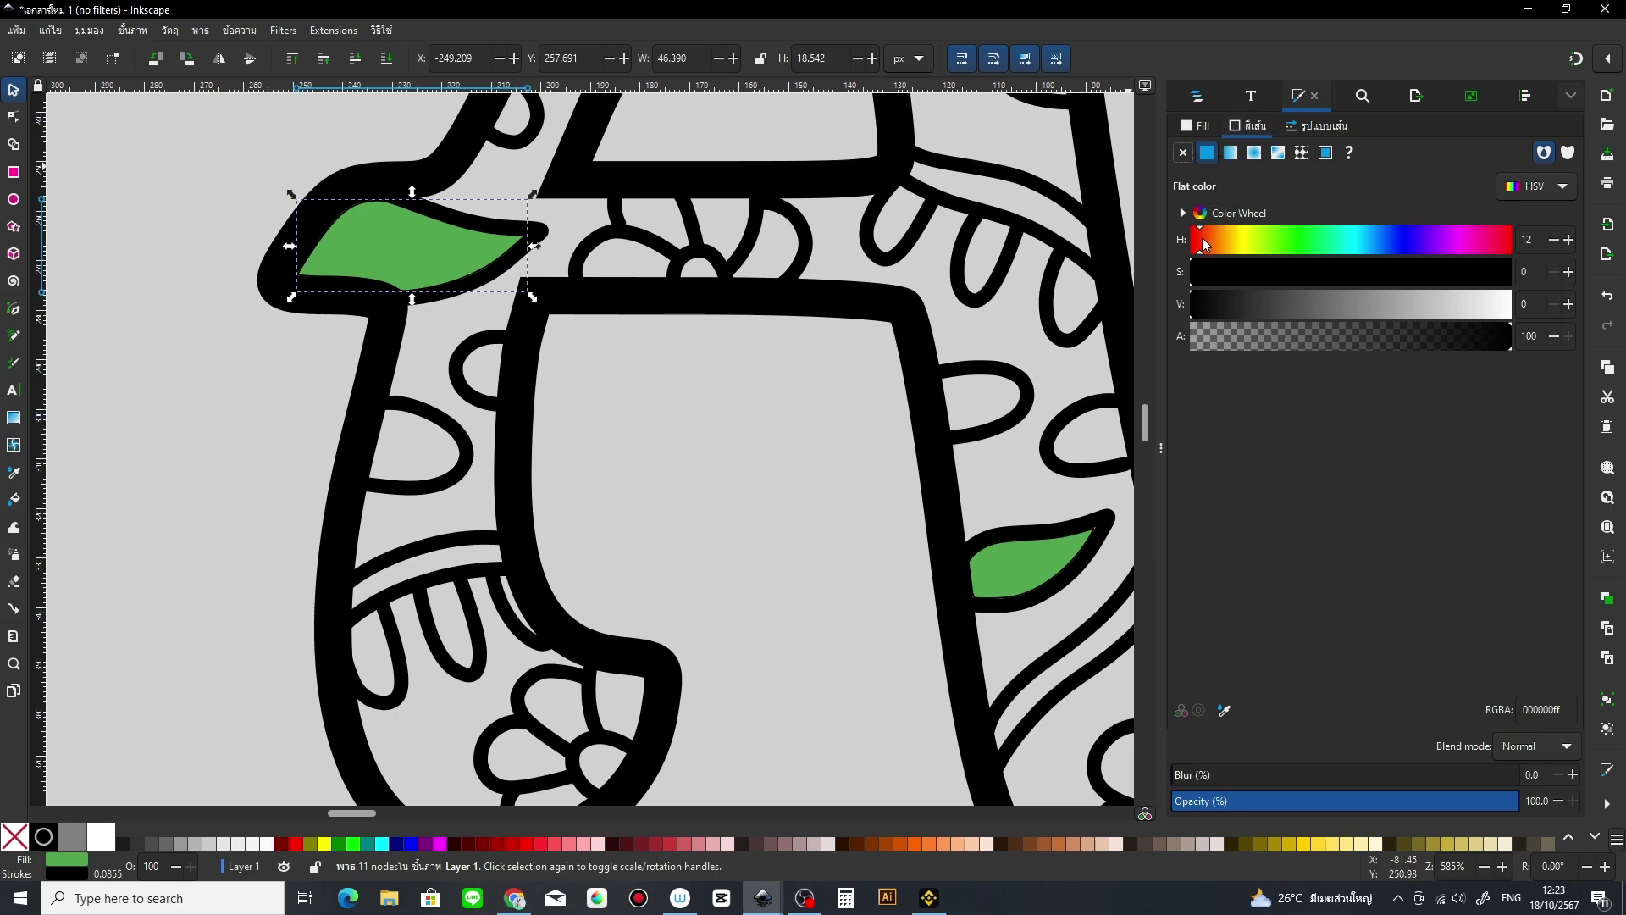
pyautogui.click(1318, 272)
pyautogui.click(1335, 303)
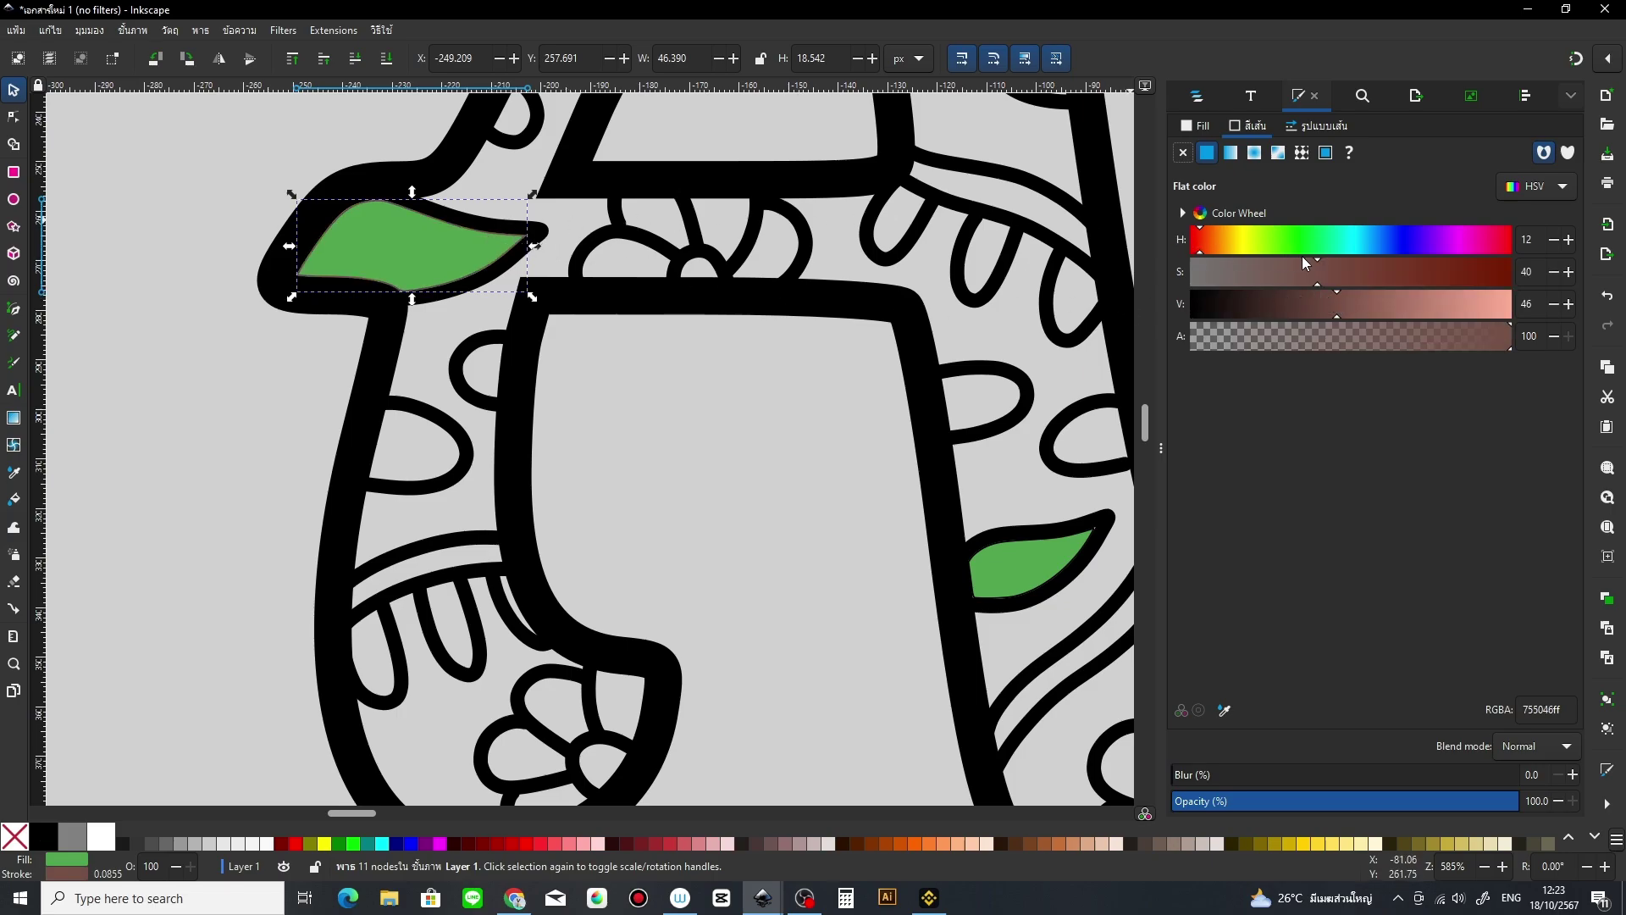
pyautogui.click(1353, 239)
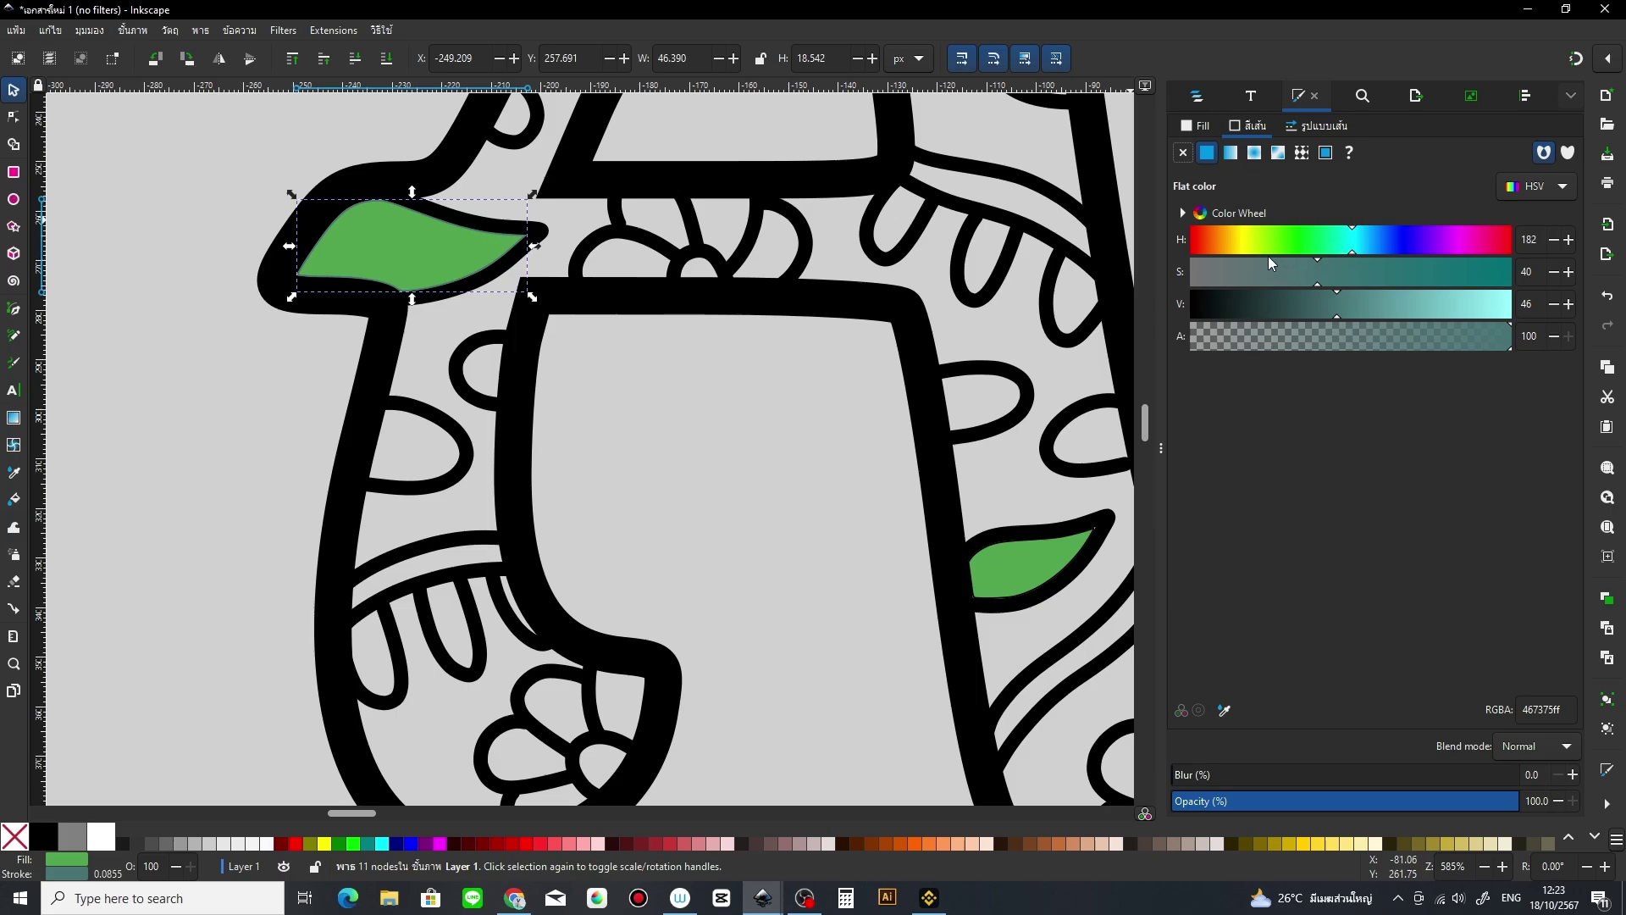
pyautogui.moveTo(1377, 313); pyautogui.dragTo(1546, 323)
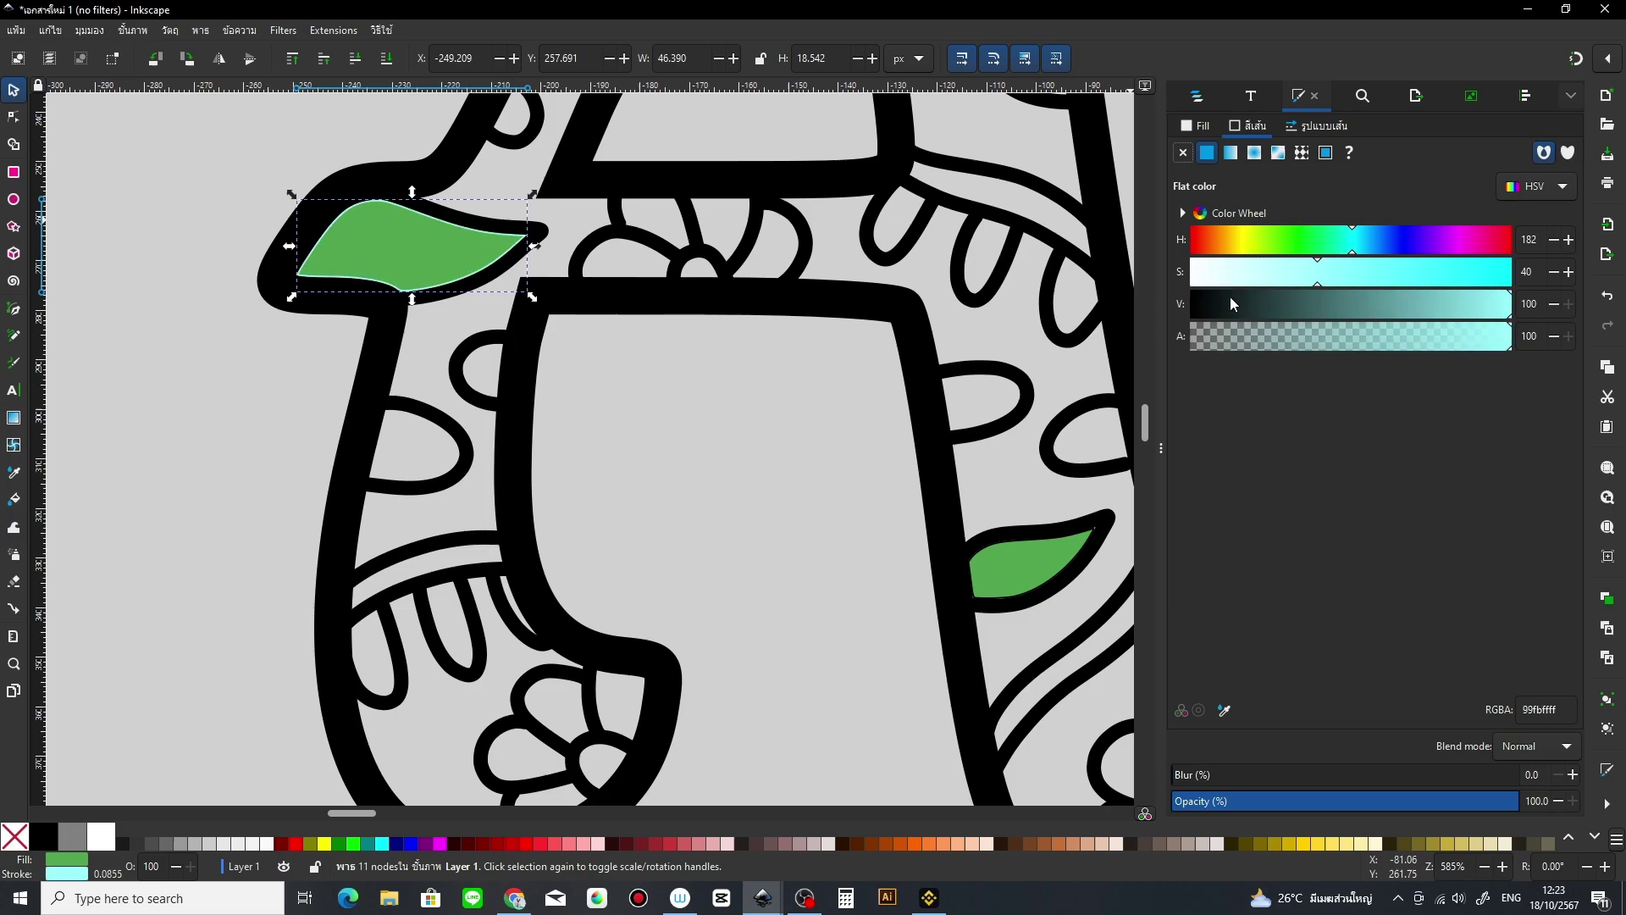
pyautogui.moveTo(1220, 272); pyautogui.dragTo(1145, 270)
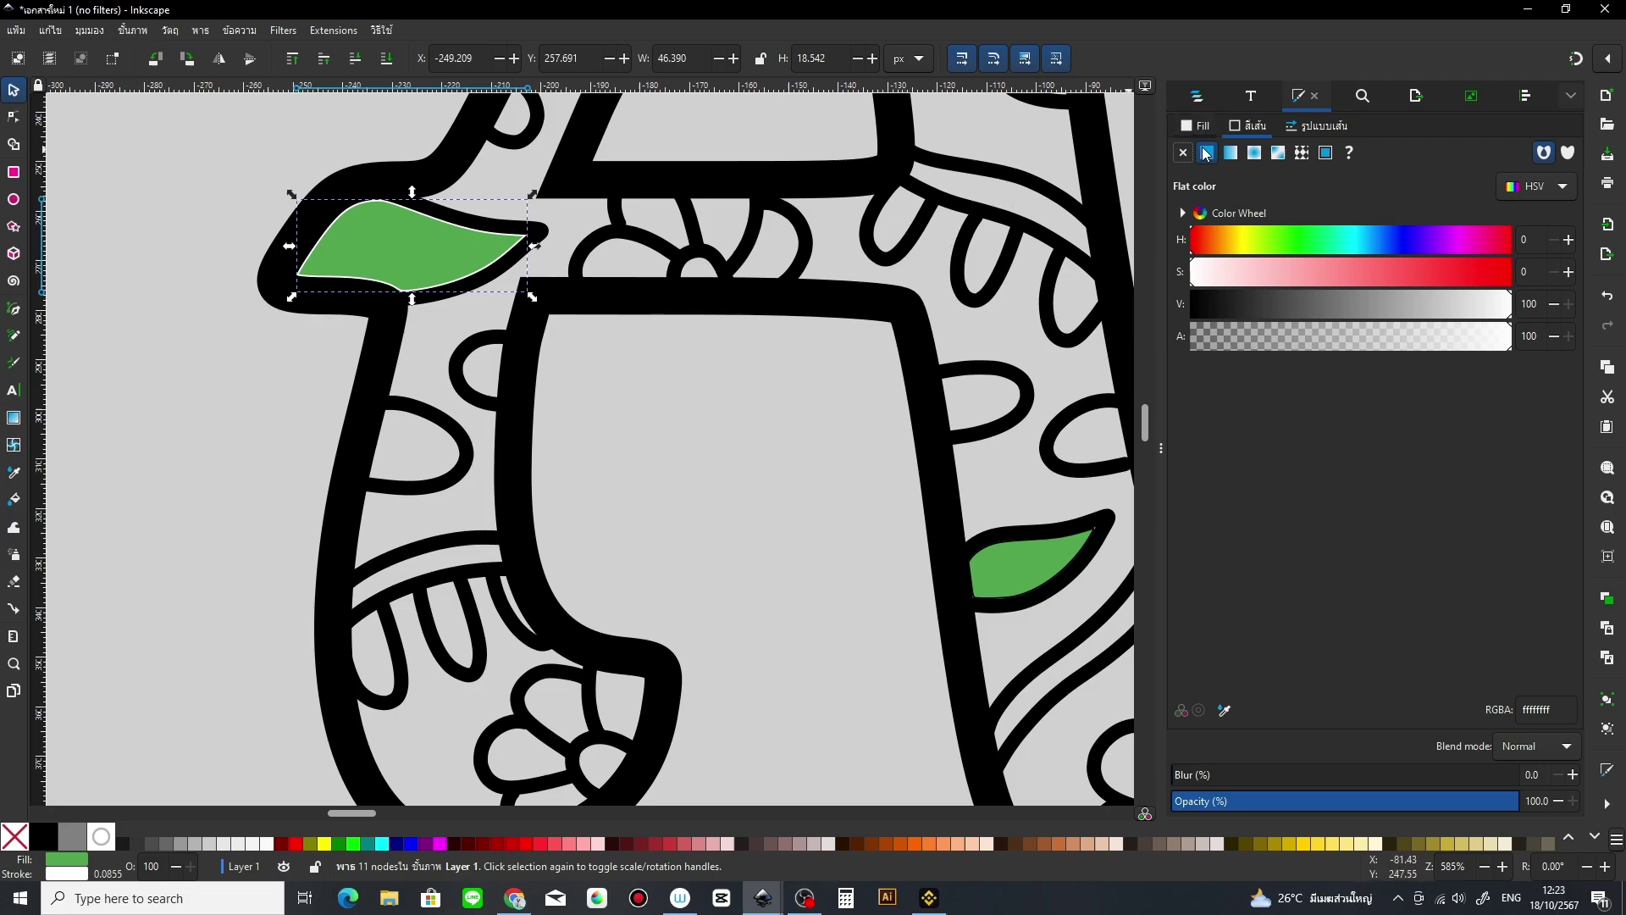
# Step: Copy the fill's 50a34dff code and paste it as the stroke colour
pyautogui.click(1204, 129)
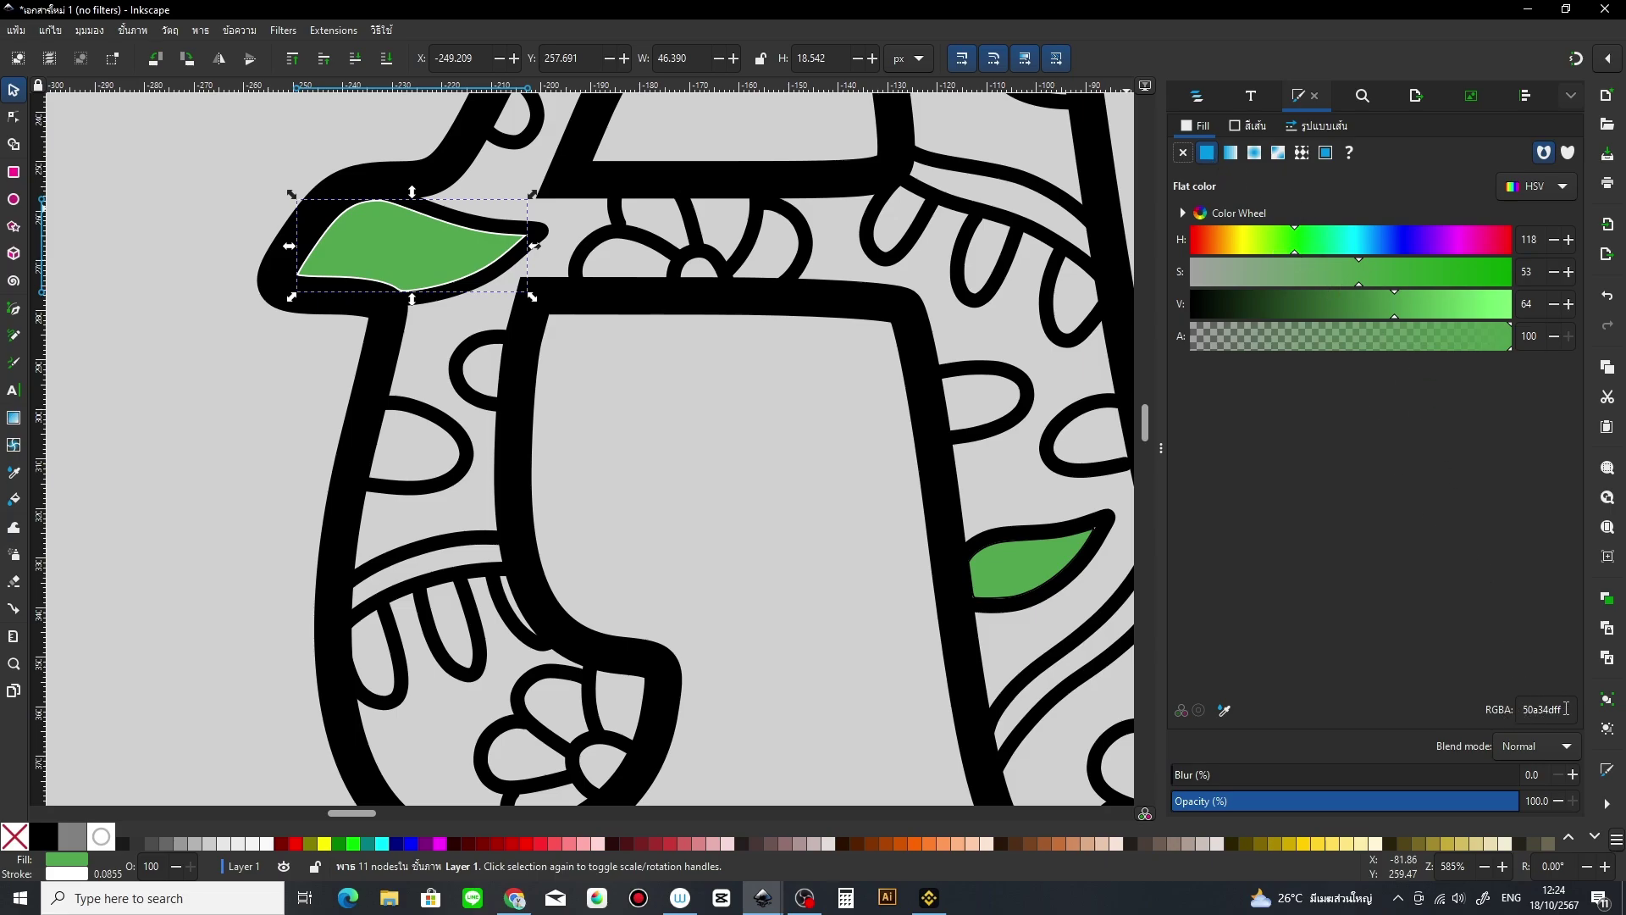
pyautogui.doubleClick(1565, 709)
pyautogui.click(1256, 128)
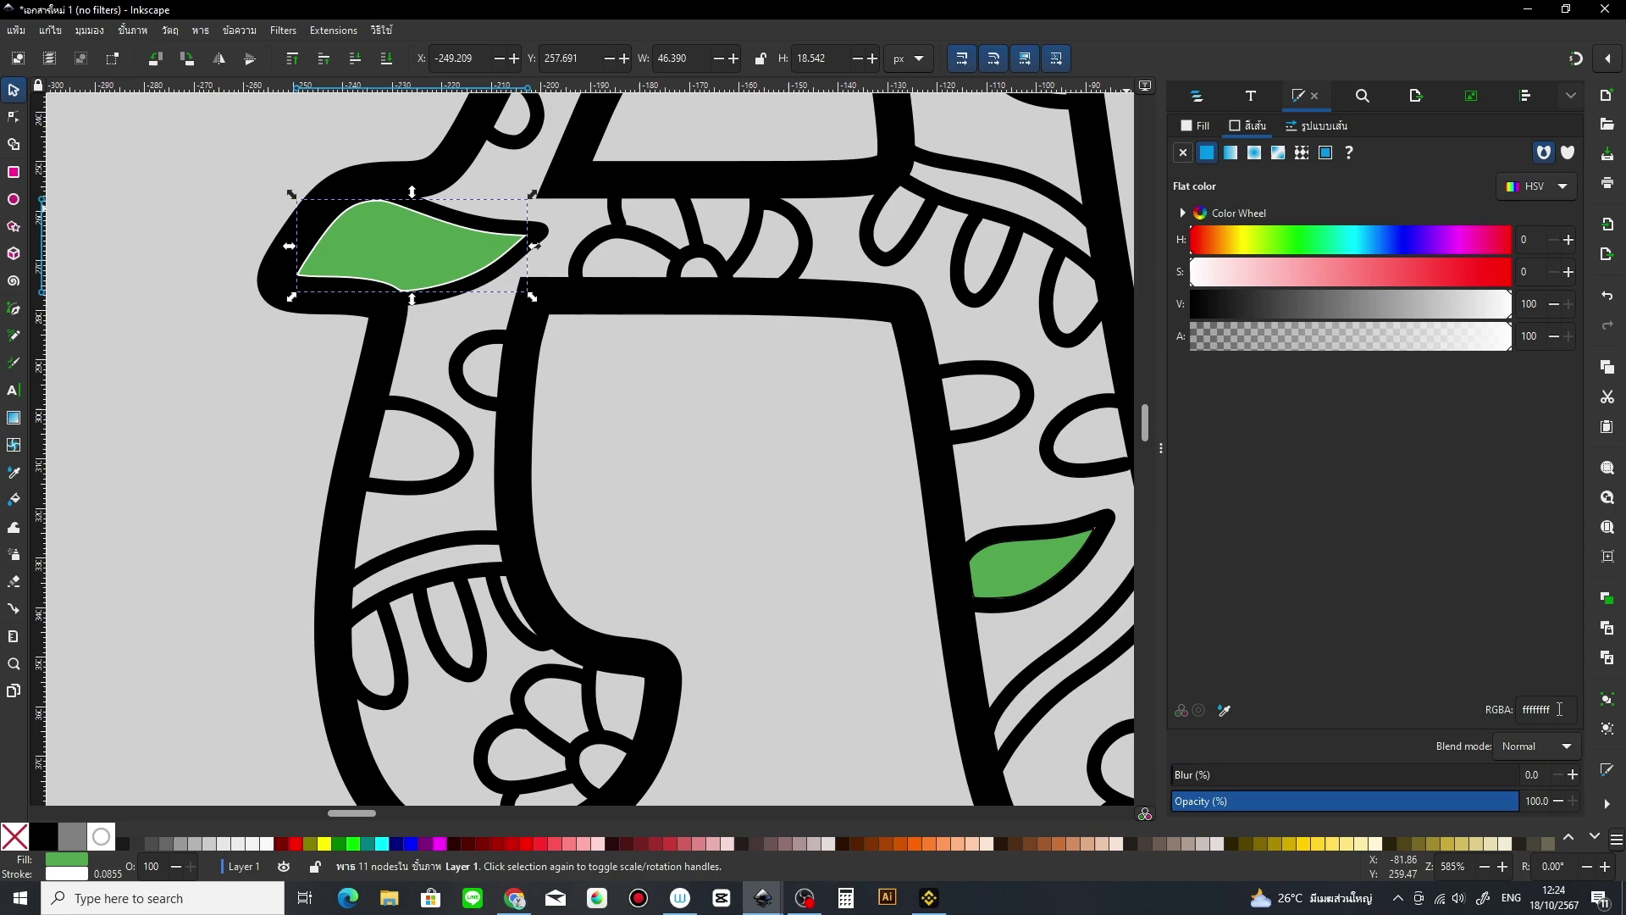
pyautogui.moveTo(1558, 709); pyautogui.dragTo(1520, 709)
pyautogui.write('50a34dff')
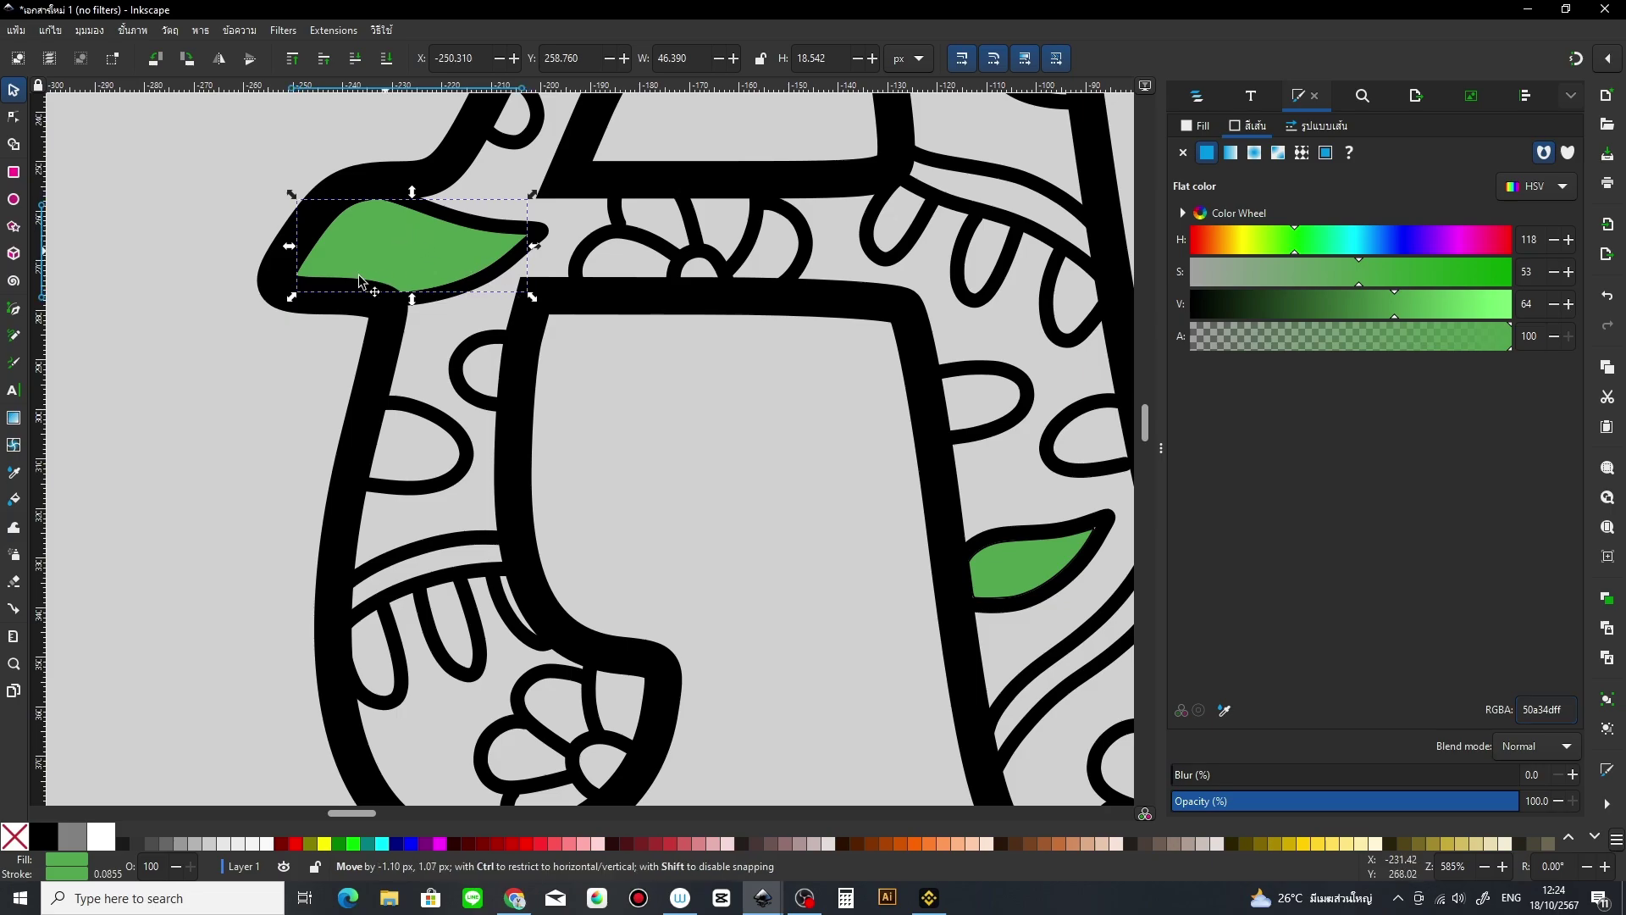
# Step: Undo the accidental leaf move and set the leaf's stroke to no paint
pyautogui.moveTo(398, 254); pyautogui.dragTo(207, 407)
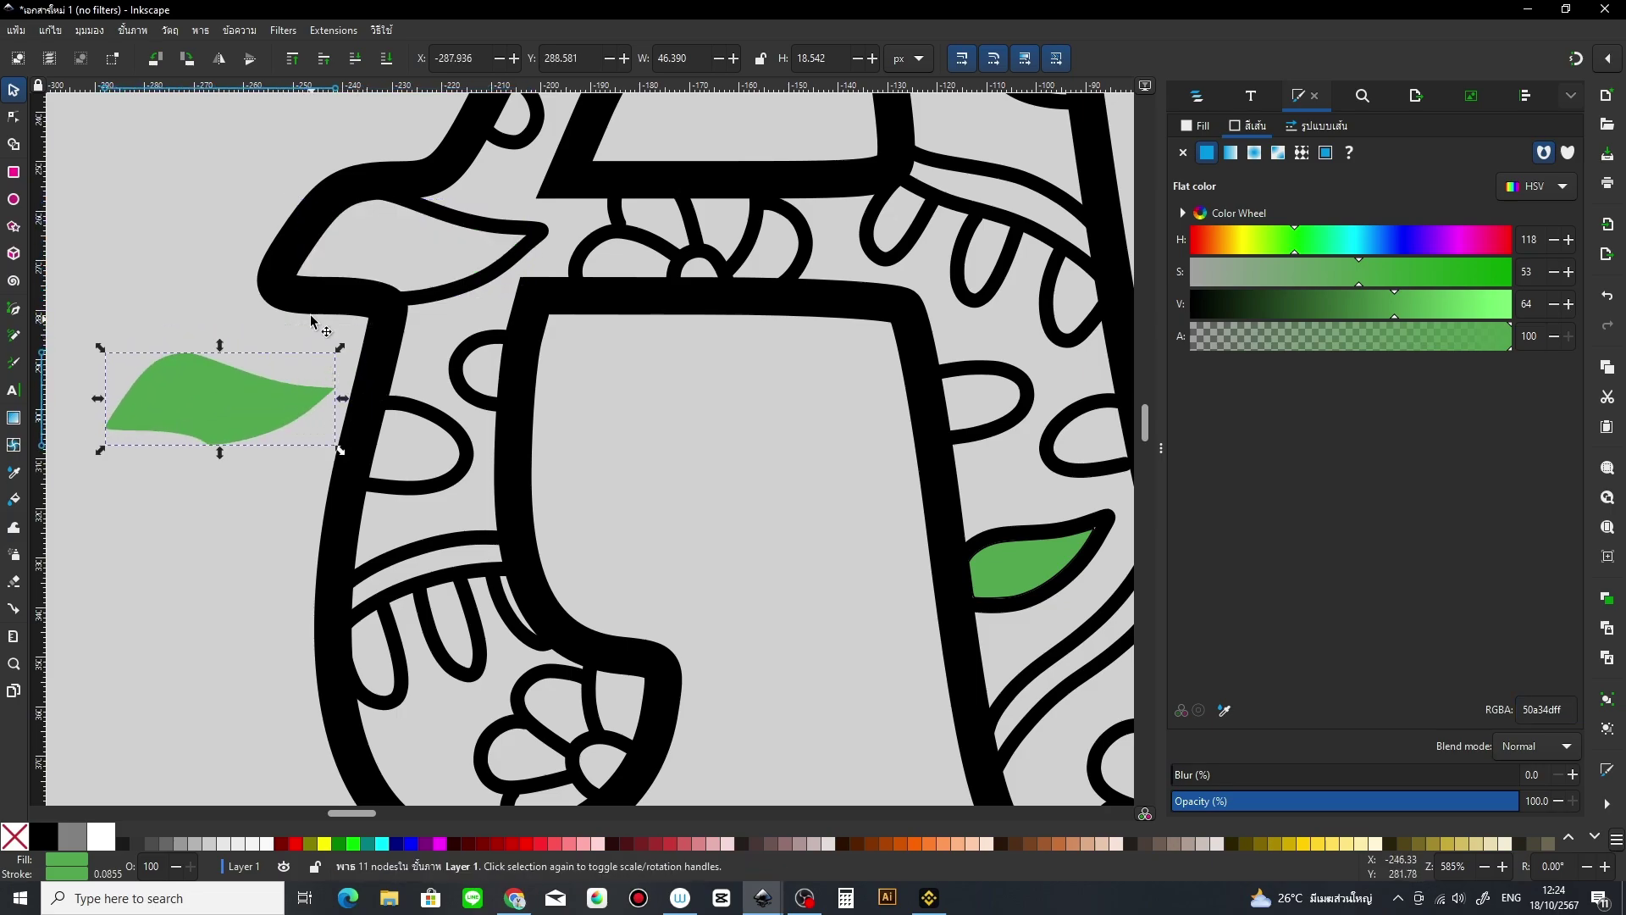
pyautogui.hotkey('ctrl', 'z')
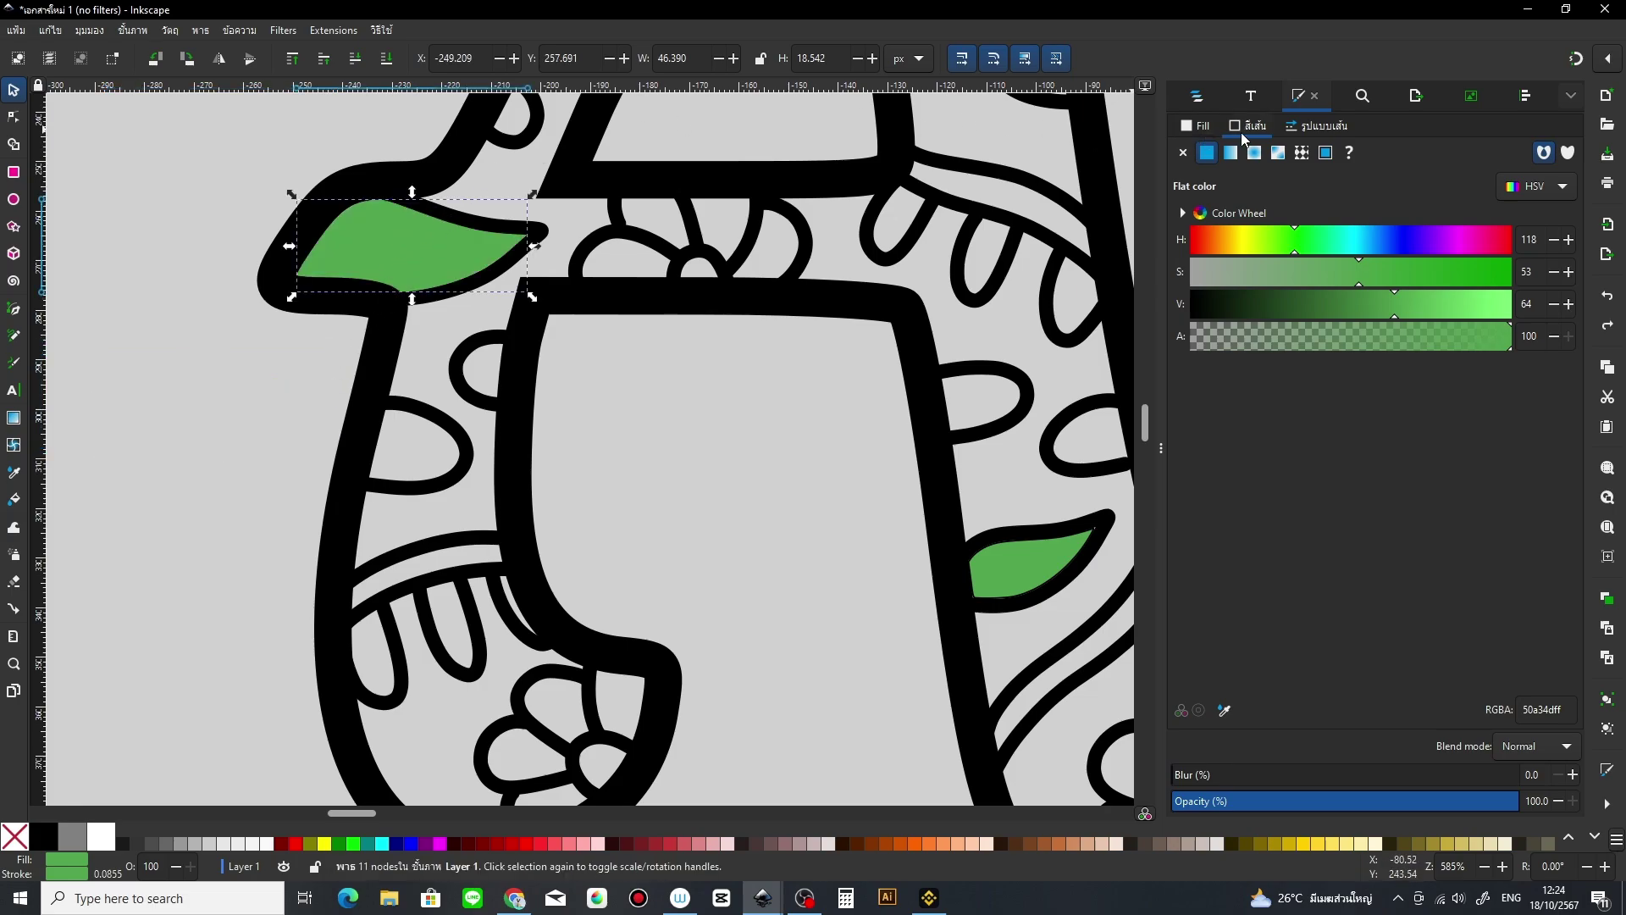
pyautogui.click(1182, 153)
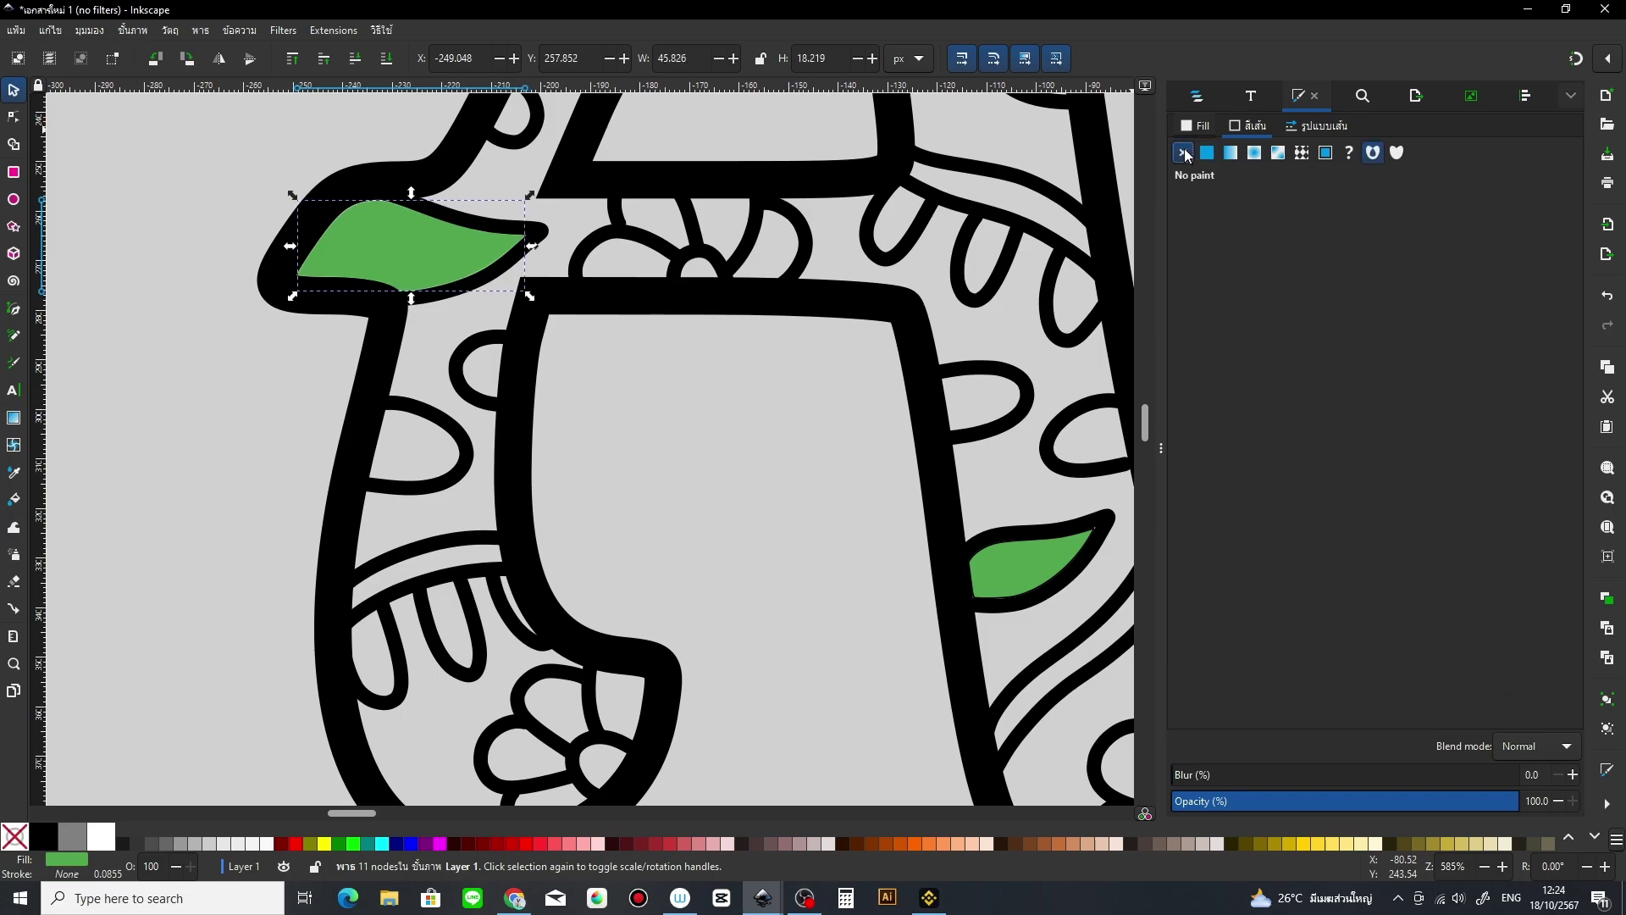
# Step: Zoom in closely on the green leaf
pyautogui.press('z')
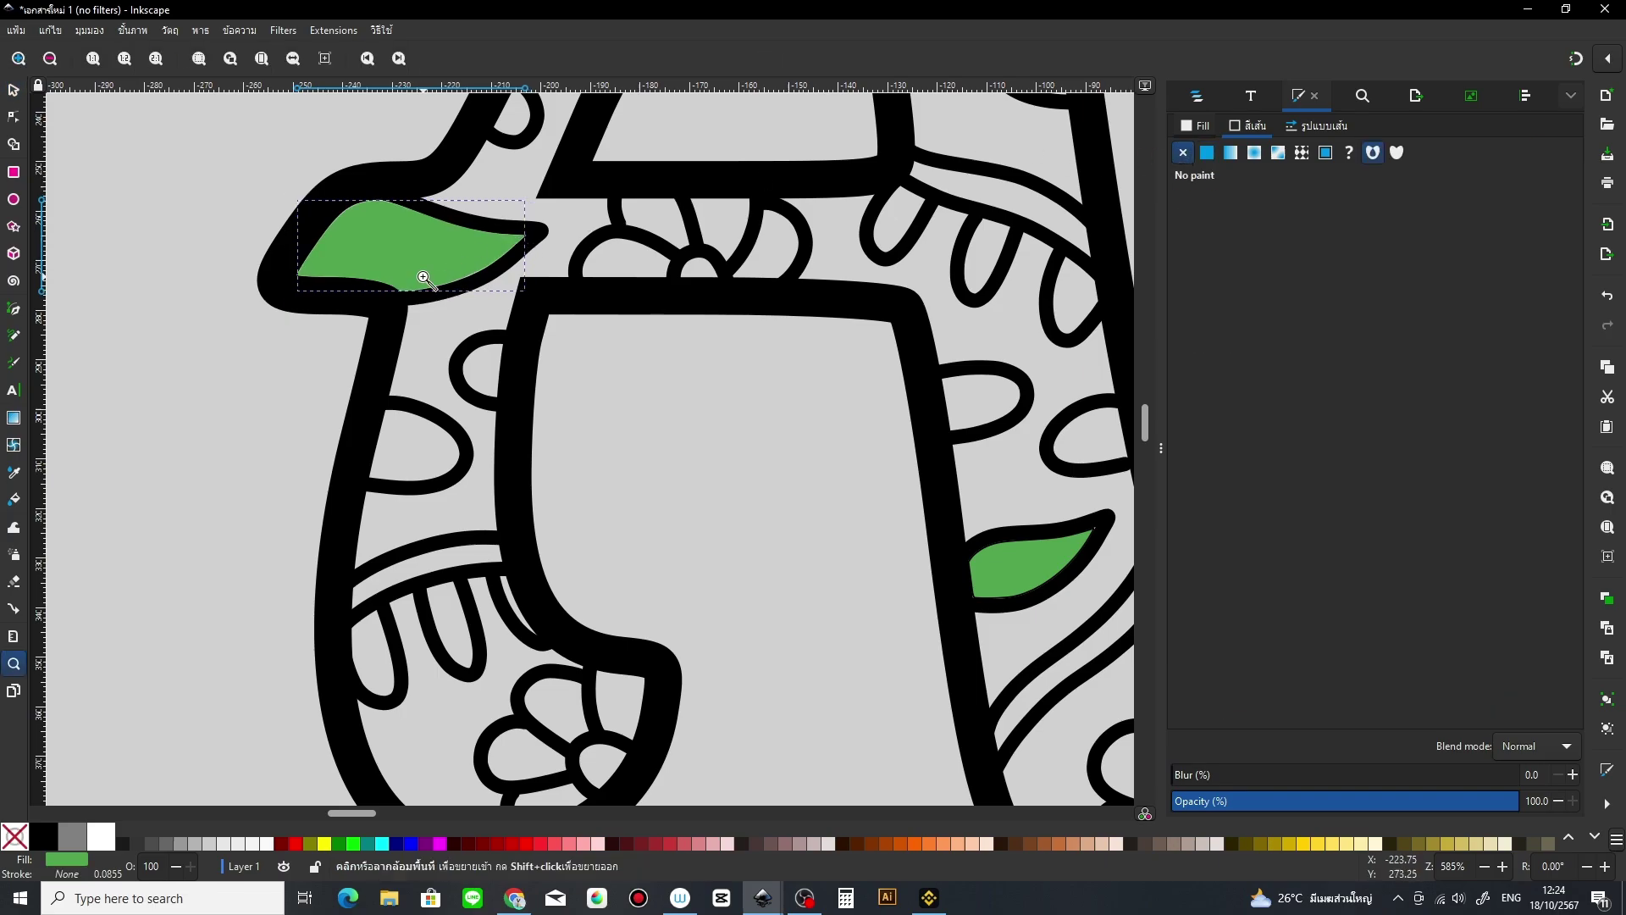
pyautogui.click(423, 270)
pyautogui.moveTo(427, 276); pyautogui.dragTo(551, 446)
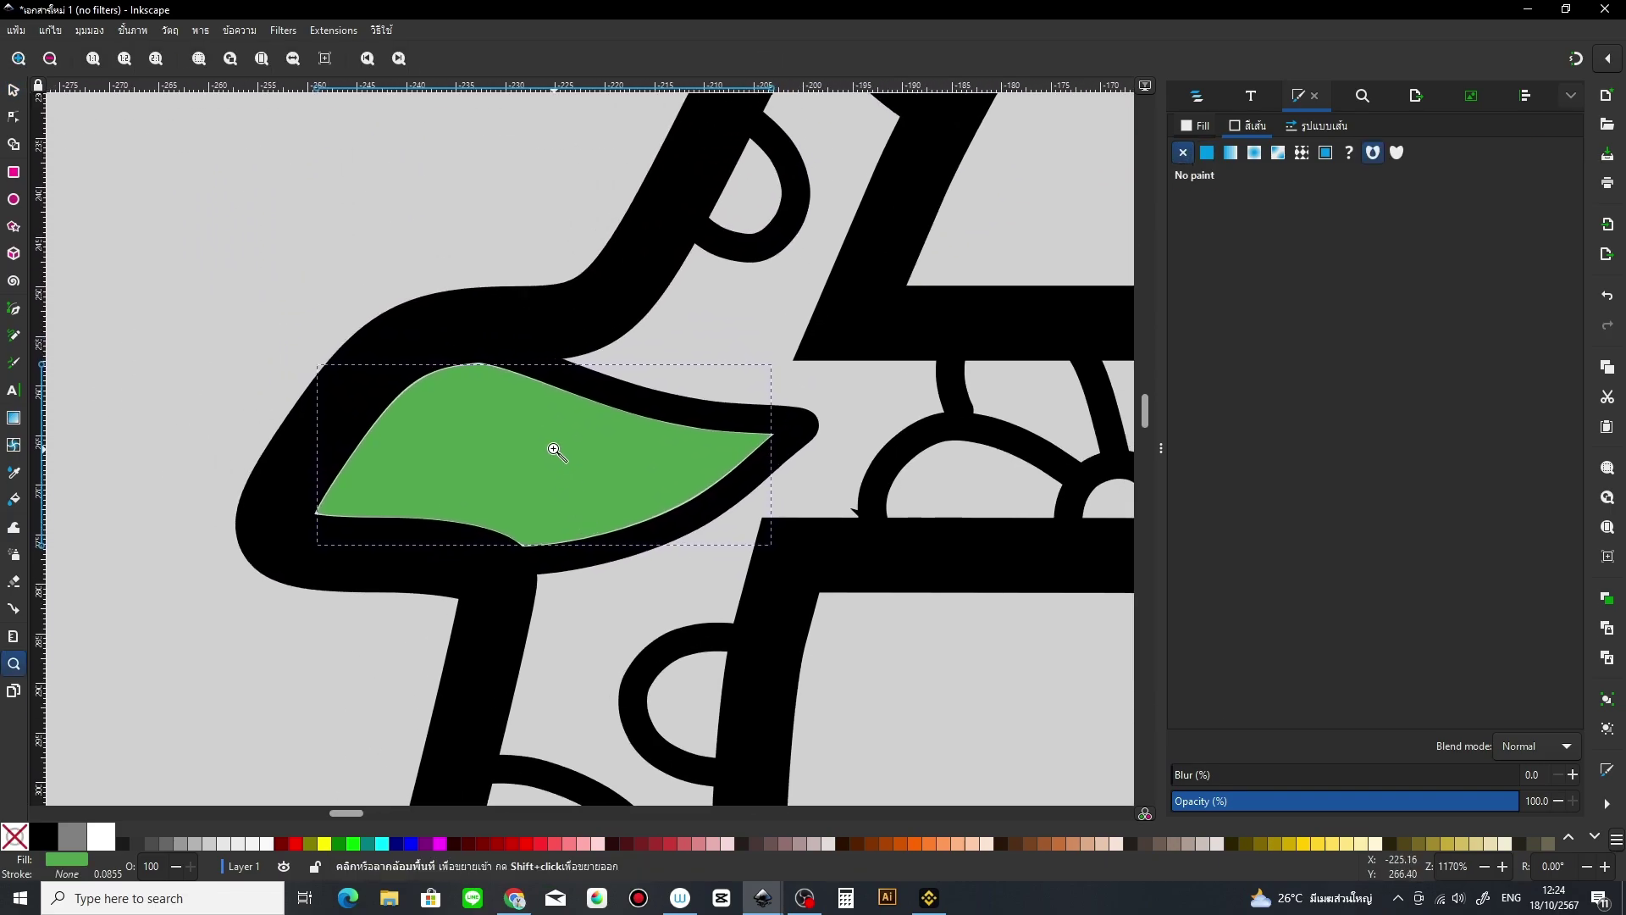
pyautogui.click(551, 452)
pyautogui.click(551, 452)
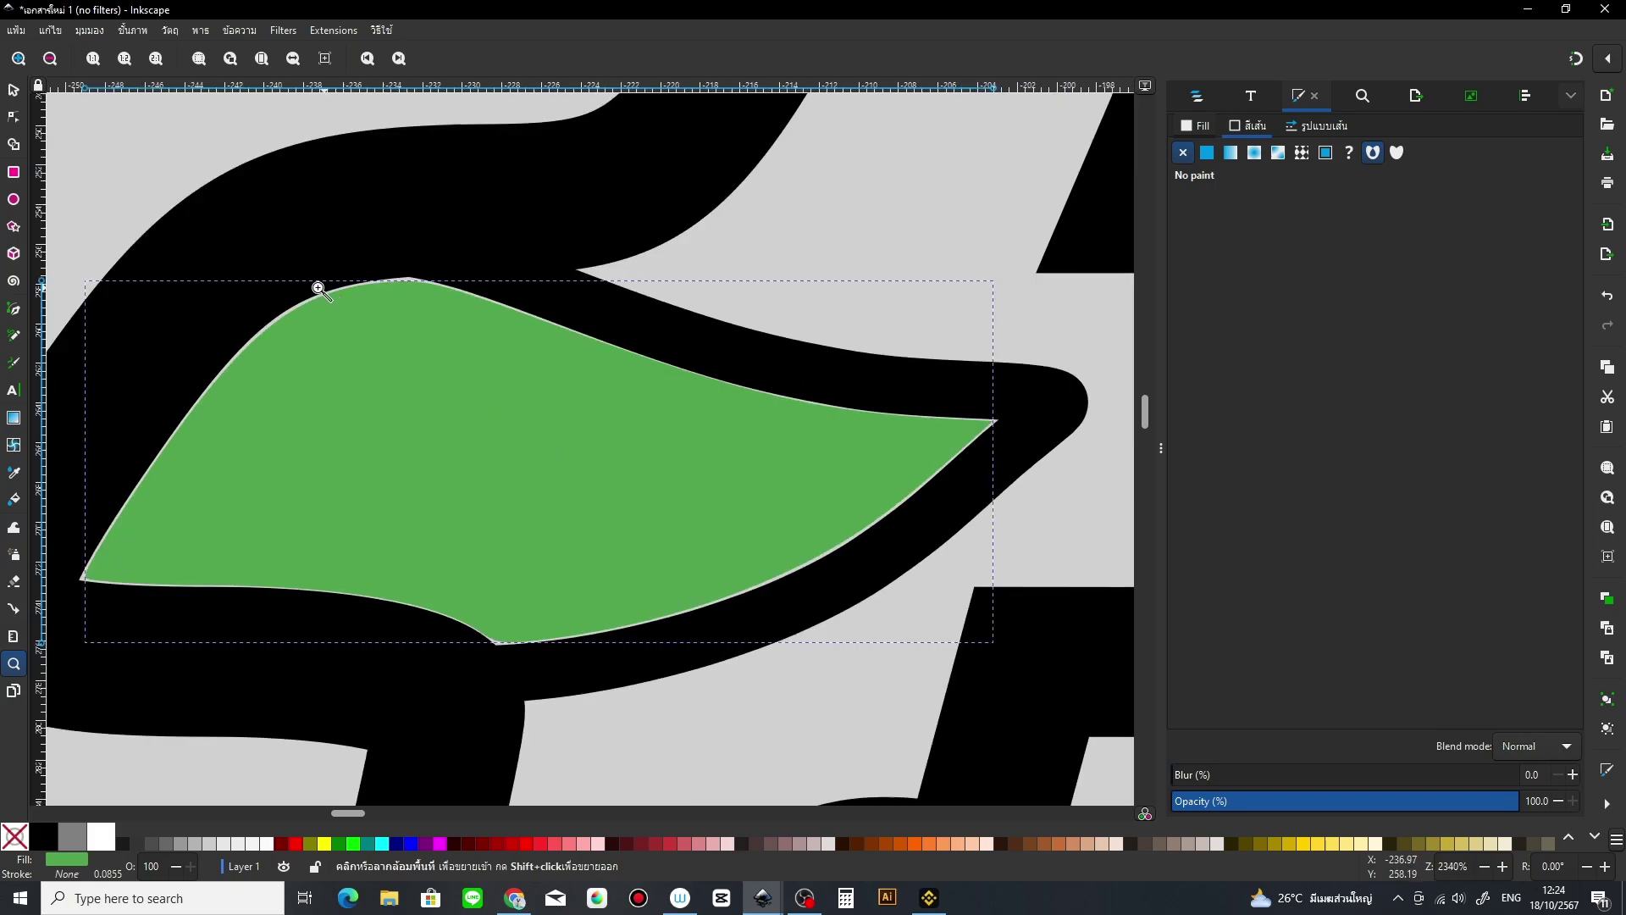
pyautogui.click(14, 100)
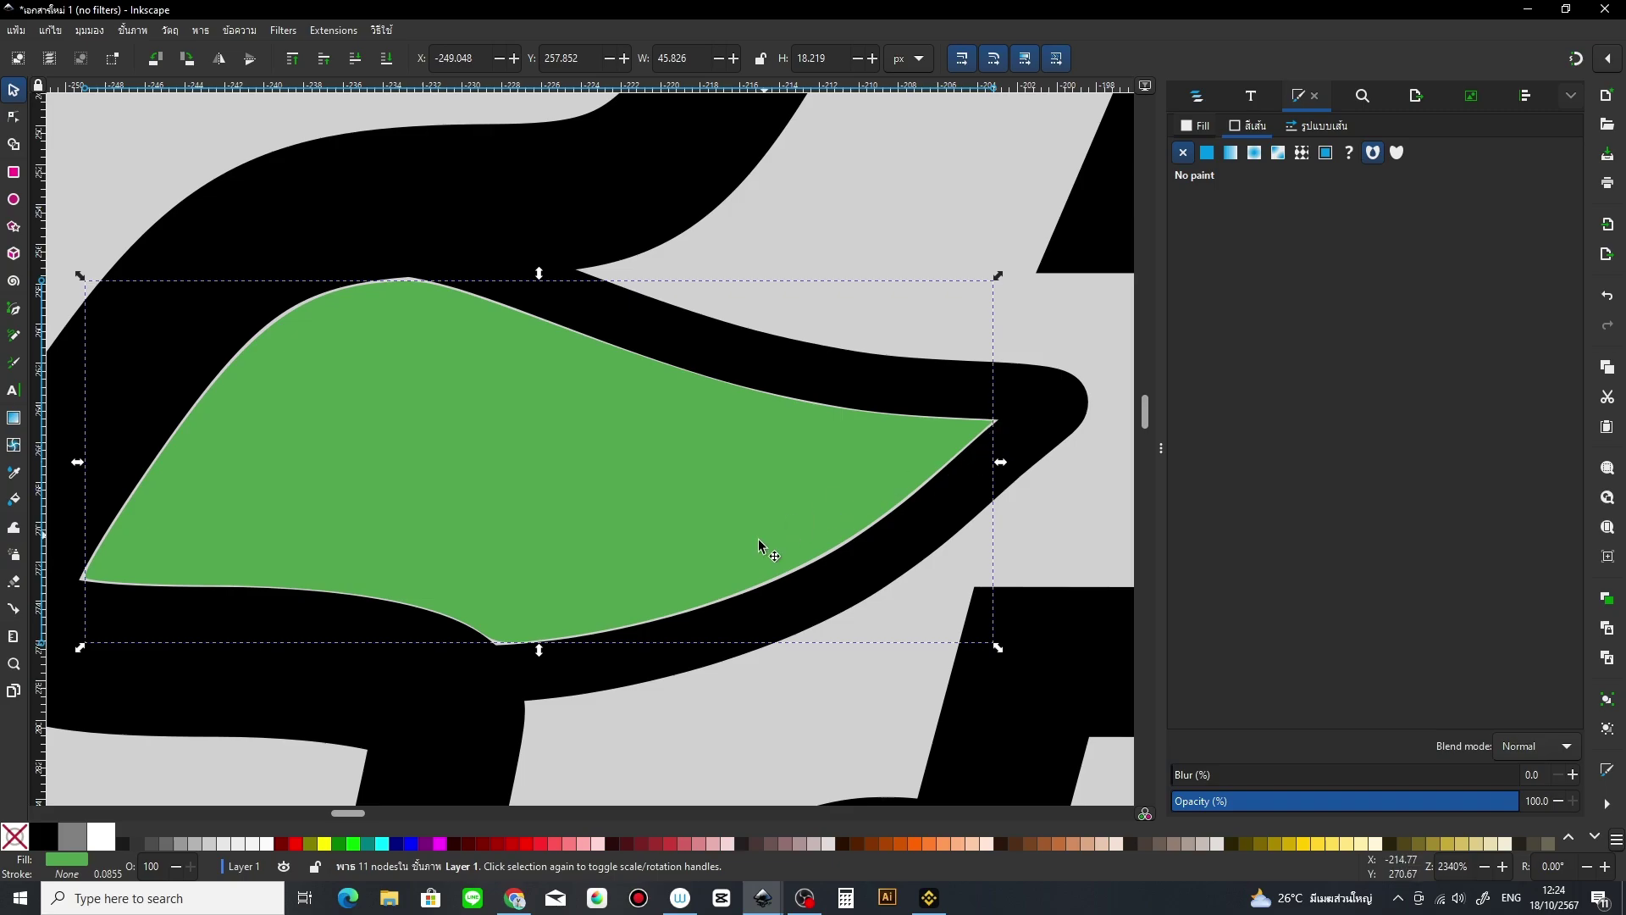
# Step: Pull the upper-left leaf's top node and upper edge outward toward the black outline
pyautogui.click(13, 117)
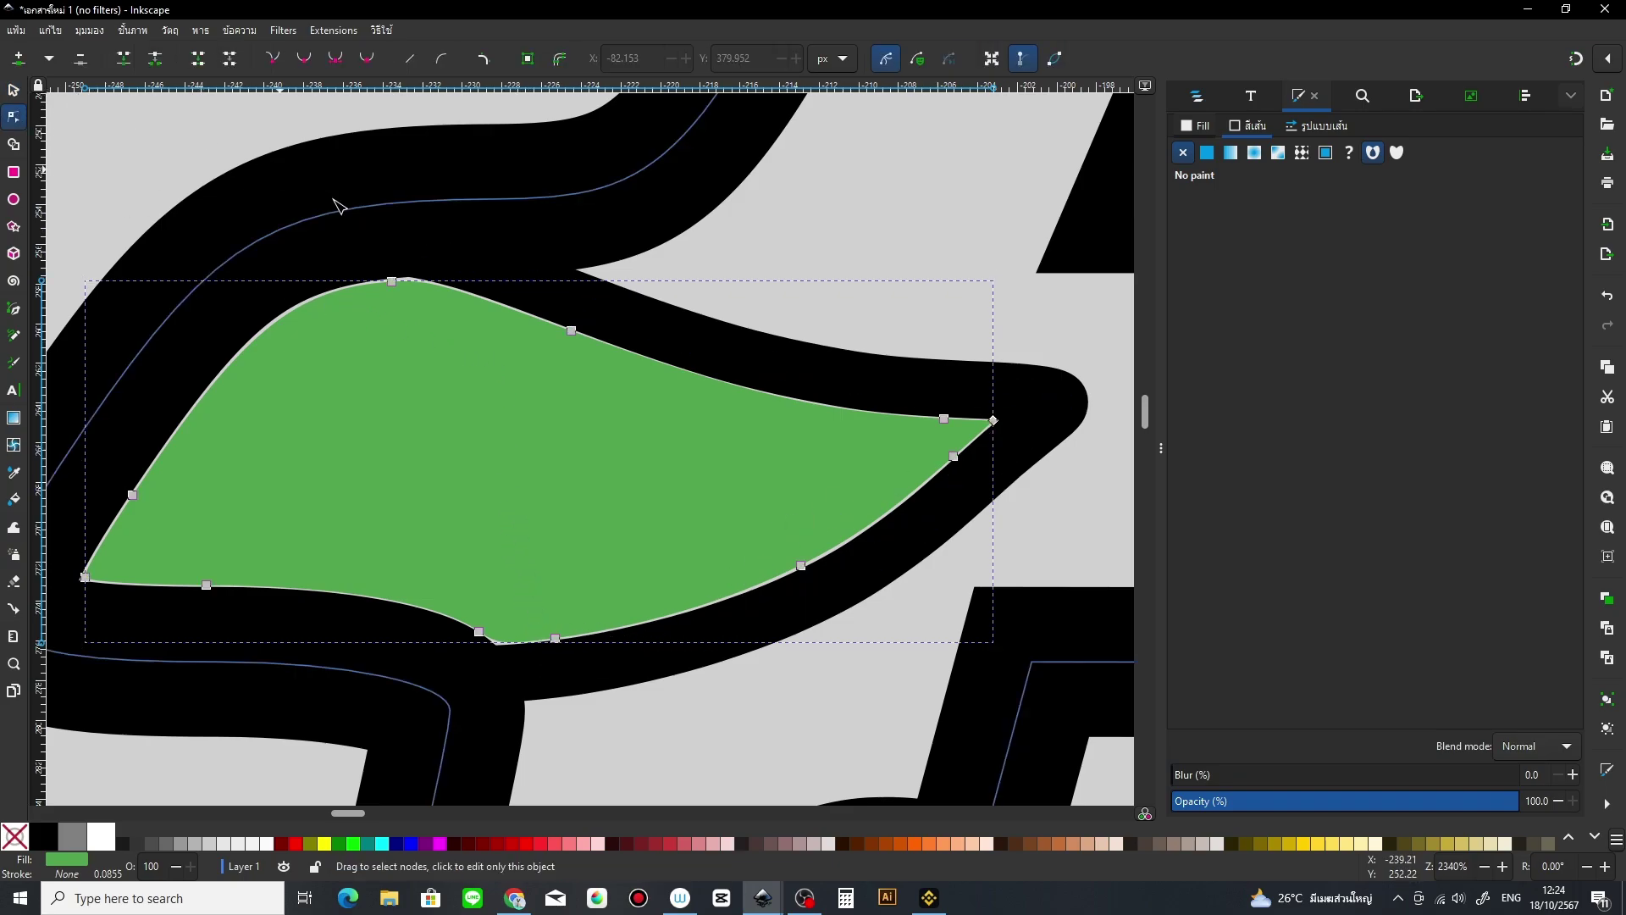
pyautogui.moveTo(392, 282); pyautogui.dragTo(393, 248)
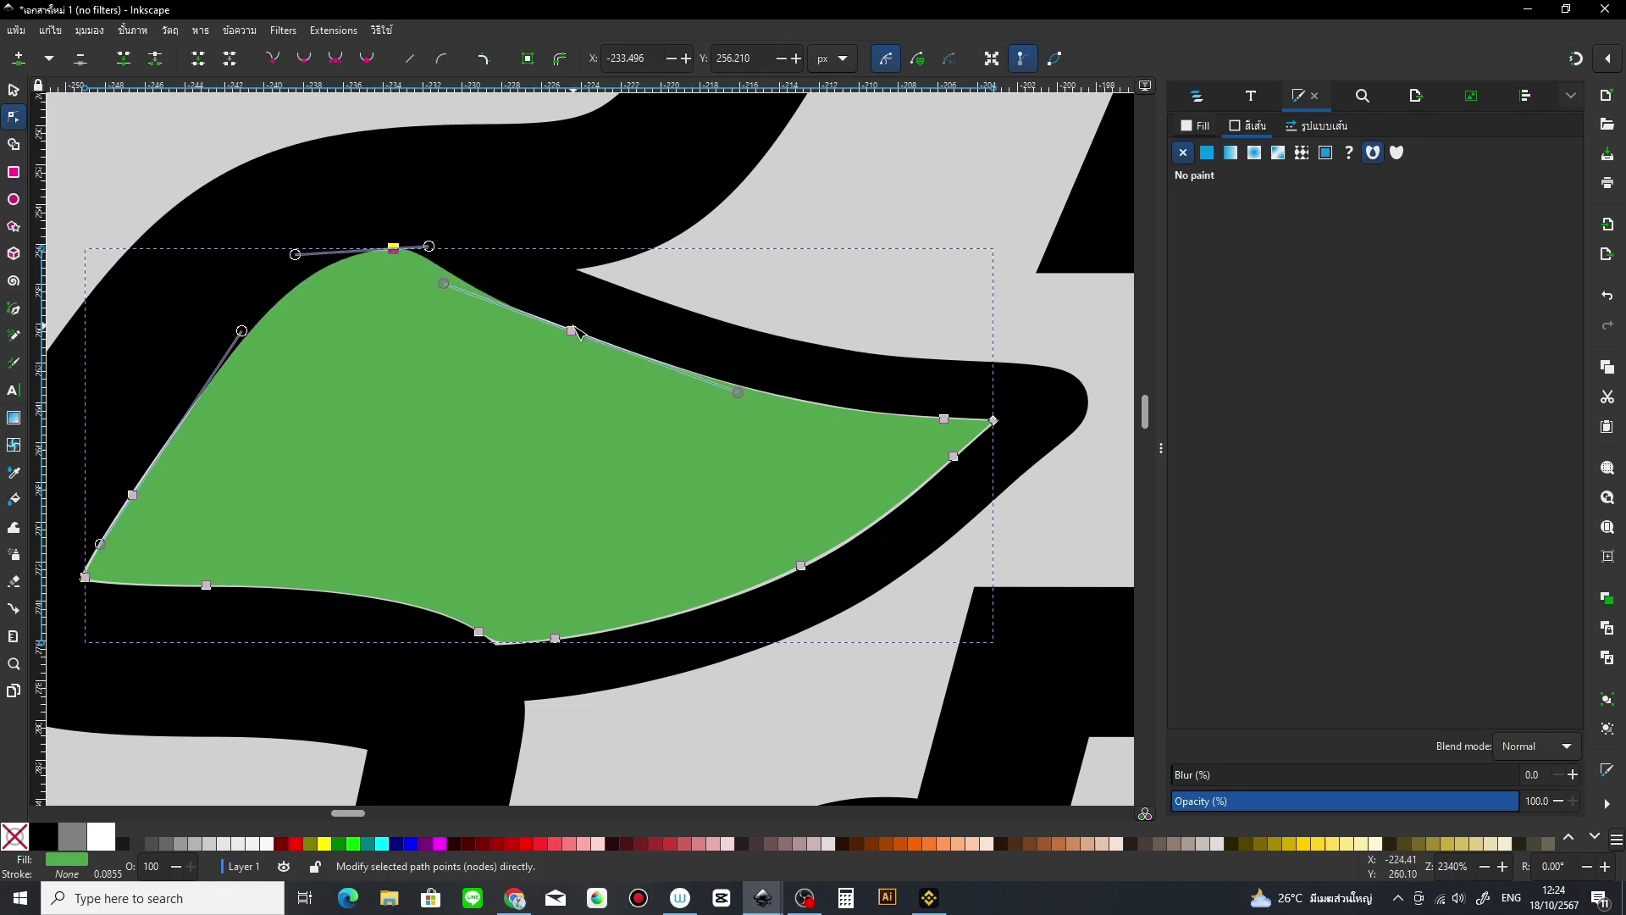
pyautogui.press('Escape')
pyautogui.moveTo(572, 331); pyautogui.dragTo(591, 303)
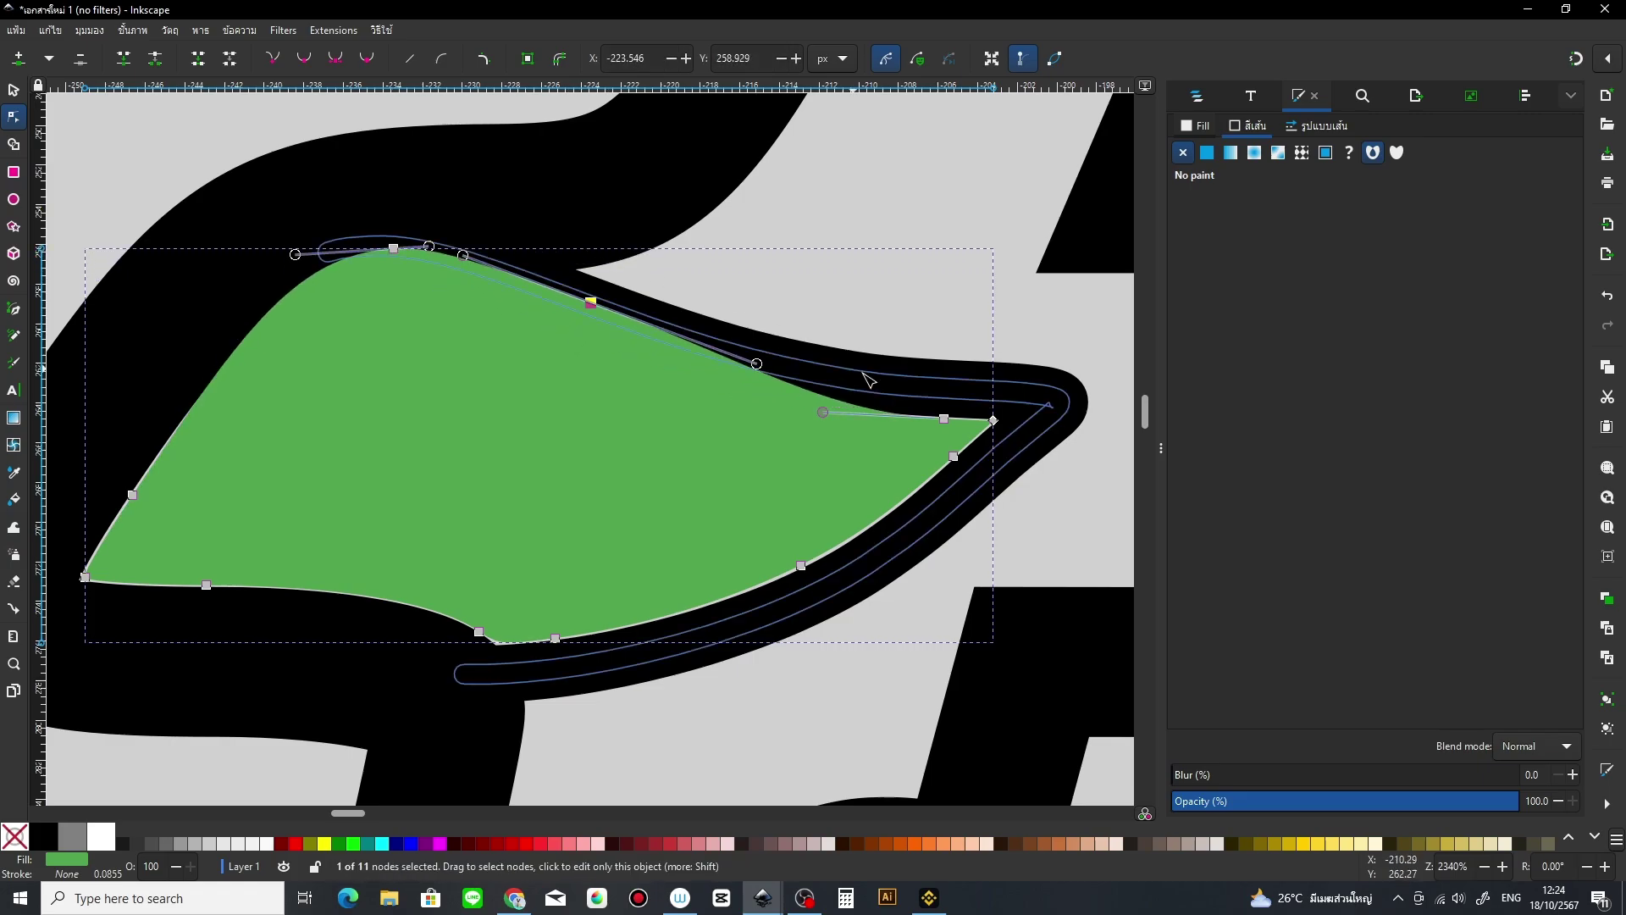
pyautogui.moveTo(944, 419); pyautogui.dragTo(954, 388)
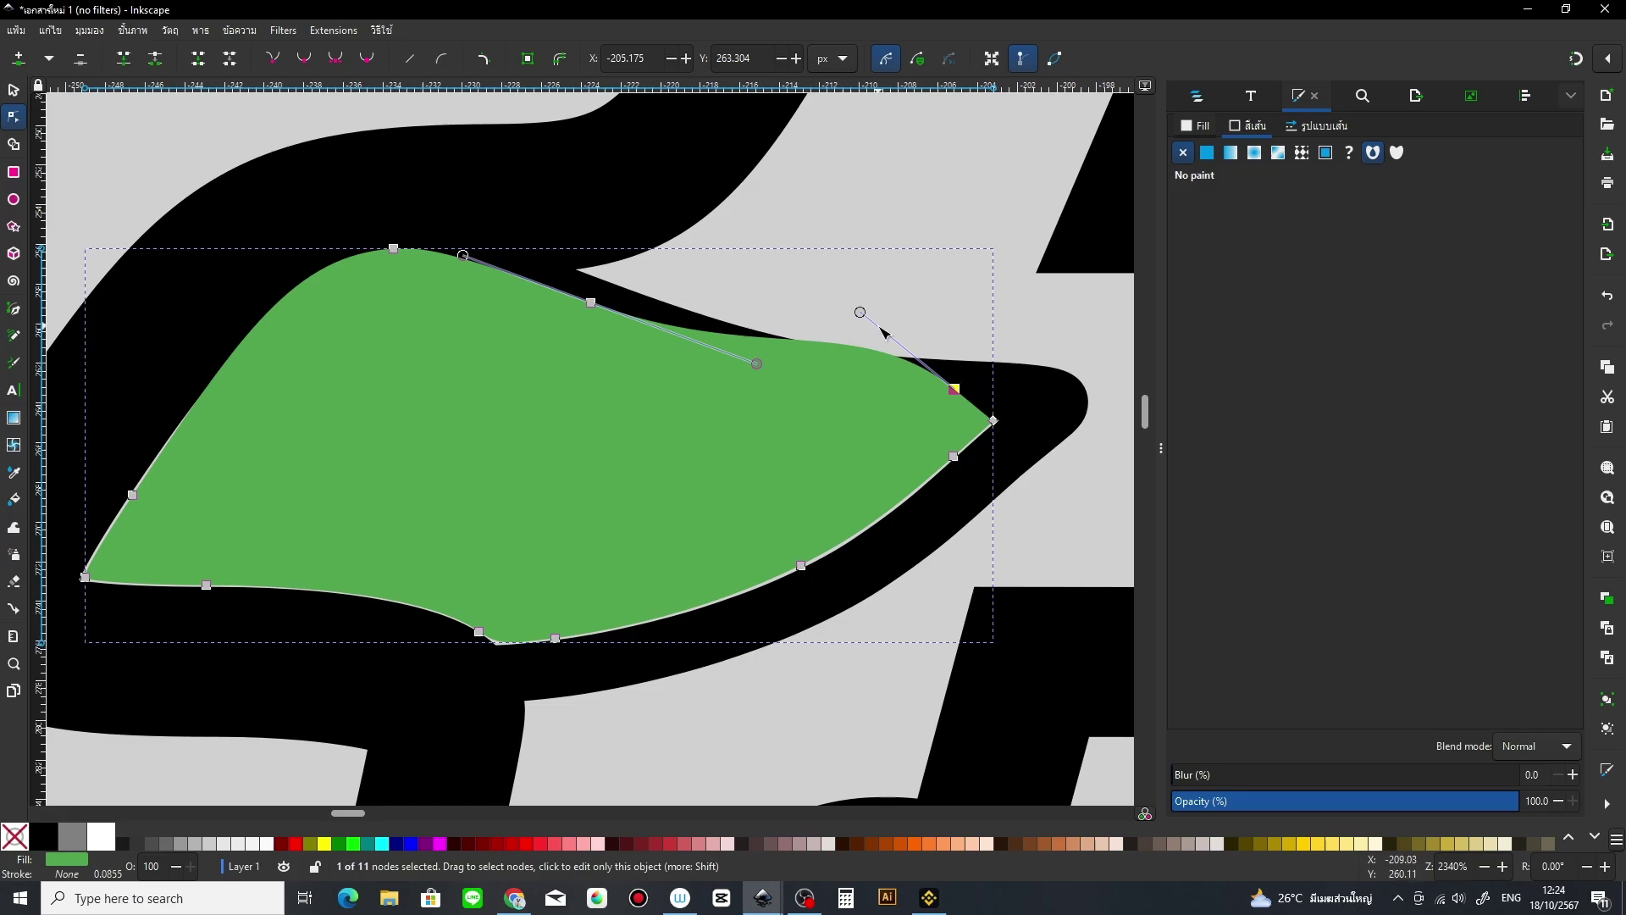
pyautogui.moveTo(859, 312); pyautogui.dragTo(874, 334)
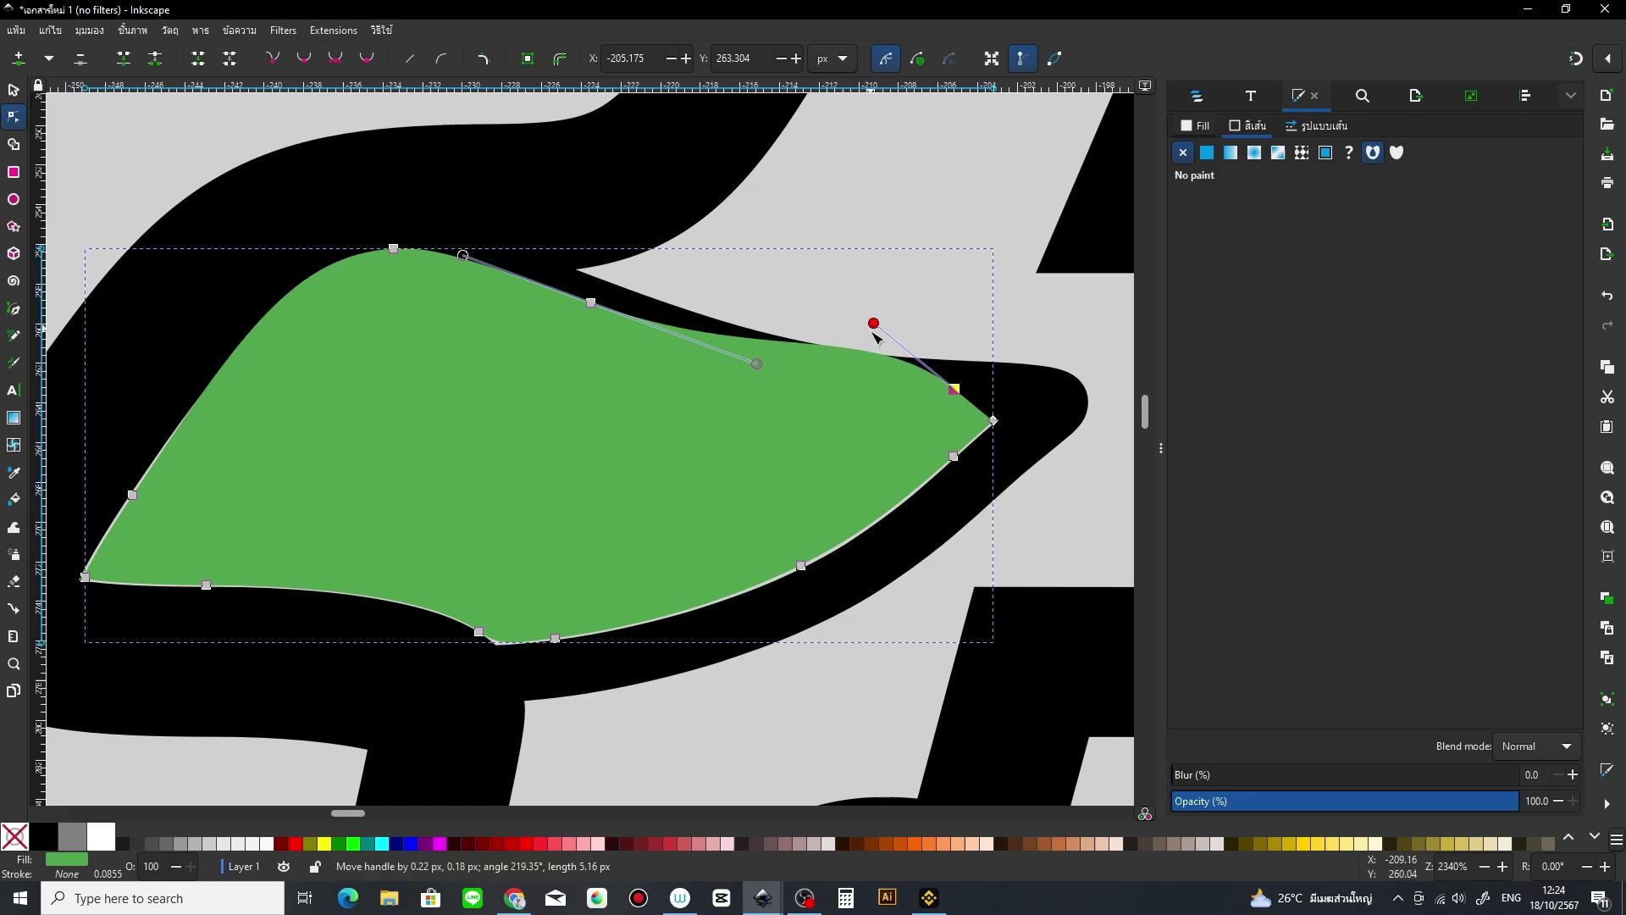
# Step: Stretch the leaf's tip right, lower its bottom edges, and delete the extra left node
pyautogui.moveTo(994, 420); pyautogui.dragTo(1033, 416)
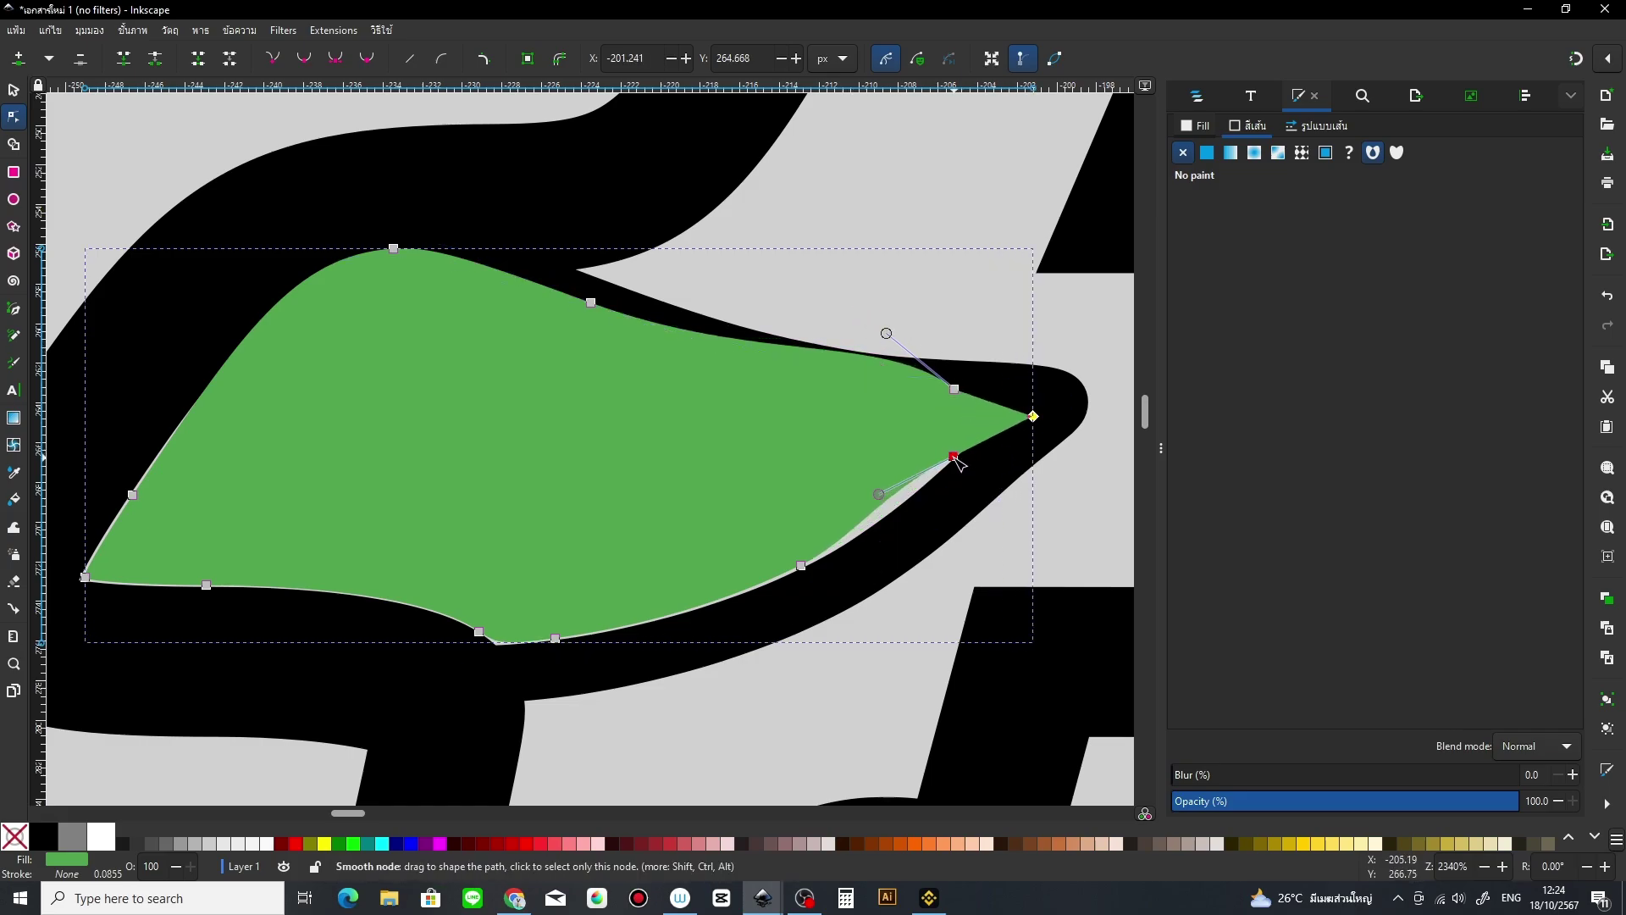
pyautogui.moveTo(953, 456); pyautogui.dragTo(969, 485)
pyautogui.moveTo(801, 565); pyautogui.dragTo(799, 591)
pyautogui.moveTo(477, 630)
pyautogui.mouseDown()
pyautogui.moveTo(464, 650)
pyautogui.moveTo(559, 664)
pyautogui.mouseUp()
pyautogui.moveTo(206, 584); pyautogui.dragTo(190, 623)
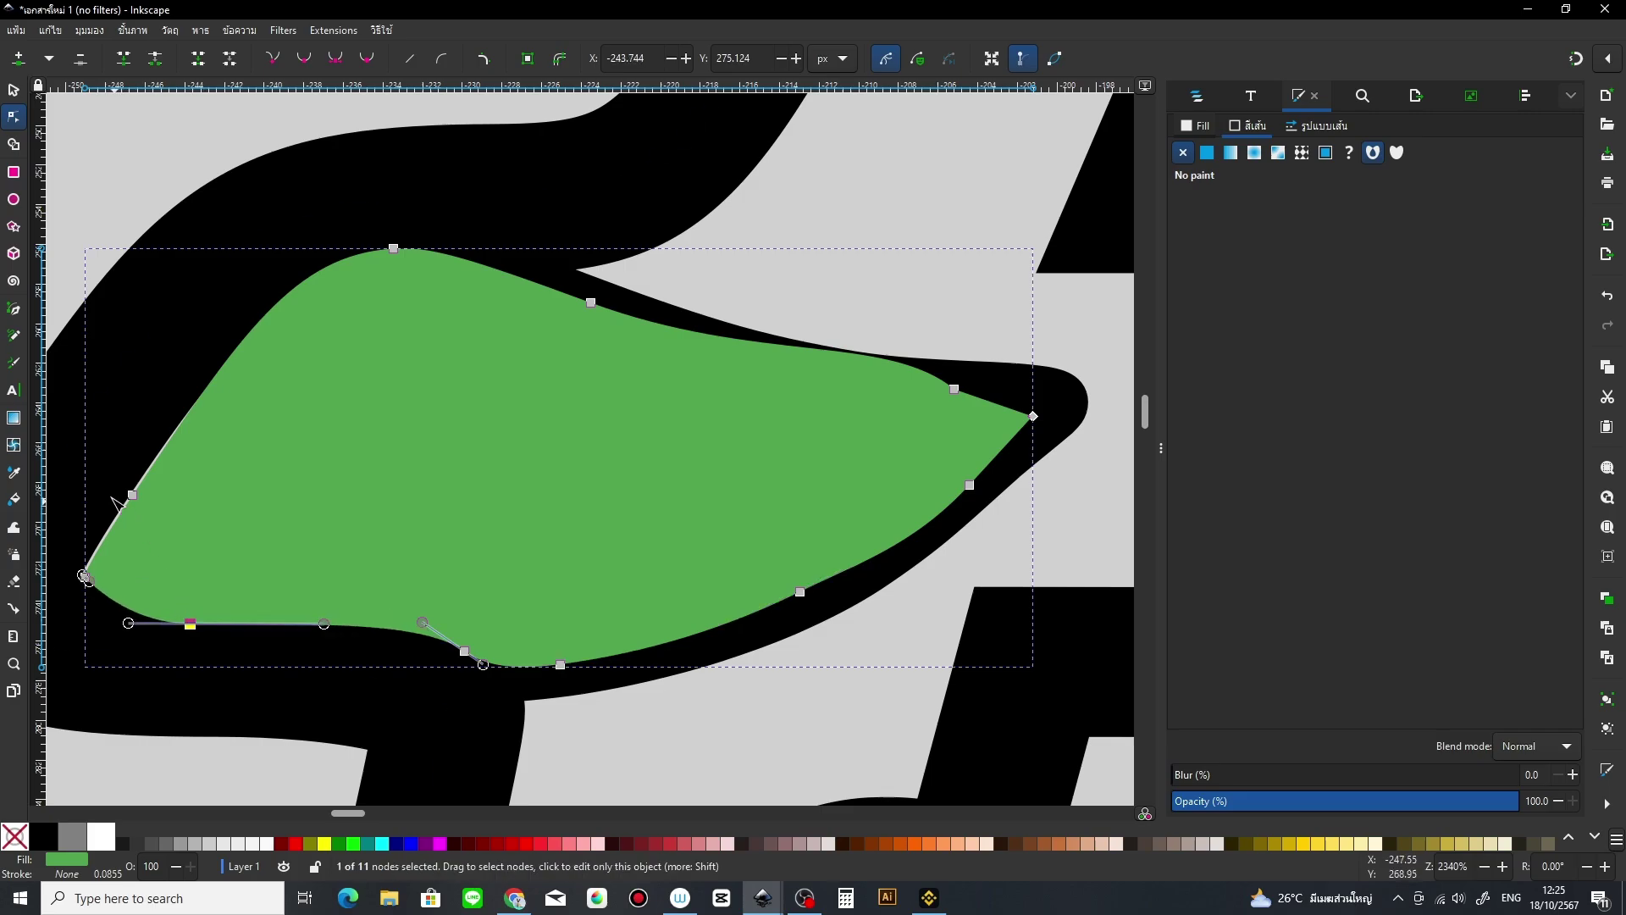
pyautogui.moveTo(132, 495); pyautogui.dragTo(100, 487)
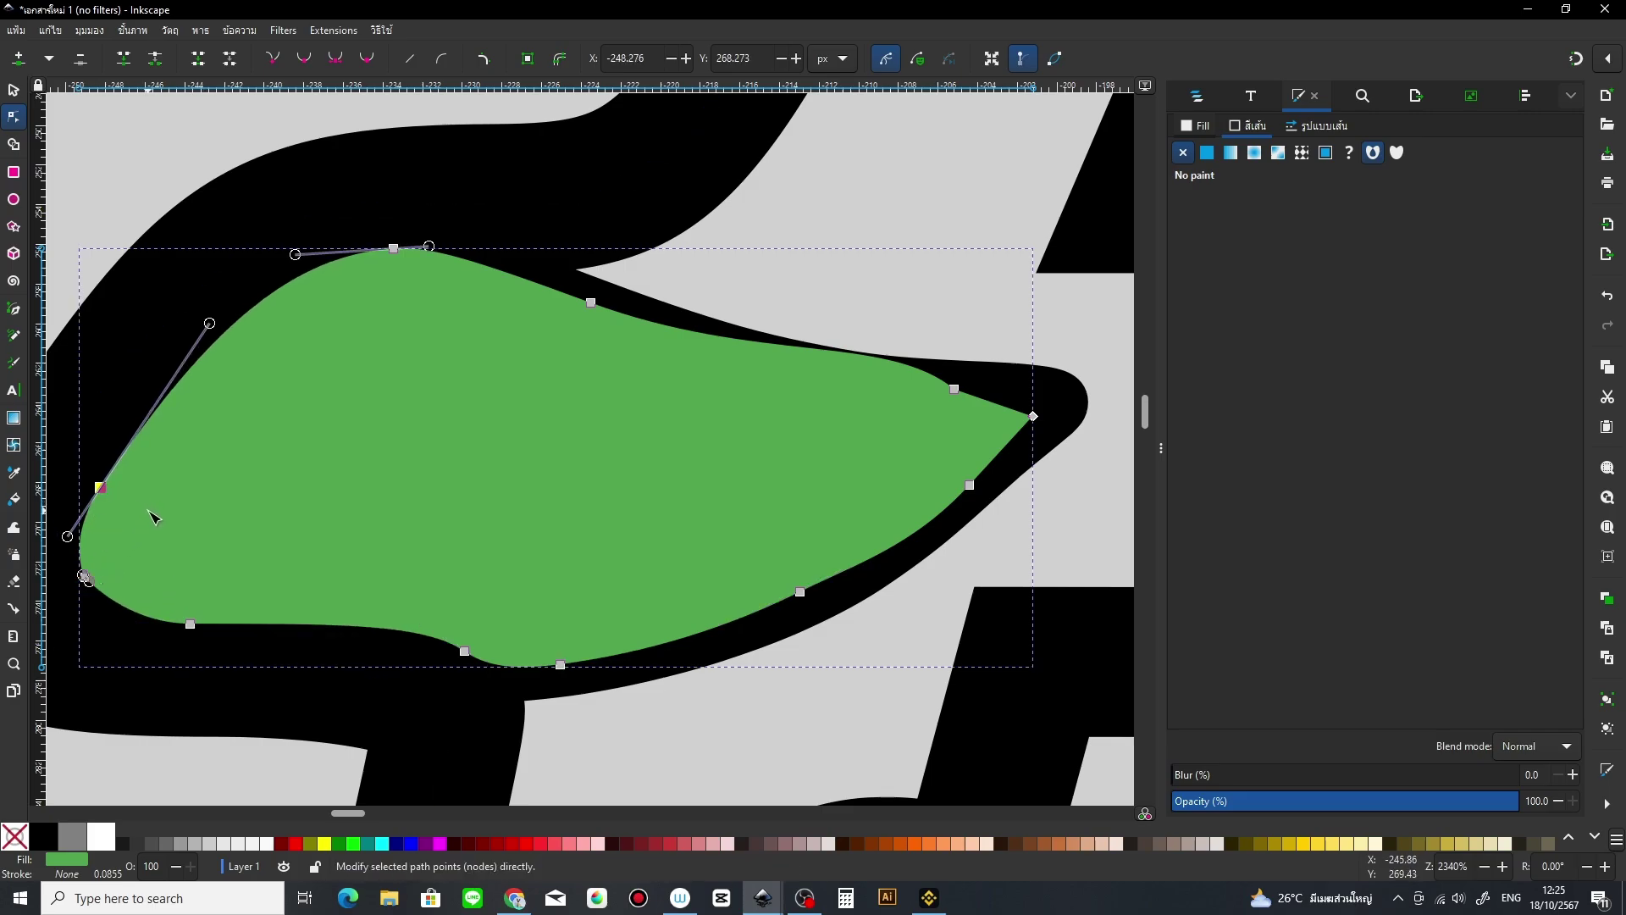
pyautogui.press('Delete')
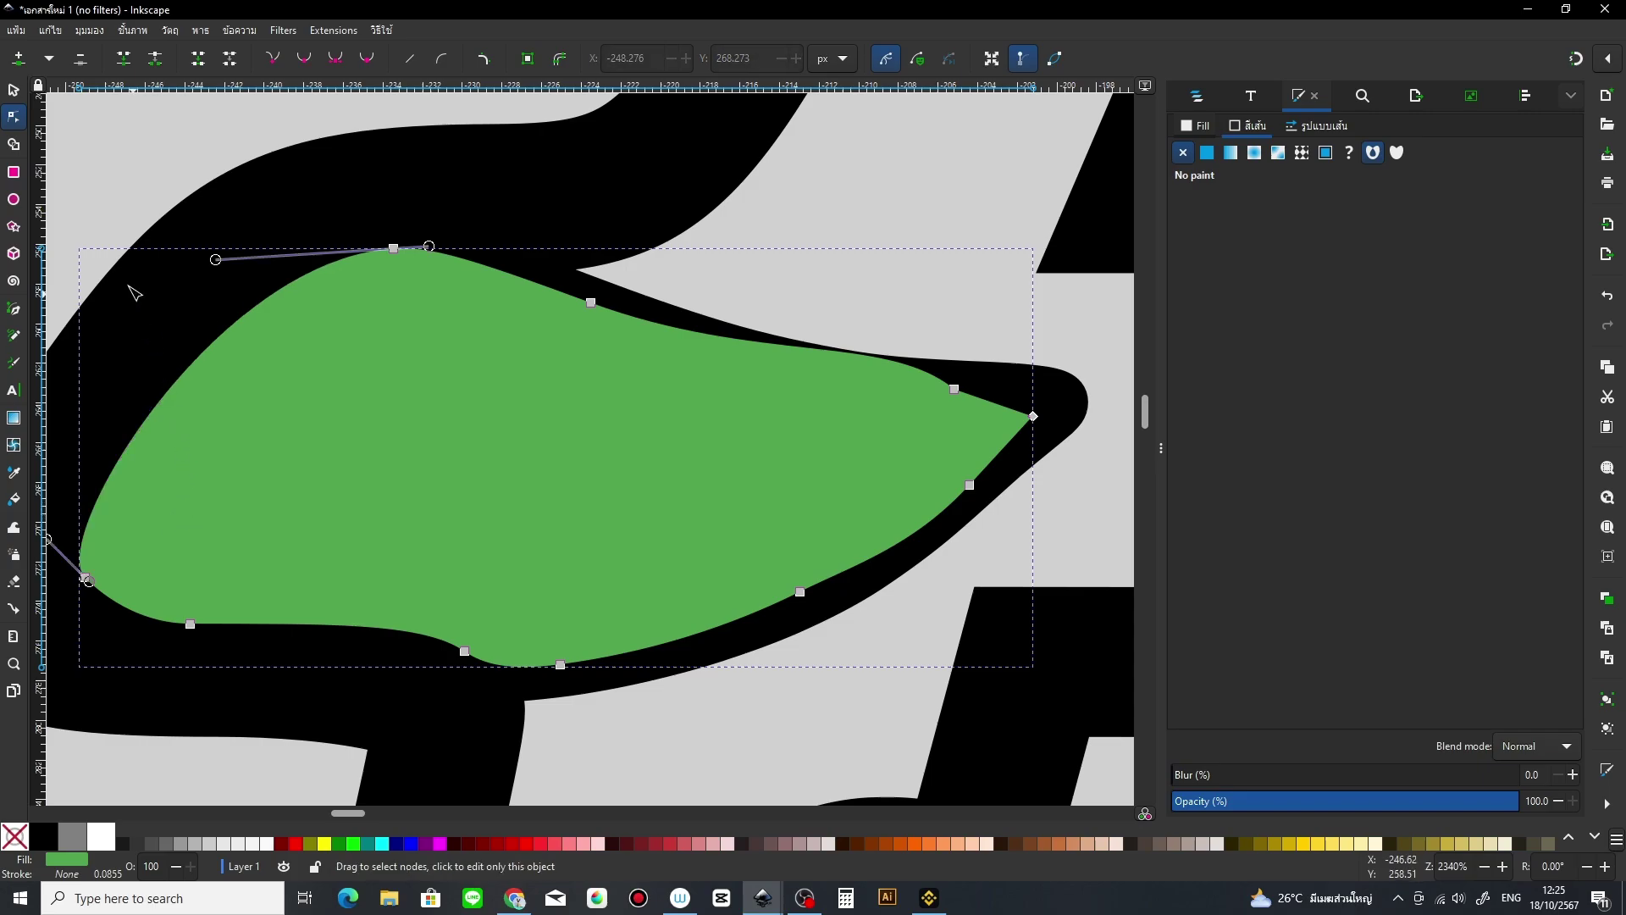
# Step: Replace the reshaped leaf with a closed pen path tracing the leaf opening's interior
pyautogui.click(14, 91)
pyautogui.press('Delete')
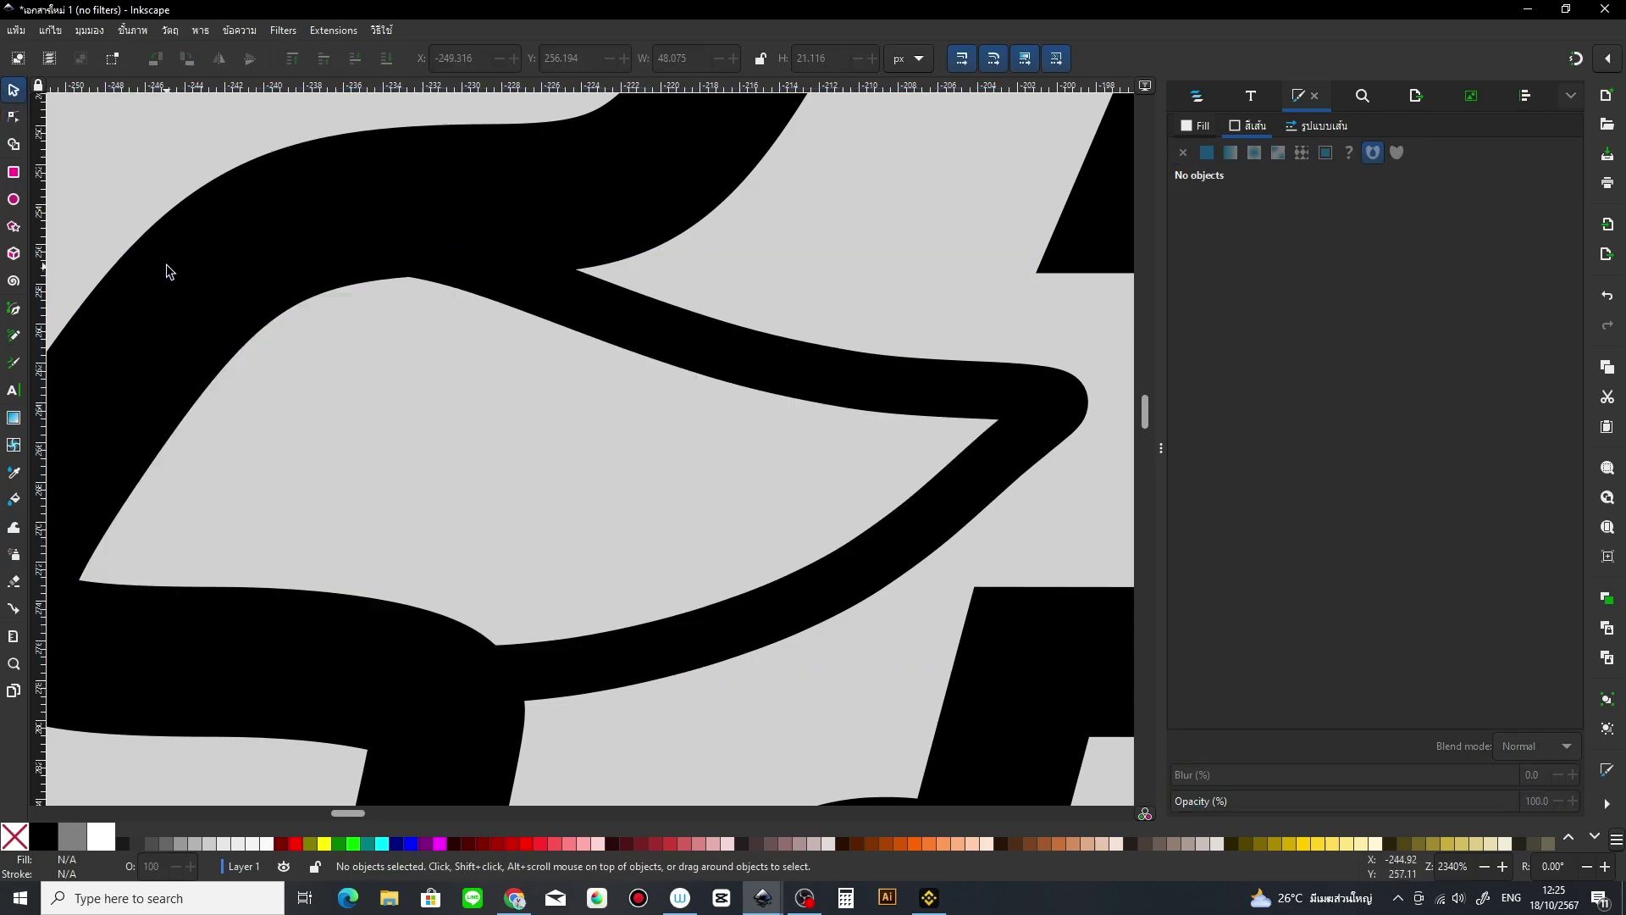
pyautogui.click(14, 309)
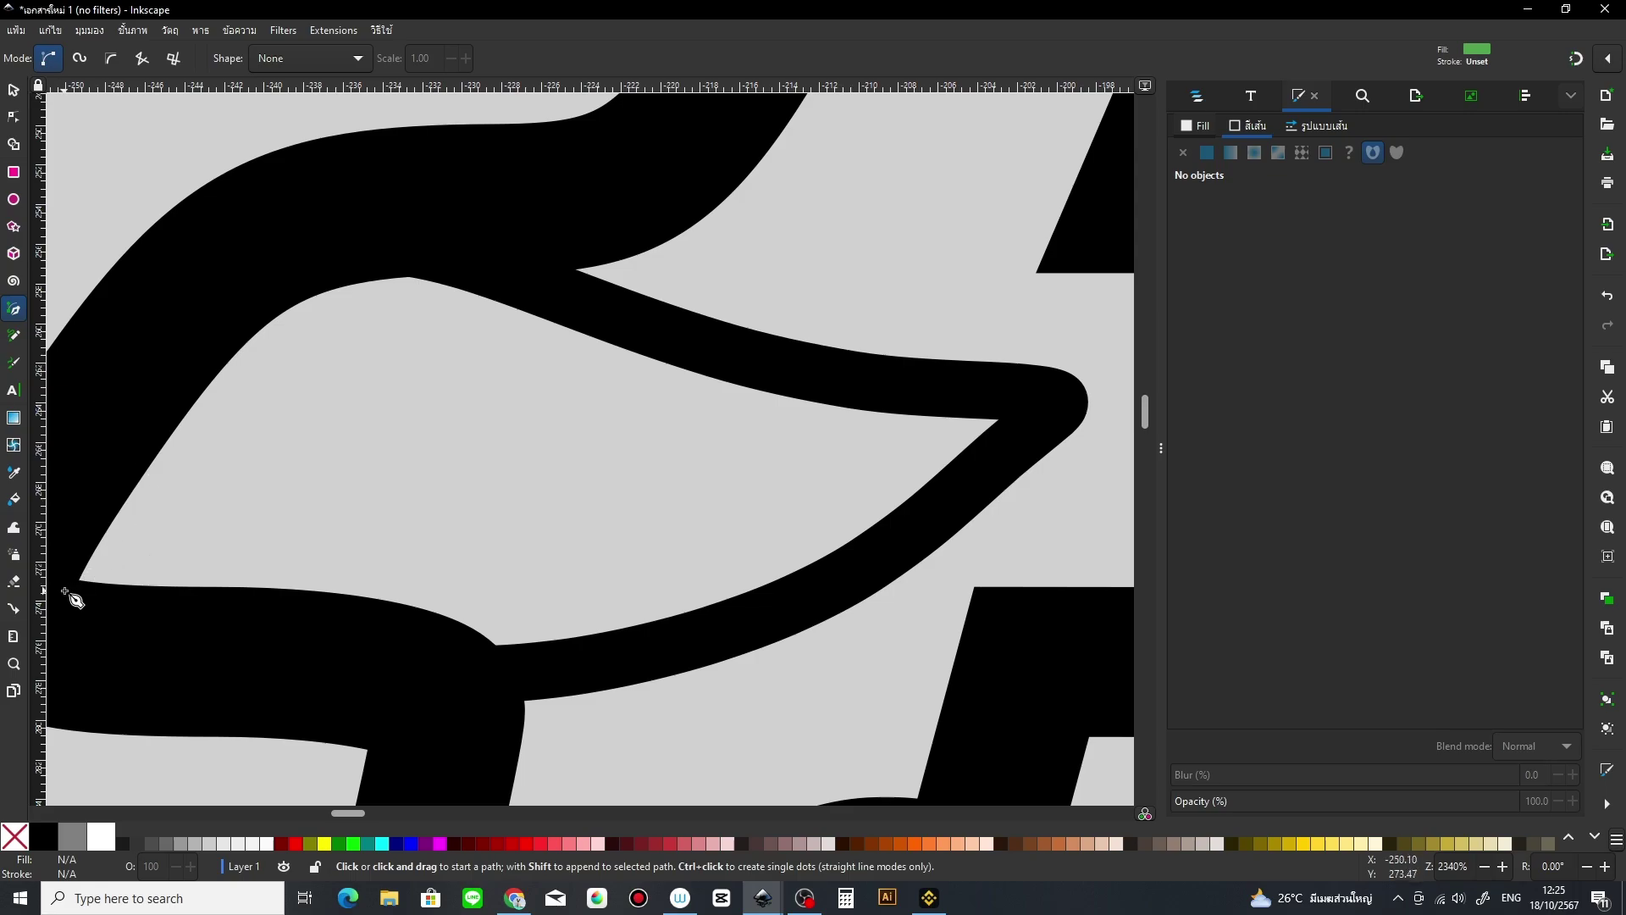
pyautogui.click(59, 591)
pyautogui.click(226, 293)
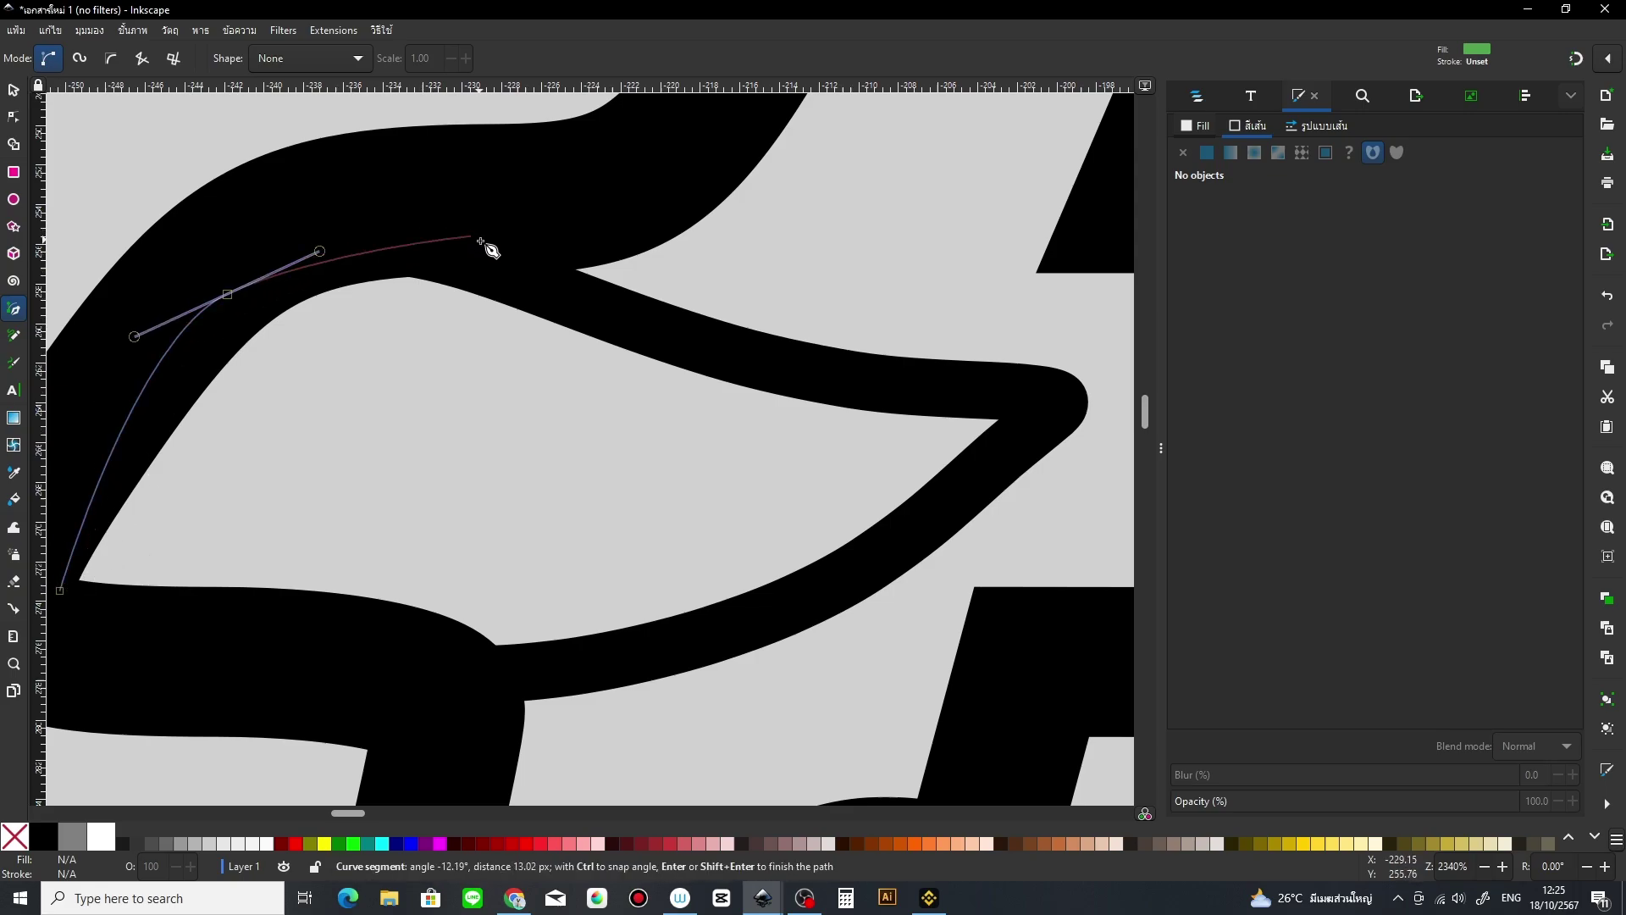
pyautogui.moveTo(482, 246); pyautogui.dragTo(536, 281)
pyautogui.moveTo(839, 373); pyautogui.dragTo(895, 371)
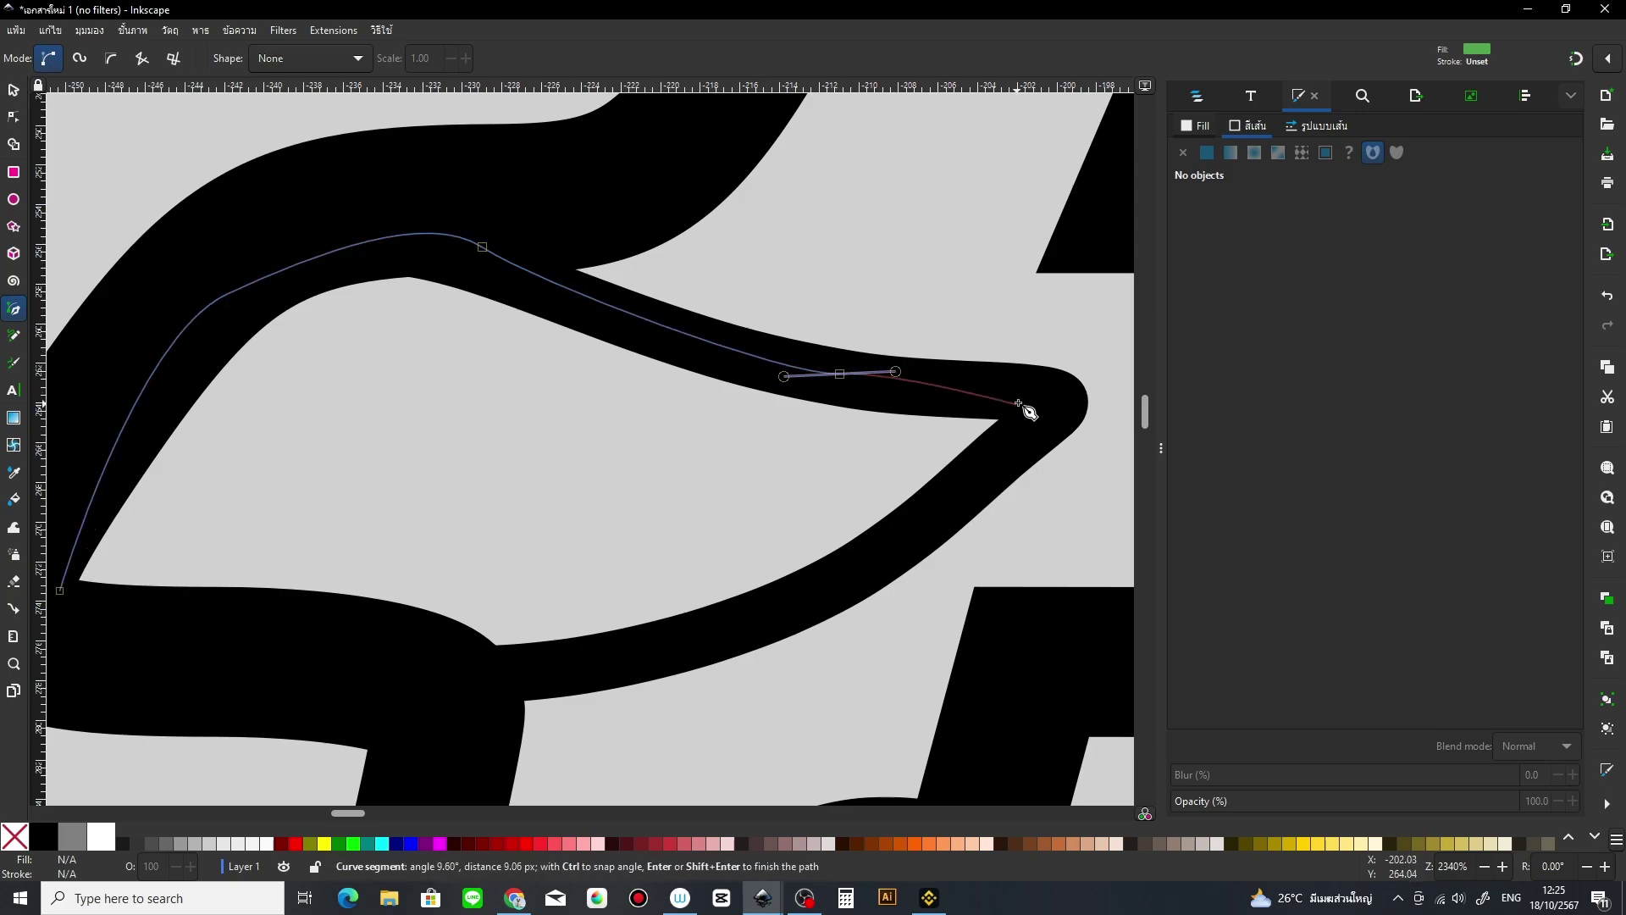
pyautogui.click(1048, 391)
pyautogui.click(898, 546)
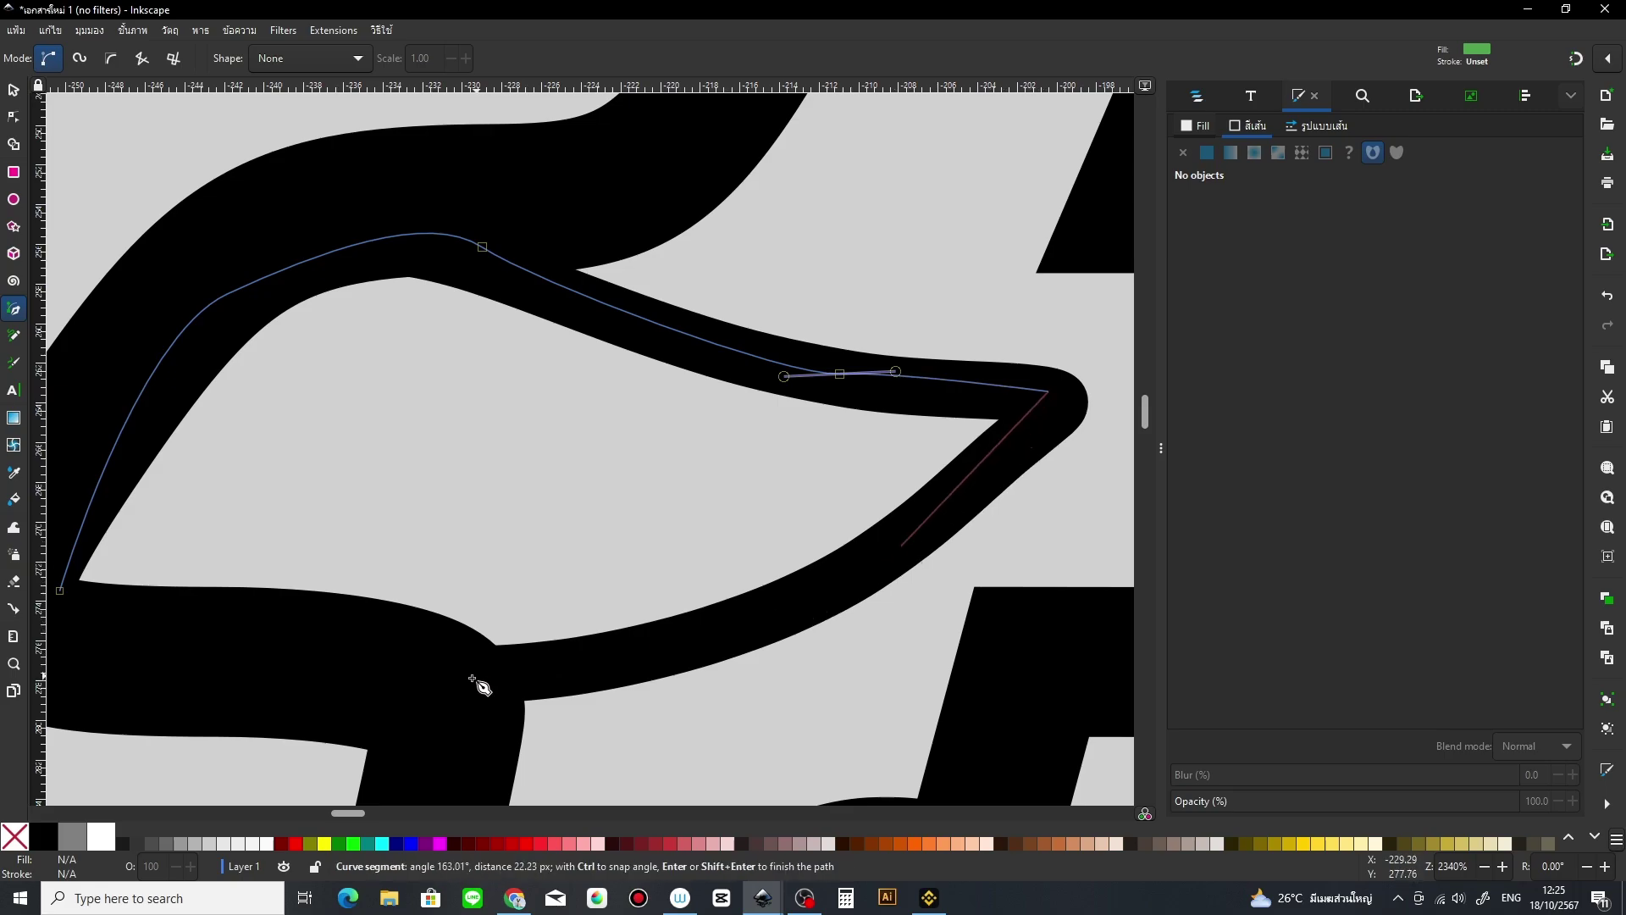
pyautogui.moveTo(464, 671); pyautogui.dragTo(332, 638)
pyautogui.click(60, 591)
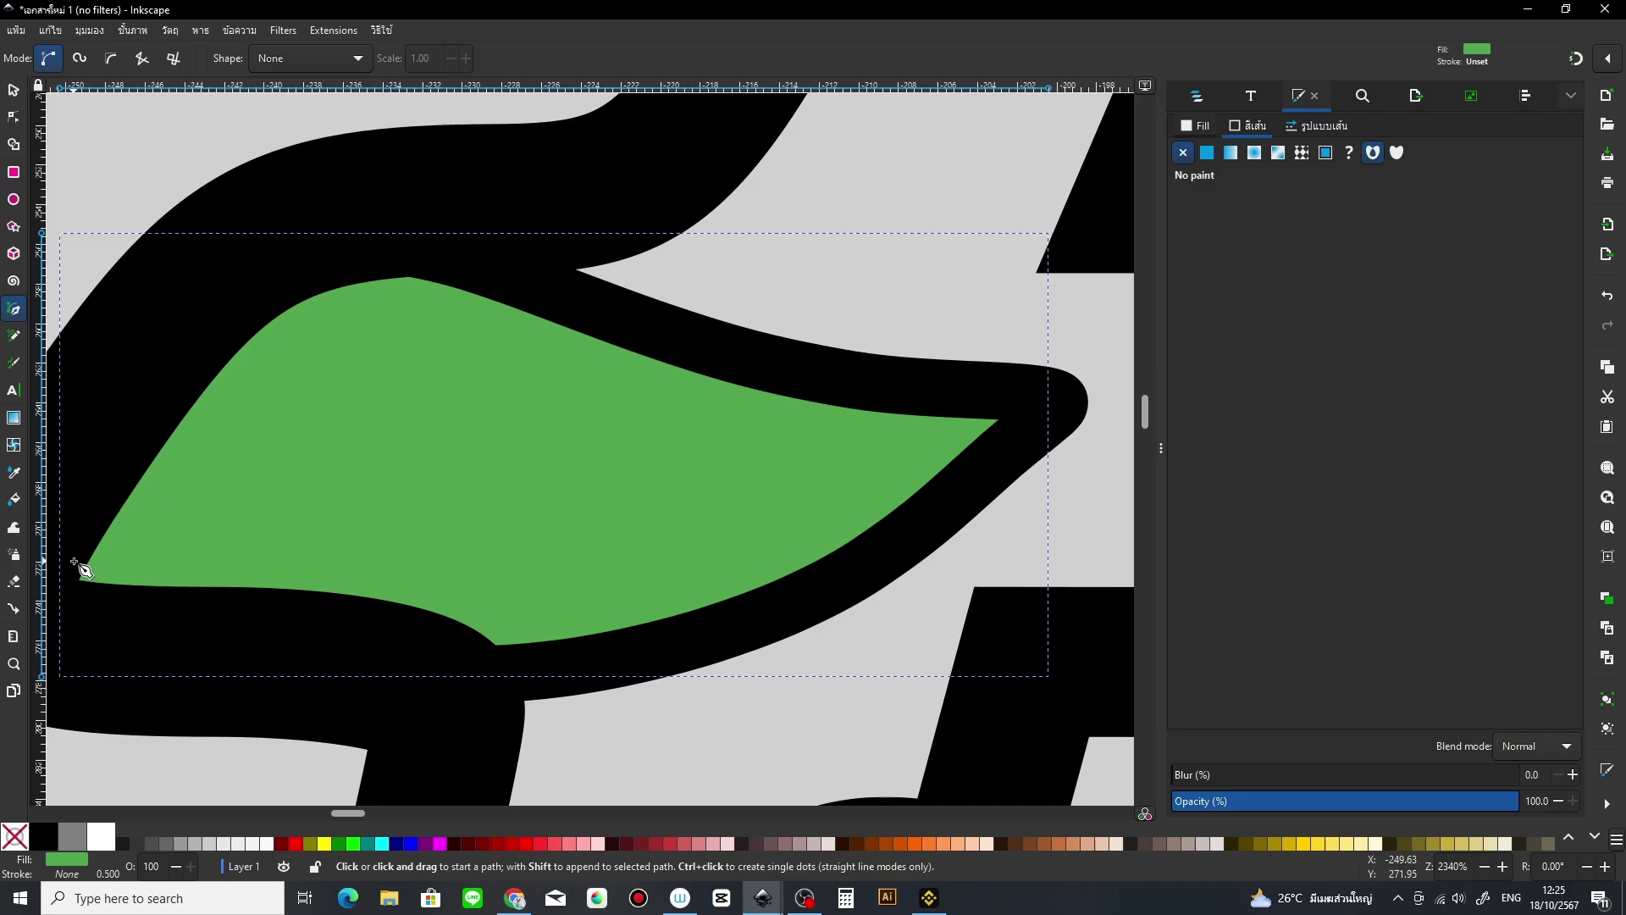
pyautogui.click(13, 89)
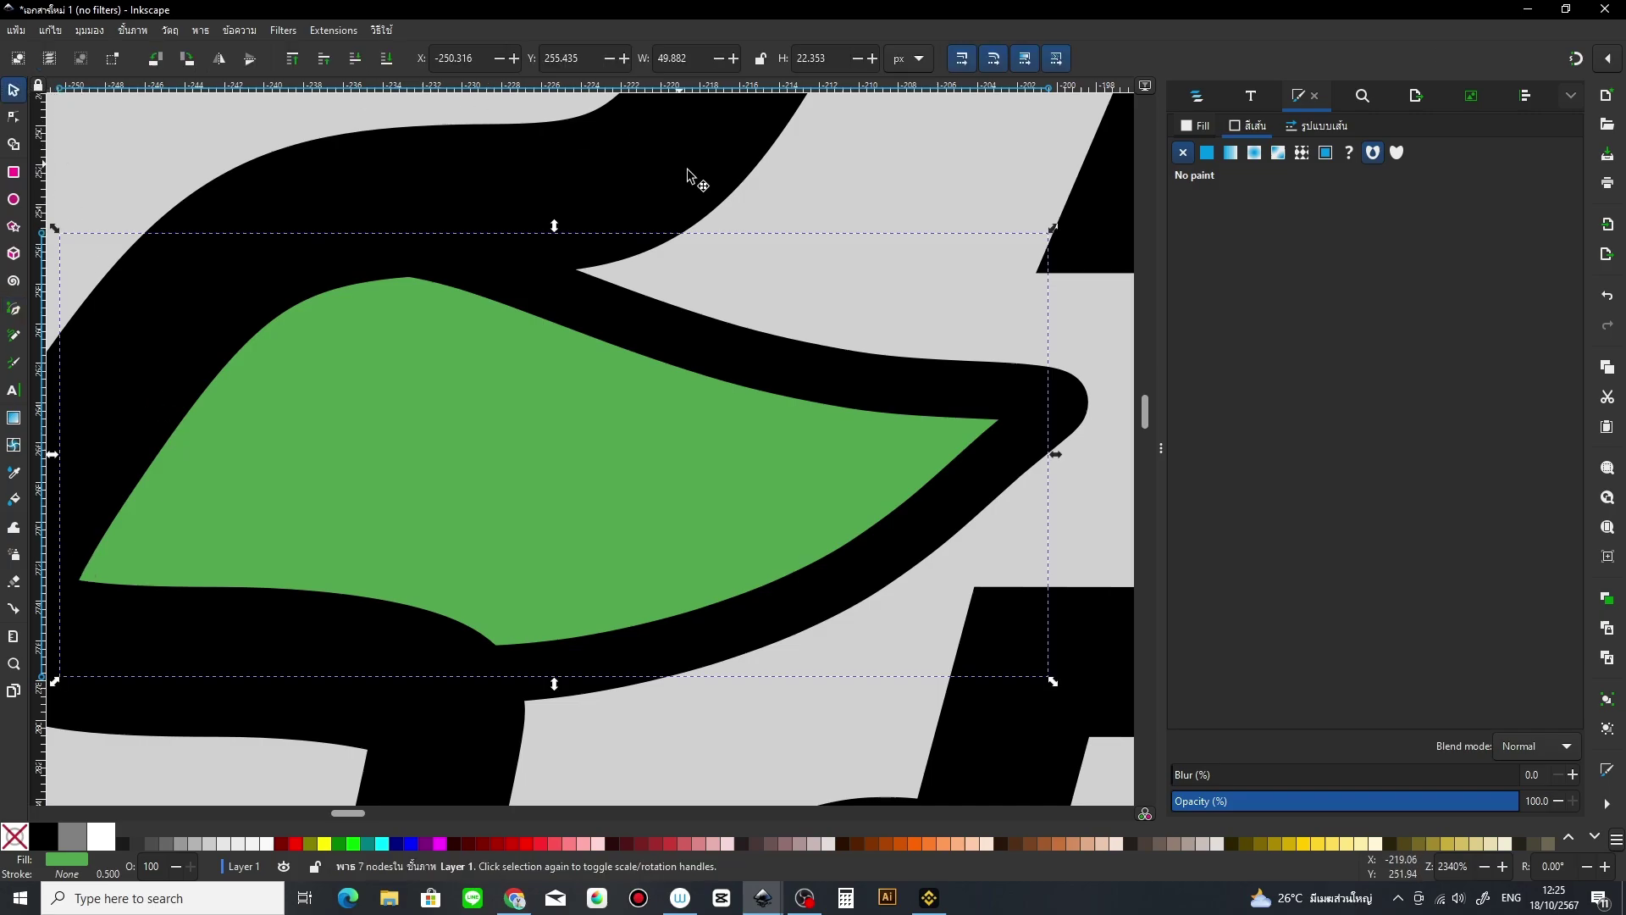
pyautogui.press('z')
pyautogui.press('-')
pyautogui.press('-')
pyautogui.press('-')
pyautogui.press('-')
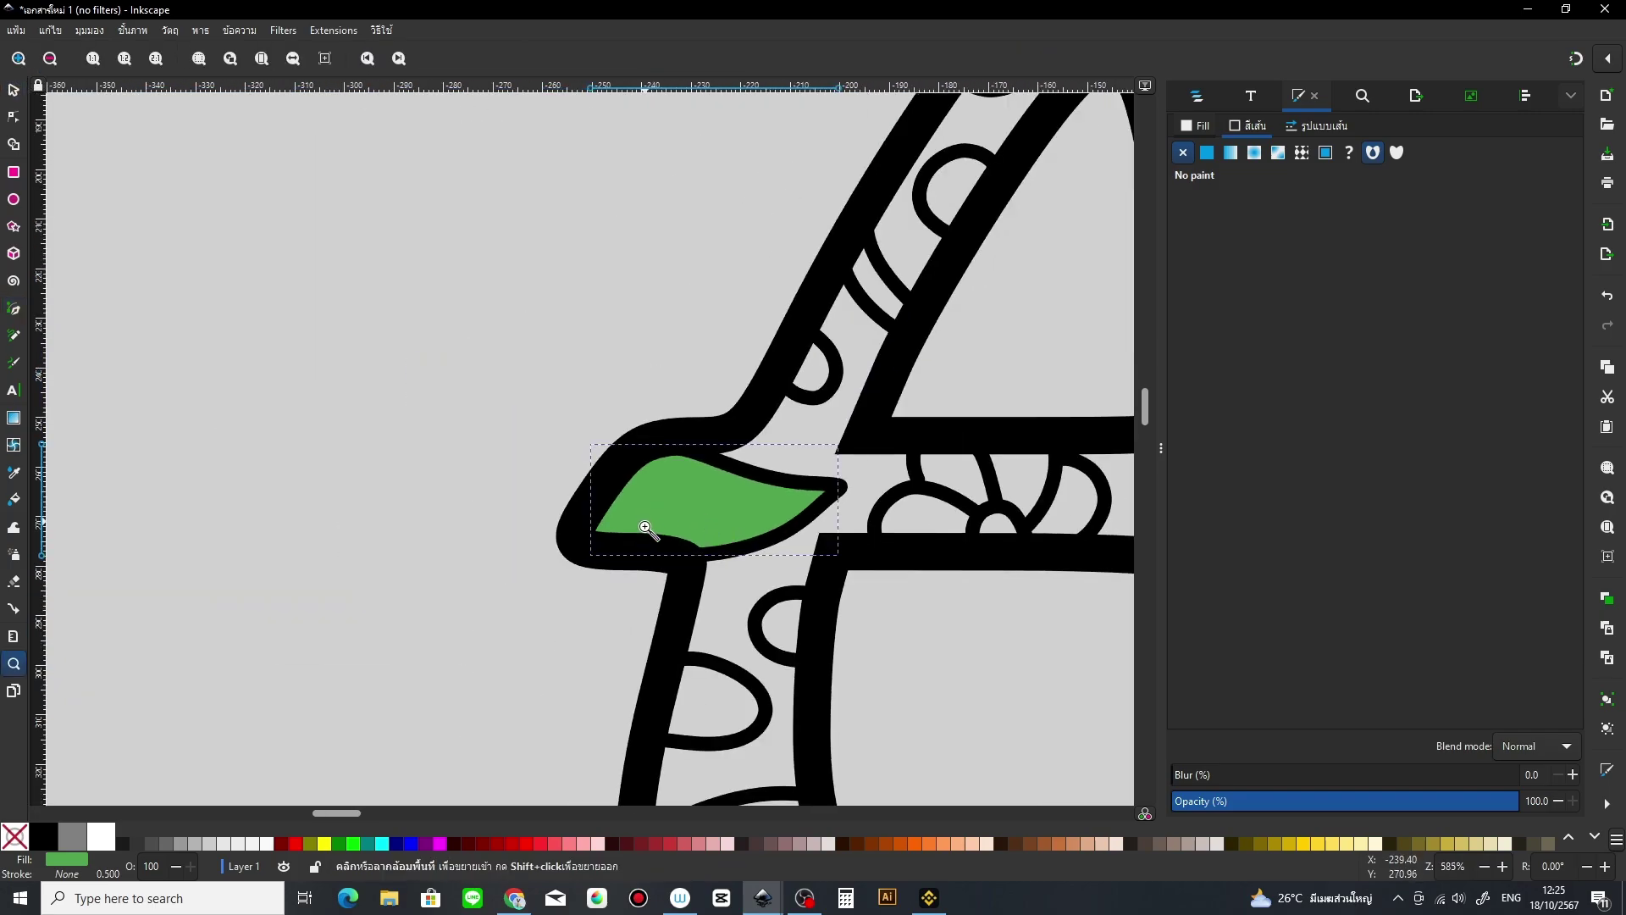
pyautogui.click(765, 899)
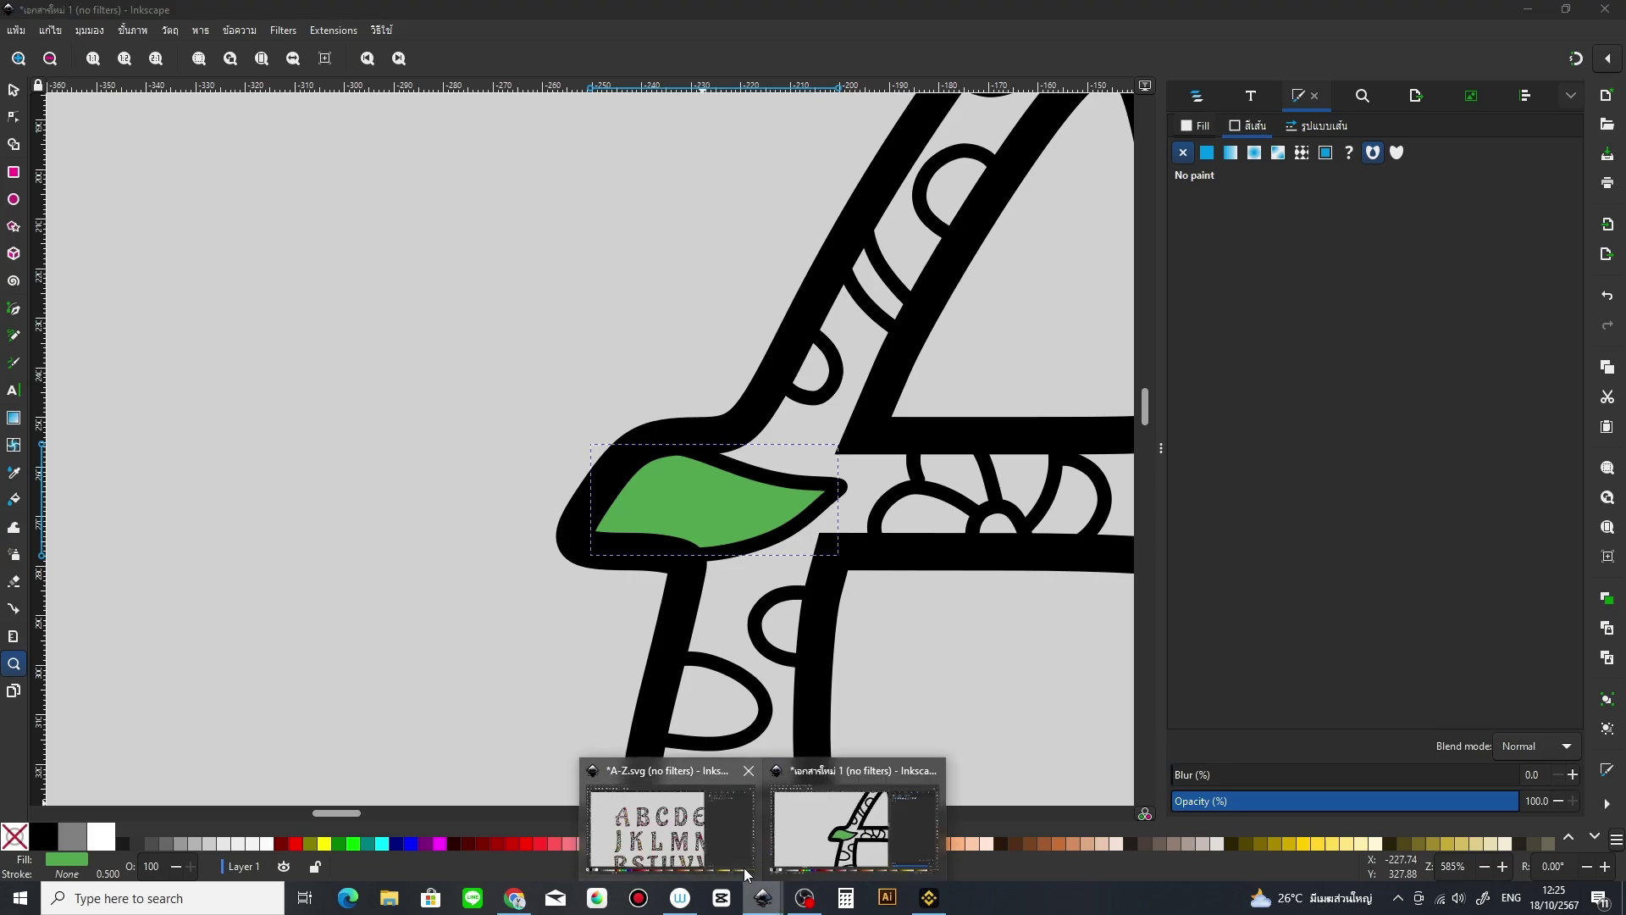
pyautogui.click(697, 835)
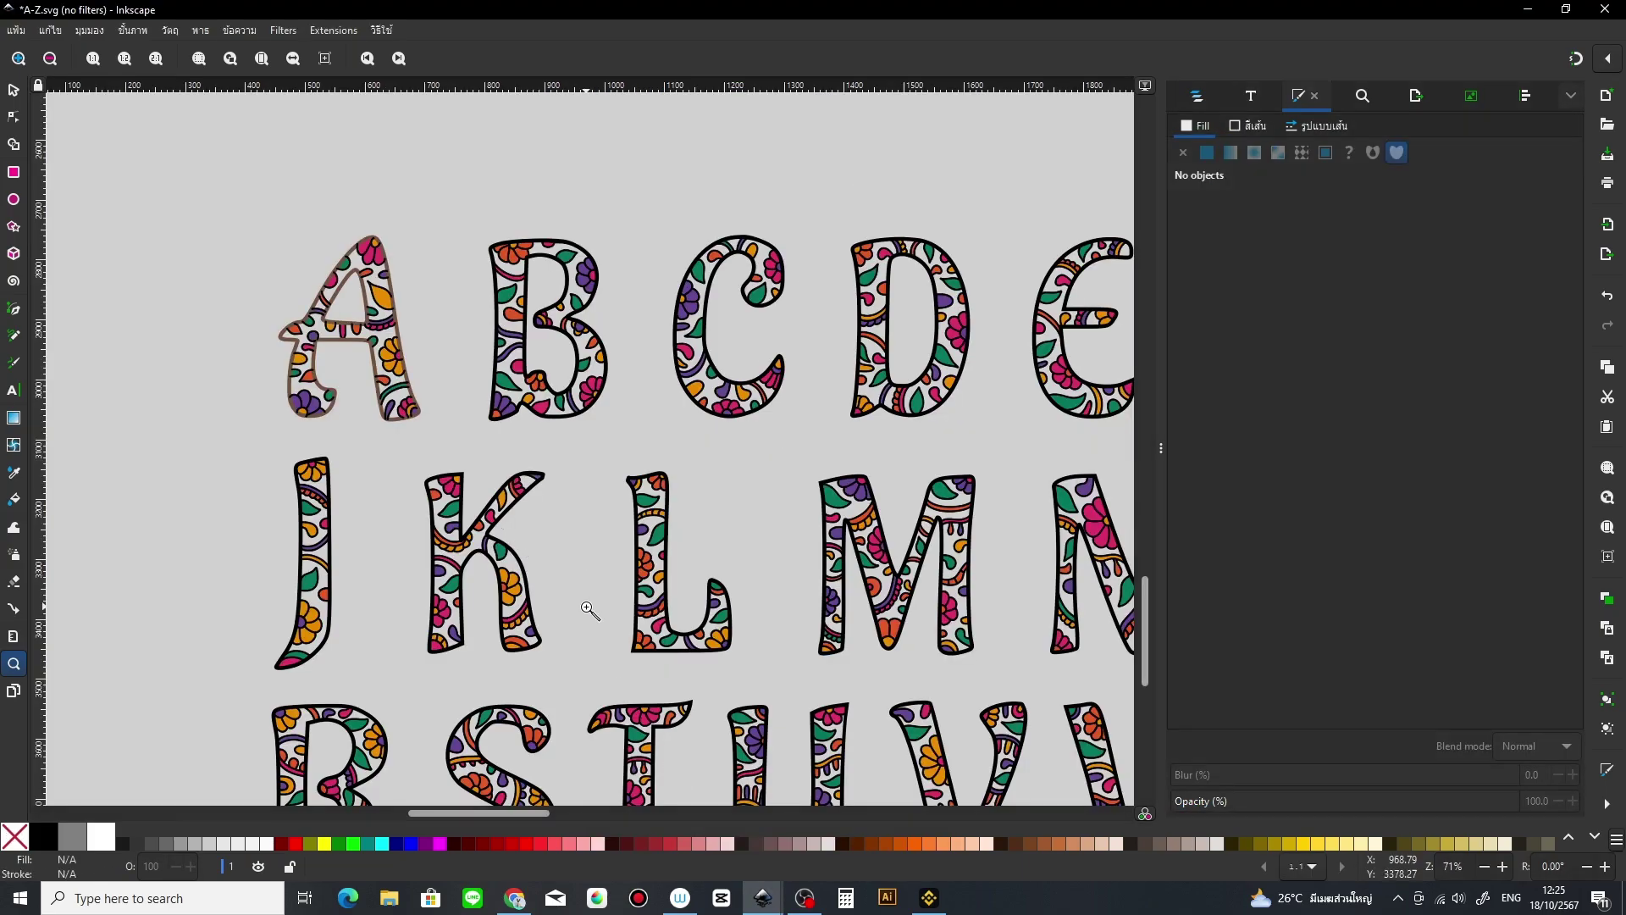
pyautogui.scroll(-4, 589, 605)
pyautogui.click(551, 495)
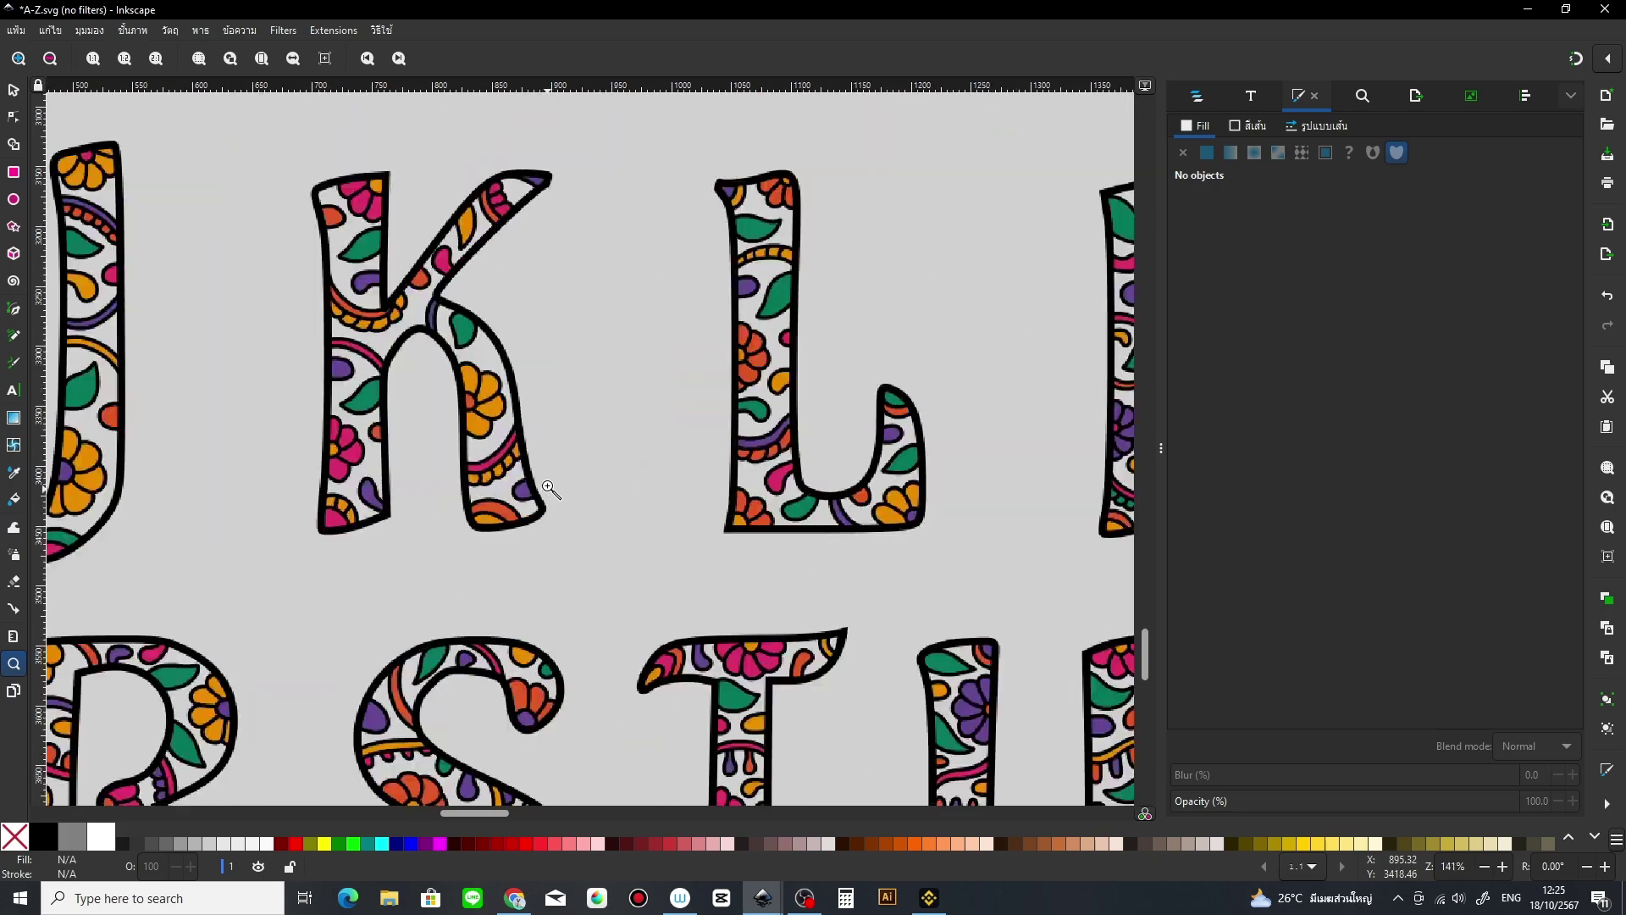
pyautogui.click(530, 424)
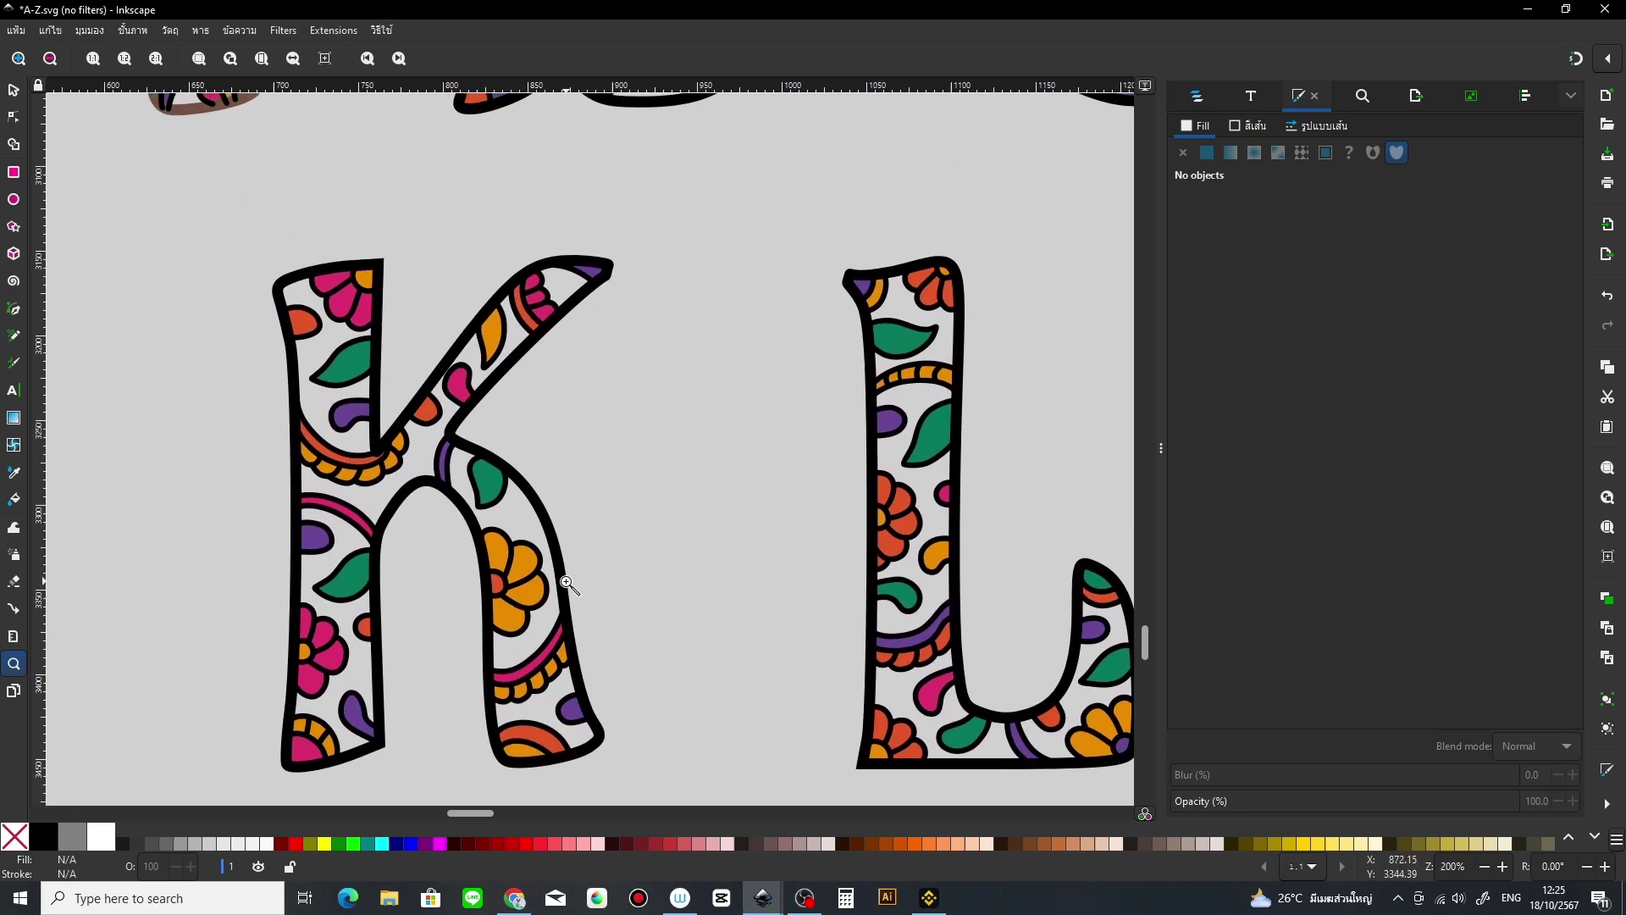
pyautogui.hscroll(10, 796, 571)
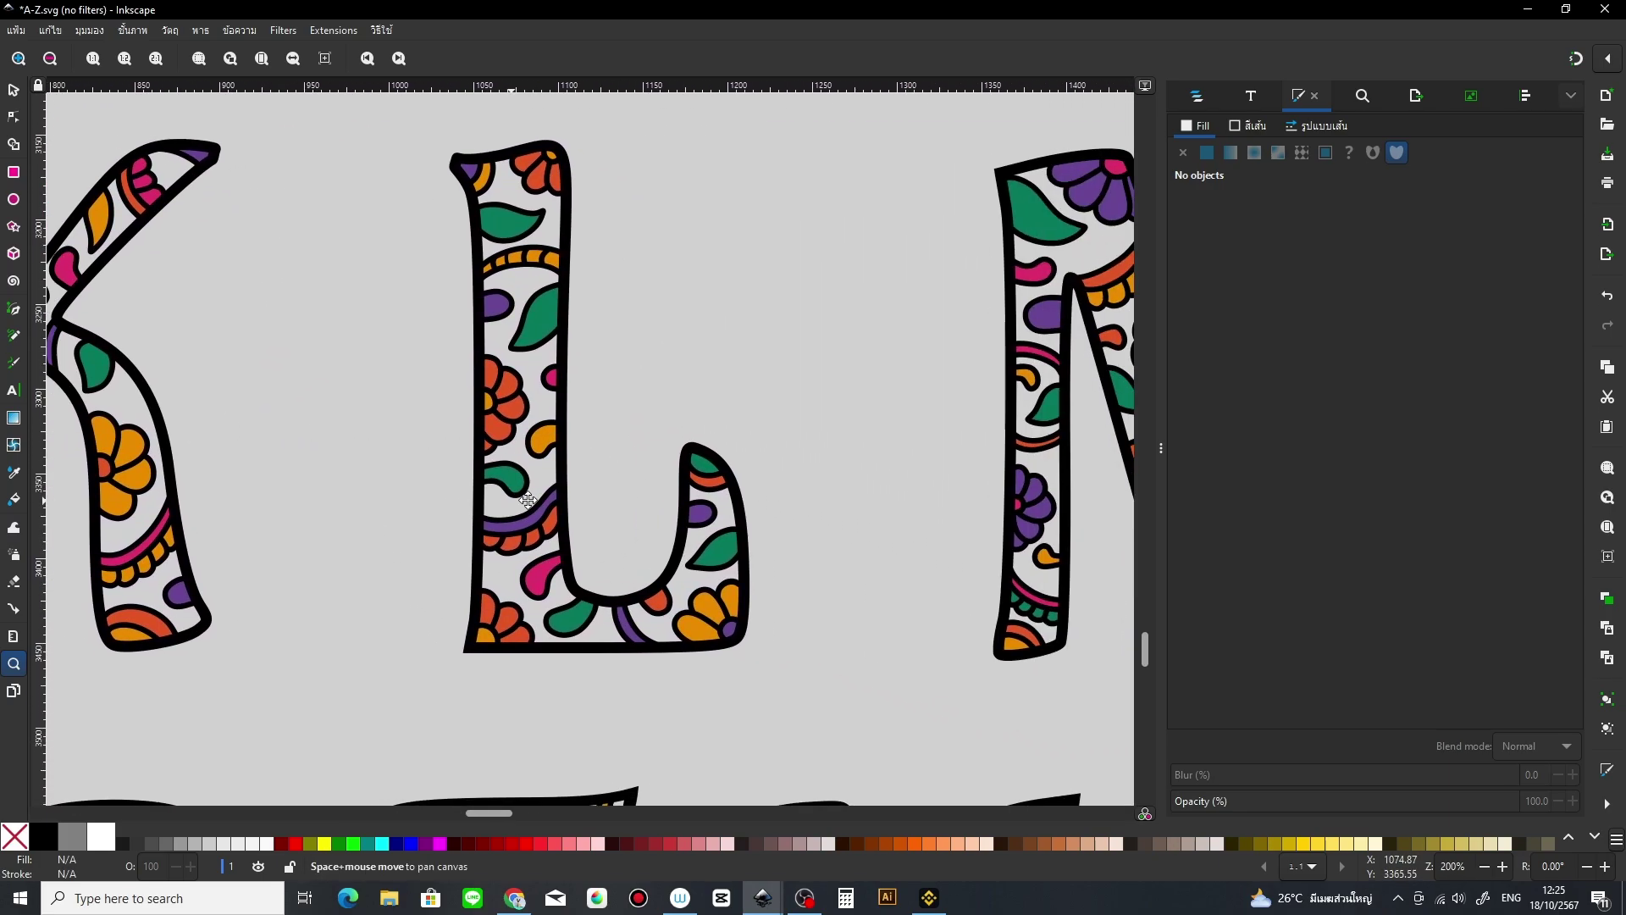
pyautogui.scroll(-3, 768, 563)
pyautogui.moveTo(769, 563); pyautogui.dragTo(846, 500)
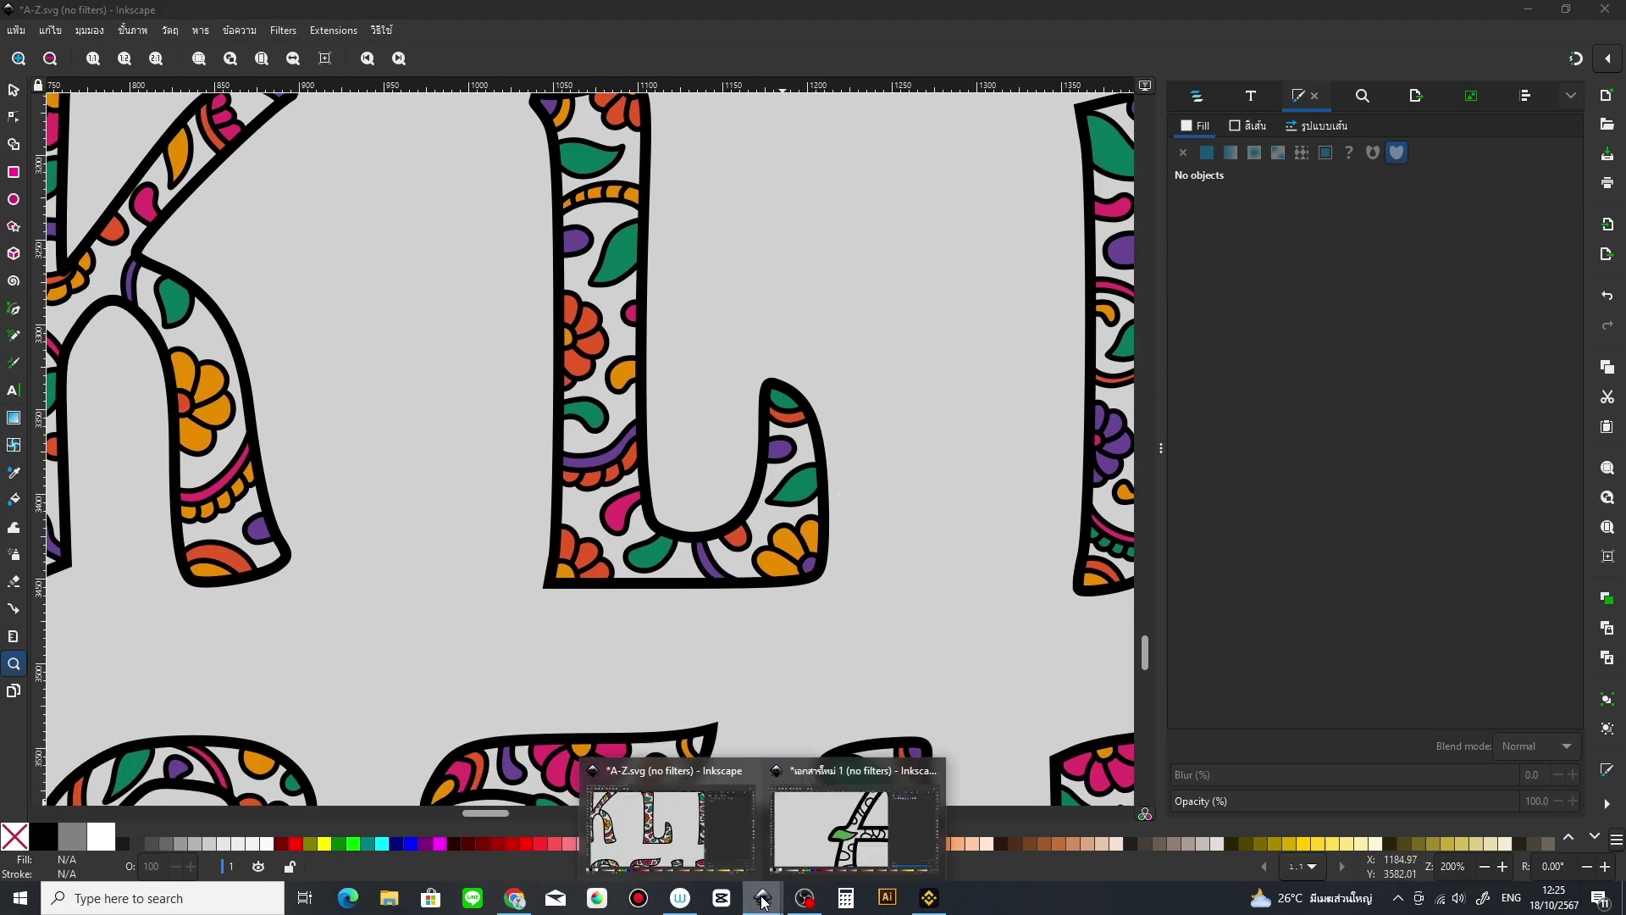
pyautogui.click(843, 851)
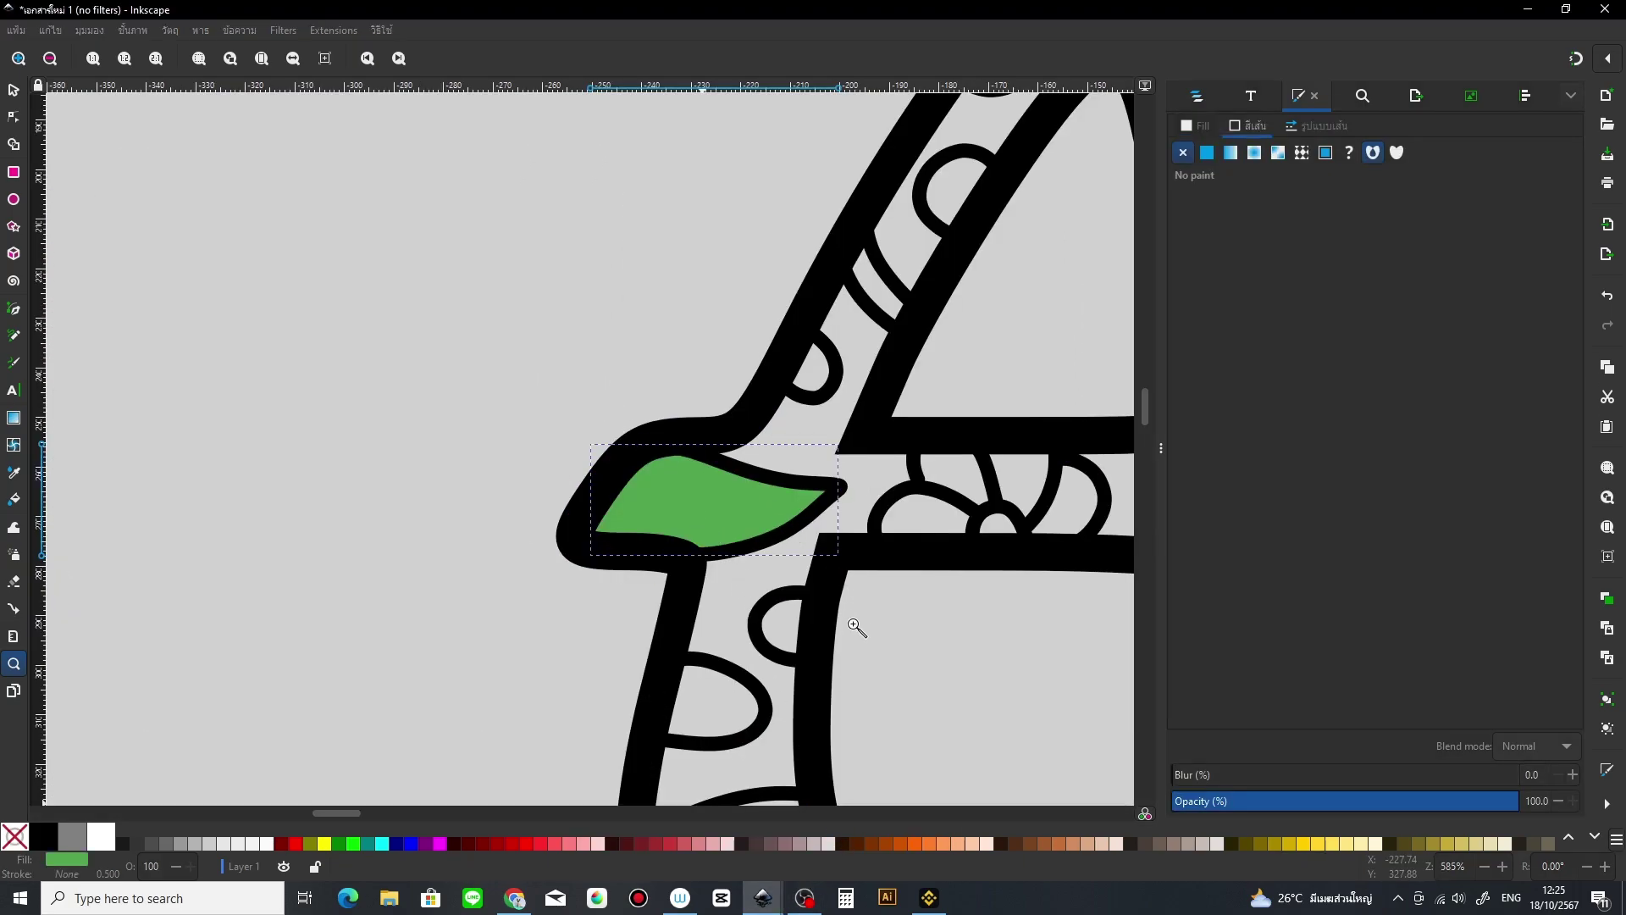
pyautogui.scroll(-1, 847, 618)
pyautogui.scroll(-2, 898, 626)
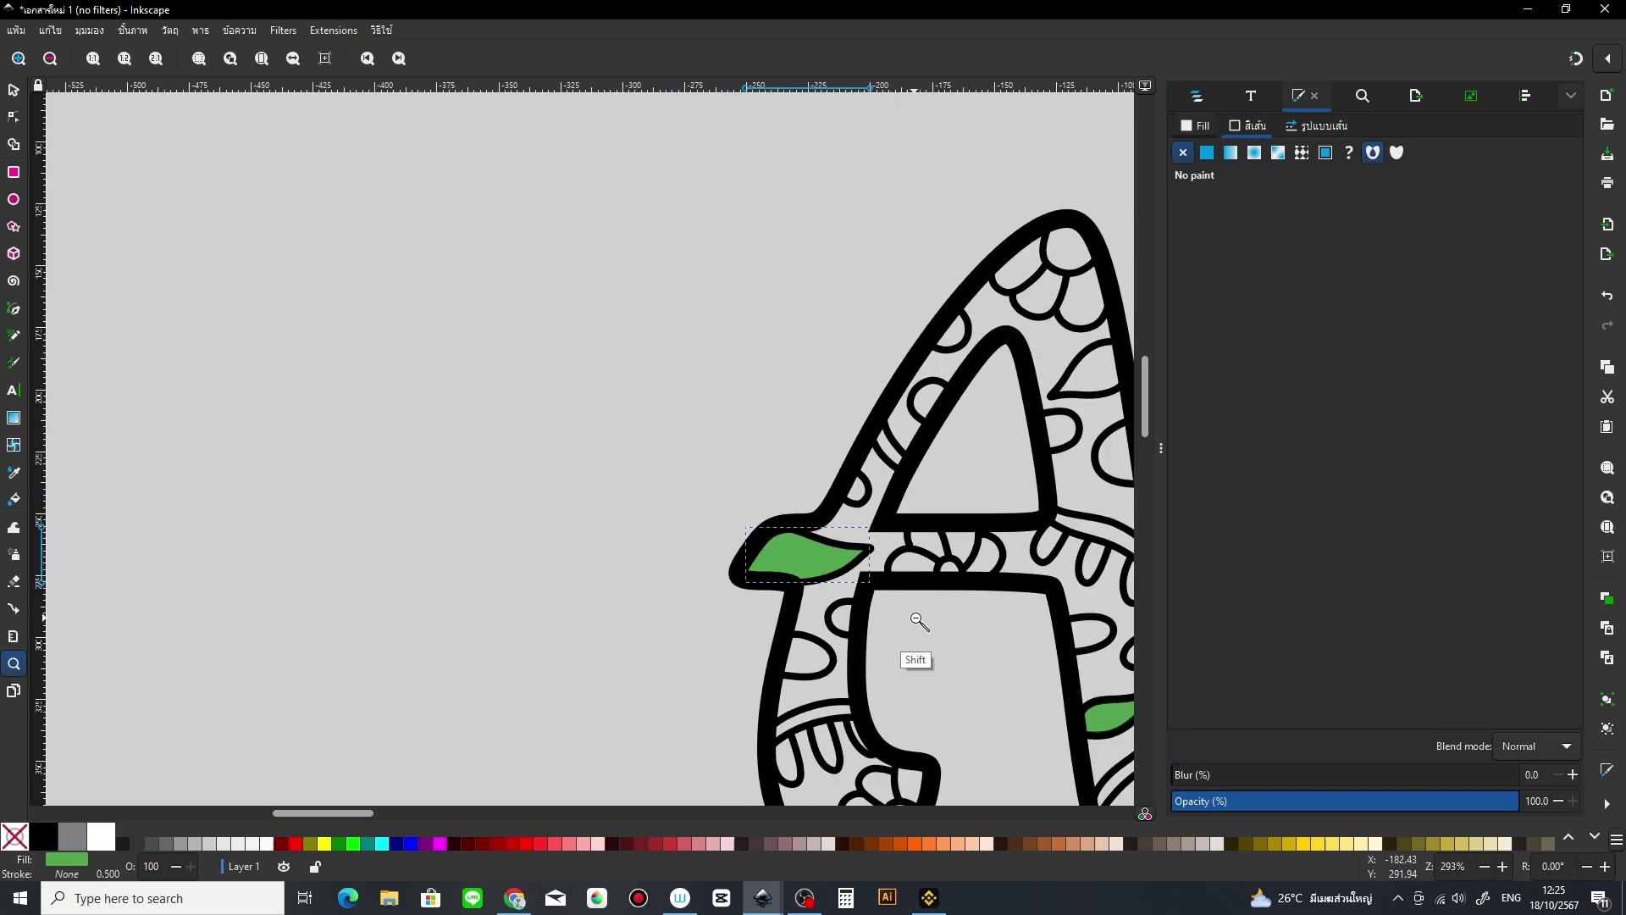
pyautogui.scroll(-1, 940, 639)
pyautogui.moveTo(959, 644); pyautogui.dragTo(664, 584)
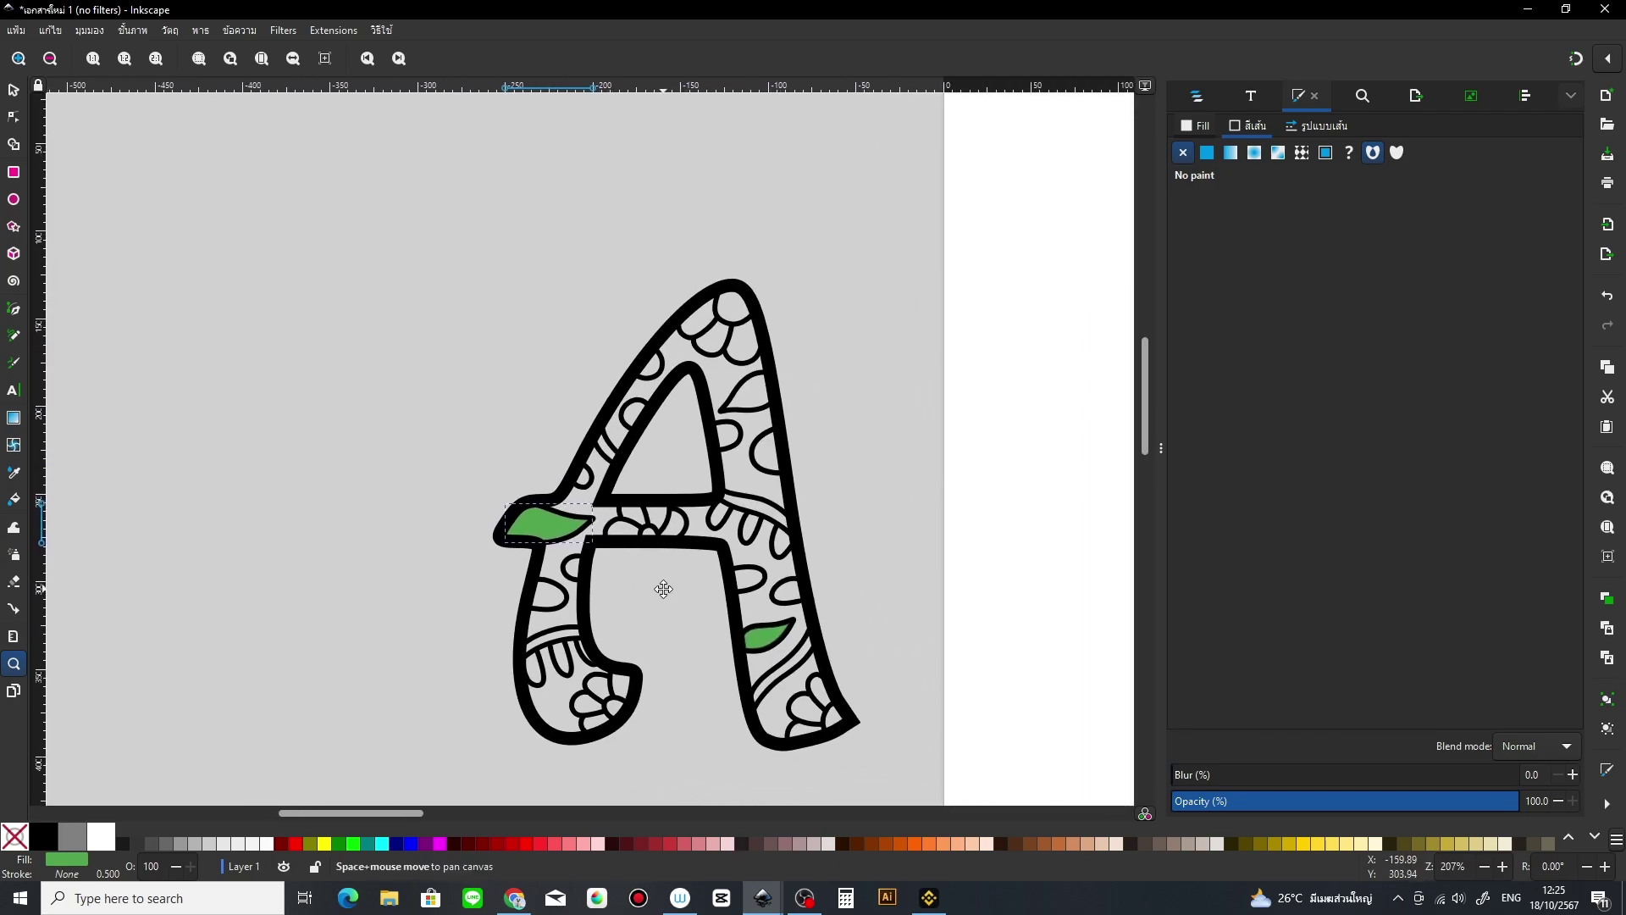
pyautogui.click(16, 89)
pyautogui.click(321, 302)
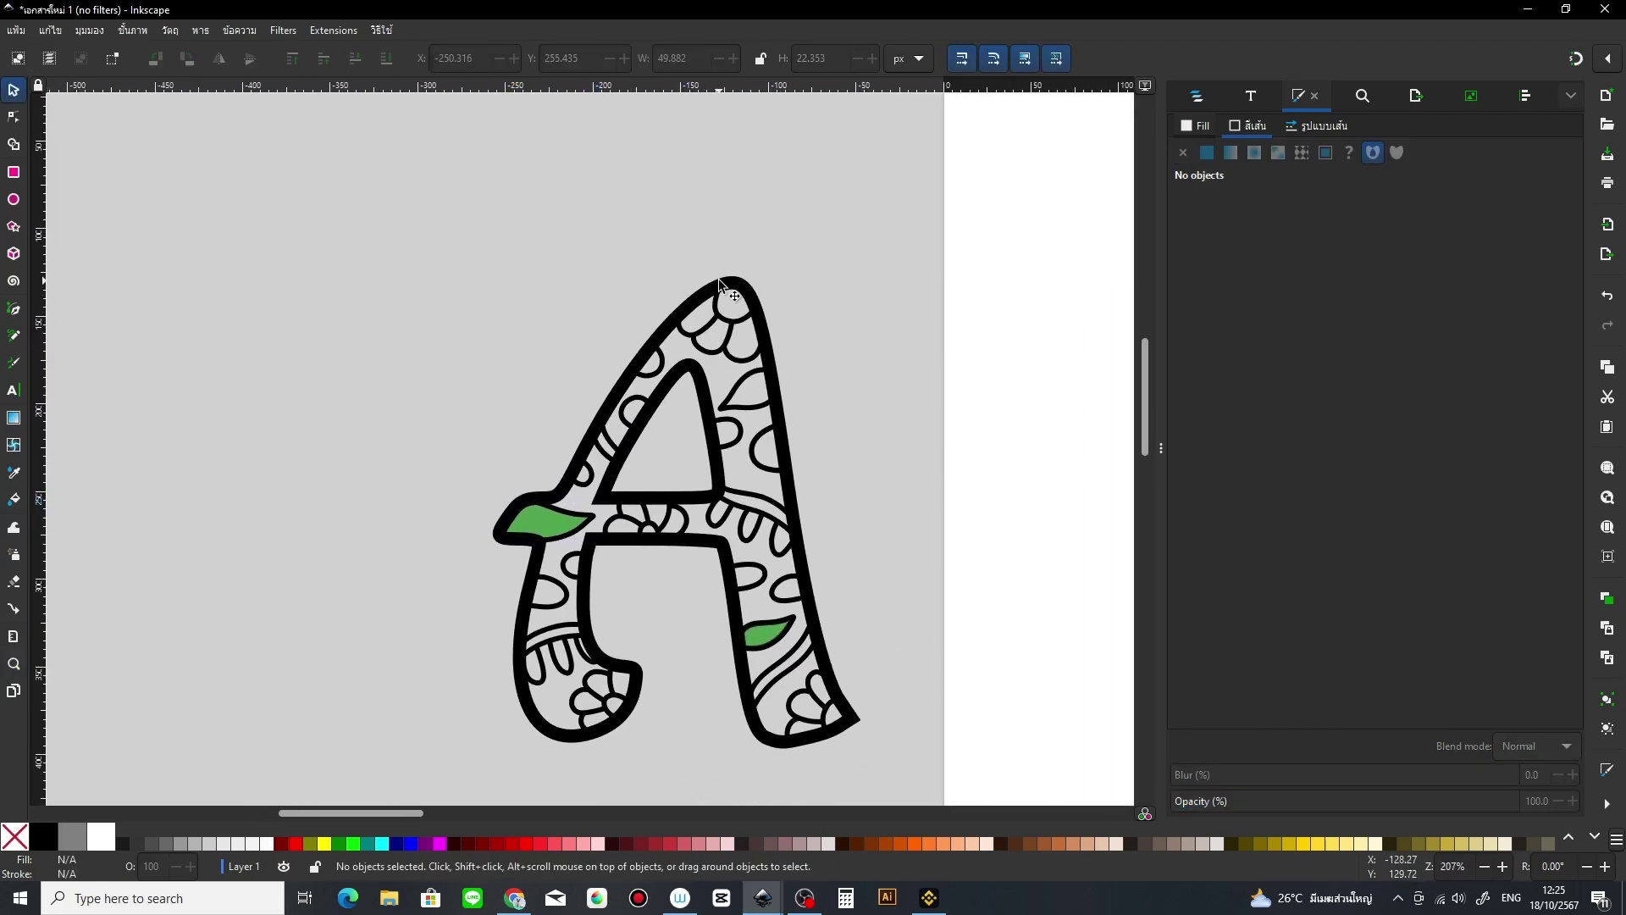
pyautogui.click(724, 281)
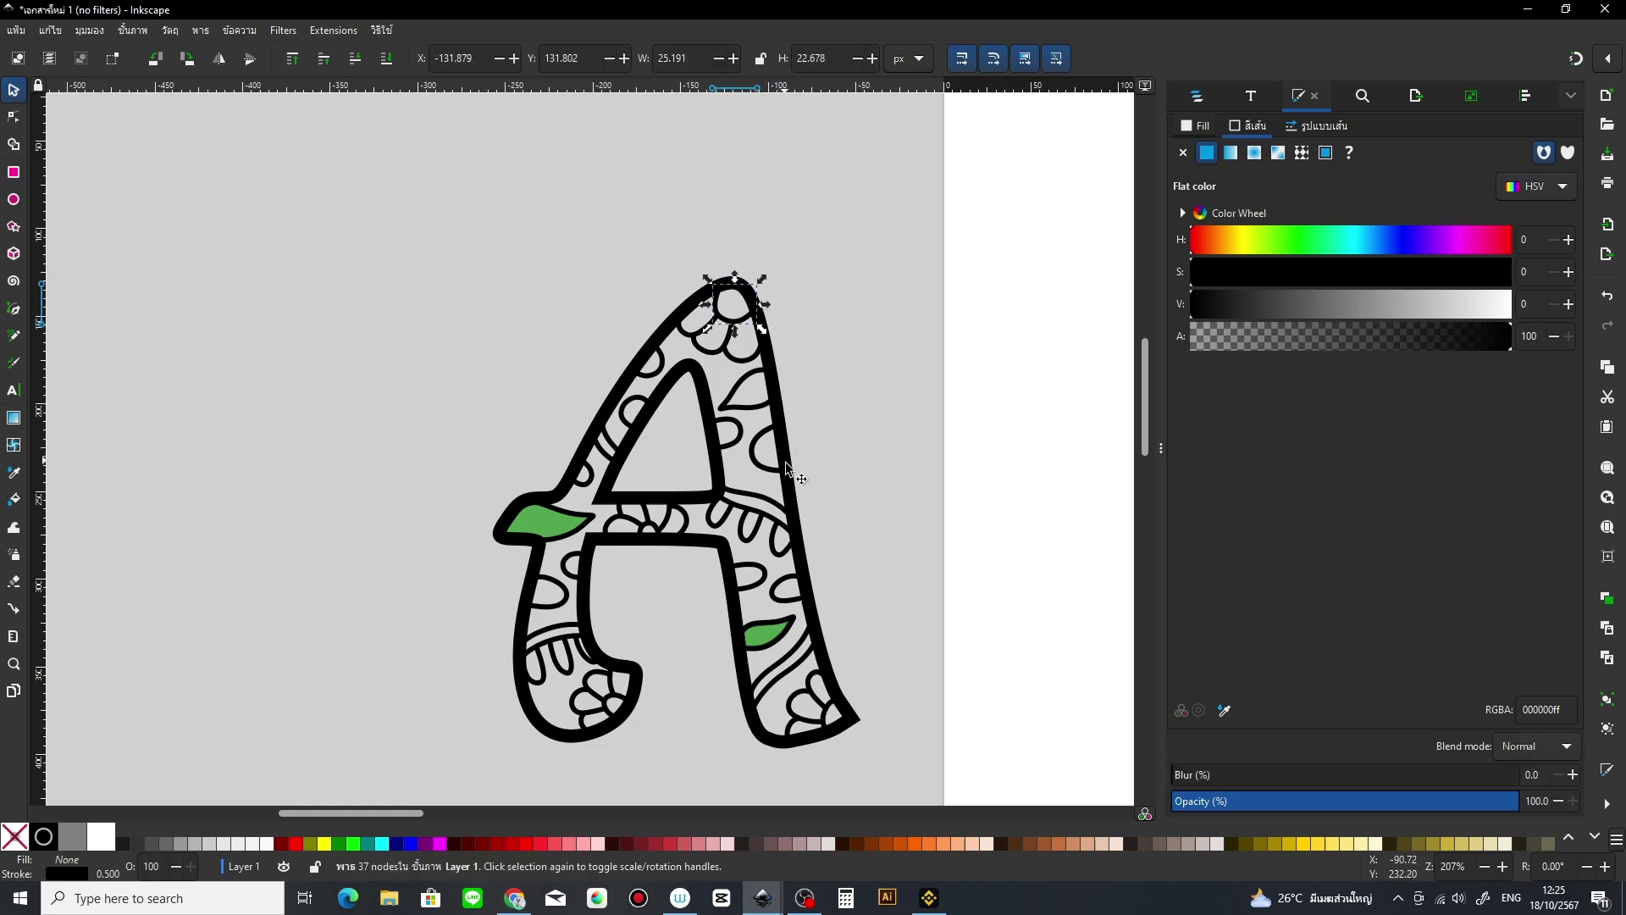
pyautogui.click(719, 476)
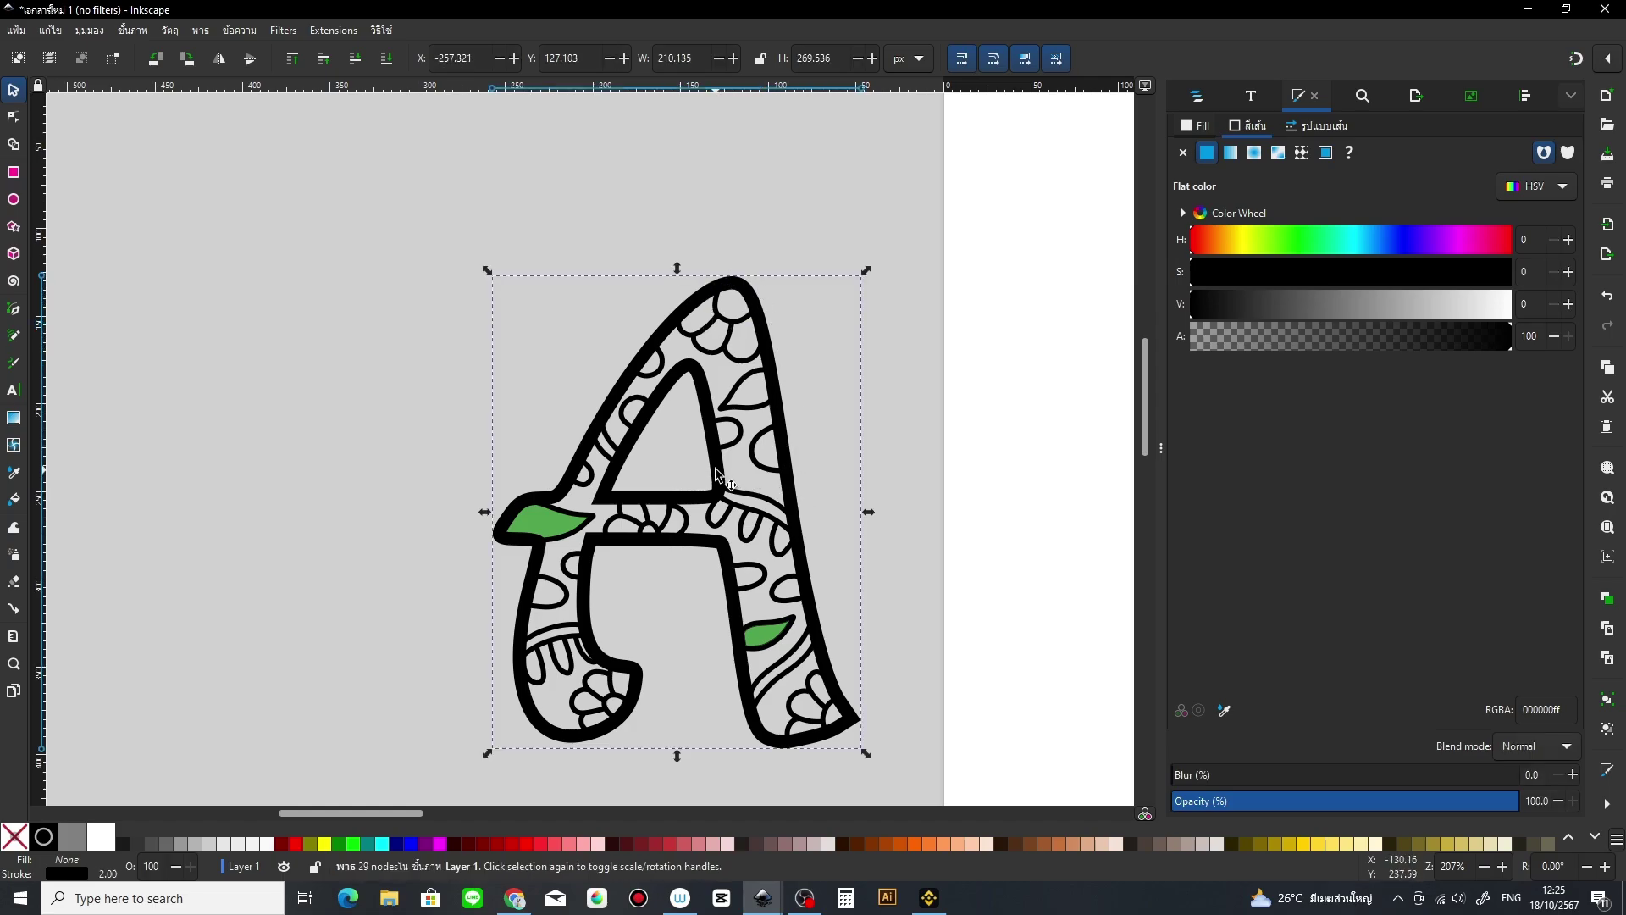
pyautogui.moveTo(694, 466); pyautogui.dragTo(659, 469)
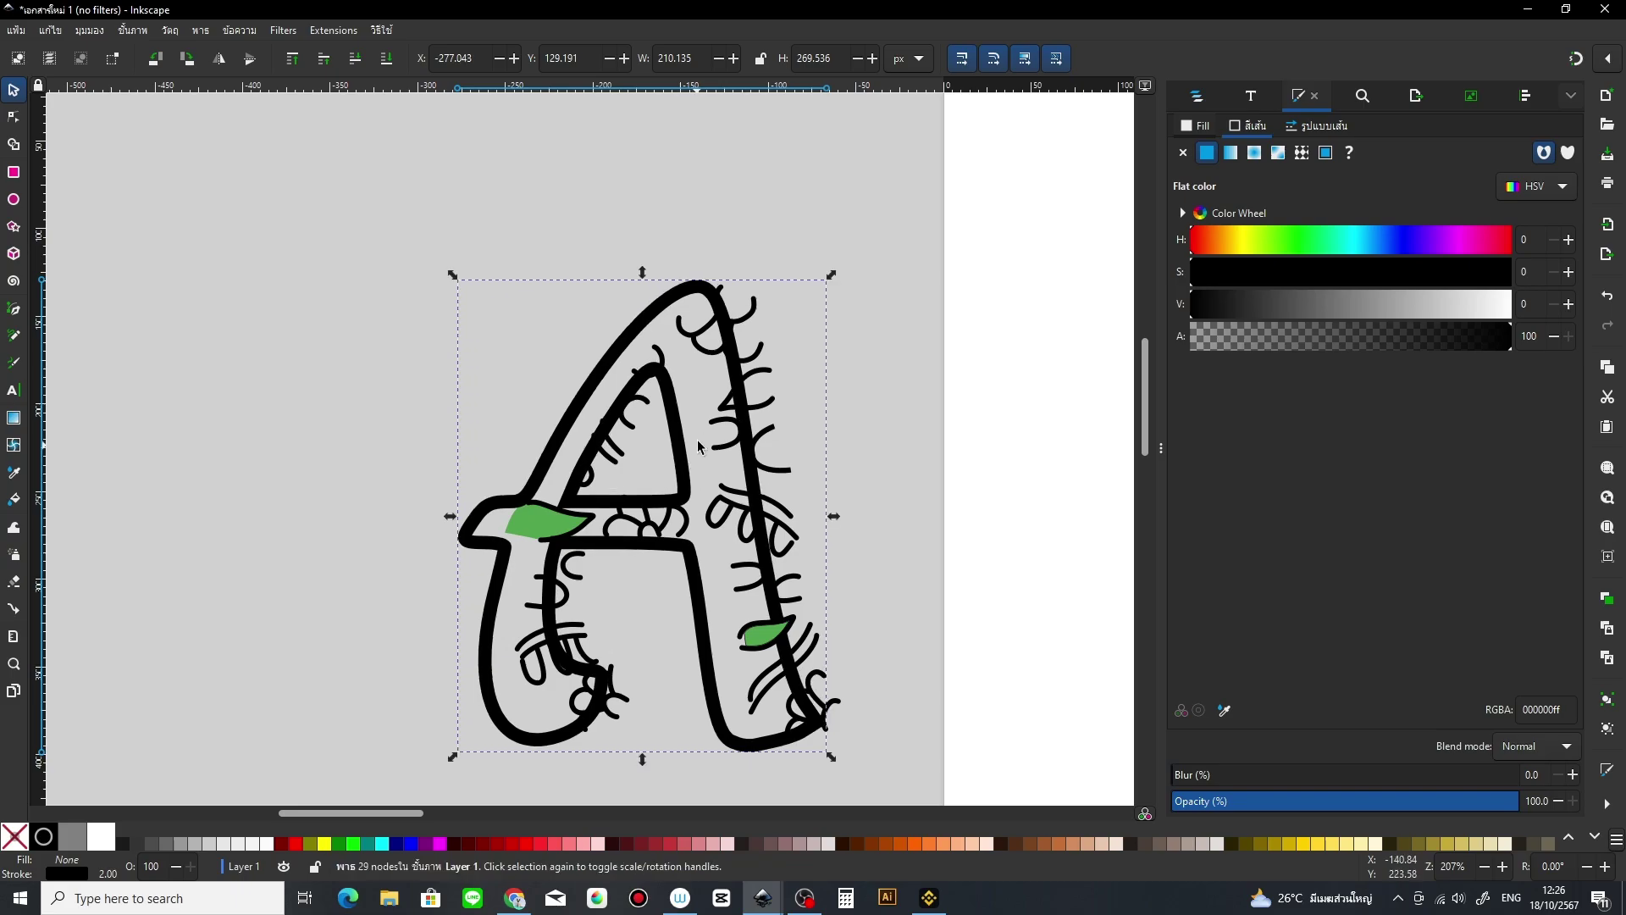
pyautogui.hotkey('ctrl', 'z')
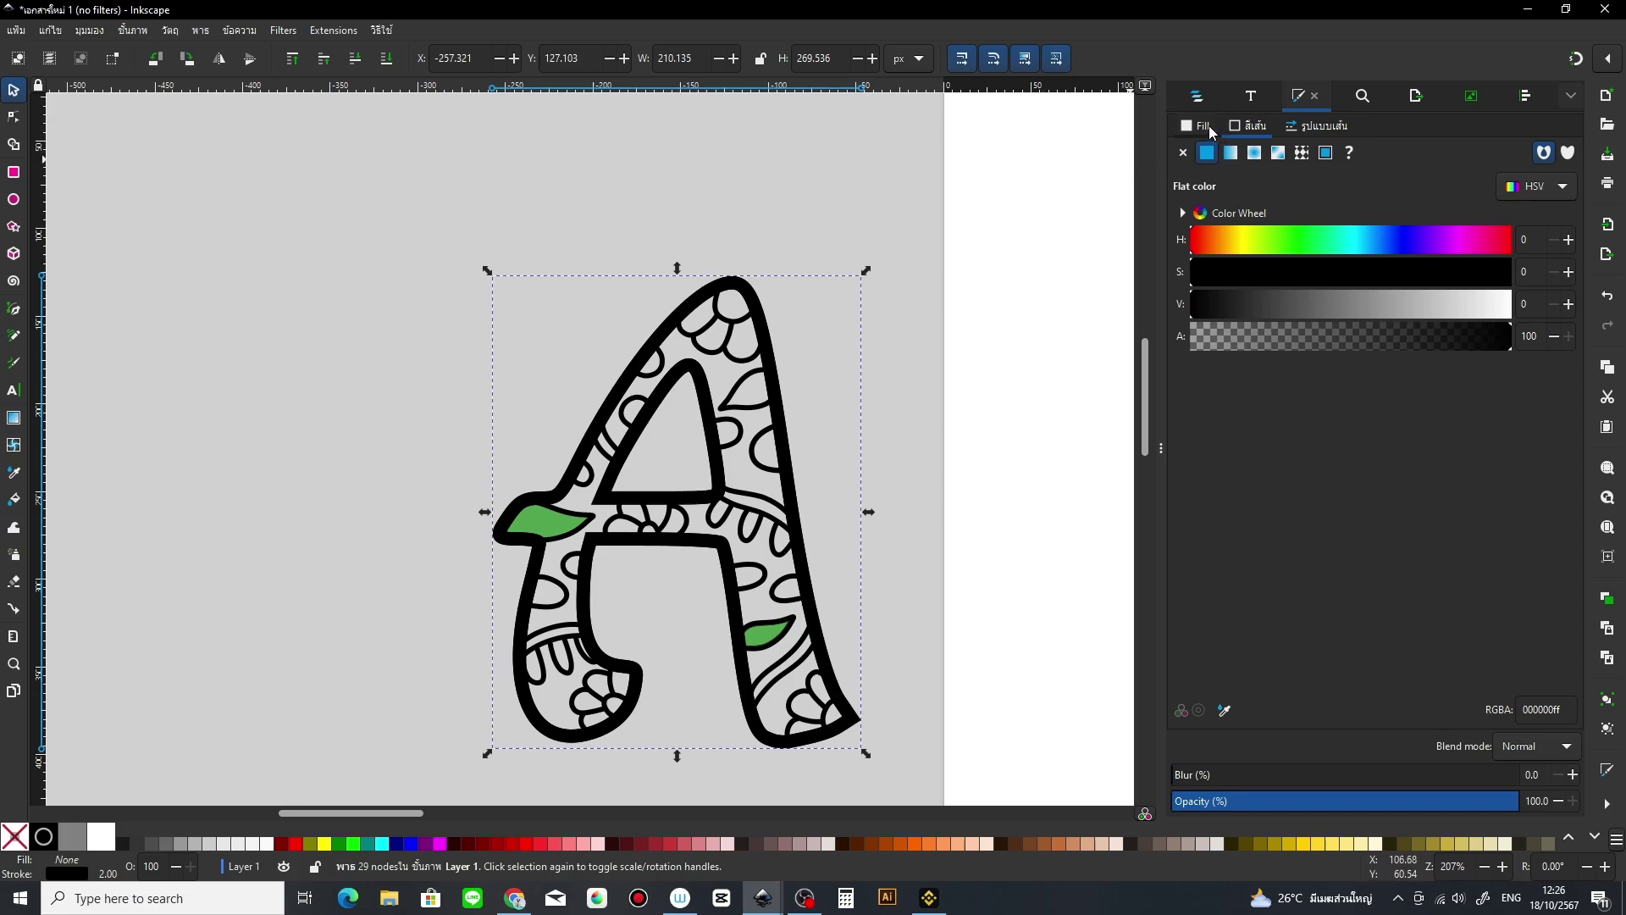
# Step: Give the letter A a flat pale pink d6b1b1 fill (S 17, V 84) and no stroke paint
pyautogui.click(1209, 127)
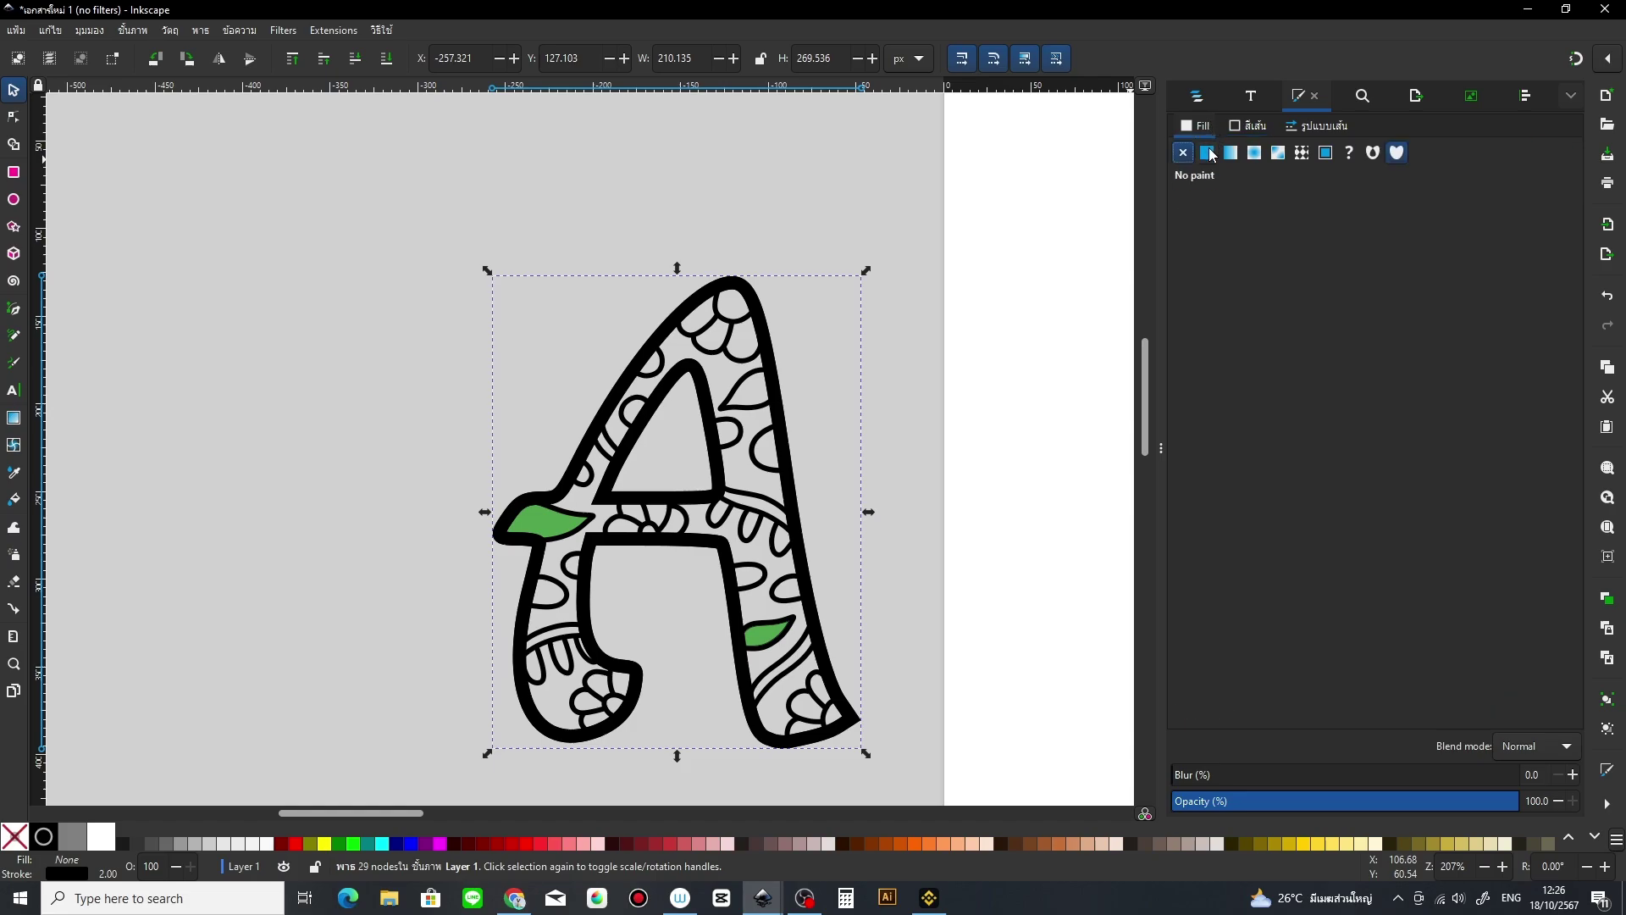
pyautogui.click(1209, 154)
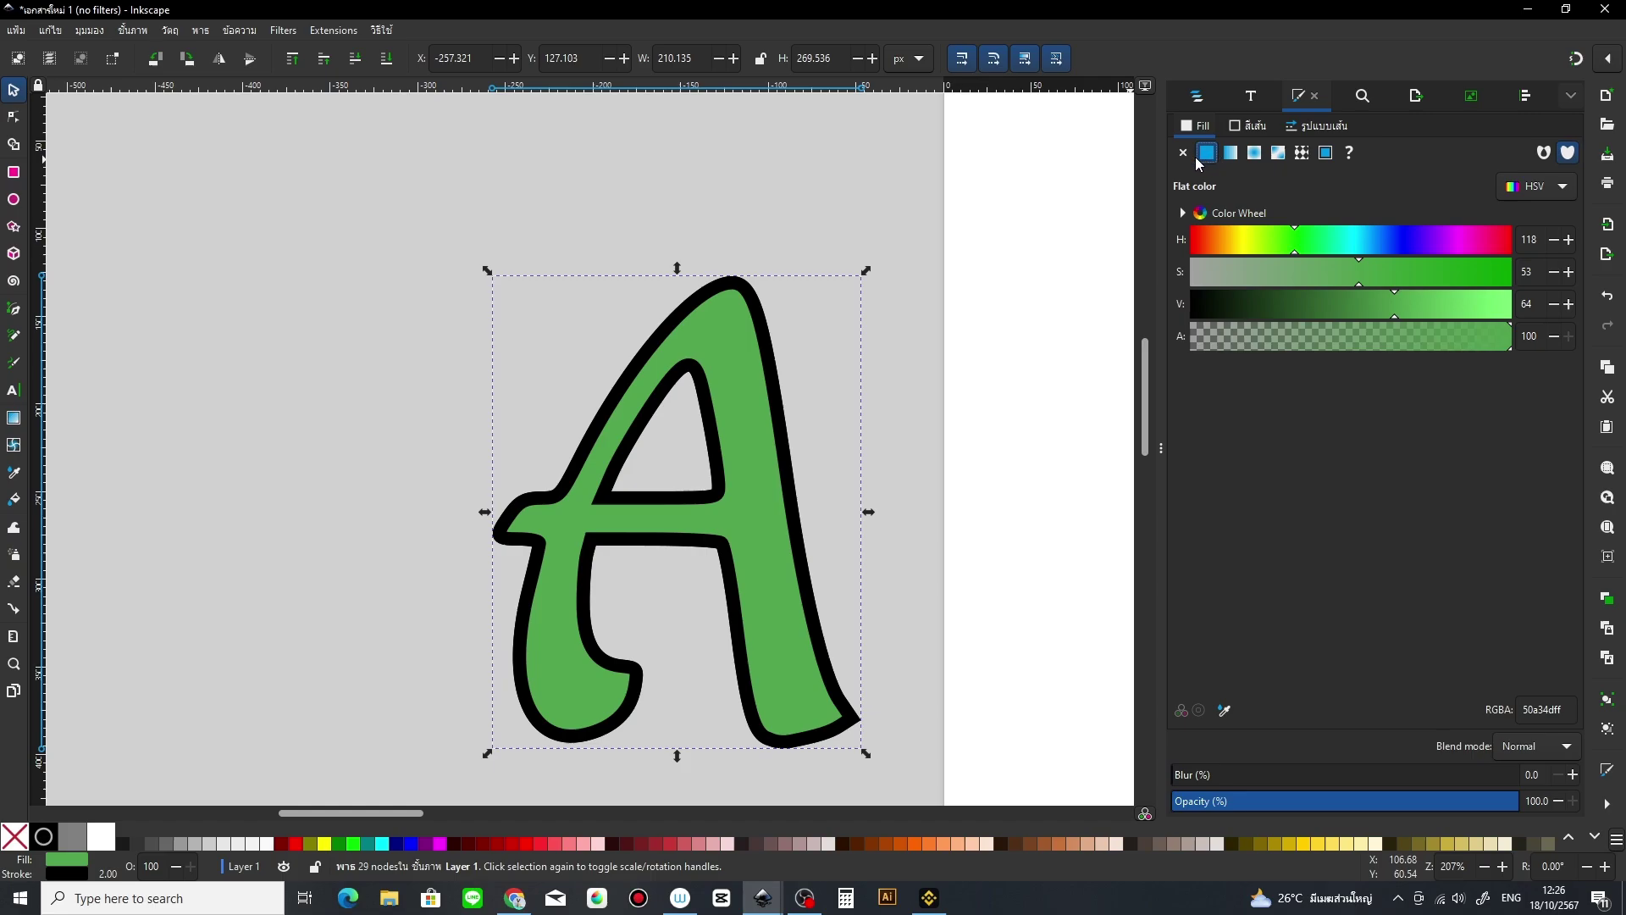
pyautogui.moveTo(1232, 271); pyautogui.dragTo(1191, 271)
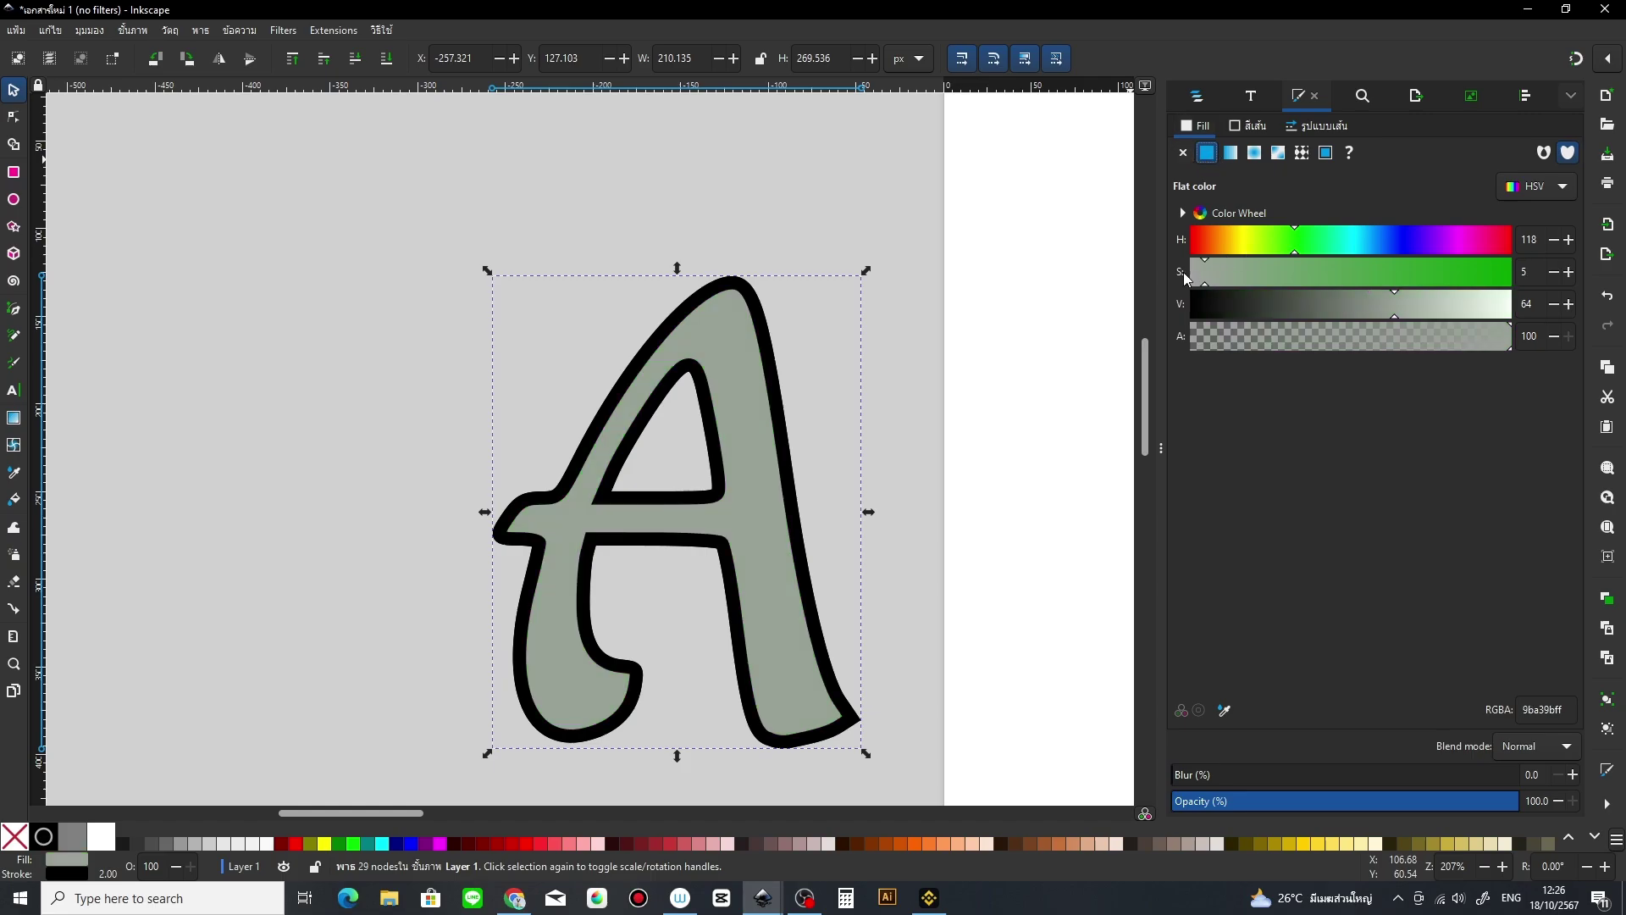
pyautogui.moveTo(1434, 314); pyautogui.dragTo(1458, 315)
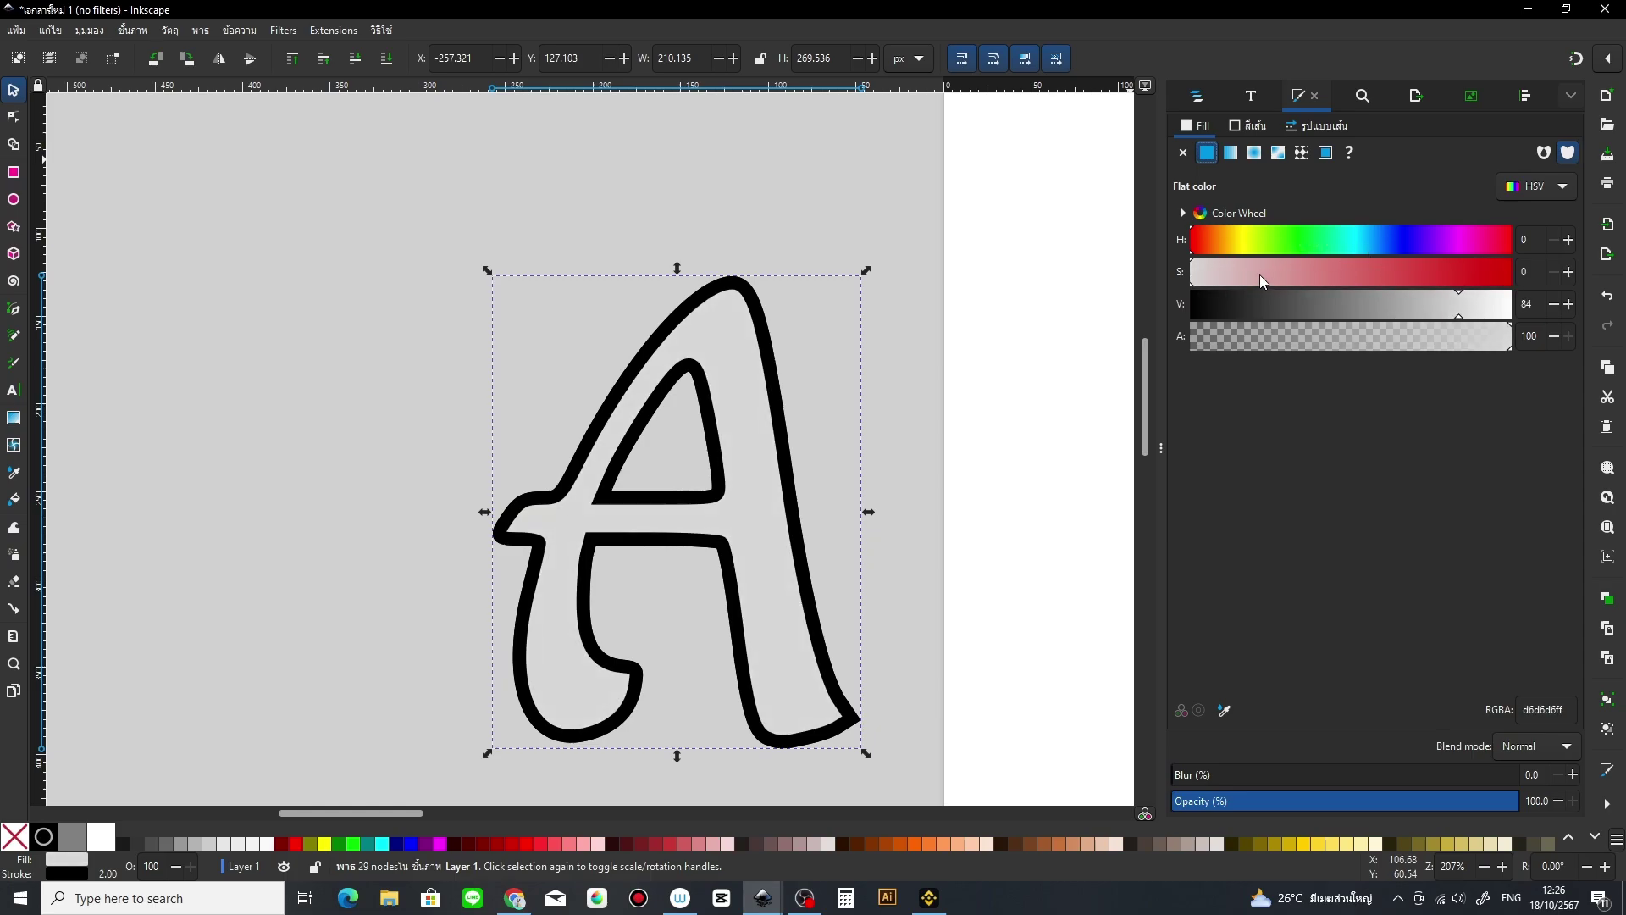
pyautogui.moveTo(1260, 276); pyautogui.dragTo(1247, 274)
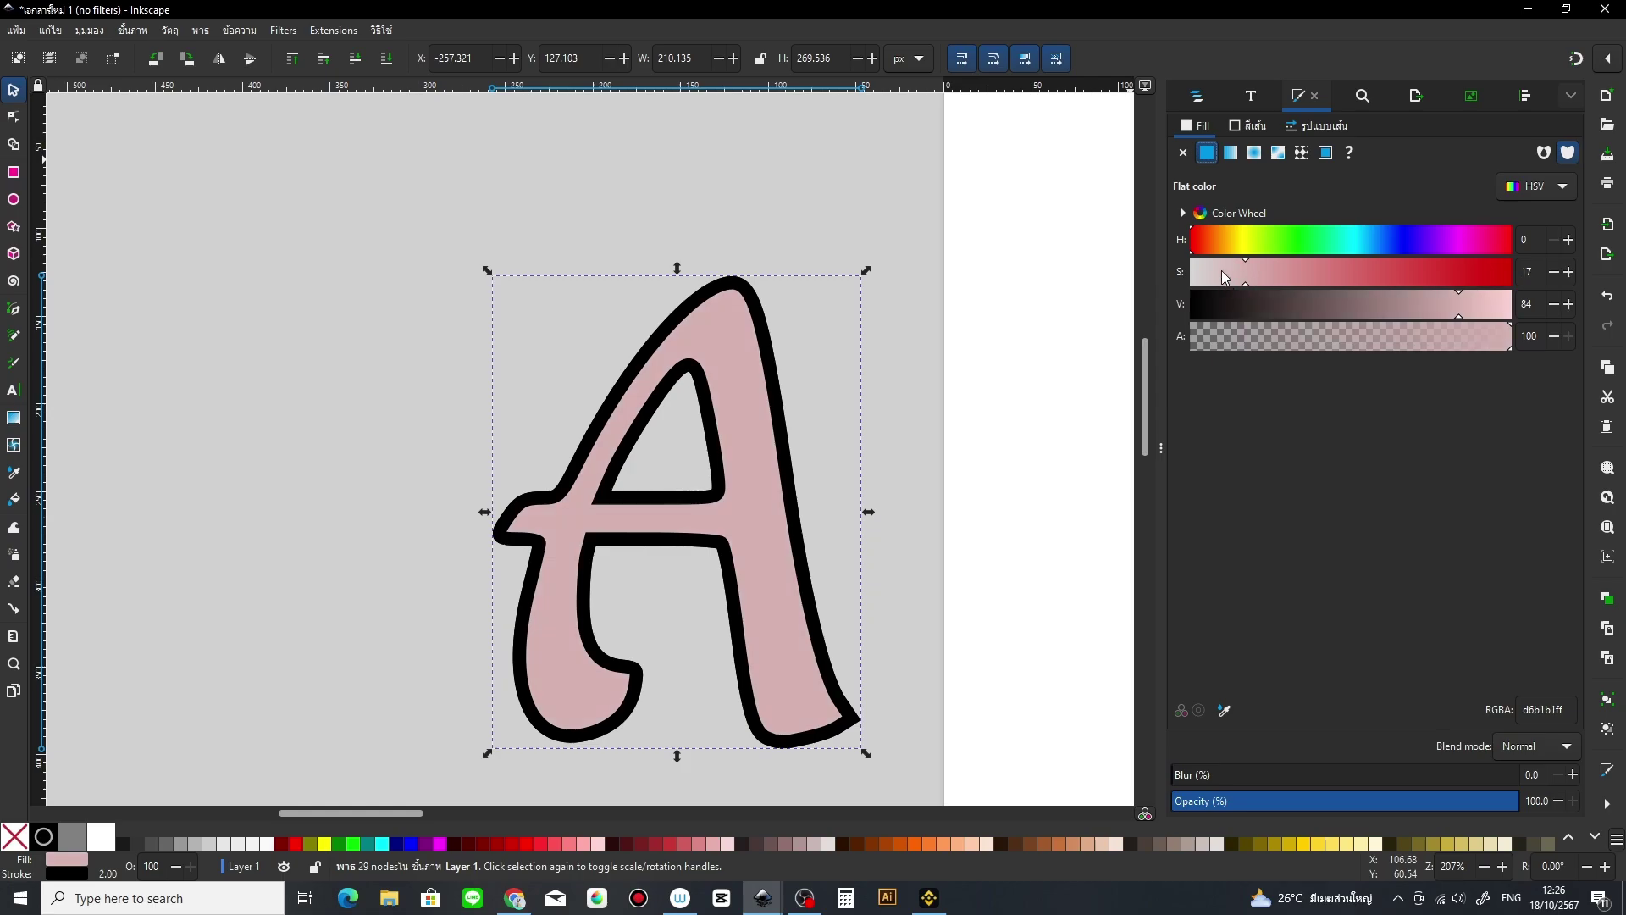
pyautogui.click(1255, 127)
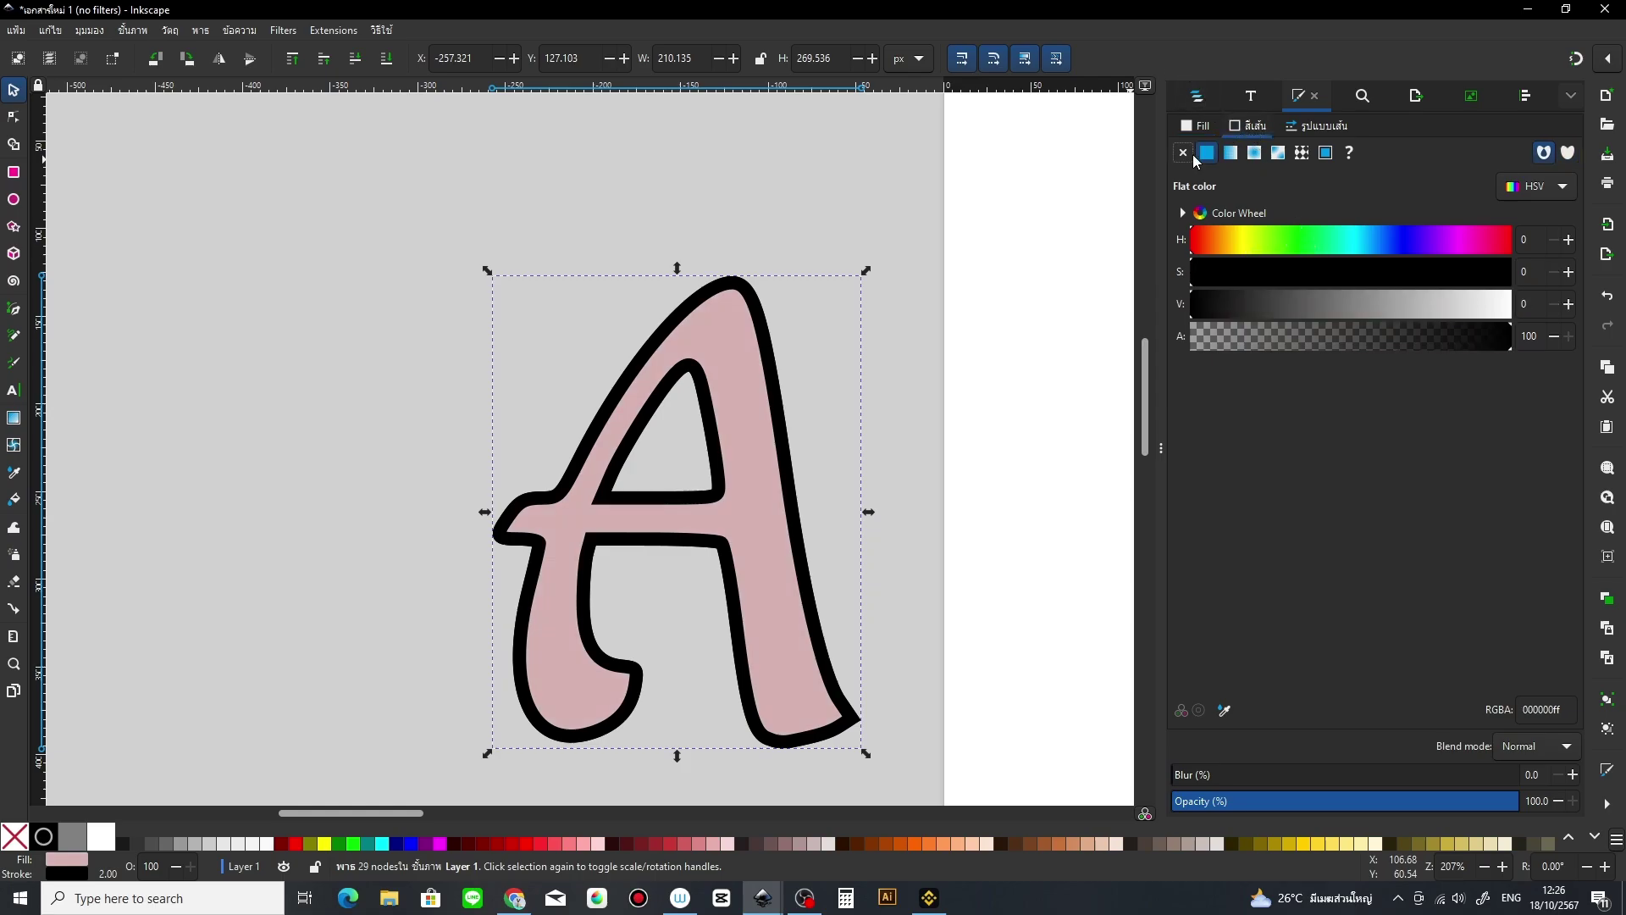
pyautogui.click(1184, 152)
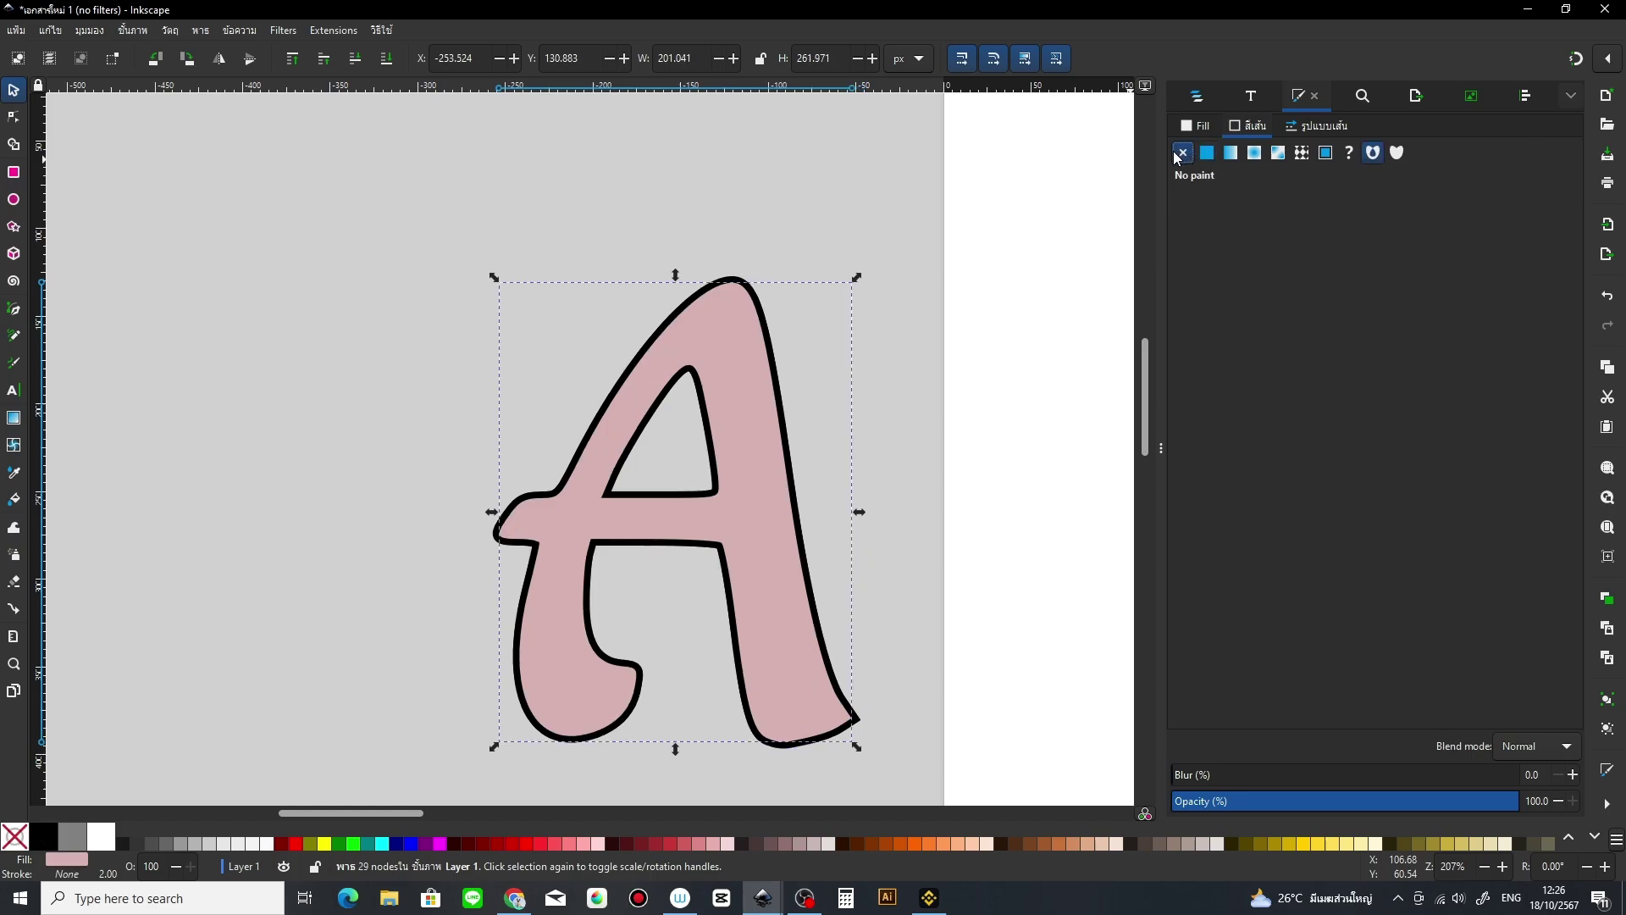
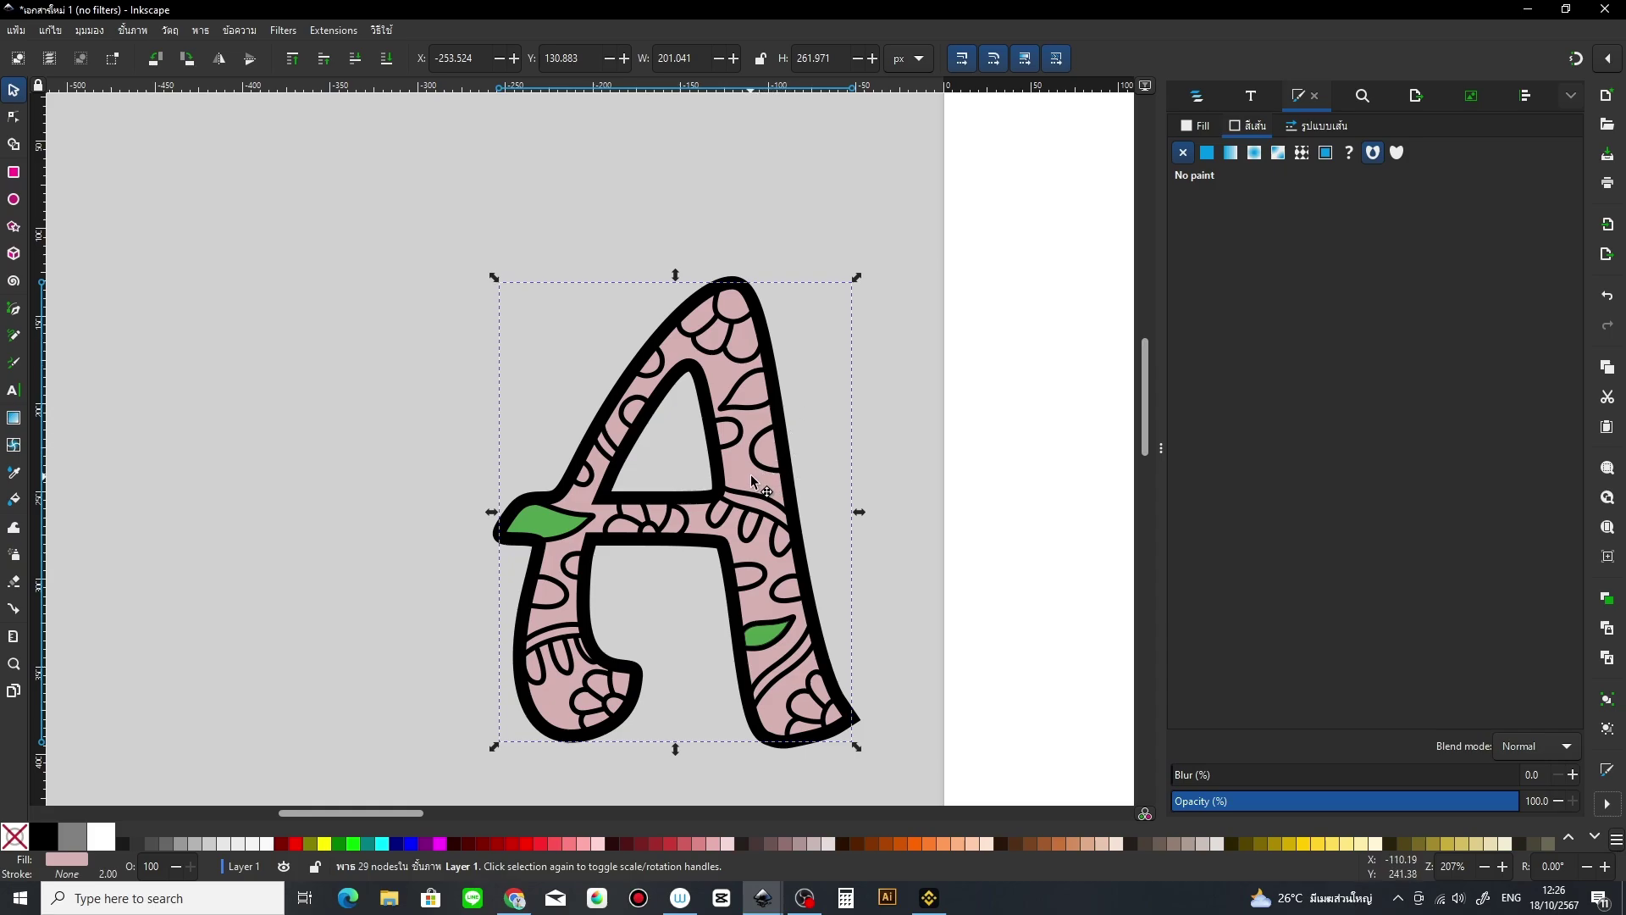
# Step: Try moving the pink fill shape, undo the move, and switch to the Paint Bucket
pyautogui.moveTo(756, 480)
pyautogui.mouseDown()
pyautogui.moveTo(789, 485)
pyautogui.moveTo(1086, 249)
pyautogui.moveTo(1038, 284)
pyautogui.mouseUp()
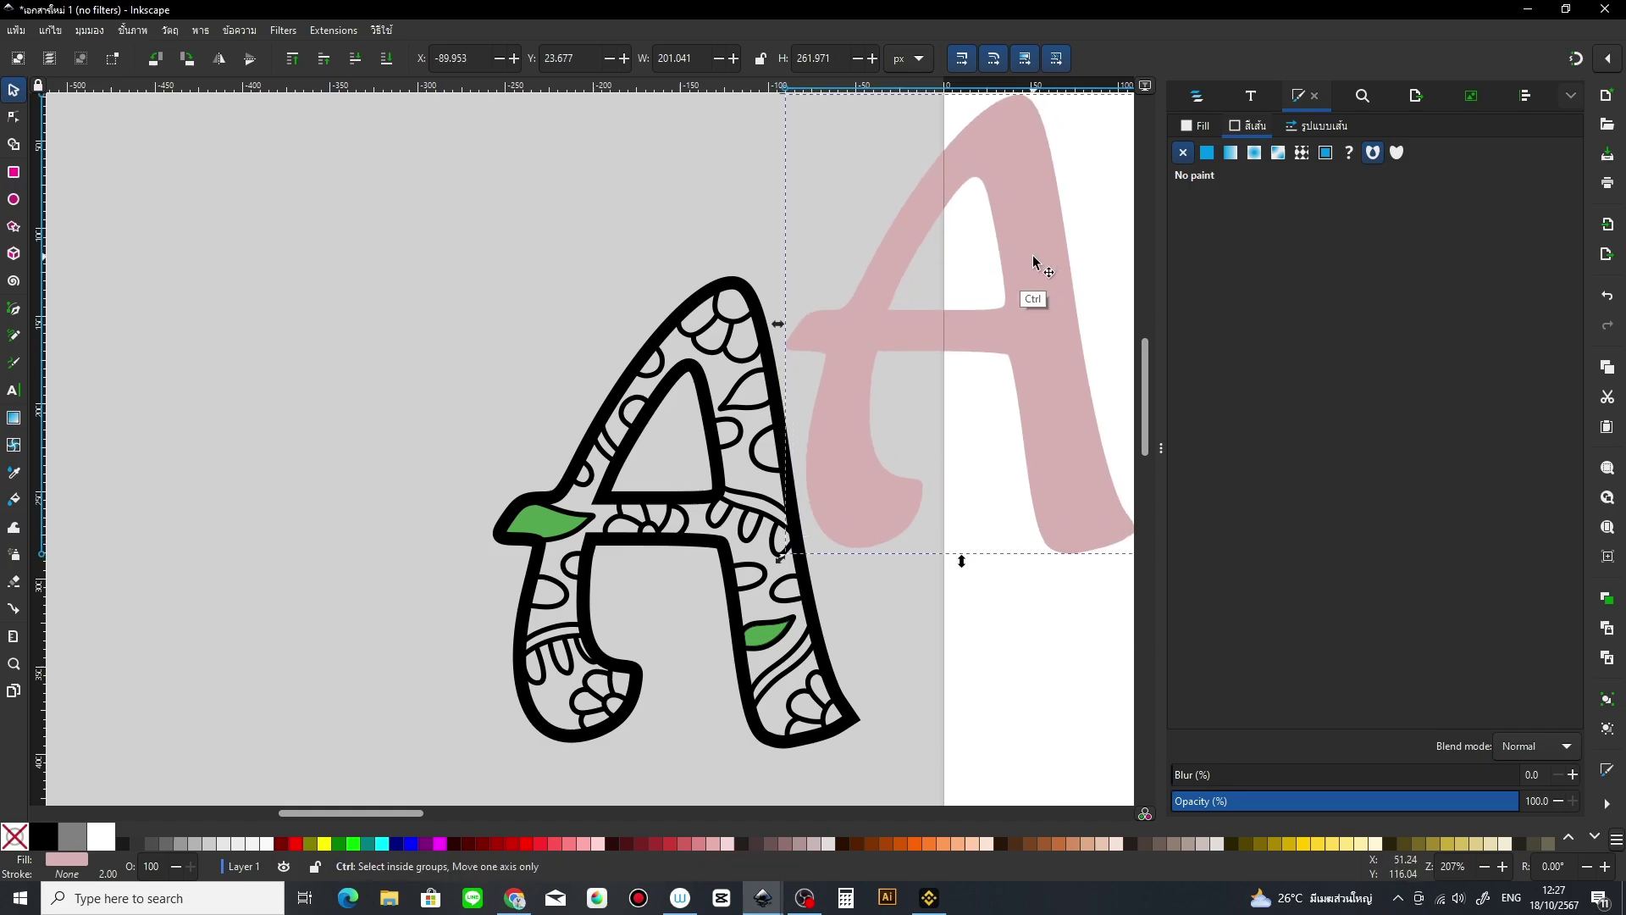
pyautogui.hotkey('ctrl', 'z')
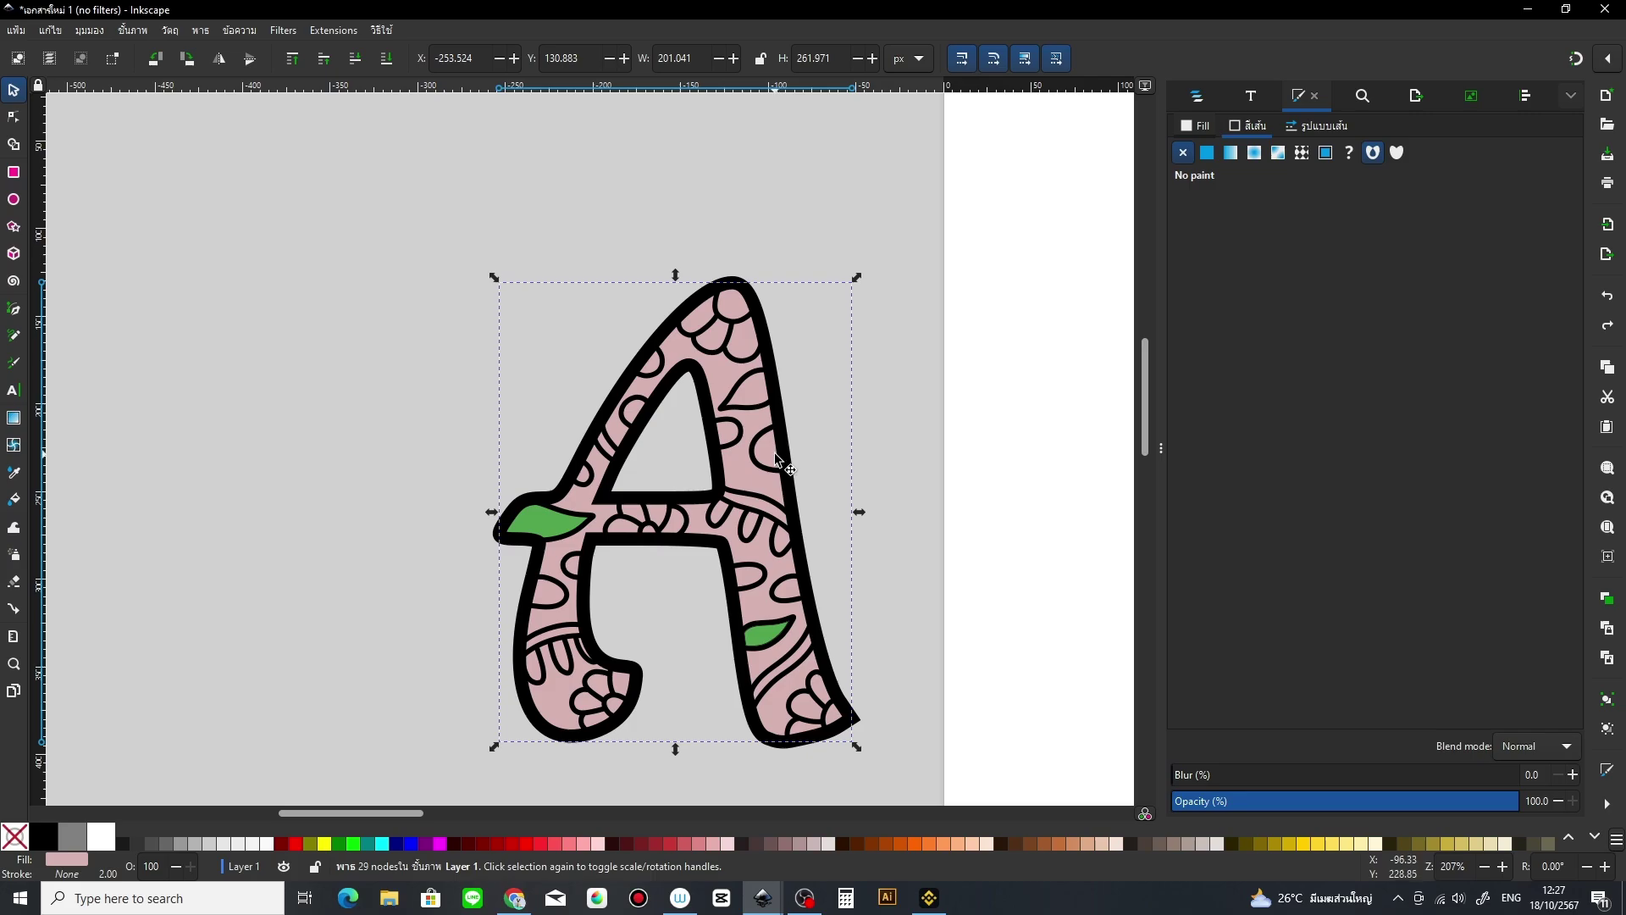
pyautogui.click(14, 501)
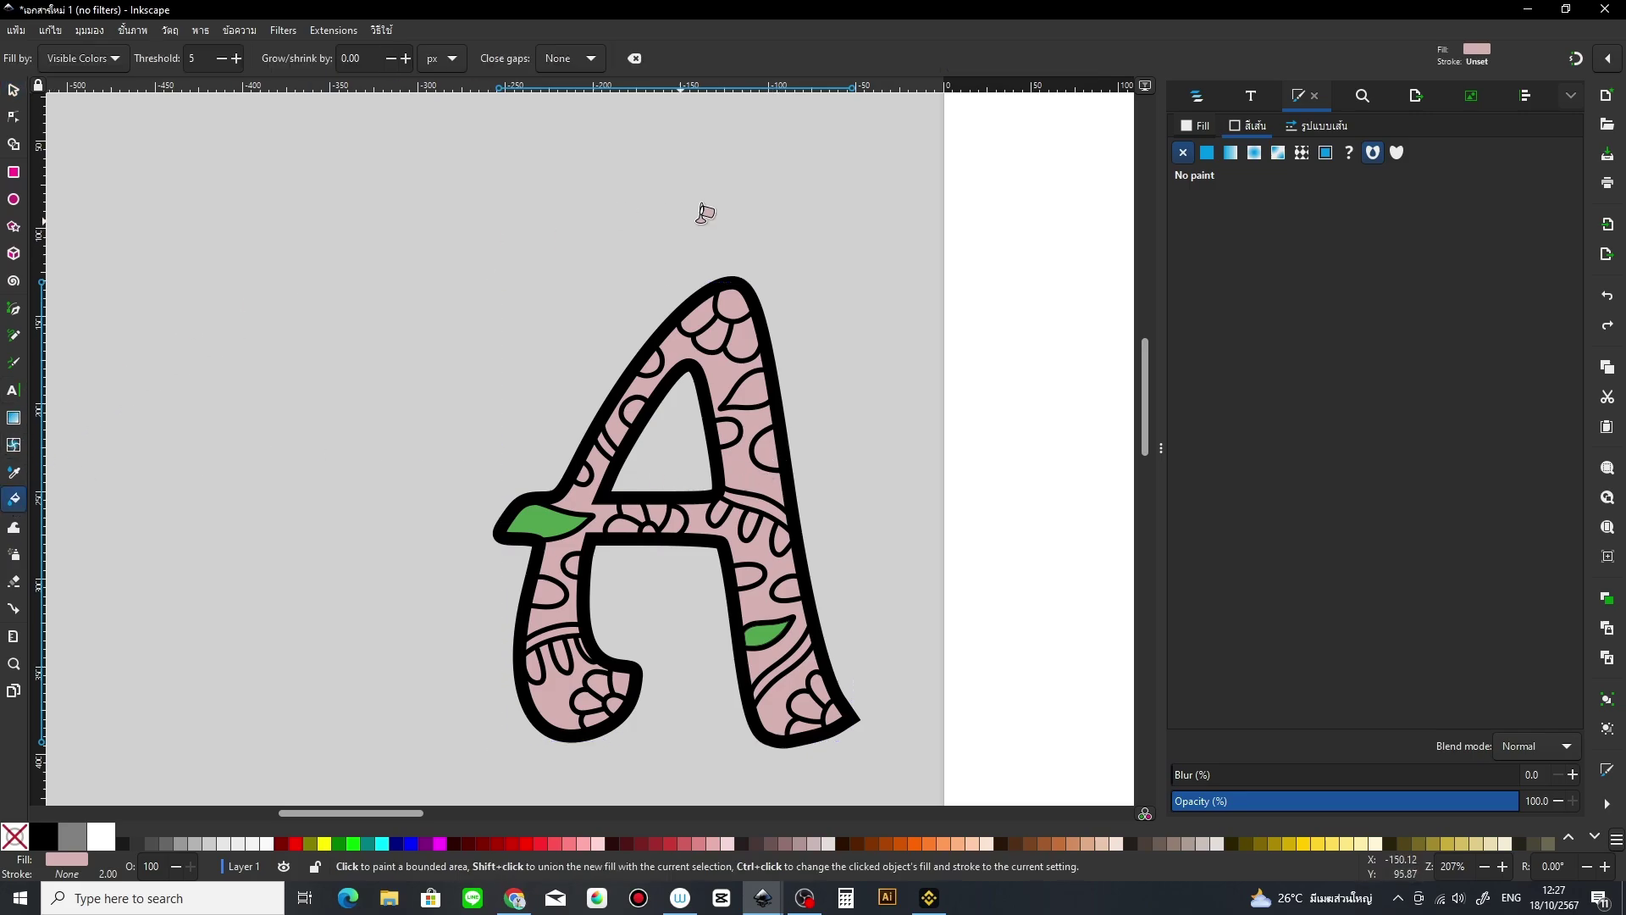
pyautogui.click(13, 89)
pyautogui.click(97, 163)
pyautogui.click(14, 500)
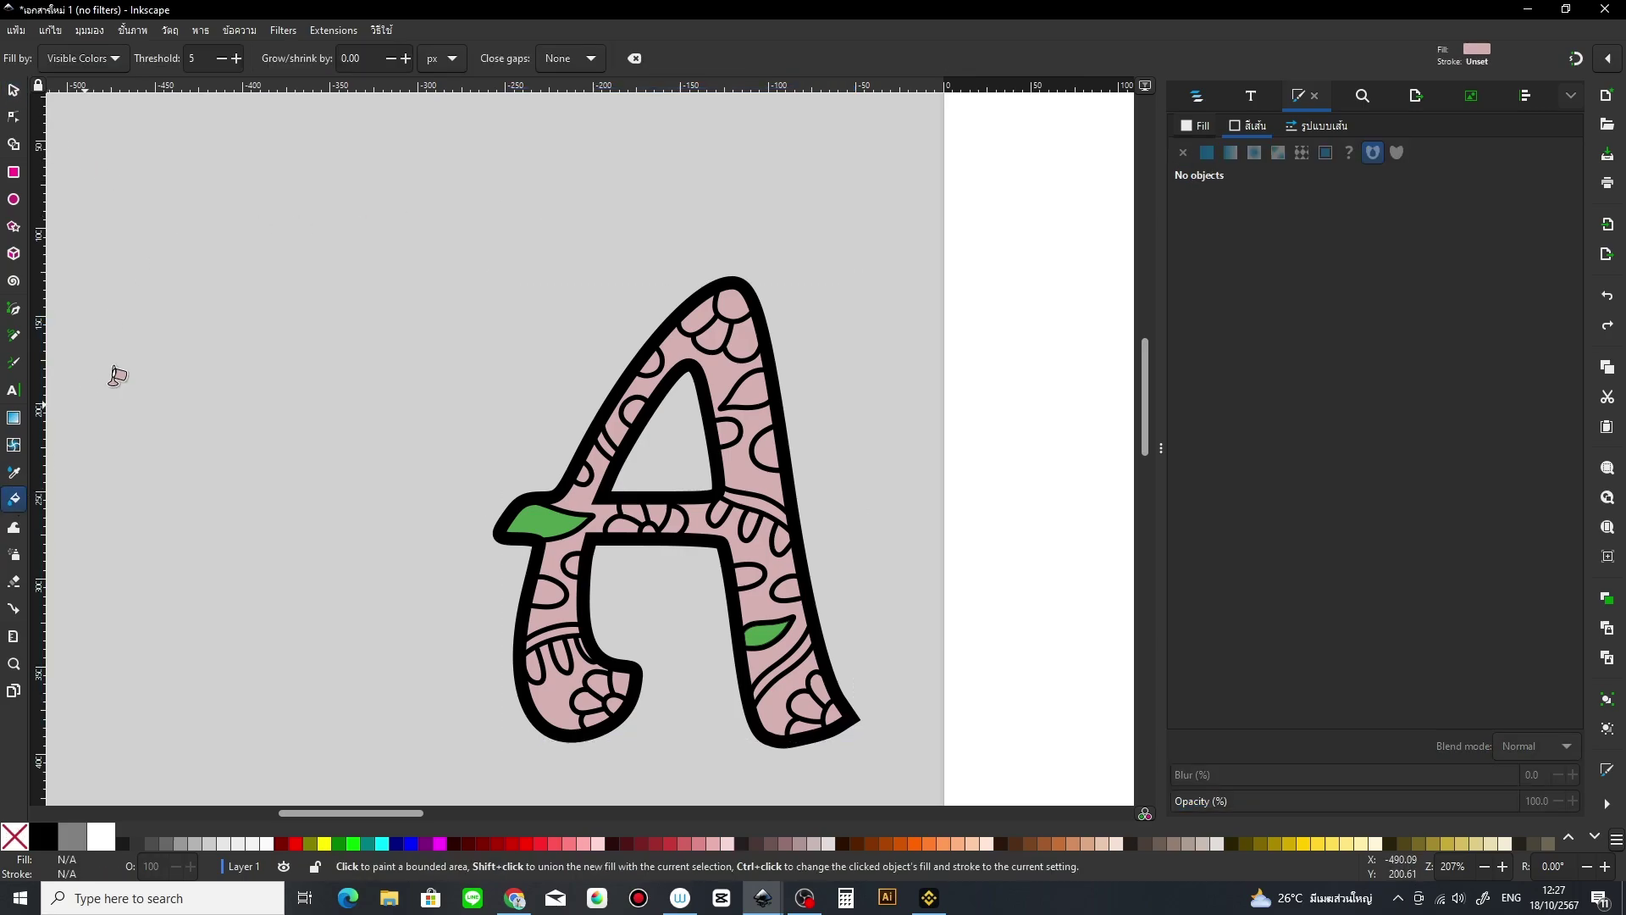
# Step: Bucket-fill the empty area in the A's upper right with brownish-red ae6a59ff (hue 15)
pyautogui.click(1207, 123)
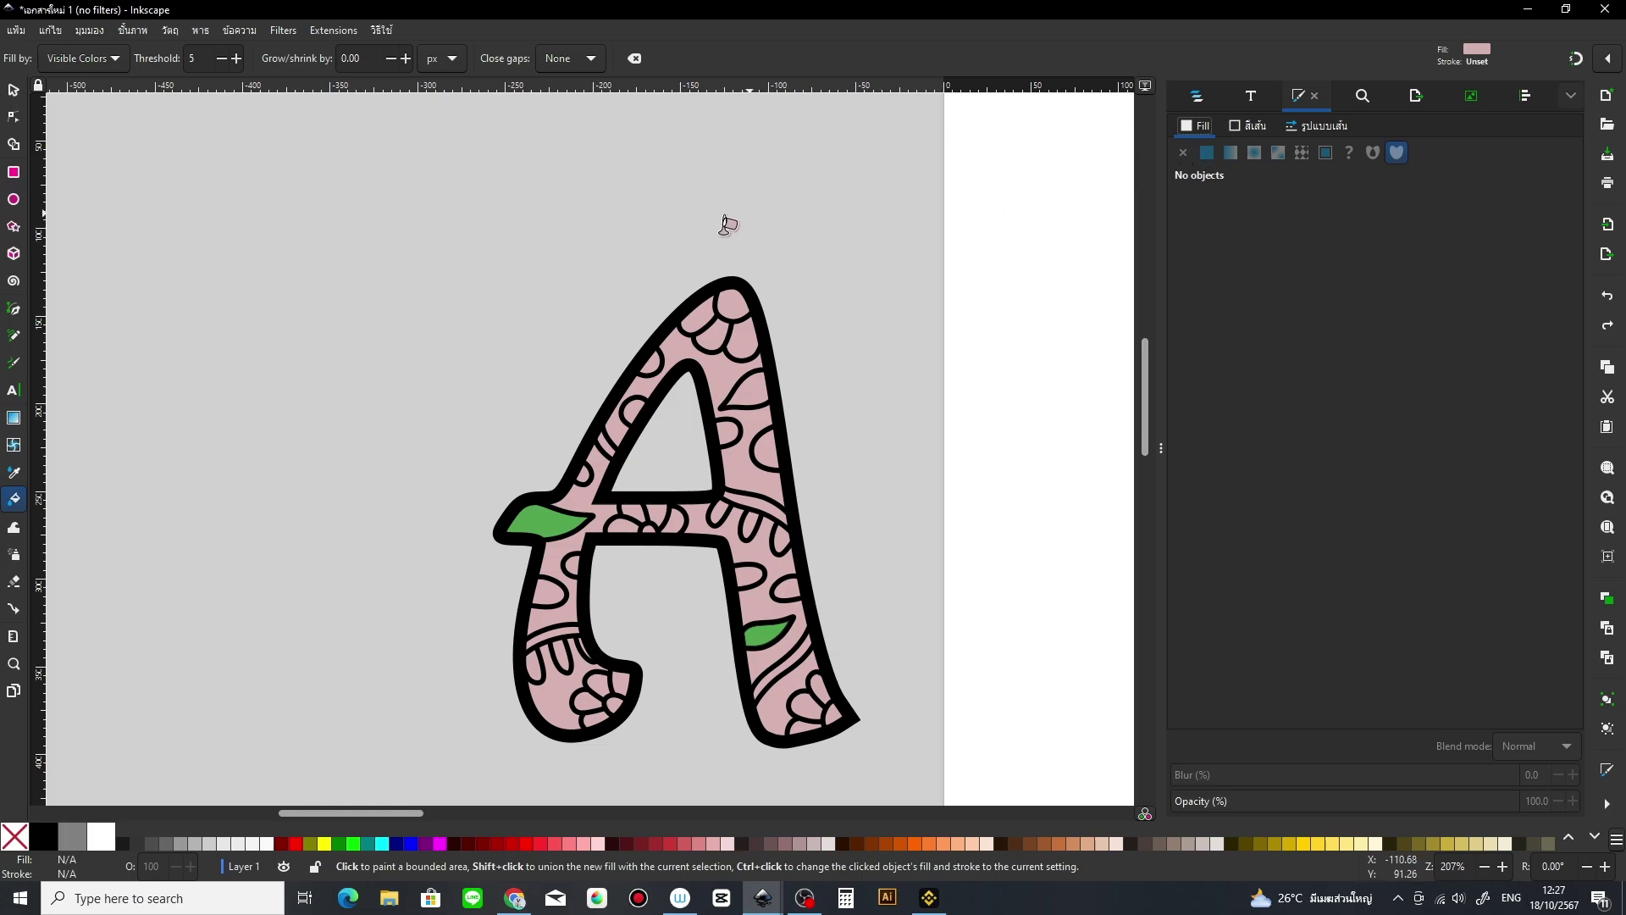
pyautogui.click(757, 380)
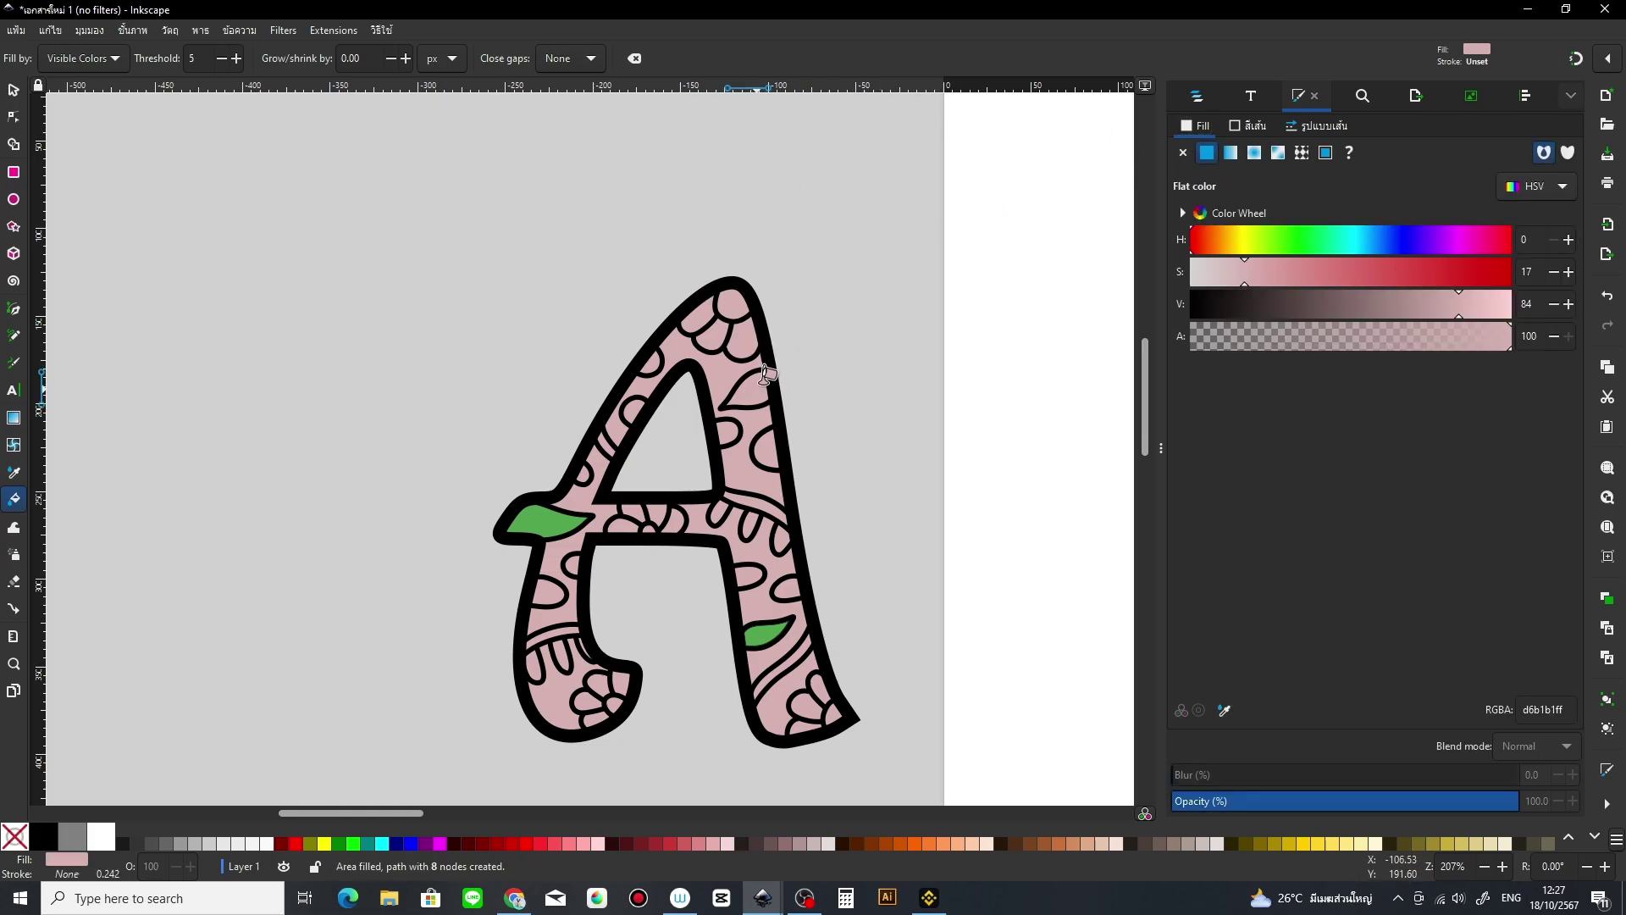
pyautogui.click(1288, 239)
pyautogui.click(1358, 273)
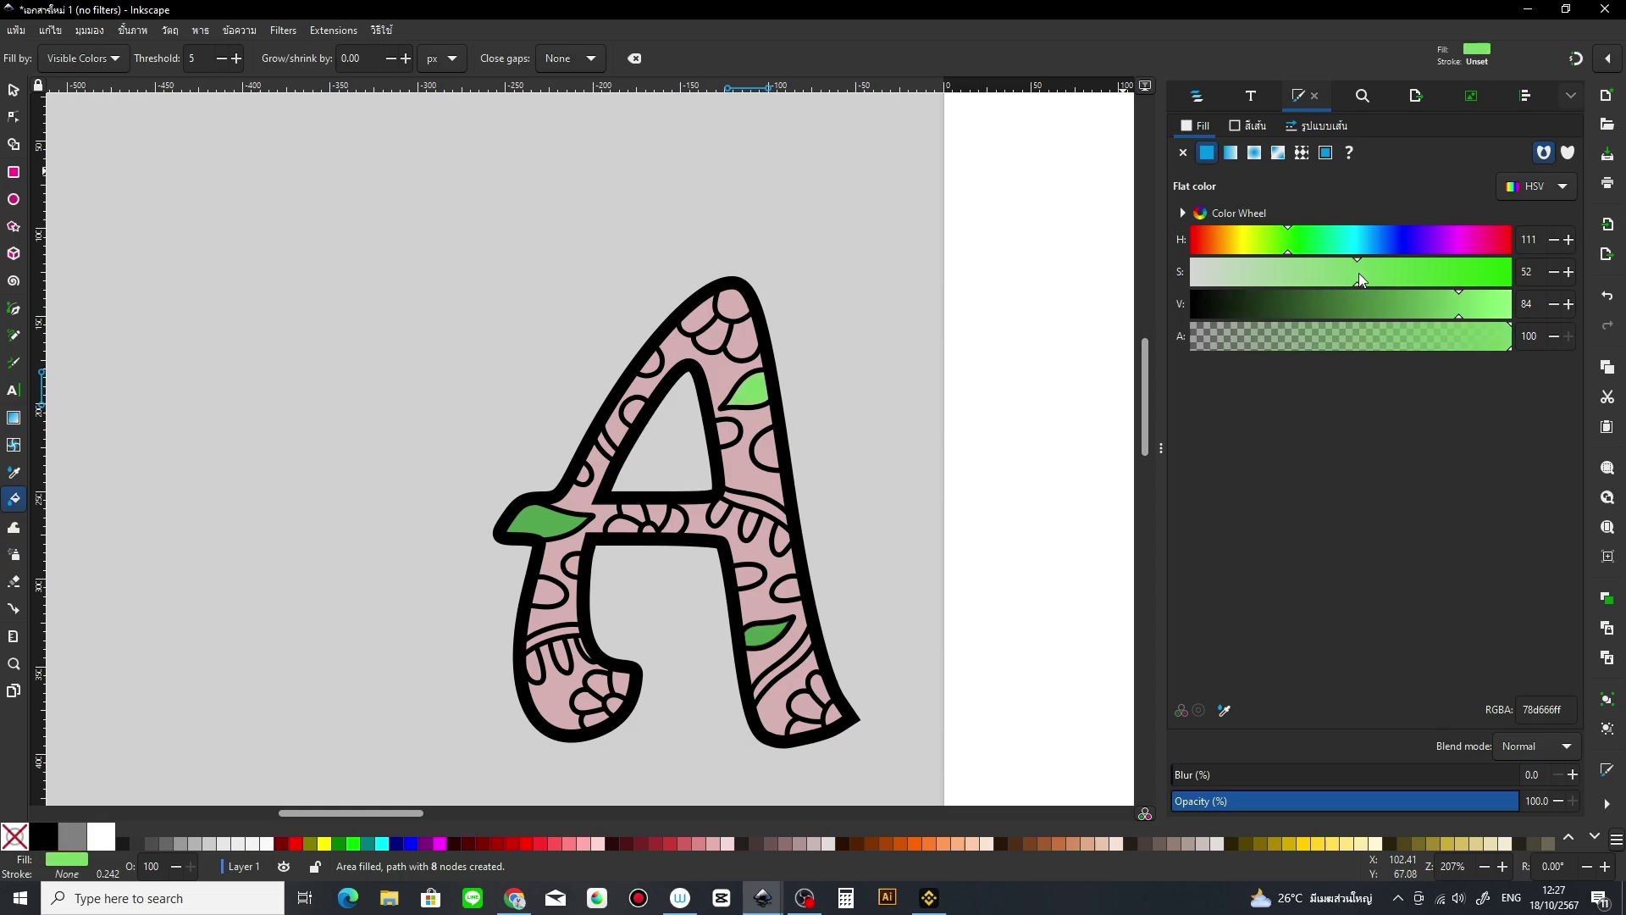
pyautogui.click(1410, 303)
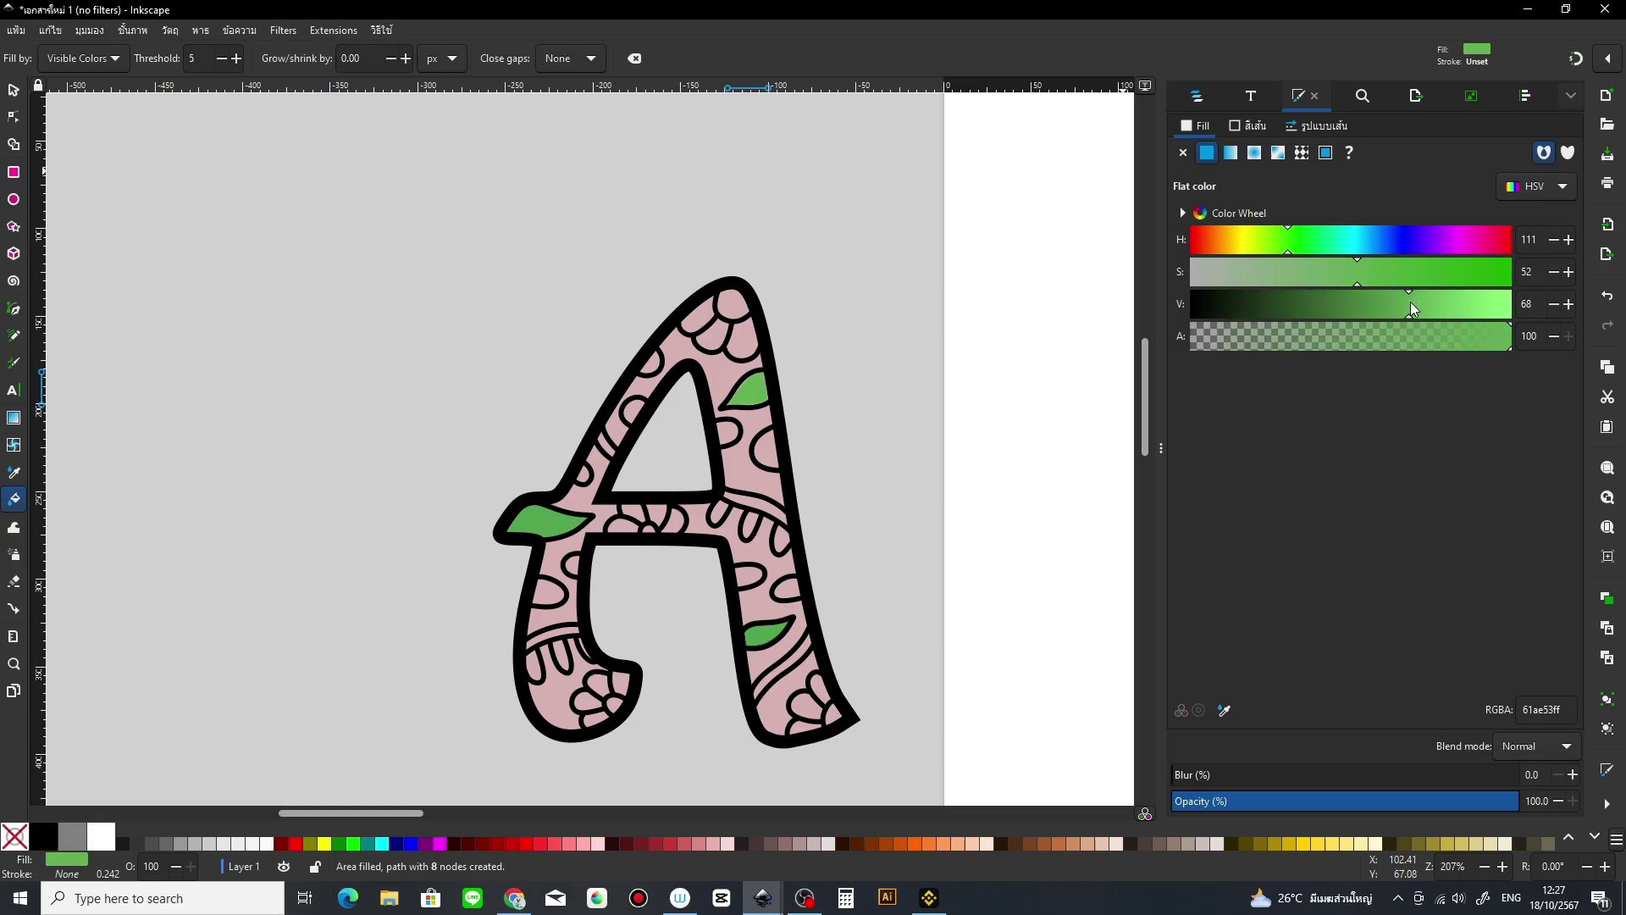
pyautogui.click(1203, 240)
pyautogui.click(1204, 240)
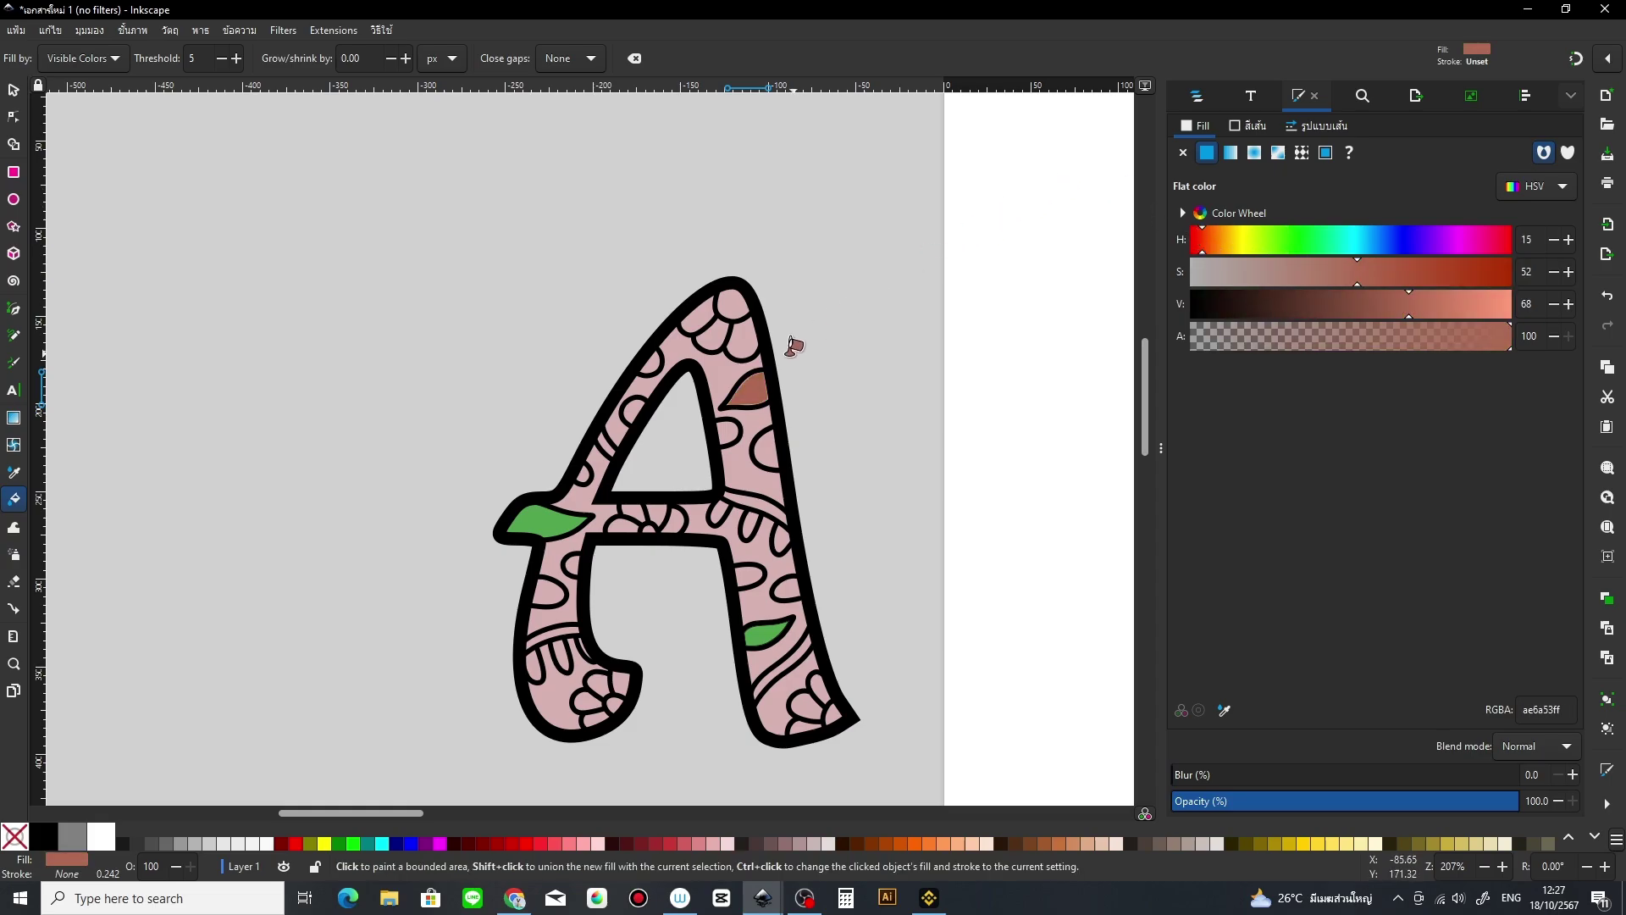
pyautogui.press('z')
pyautogui.click(746, 398)
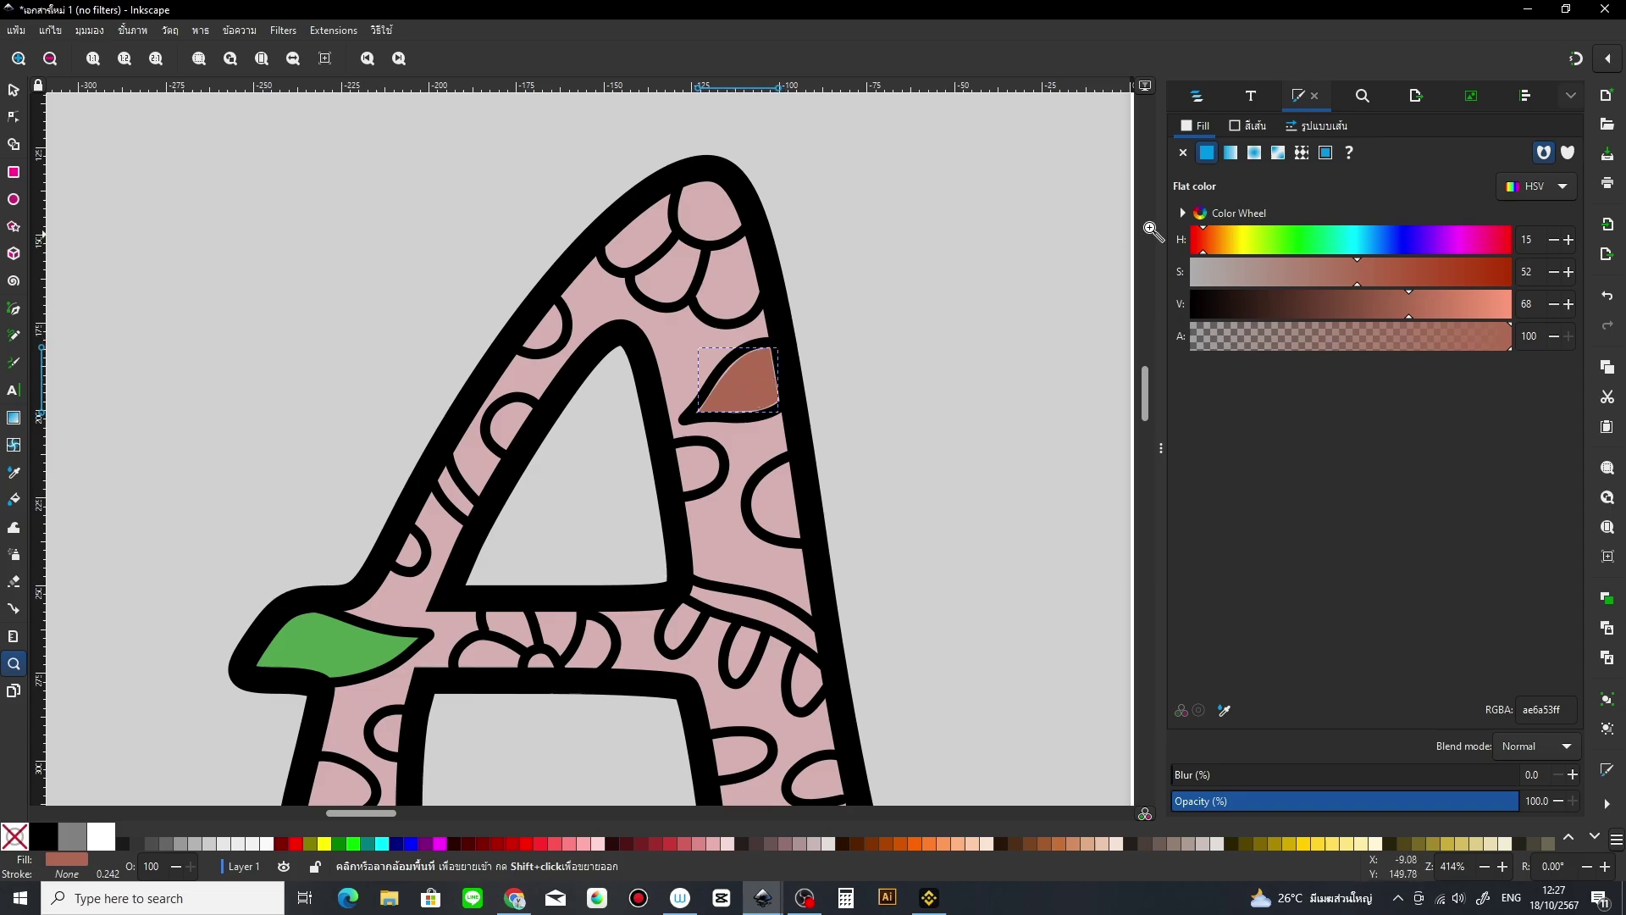
# Step: Recolour the leaf fill to purple 7753aeff and give it a flat 7753aeff outline
pyautogui.moveTo(1409, 244)
pyautogui.mouseDown()
pyautogui.moveTo(1453, 239)
pyautogui.moveTo(1422, 246)
pyautogui.mouseUp()
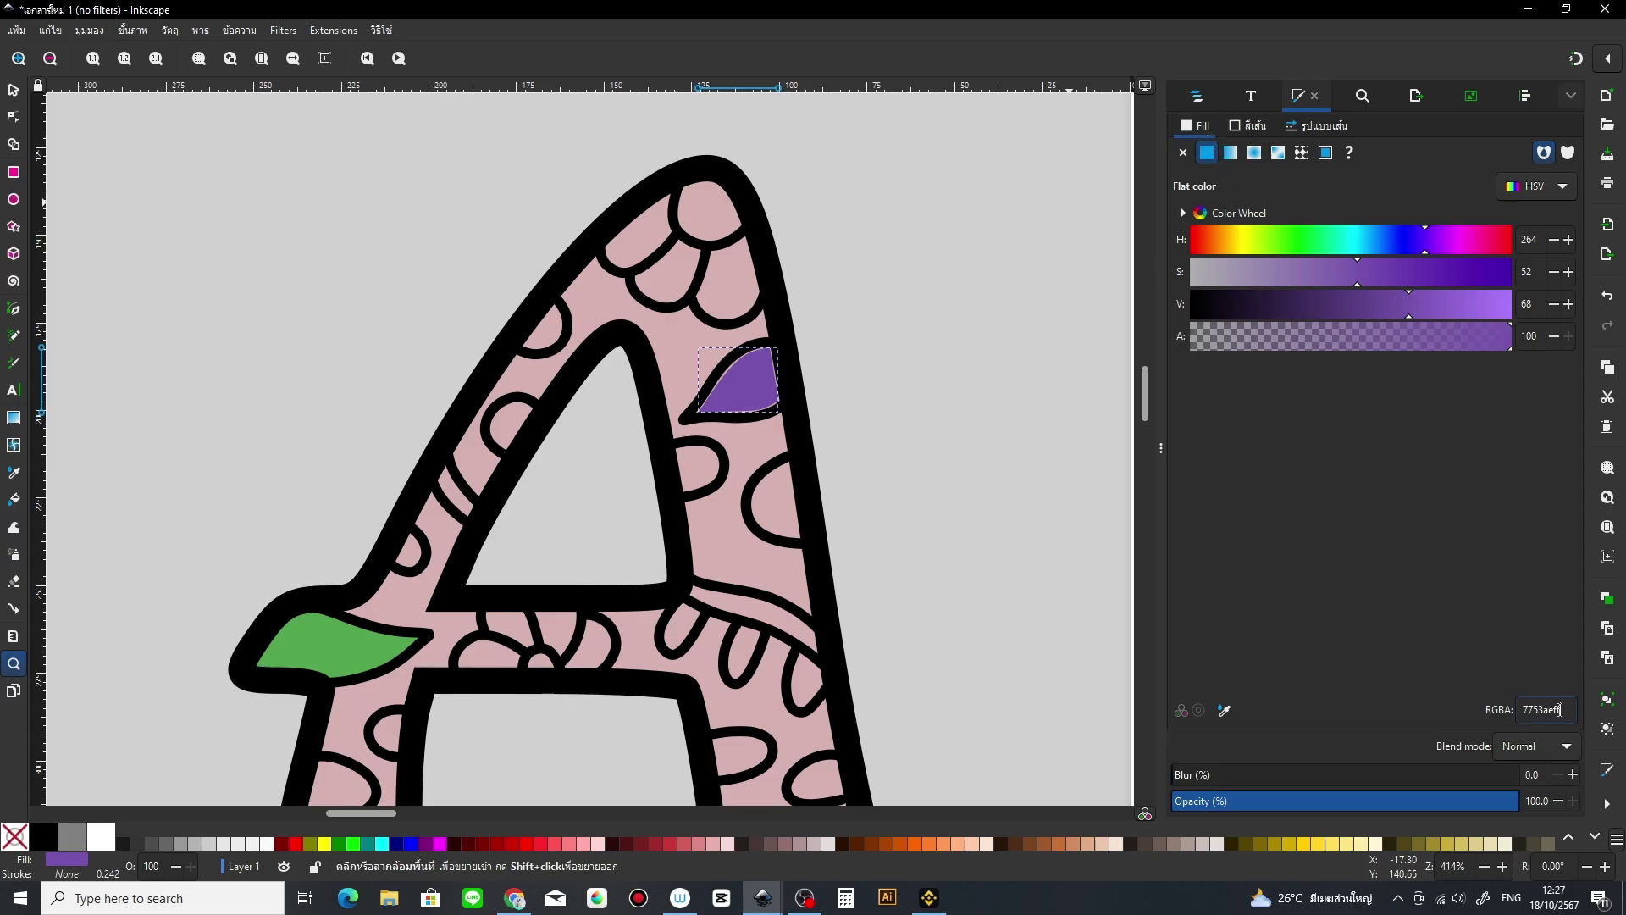
pyautogui.moveTo(1560, 710); pyautogui.dragTo(1497, 720)
pyautogui.hotkey('ctrl', 'c')
pyautogui.press('ctrl')
pyautogui.click(1257, 125)
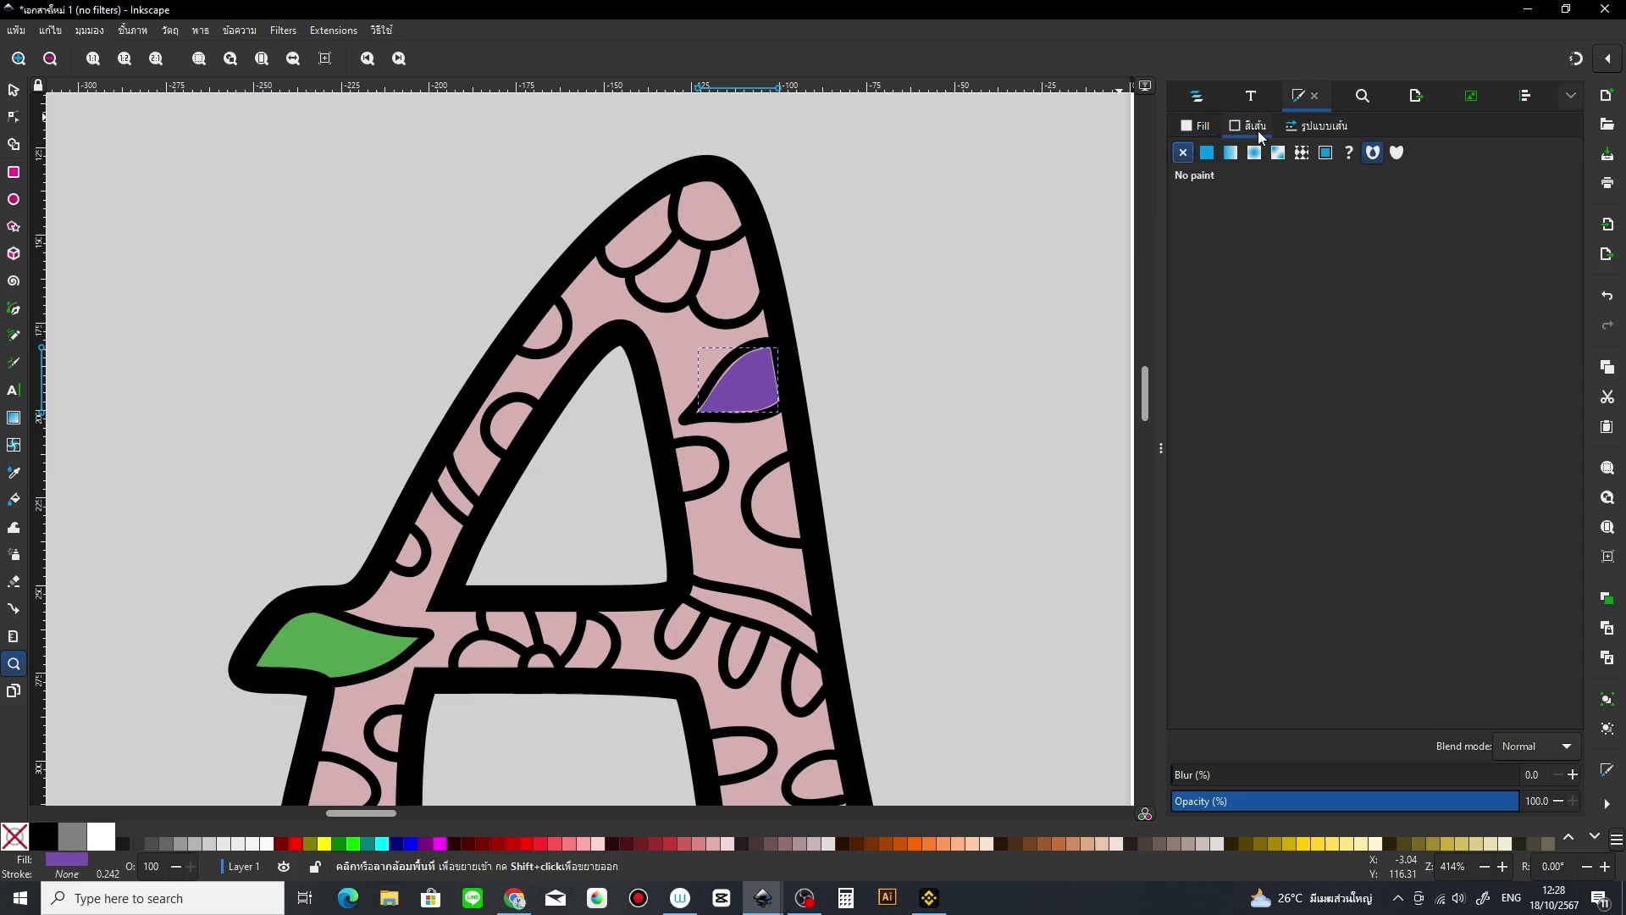
pyautogui.click(1206, 154)
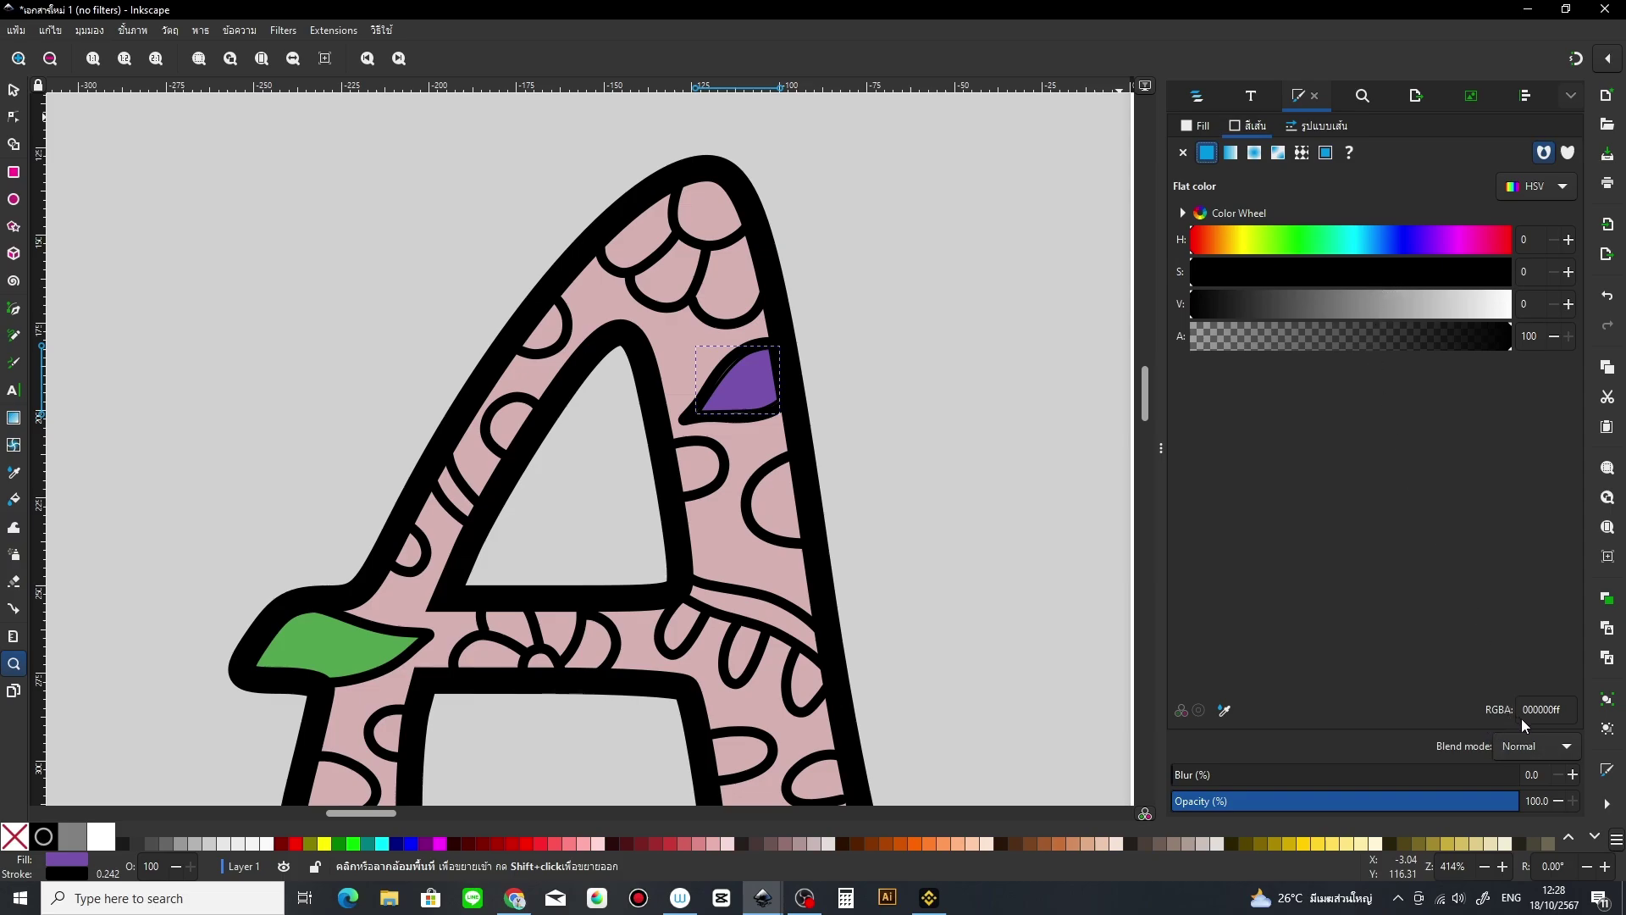
pyautogui.moveTo(1567, 704); pyautogui.dragTo(1474, 703)
pyautogui.hotkey('ctrl', 'v')
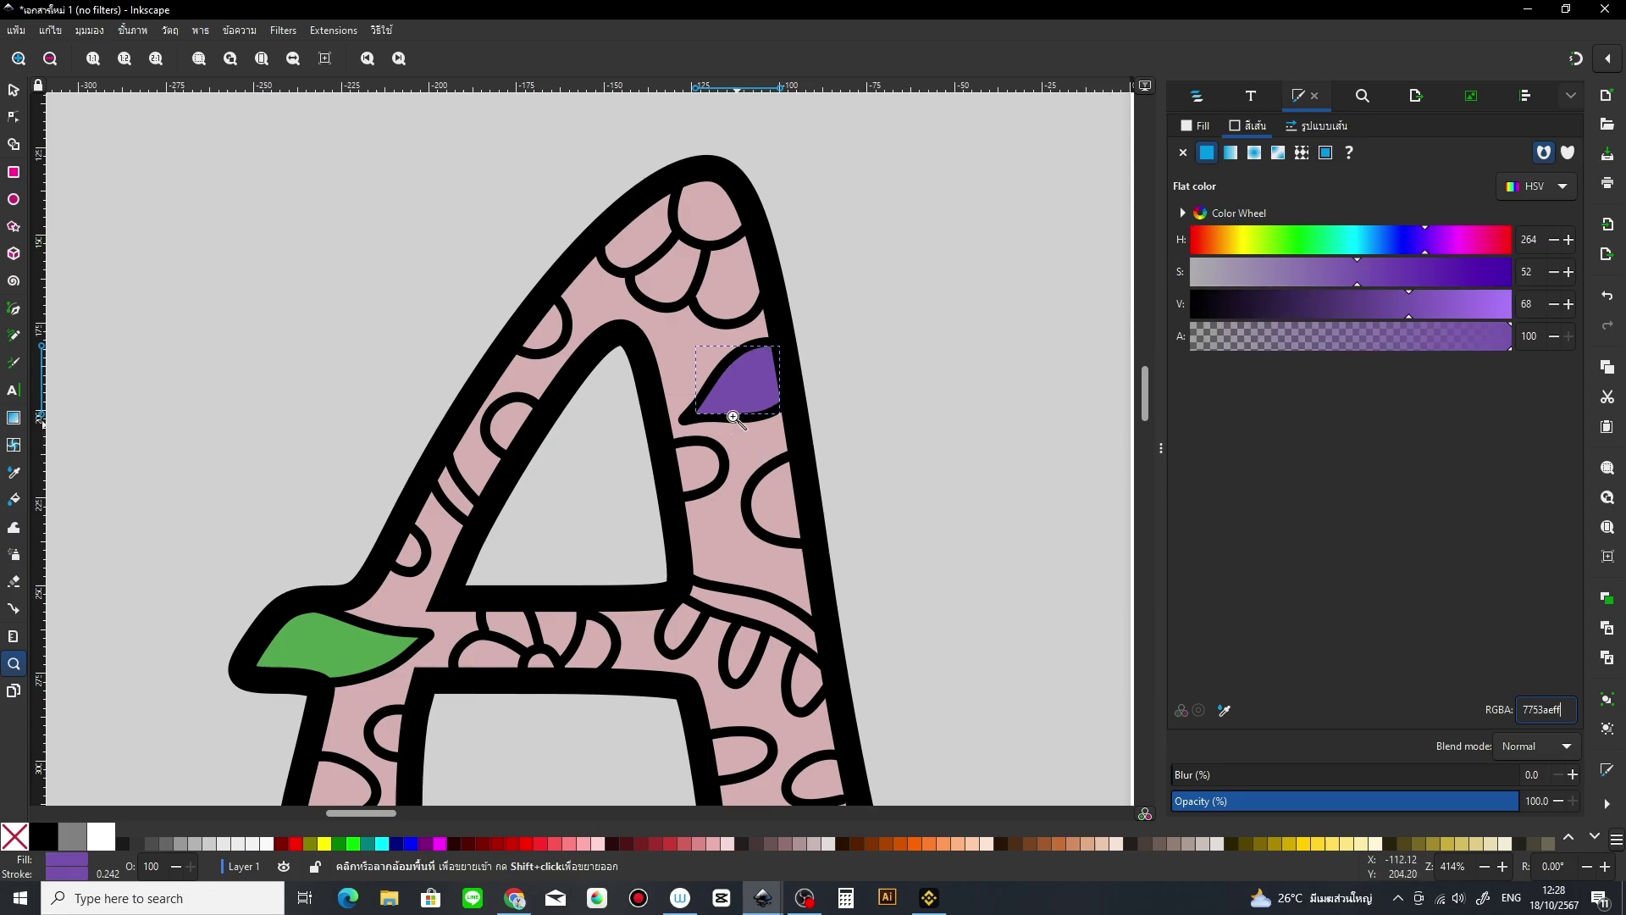
pyautogui.click(13, 89)
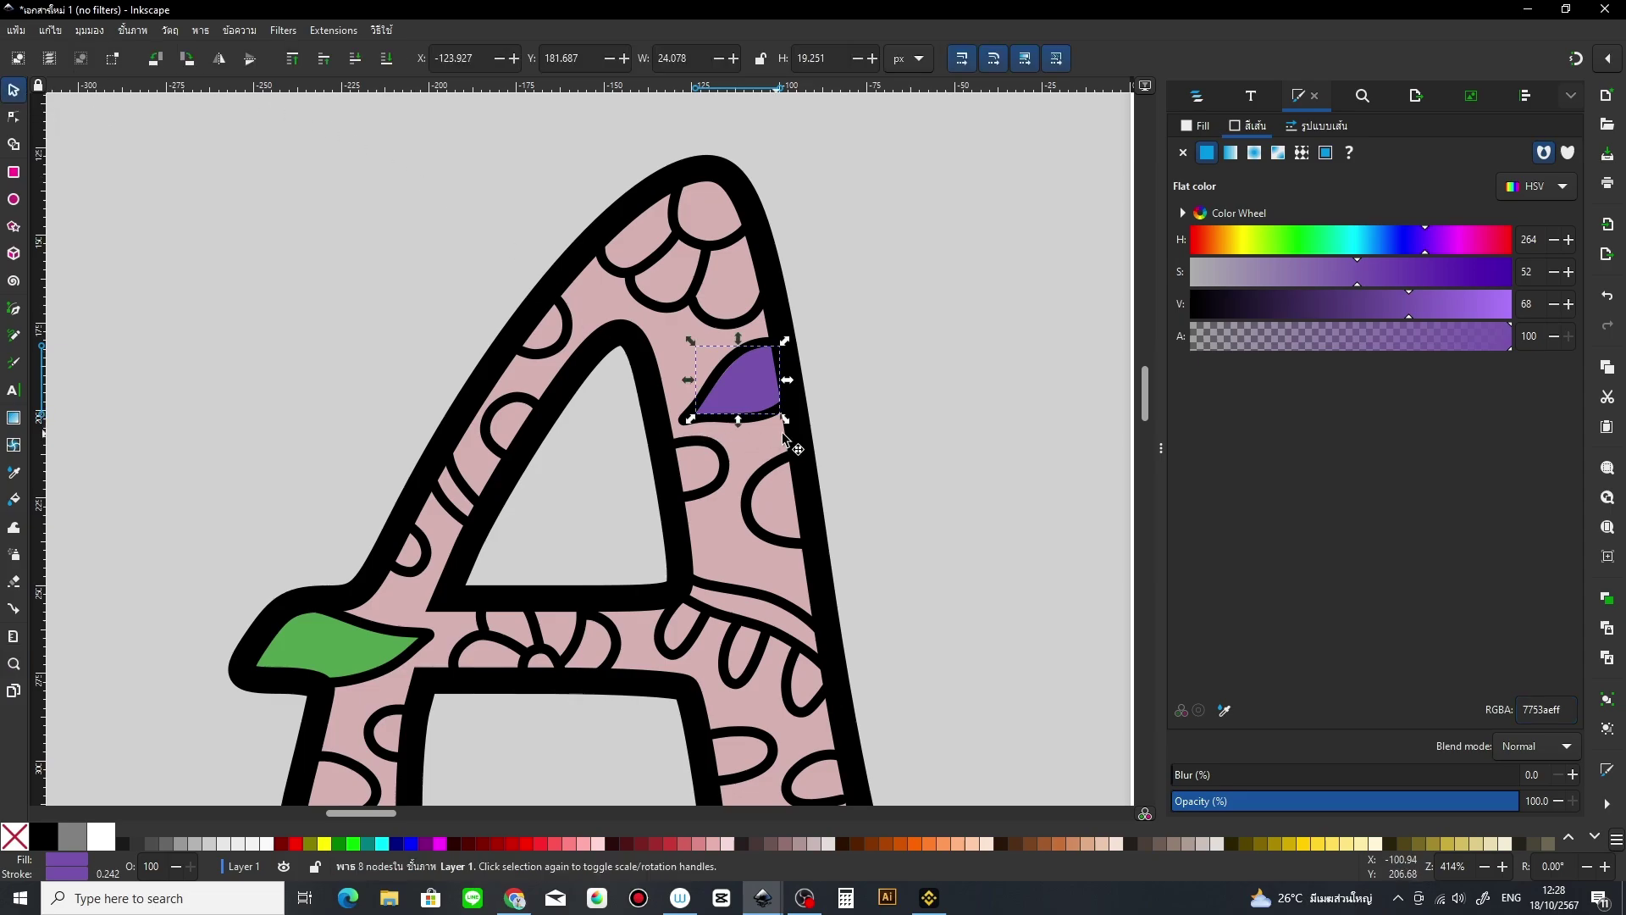
# Step: Zoom from the purple leaf up to the scallops at the top of the arch, panning onto the lower scallops
pyautogui.click(842, 382)
pyautogui.press('z')
pyautogui.click(738, 413)
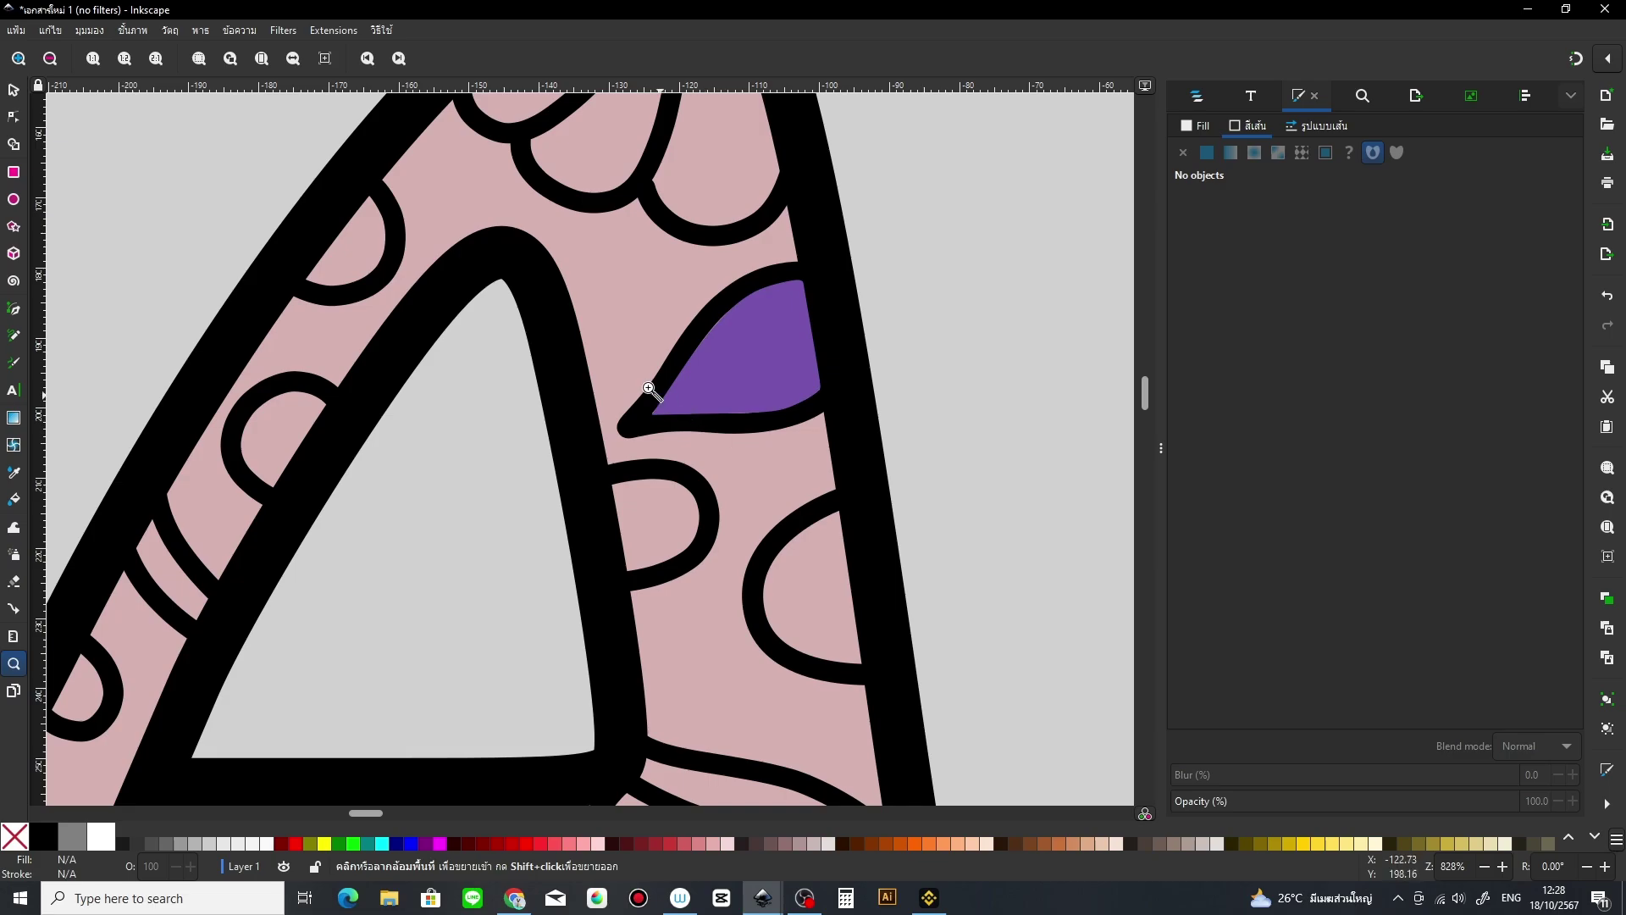
pyautogui.click(592, 301)
pyautogui.scroll(5, 652, 335)
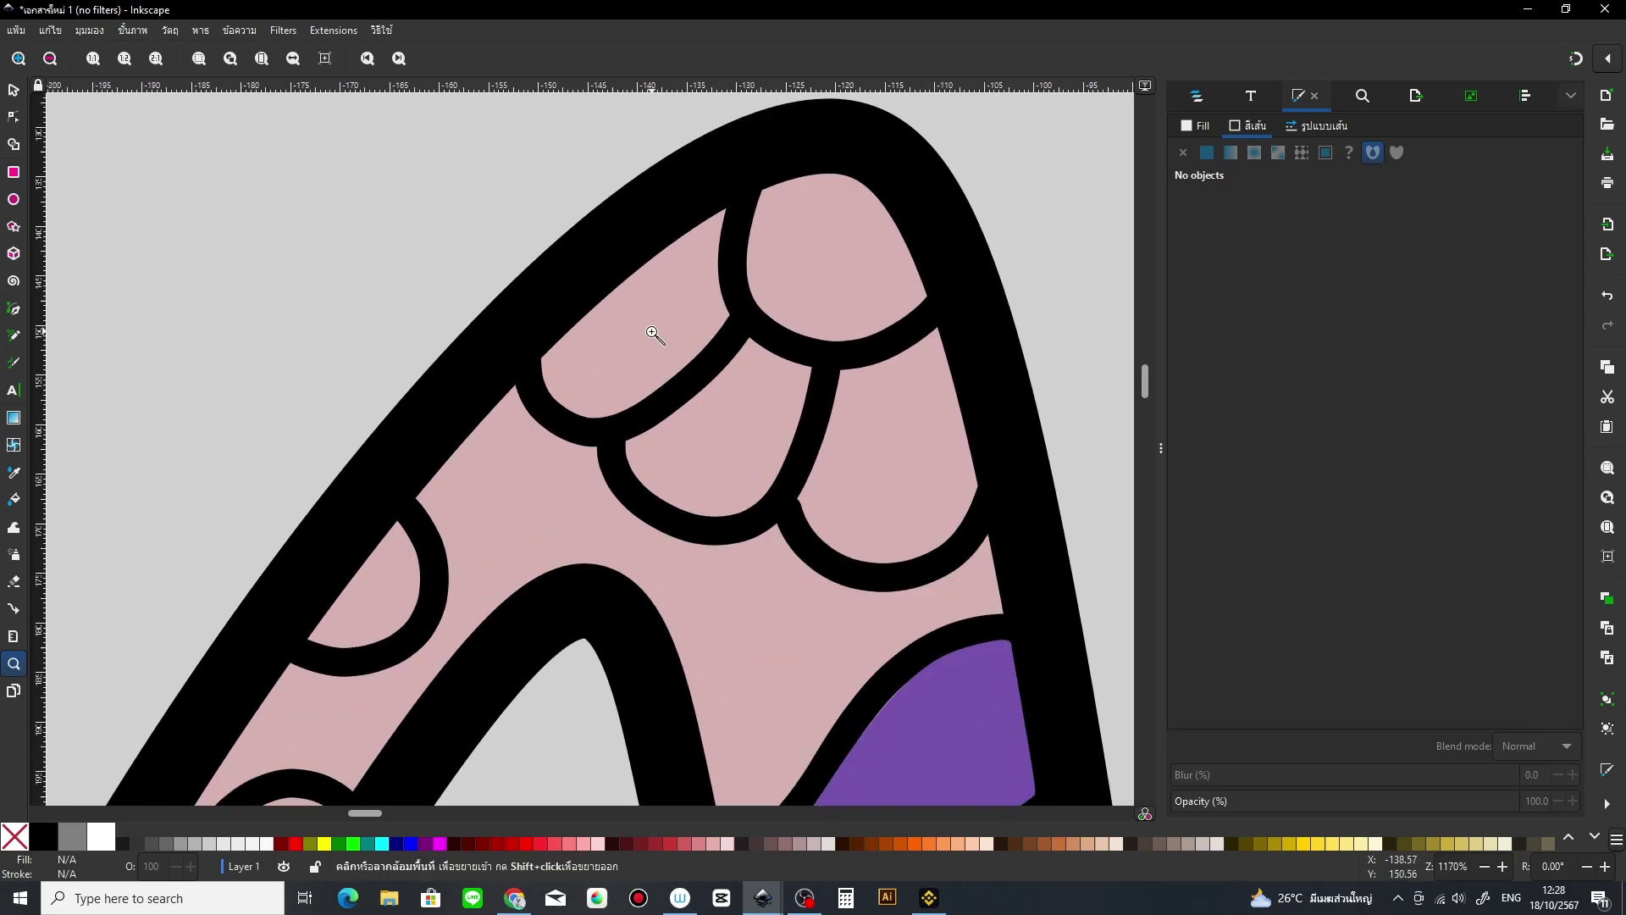
pyautogui.click(652, 335)
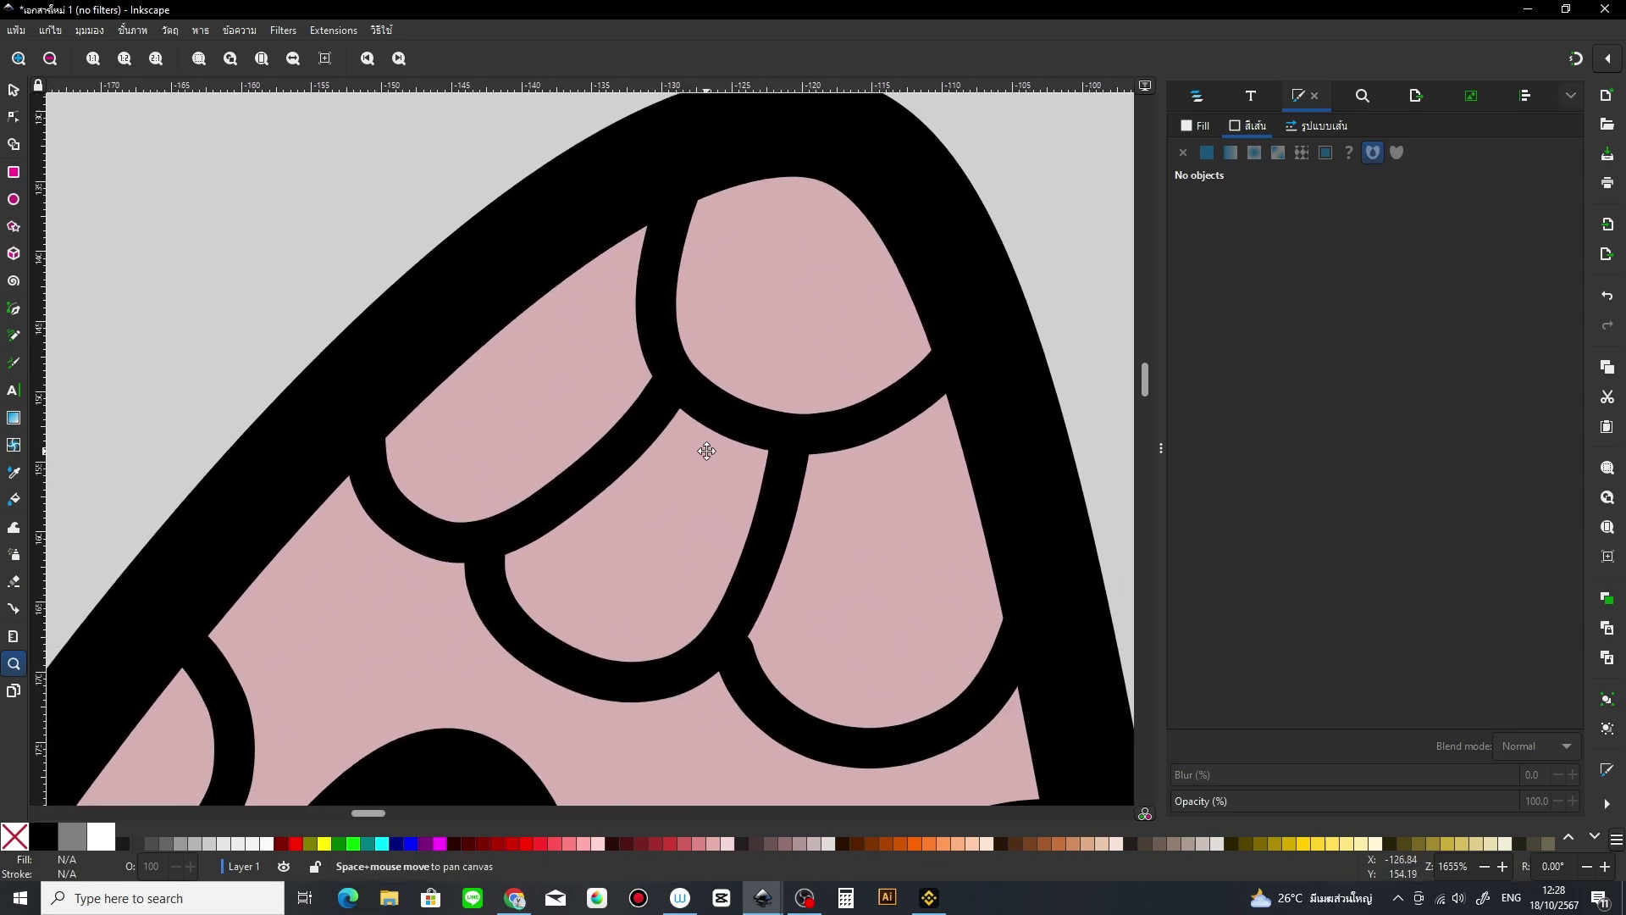
pyautogui.click(722, 465)
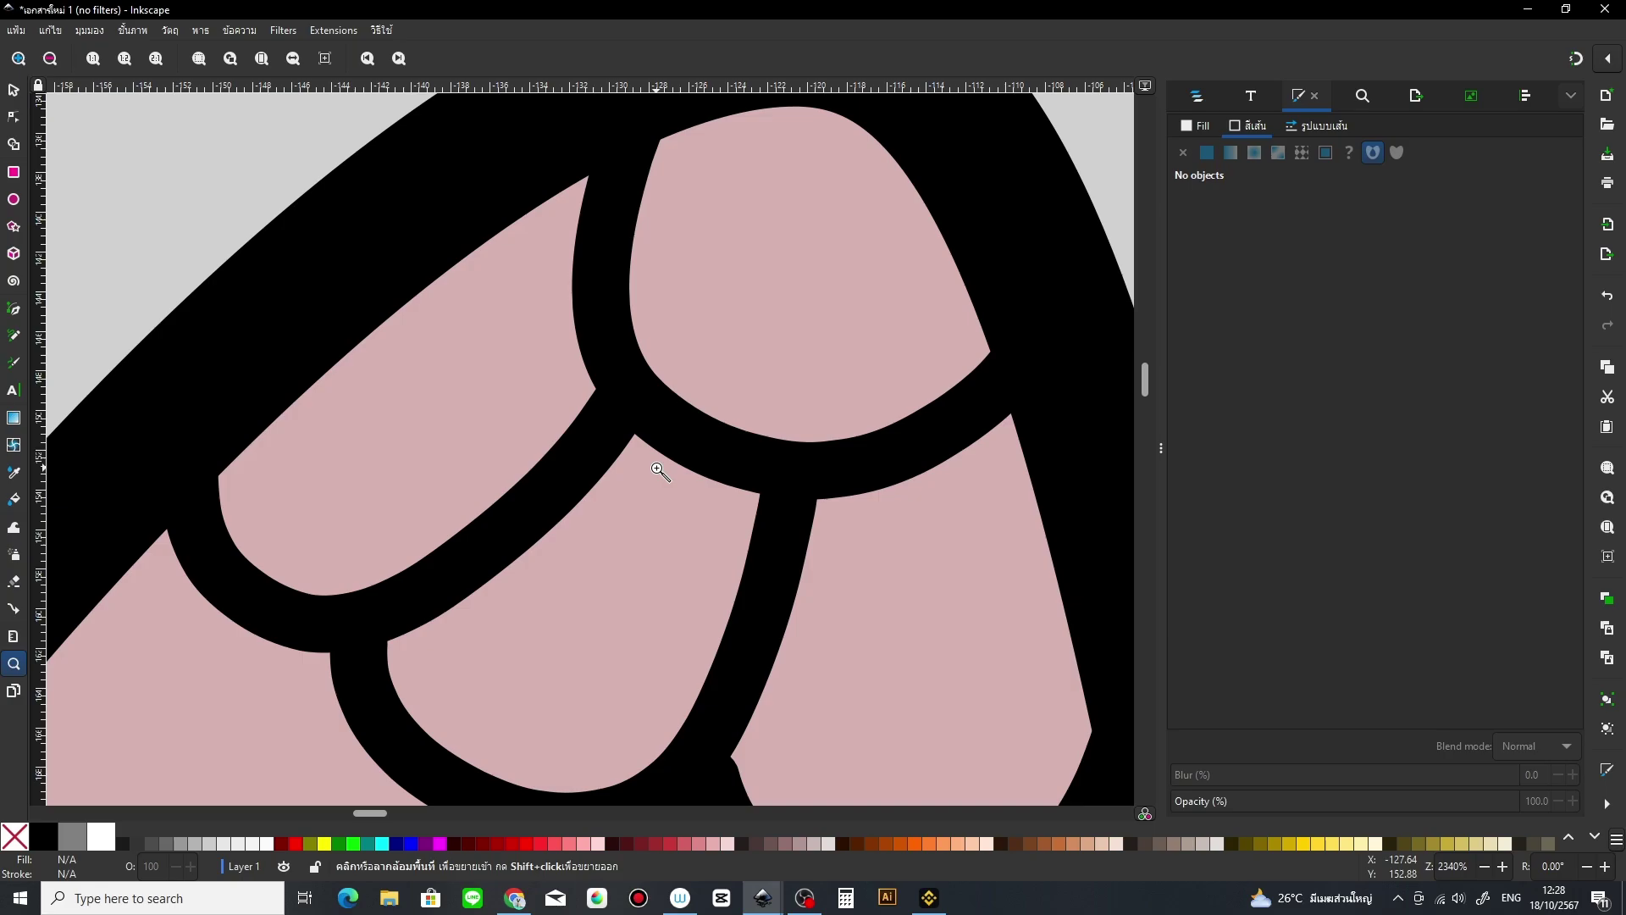
pyautogui.moveTo(470, 436)
pyautogui.mouseDown()
pyautogui.moveTo(594, 527)
pyautogui.moveTo(589, 461)
pyautogui.mouseUp()
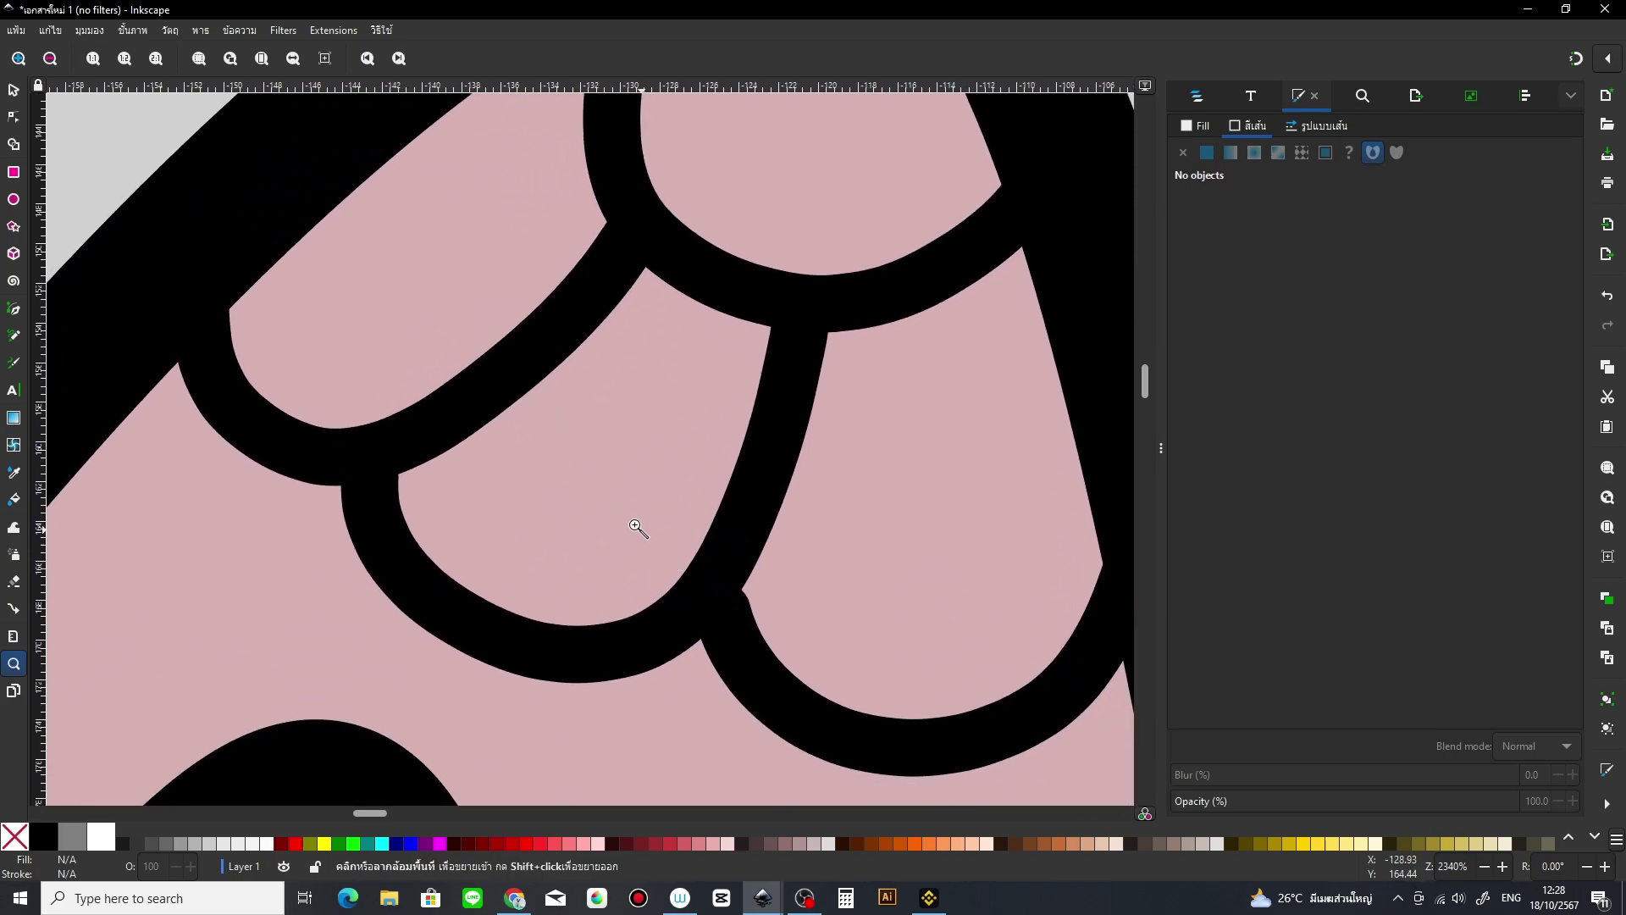
# Step: Nudge the end nodes of the lower right scallop line and the short black doodle stroke
pyautogui.click(13, 118)
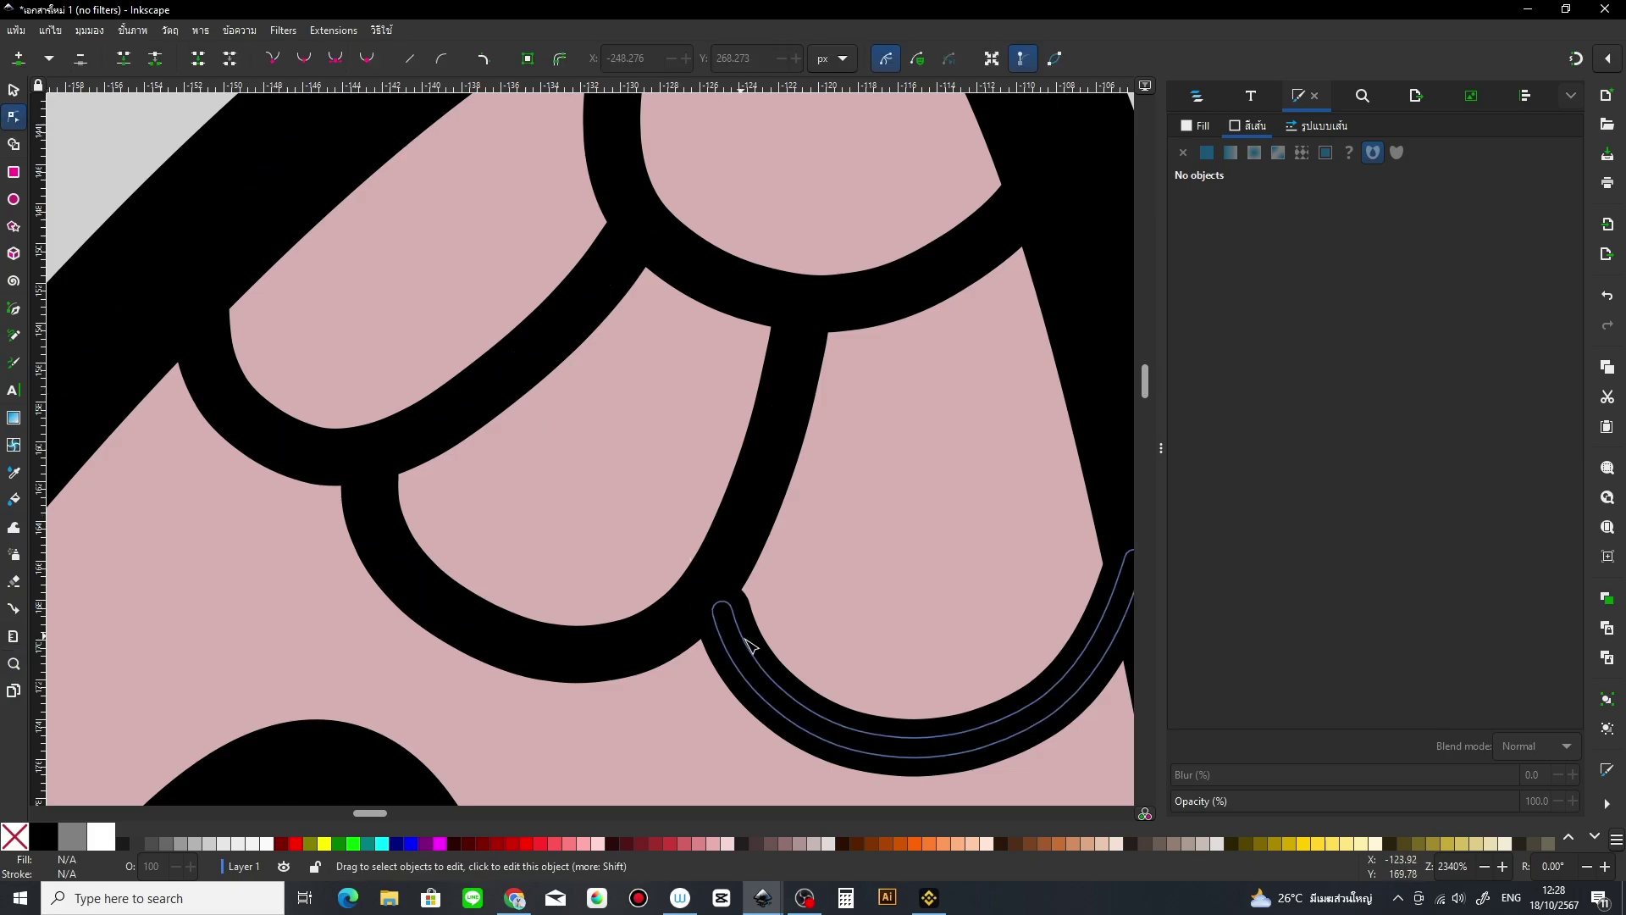
pyautogui.click(762, 641)
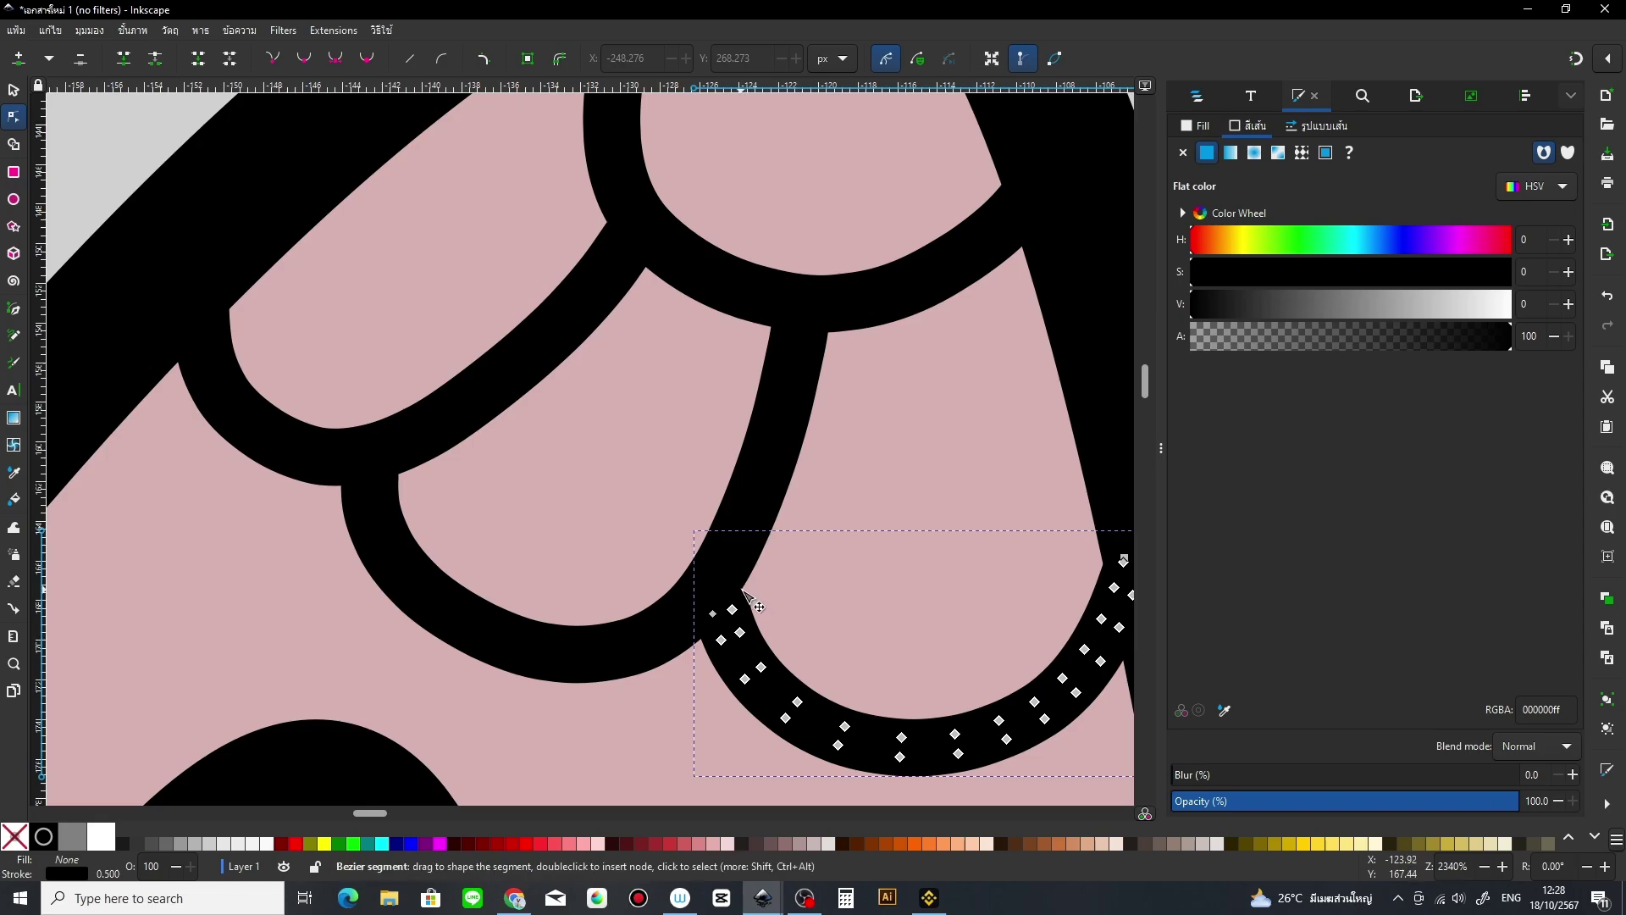
pyautogui.moveTo(732, 609); pyautogui.dragTo(724, 586)
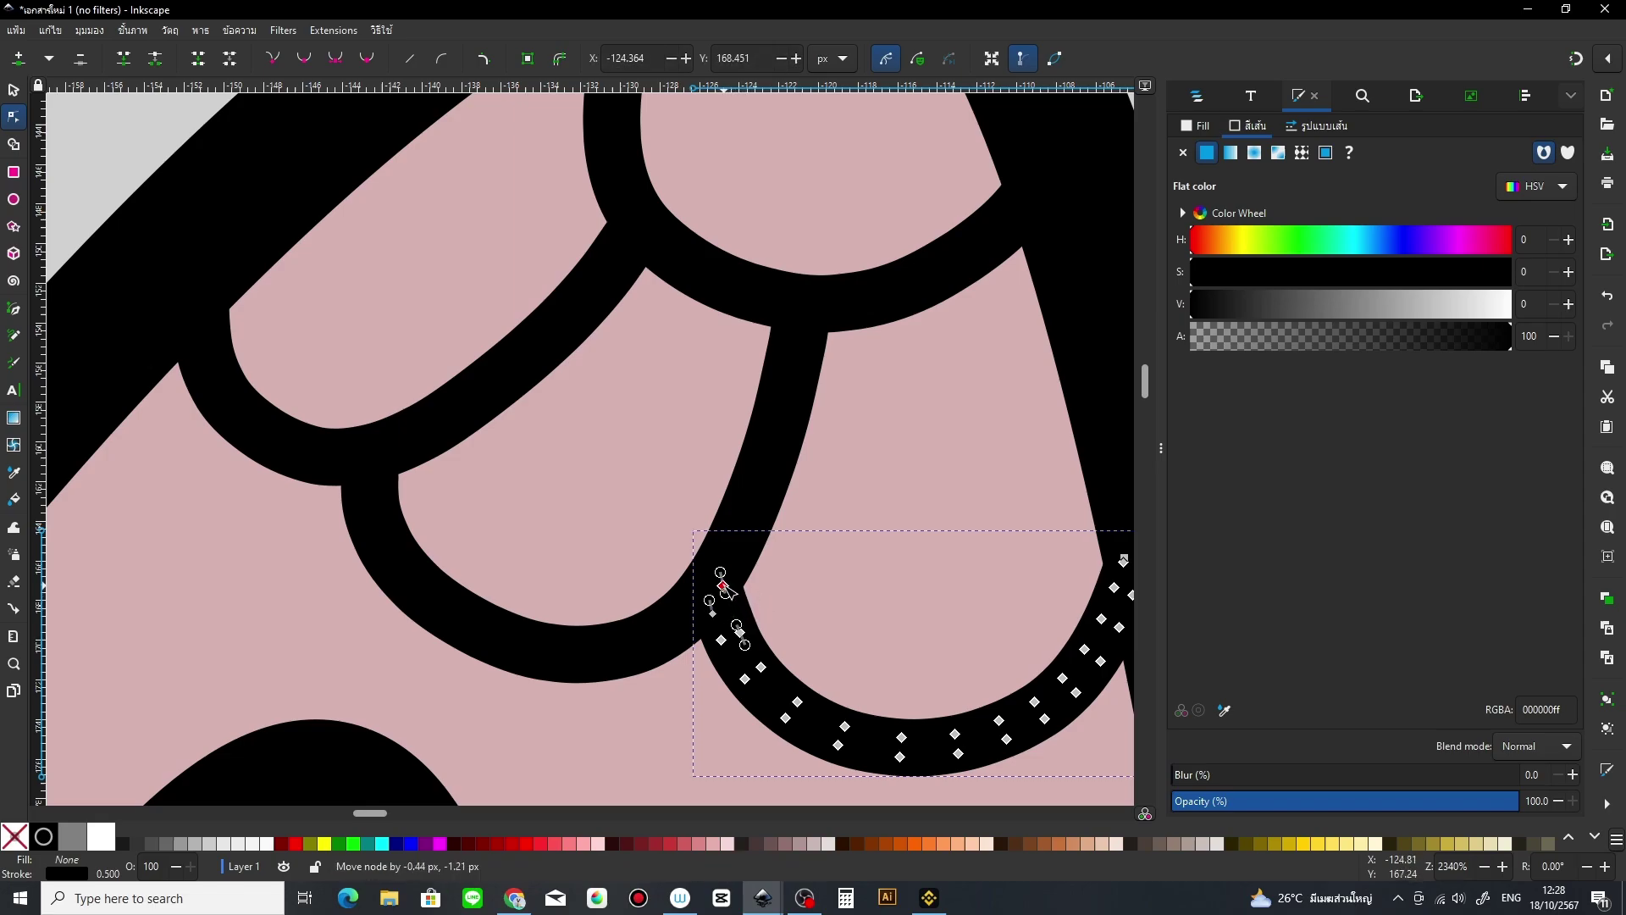
pyautogui.press('space')
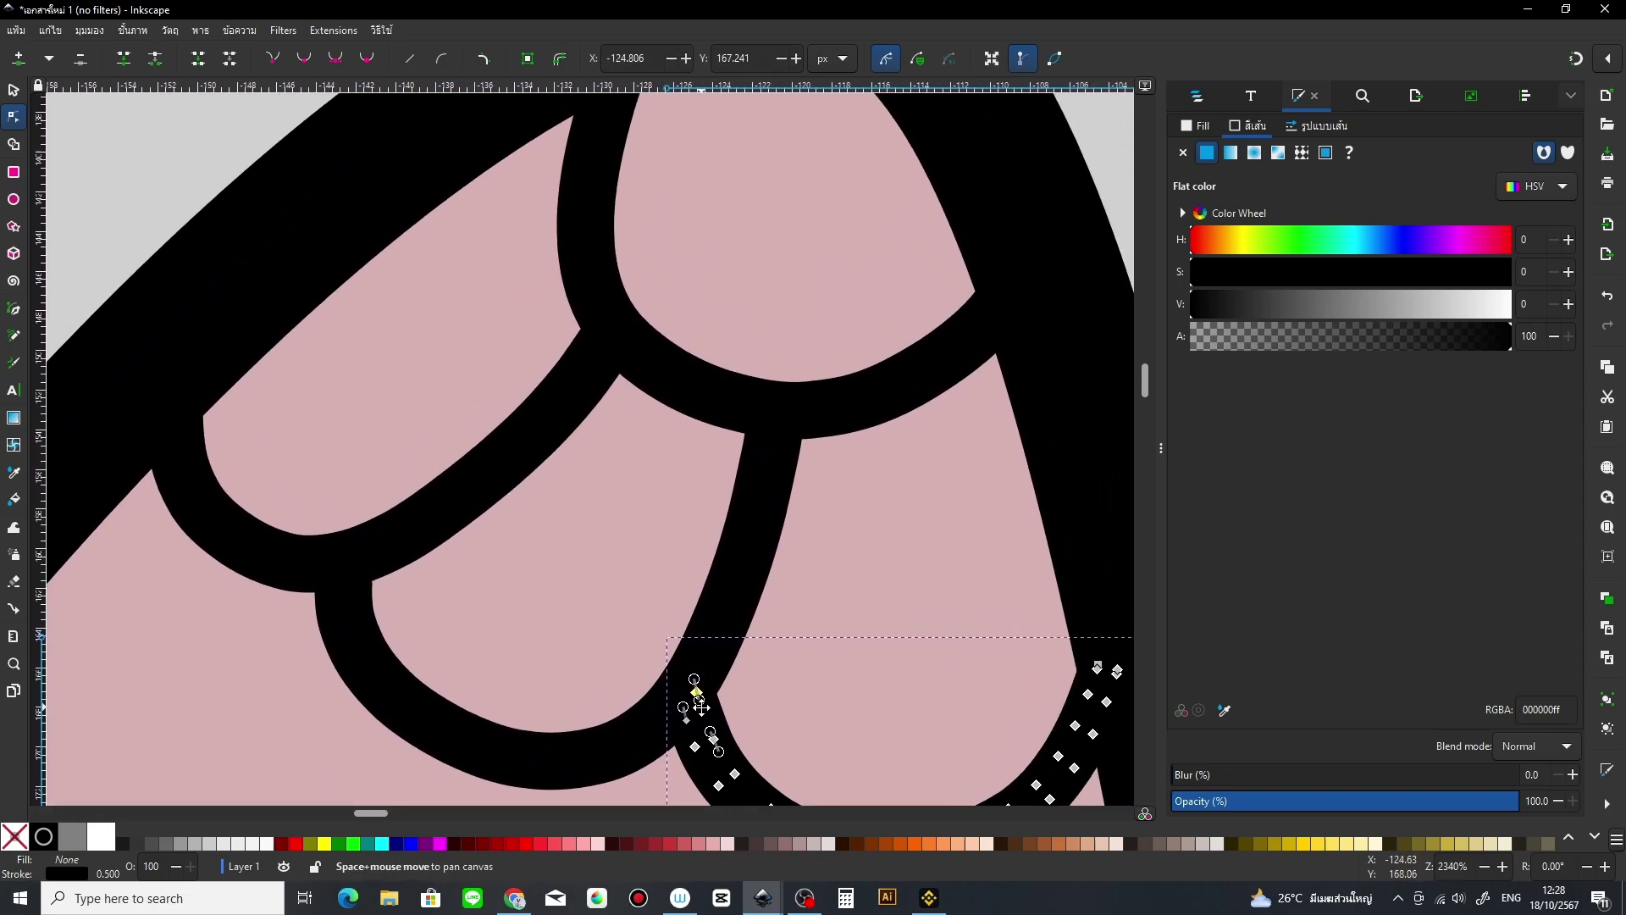
pyautogui.moveTo(701, 707)
pyautogui.mouseDown()
pyautogui.moveTo(859, 314)
pyautogui.moveTo(598, 525)
pyautogui.moveTo(931, 428)
pyautogui.moveTo(734, 386)
pyautogui.moveTo(791, 269)
pyautogui.moveTo(704, 421)
pyautogui.moveTo(835, 268)
pyautogui.moveTo(701, 446)
pyautogui.moveTo(751, 353)
pyautogui.moveTo(664, 330)
pyautogui.moveTo(819, 453)
pyautogui.moveTo(471, 519)
pyautogui.moveTo(665, 434)
pyautogui.mouseUp()
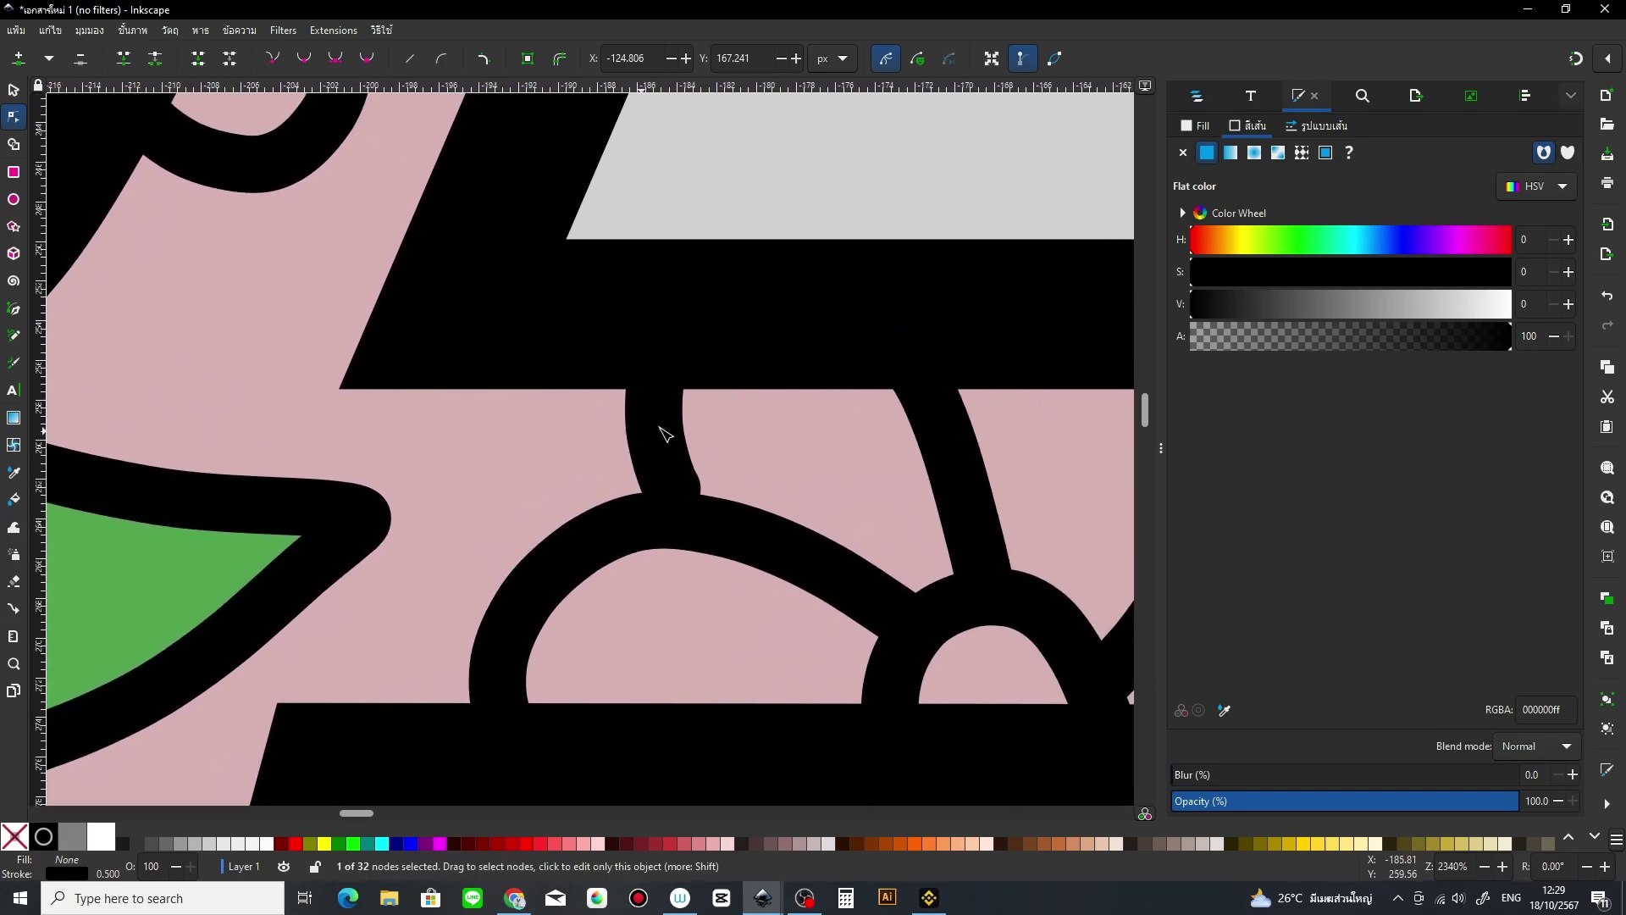
pyautogui.click(688, 476)
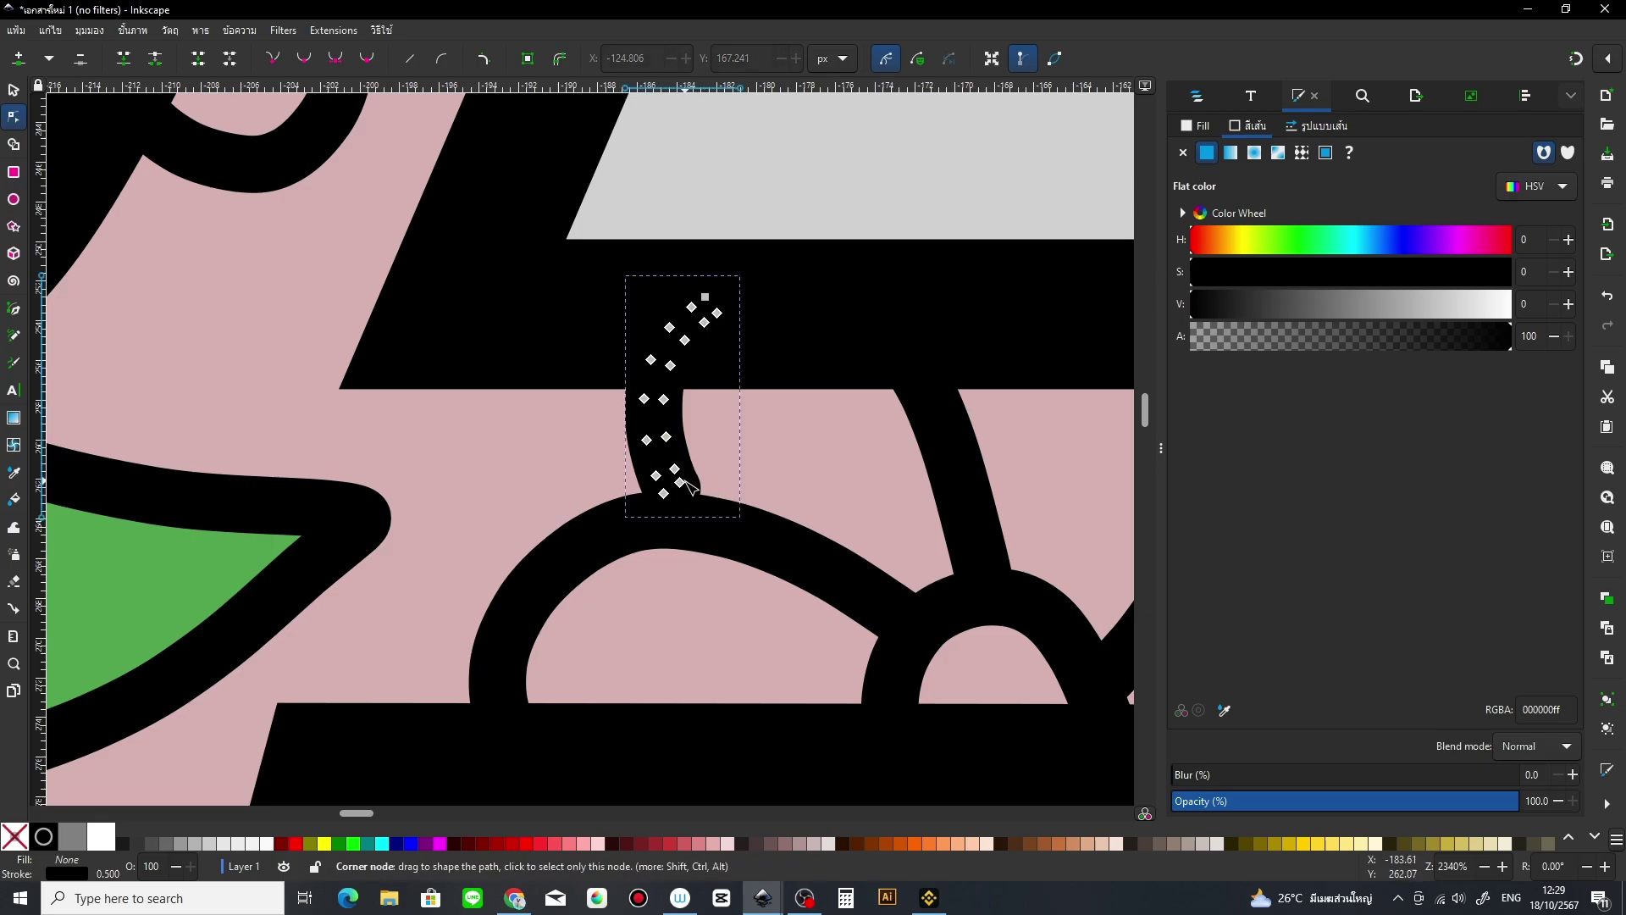
pyautogui.moveTo(680, 481)
pyautogui.mouseDown()
pyautogui.moveTo(695, 507)
pyautogui.moveTo(848, 509)
pyautogui.moveTo(598, 428)
pyautogui.mouseUp()
# Step: Adjust the end nodes of the U-shaped loops so they join the black band
pyautogui.moveTo(852, 519); pyautogui.dragTo(537, 562)
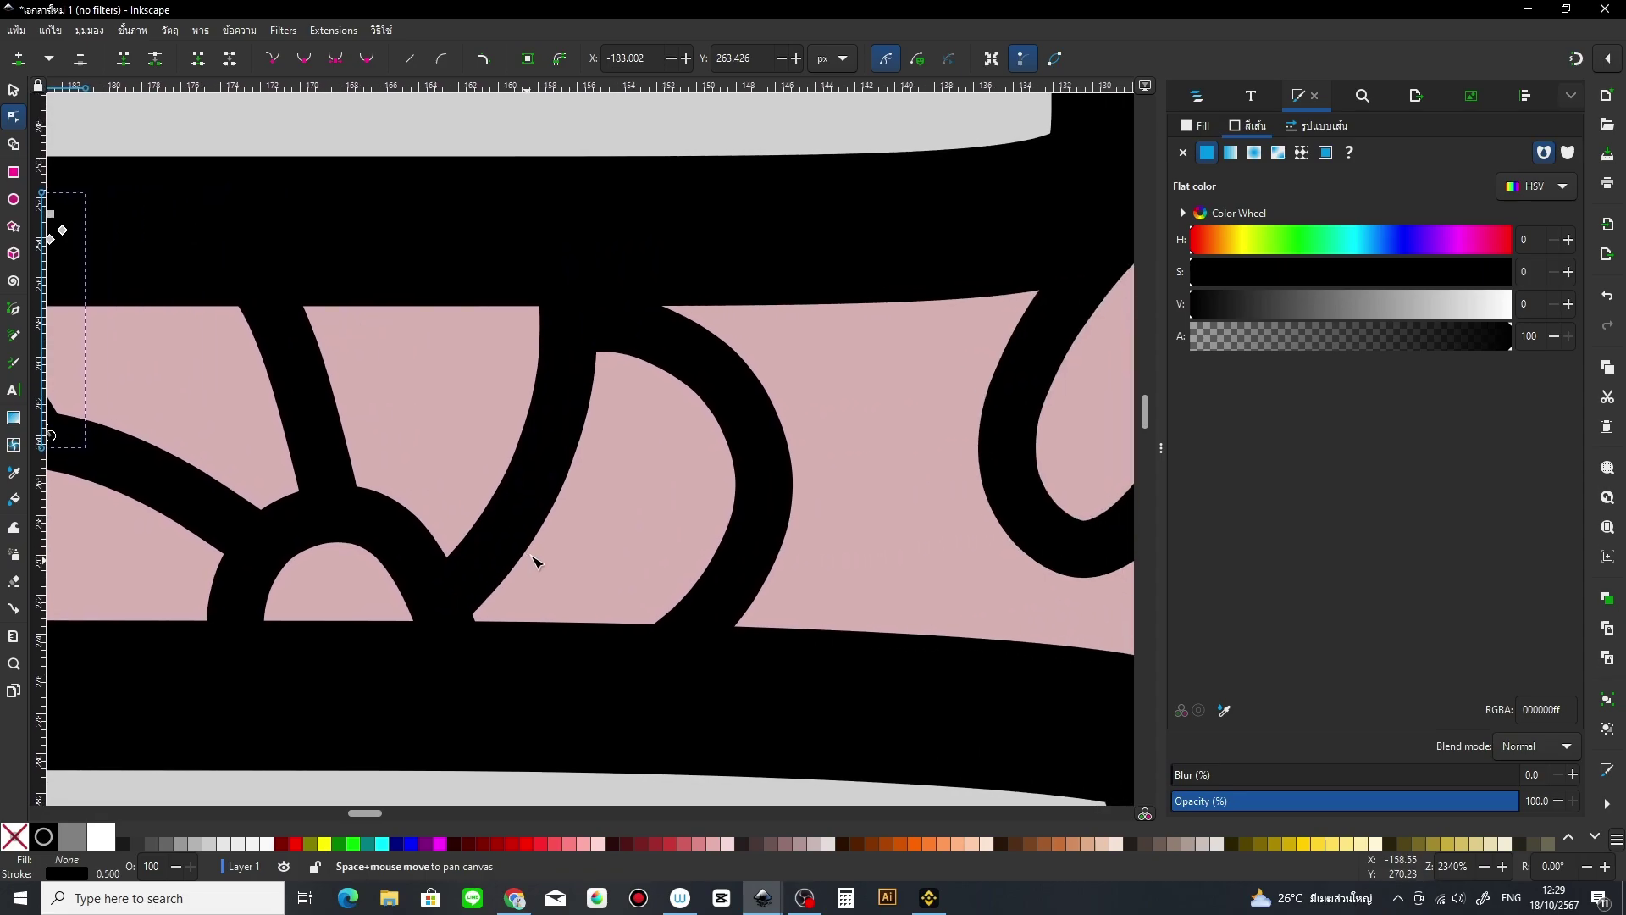
pyautogui.moveTo(823, 559); pyautogui.dragTo(519, 592)
pyautogui.moveTo(759, 577); pyautogui.dragTo(592, 457)
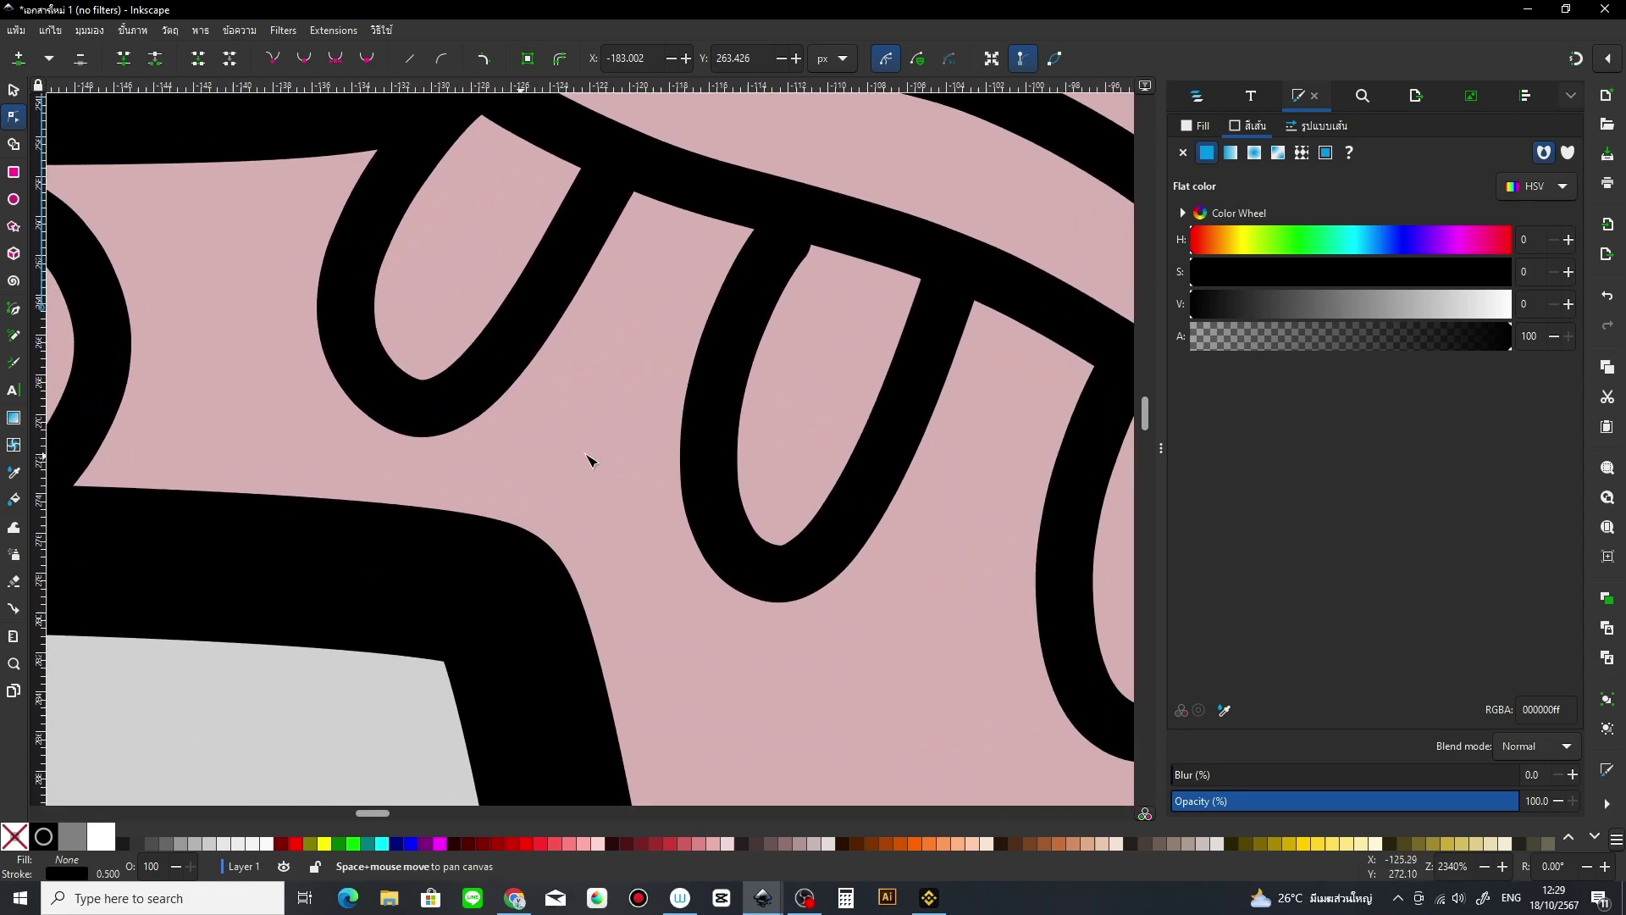
pyautogui.moveTo(830, 629); pyautogui.dragTo(584, 584)
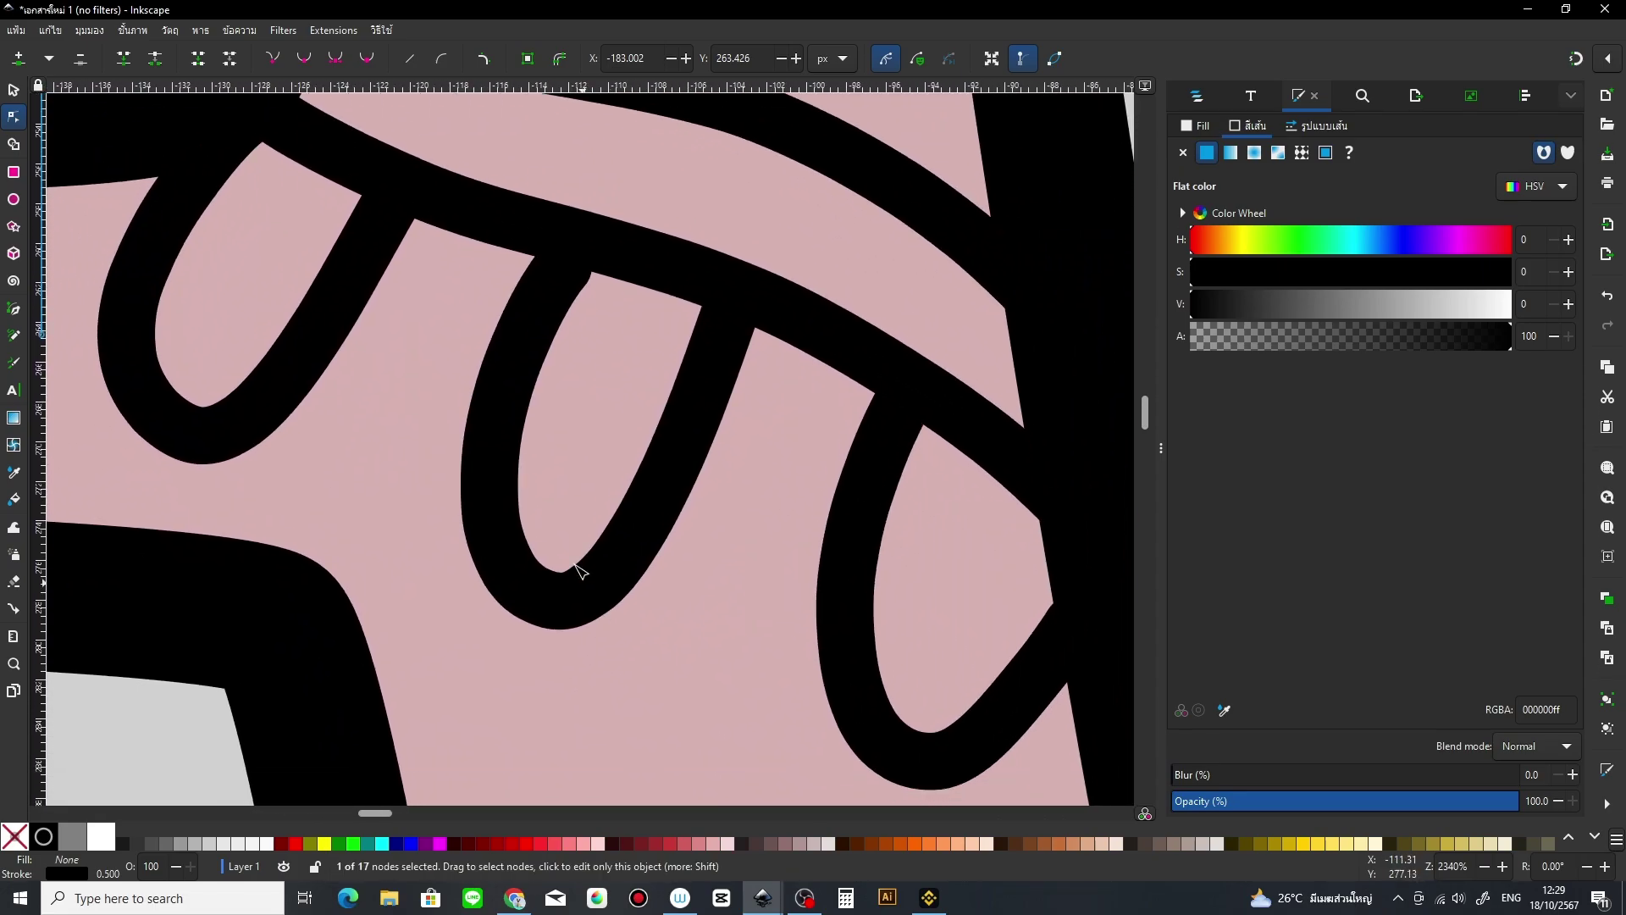
pyautogui.click(587, 283)
pyautogui.click(583, 254)
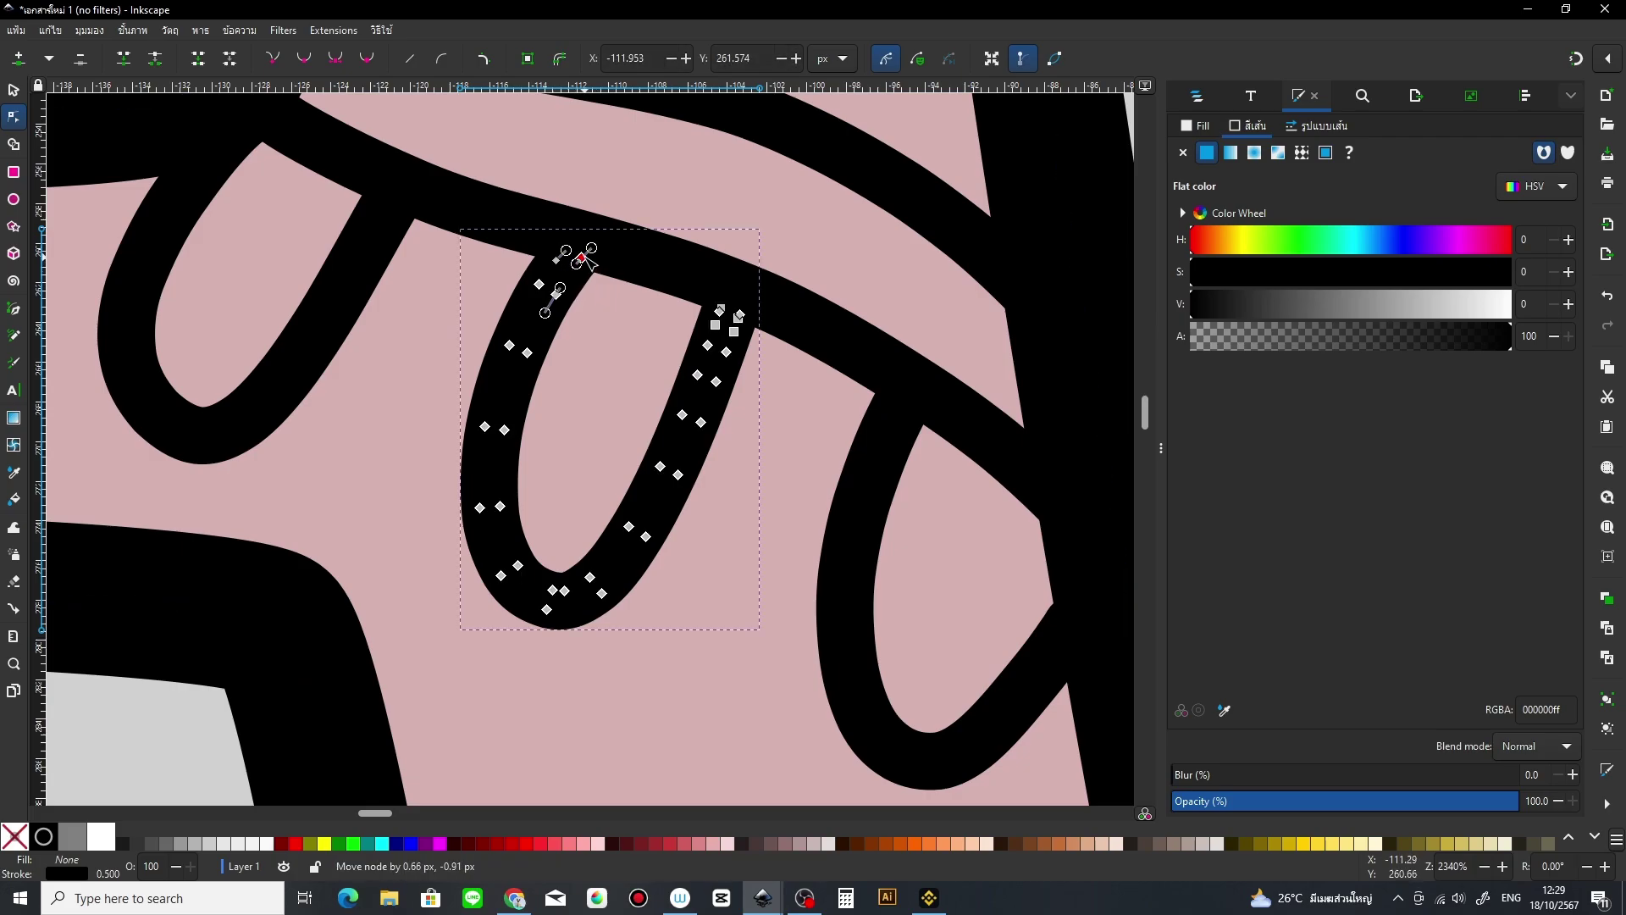
pyautogui.moveTo(929, 609); pyautogui.dragTo(827, 364)
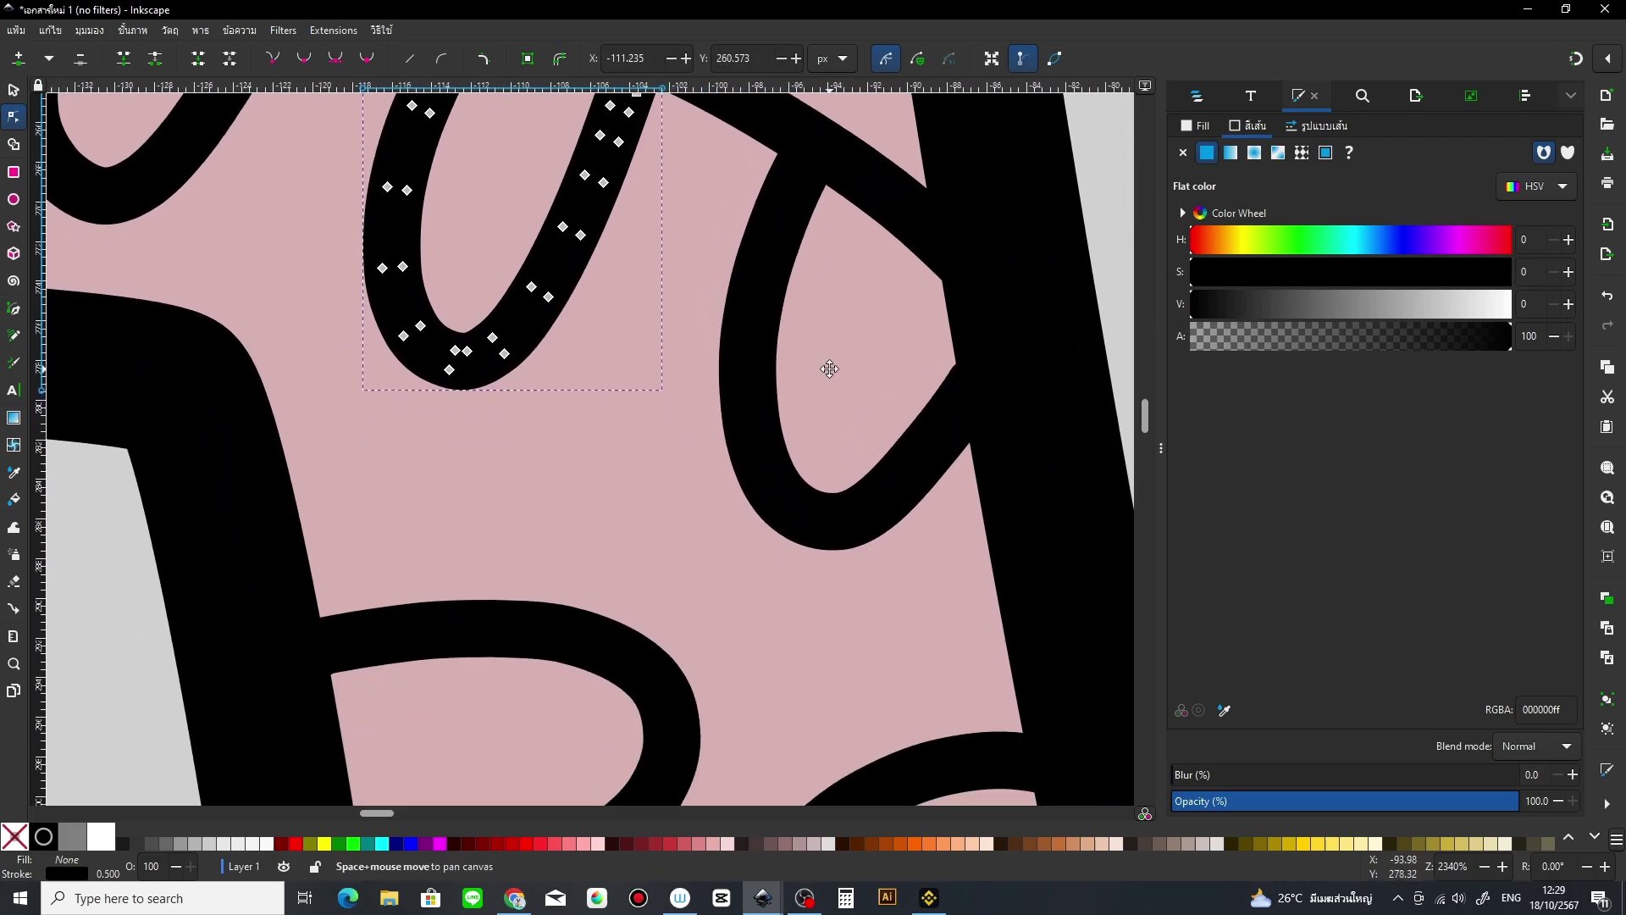
pyautogui.click(955, 386)
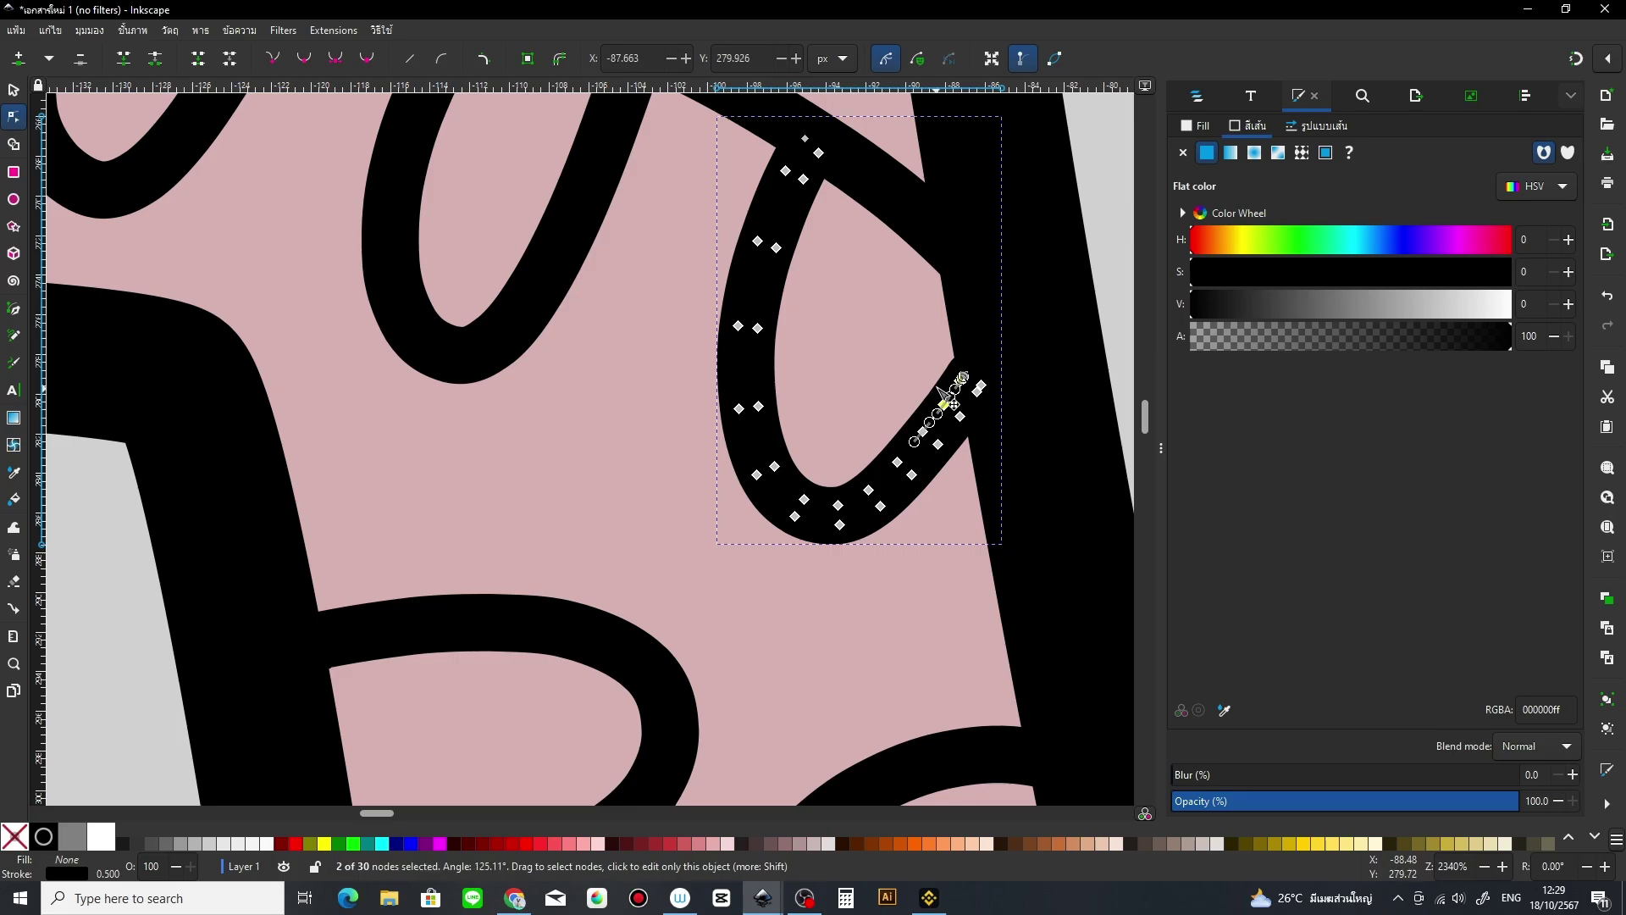
pyautogui.press('Escape')
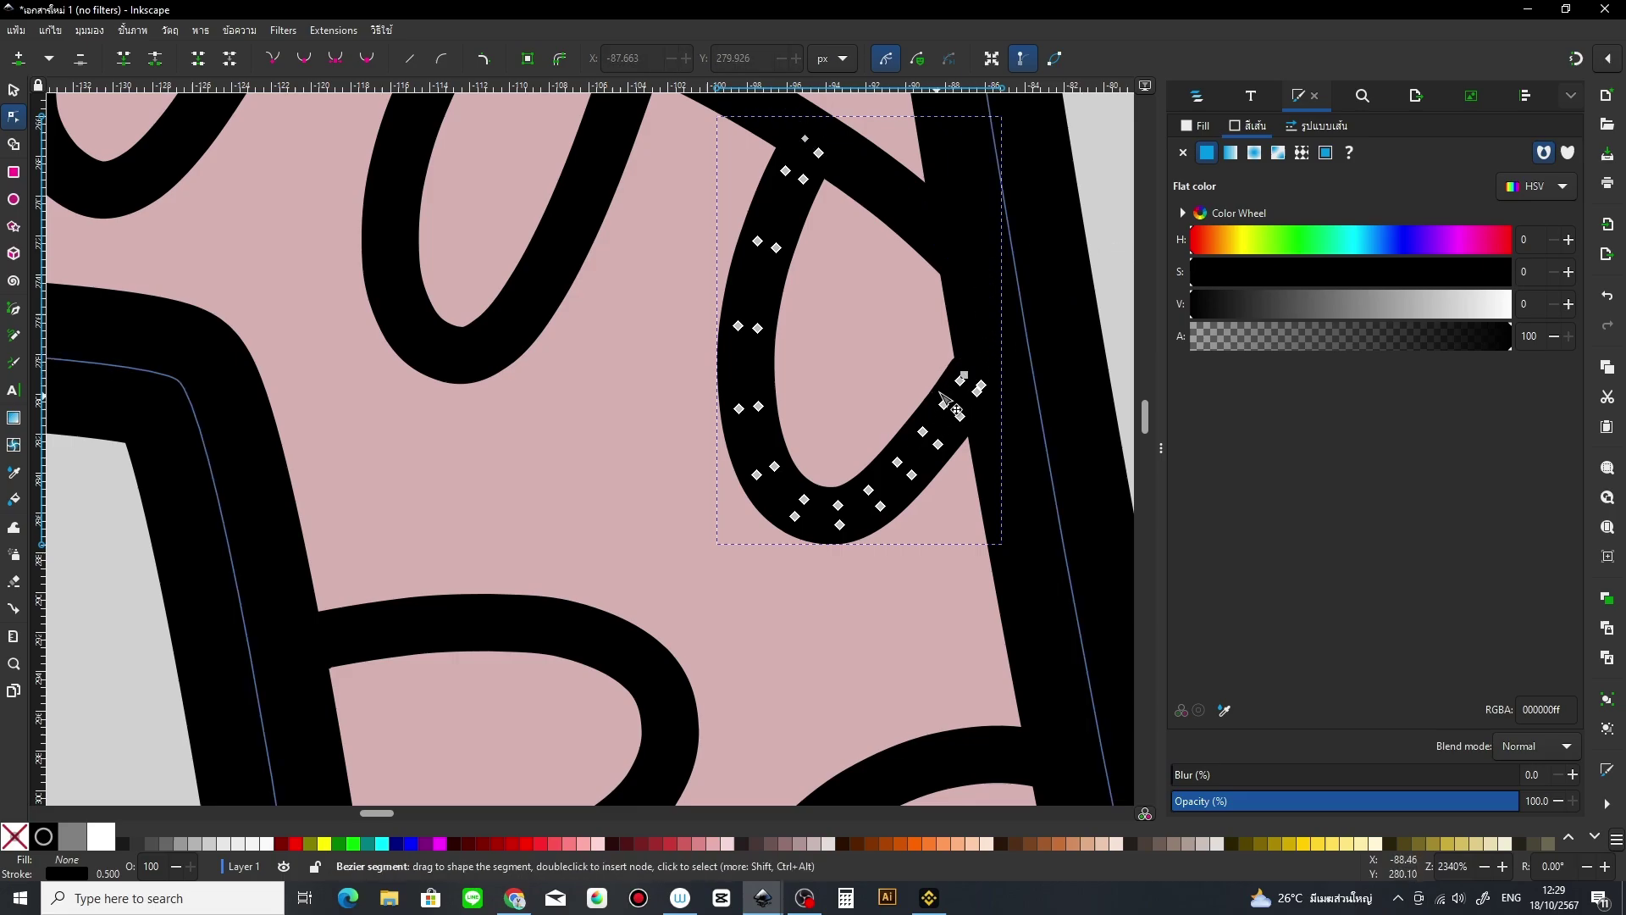
pyautogui.press('Escape')
pyautogui.click(953, 393)
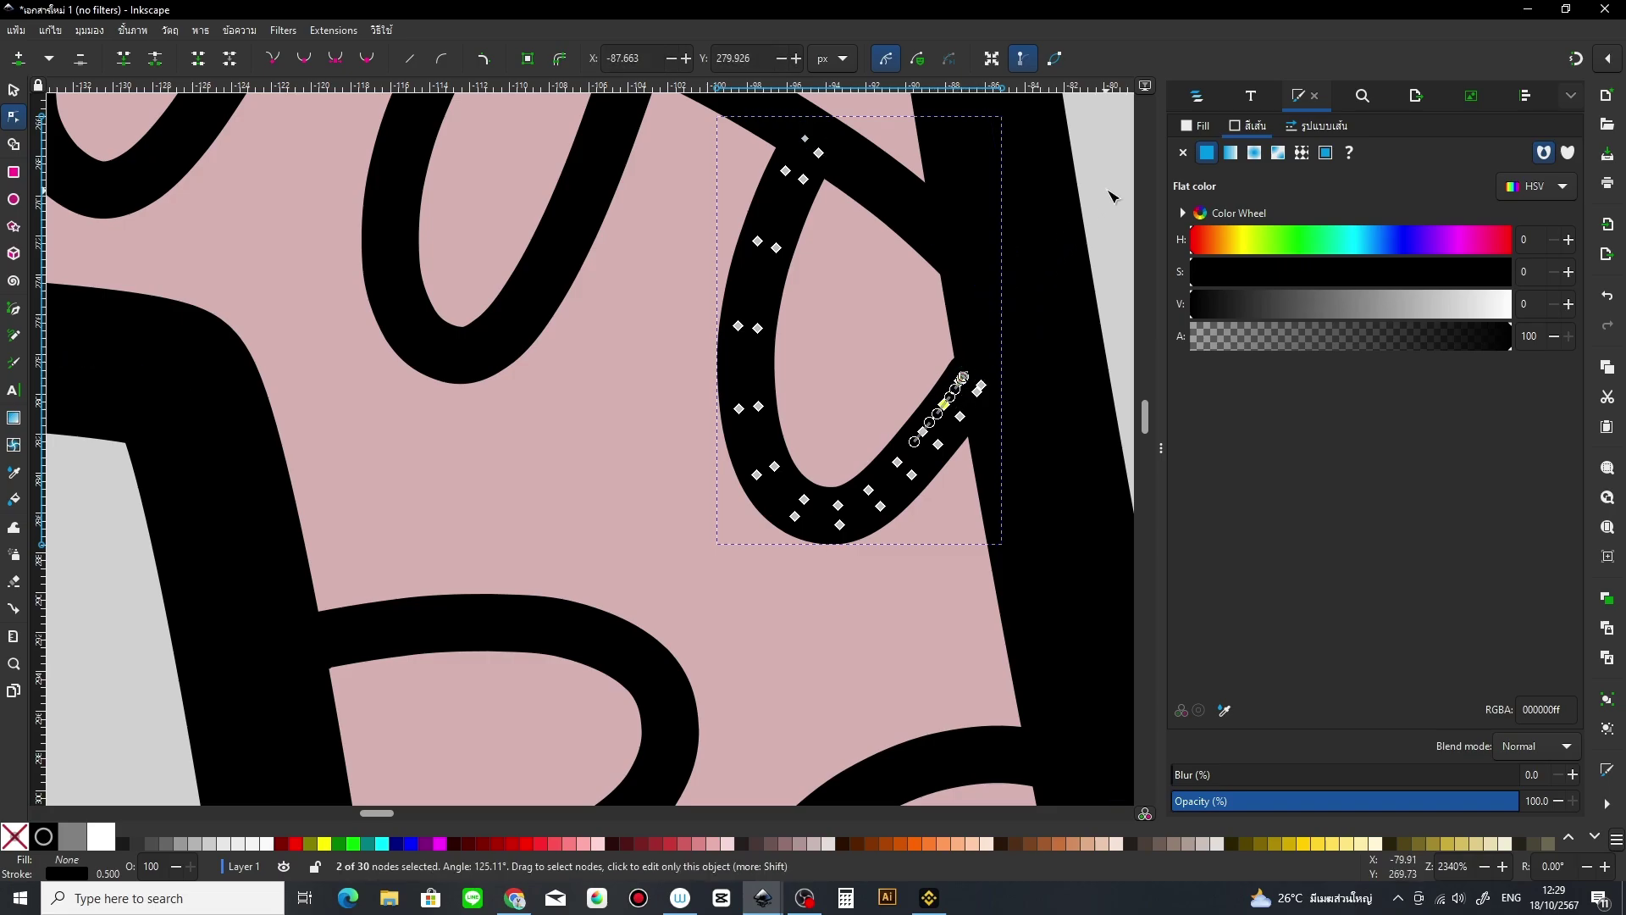
pyautogui.moveTo(964, 374); pyautogui.dragTo(976, 356)
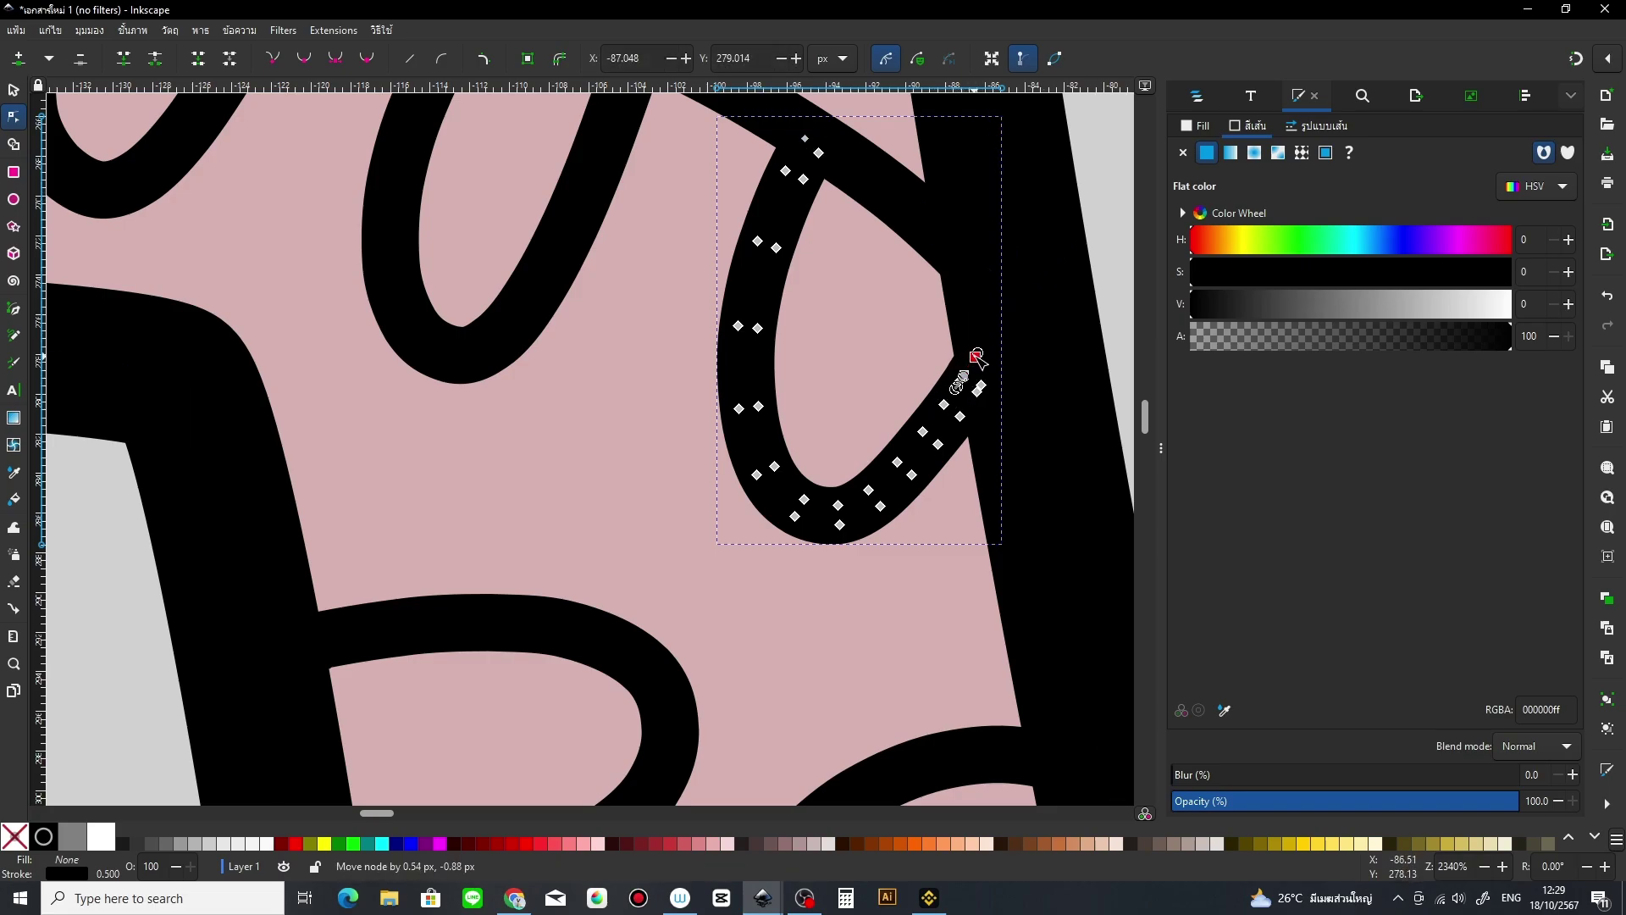
pyautogui.press('z')
pyautogui.keyDown('shift'); pyautogui.click(762, 546); pyautogui.keyUp('shift')
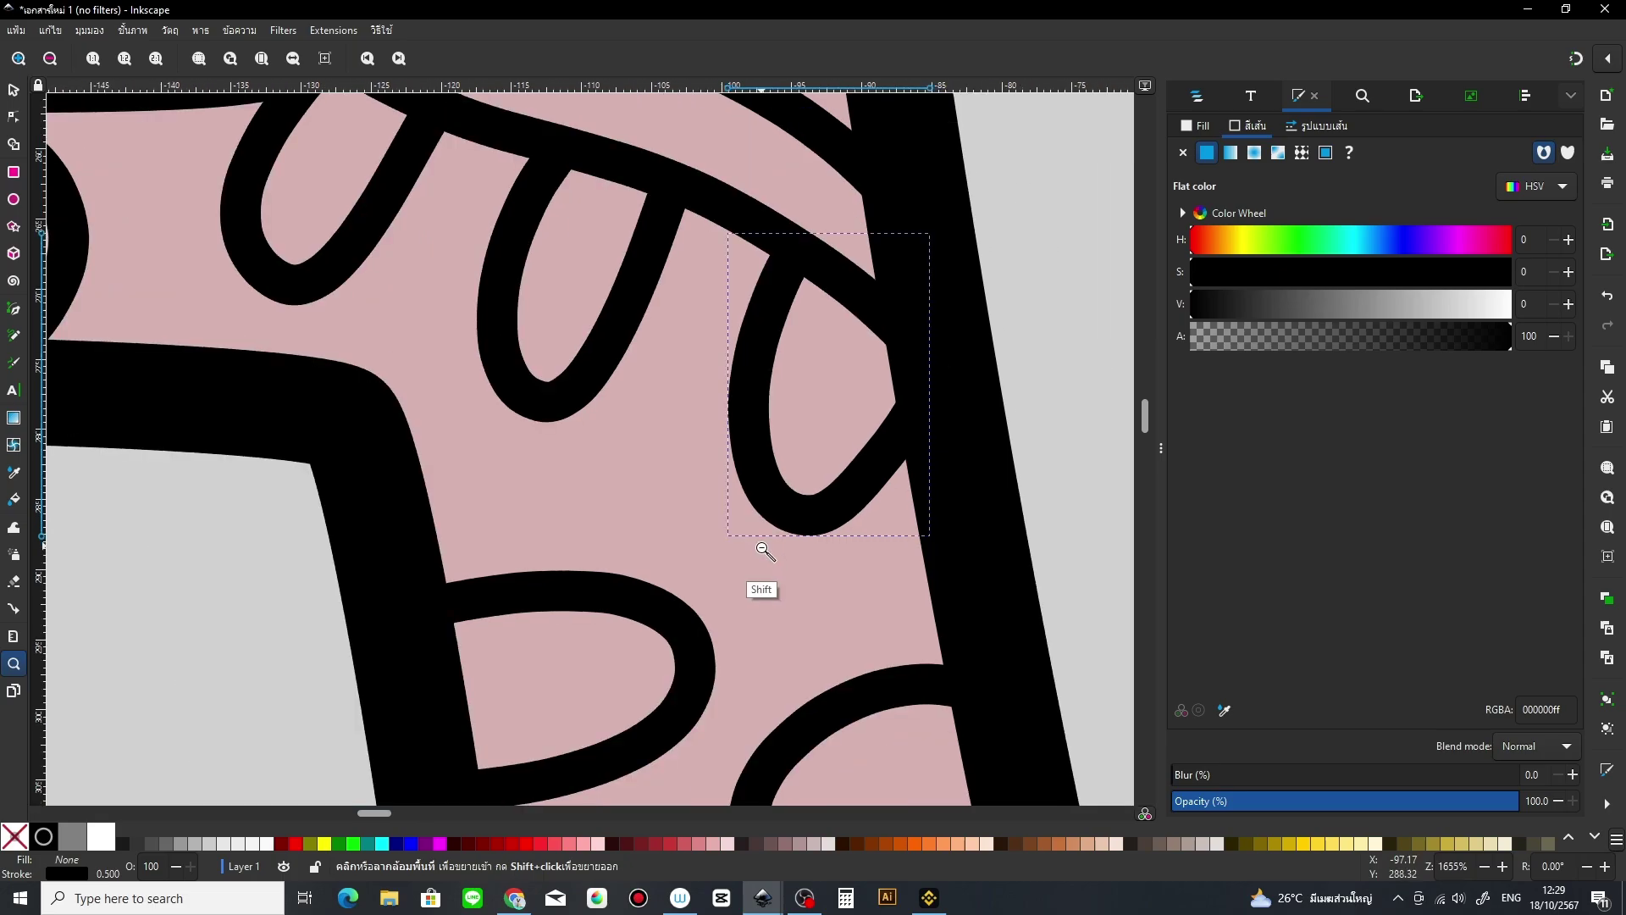
pyautogui.keyDown('shift'); pyautogui.click(775, 597); pyautogui.keyUp('shift')
pyautogui.keyDown('shift'); pyautogui.click(775, 597); pyautogui.keyUp('shift')
pyautogui.keyDown('shift'); pyautogui.click(774, 597); pyautogui.keyUp('shift')
pyautogui.keyDown('shift'); pyautogui.click(796, 508); pyautogui.keyUp('shift')
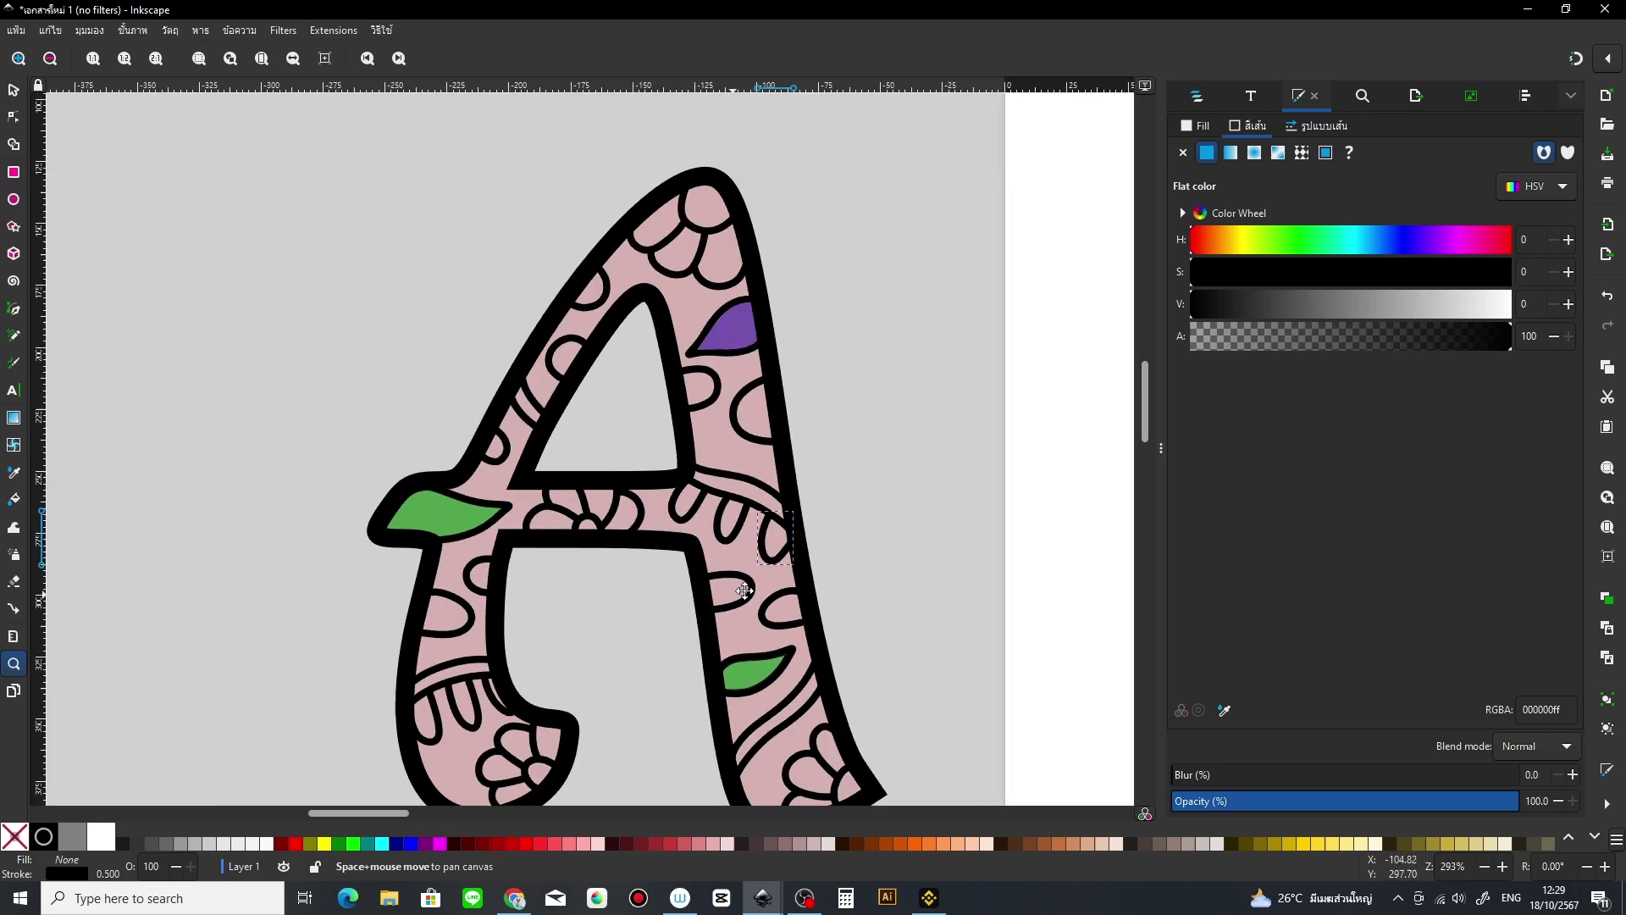
pyautogui.click(763, 897)
pyautogui.click(669, 835)
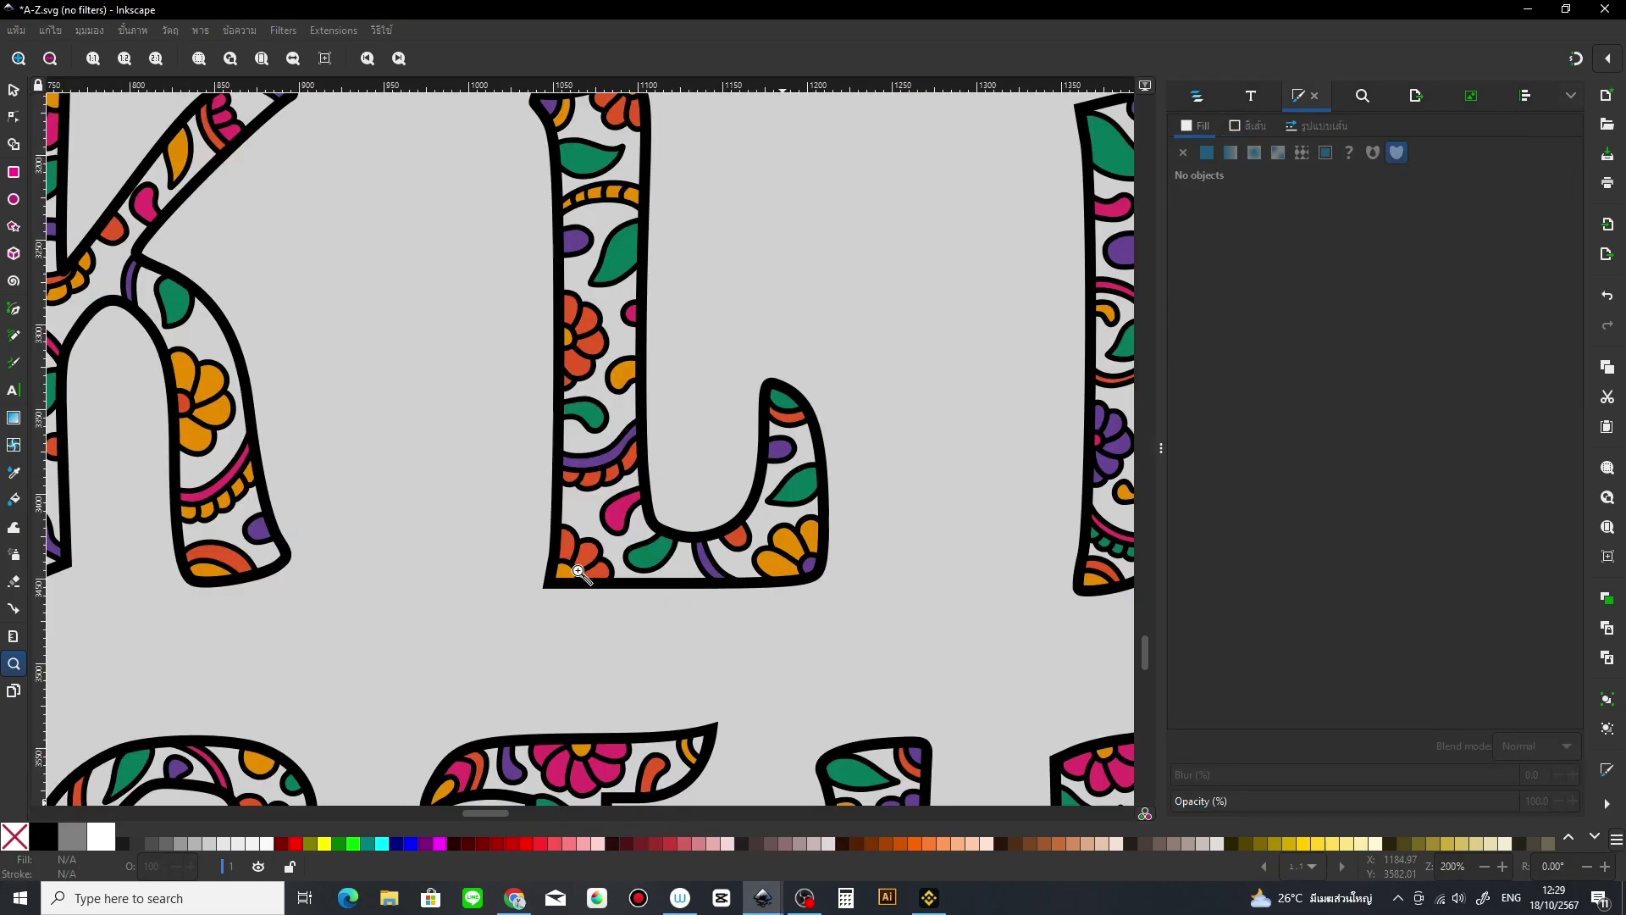
pyautogui.moveTo(752, 472); pyautogui.dragTo(741, 470)
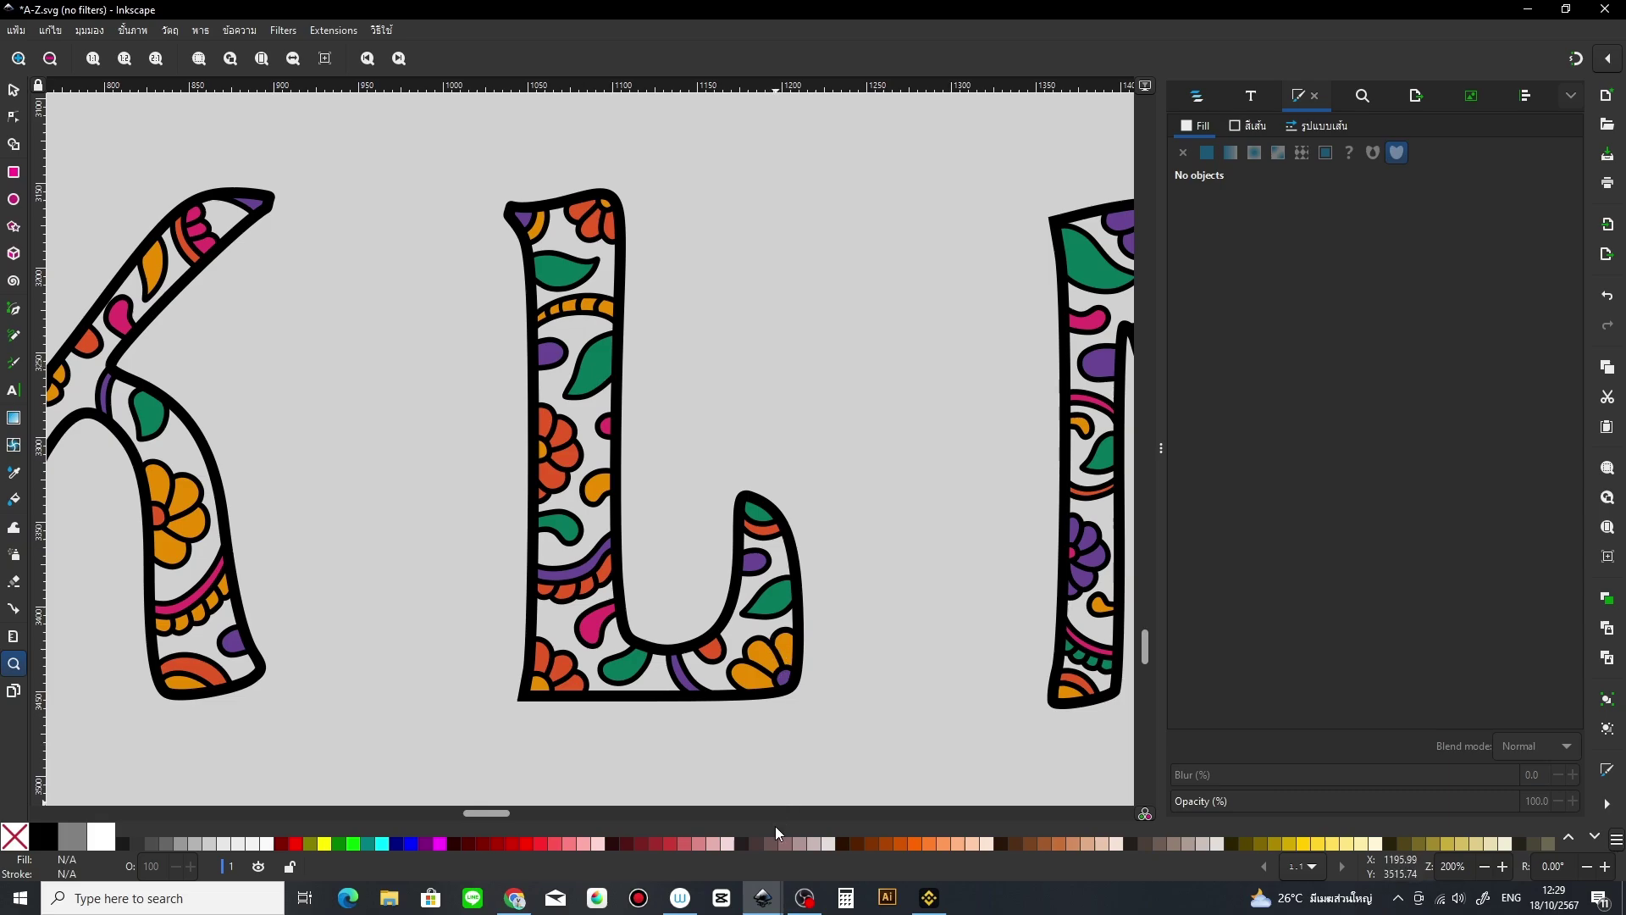
pyautogui.click(817, 825)
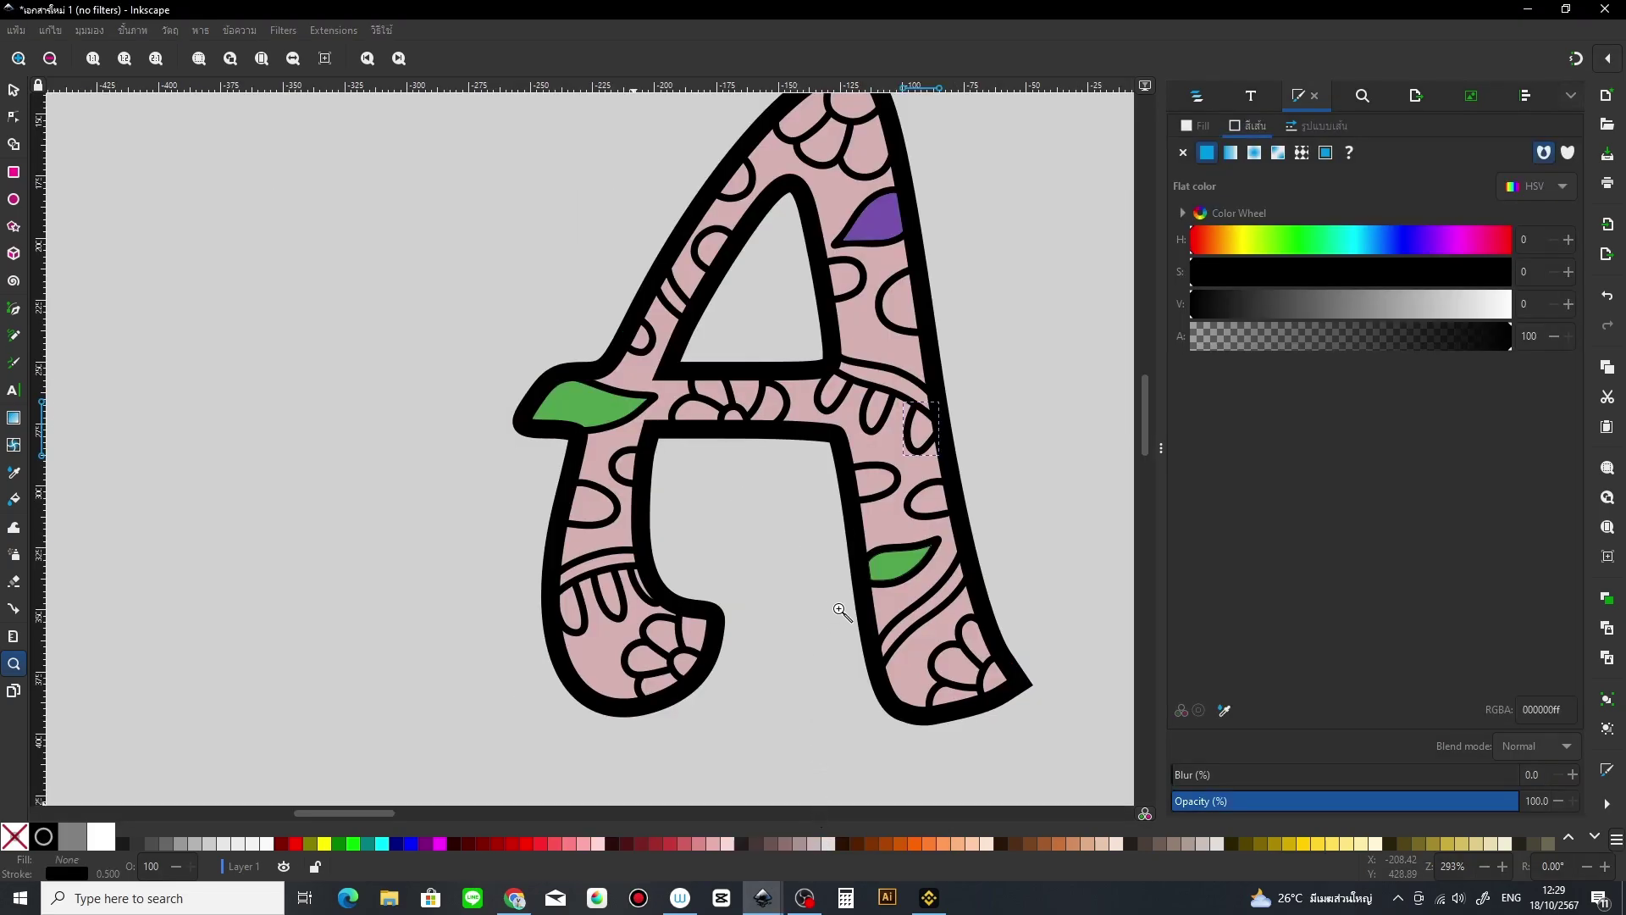
pyautogui.hscroll(5, 834, 689)
pyautogui.scroll(2, 834, 688)
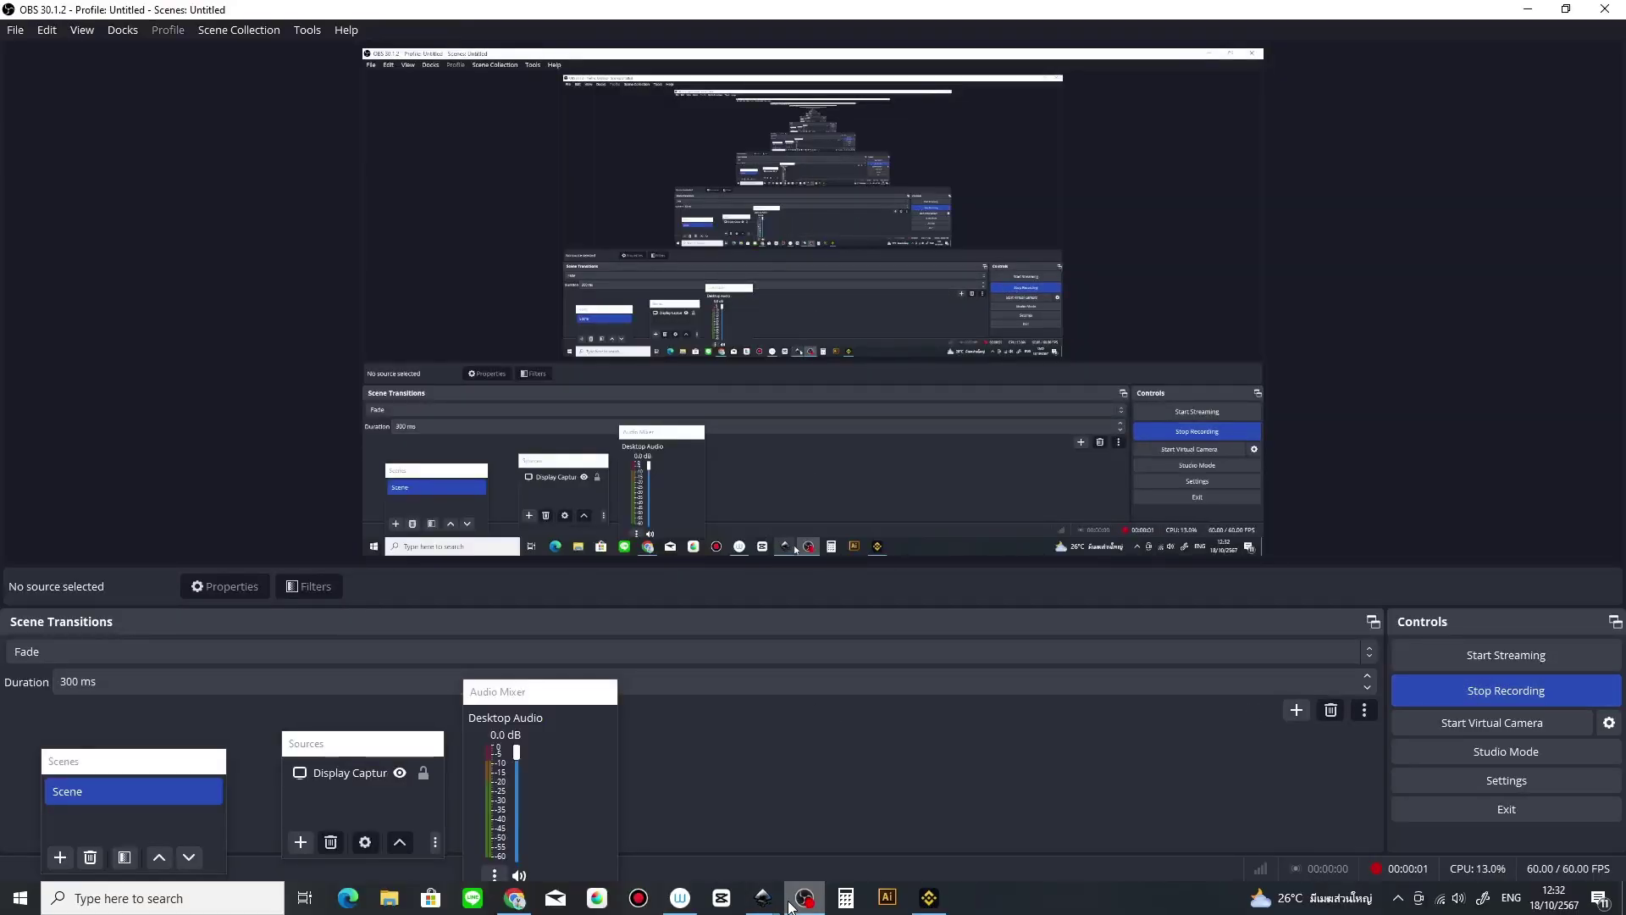
pyautogui.moveTo(762, 897)
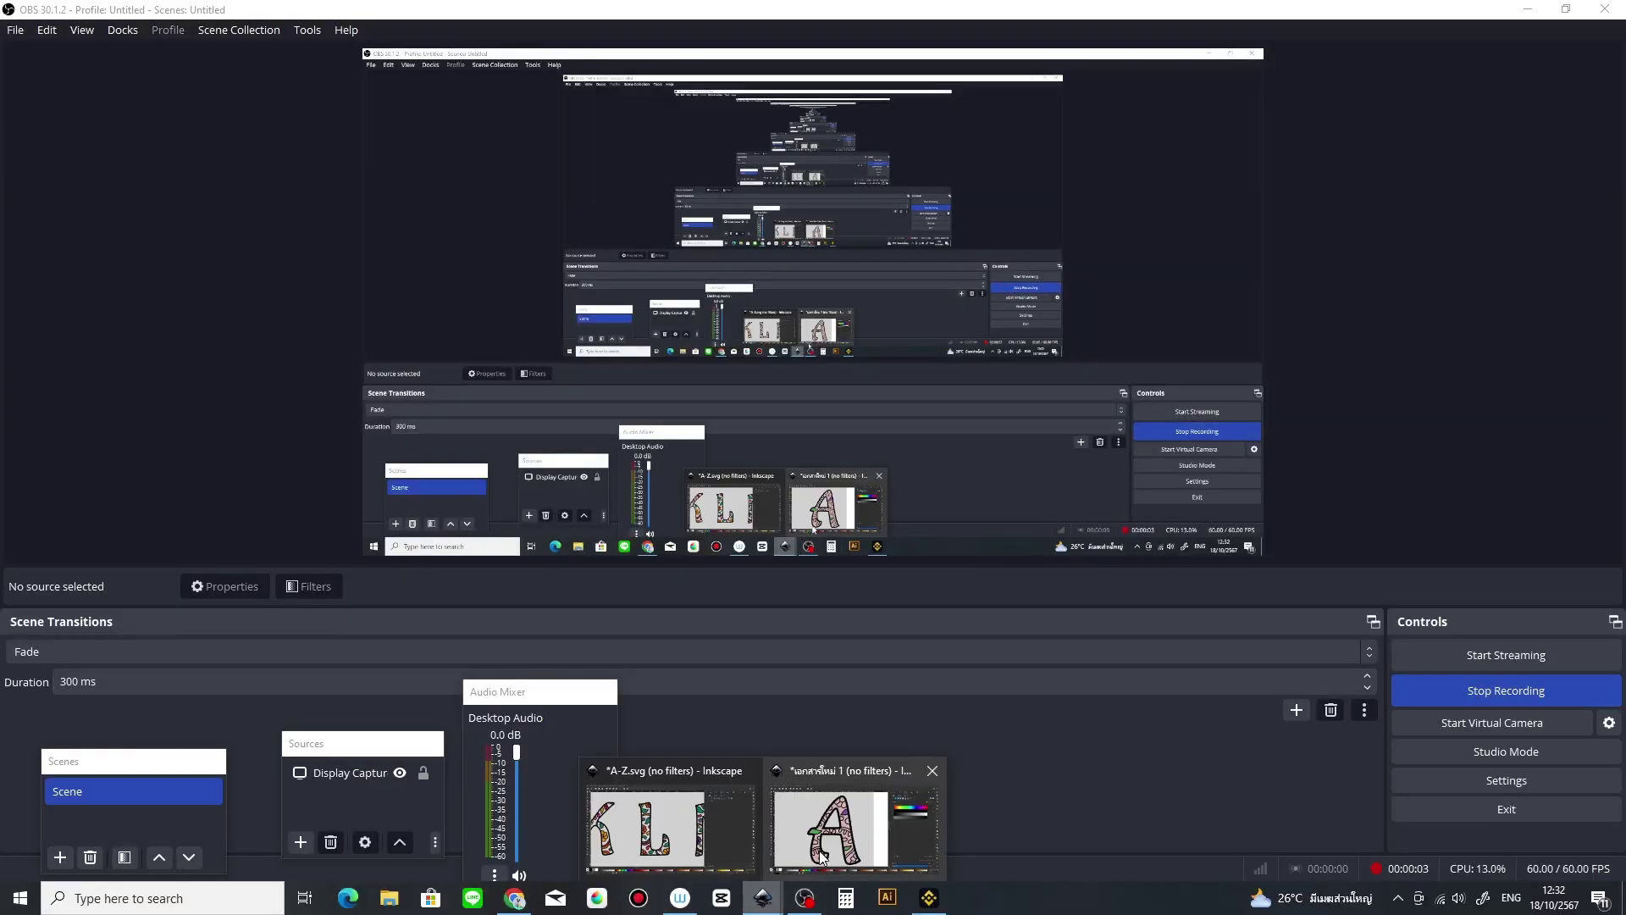
pyautogui.click(832, 843)
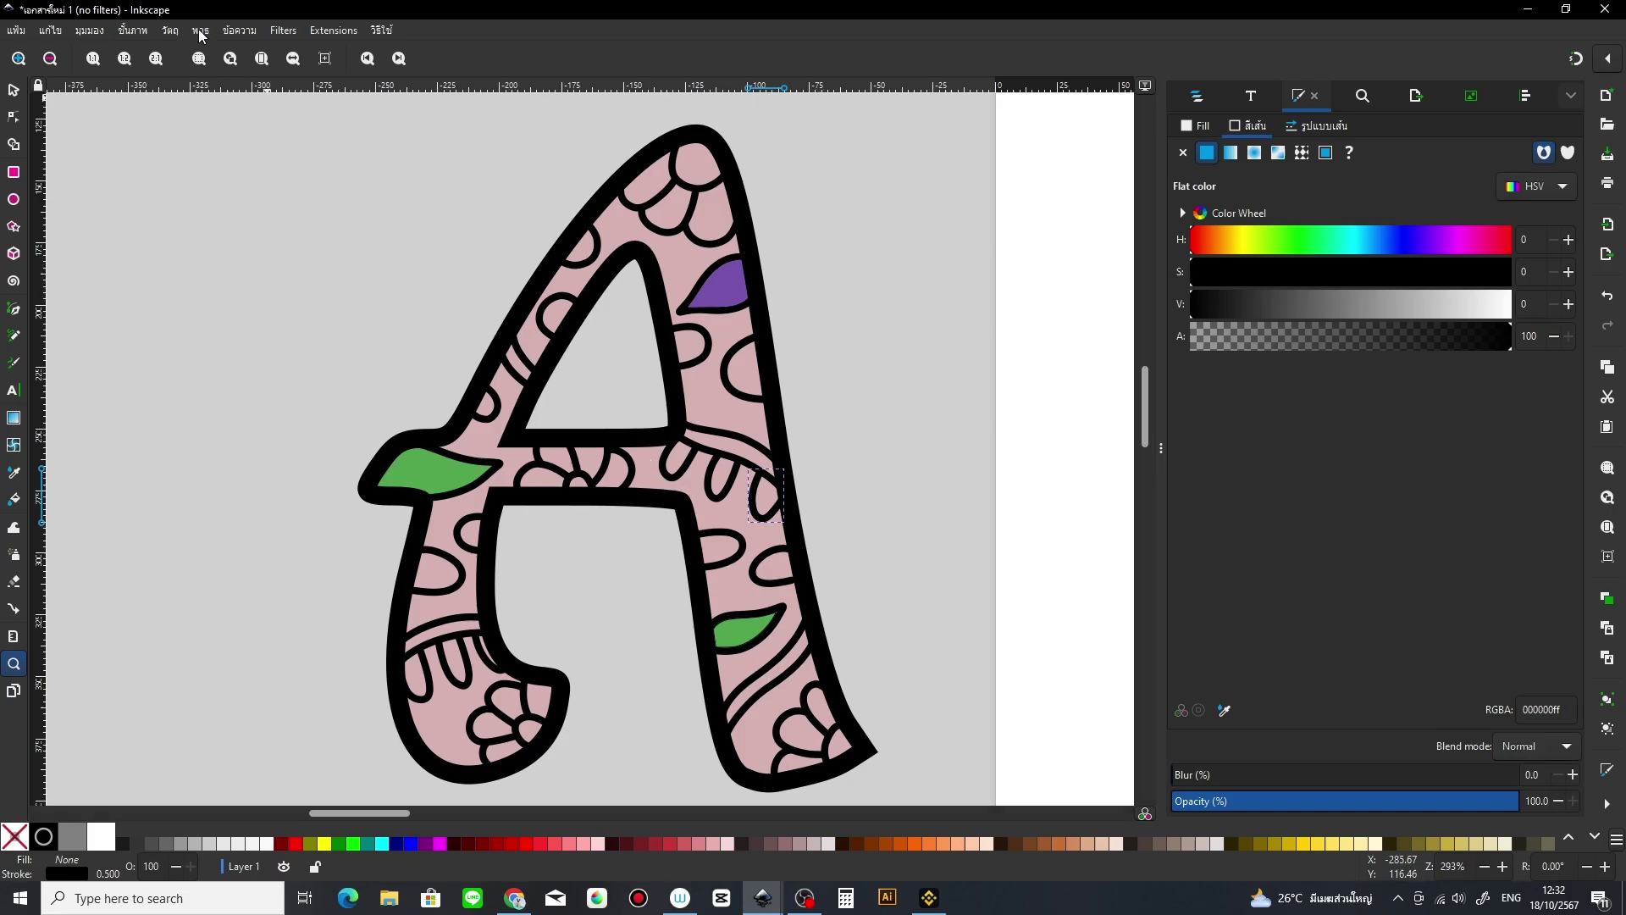
# Step: Select the whole letter A and apply Object to Path and Stroke to Path
pyautogui.click(14, 89)
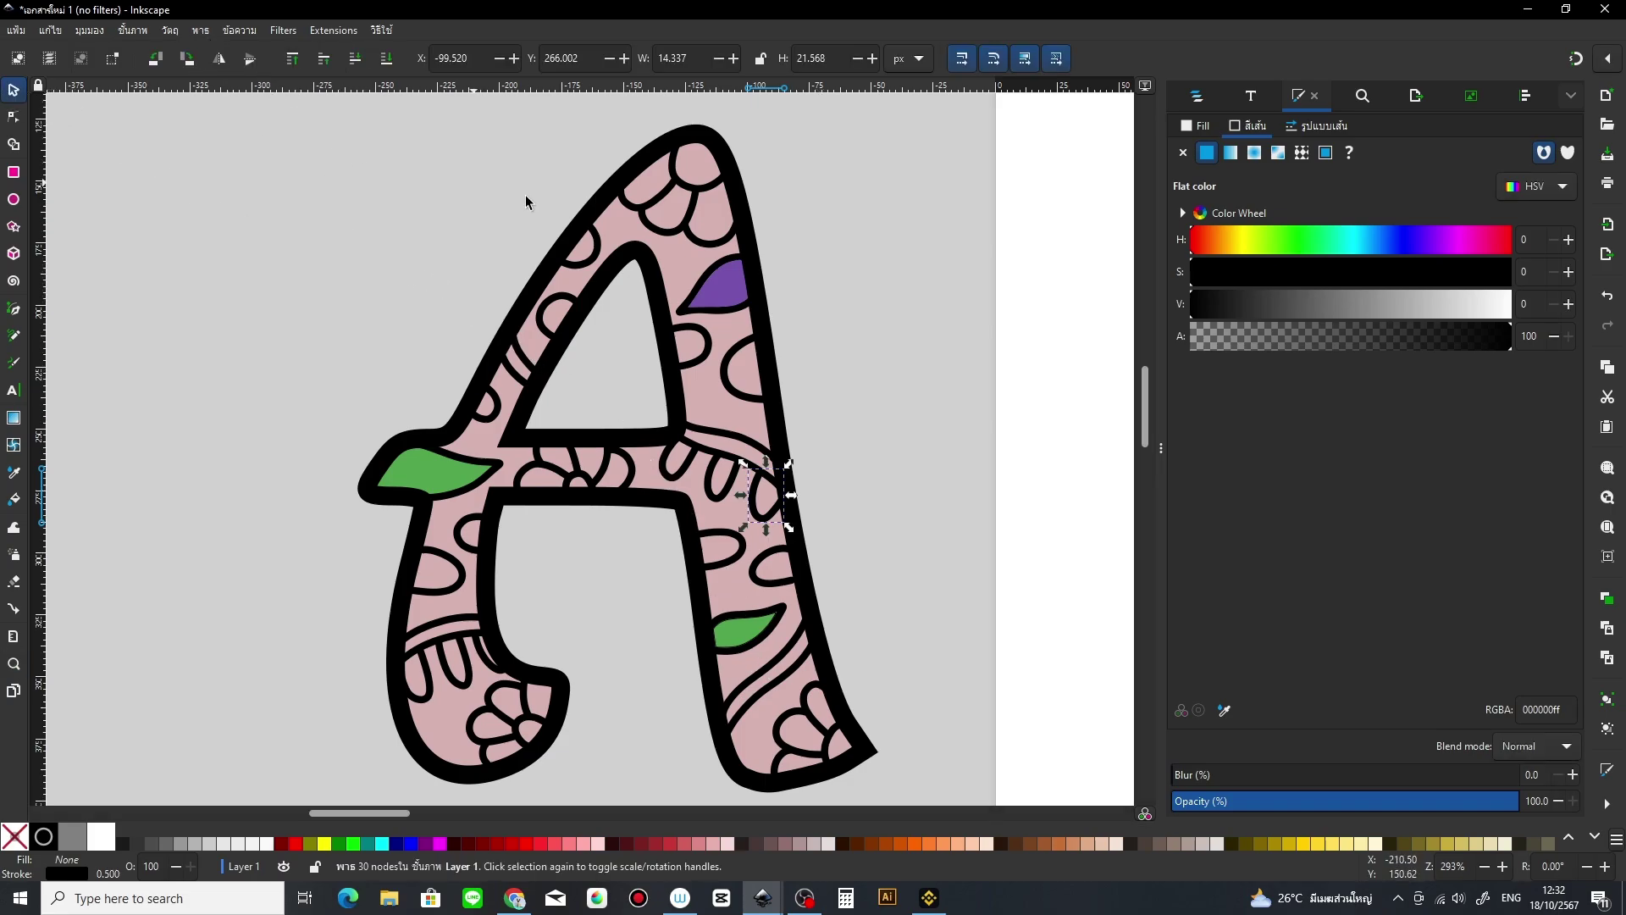
pyautogui.moveTo(285, 119)
pyautogui.mouseDown()
pyautogui.moveTo(931, 720)
pyautogui.moveTo(974, 795)
pyautogui.mouseUp()
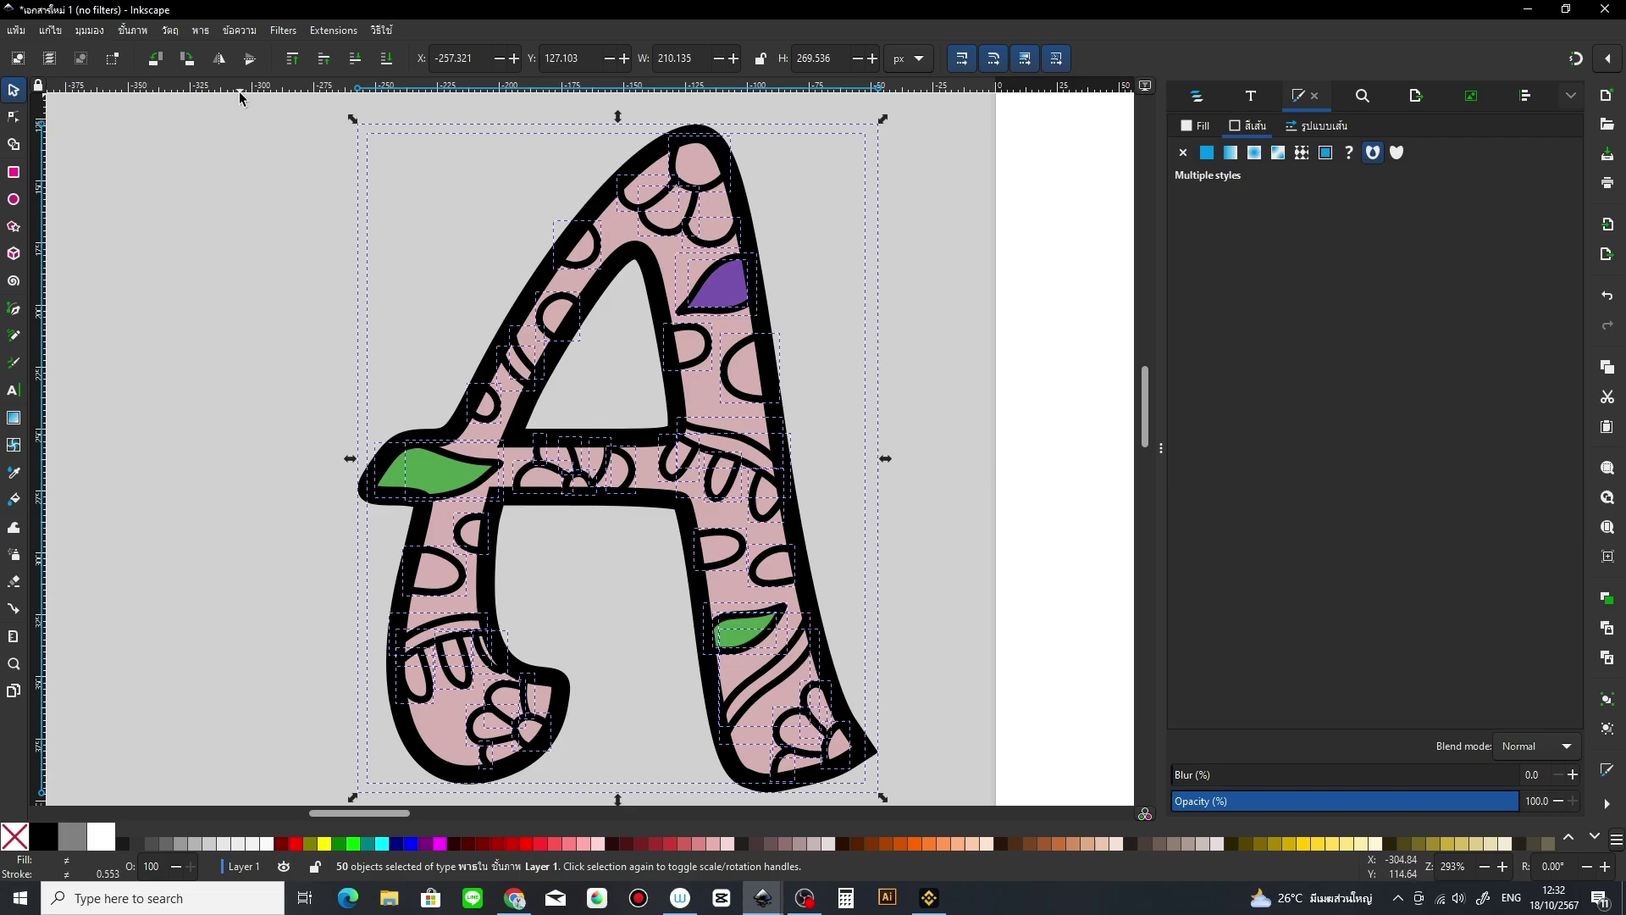
pyautogui.click(204, 32)
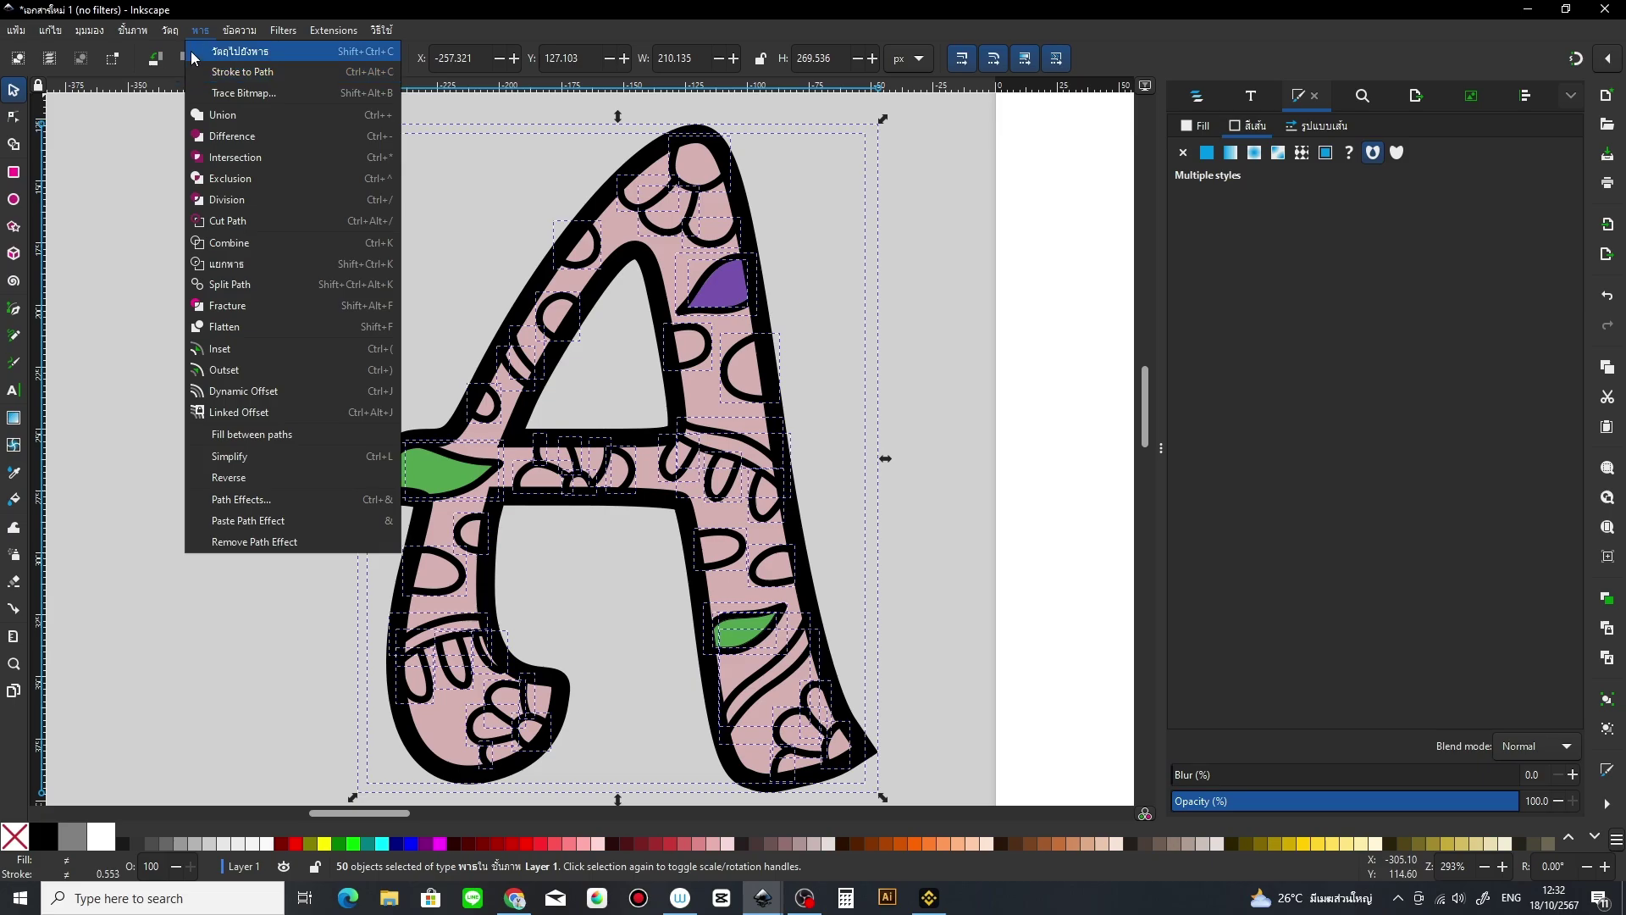
pyautogui.click(237, 52)
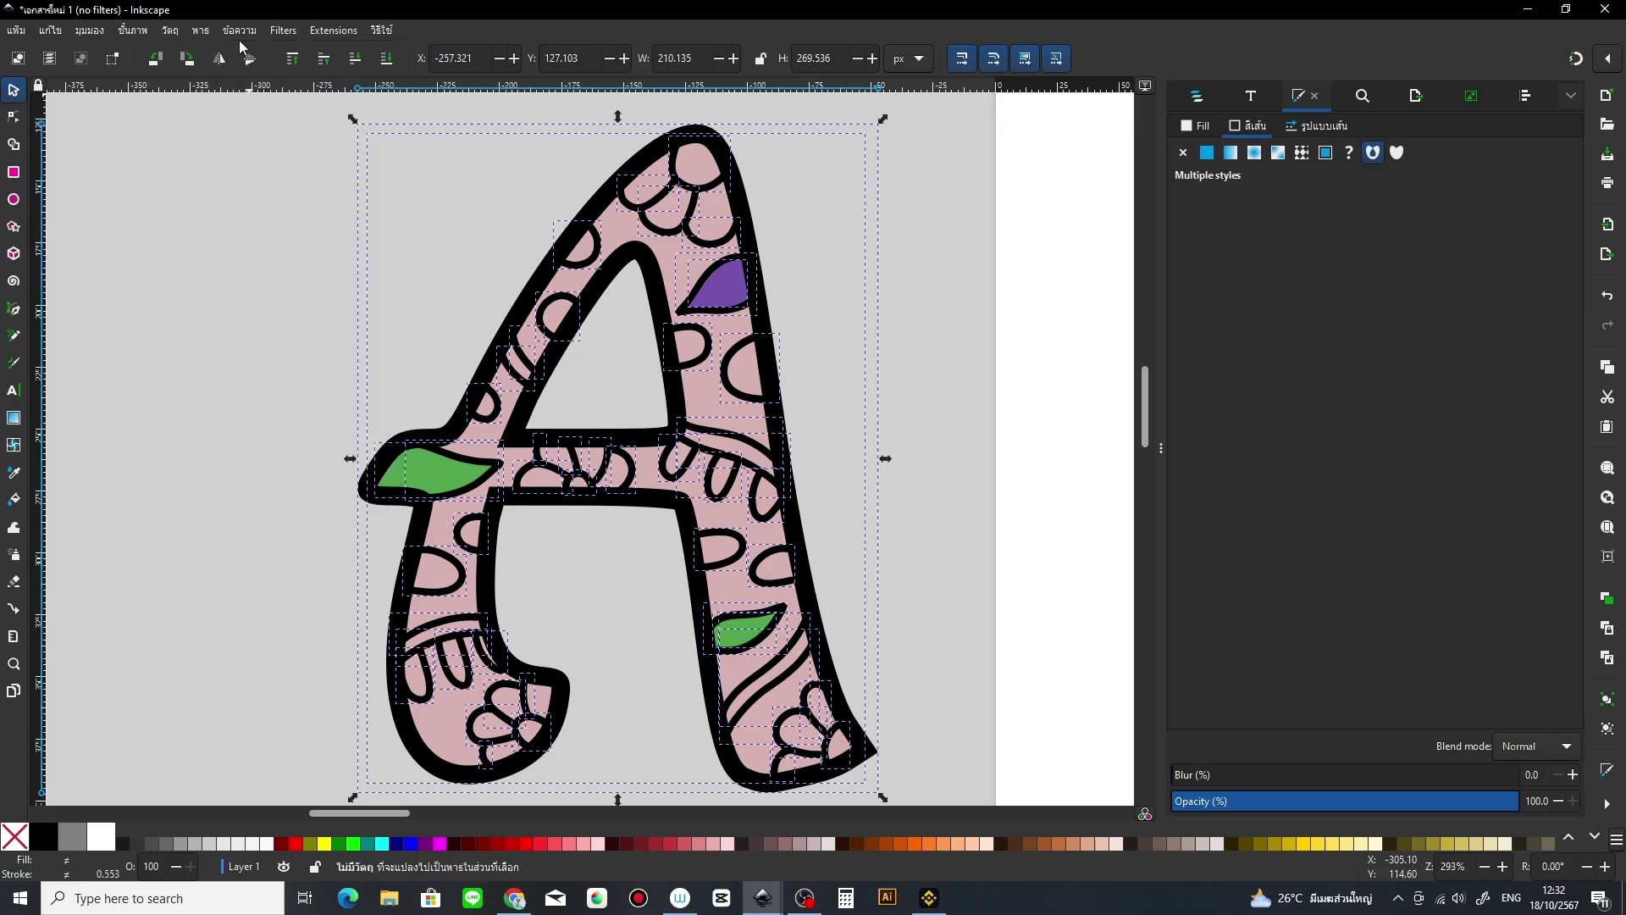
pyautogui.click(201, 31)
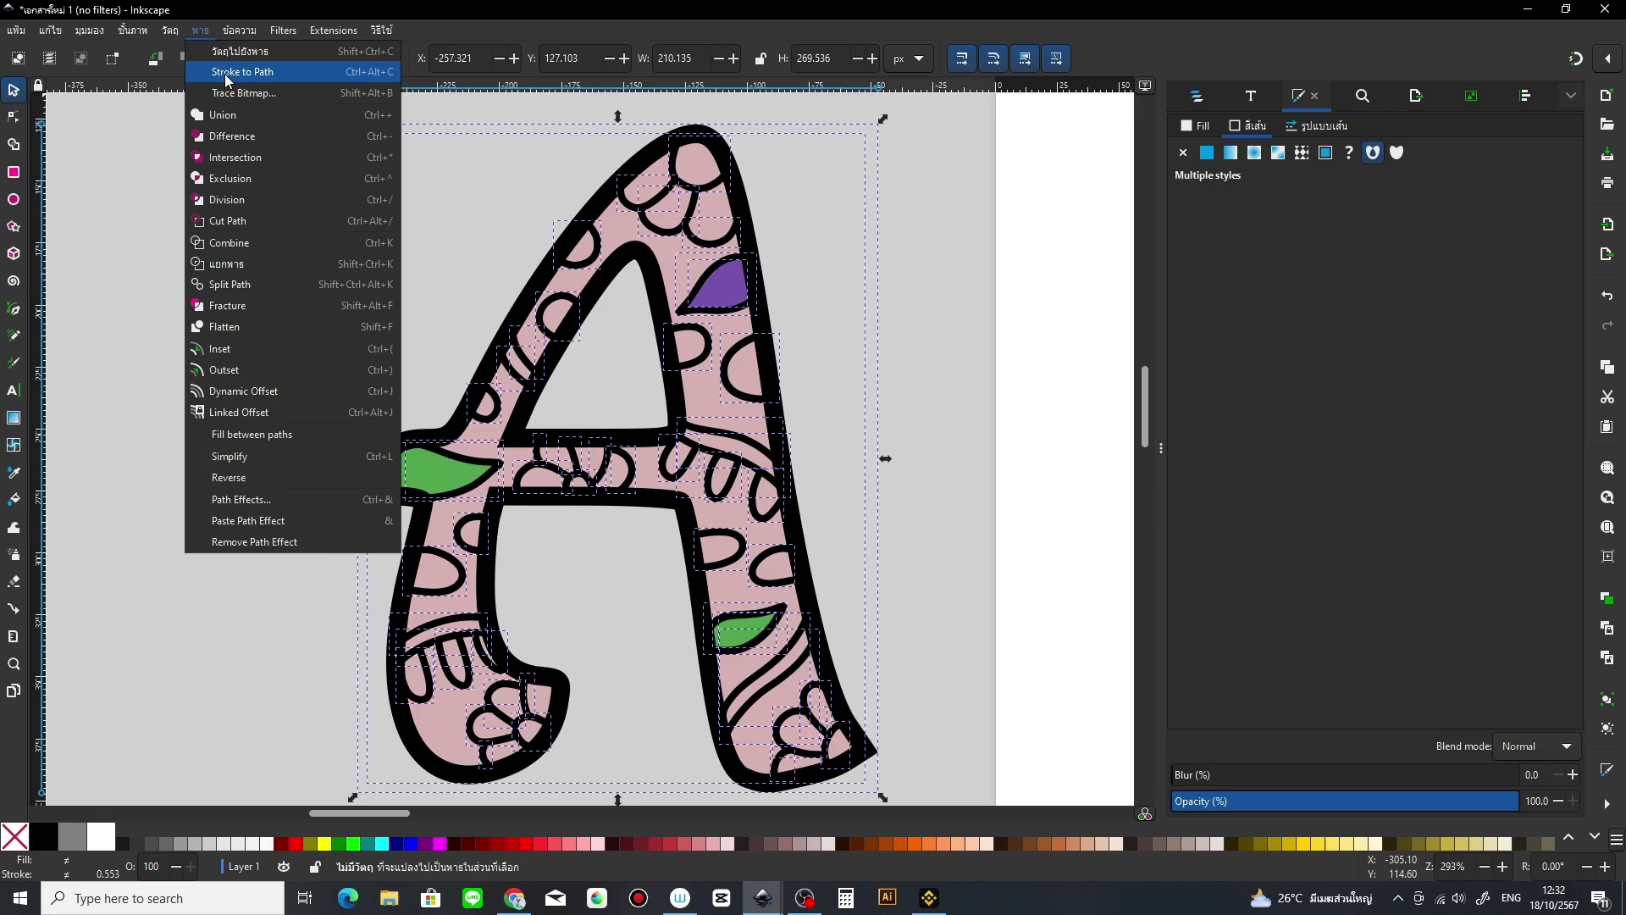
pyautogui.click(226, 77)
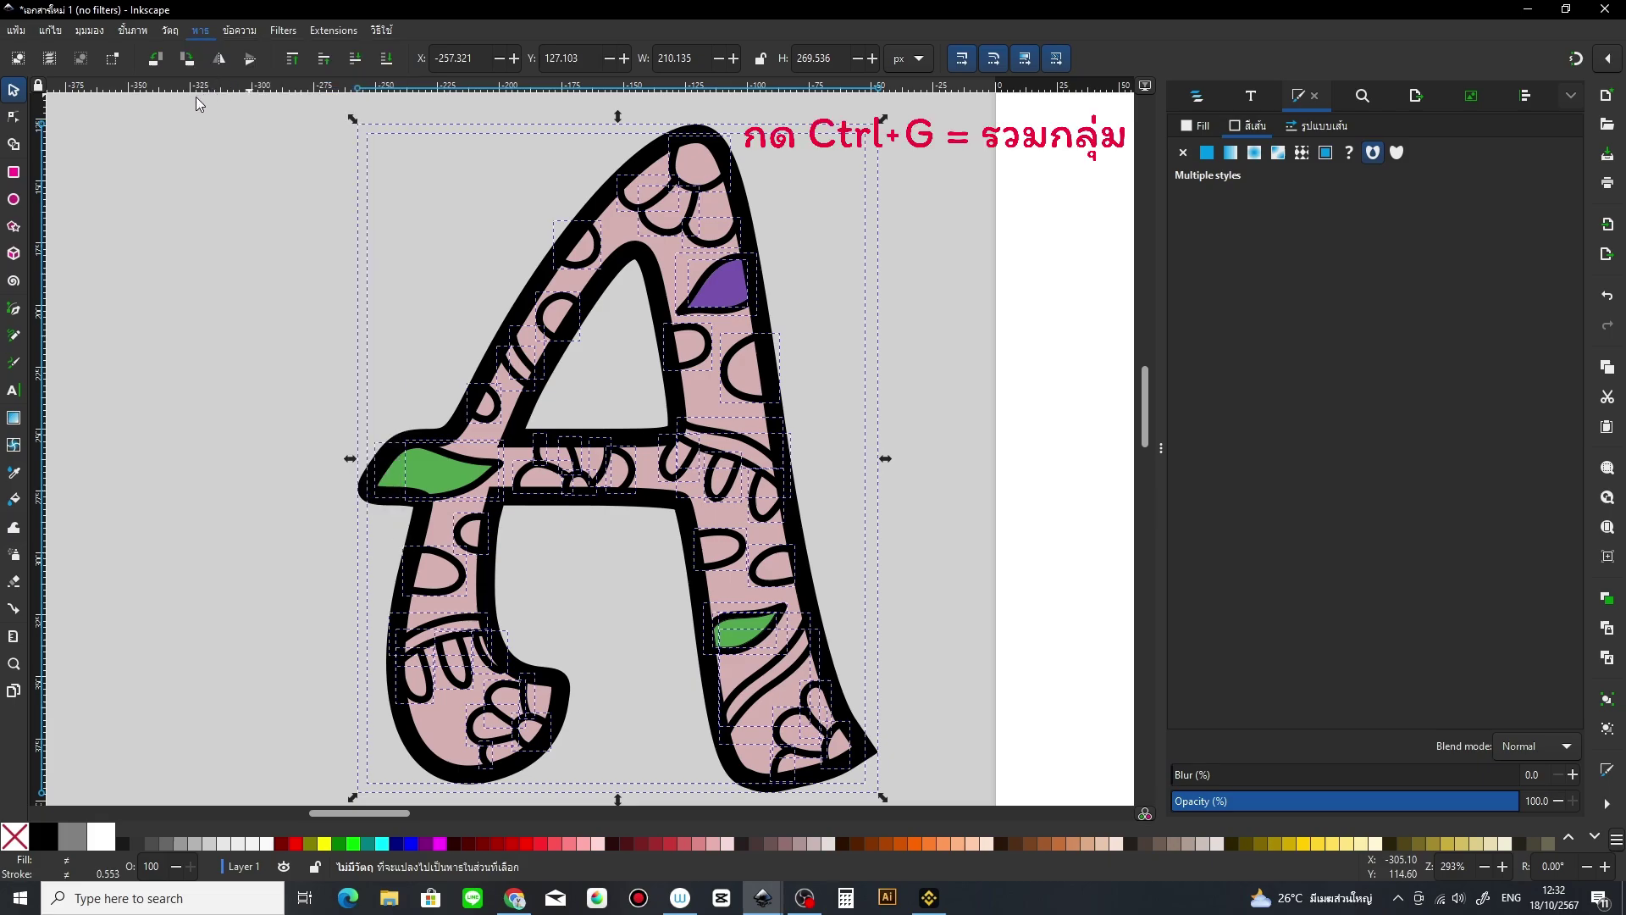
# Step: Group all 50 selected pieces of the letter A into one object
pyautogui.press('ctrl')
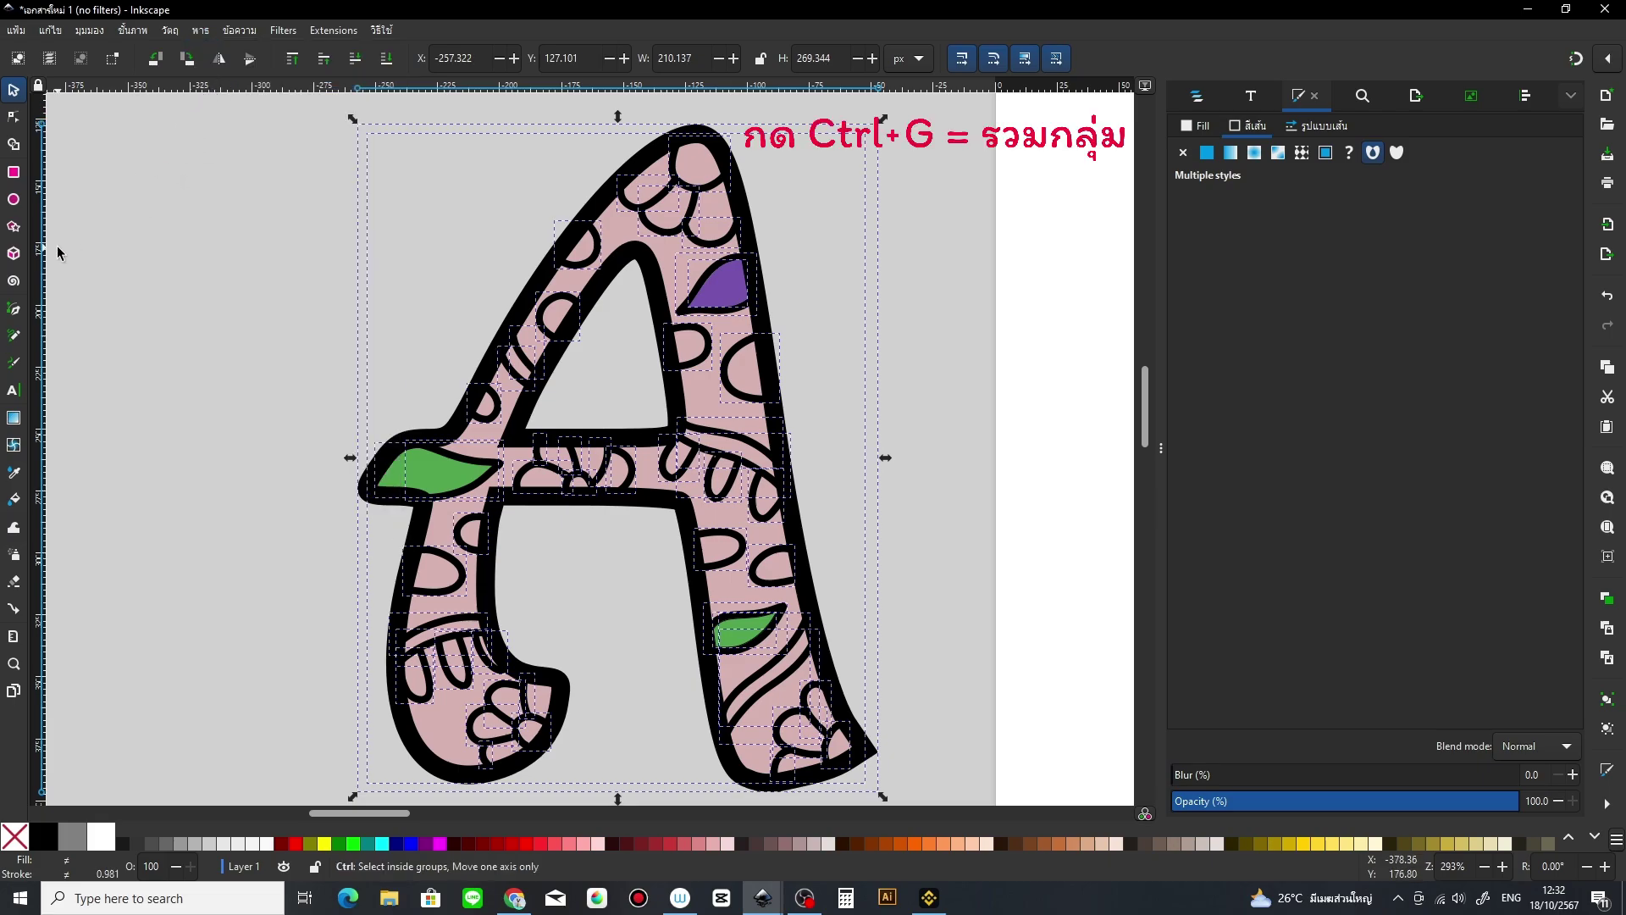
pyautogui.hotkey('ctrl', 'g')
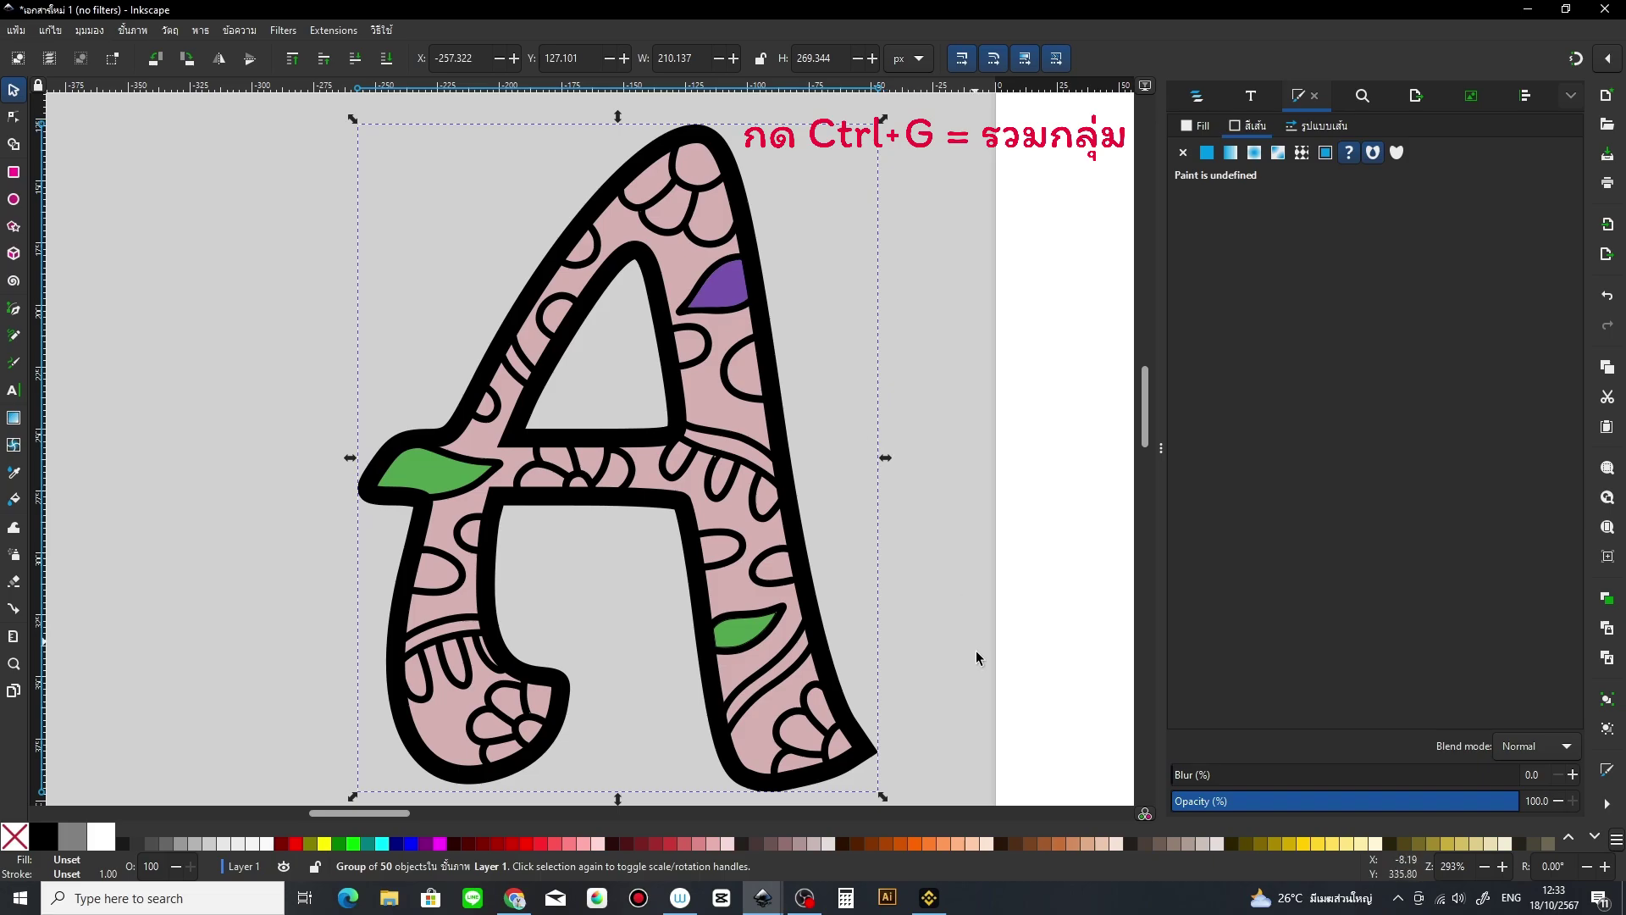
pyautogui.click(764, 900)
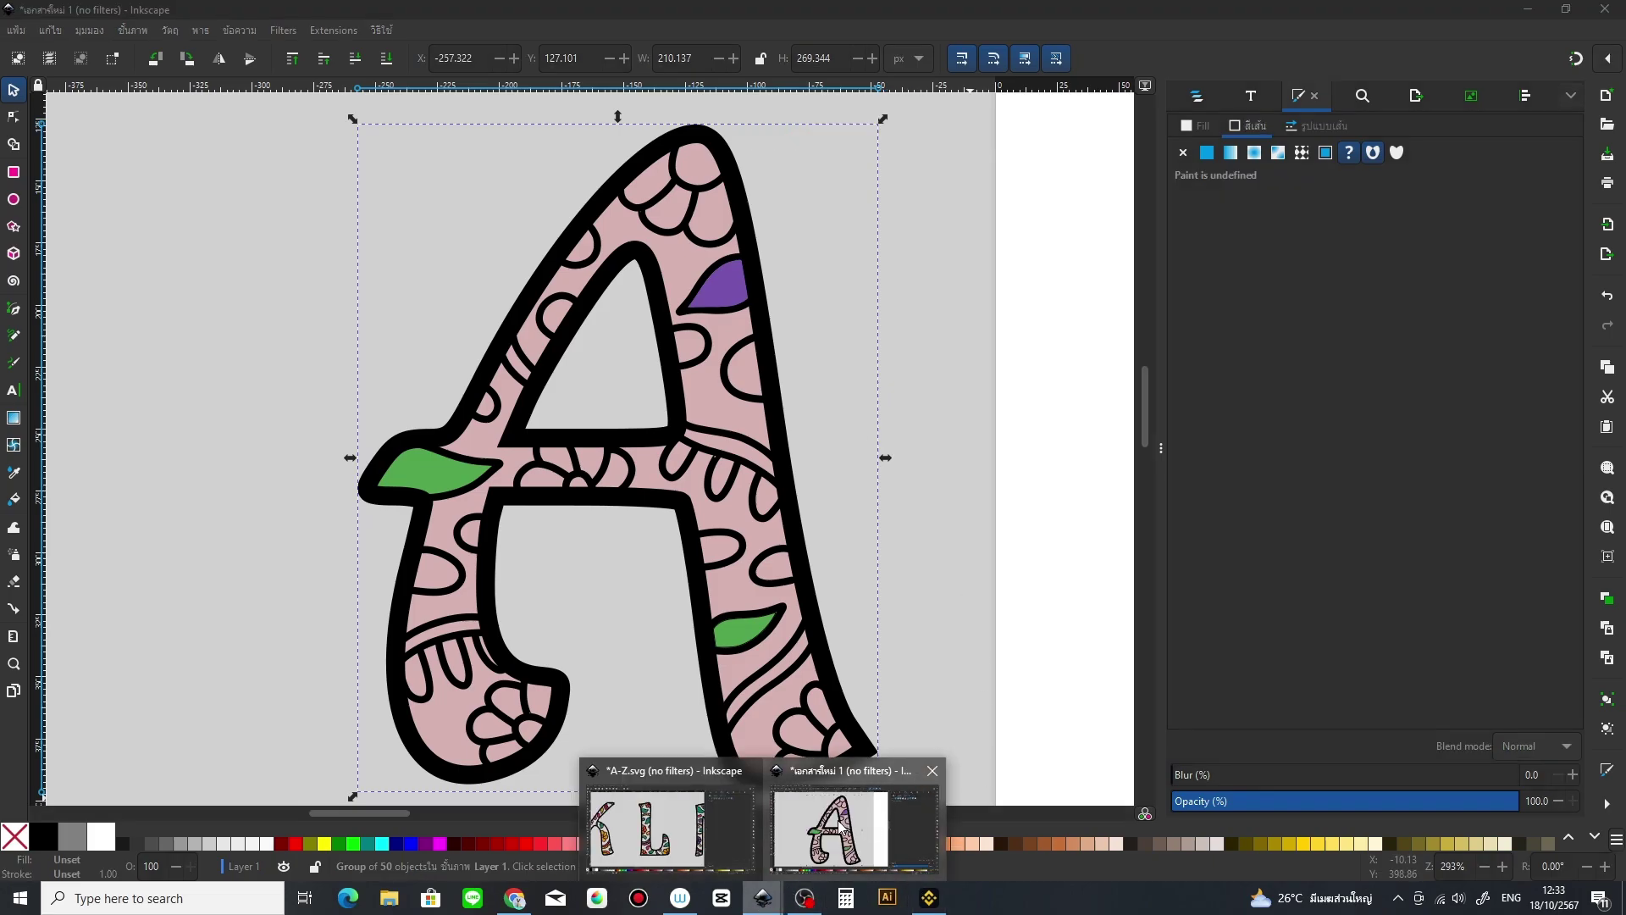